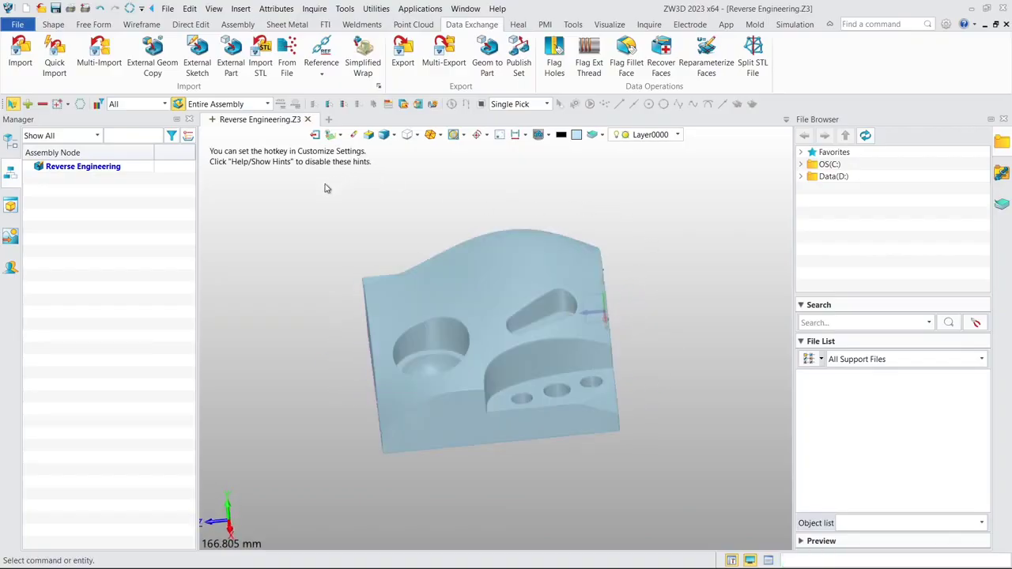
- Start an offset datum plane that references the default XZ plane, with selection filtered to datum planes while picking
click(53, 23)
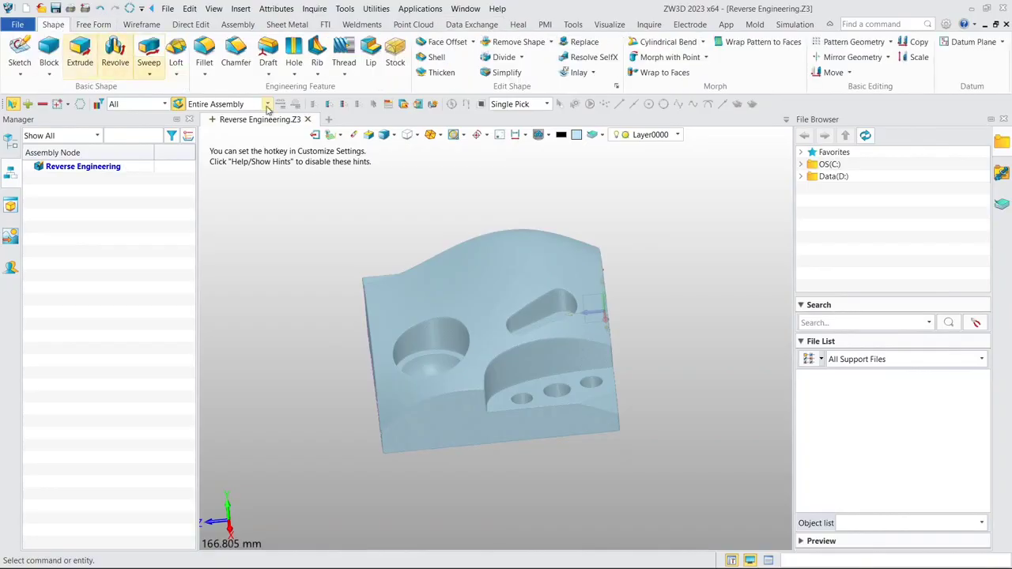
click(972, 45)
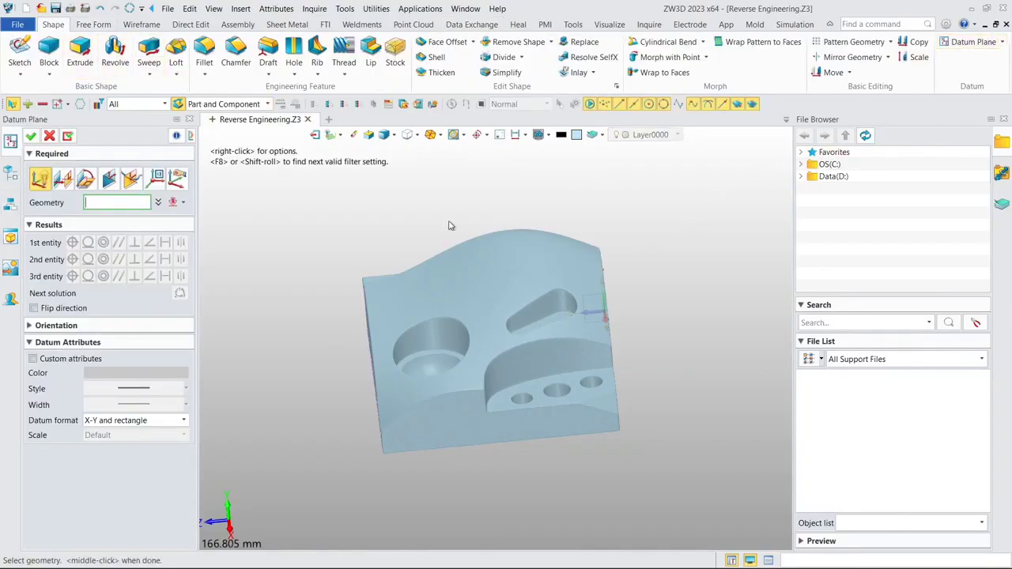
click(137, 107)
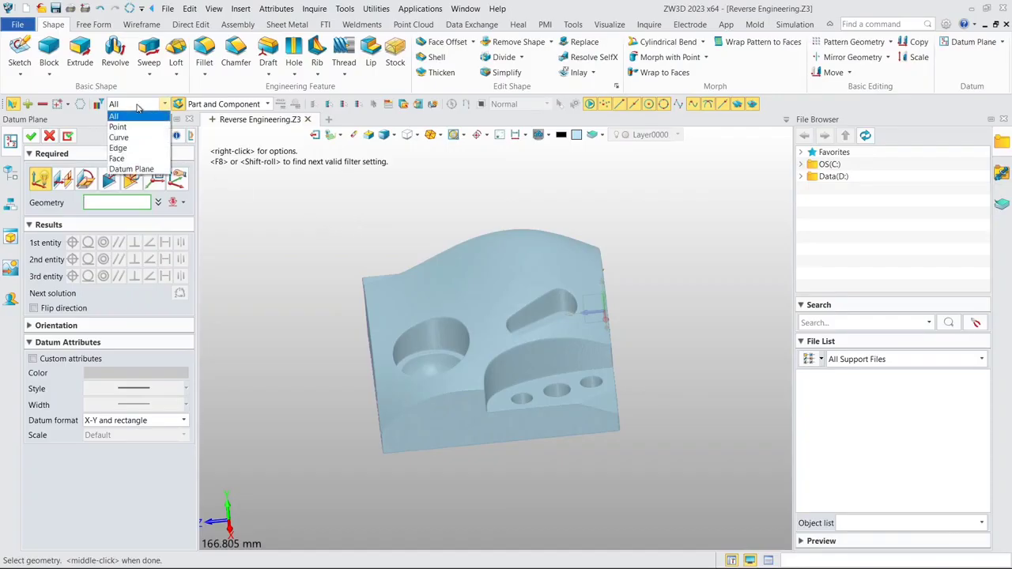
click(135, 170)
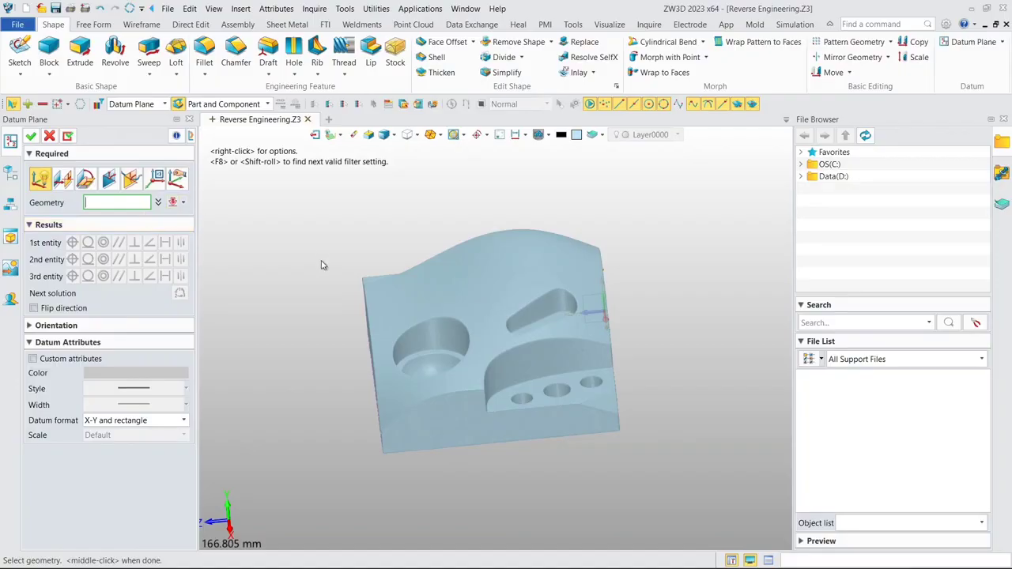
middle_drag(352, 257, 523, 442)
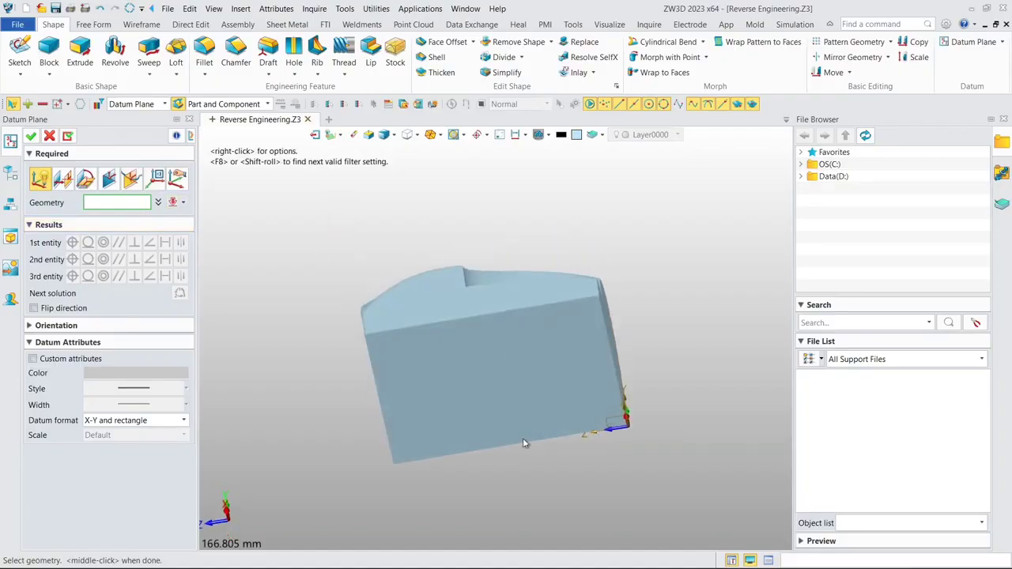
click(603, 428)
middle_drag(669, 347, 658, 383)
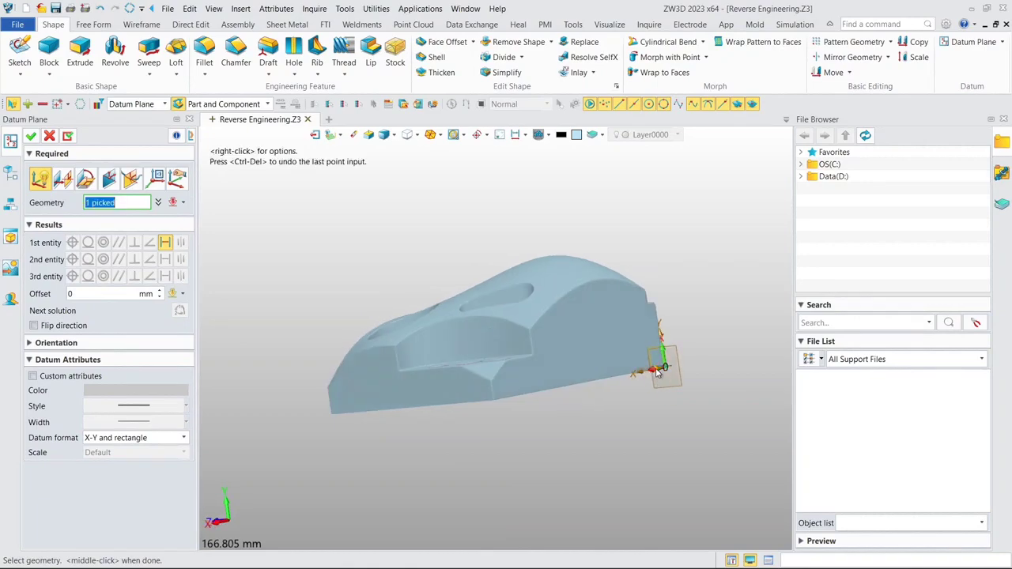
scroll(658, 372, up, 5)
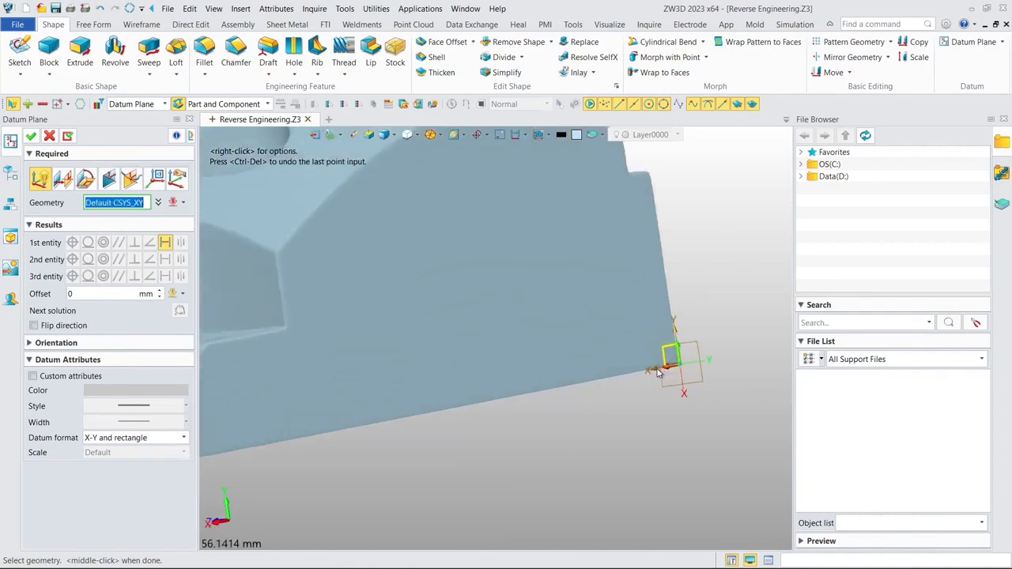
click(64, 181)
click(670, 368)
right_drag(671, 369, 671, 325)
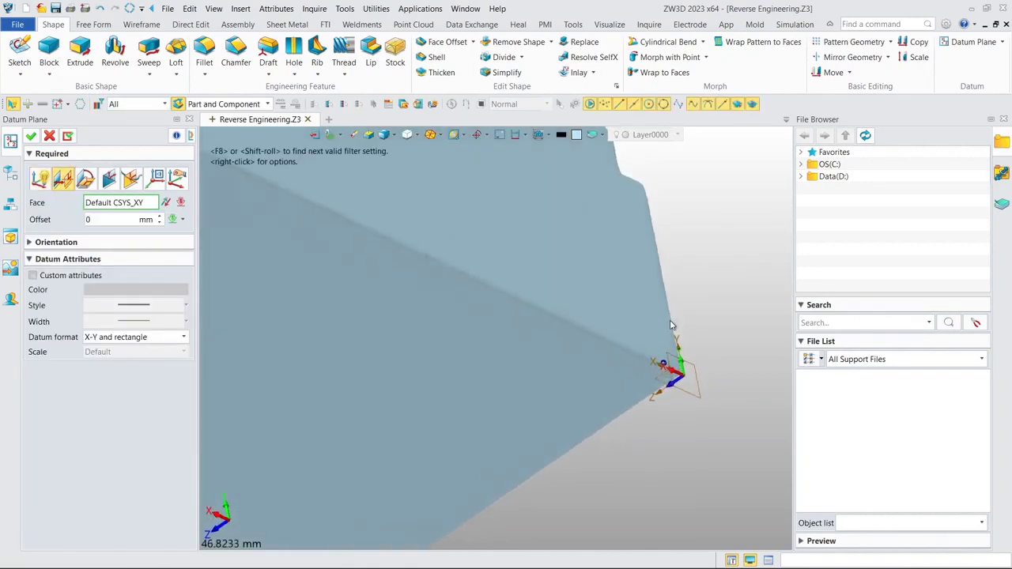
click(660, 374)
right_drag(659, 372, 661, 321)
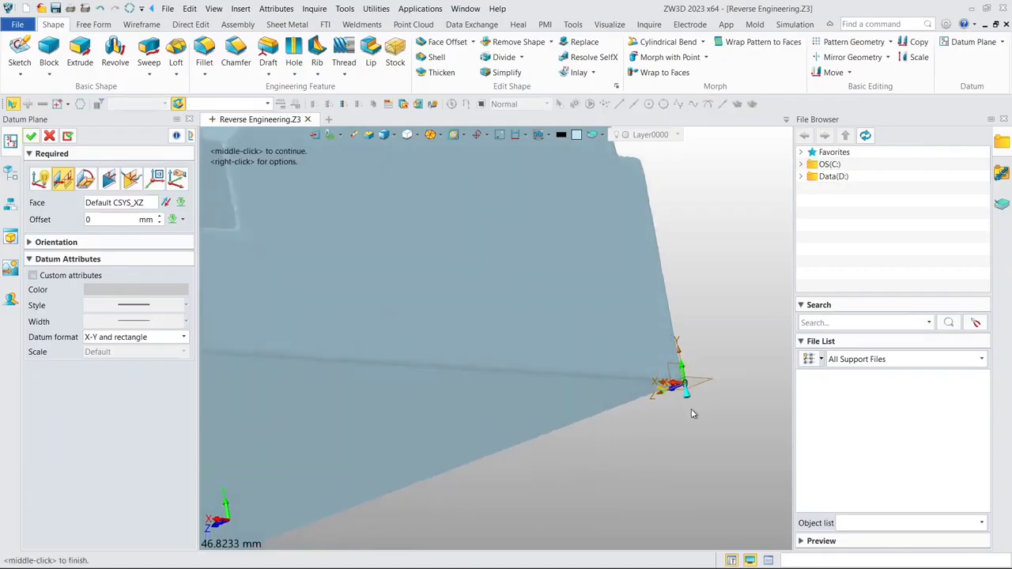
- Set the new datum plane's offset from the XZ plane to -2 mm and create it
middle_click(684, 403)
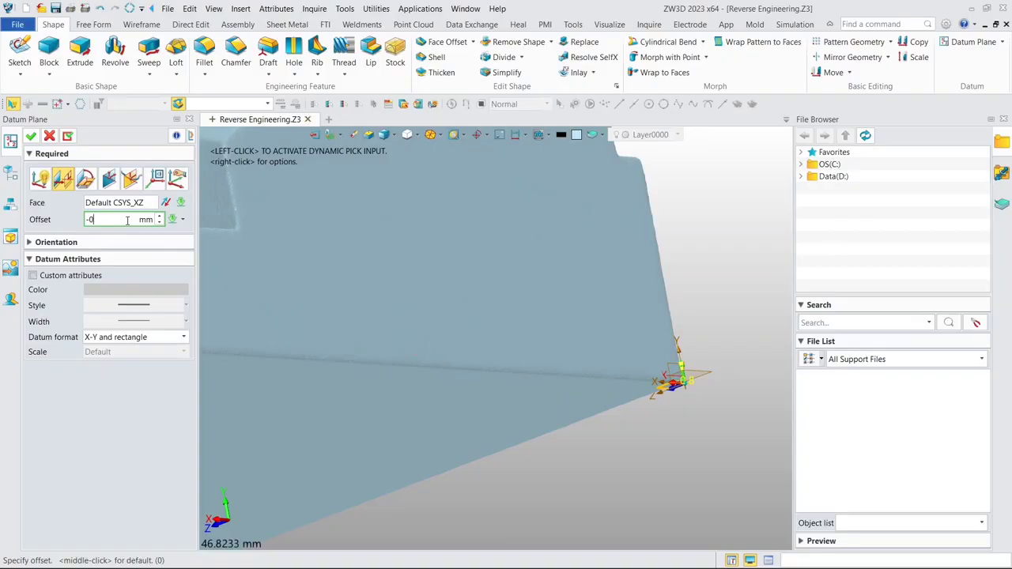
key(Return)
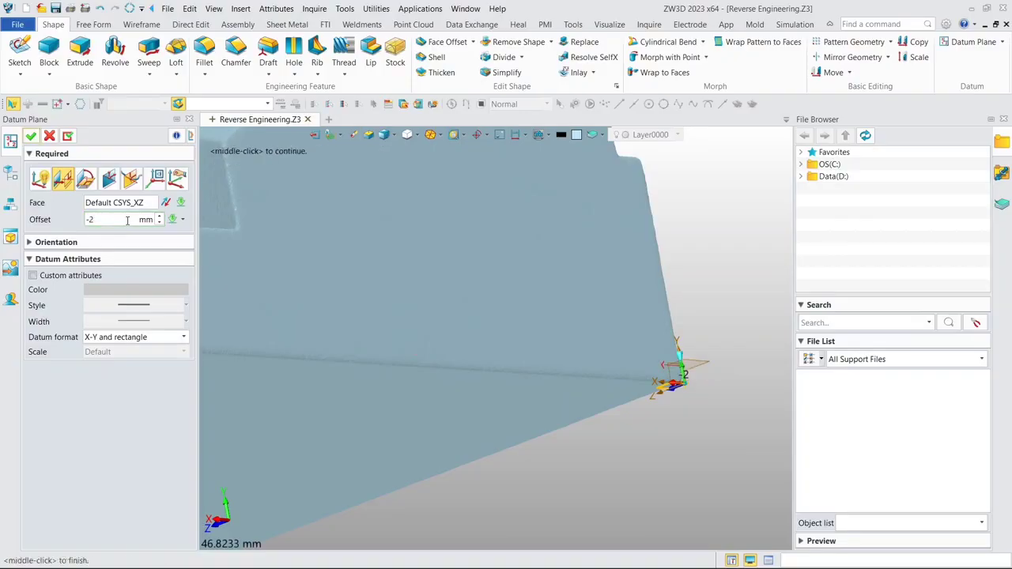
click(36, 136)
- Start a linear geometry pattern with the offset datum plane as base and the Y axis as direction
scroll(524, 275, down, 6)
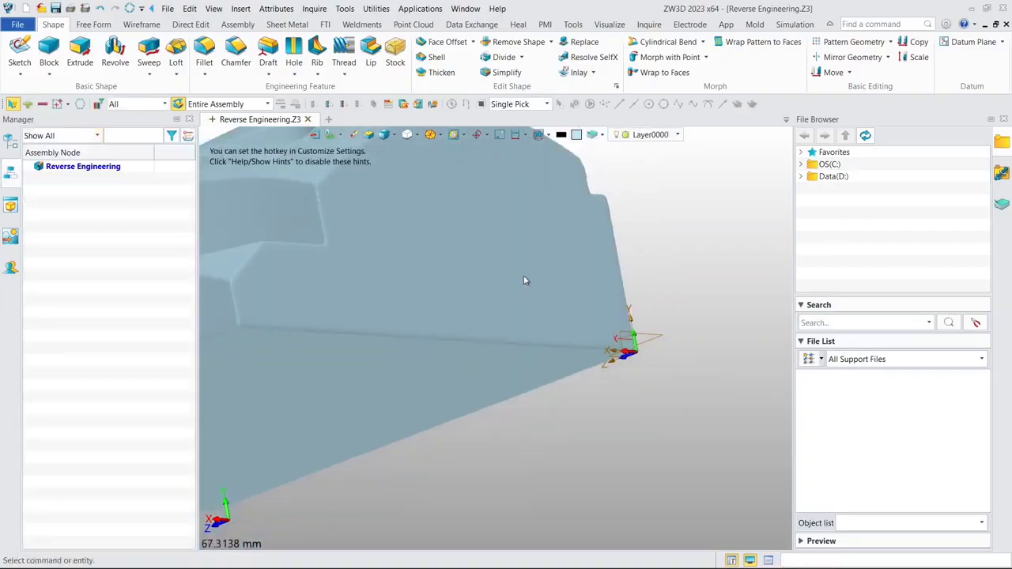
middle_drag(496, 258, 522, 310)
right_drag(544, 296, 571, 318)
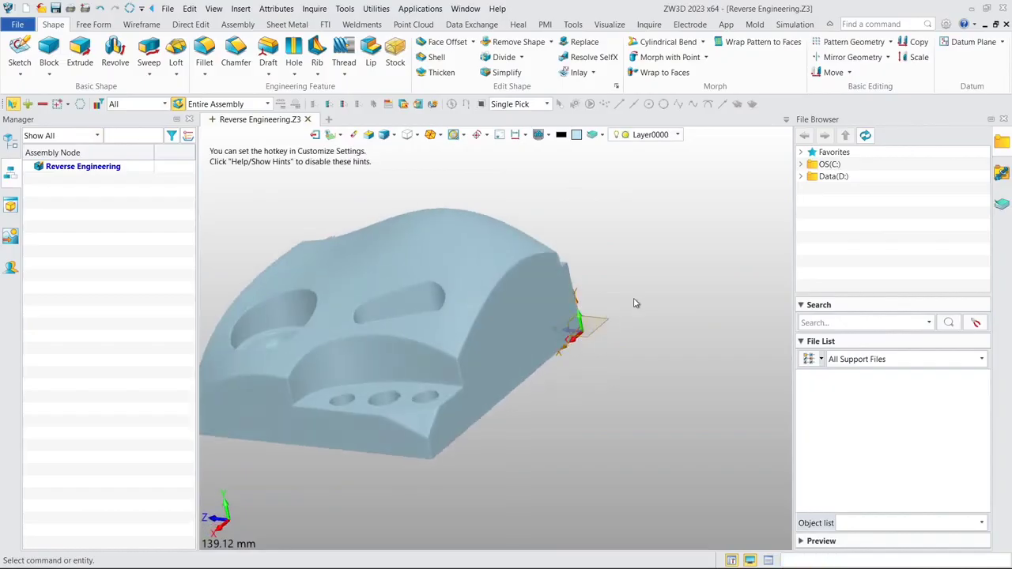
mouse_move(635, 303)
middle_down()
mouse_move(653, 261)
mouse_move(636, 313)
middle_up()
scroll(636, 313, down, 1)
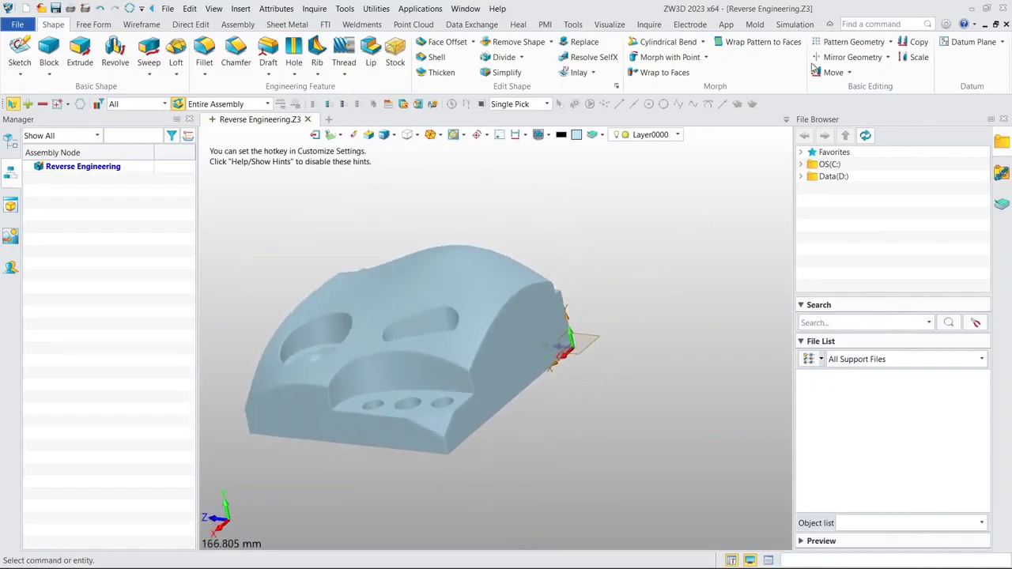
click(840, 41)
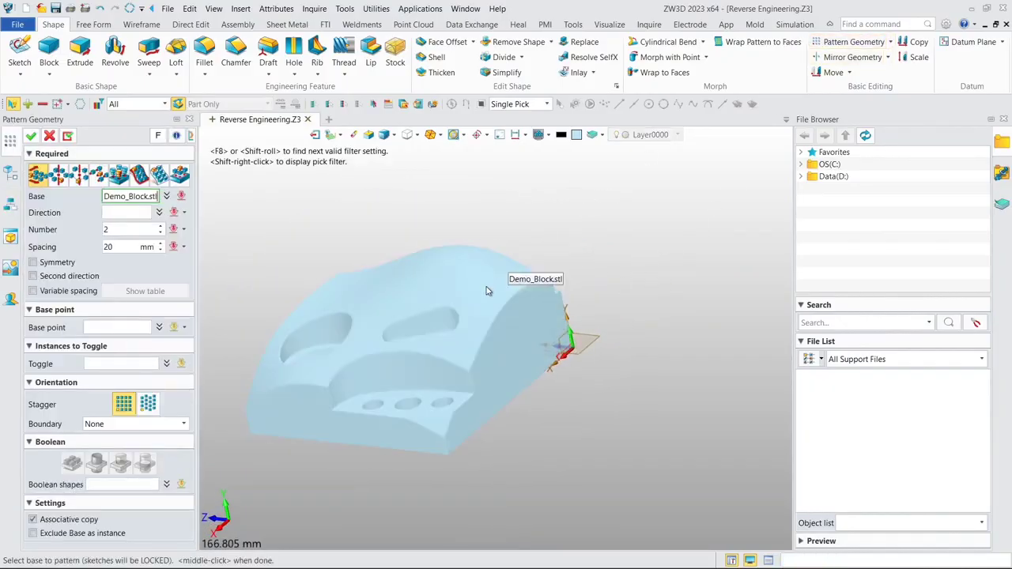
click(562, 332)
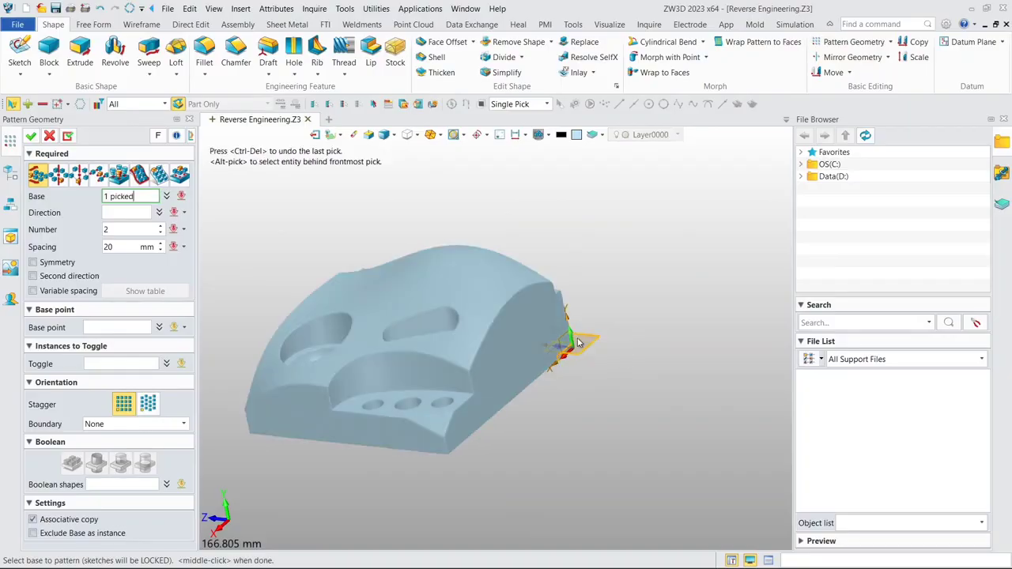
scroll(577, 340, up, 2)
click(180, 214)
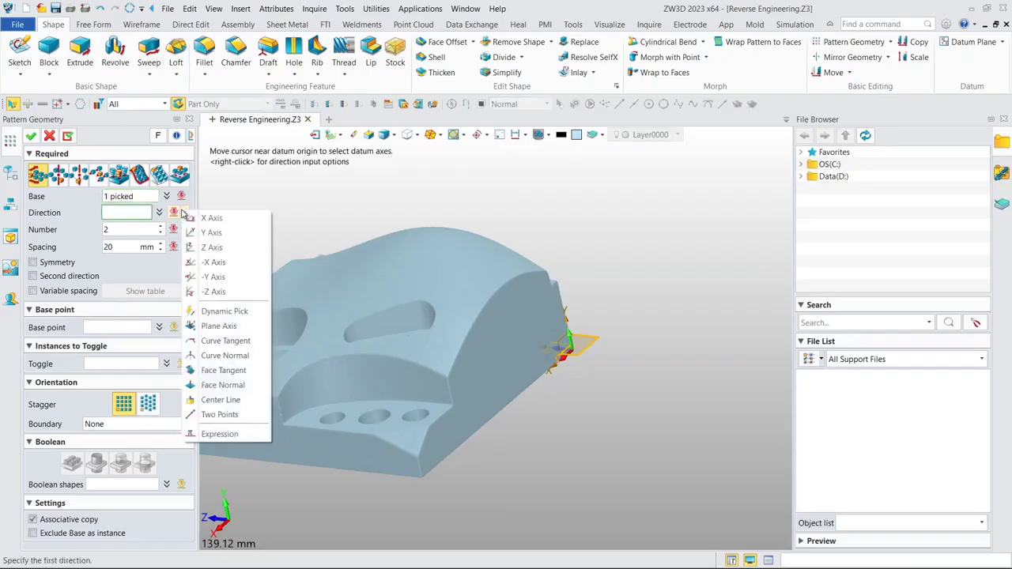
click(211, 233)
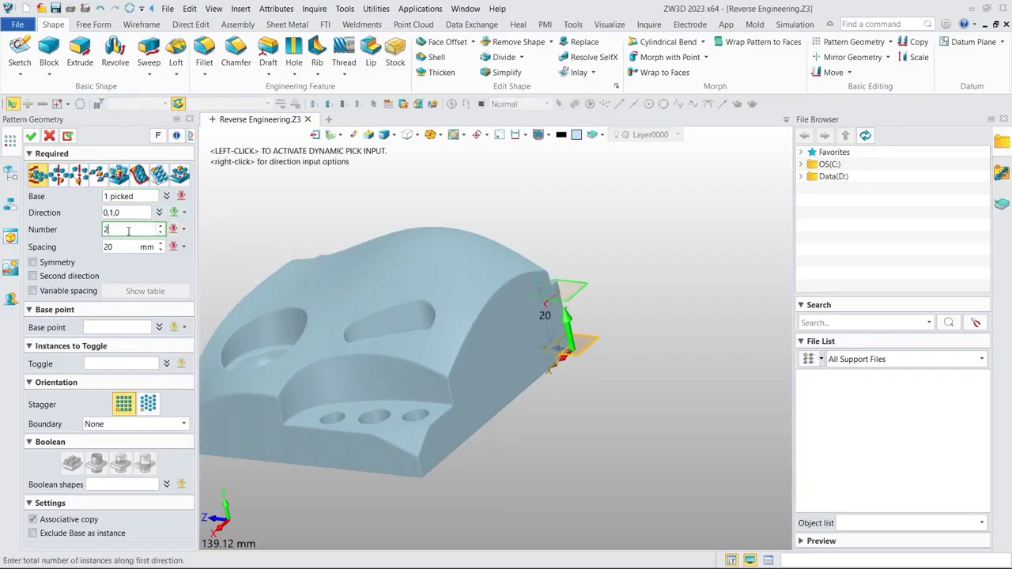
- Set the datum plane pattern to 25 instances at 2 mm spacing and create it
text(25)
key(Return)
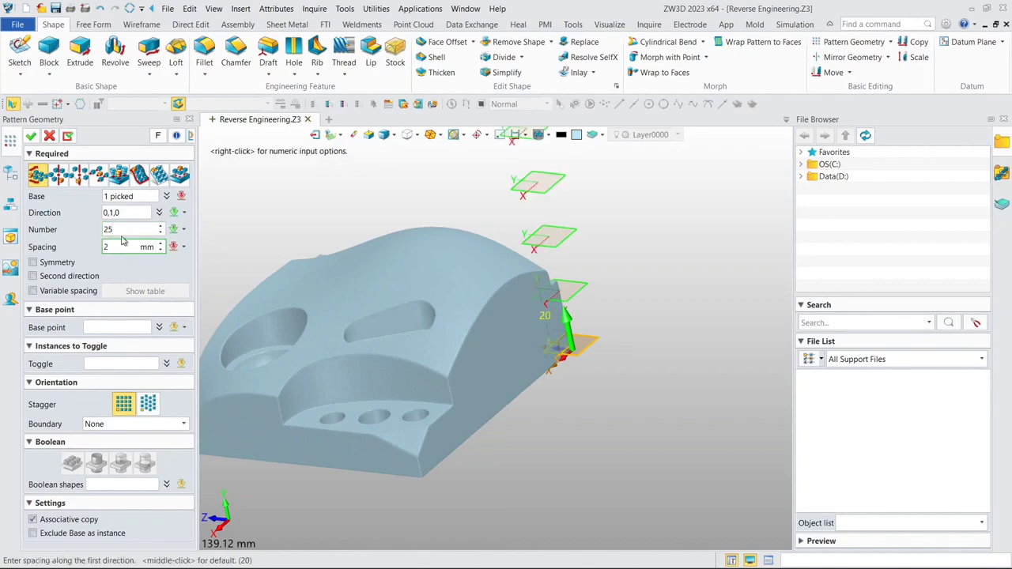
click(122, 235)
scroll(403, 269, down, 1)
right_drag(406, 262, 449, 228)
scroll(441, 229, down, 1)
middle_drag(442, 229, 506, 230)
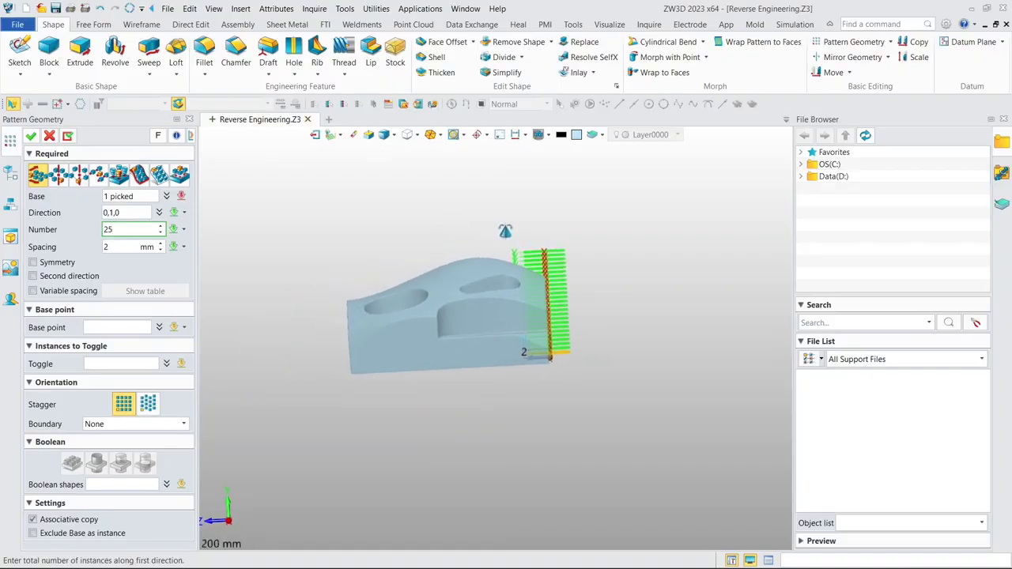
right_drag(506, 231, 491, 255)
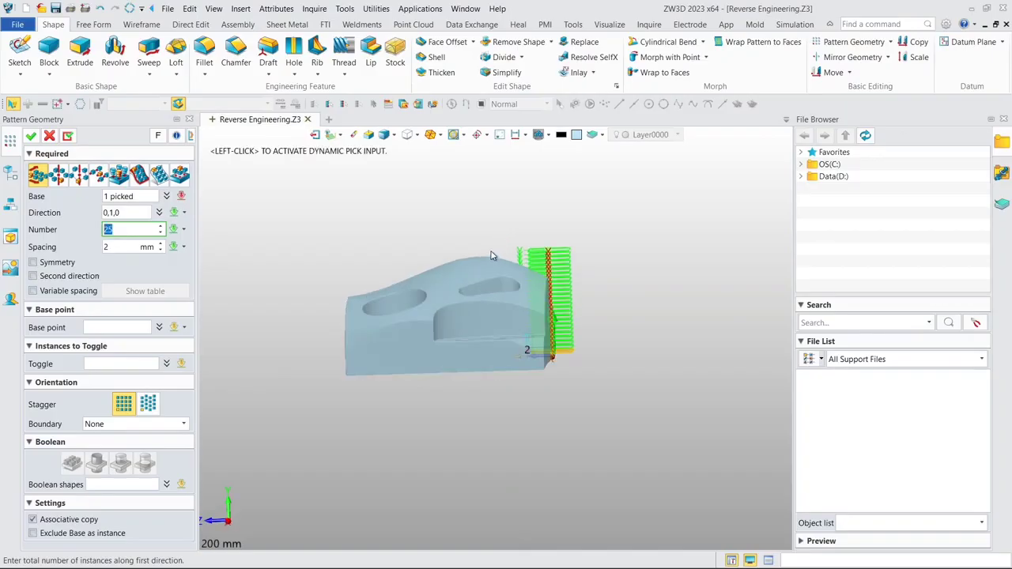
click(32, 137)
- Create cross-section curves on the Demo_Block.stl model using the whole stack of datum planes as cutting planes
right_drag(379, 232, 387, 258)
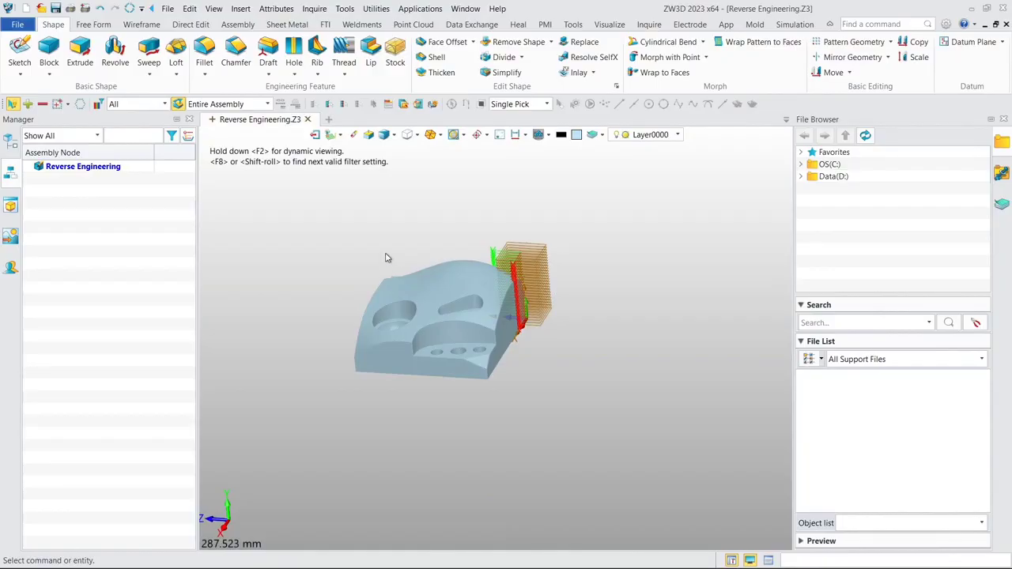
click(411, 24)
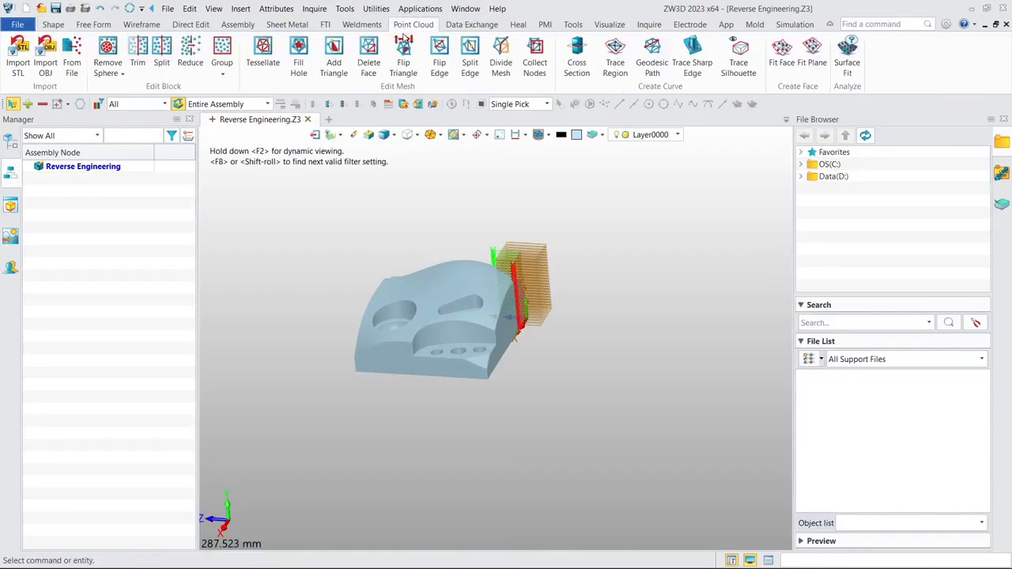
click(573, 67)
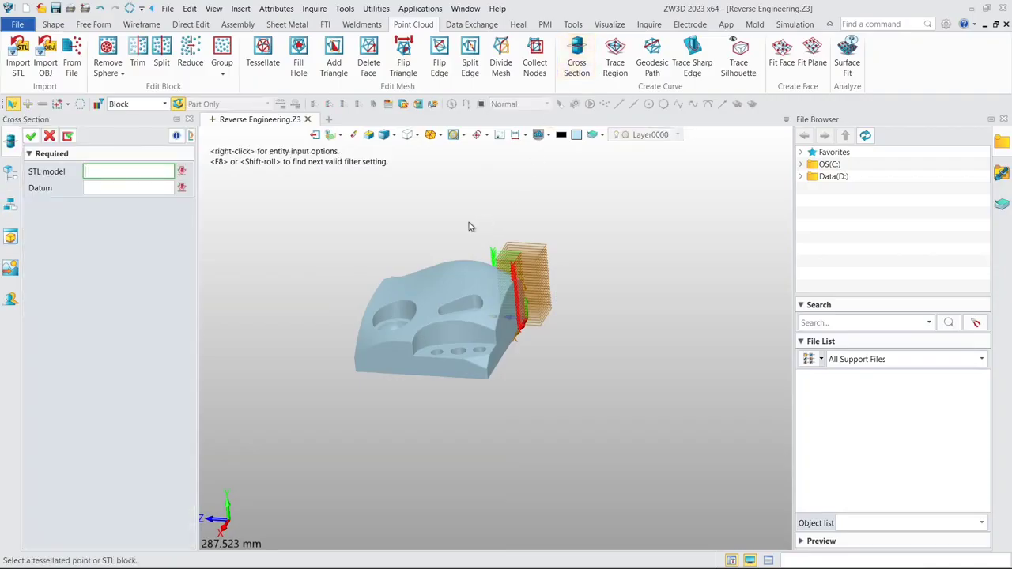
click(415, 310)
click(447, 300)
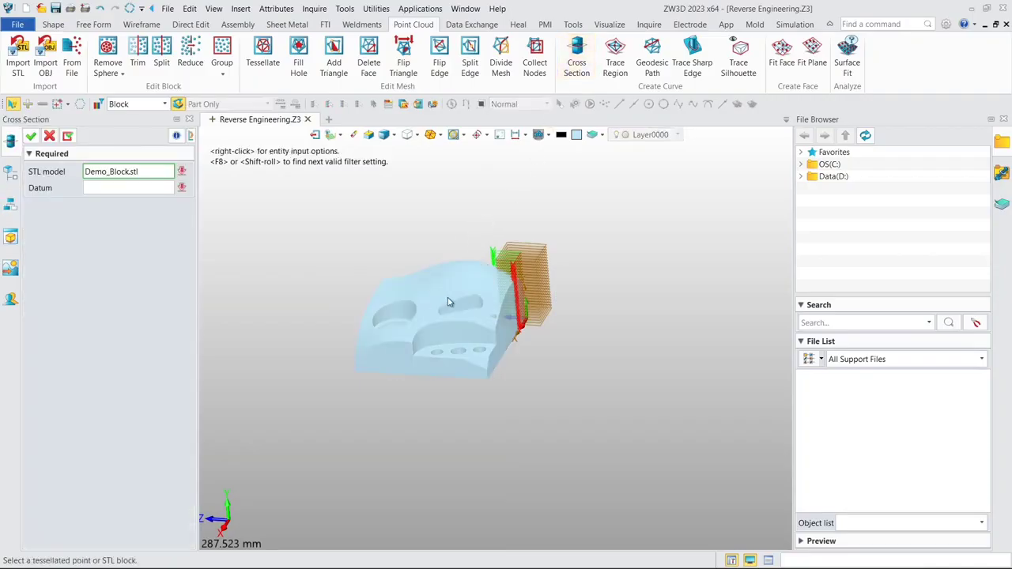
drag(473, 209, 591, 377)
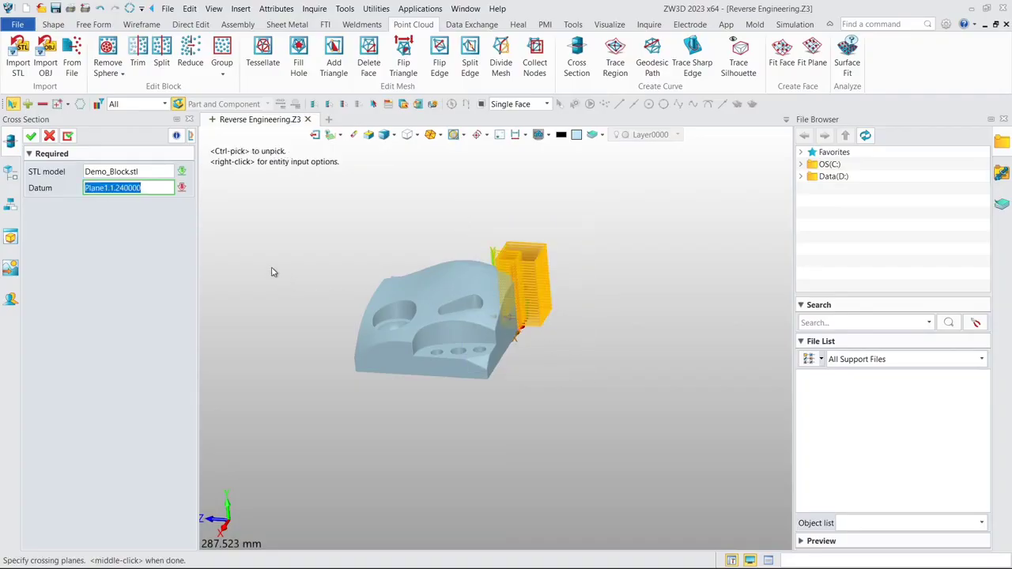
click(30, 137)
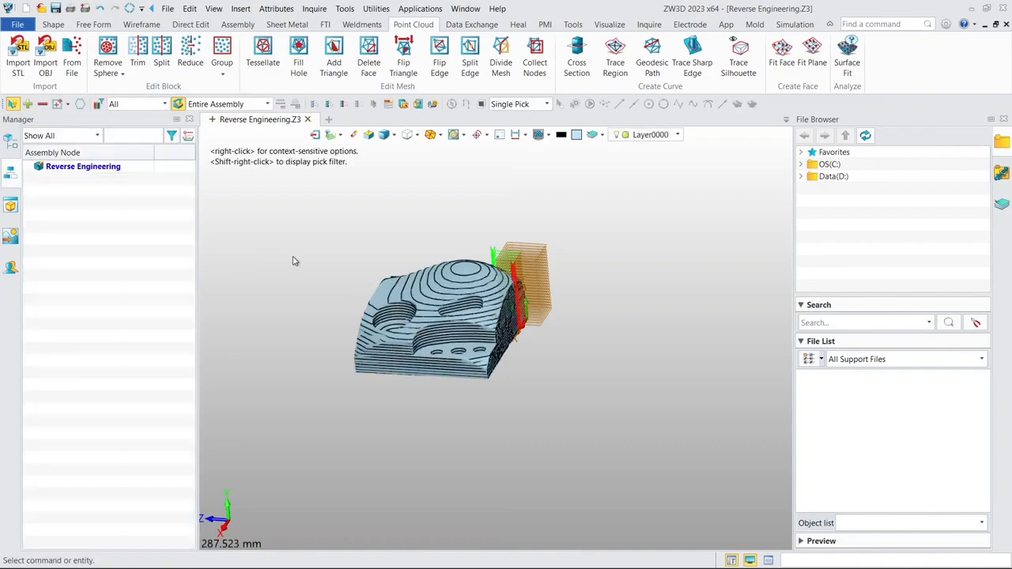
- Examine the cross-section curves along the block's curved top surface, pockets and holes
middle_drag(340, 263, 408, 266)
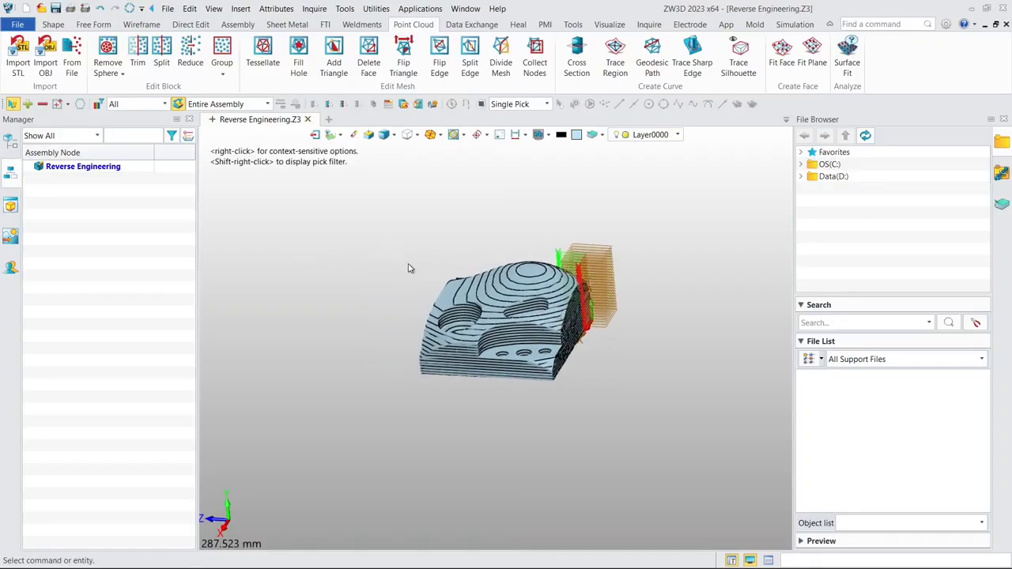
scroll(439, 280, up, 3)
middle_drag(458, 238, 421, 255)
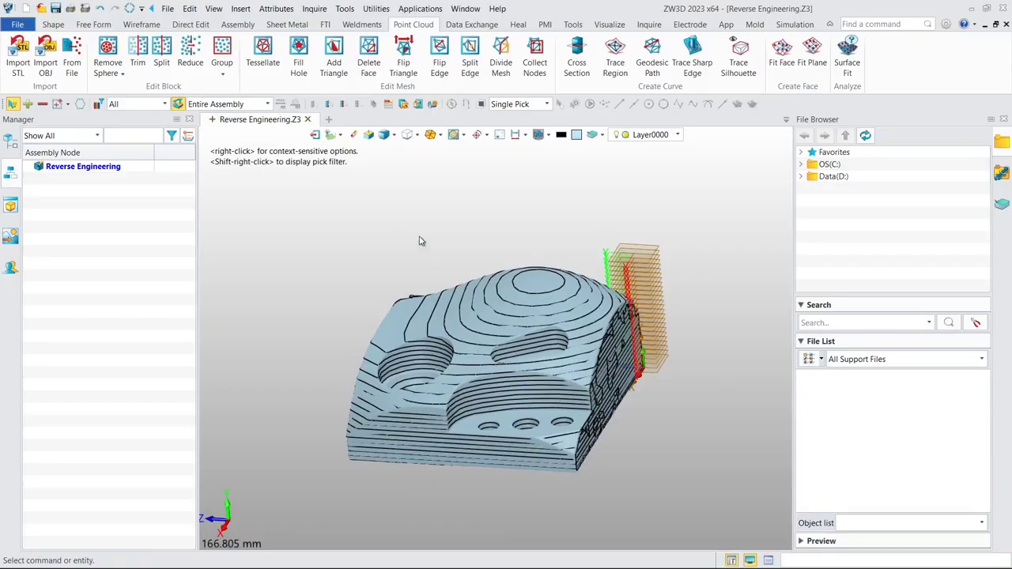
middle_drag(420, 241, 415, 335)
scroll(376, 337, up, 3)
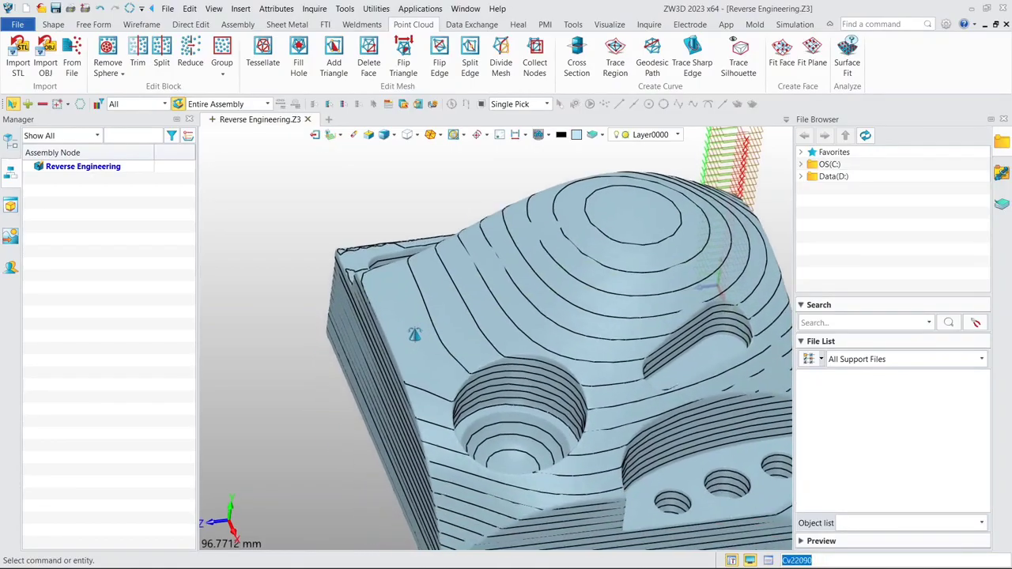
middle_drag(397, 198, 326, 248)
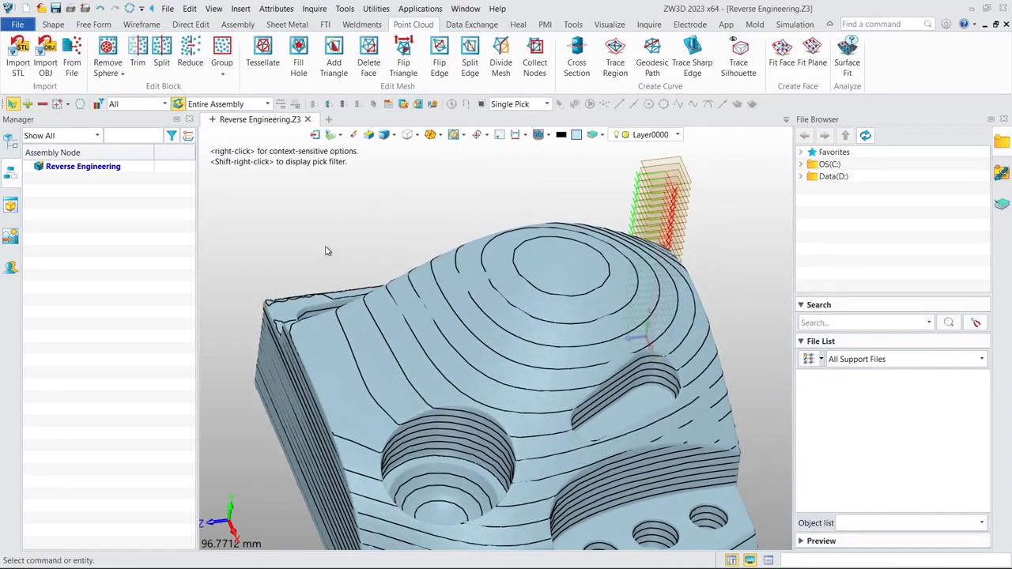
scroll(325, 250, down, 1)
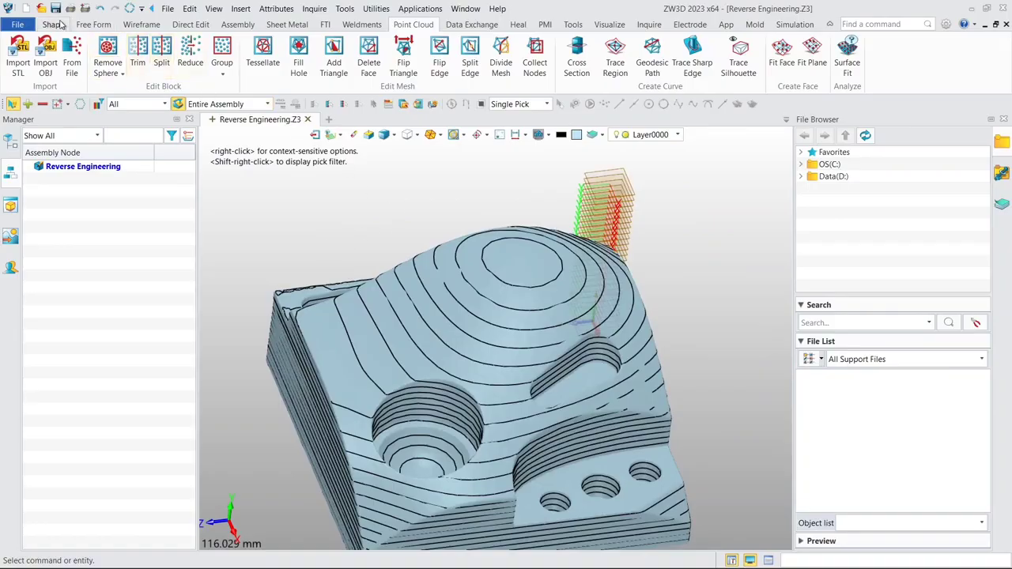
- Create a datum plane offset about 16.9 mm down from the stack's upper plane, using To Point on the smooth area near the block's corner
click(53, 25)
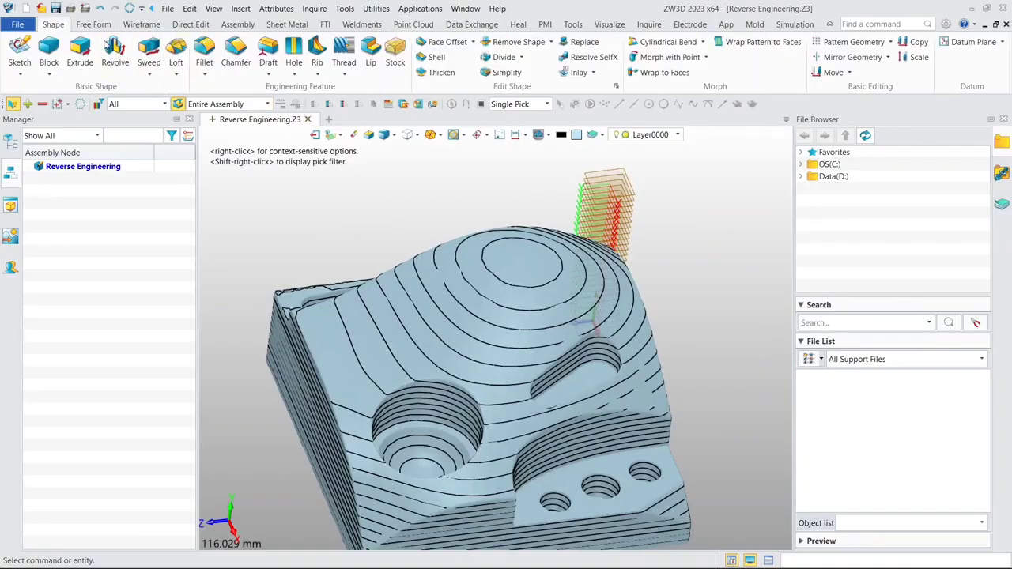
click(969, 43)
click(627, 183)
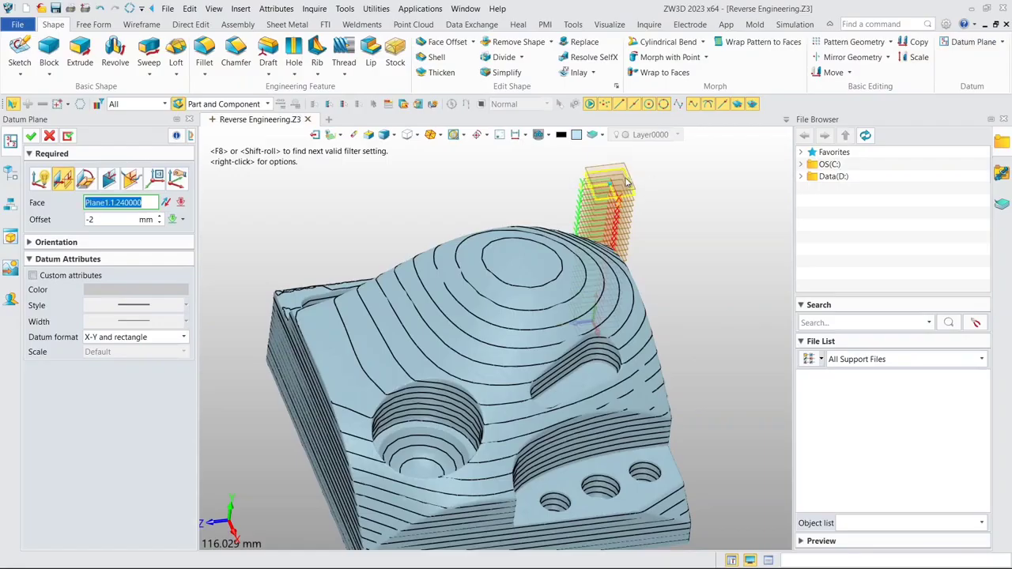
click(152, 221)
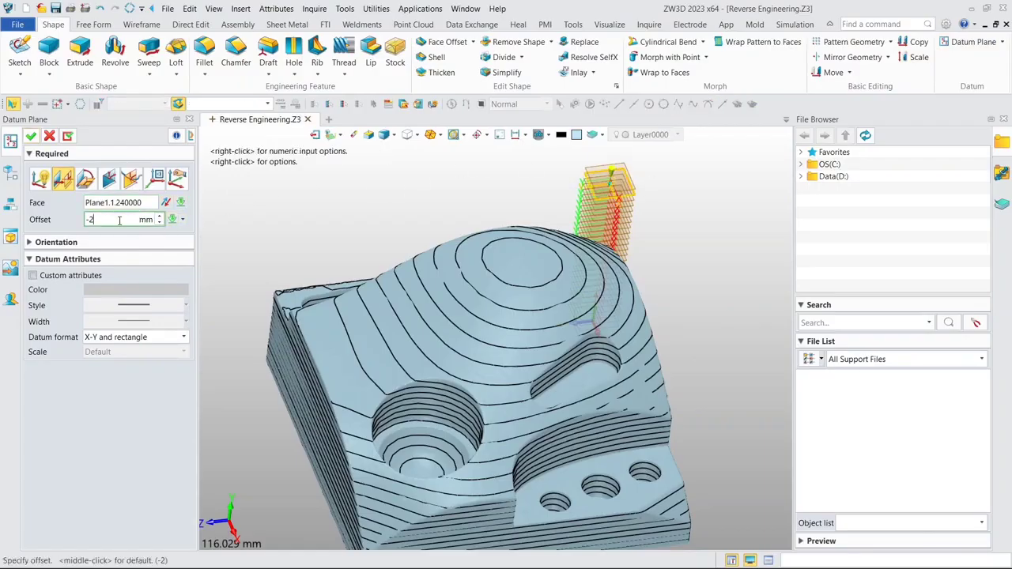
right_click(266, 214)
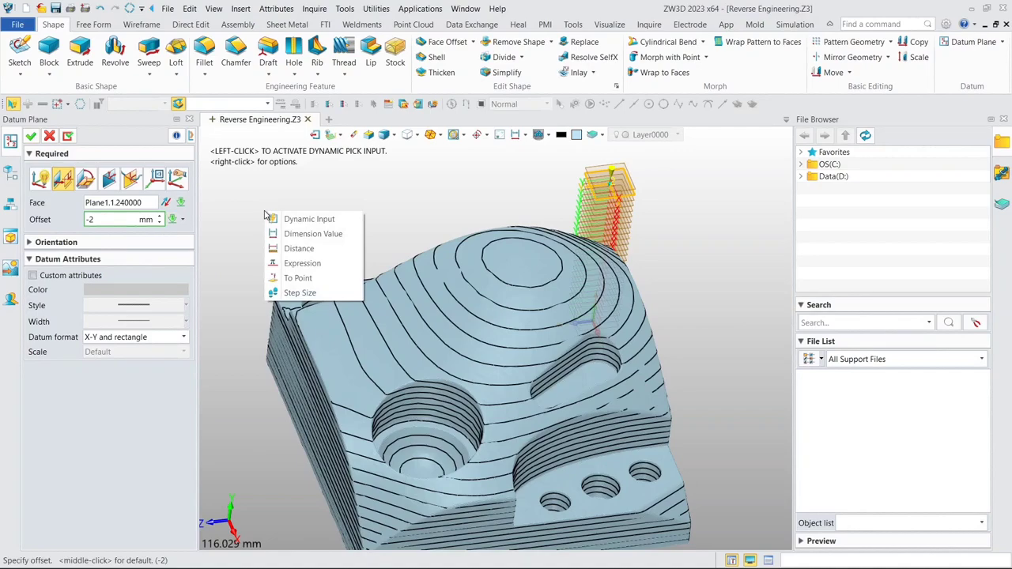
click(293, 280)
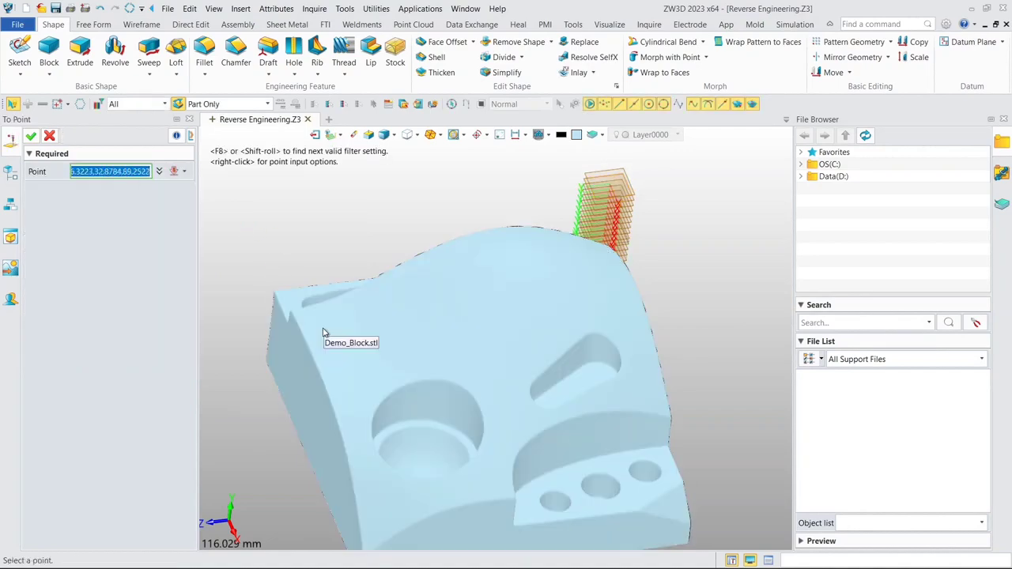
scroll(328, 338, up, 3)
scroll(328, 338, down, 1)
scroll(328, 338, up, 1)
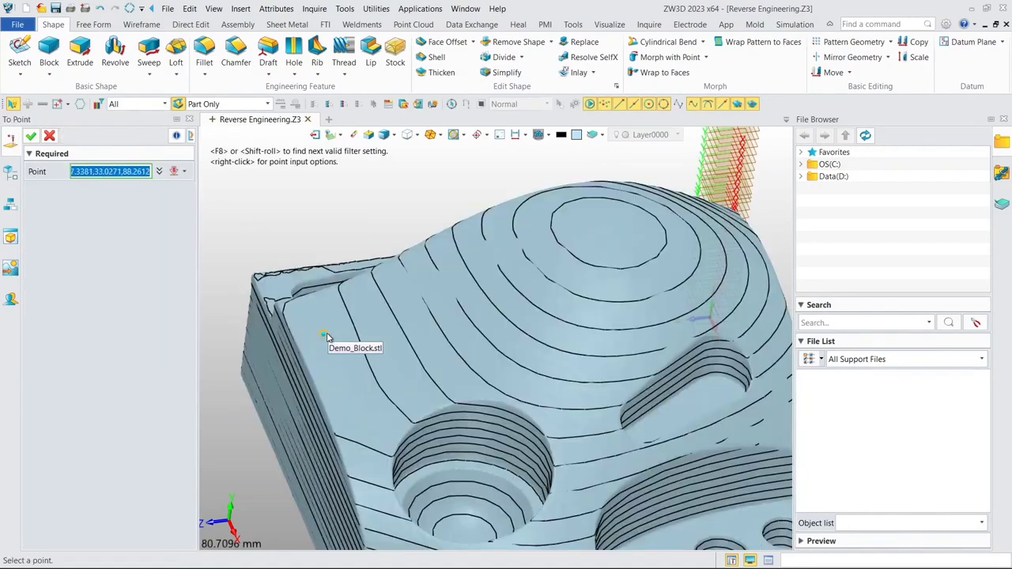
scroll(328, 338, up, 1)
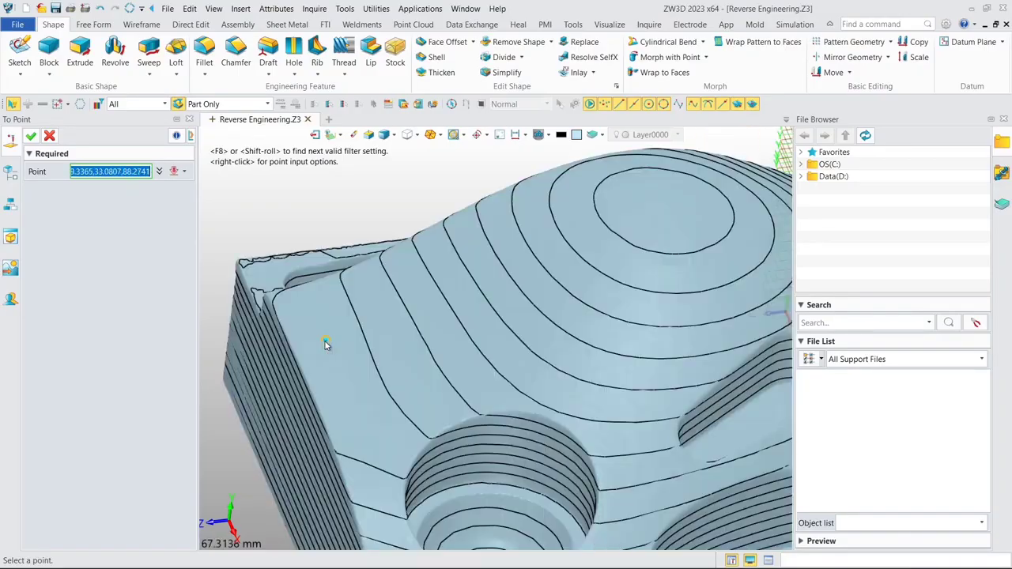
click(325, 344)
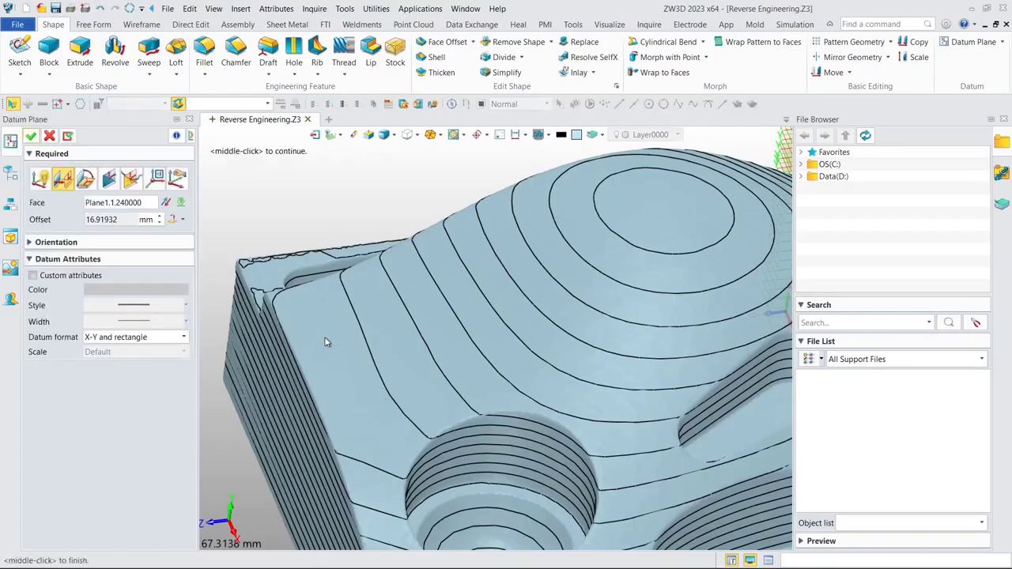
scroll(305, 214, down, 3)
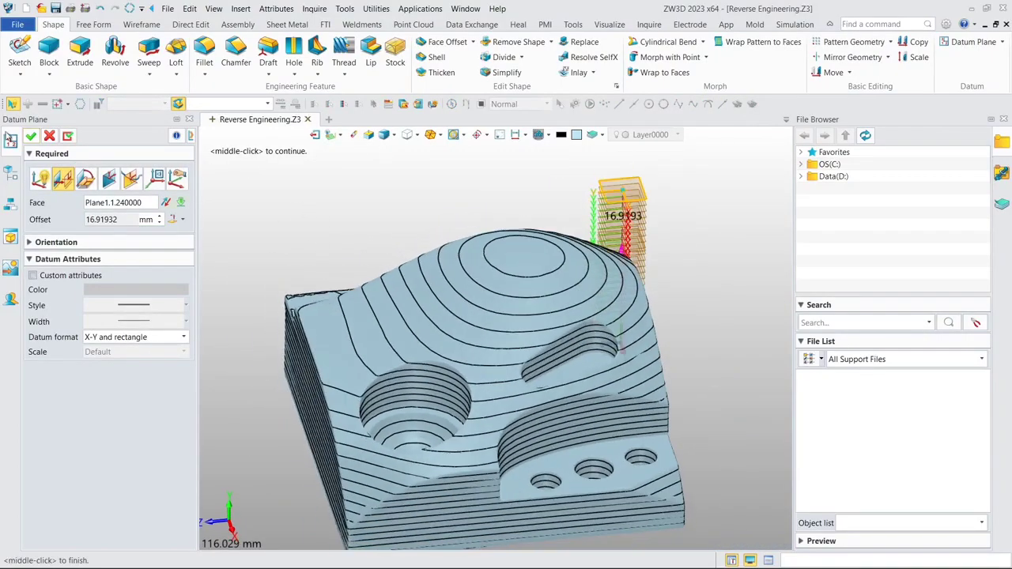
click(31, 136)
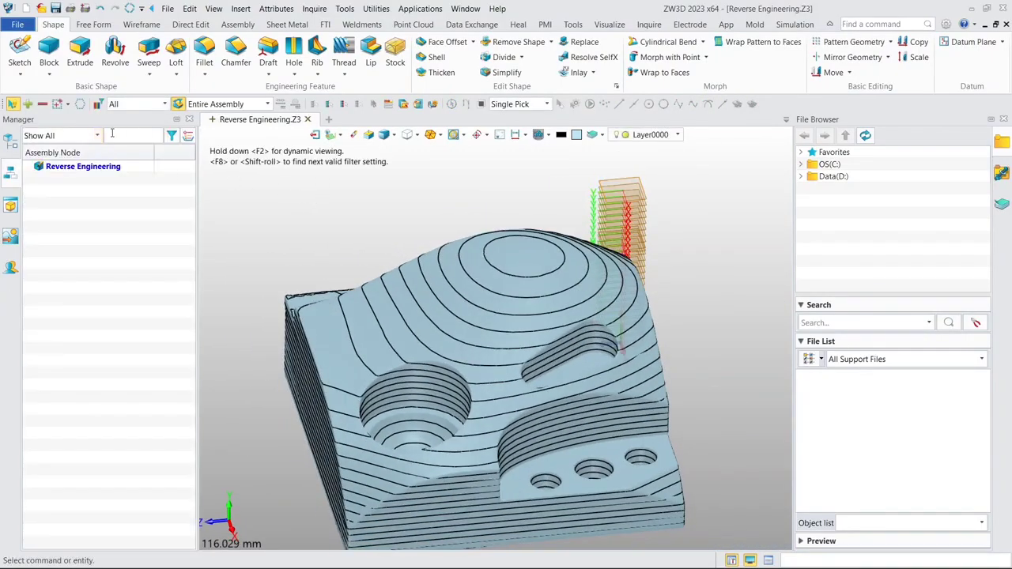
- Create cross-section curves on the Demo_Block.stl model with Plane2 from the history as the cutting datum
click(11, 144)
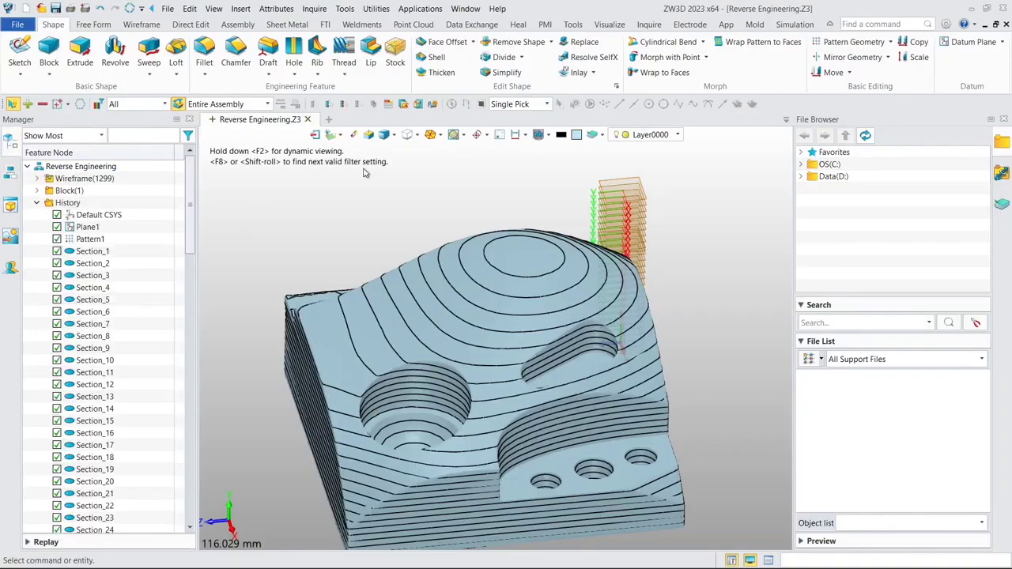
click(413, 24)
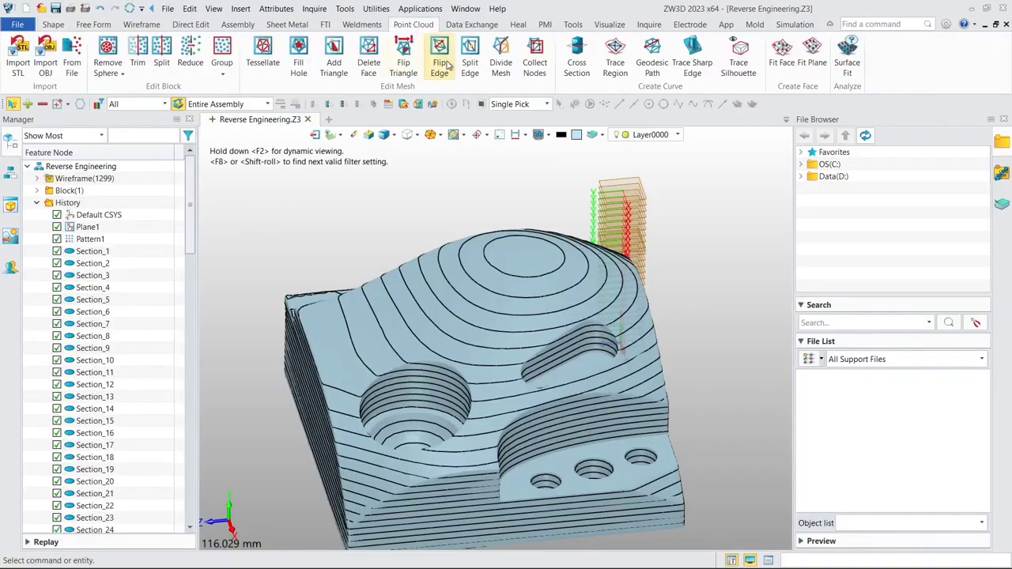
click(585, 71)
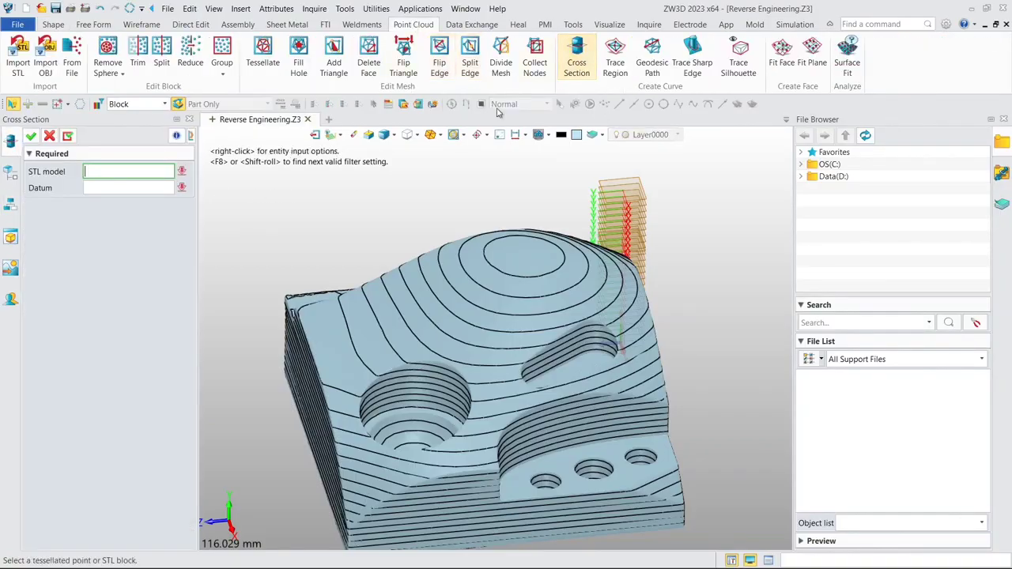
click(430, 264)
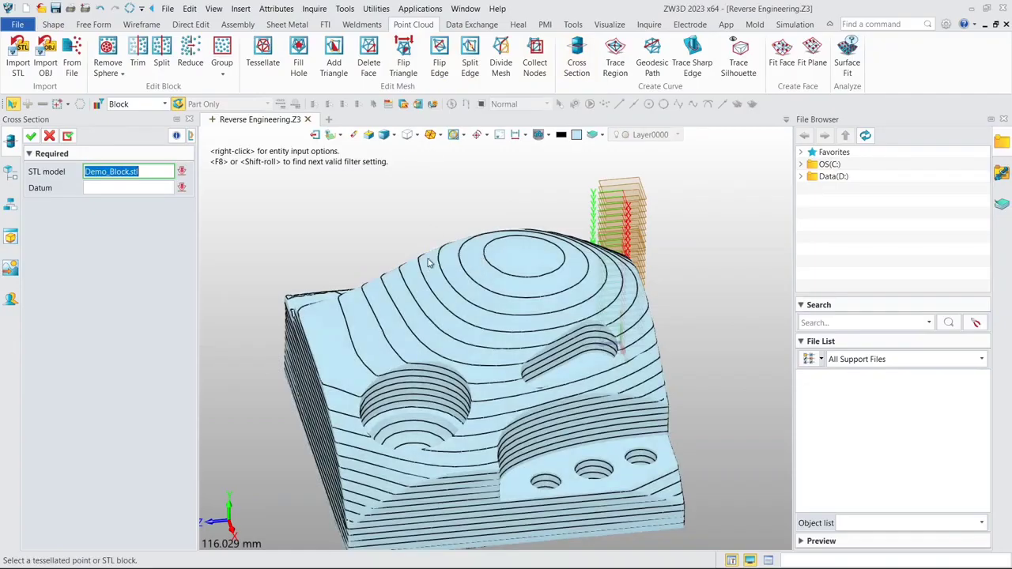
middle_click(446, 286)
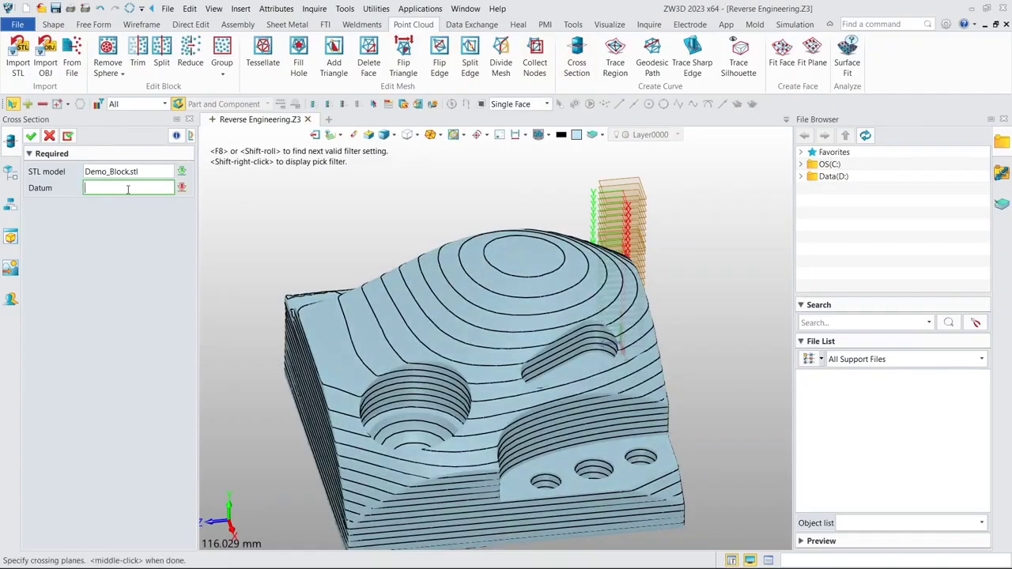
click(8, 172)
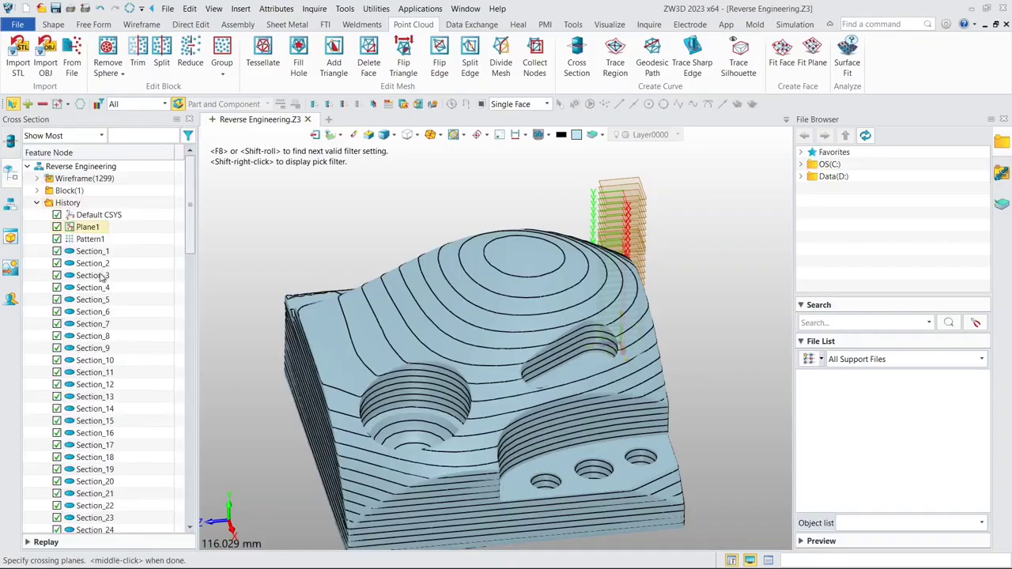
drag(189, 225, 188, 506)
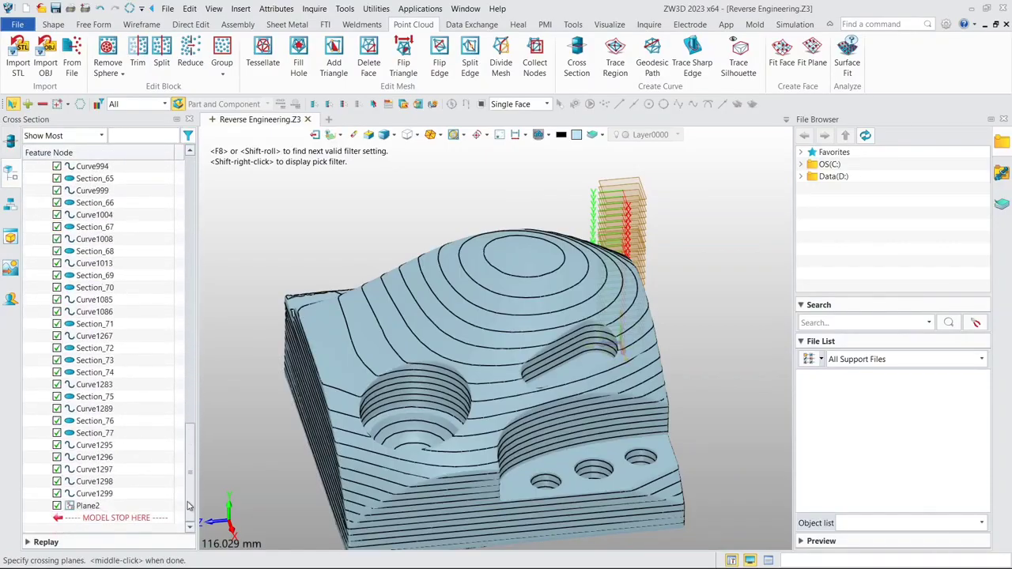
click(89, 506)
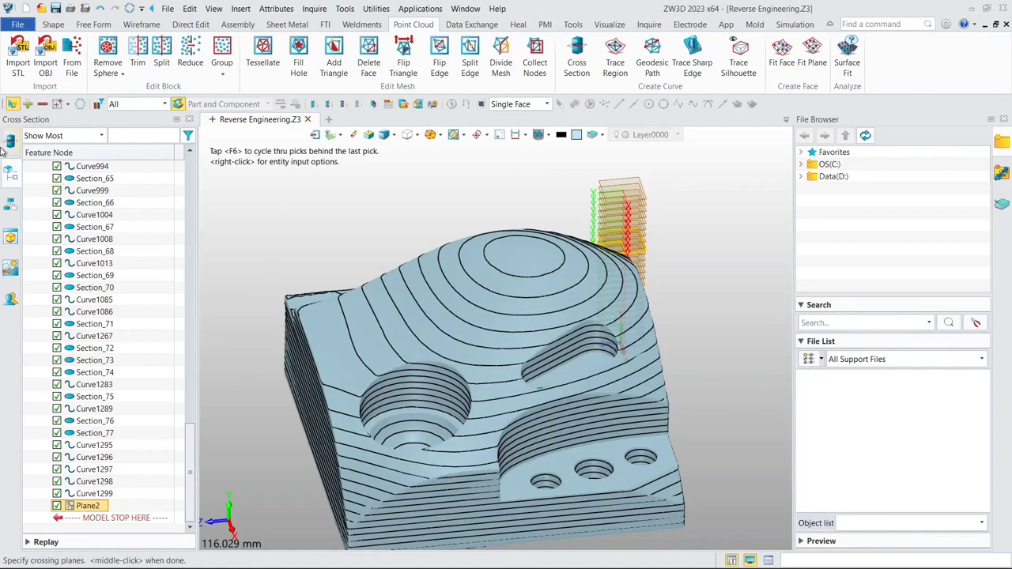
click(8, 145)
click(30, 139)
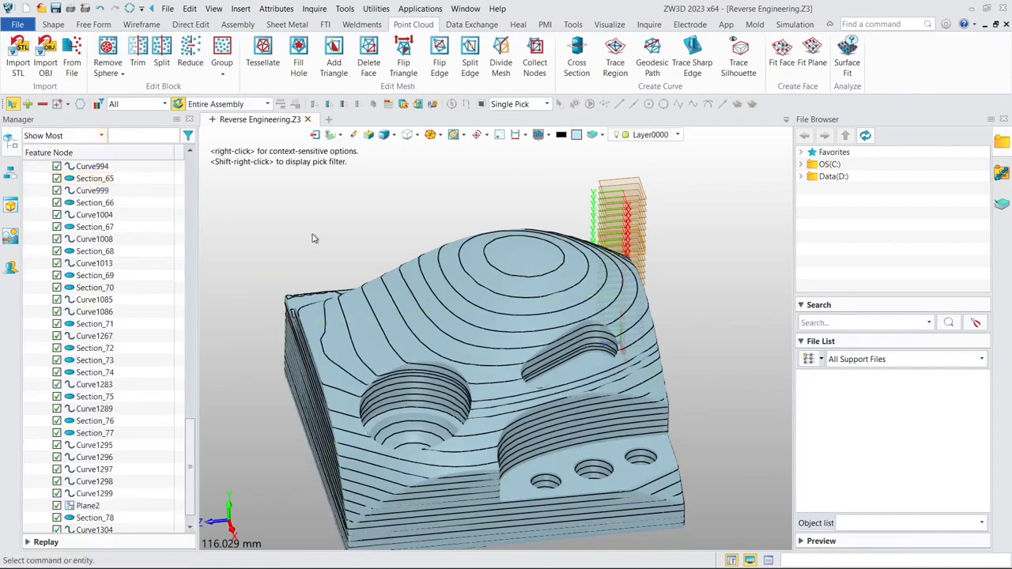
middle_drag(312, 238, 336, 360)
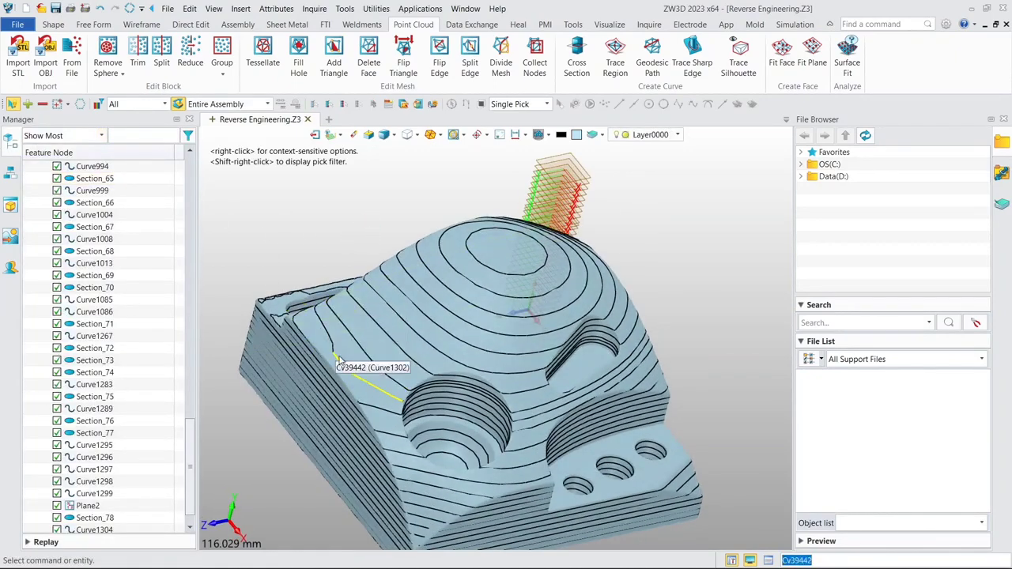
scroll(337, 219, down, 1)
middle_drag(337, 219, 323, 230)
right_drag(323, 230, 306, 227)
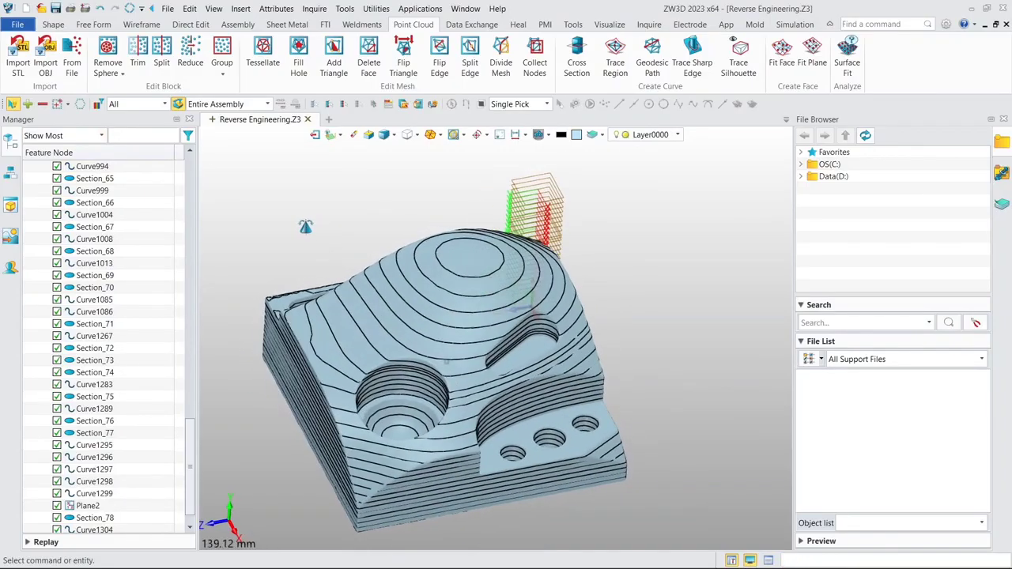
middle_drag(307, 229, 313, 232)
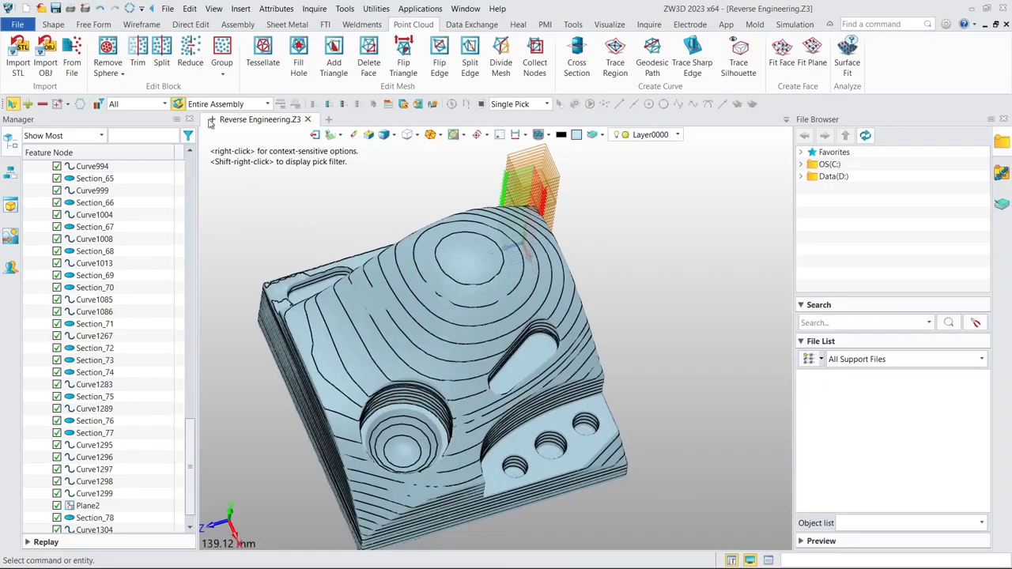
- Start a wireframe Point feature and place its first point at the summit of the block's dome
click(140, 26)
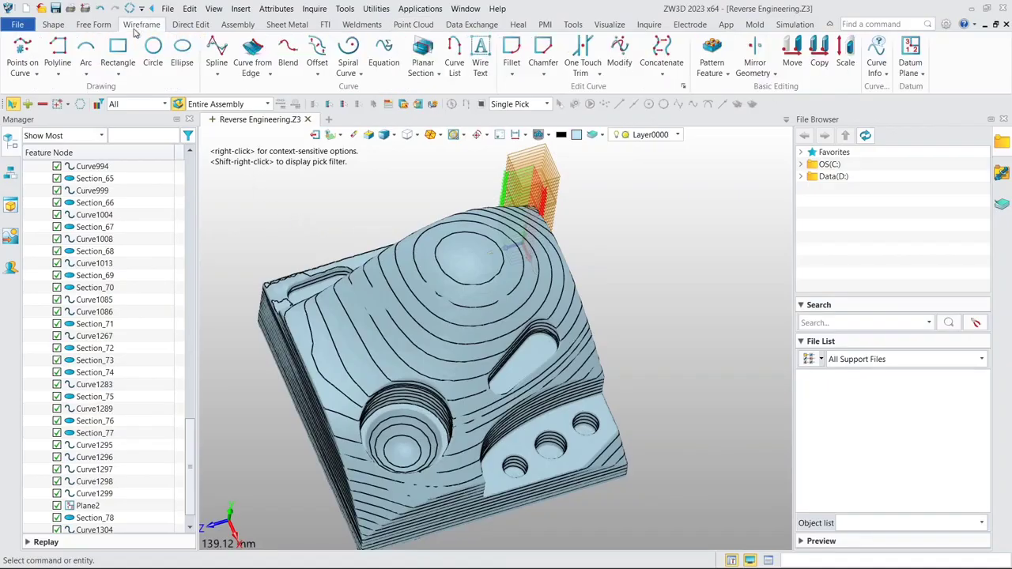
click(35, 74)
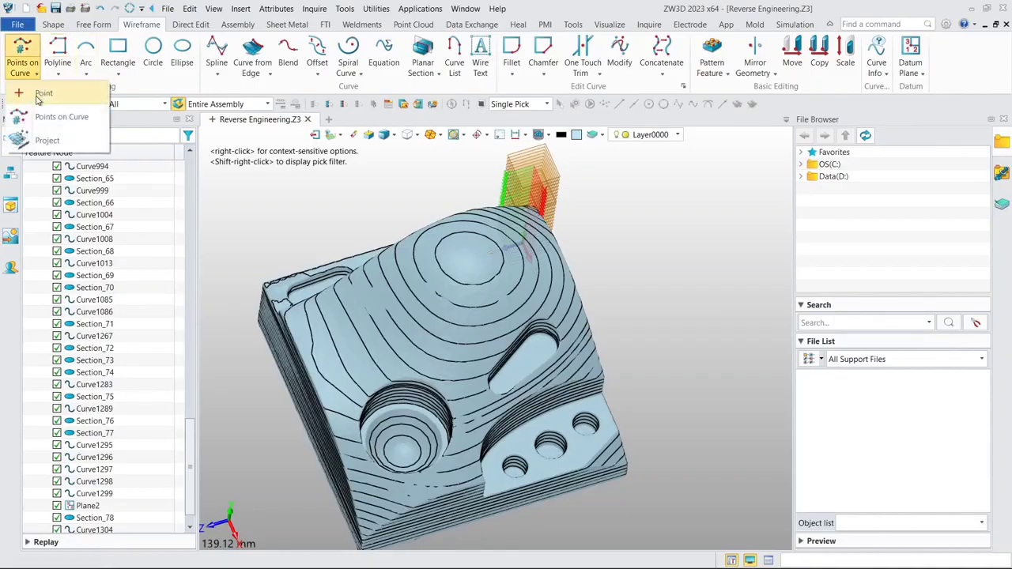
click(41, 93)
scroll(434, 215, up, 2)
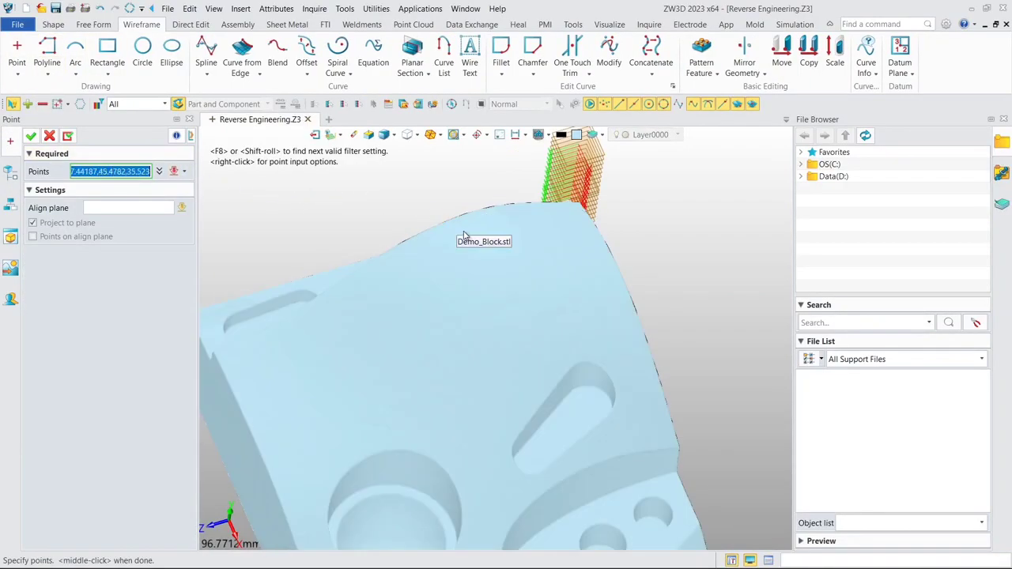
middle_drag(497, 264, 501, 239)
right_drag(514, 268, 501, 231)
scroll(492, 254, up, 2)
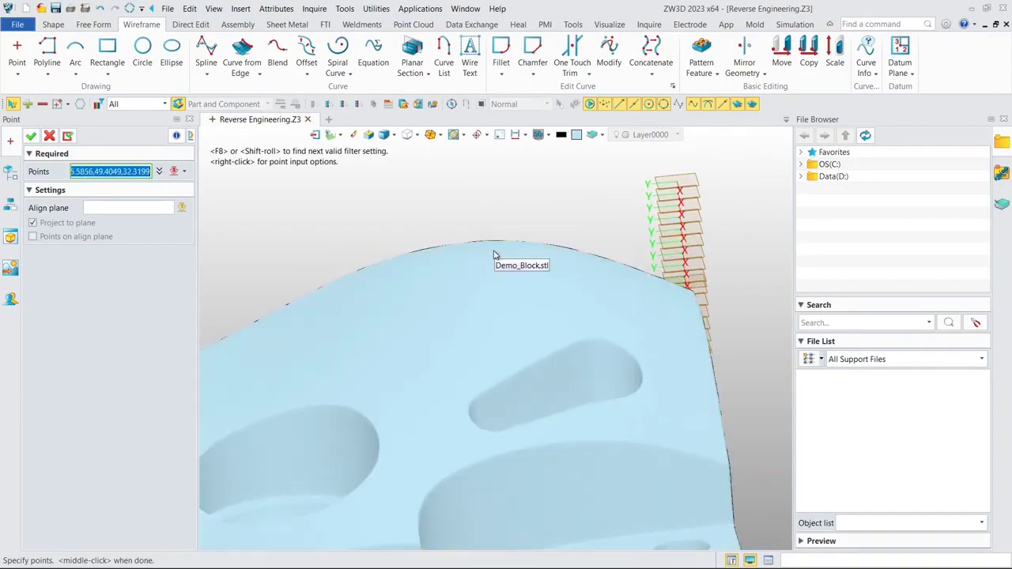
scroll(494, 254, down, 1)
click(494, 252)
scroll(494, 244, down, 2)
right_drag(495, 243, 456, 219)
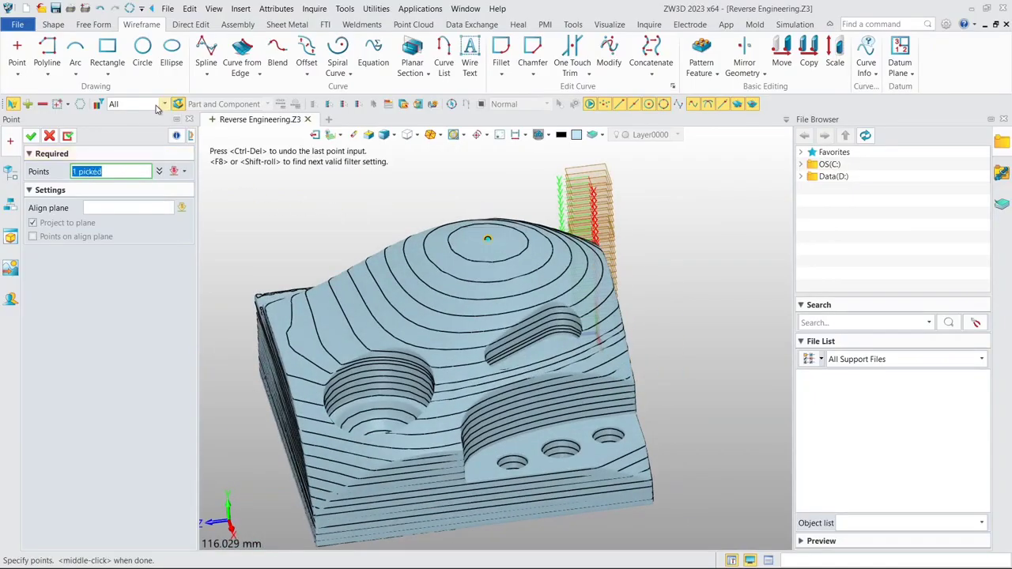
- Restrict picking to curves and place seven points around the innermost section curve of the dome
click(162, 104)
click(146, 138)
scroll(457, 210, up, 2)
scroll(453, 230, up, 2)
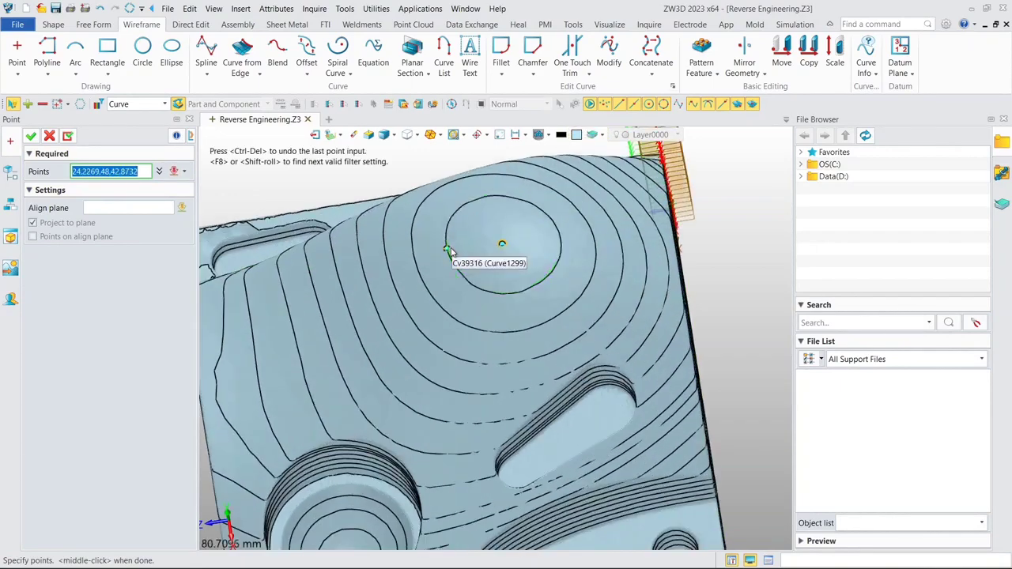
click(449, 218)
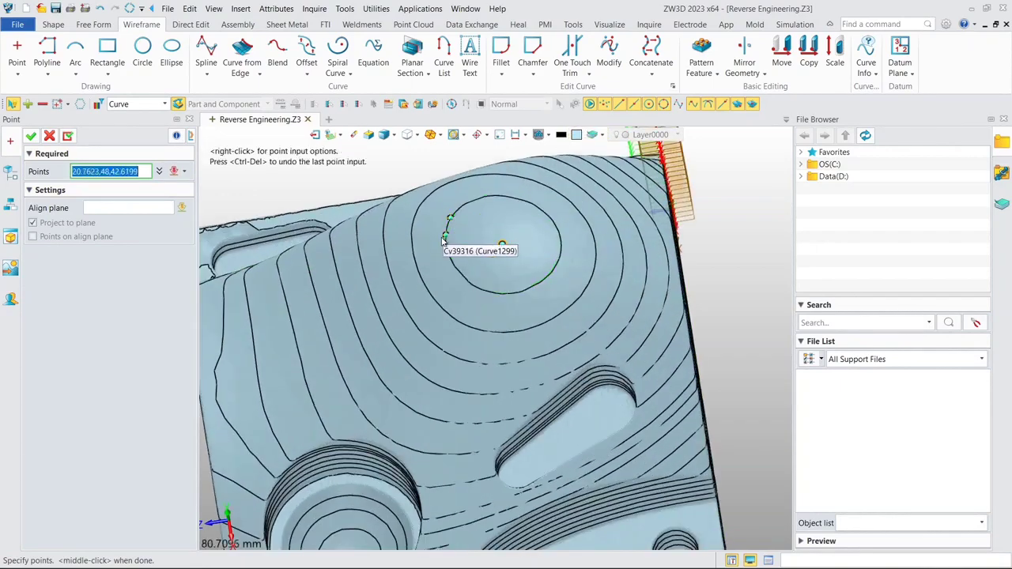
click(447, 250)
click(477, 287)
click(540, 281)
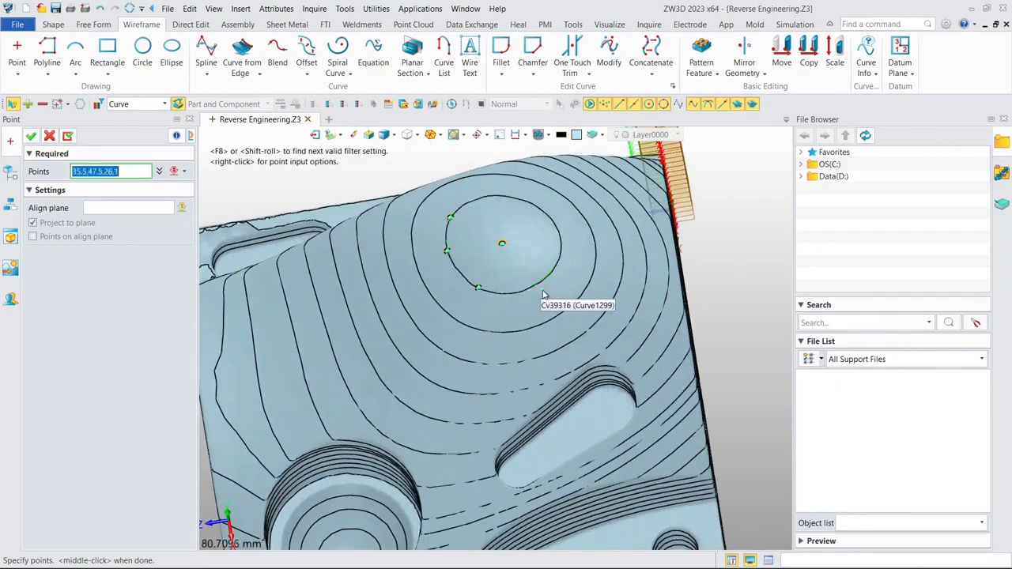
click(561, 241)
click(536, 207)
click(495, 194)
- Place points at intervals around the second section curve of the dome
click(411, 232)
click(424, 285)
click(159, 171)
click(443, 310)
click(450, 317)
click(550, 321)
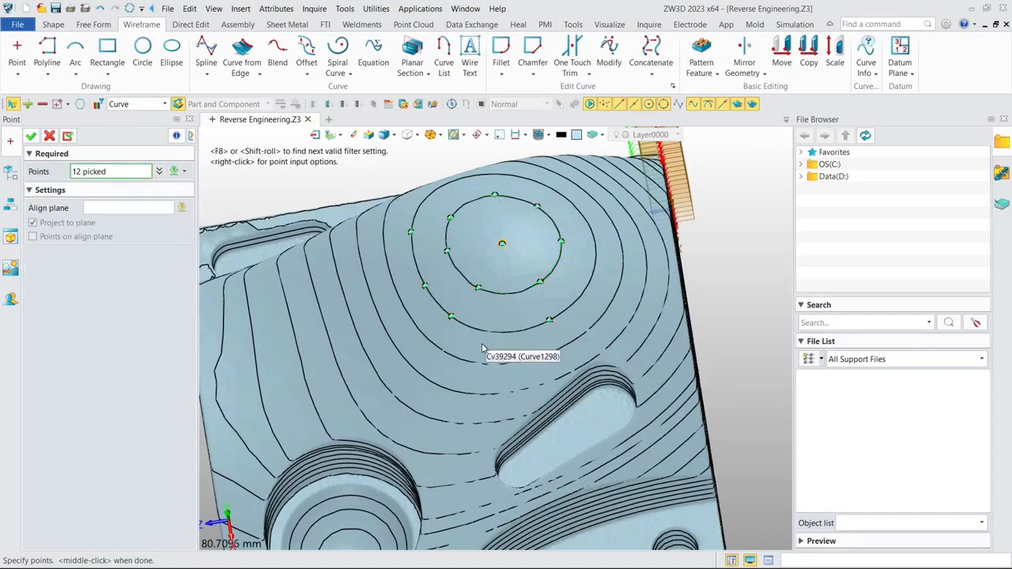
click(504, 331)
click(584, 291)
click(595, 238)
click(570, 201)
click(513, 174)
- Place points along the third and outer section curves around the dome, including its far side
click(382, 231)
right_drag(600, 311, 630, 280)
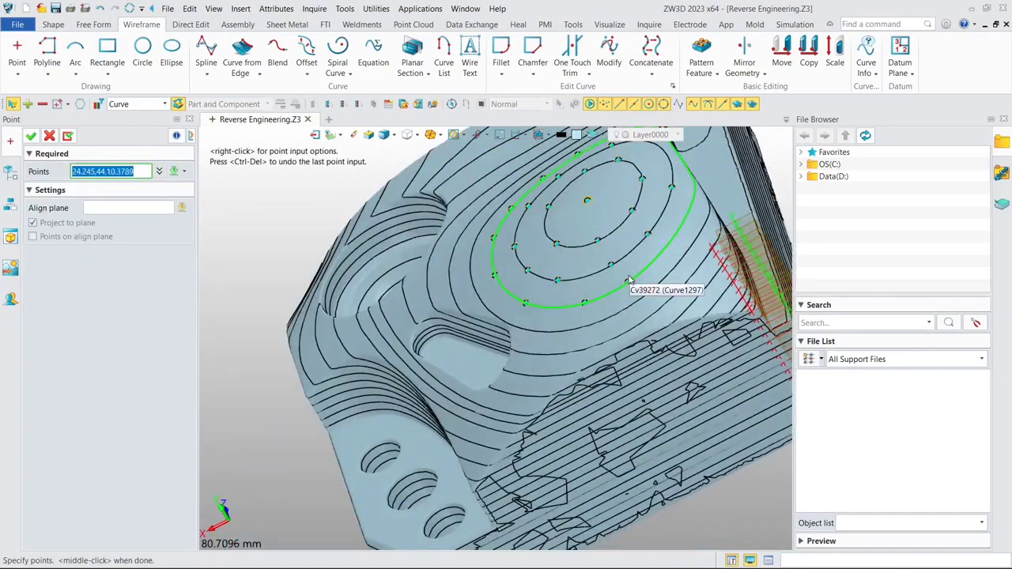
click(660, 272)
click(648, 312)
click(694, 260)
click(705, 230)
click(701, 291)
click(580, 357)
- Place points along the section curves between the dome and the elongated slot and on those just below the slot
scroll(426, 309, up, 1)
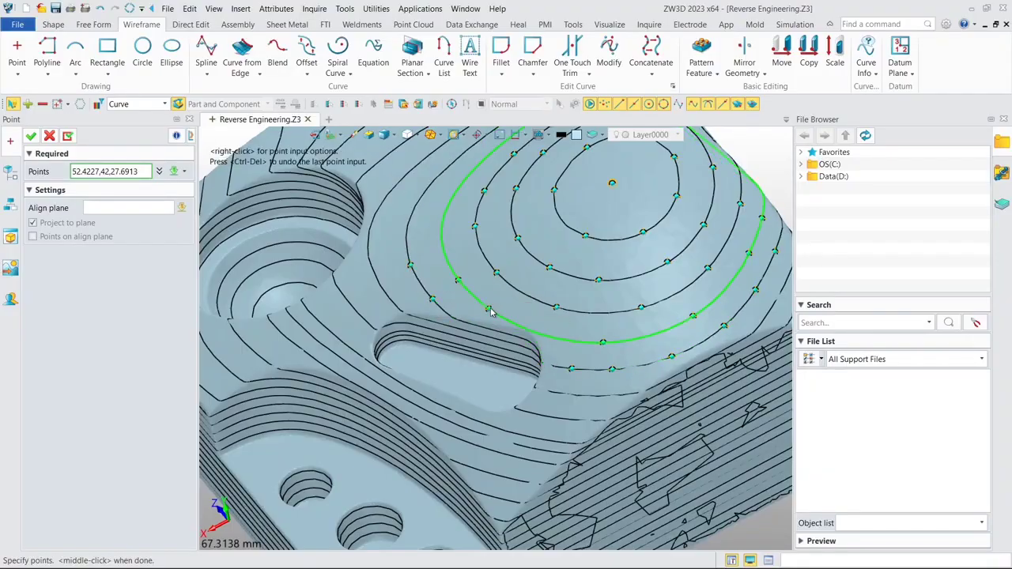
scroll(431, 289, up, 1)
scroll(411, 249, up, 1)
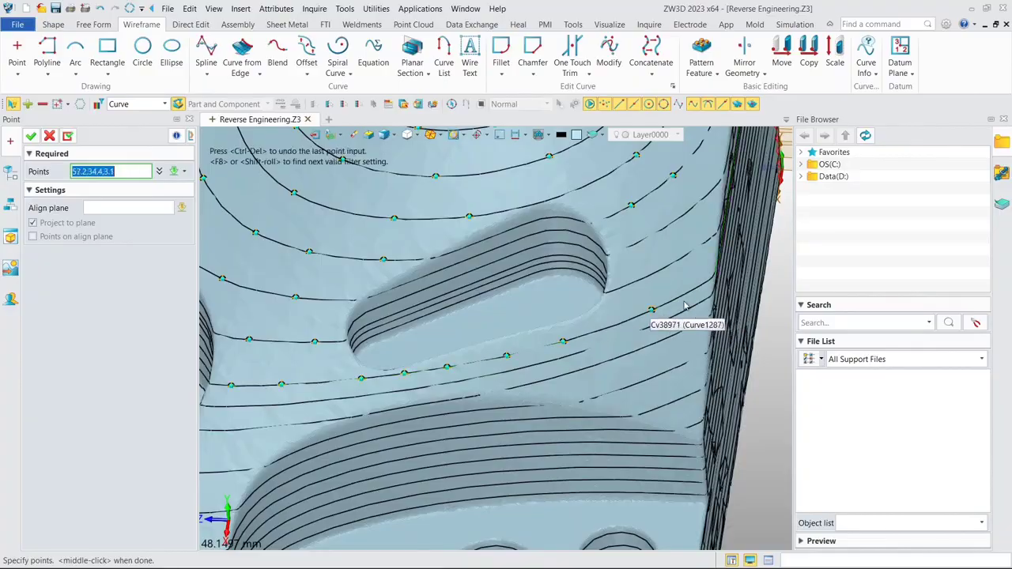
click(703, 247)
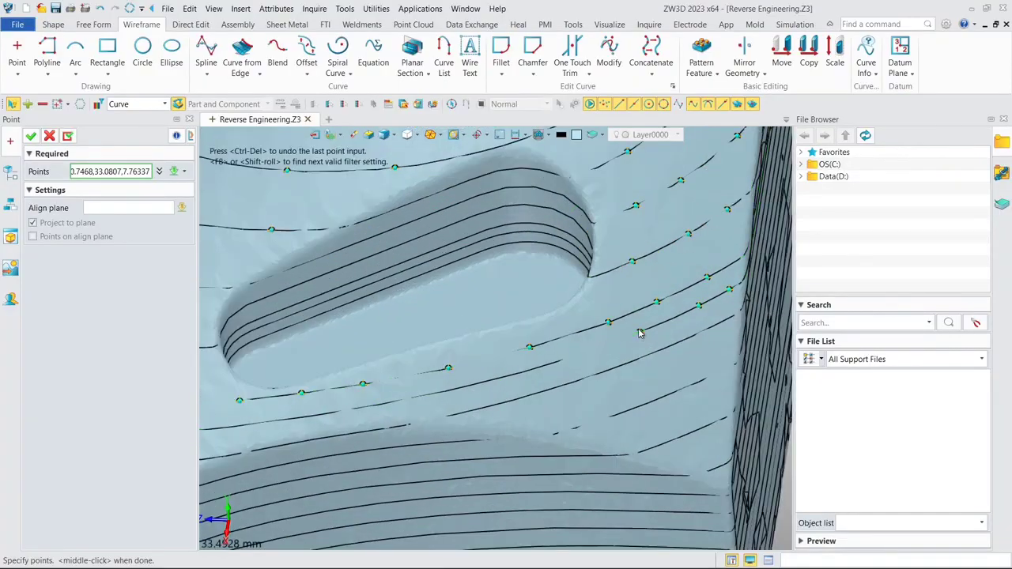
click(494, 406)
click(583, 426)
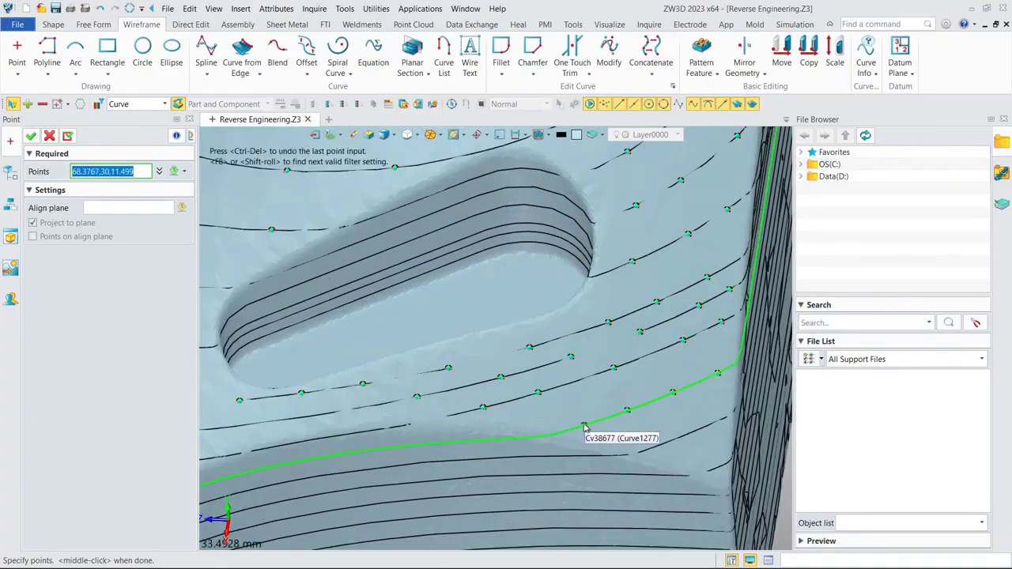
- Place points along the section curves running from the side wall past the slot towards the round pocket
scroll(582, 426, up, 2)
click(669, 291)
scroll(669, 317, down, 2)
click(674, 343)
scroll(633, 332, down, 2)
click(602, 320)
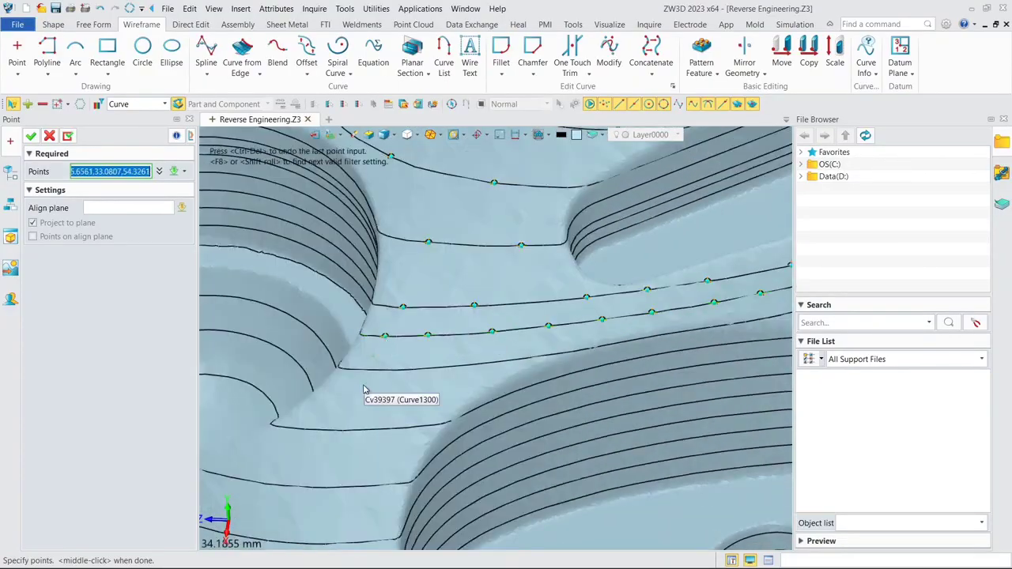
- Place points along the section curves between the round pocket and the stepped arc-shaped recess
click(304, 429)
scroll(378, 332, up, 2)
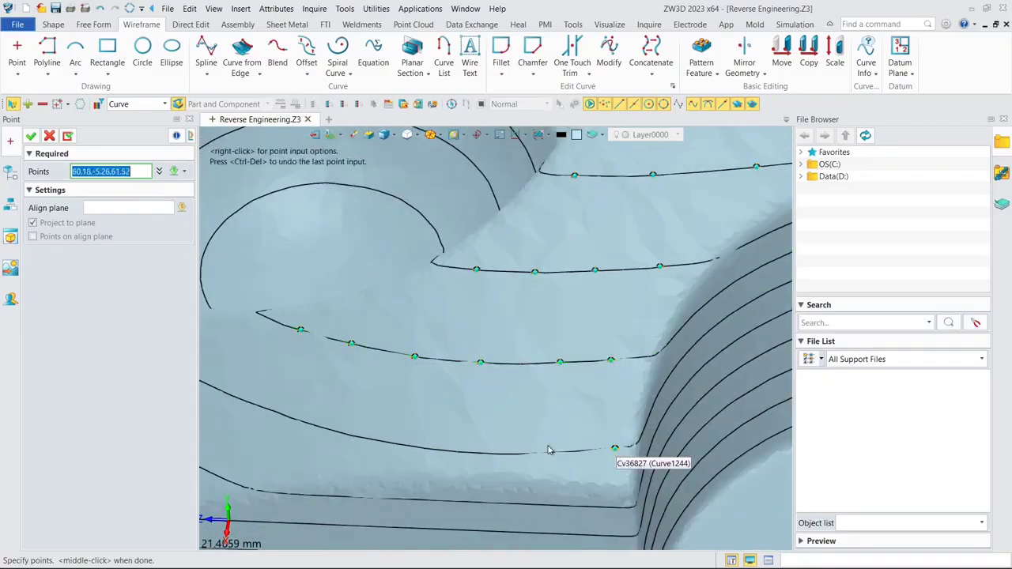
click(545, 453)
click(443, 451)
middle_drag(288, 418, 512, 395)
click(508, 393)
- Place points on the section curves in the narrow strip between the round pocket and the block's outer edge
scroll(413, 333, down, 2)
click(354, 314)
click(395, 237)
click(416, 250)
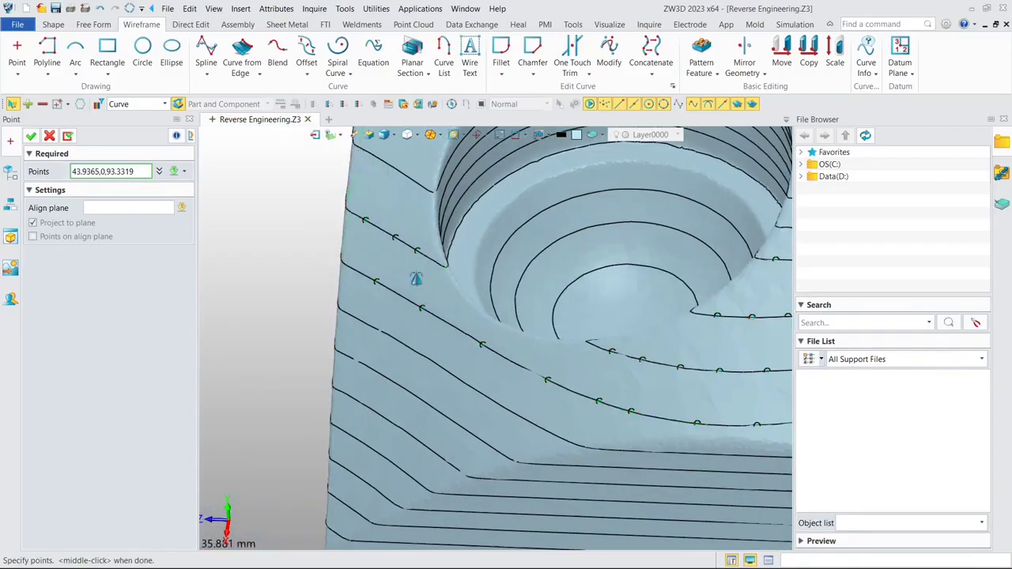
middle_drag(417, 278, 434, 420)
click(428, 324)
click(401, 305)
click(379, 293)
click(388, 194)
click(410, 208)
click(439, 230)
- Place points along the bent section curve rising from the round pocket to the block's back edge
middle_drag(456, 201, 411, 391)
middle_drag(429, 172, 466, 264)
click(465, 263)
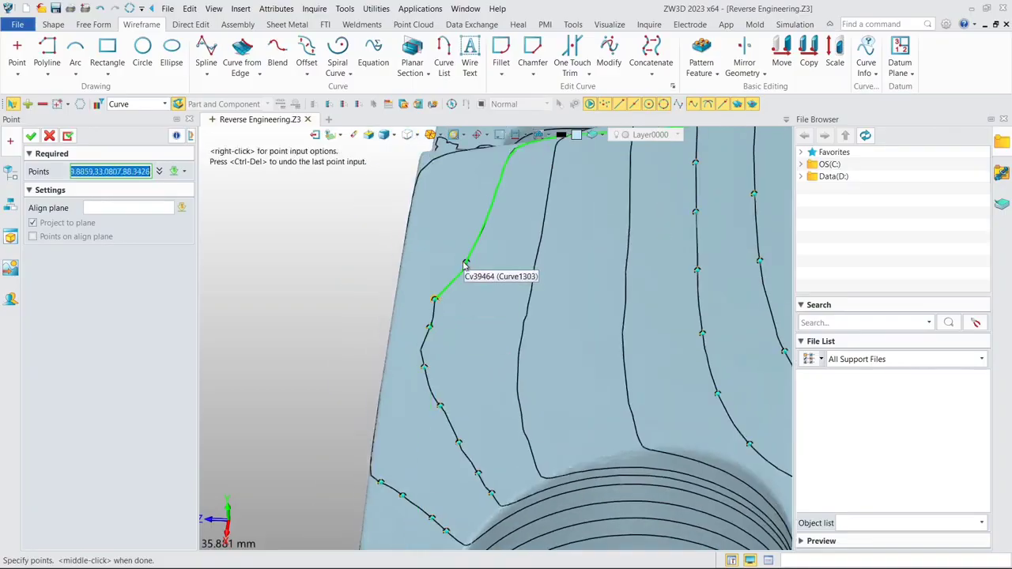
click(501, 162)
right_drag(470, 250, 533, 255)
middle_drag(474, 158, 456, 403)
- Place points at intervals along the adjacent section curve running down to the rim of the round pocket
click(444, 396)
middle_drag(514, 466, 460, 366)
click(538, 430)
middle_drag(545, 411, 461, 293)
click(500, 346)
click(547, 374)
click(594, 398)
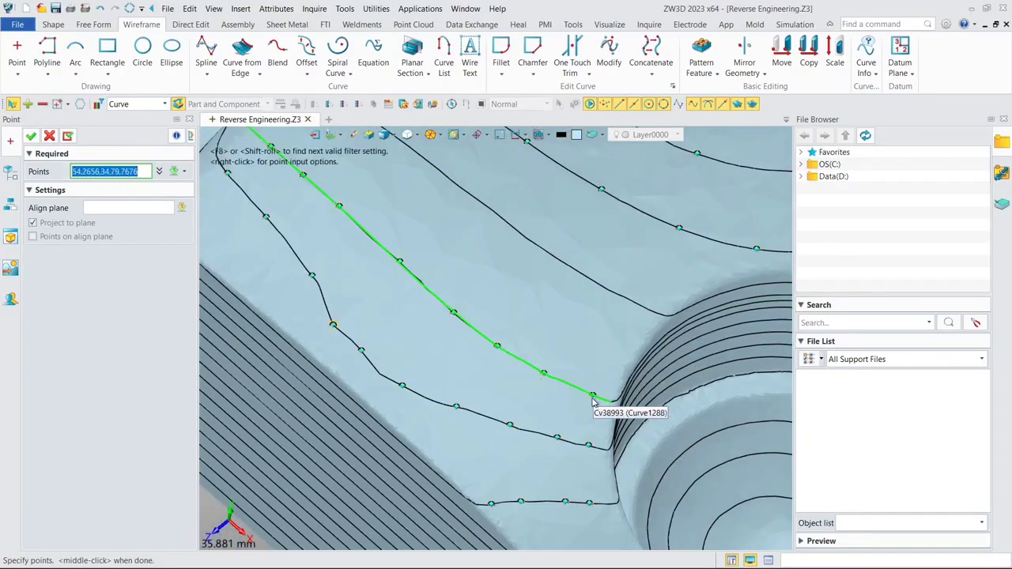
- Place points on the remaining section curves at the block's back corner beyond the round pocket
middle_drag(427, 170, 426, 383)
scroll(425, 383, up, 1)
click(280, 264)
middle_drag(585, 506, 455, 356)
click(541, 393)
scroll(302, 219, up, 3)
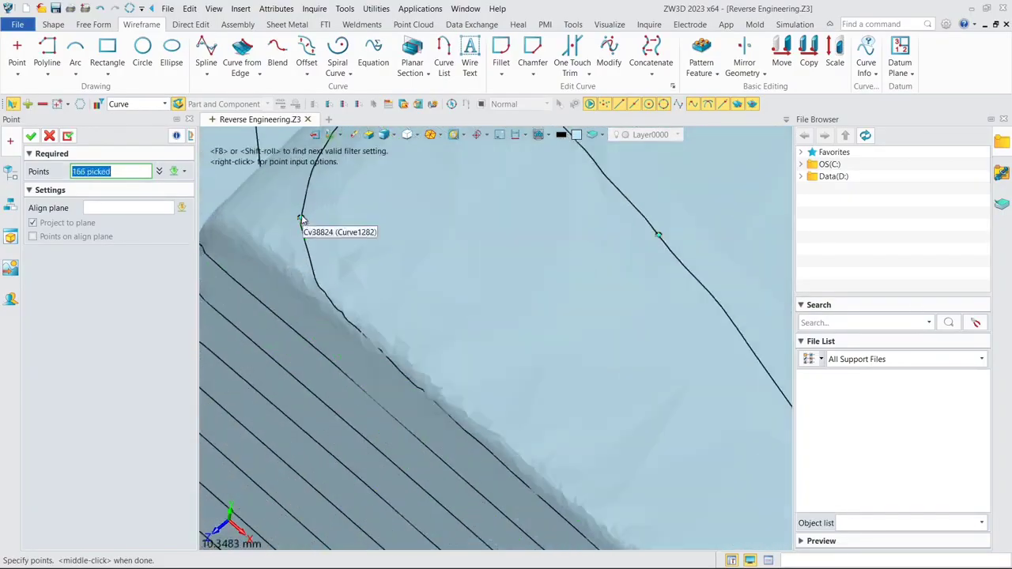
scroll(472, 368, down, 4)
scroll(472, 369, up, 1)
- Place points across the section curves on the sloped surface just below the round pocket
click(436, 357)
click(506, 358)
click(569, 361)
click(633, 364)
click(703, 365)
click(714, 366)
middle_drag(677, 404, 600, 387)
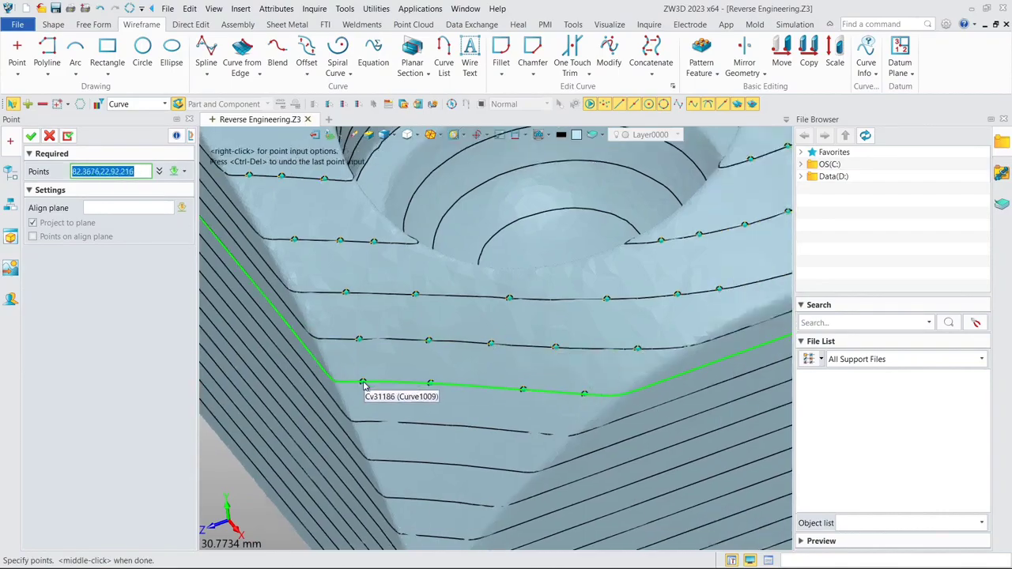
- Place points on the successively shorter section curves tapering to the block's lowest corner
click(387, 422)
click(455, 425)
click(541, 434)
click(456, 465)
click(388, 461)
middle_drag(474, 514, 557, 363)
scroll(557, 363, up, 3)
click(487, 460)
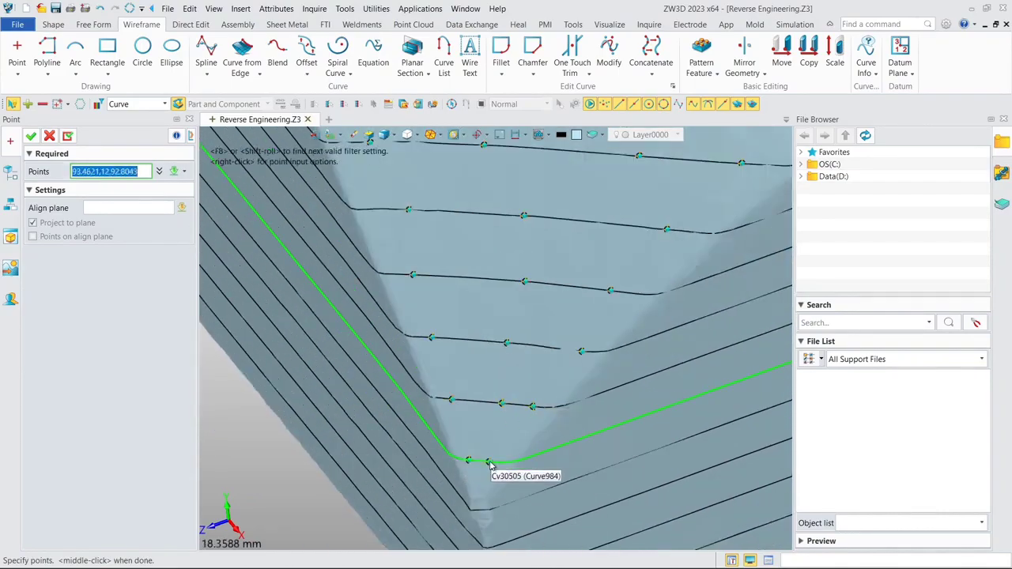
- Place points on the outer section curves on the dome's side facing the datum planes
scroll(598, 344, down, 8)
scroll(672, 255, up, 7)
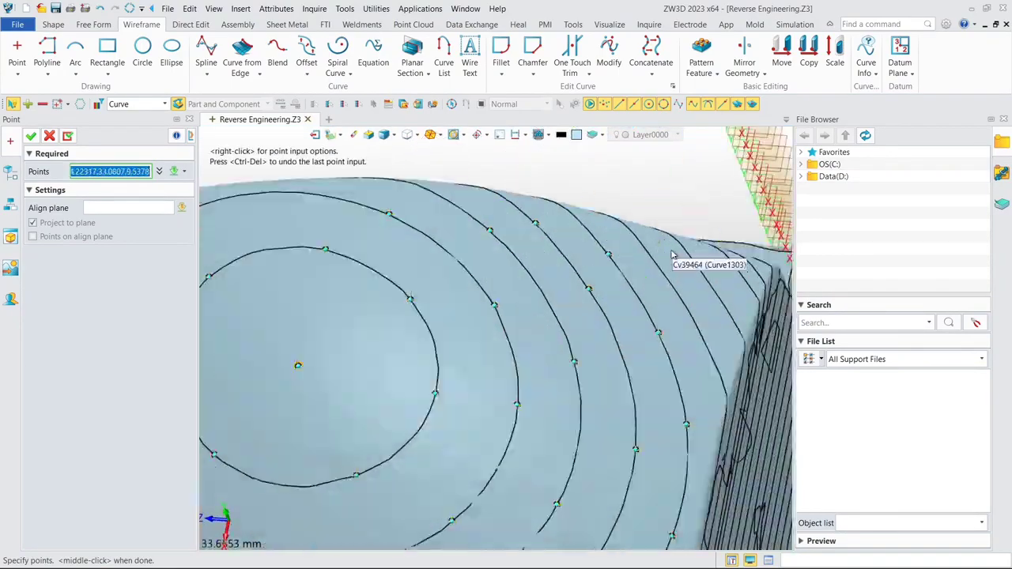
click(671, 278)
click(720, 375)
click(738, 330)
click(717, 287)
click(694, 257)
- Place points on the last short section curves in the corner beside the datum planes
right_drag(694, 285, 643, 328)
scroll(643, 328, up, 3)
click(643, 327)
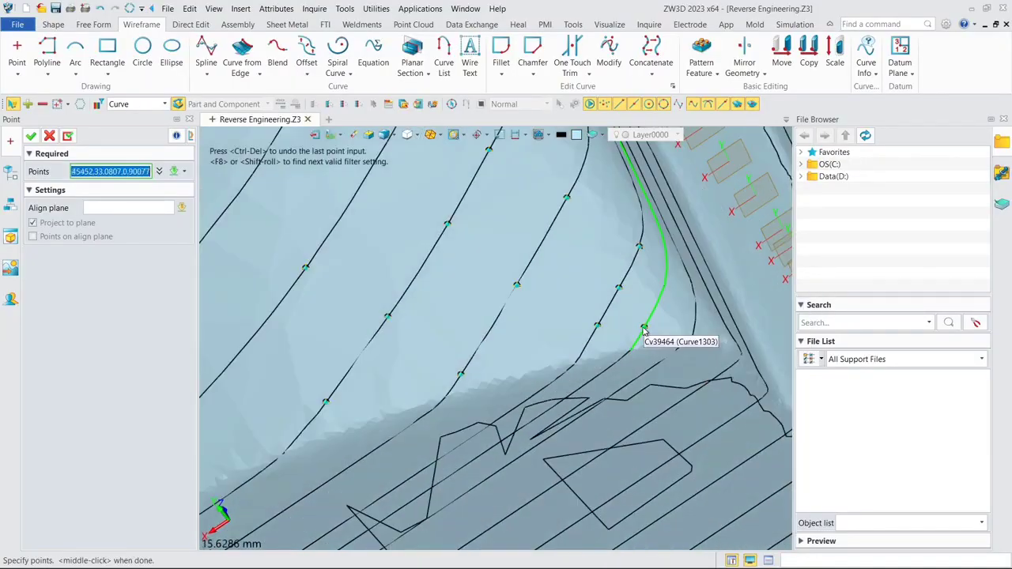
click(668, 269)
right_drag(668, 270, 614, 273)
scroll(615, 274, down, 5)
- Check the point coverage over the whole curved top surface and finish the Point feature
middle_drag(457, 230, 615, 340)
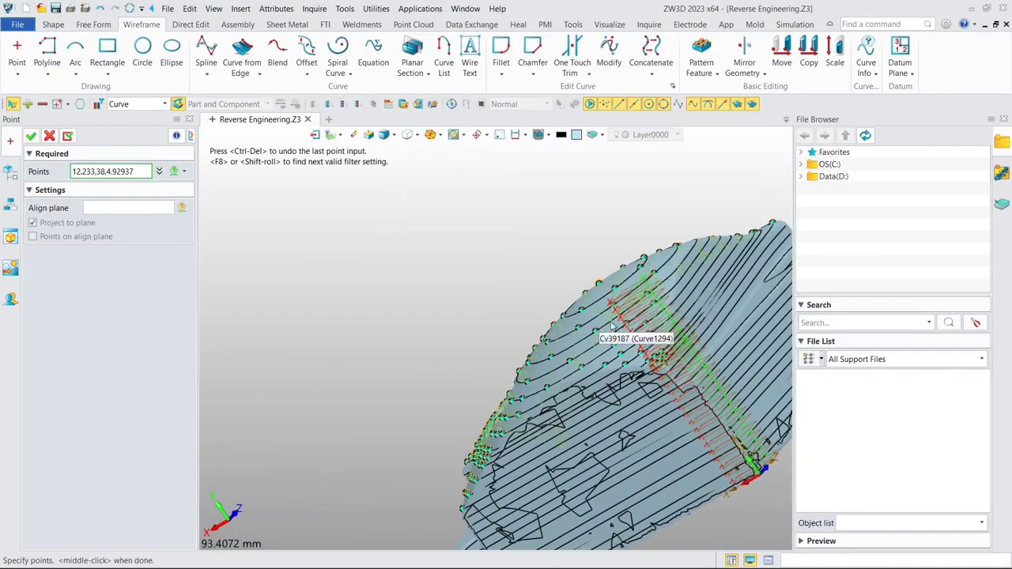
right_drag(641, 322, 686, 346)
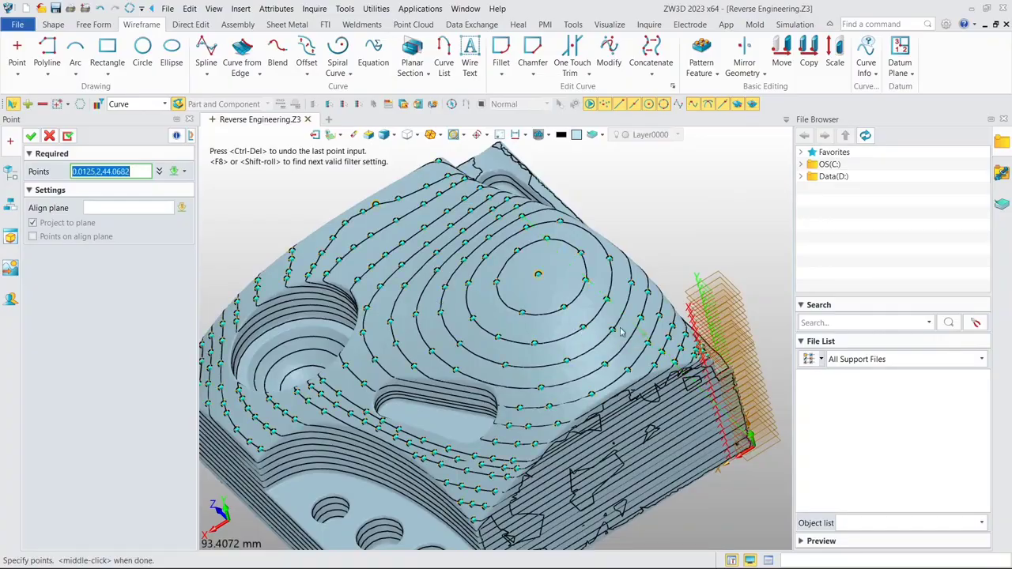
middle_drag(586, 312, 665, 290)
scroll(571, 272, down, 2)
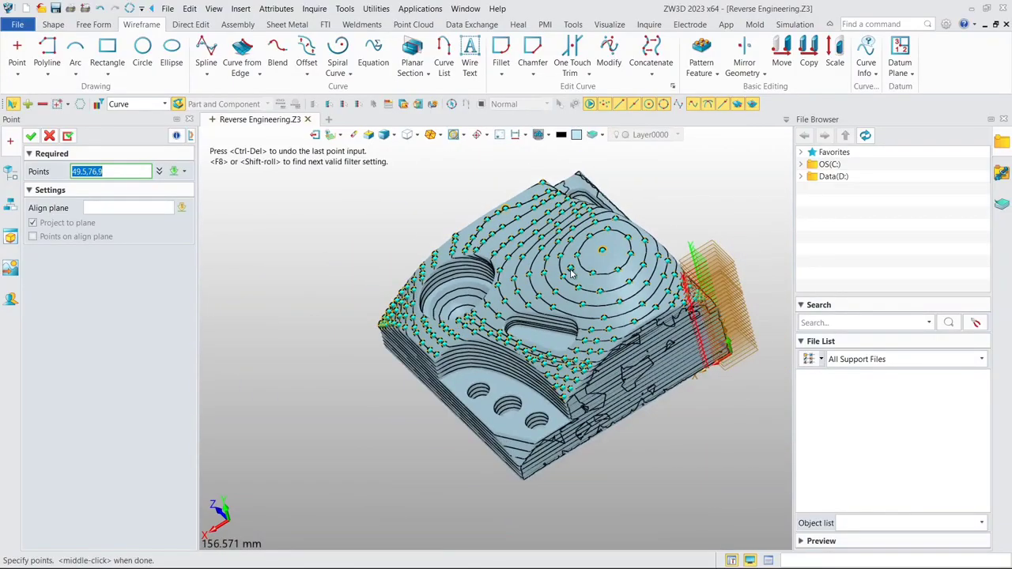
click(543, 270)
middle_drag(542, 270, 558, 286)
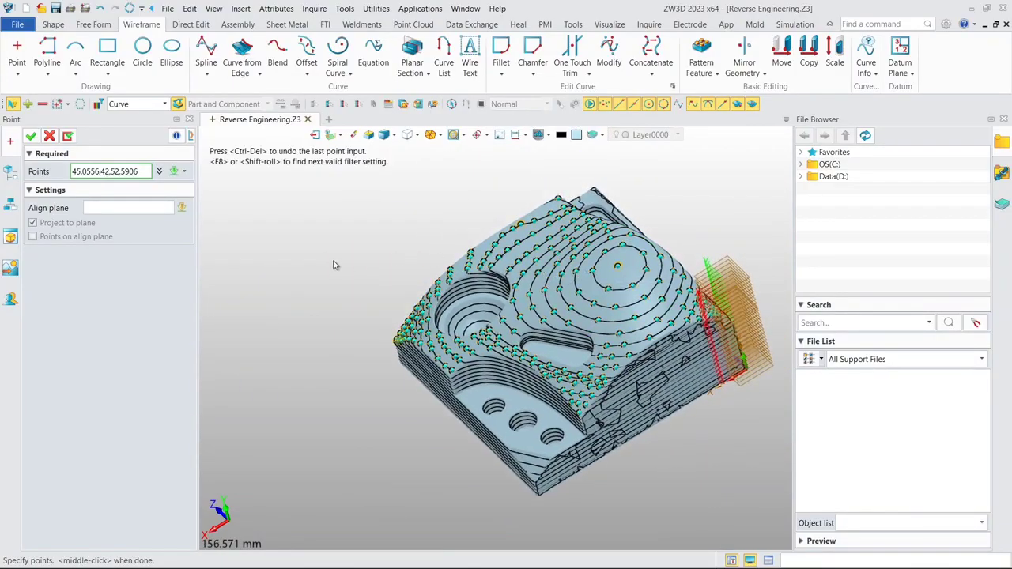
click(30, 137)
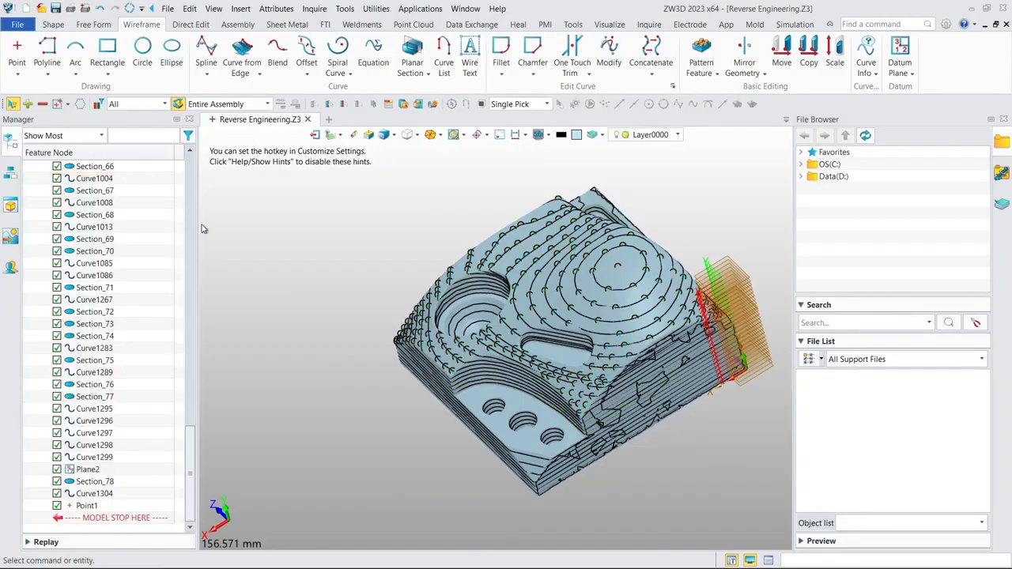
- Start a through-points spline with picking restricted to curves and place its first two points at the surface's lowest corner
click(205, 56)
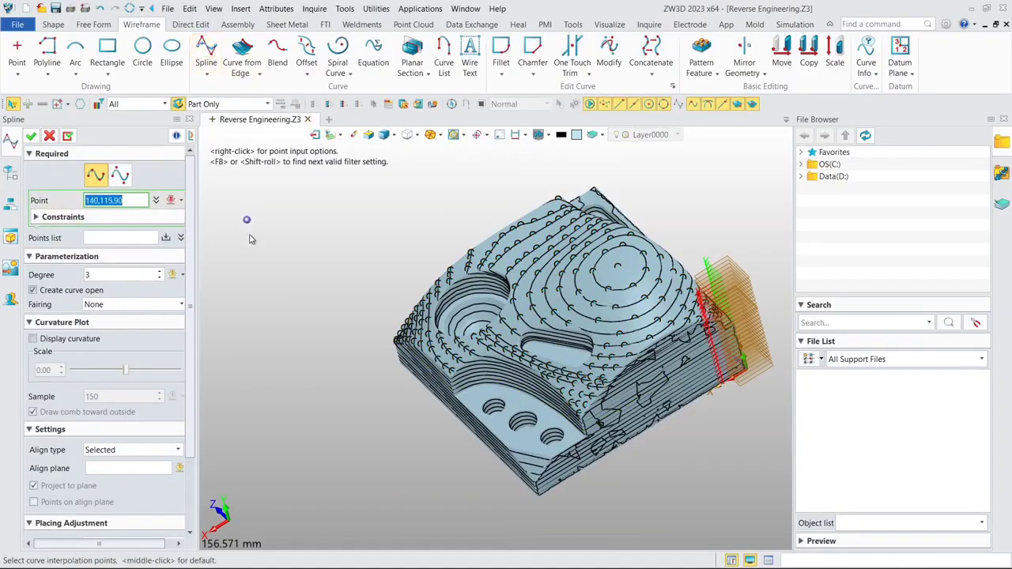
right_drag(427, 304, 435, 380)
scroll(436, 411, up, 8)
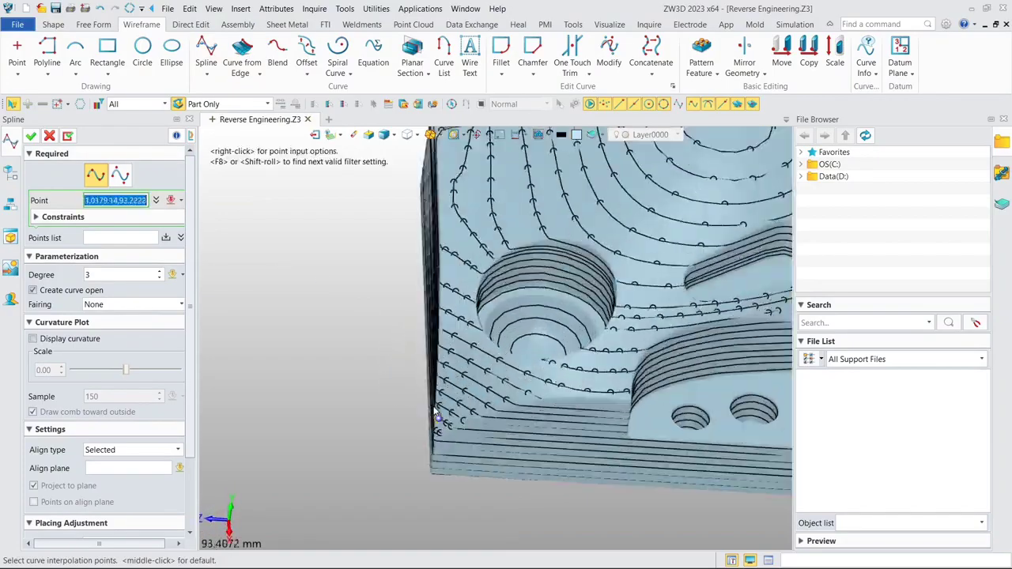
scroll(443, 418, up, 6)
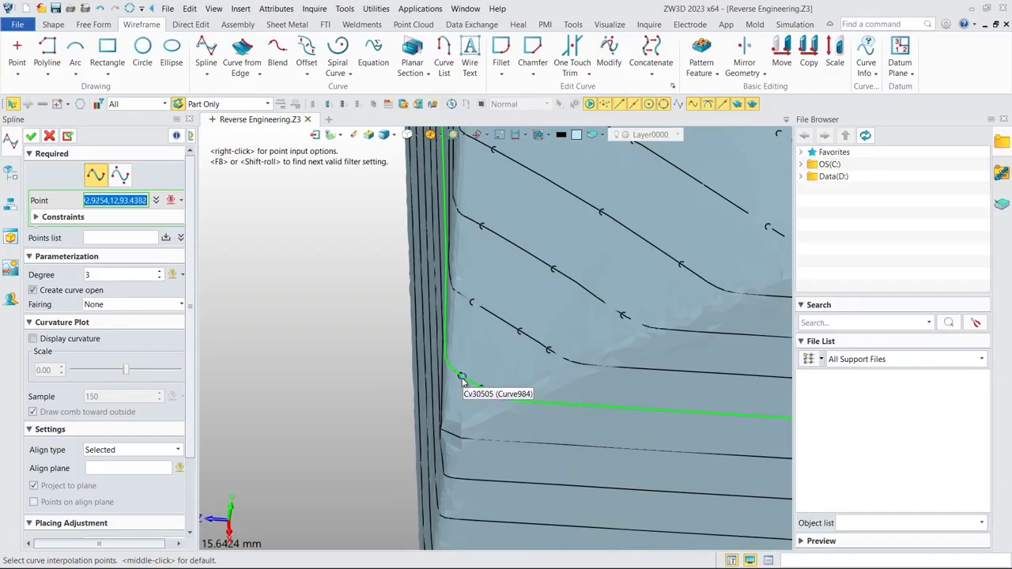
click(139, 105)
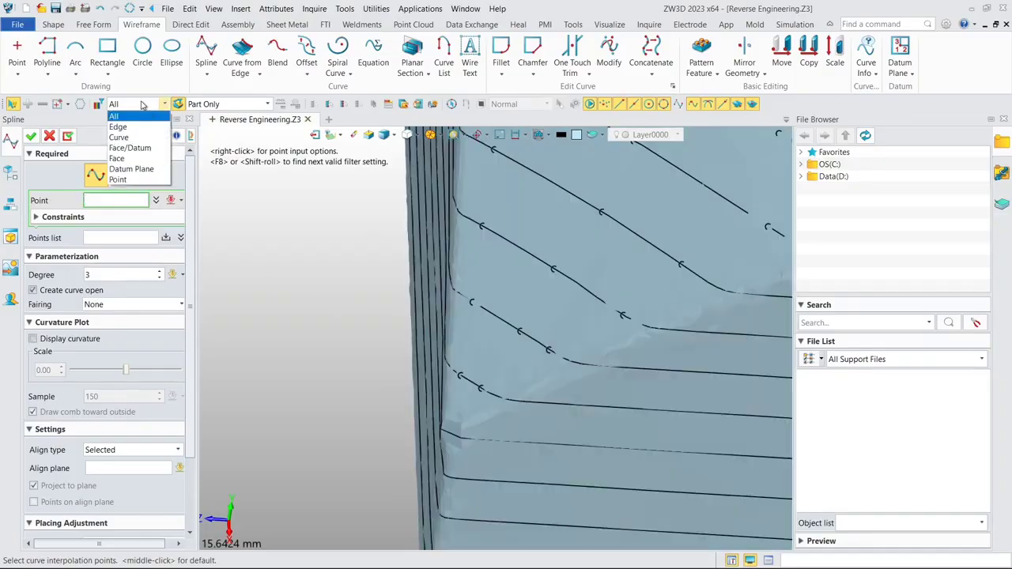
click(125, 139)
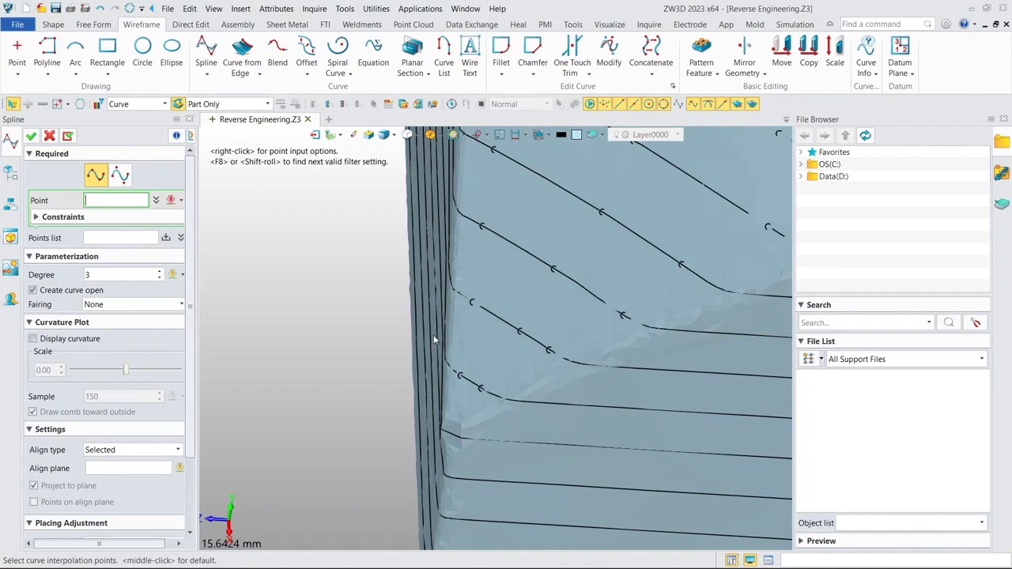
click(458, 375)
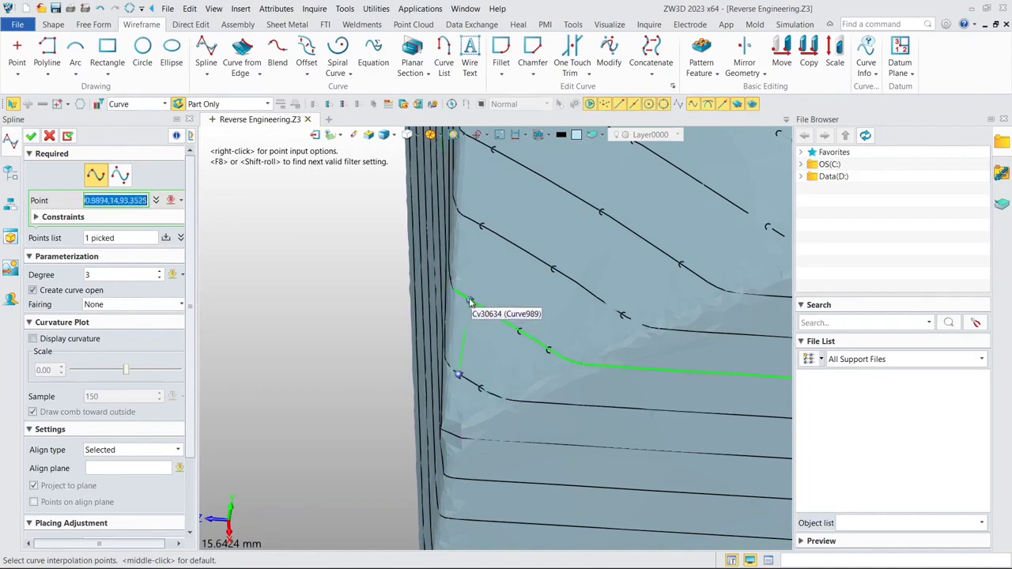
click(470, 301)
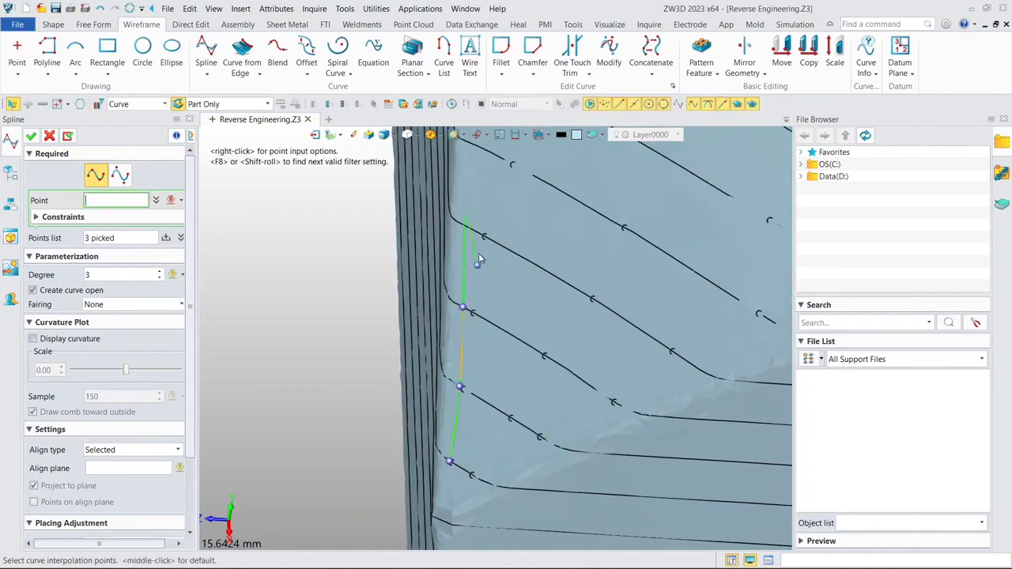
- Continue the spline with points on successive section curves along the outer edge beside the round pocket
click(477, 262)
click(502, 270)
middle_drag(494, 193, 490, 316)
click(486, 395)
click(496, 257)
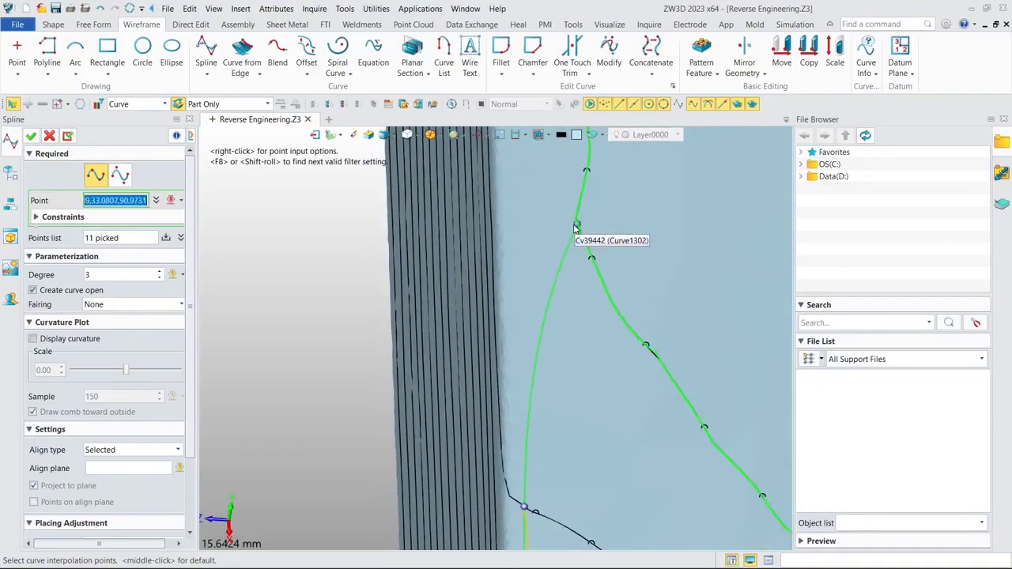
- Extend the spline around the back corner of the top surface with points on the section curves
click(576, 227)
right_drag(576, 226, 521, 380)
click(393, 284)
click(578, 294)
right_drag(532, 295, 587, 384)
click(587, 384)
click(489, 196)
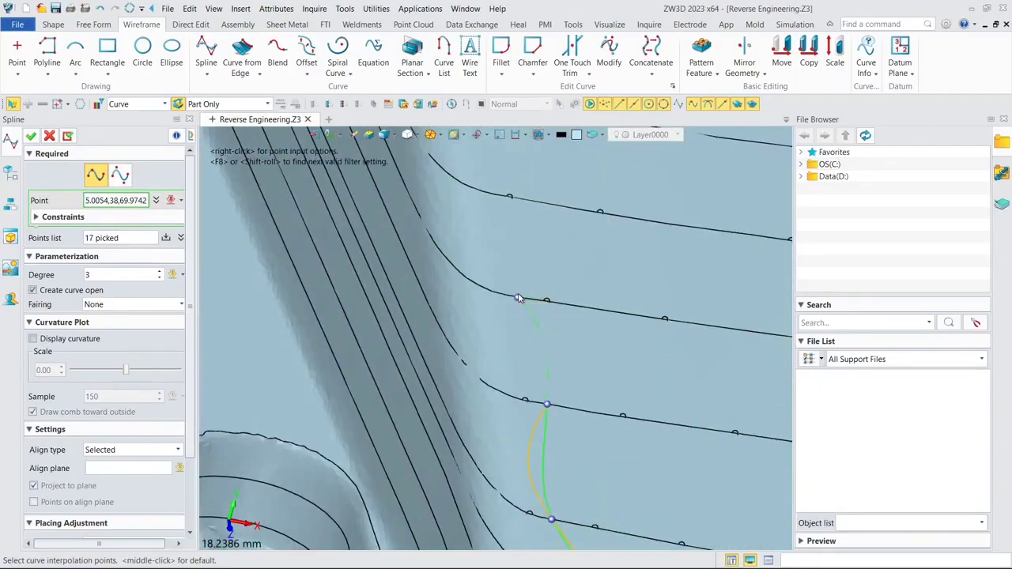
- Carry the spline along the back edge, placing points on the section curves beside the recessed back corner
click(517, 298)
click(497, 289)
right_drag(497, 290, 510, 397)
click(510, 396)
click(470, 285)
click(400, 235)
click(443, 337)
- Extend the spline past the dome's back side towards the corner beside the datum planes
right_drag(400, 234, 535, 320)
click(436, 295)
click(402, 293)
click(352, 266)
click(311, 280)
click(457, 329)
click(535, 320)
click(540, 413)
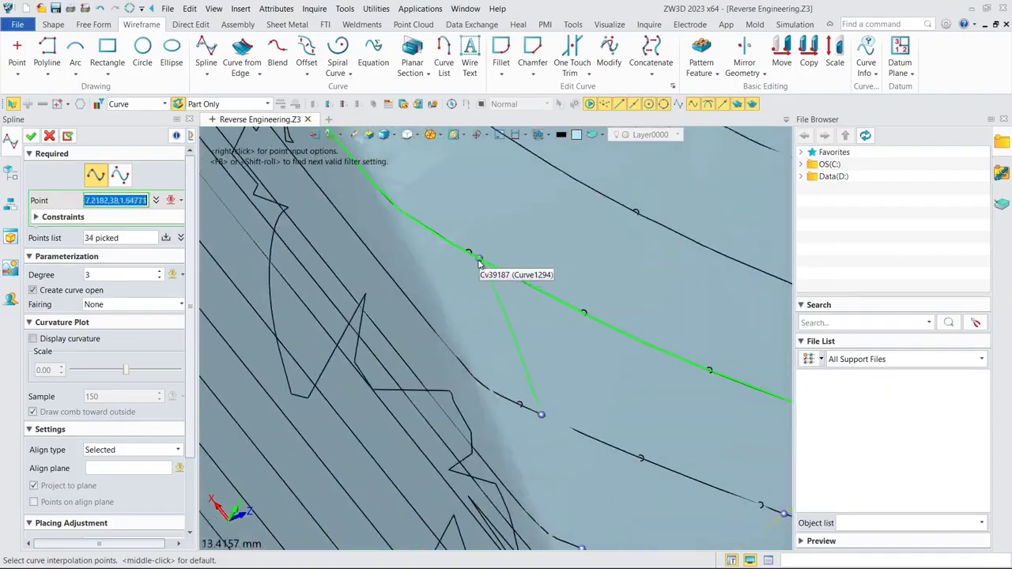
- Continue the spline around the dome-side corner, placing points near the ends of the section curves
click(479, 261)
click(427, 285)
click(403, 309)
right_drag(402, 309, 528, 251)
click(527, 252)
- Run the spline down the side edge above the wall with irregular section curves, one point per curve
click(408, 313)
click(493, 314)
click(429, 352)
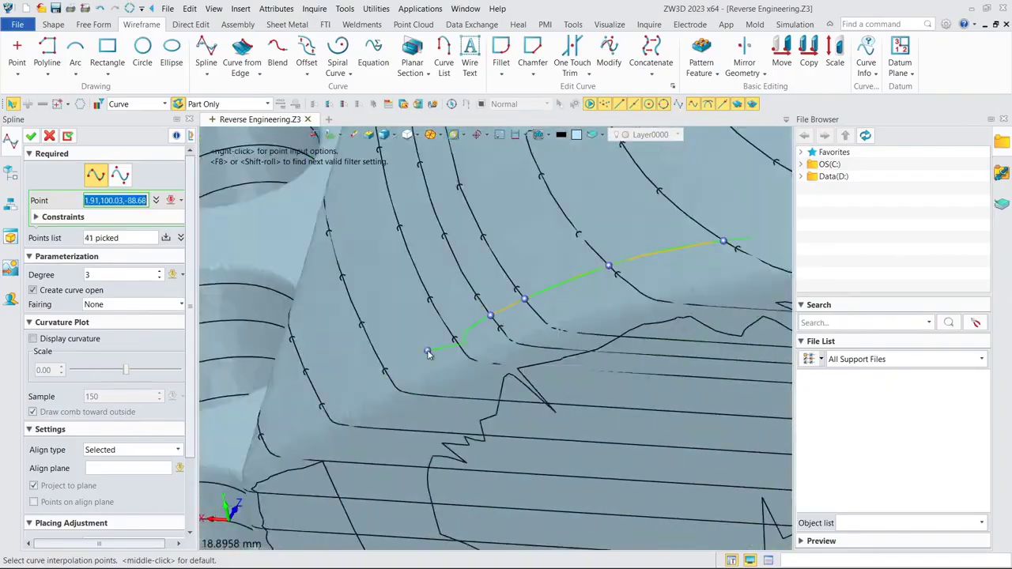
click(327, 390)
click(260, 435)
right_drag(260, 434, 535, 370)
- Extend the spline along the upper edge of the stepped arc-shaped recess towards the round pocket's side
click(362, 426)
click(325, 380)
click(416, 388)
click(416, 438)
click(535, 370)
click(447, 434)
click(445, 366)
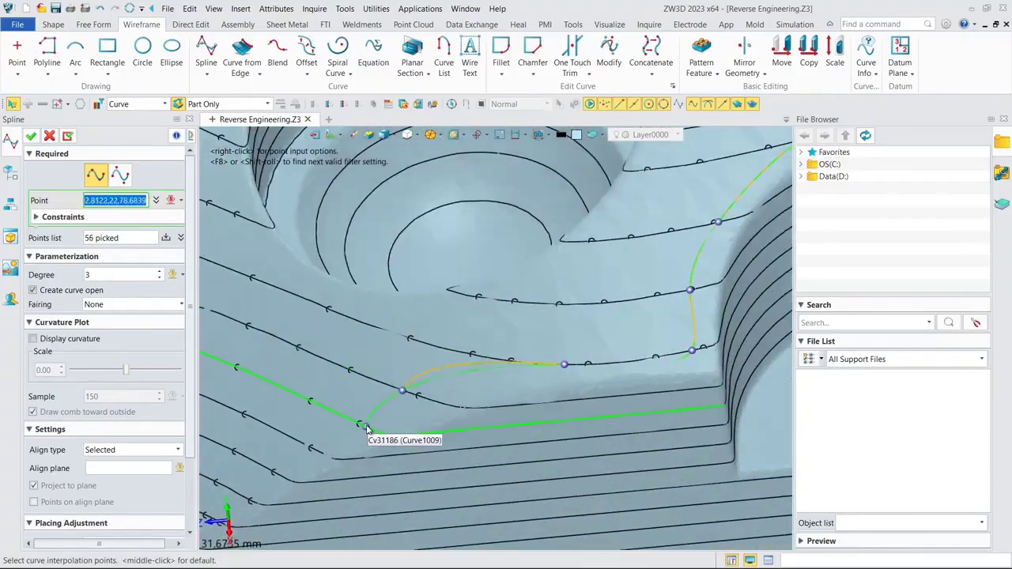
- Place the last spline points along the lower sloped edge back towards the starting corner and end point picking
click(366, 427)
click(301, 448)
click(470, 363)
click(422, 392)
click(383, 421)
middle_click(333, 448)
- Check the spline boundary around the whole top surface and finish the spline
scroll(333, 448, down, 11)
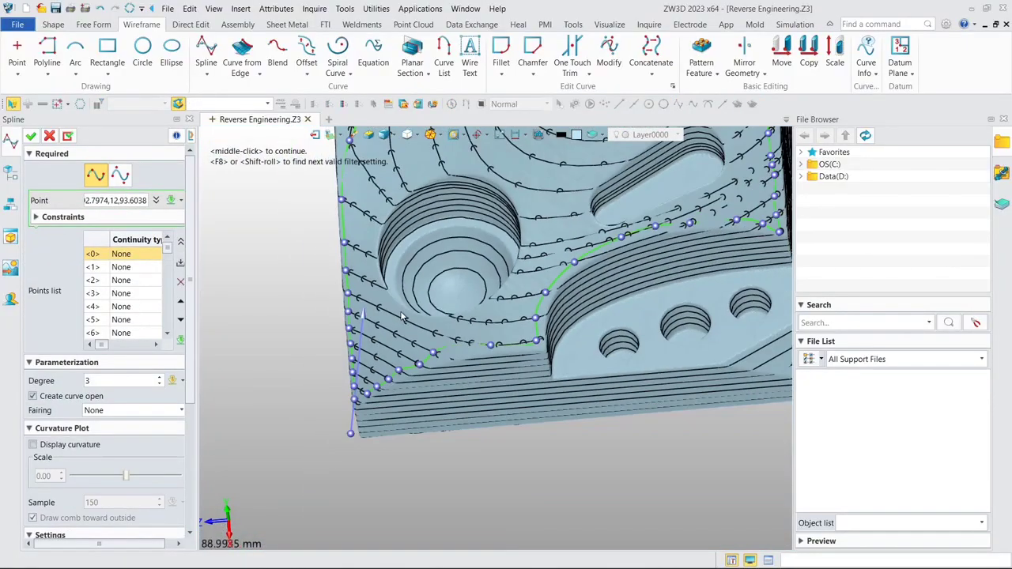
right_drag(499, 258, 496, 300)
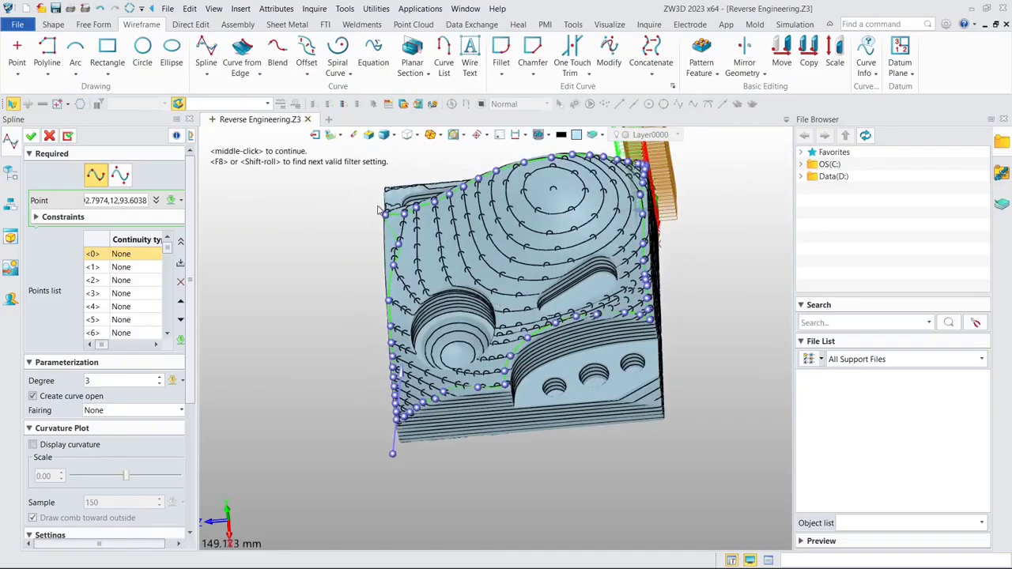
click(30, 137)
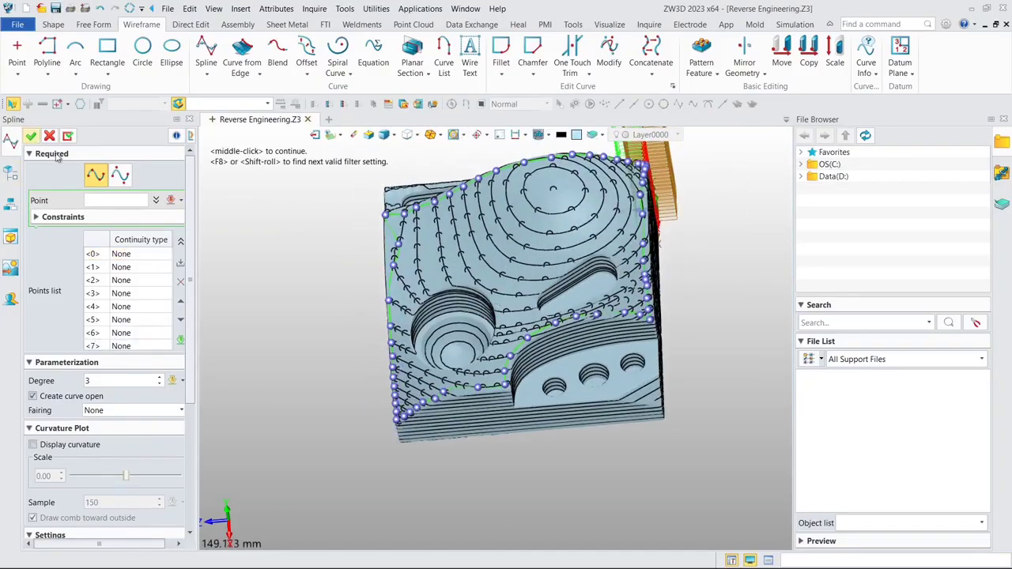
scroll(281, 234, down, 4)
right_drag(310, 261, 318, 257)
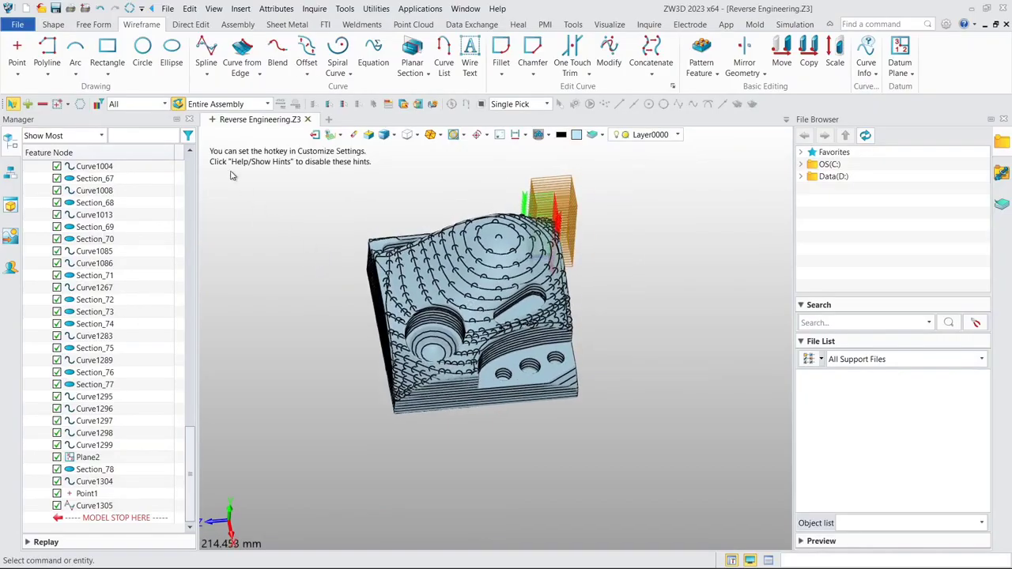
- Start a FEM Patch using the closed spline around the top surface as its boundary
click(96, 25)
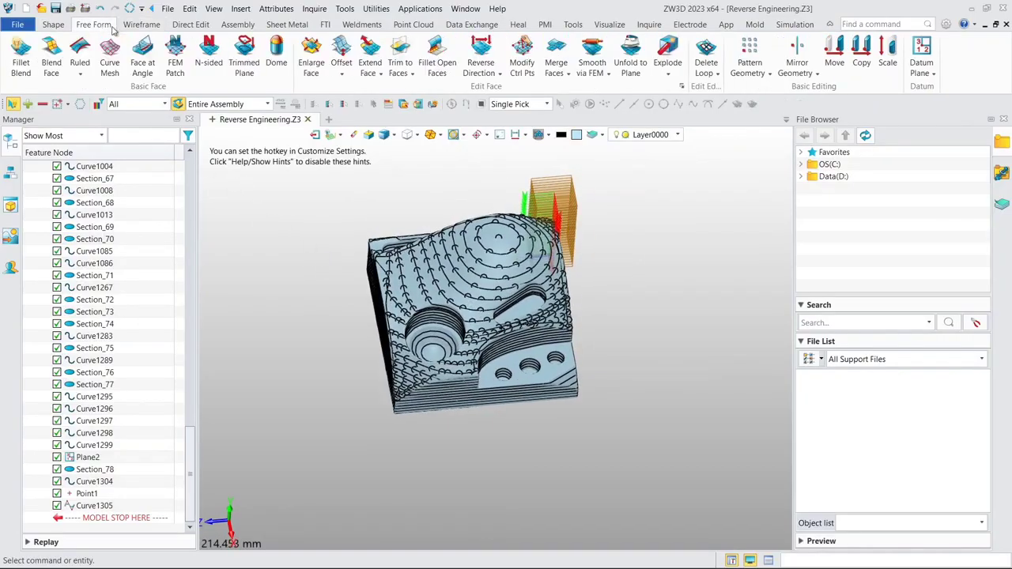
click(175, 69)
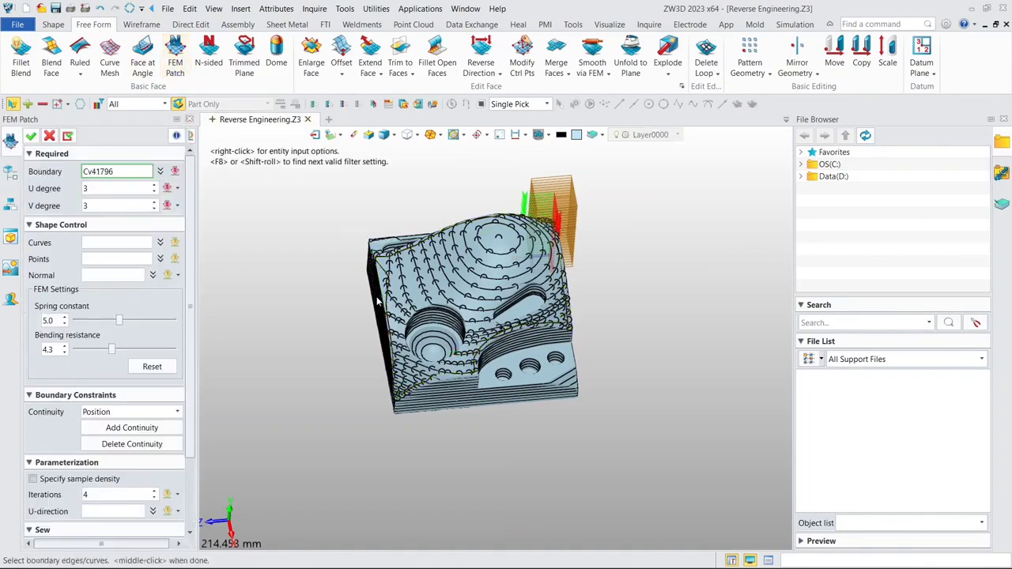
scroll(378, 301, up, 5)
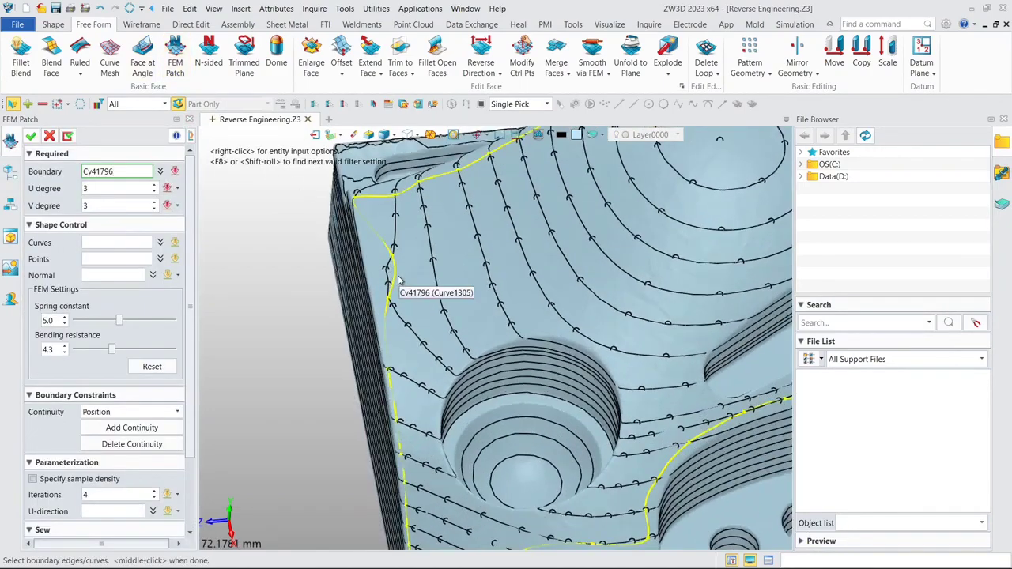
click(399, 281)
scroll(400, 273, down, 5)
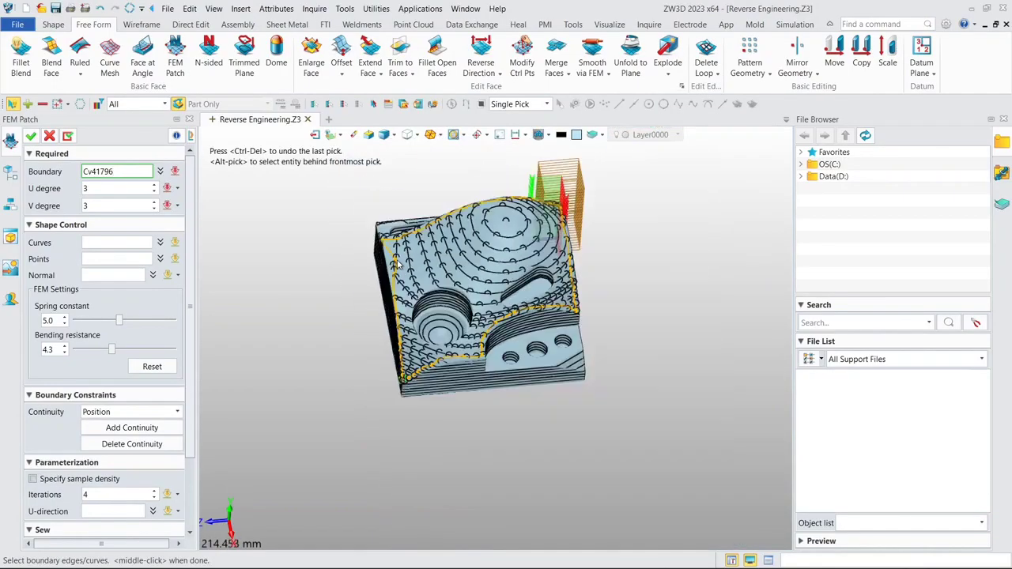
- Limit picking to points, select all points across the block as the patch's internal shape points, and create the surface
click(115, 258)
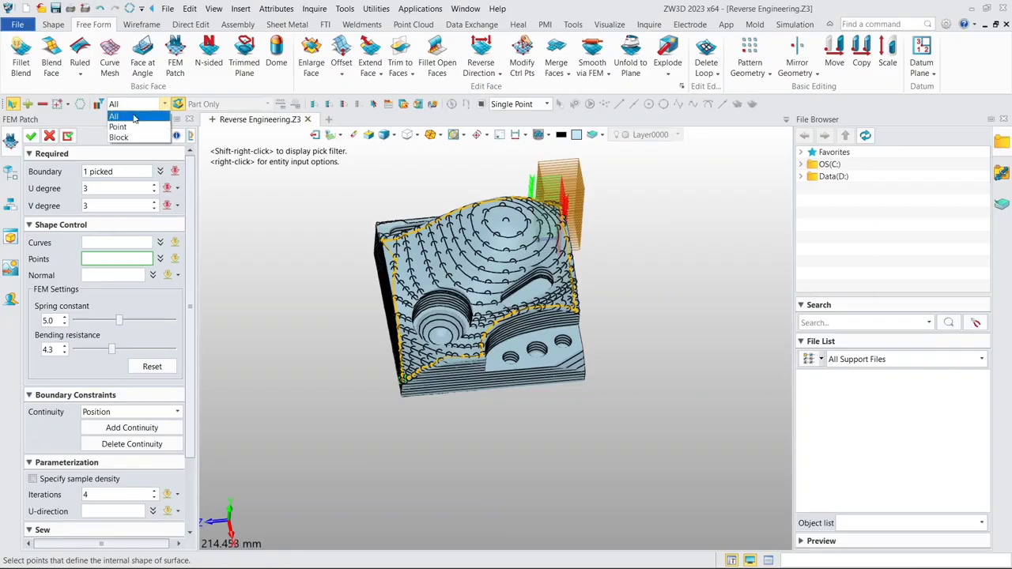
click(119, 127)
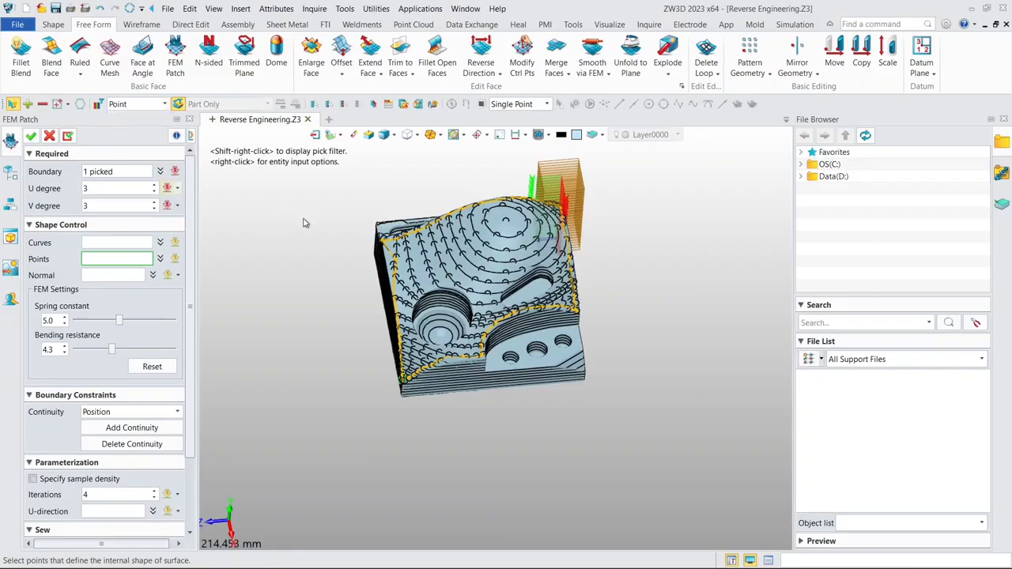
right_drag(376, 236, 362, 253)
drag(366, 190, 595, 412)
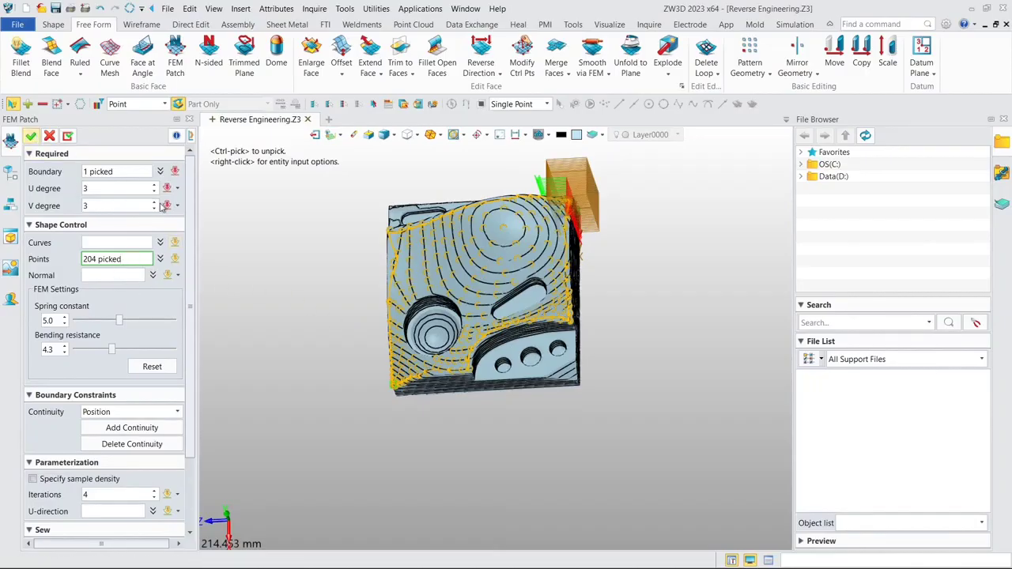
click(31, 137)
- Examine how the patch surface follows the section curves and inspect the lower side walls for a clean outline curve
right_drag(426, 261, 393, 249)
scroll(433, 338, up, 5)
right_drag(433, 338, 398, 279)
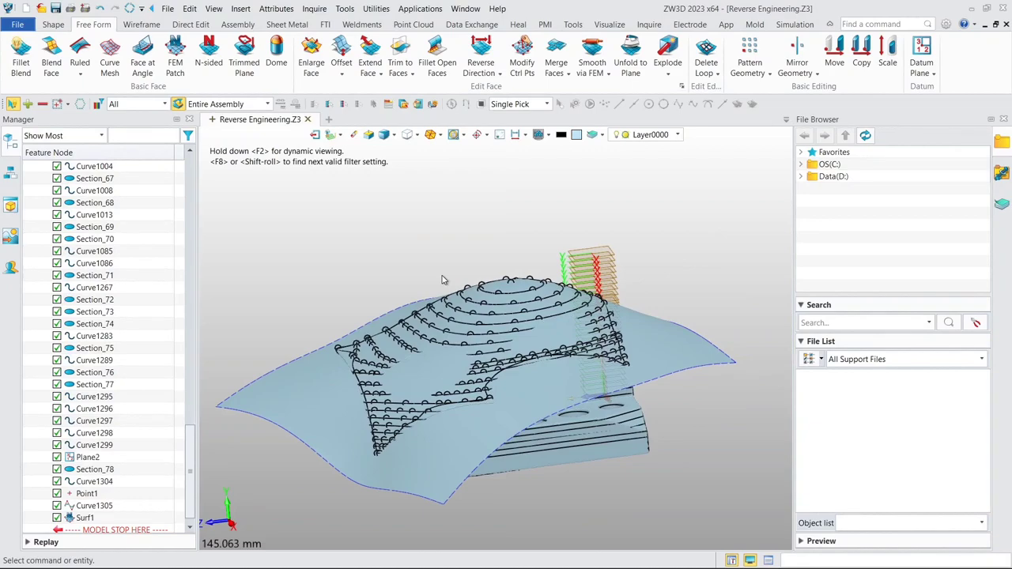
scroll(623, 494, up, 2)
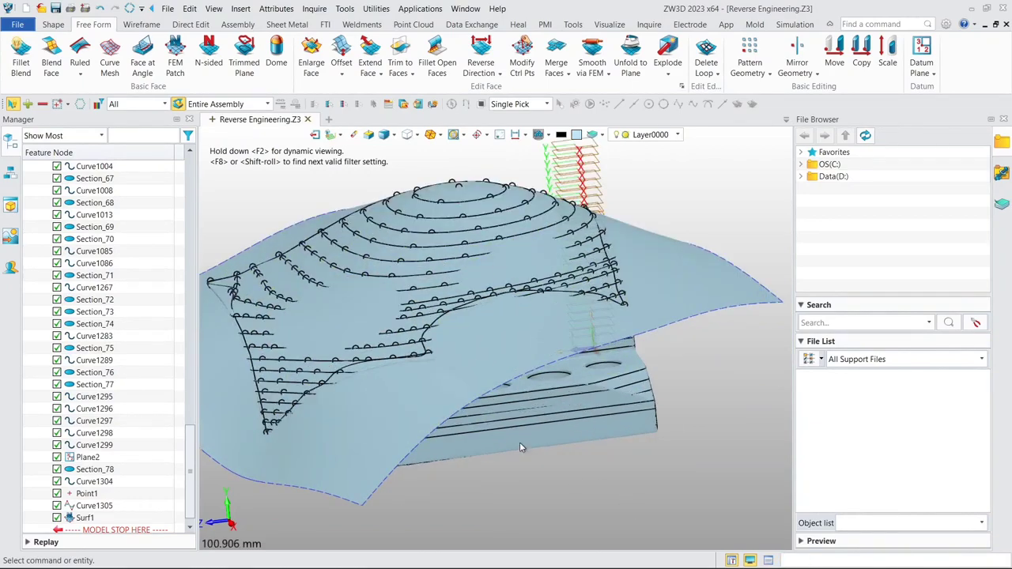
right_drag(516, 443, 492, 419)
scroll(498, 433, up, 3)
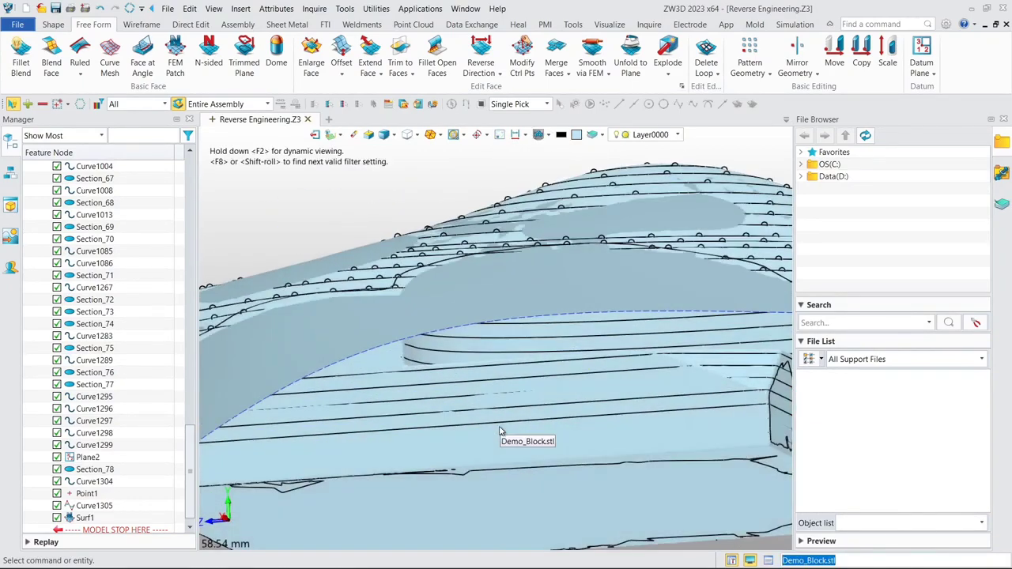
scroll(530, 423, down, 2)
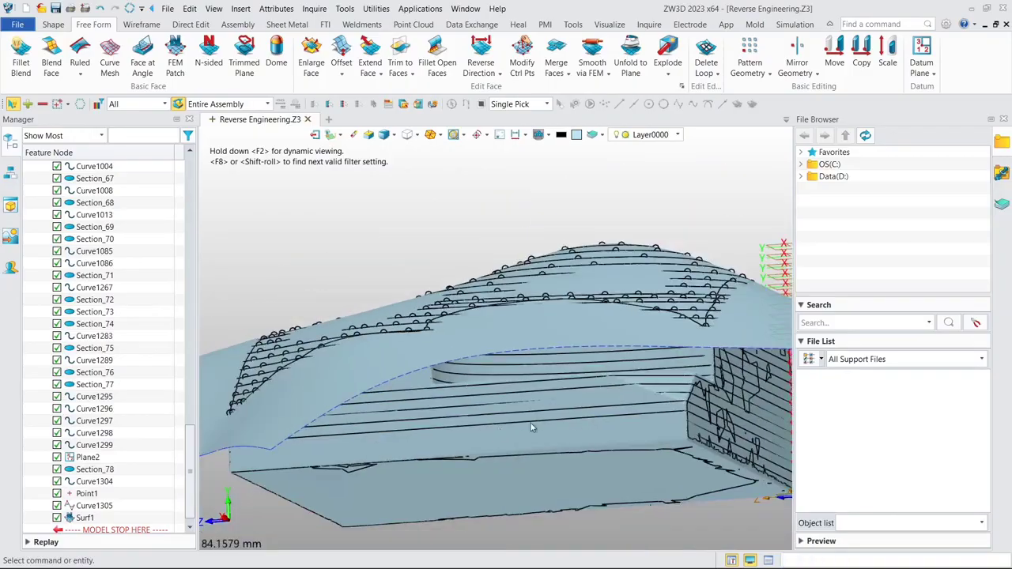
- Isolate the clean section curve low on the block's side walls with Show Only and a Curve filter, keeping that status
click(576, 422)
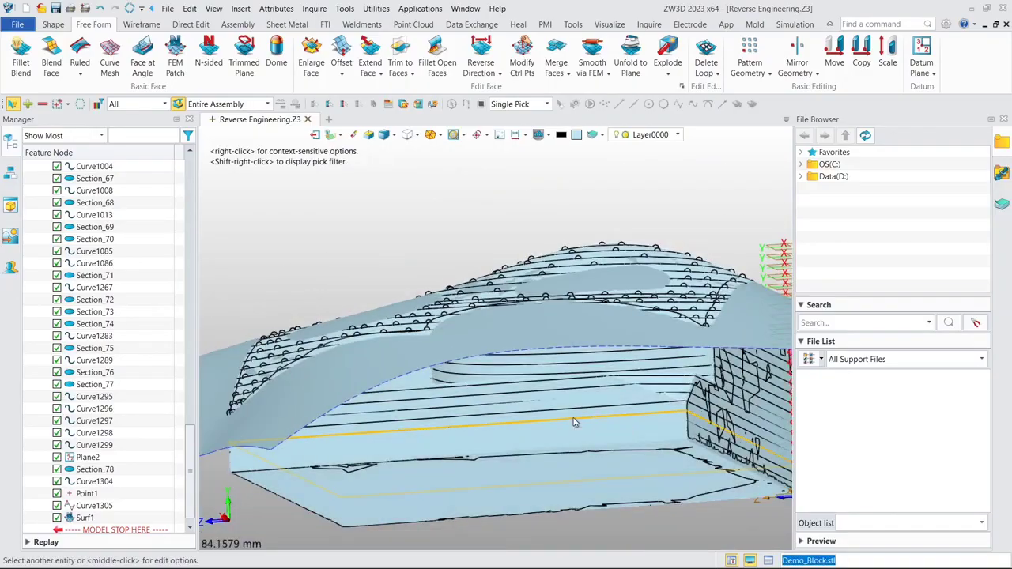
scroll(576, 423, up, 2)
scroll(575, 423, up, 2)
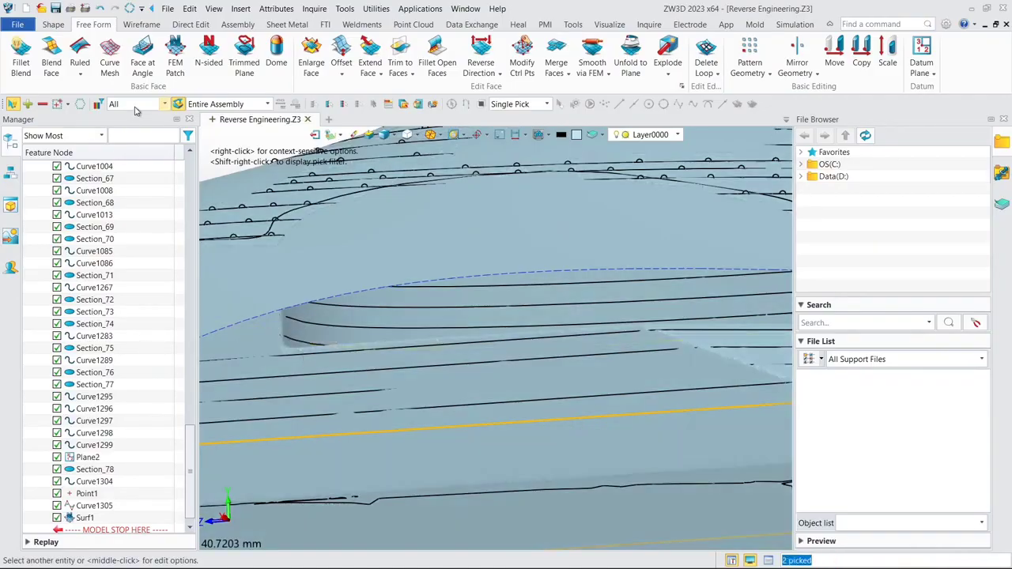
click(136, 106)
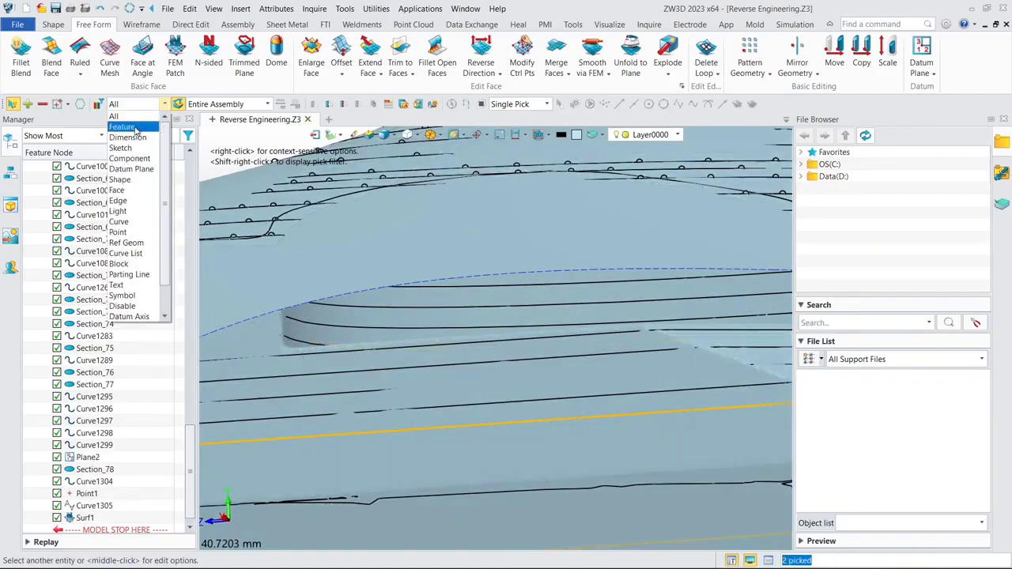
click(120, 222)
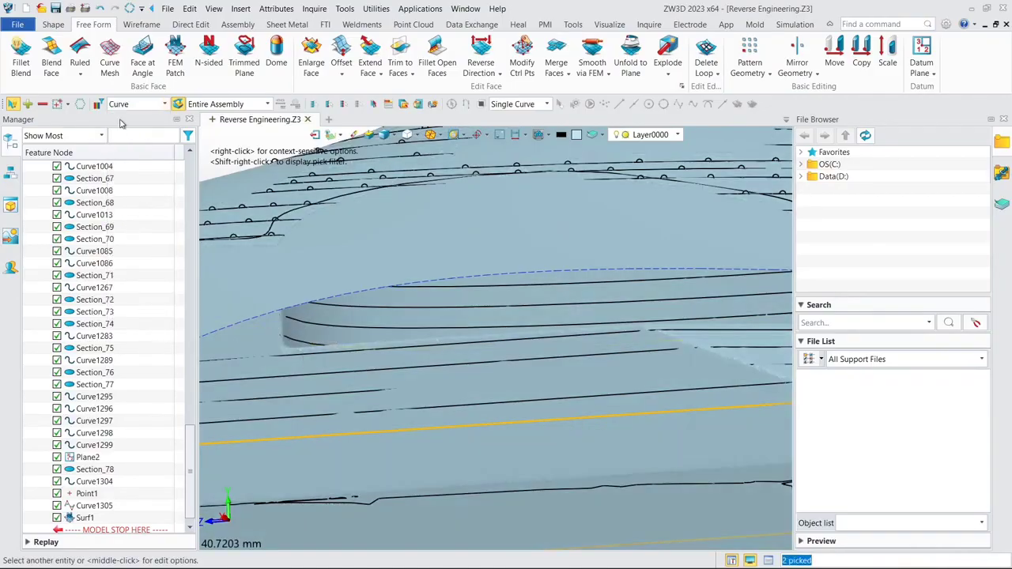
right_click(434, 427)
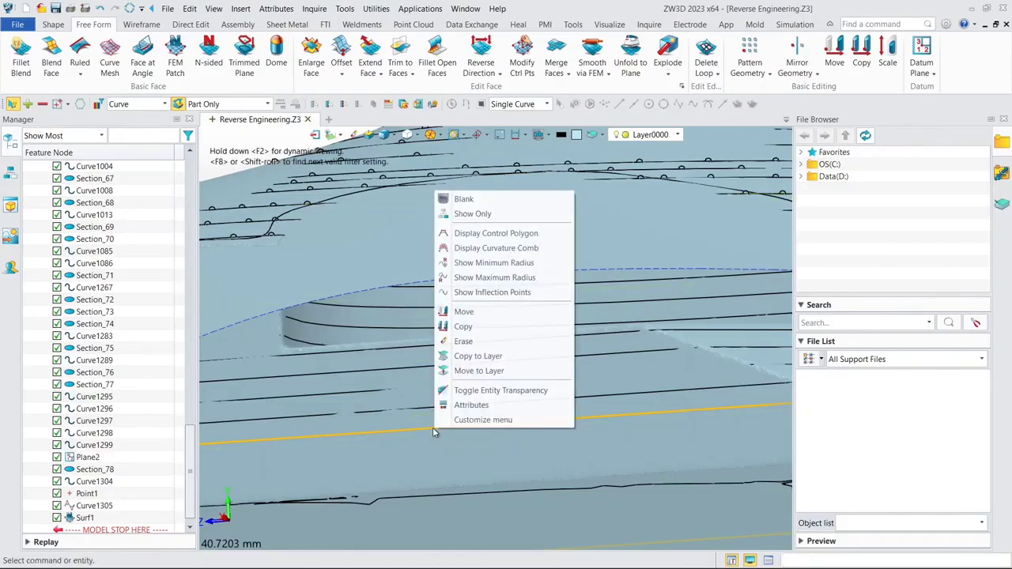
click(466, 213)
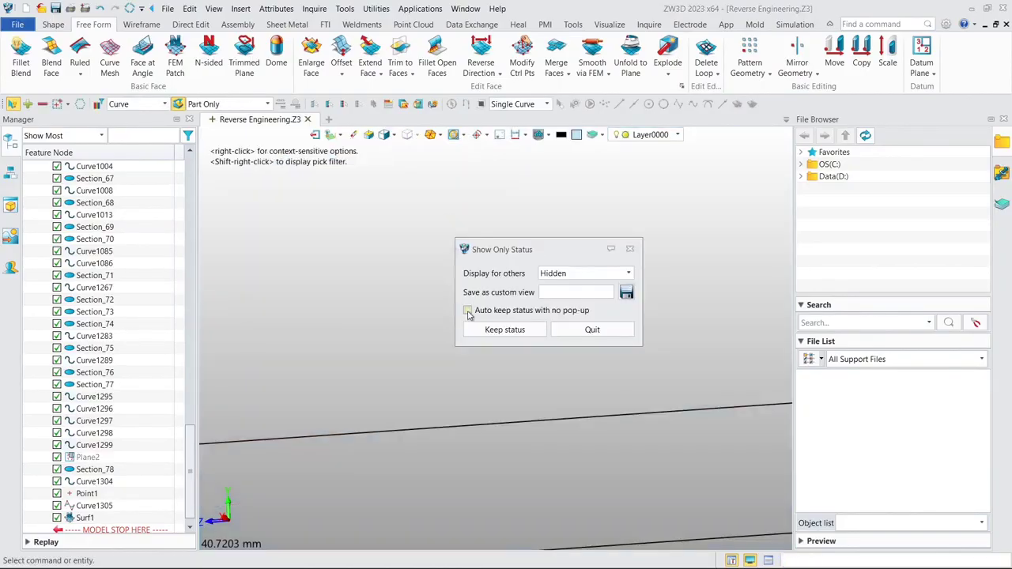
click(487, 326)
- Make the Default CSYS visible alongside the isolated section outline
scroll(464, 286, down, 7)
right_drag(464, 285, 464, 348)
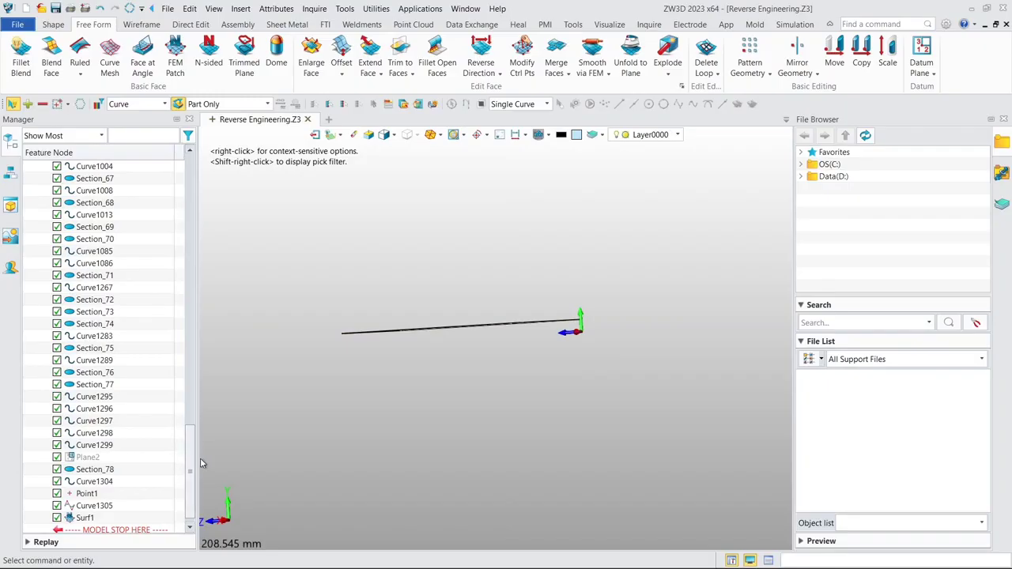
drag(190, 462, 188, 184)
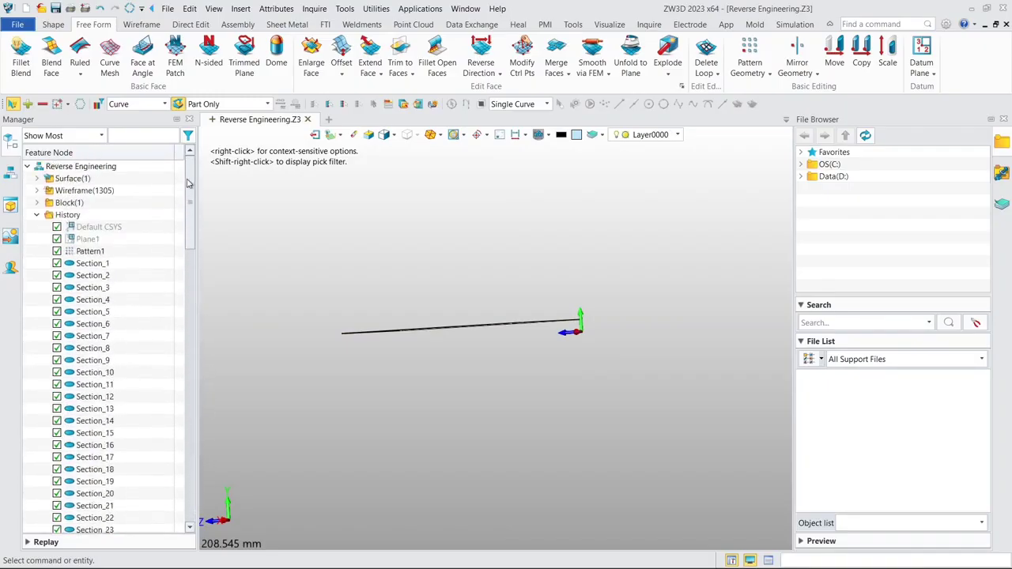
right_click(99, 232)
click(123, 235)
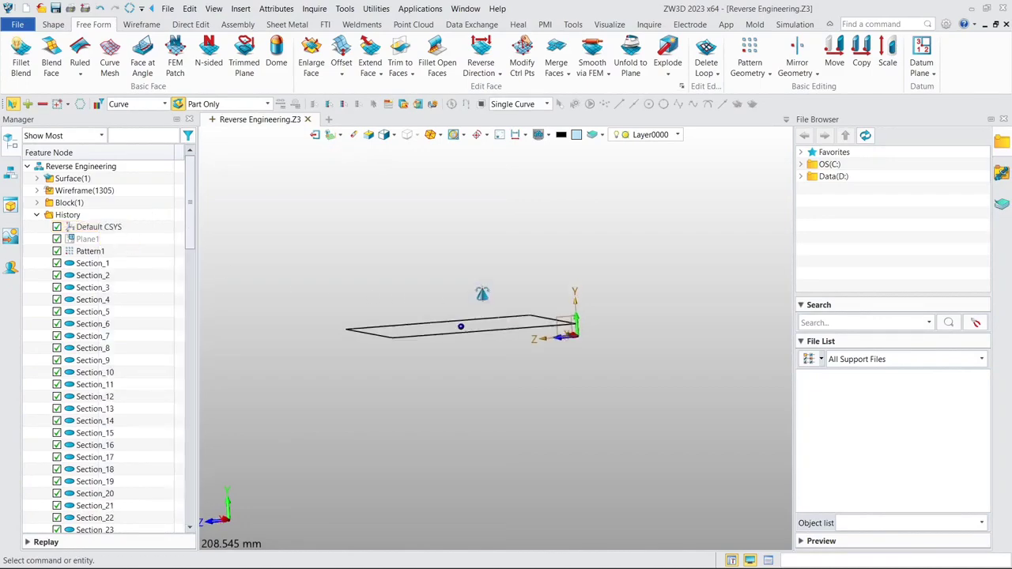
right_drag(482, 293, 484, 271)
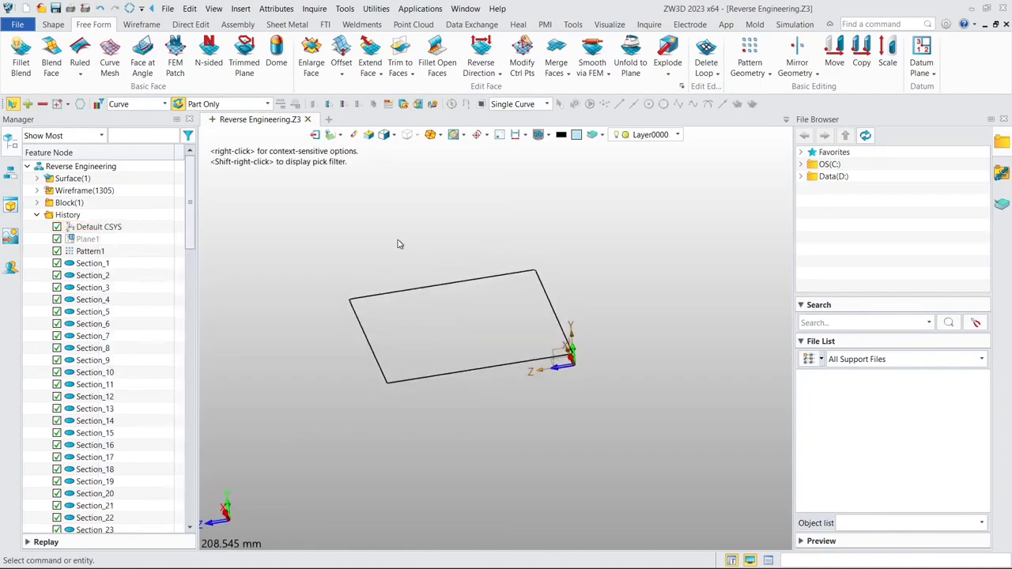
- Start a new sketch on the XZ plane of the Default CSYS
click(53, 24)
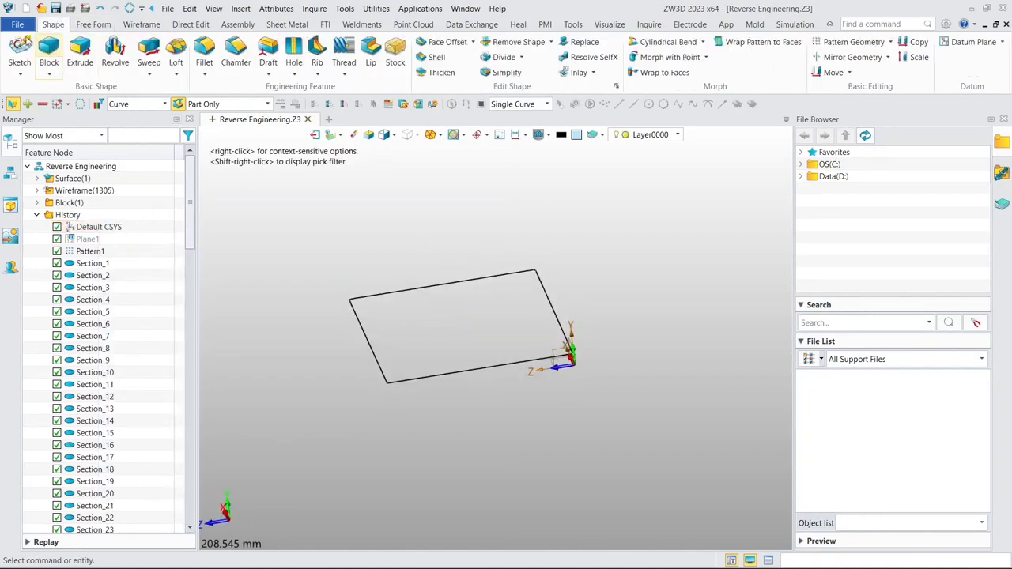
click(19, 49)
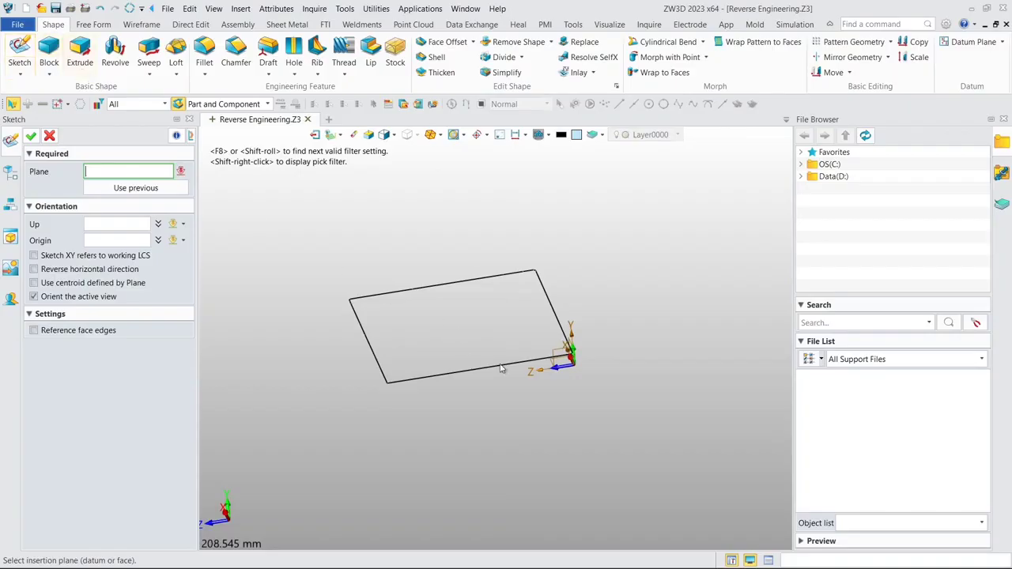
click(552, 367)
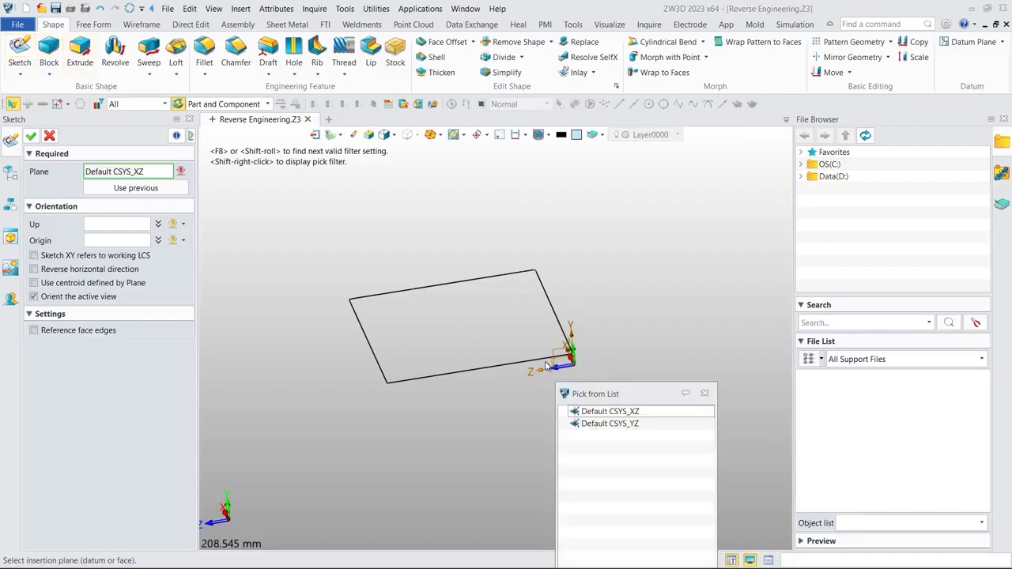
click(705, 394)
click(558, 366)
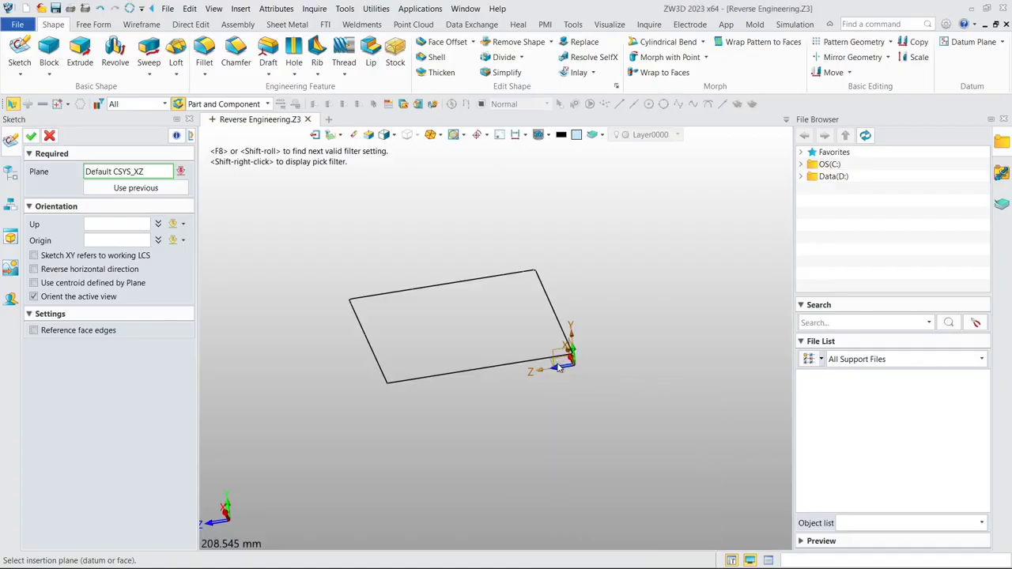
click(30, 137)
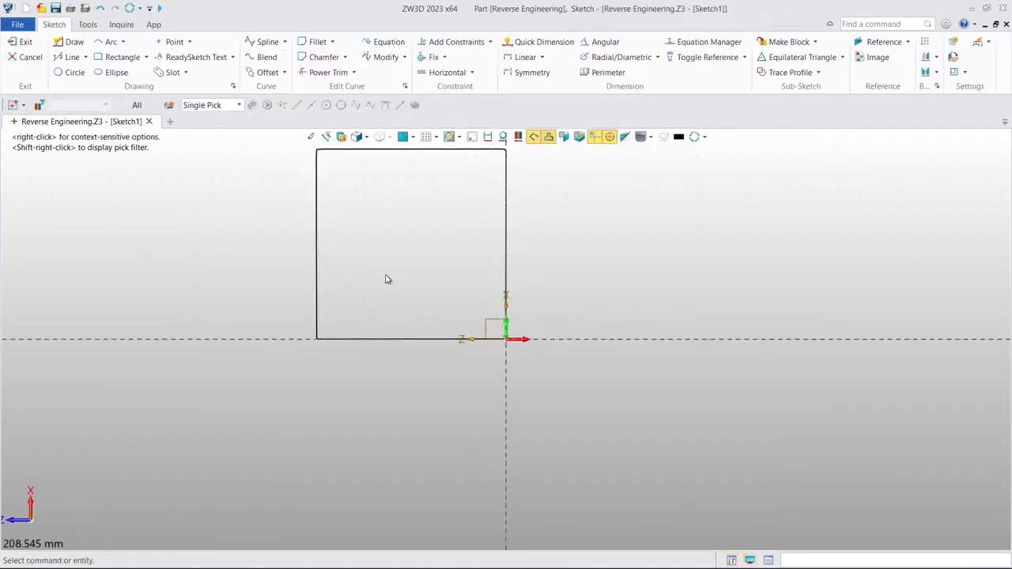
- Draw a corner rectangle about 93.67 by 93.98 mm from the origin to the outline's opposite corner and exit the sketch
scroll(315, 250, up, 1)
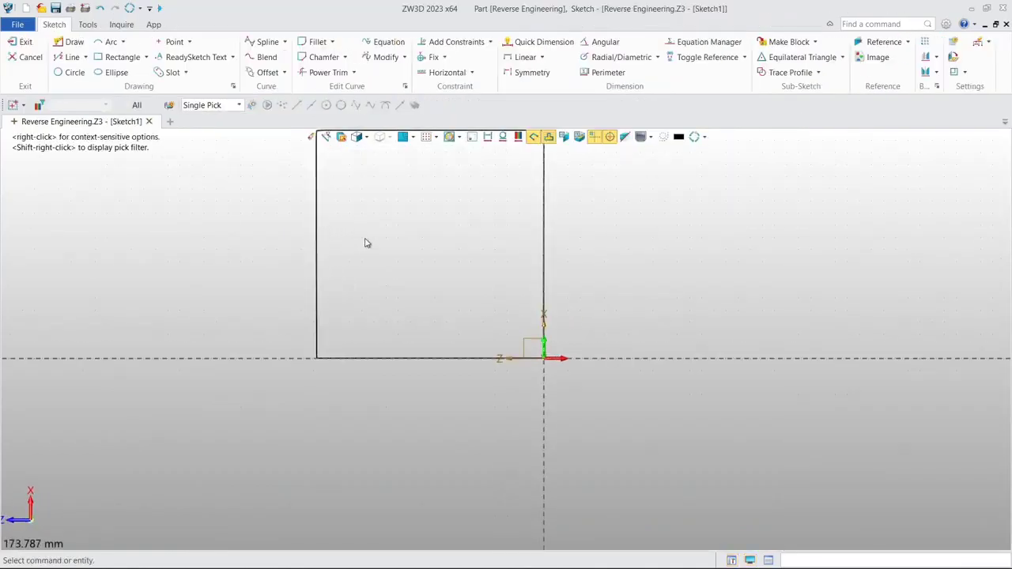
click(119, 57)
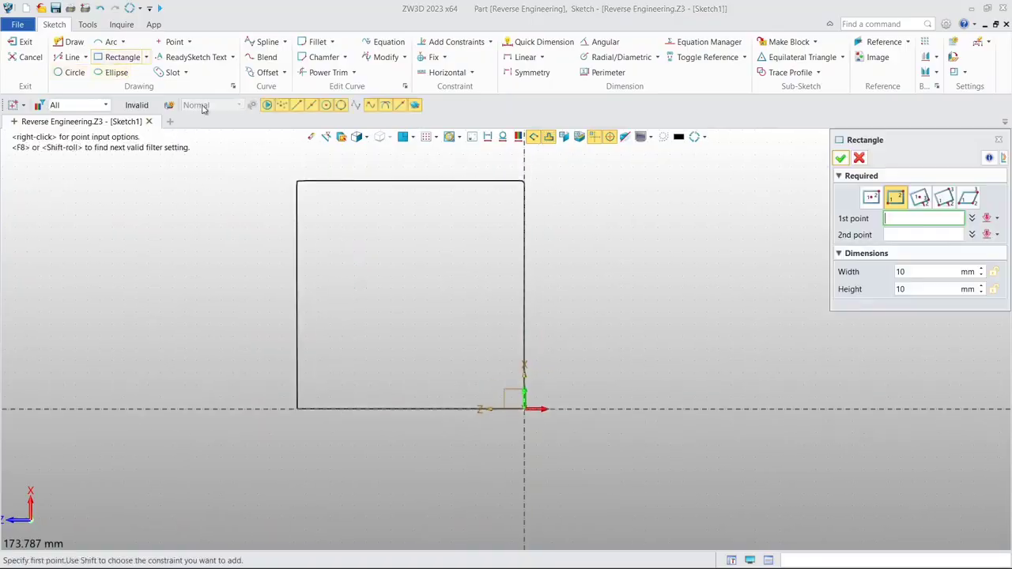
click(525, 409)
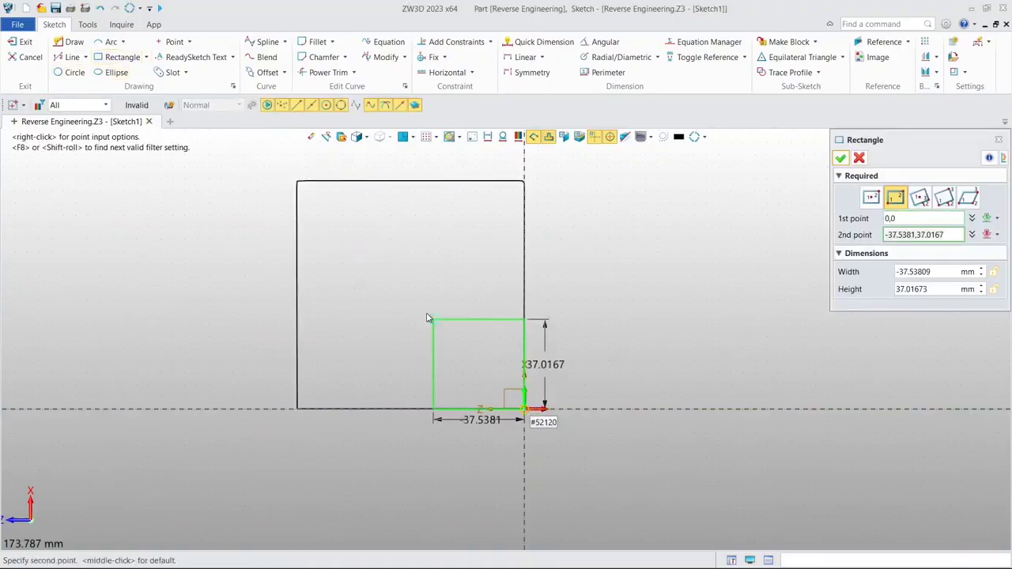
click(294, 182)
scroll(332, 205, down, 4)
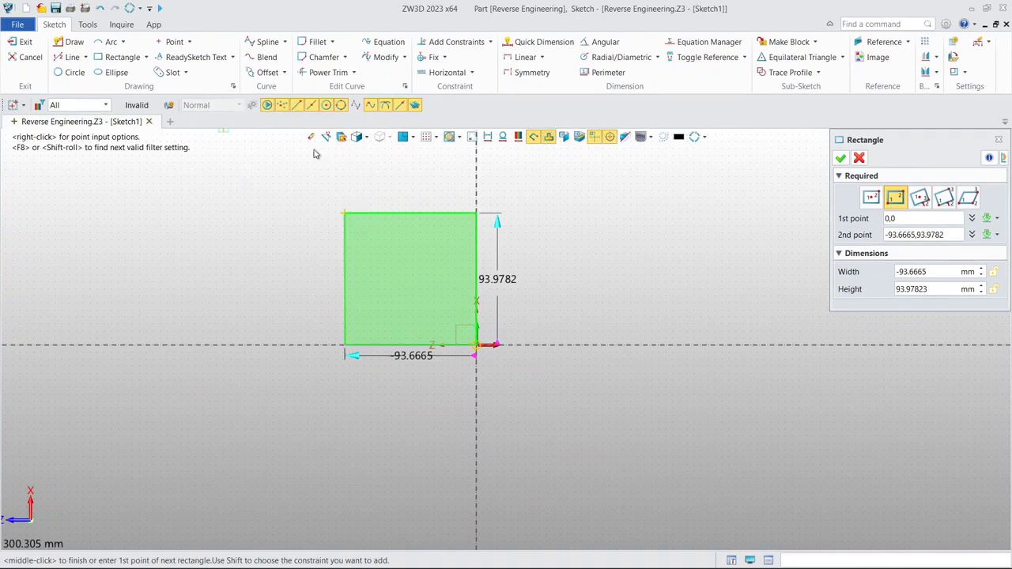
click(840, 158)
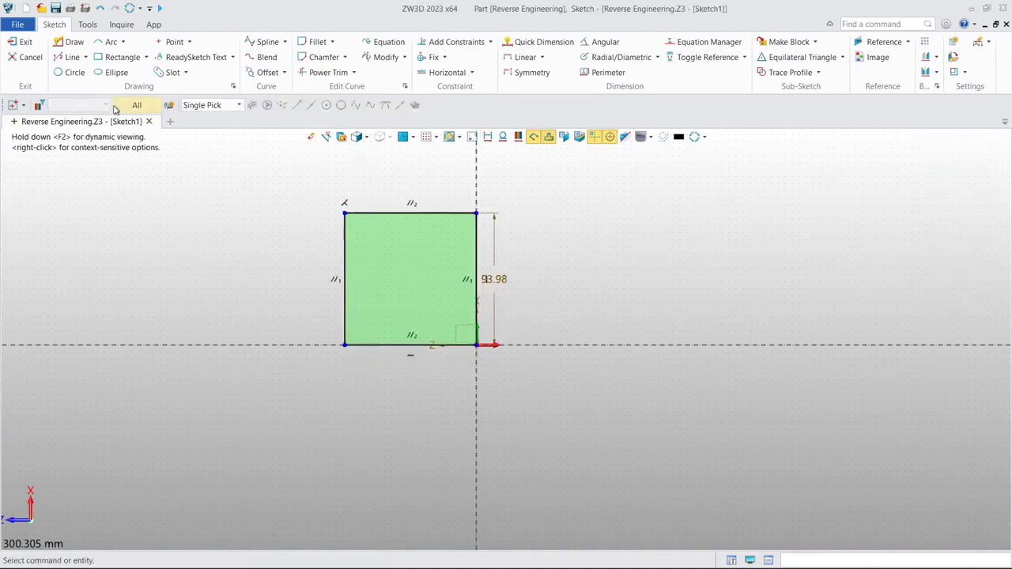
click(26, 42)
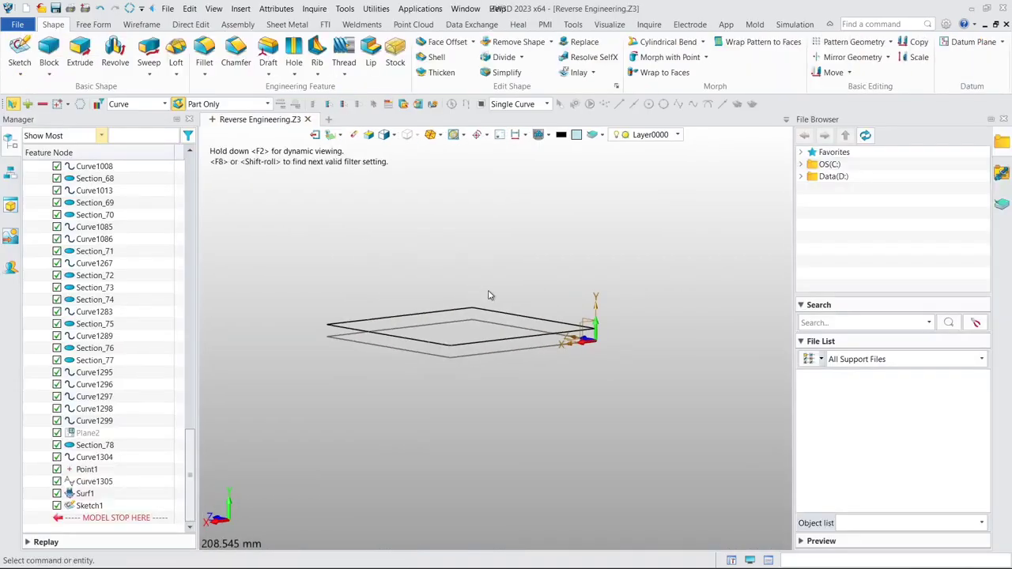
- Unblank all hidden entities so the mesh, section curves and patch surface are shown with the sketch
middle_drag(493, 263, 448, 193)
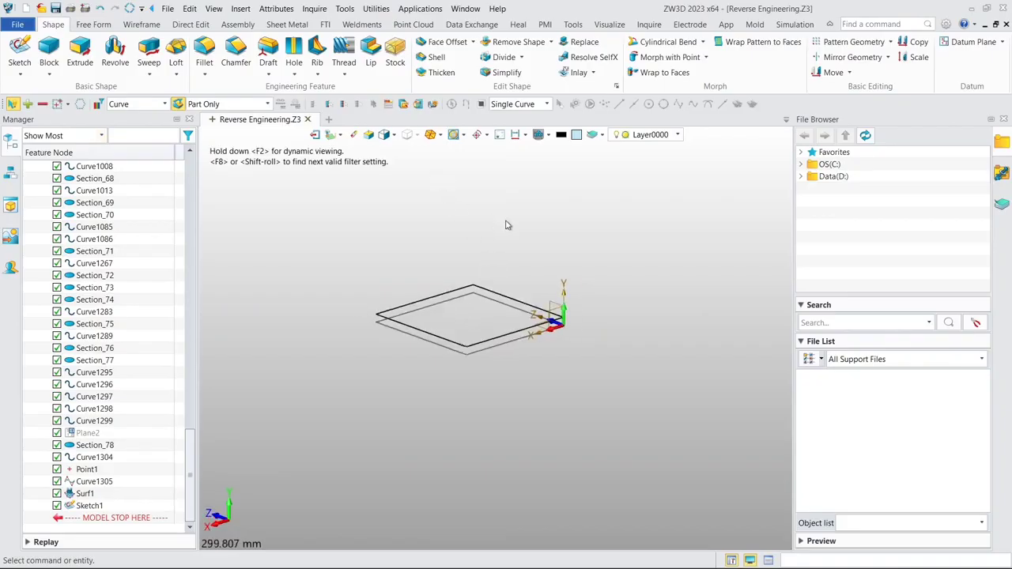
click(551, 136)
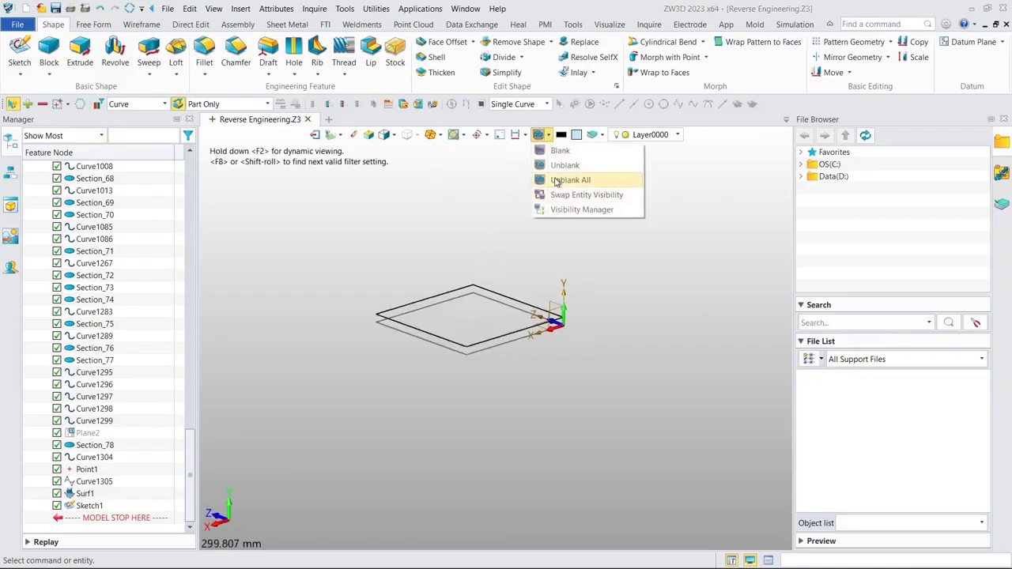
click(561, 179)
middle_drag(488, 250, 406, 240)
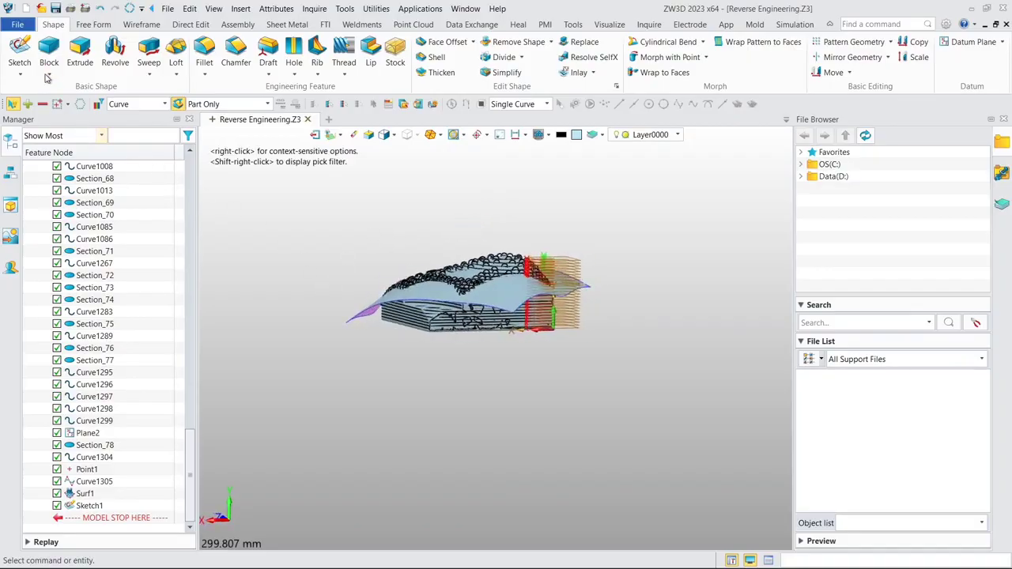
- Extrude the rectangular base sketch upward through the section curves, from 0 to 64 mm, as a base solid
click(80, 51)
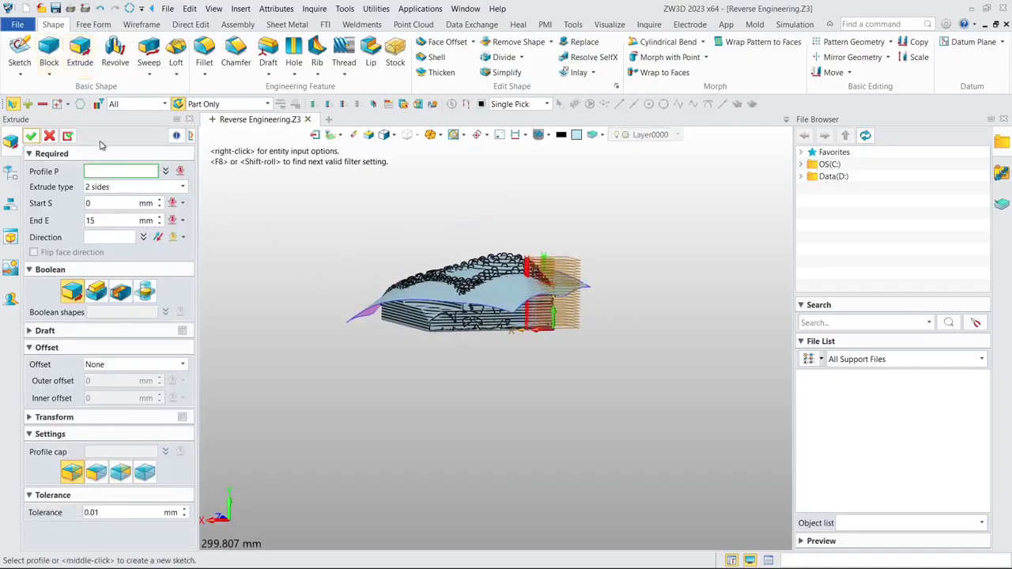
click(14, 174)
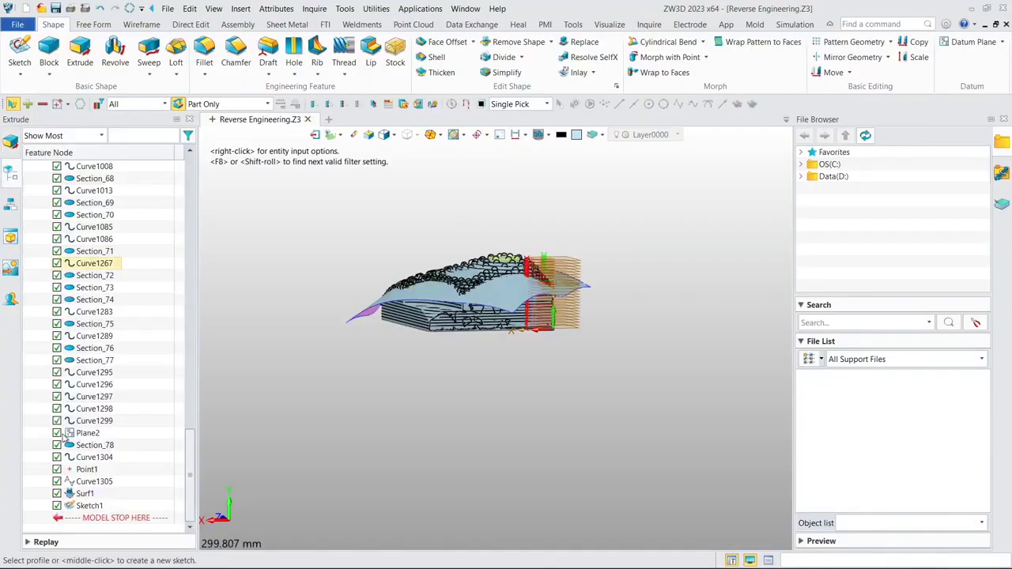
click(88, 505)
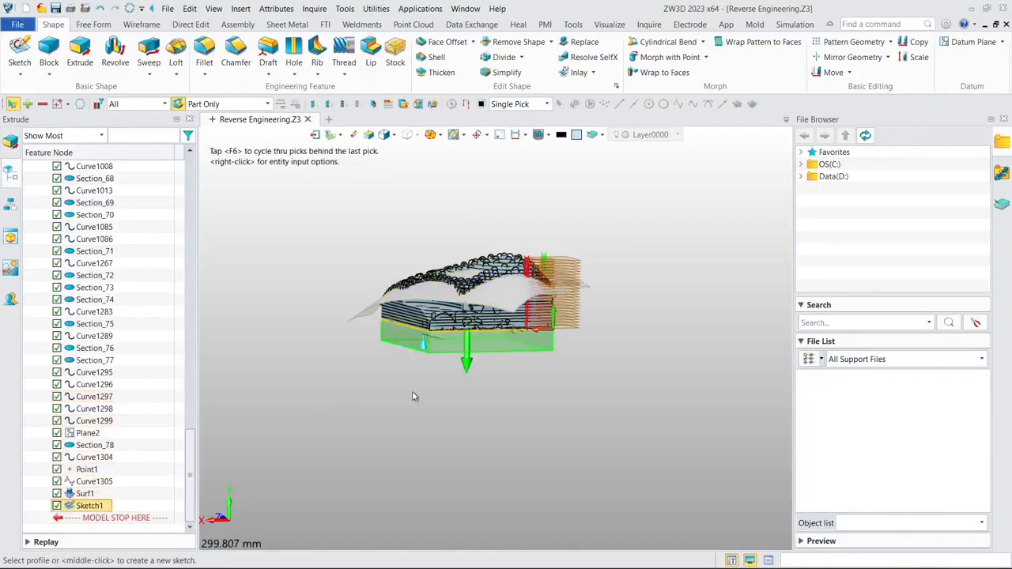
click(12, 151)
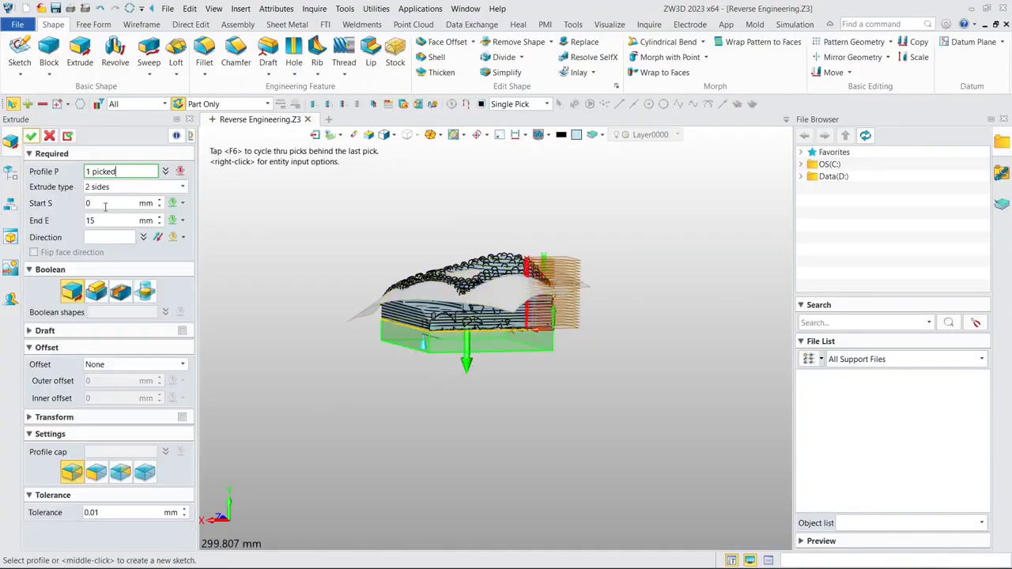
click(462, 362)
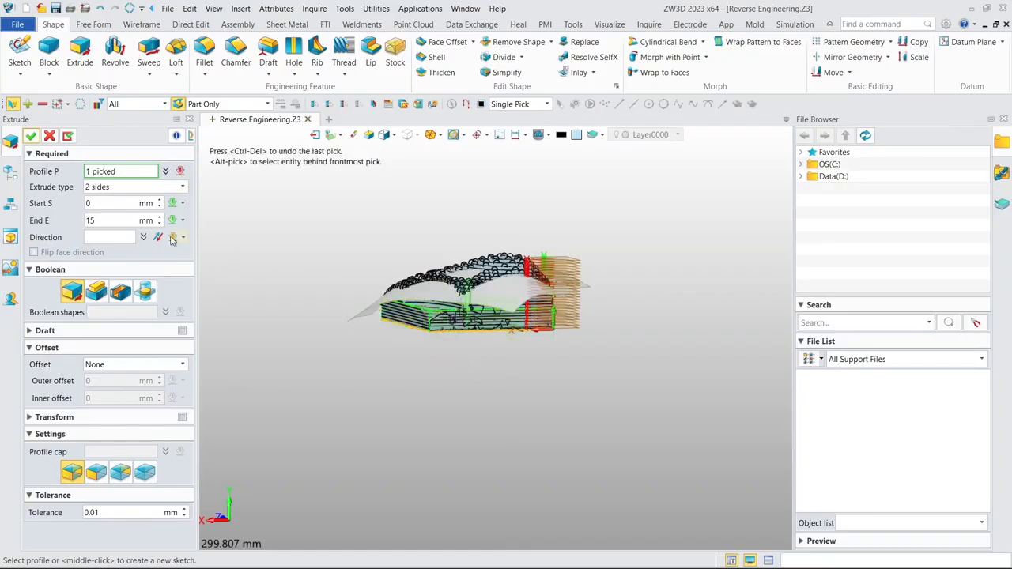
click(107, 221)
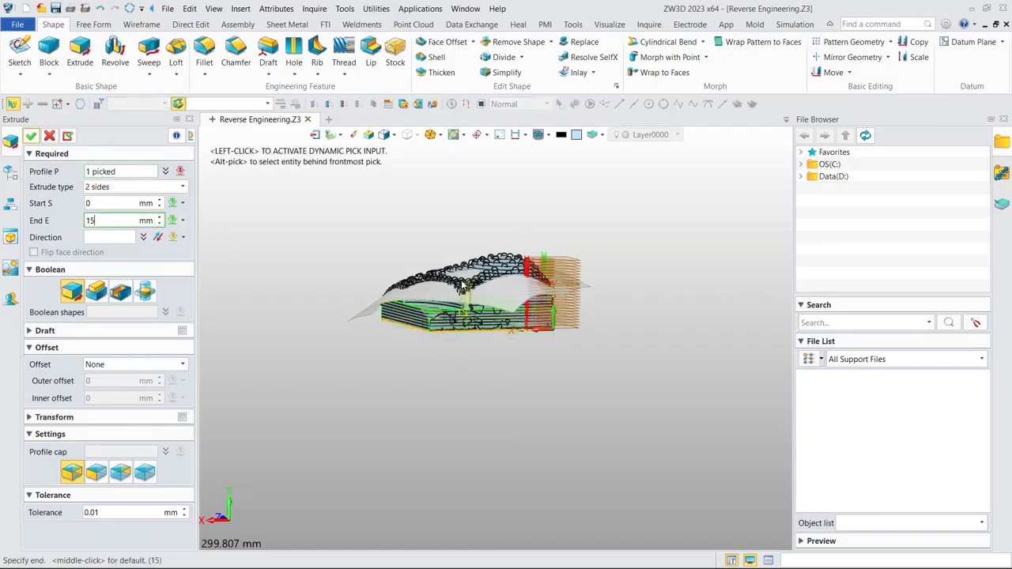
scroll(464, 287, up, 2)
drag(449, 309, 453, 191)
middle_drag(493, 205, 475, 204)
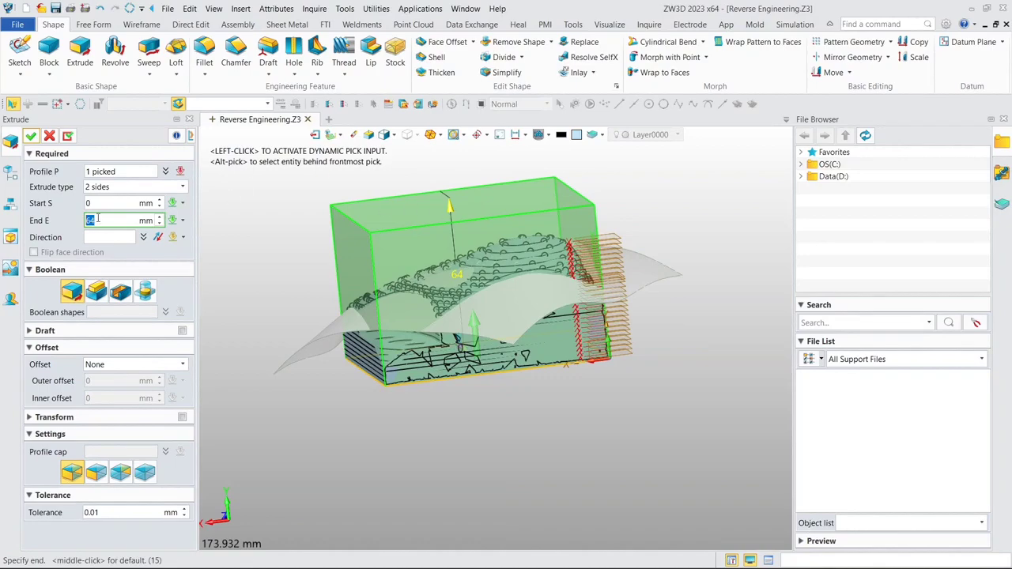
click(31, 137)
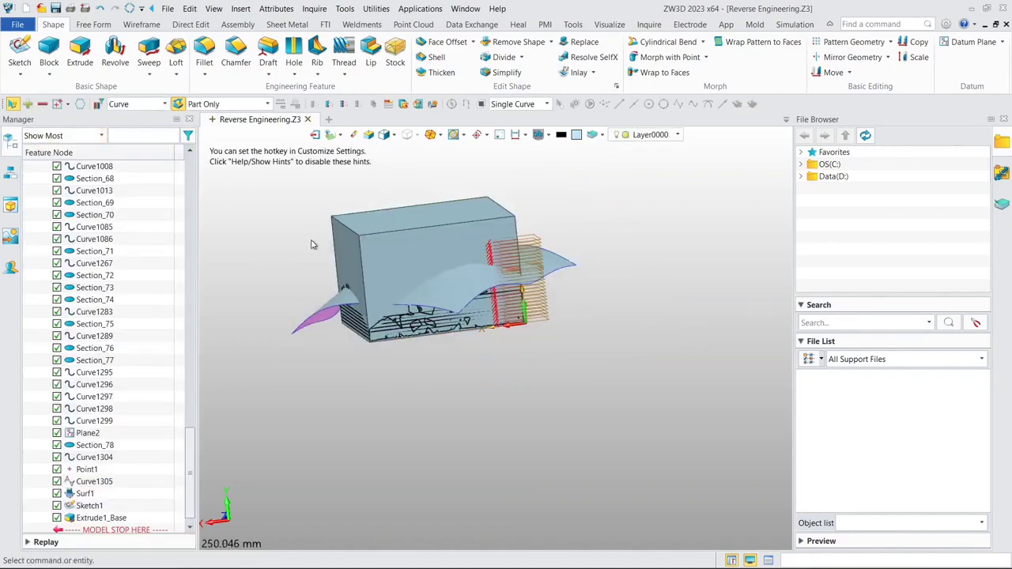
- Replace the extruded block's flat top face with the curved FEM patch surface, using zero offset
right_drag(350, 251, 354, 240)
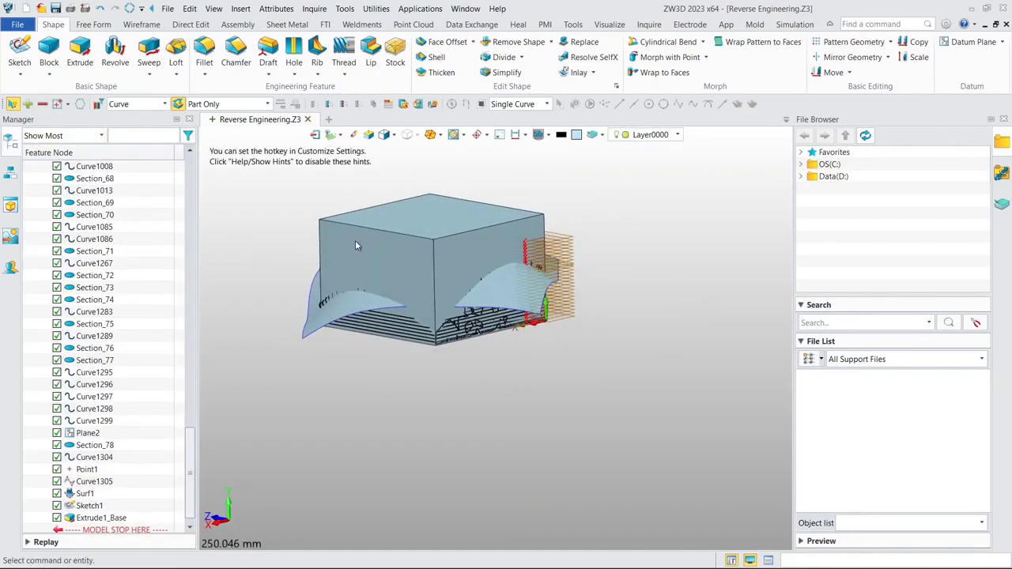
middle_drag(355, 240, 394, 269)
right_drag(395, 257, 397, 259)
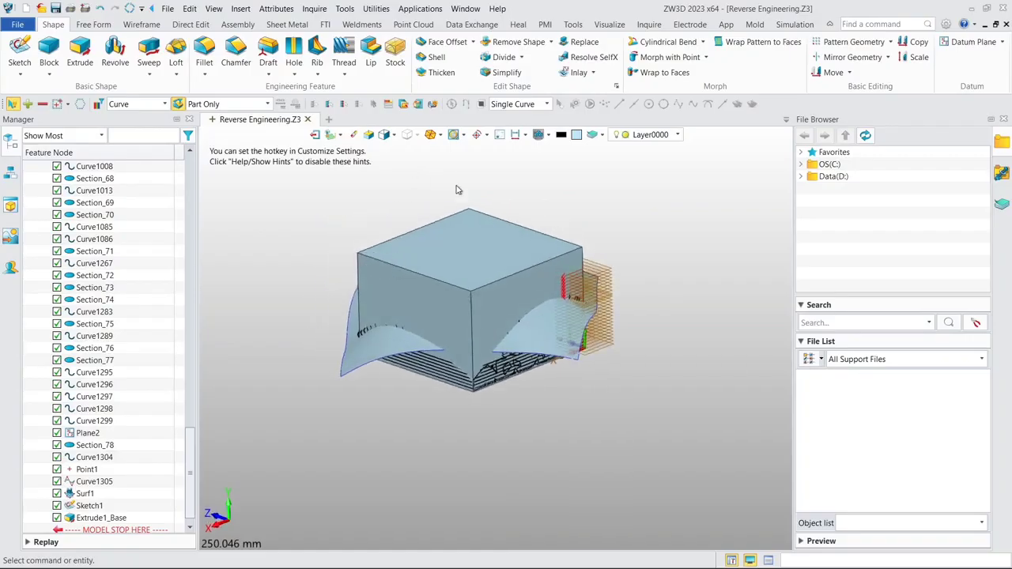
click(581, 42)
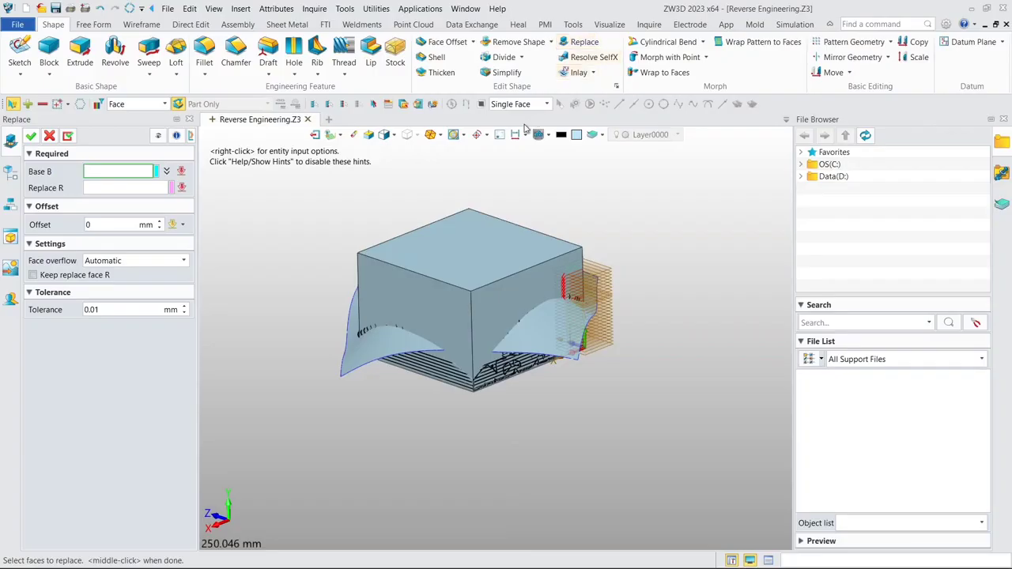
click(431, 255)
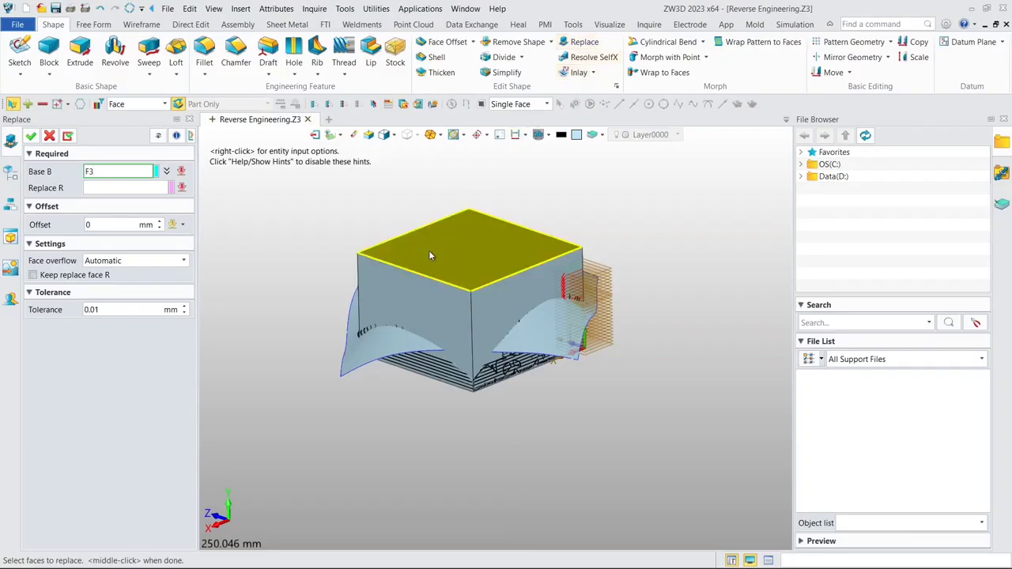
click(109, 190)
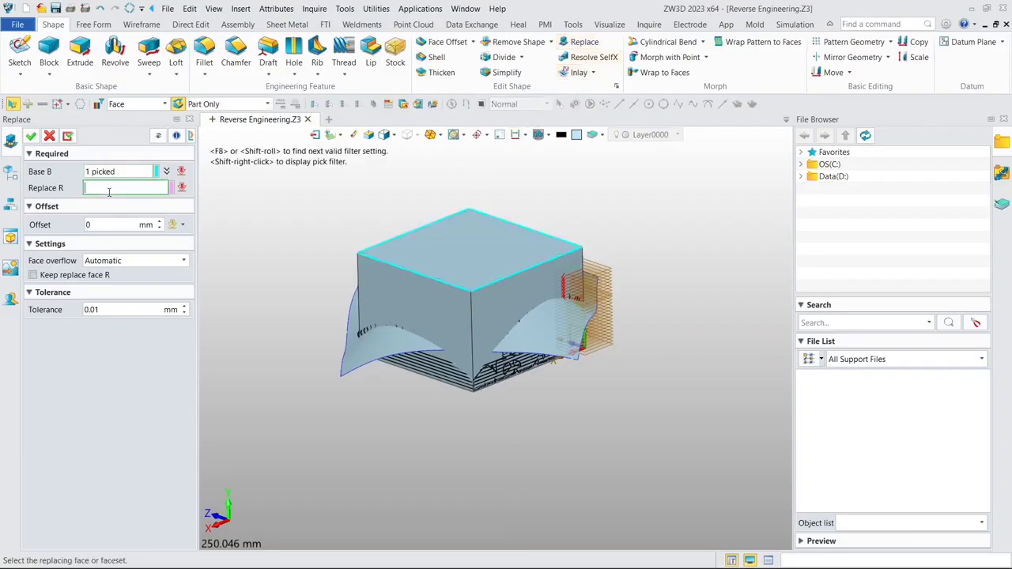
click(365, 352)
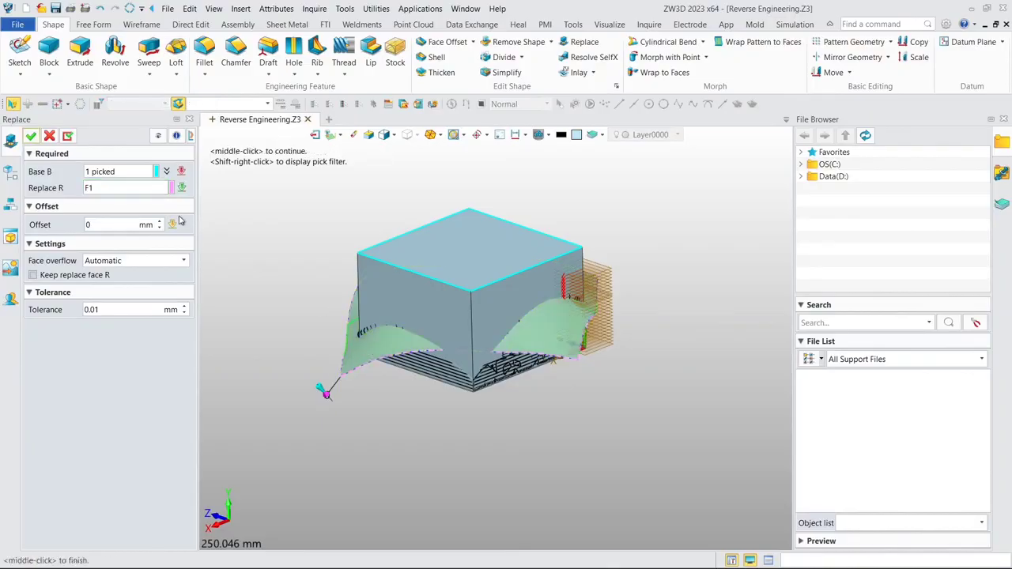
click(32, 142)
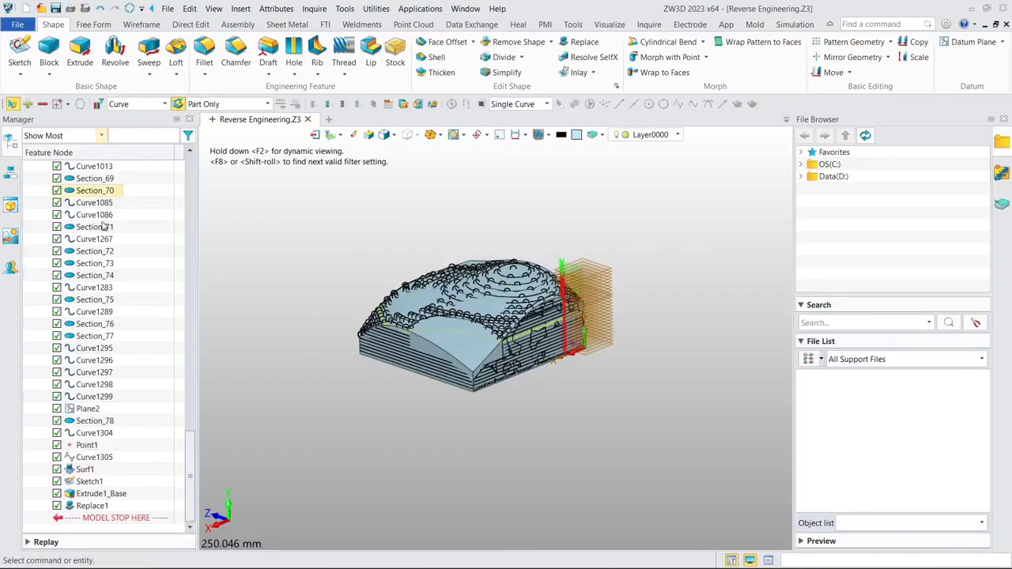
- Inspect the reshaped block from several sides and hide its solid to expose the scanned mesh
right_drag(366, 269, 402, 276)
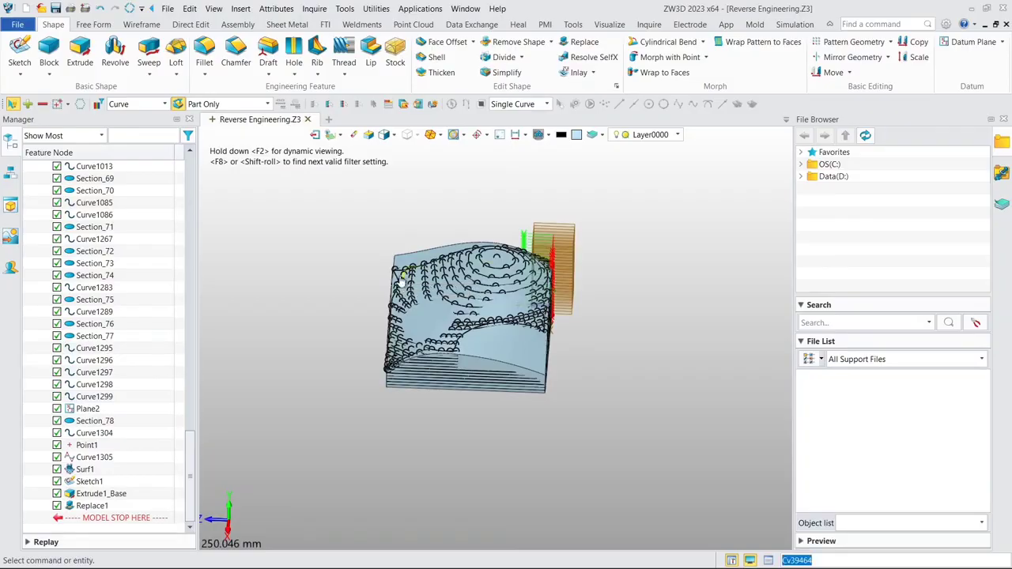
right_drag(576, 391, 403, 295)
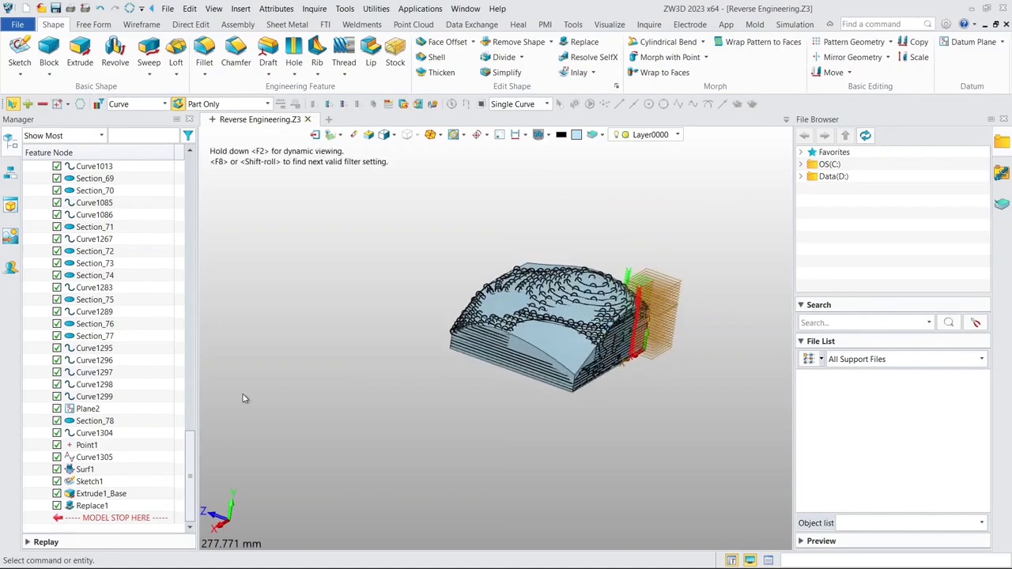
scroll(542, 353, up, 5)
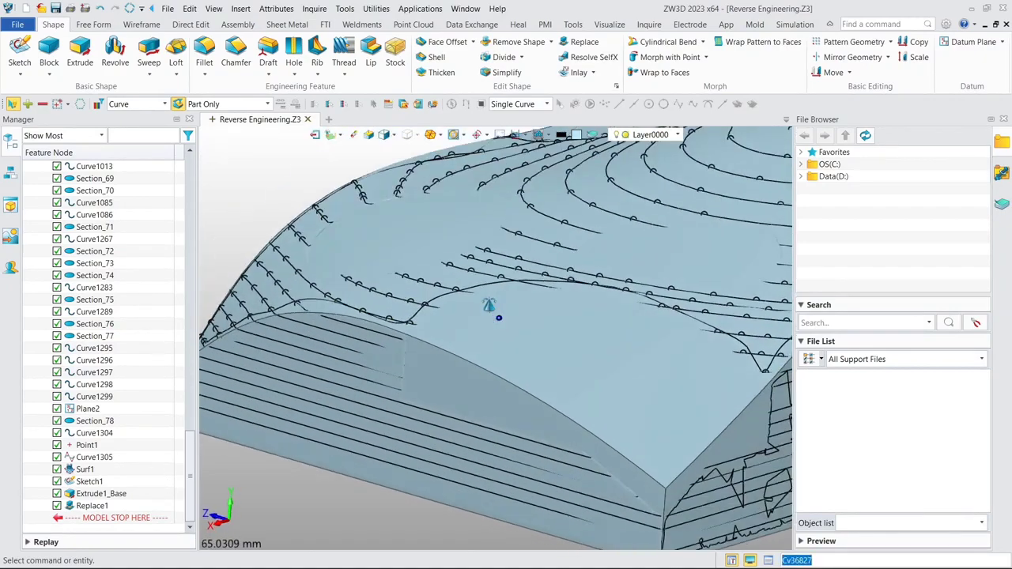
scroll(474, 316, down, 3)
scroll(477, 295, up, 3)
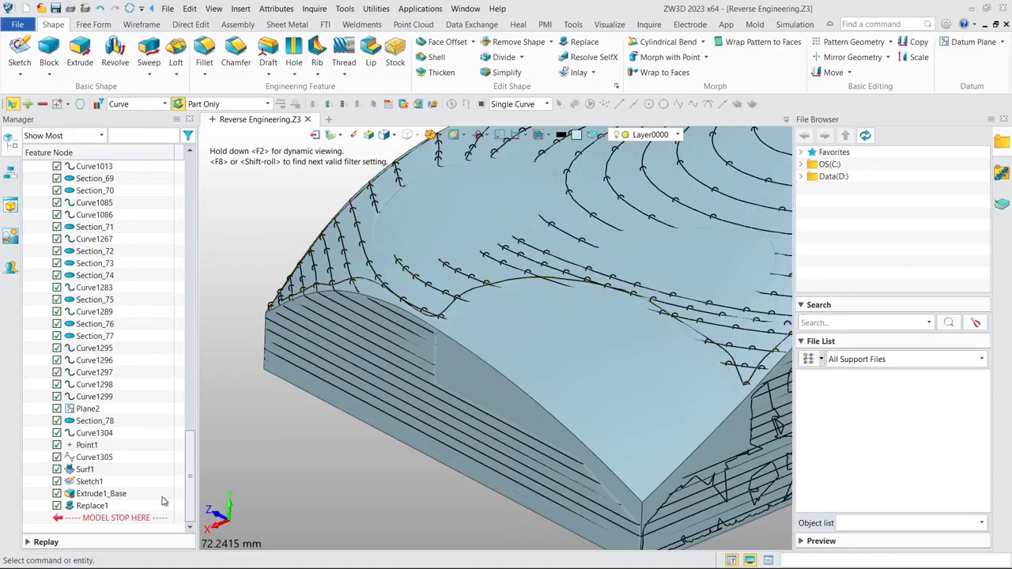
drag(190, 462, 190, 202)
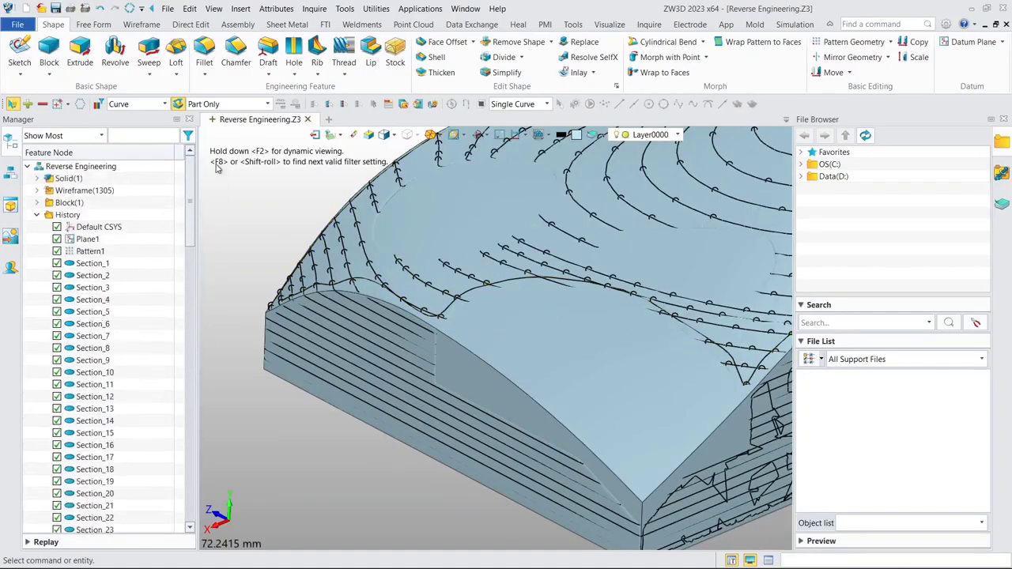
click(37, 179)
click(57, 191)
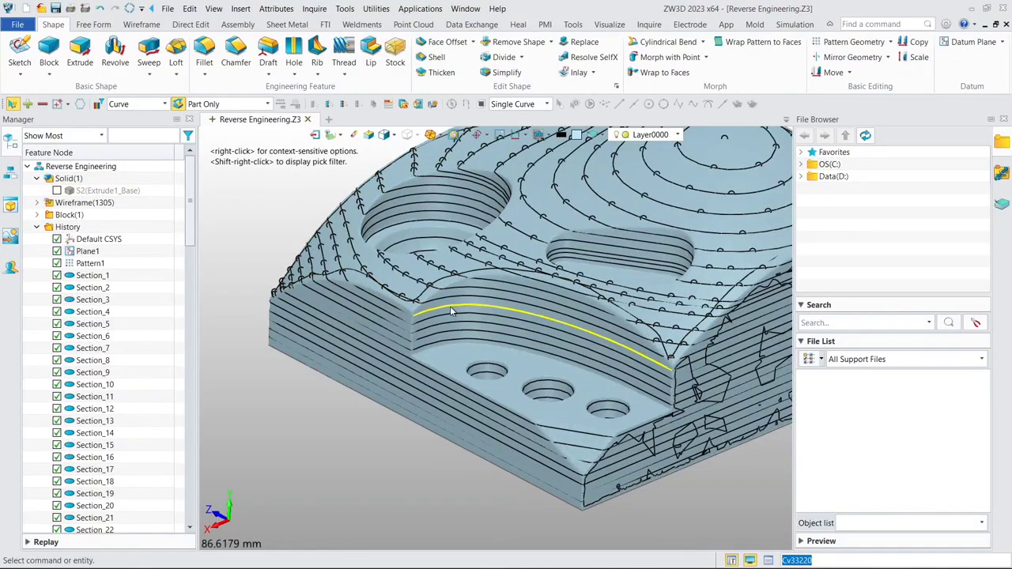
- Isolate the curved section line on the wall of the corner step above the three holes, and keep that display
right_click(451, 311)
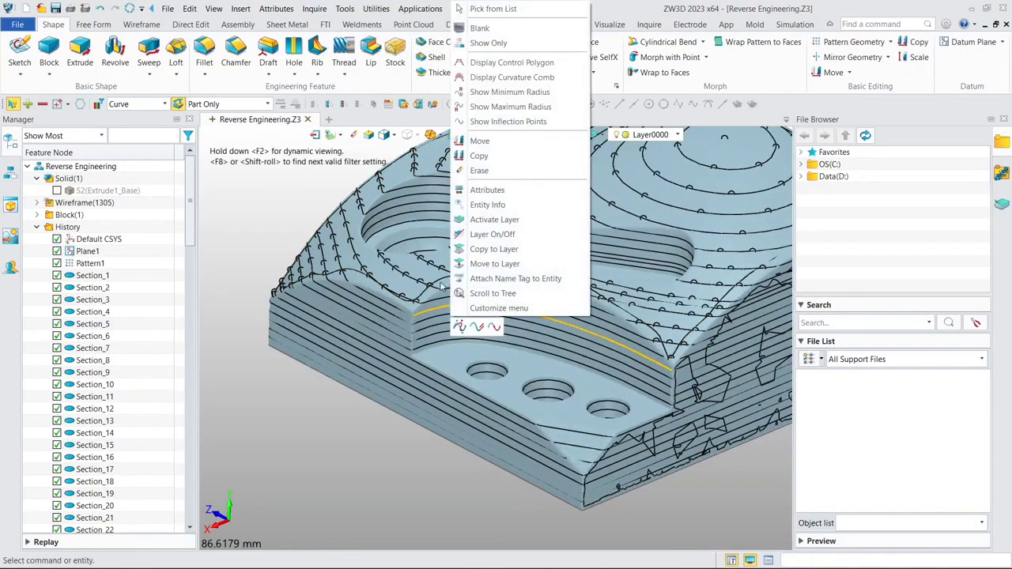
click(490, 43)
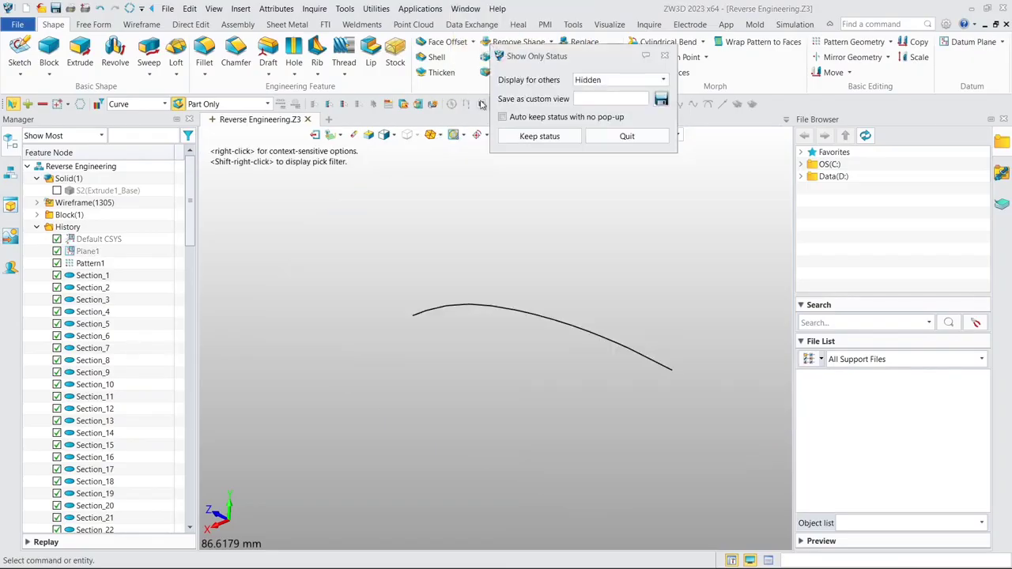
click(539, 136)
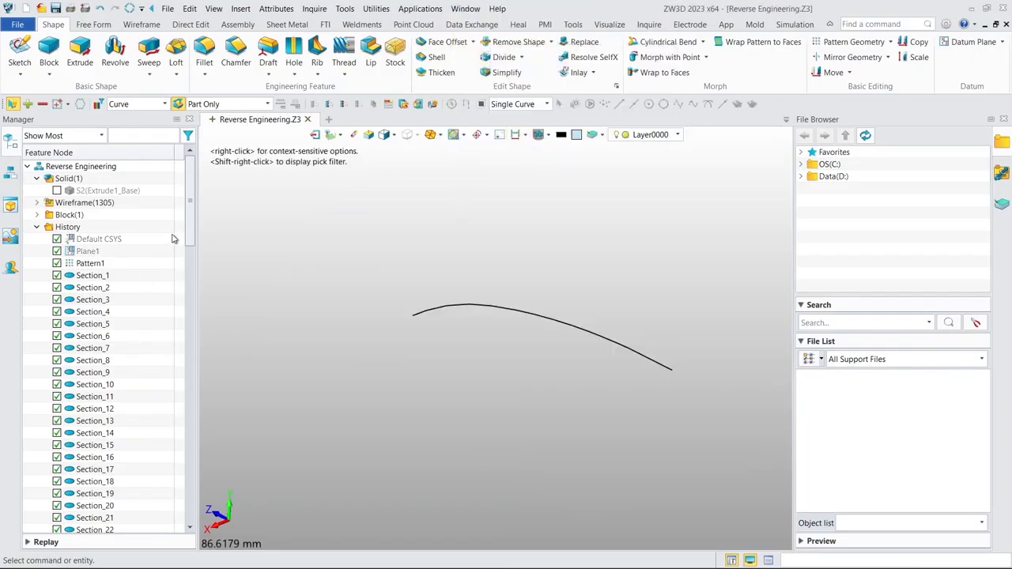
- Unblank the base rectangle sketch and the Default CSYS alongside the isolated curve
drag(191, 236, 188, 517)
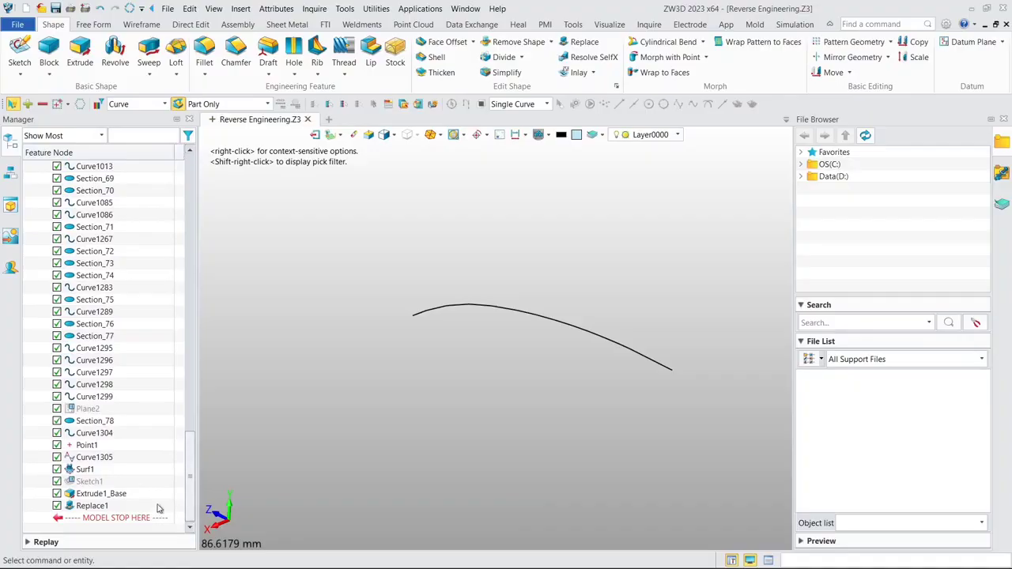
right_click(93, 484)
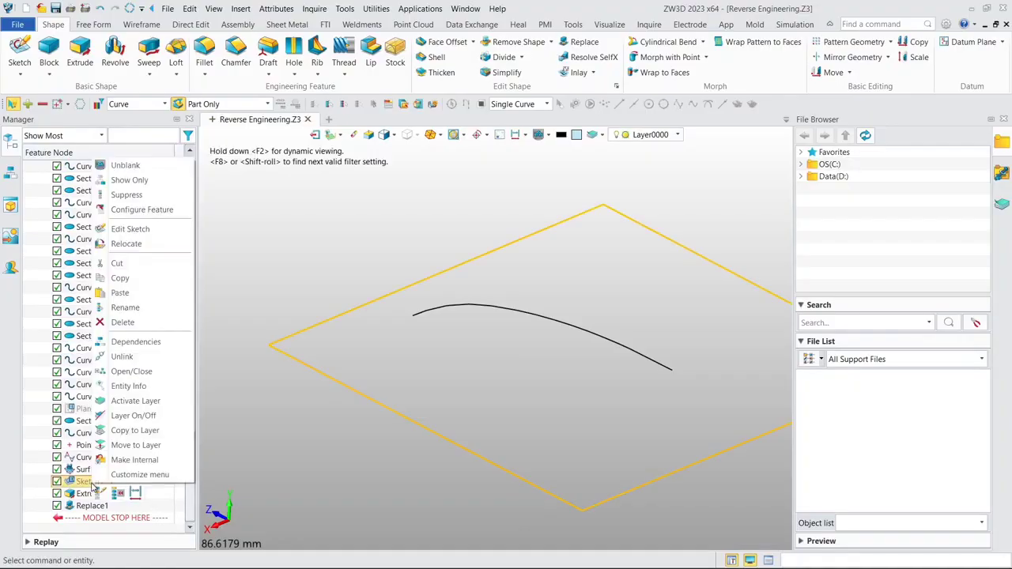
click(126, 166)
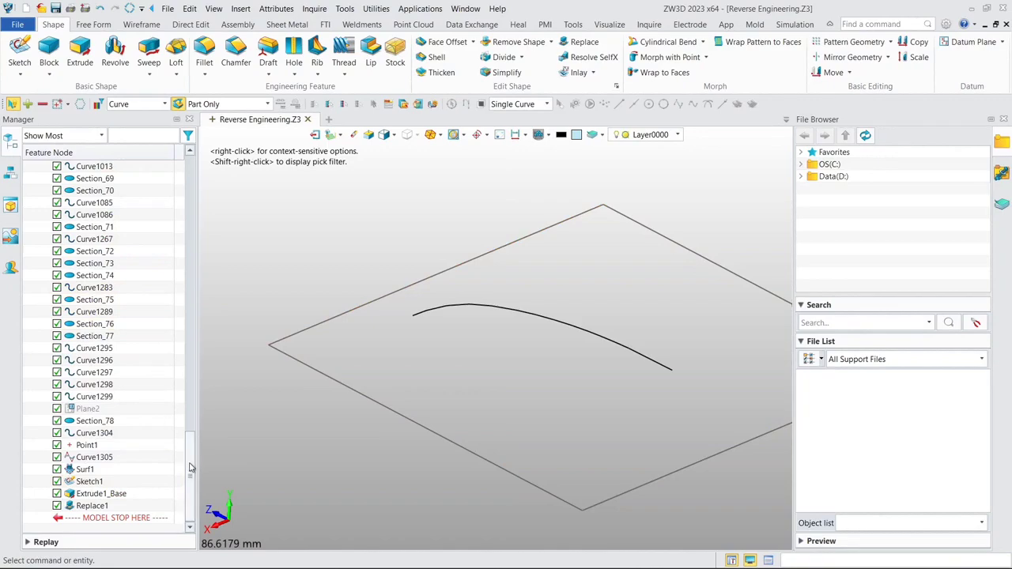
drag(190, 467, 206, 205)
right_click(123, 193)
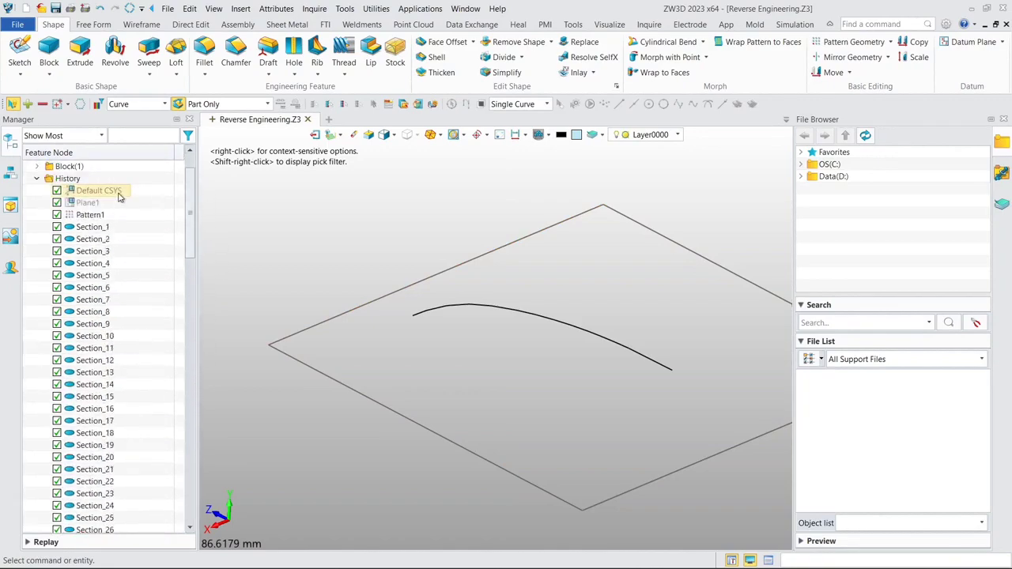
click(153, 202)
scroll(289, 201, down, 5)
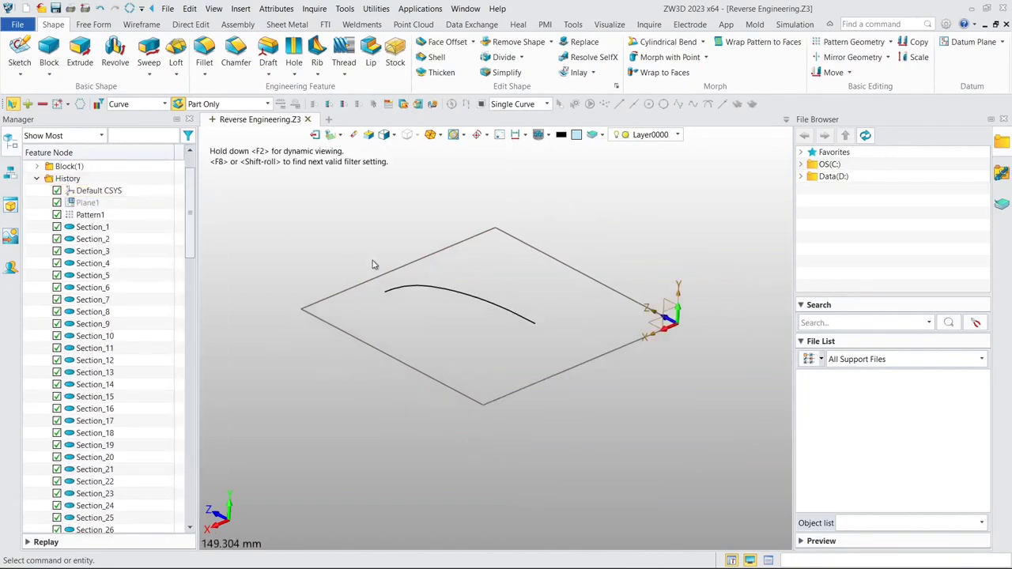
- Start a new sketch on the XZ plane of the Default CSYS
click(19, 51)
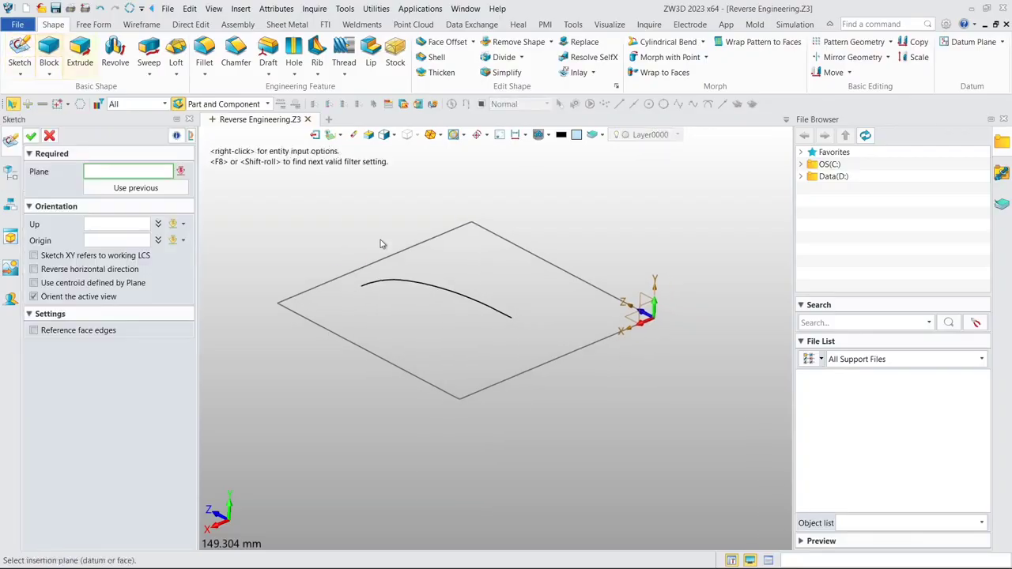
click(624, 320)
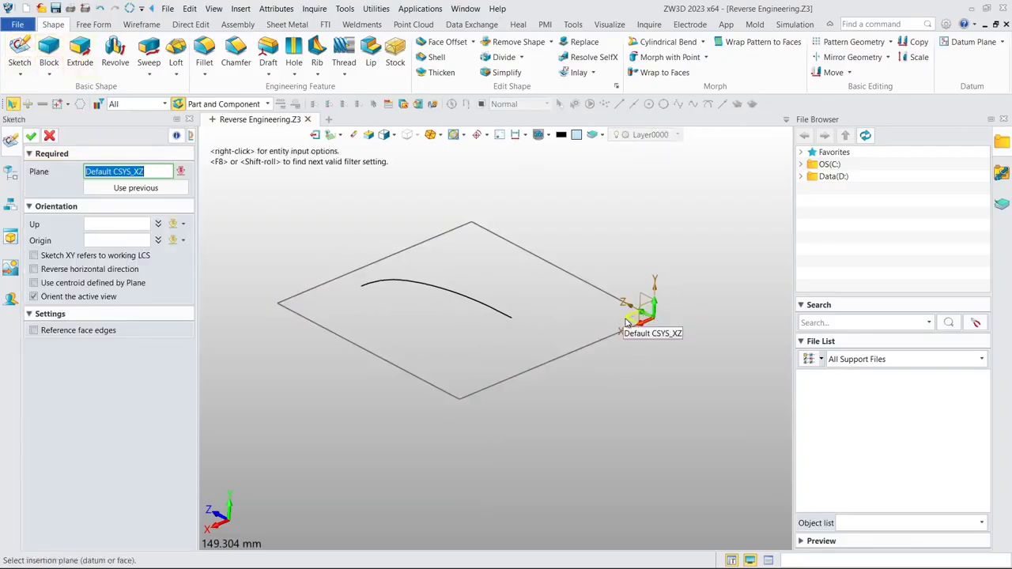
click(30, 136)
- Trace the curved section line with a degree 3 spline through closely spaced points, from its upper end down towards the base line
scroll(282, 245, up, 3)
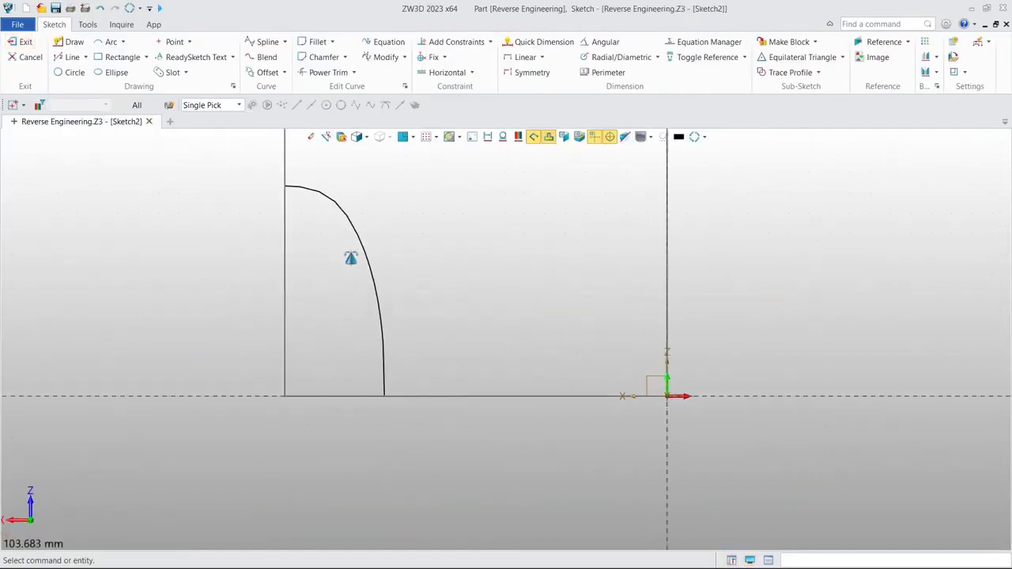
middle_drag(351, 258, 376, 286)
scroll(381, 263, up, 1)
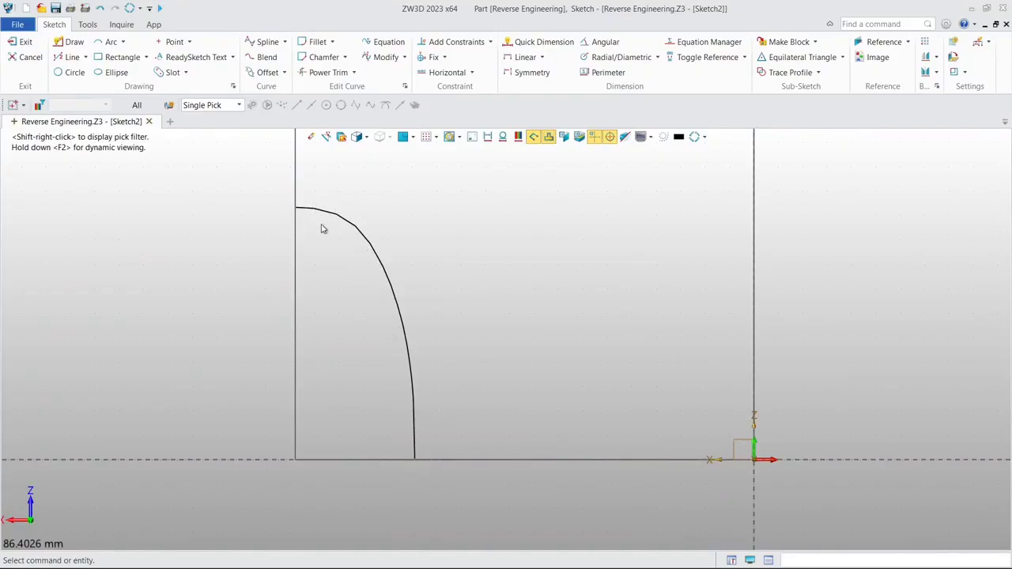
click(261, 44)
scroll(300, 221, up, 5)
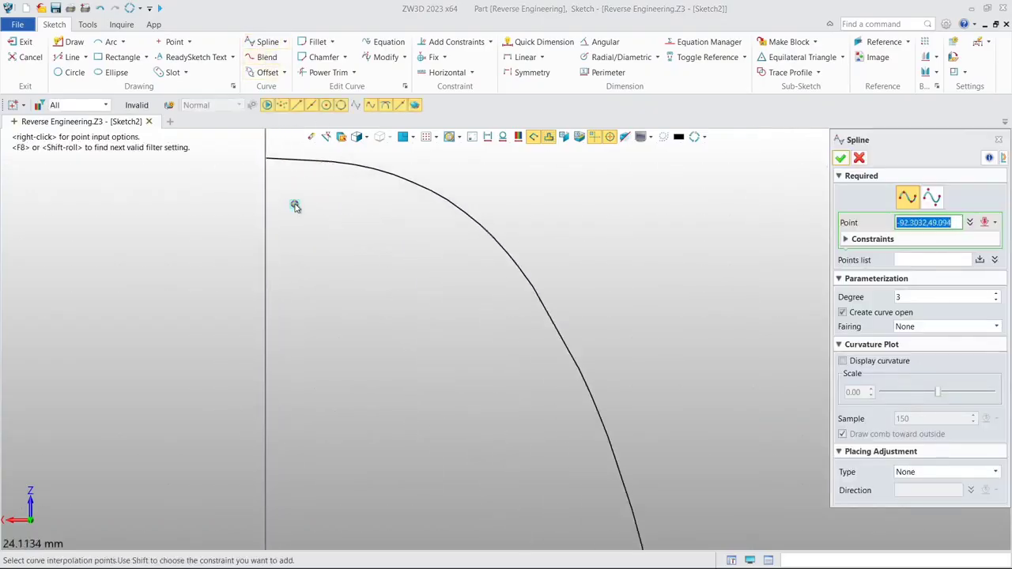
scroll(295, 206, up, 6)
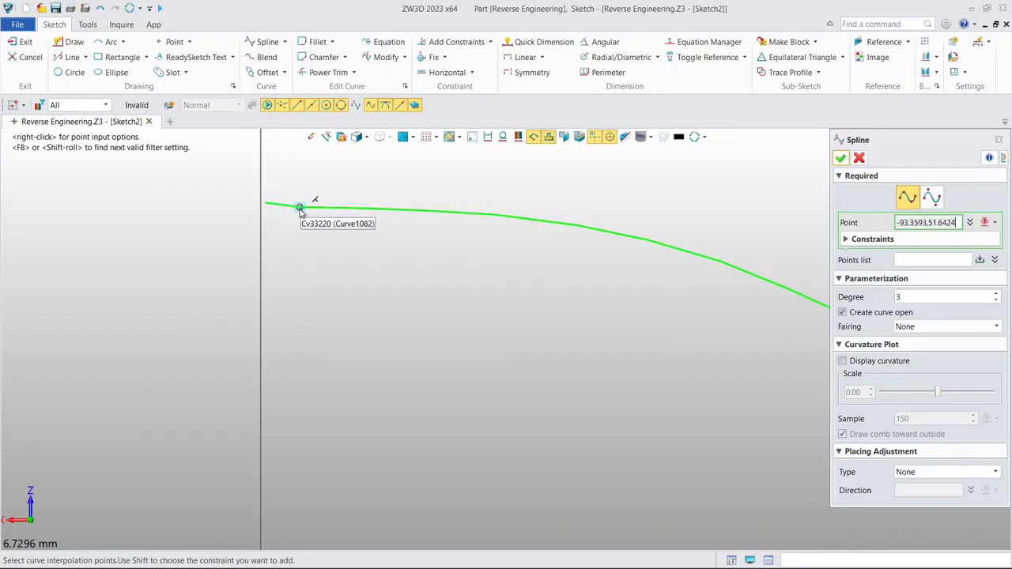
click(297, 208)
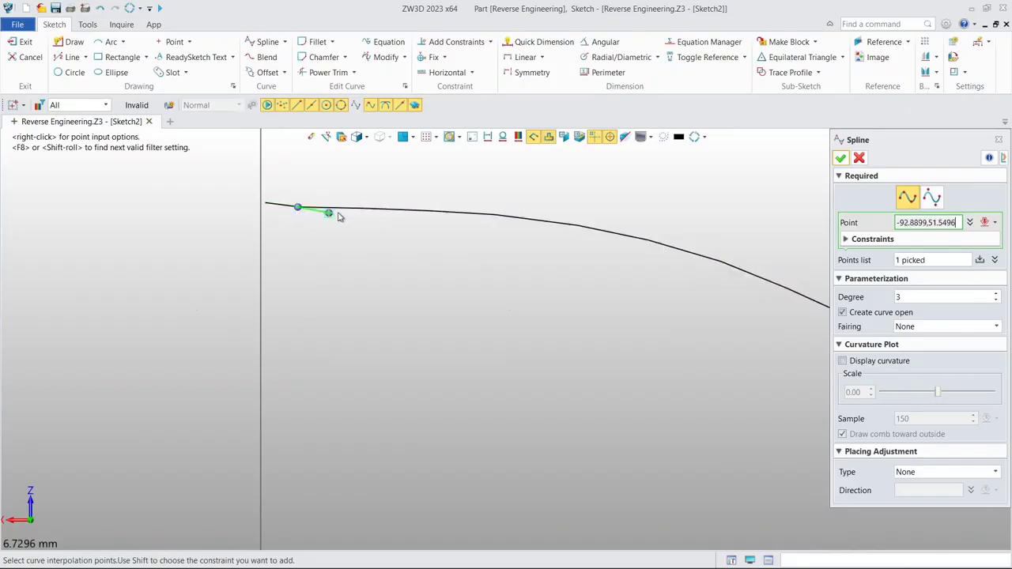
click(356, 208)
click(433, 210)
scroll(433, 211, up, 1)
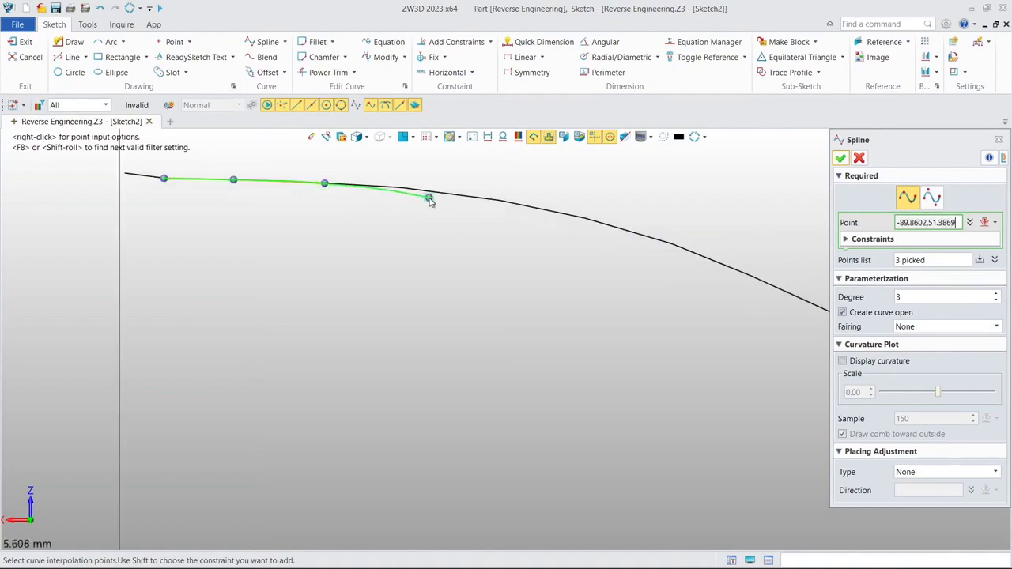
click(434, 193)
middle_drag(434, 193, 278, 184)
click(406, 205)
click(521, 241)
middle_drag(522, 242, 363, 197)
click(489, 253)
click(570, 349)
middle_drag(570, 349, 451, 235)
click(542, 329)
click(438, 334)
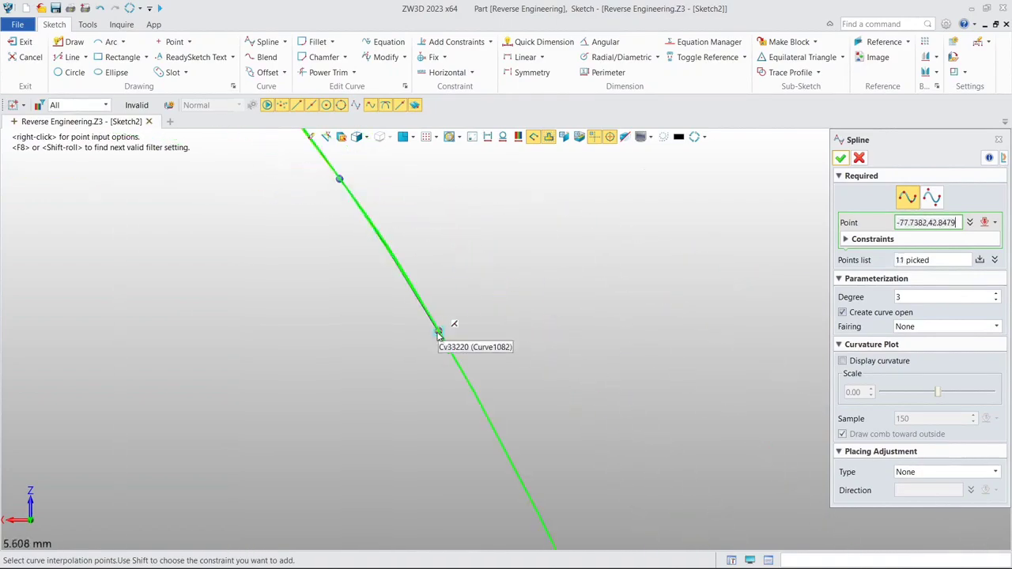
click(512, 472)
middle_drag(513, 473, 411, 212)
click(483, 357)
click(459, 216)
click(518, 397)
scroll(546, 261, up, 1)
click(540, 398)
middle_drag(518, 397, 497, 199)
click(551, 406)
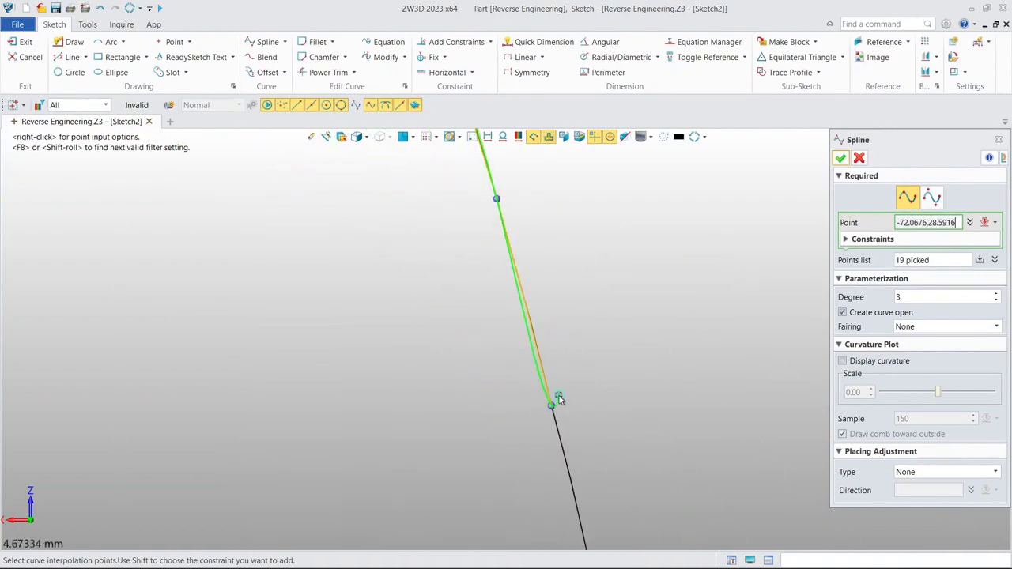
scroll(614, 178, down, 1)
click(534, 302)
scroll(579, 511, down, 1)
click(565, 445)
middle_drag(553, 384, 506, 205)
click(533, 348)
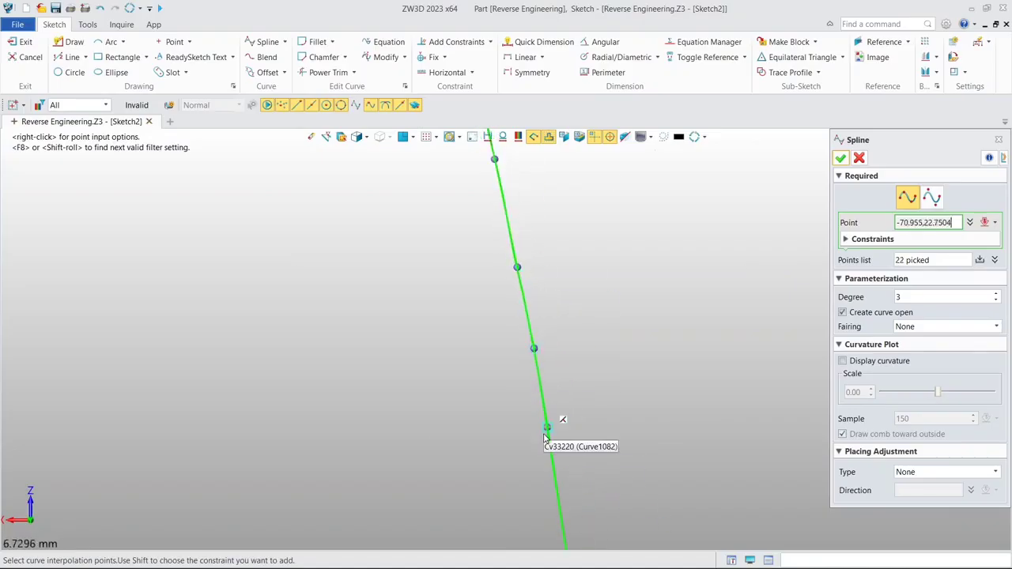
click(549, 440)
middle_drag(548, 439, 495, 246)
click(517, 402)
scroll(520, 241, down, 6)
click(528, 325)
click(534, 420)
scroll(532, 419, down, 2)
middle_drag(533, 420, 519, 285)
scroll(518, 285, up, 3)
click(521, 379)
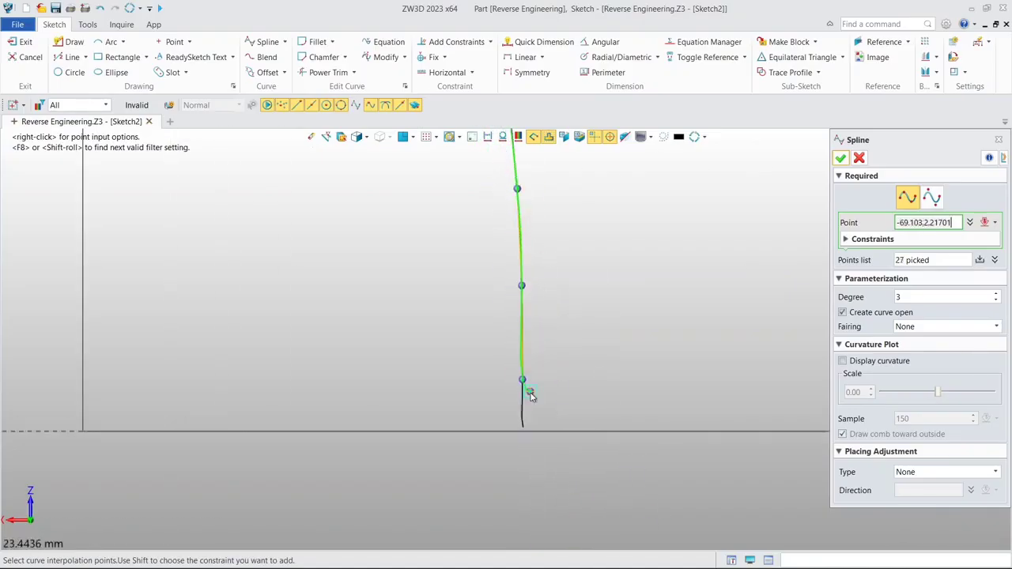
- End the spline with a point about 2.3 mm below the base line and create the open curve
scroll(525, 409, up, 2)
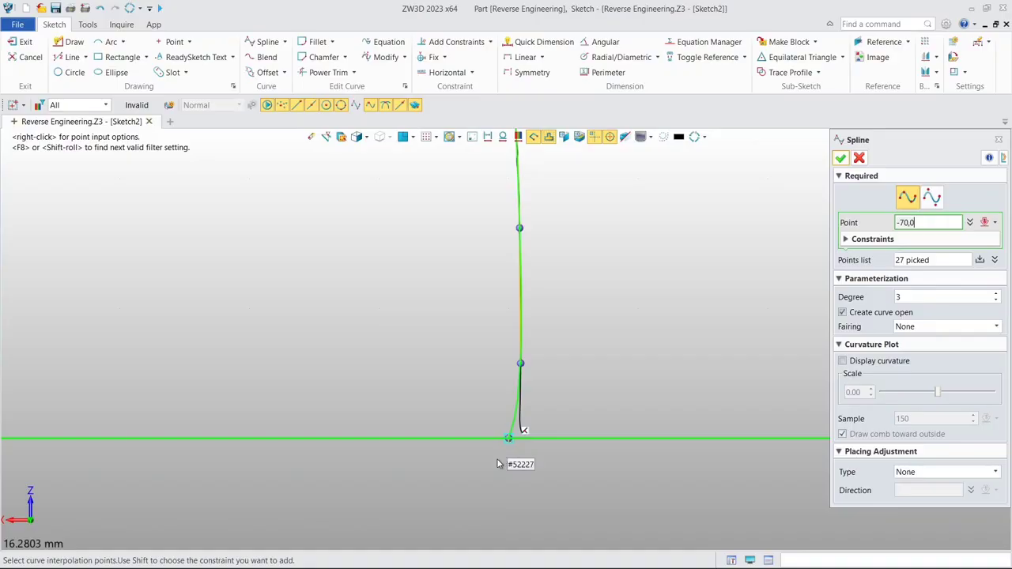
click(519, 500)
scroll(461, 377, down, 4)
middle_drag(456, 331, 542, 478)
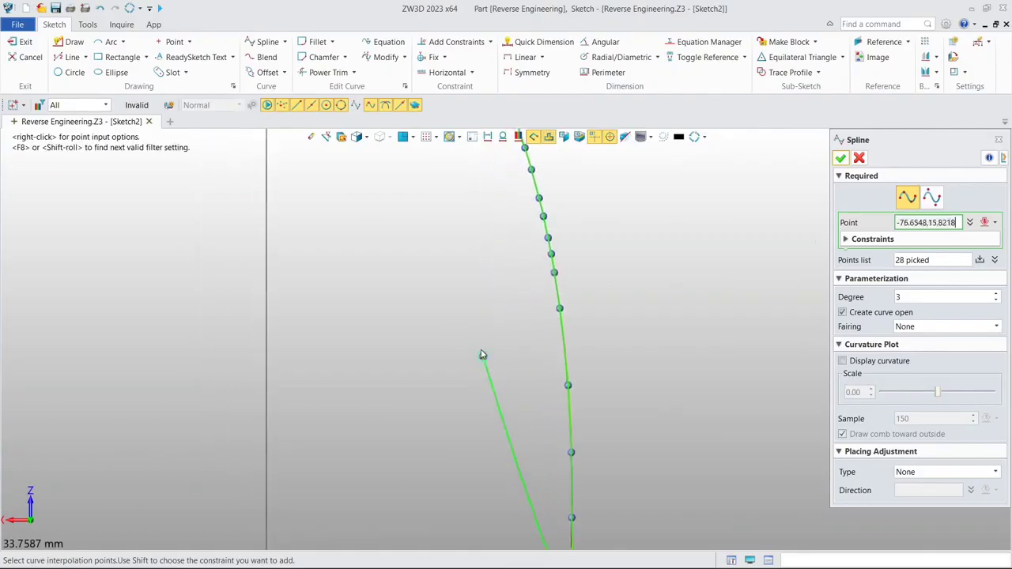
middle_drag(483, 355, 483, 400)
middle_click(487, 284)
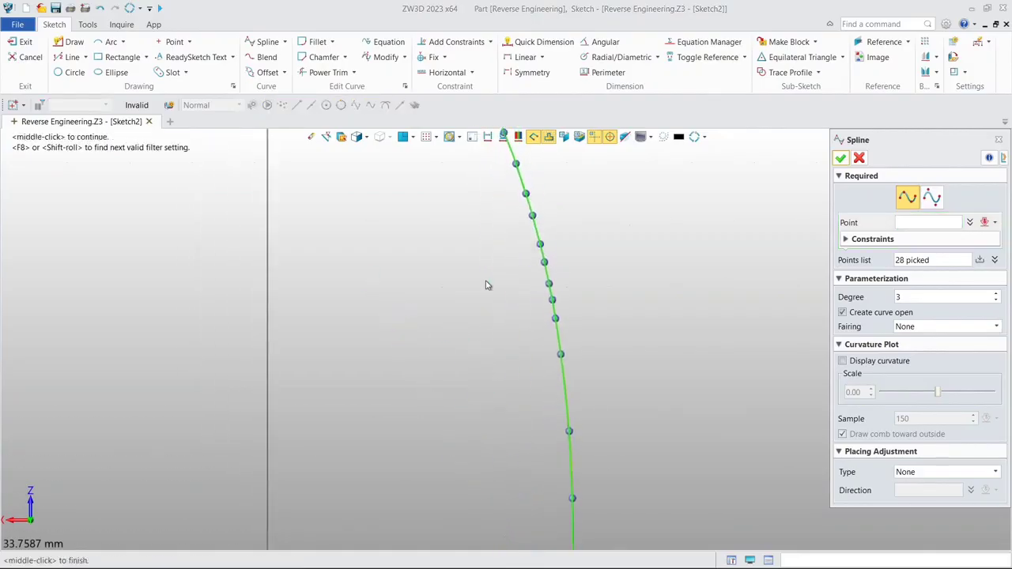
click(842, 158)
scroll(596, 377, down, 4)
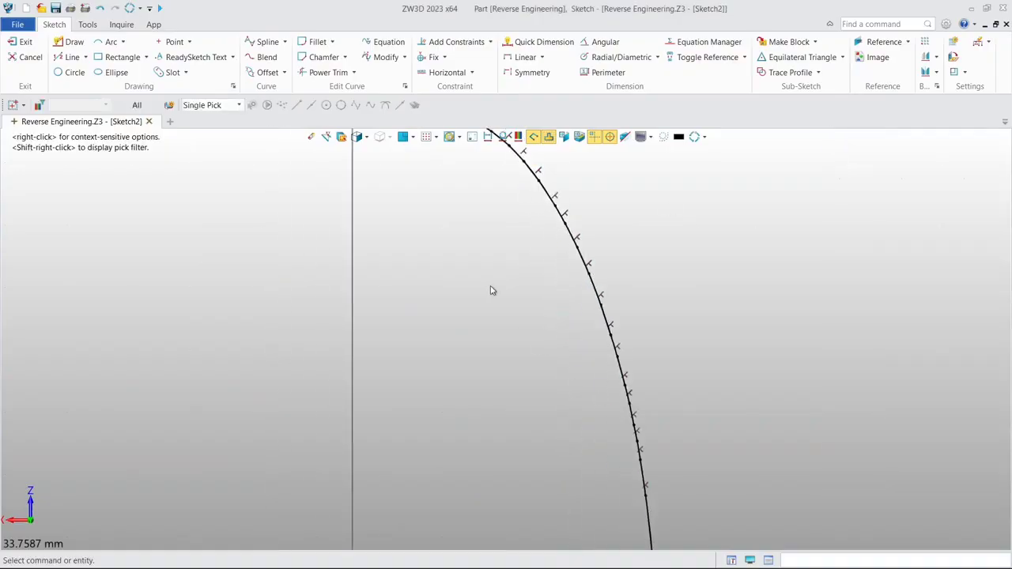
- Delete the point-on-curve constraint at the spline's upper end and stretch that endpoint past the vertical reference edge
scroll(471, 316, up, 6)
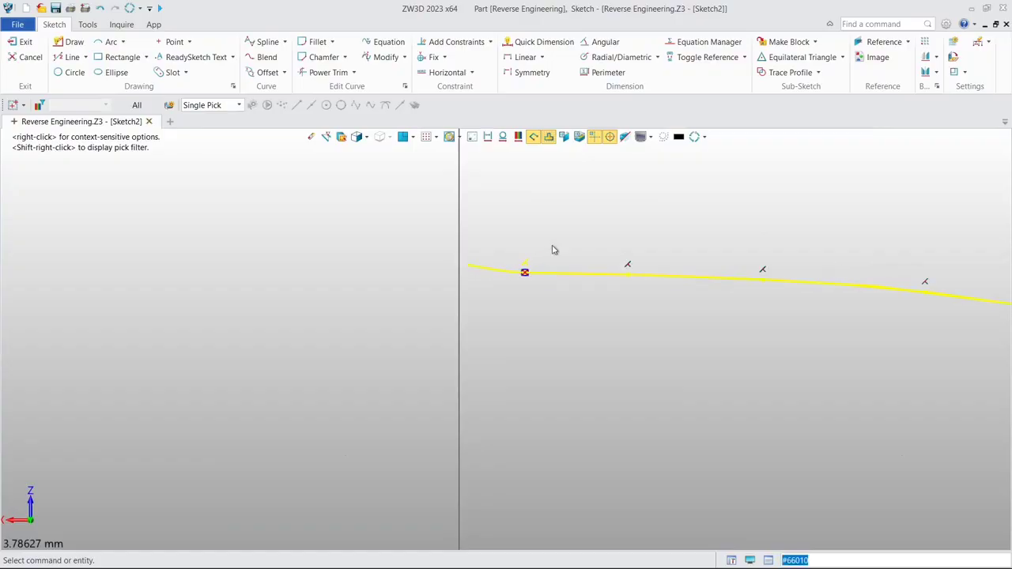
click(530, 267)
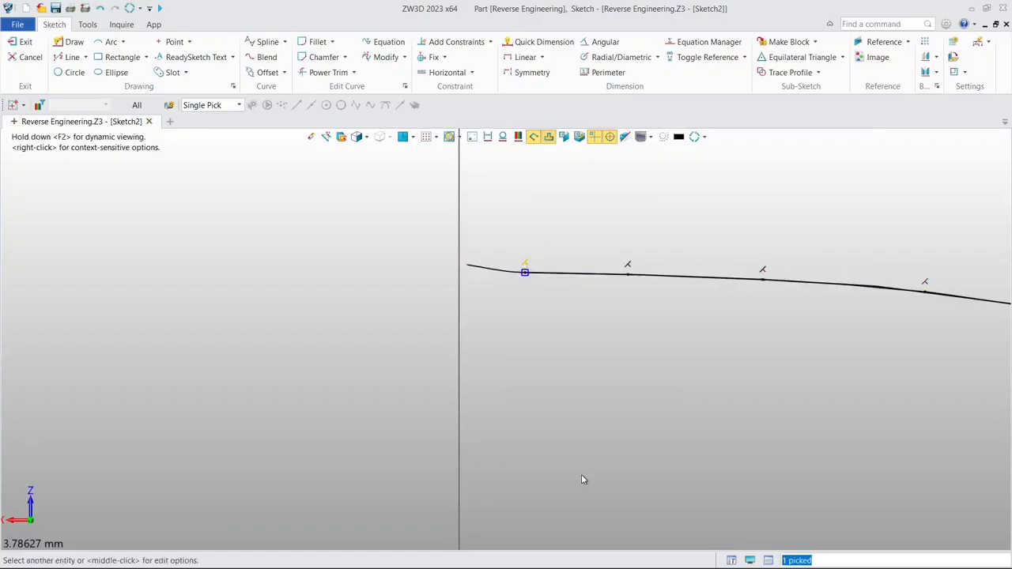
key(Delete)
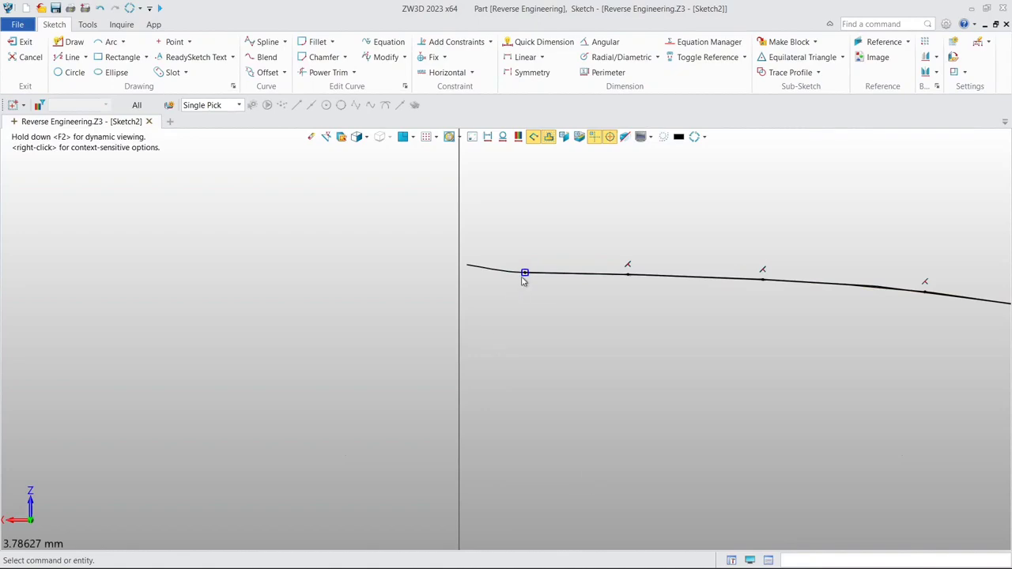
drag(526, 274, 398, 274)
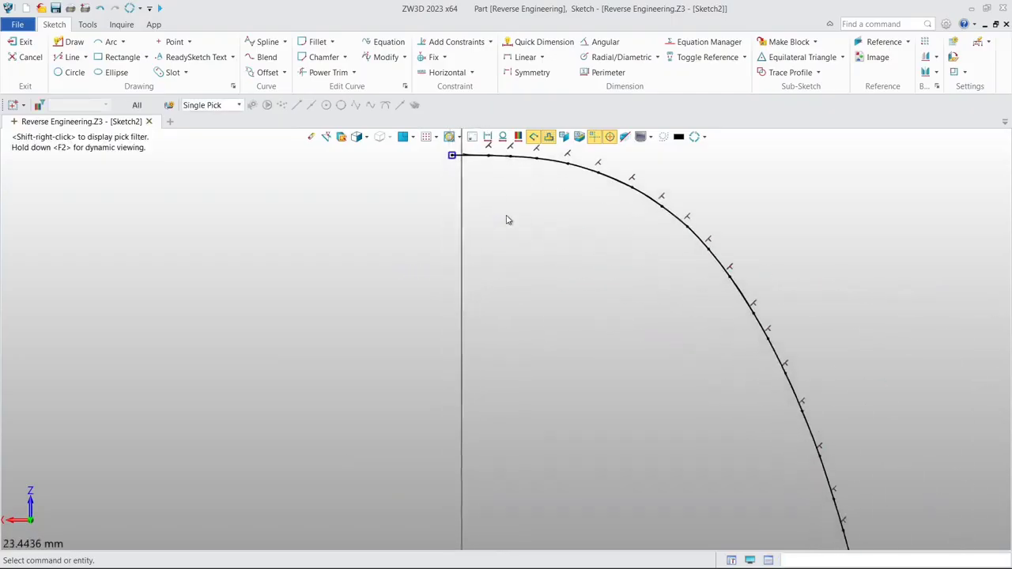
scroll(509, 253, down, 4)
middle_drag(531, 356, 517, 248)
scroll(516, 253, down, 3)
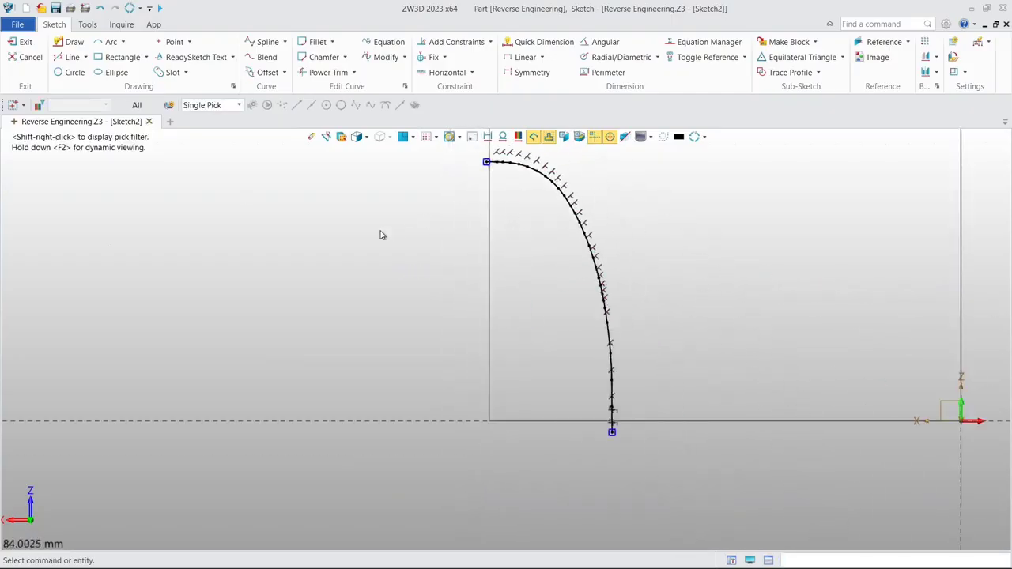
- Draw a vertical line about 51.6 mm long from the spline's crossing with the vertical reference edge to the base corner
click(68, 60)
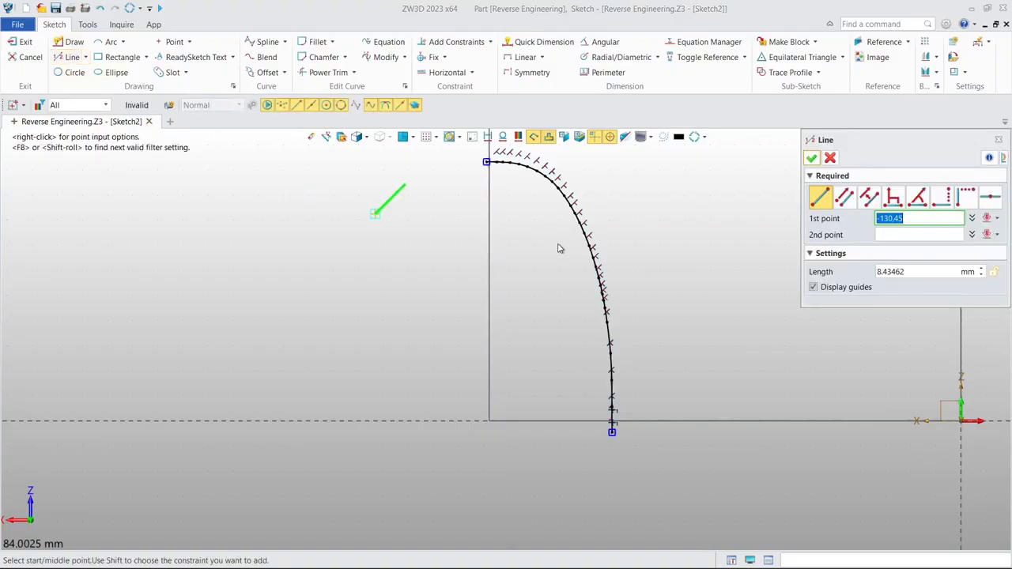
scroll(485, 211, up, 4)
scroll(505, 237, up, 5)
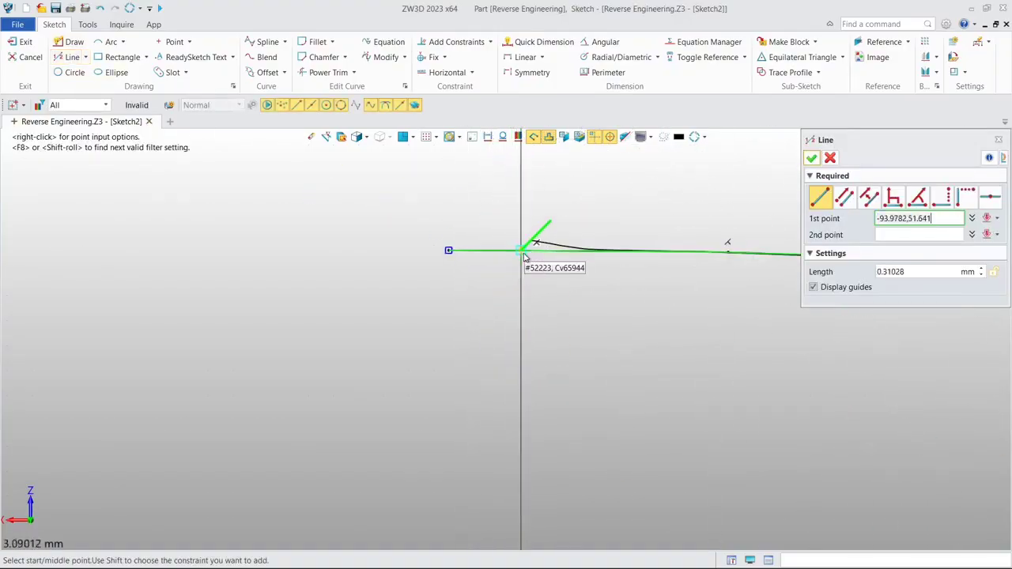
click(523, 253)
scroll(530, 348, down, 6)
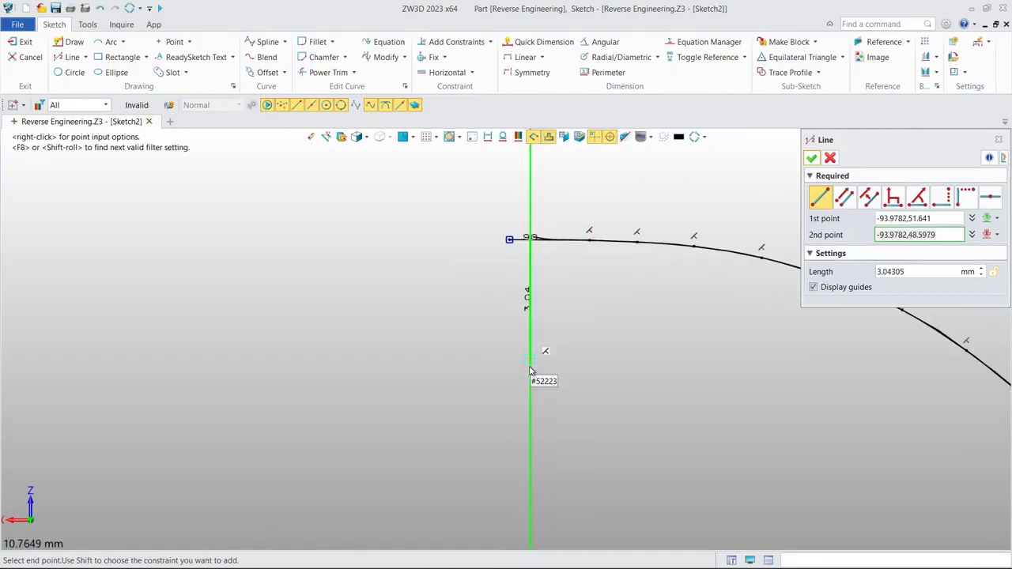
scroll(530, 418, down, 2)
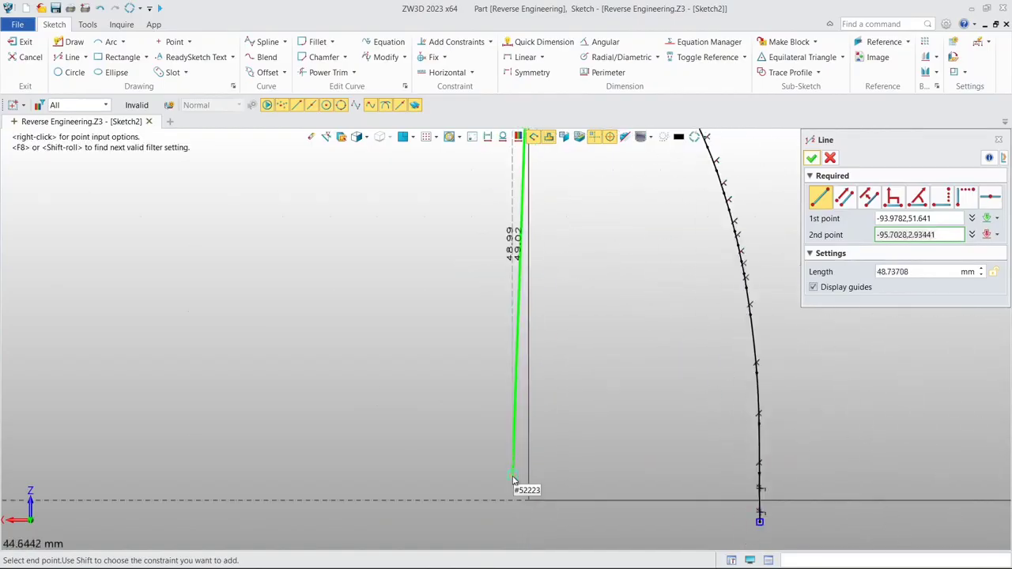
click(537, 497)
- Draw a horizontal line about 24.5 mm long along the base from the corner to the spline
scroll(554, 506, up, 4)
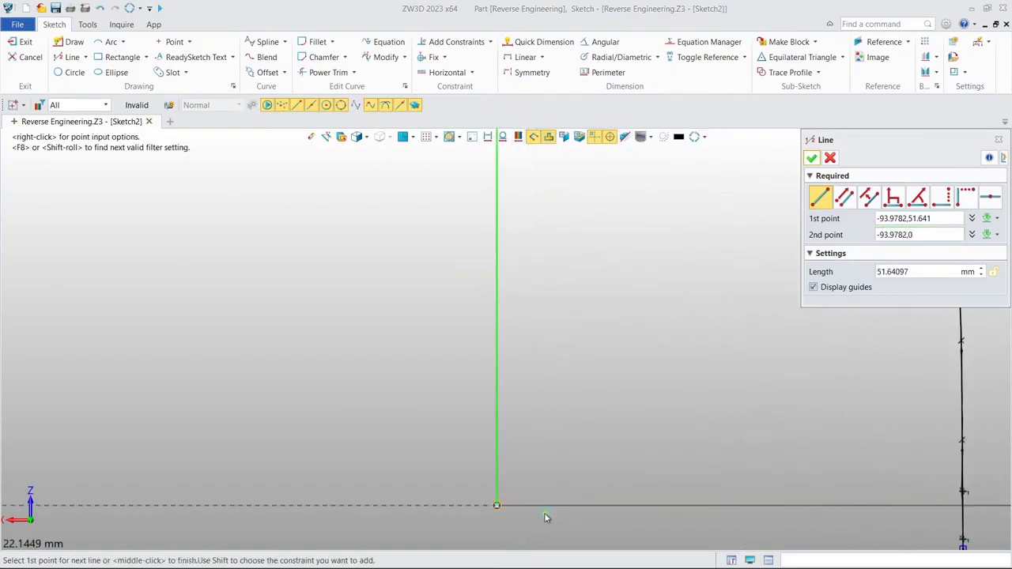
click(453, 498)
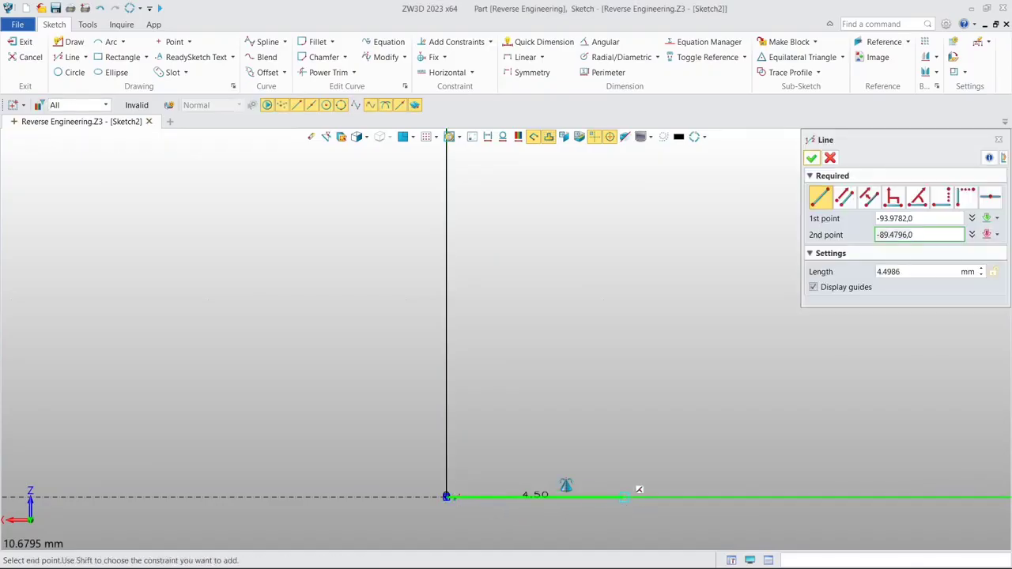
scroll(636, 506, down, 3)
middle_drag(687, 495, 508, 498)
scroll(593, 484, up, 5)
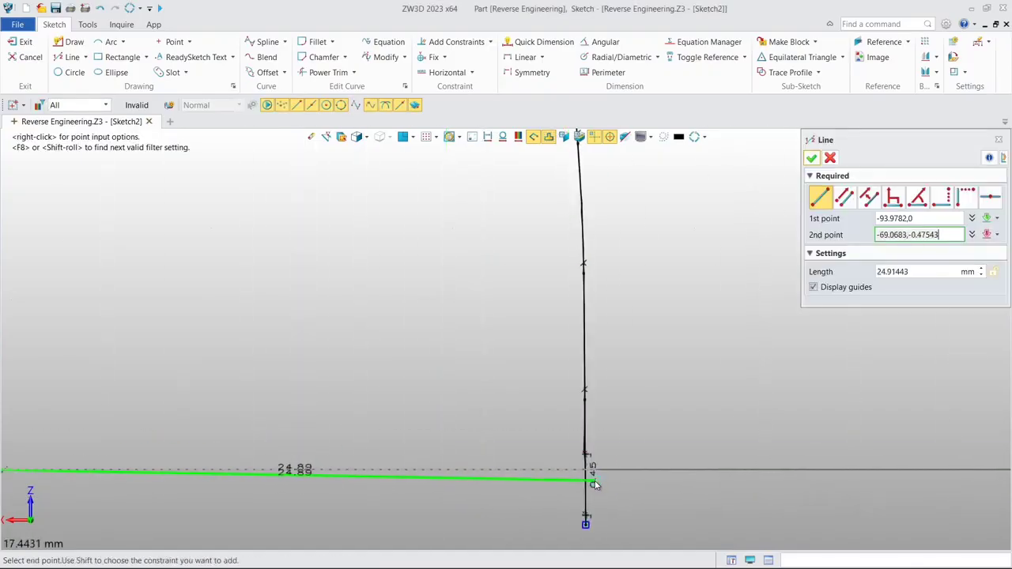
click(577, 459)
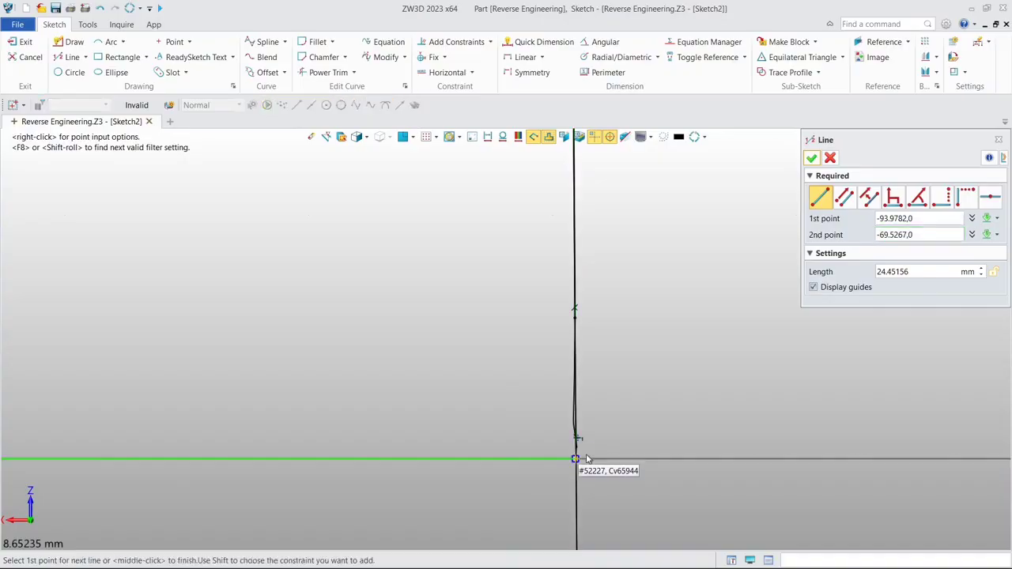
click(811, 157)
scroll(590, 264, down, 5)
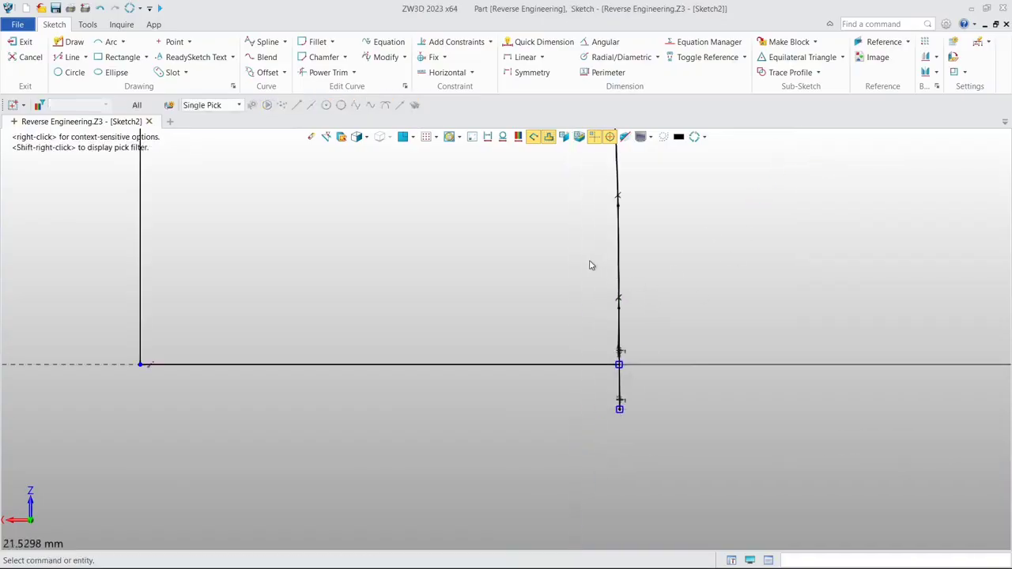
- Power Trim the spline's excess below the base line and beyond the vertical line to close the profile, and exit the sketch
scroll(497, 252, down, 1)
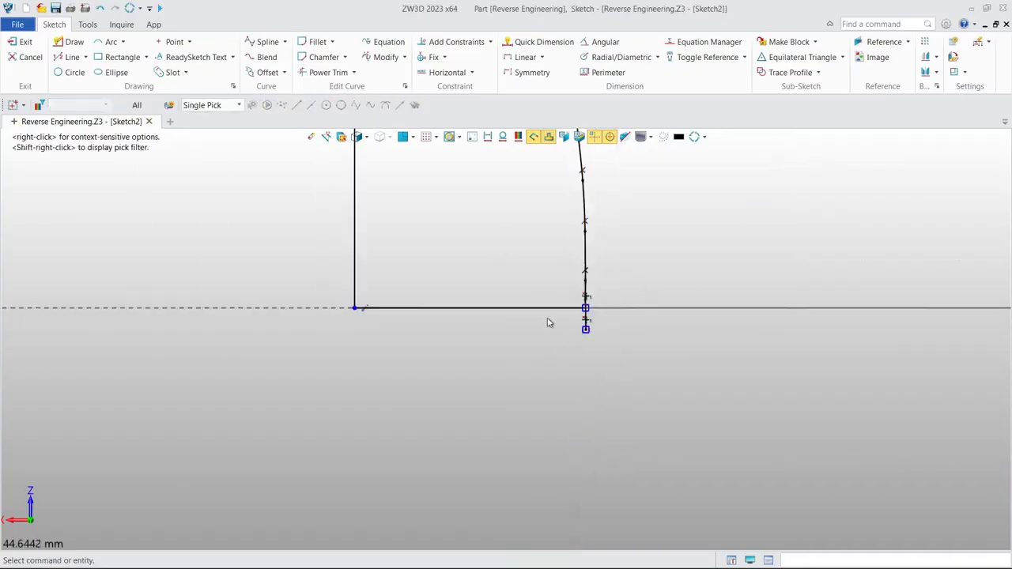
click(321, 73)
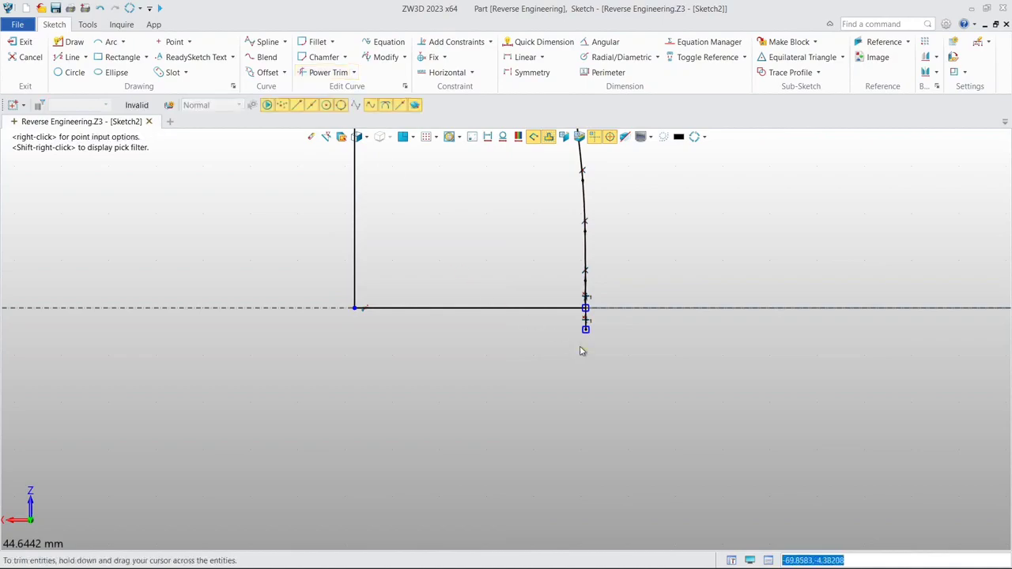
scroll(583, 340, up, 6)
drag(609, 272, 573, 282)
scroll(477, 250, down, 4)
middle_drag(406, 210, 567, 398)
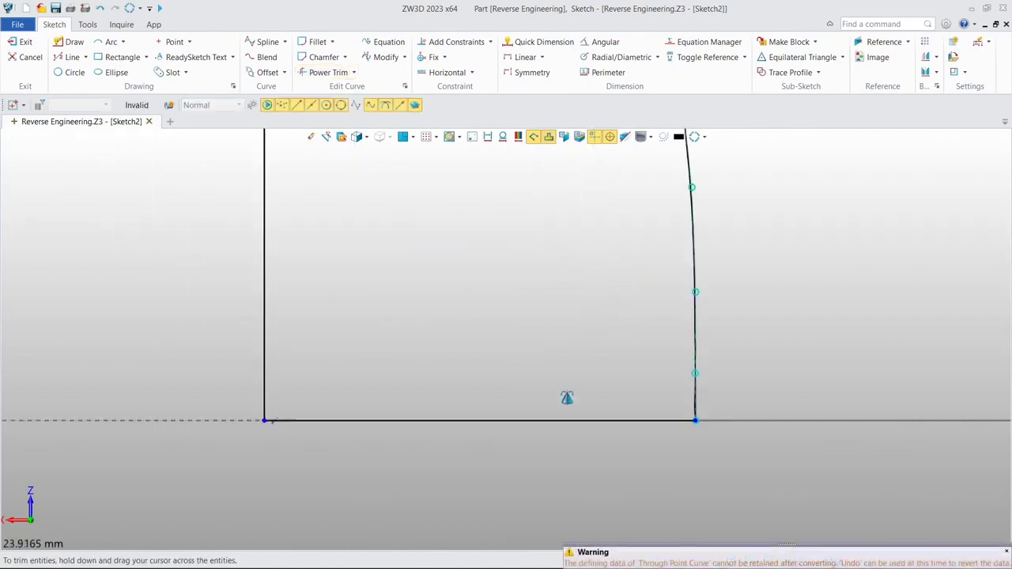
scroll(405, 259, down, 4)
middle_drag(378, 196, 556, 456)
middle_drag(486, 280, 510, 387)
scroll(534, 250, up, 4)
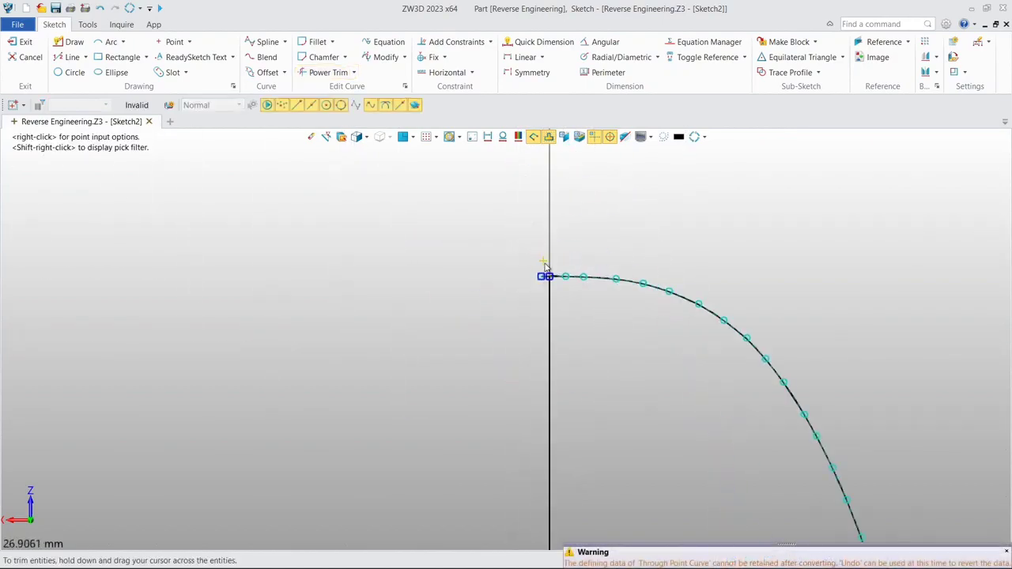
scroll(546, 270, up, 5)
drag(547, 317, 548, 387)
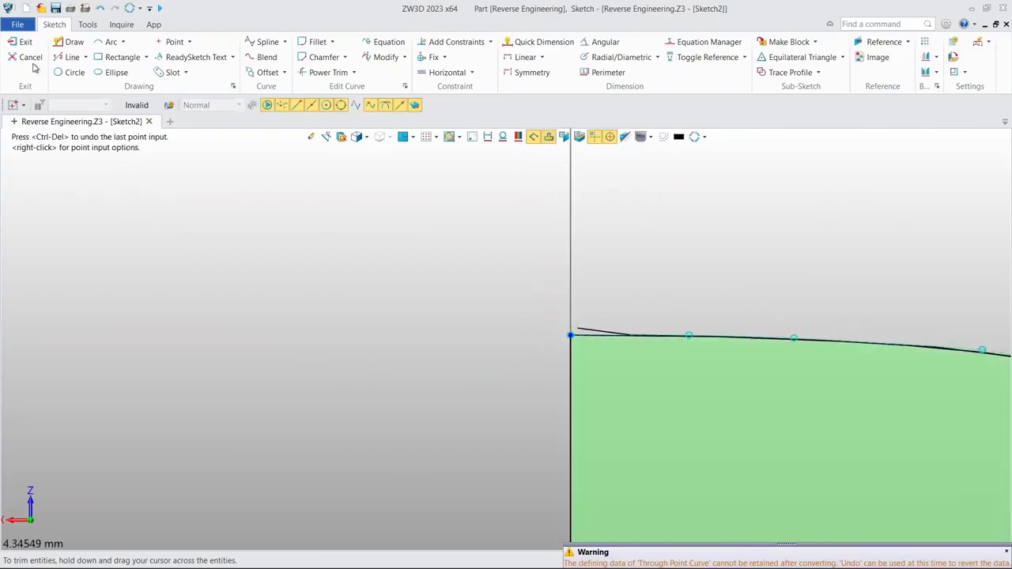
click(13, 45)
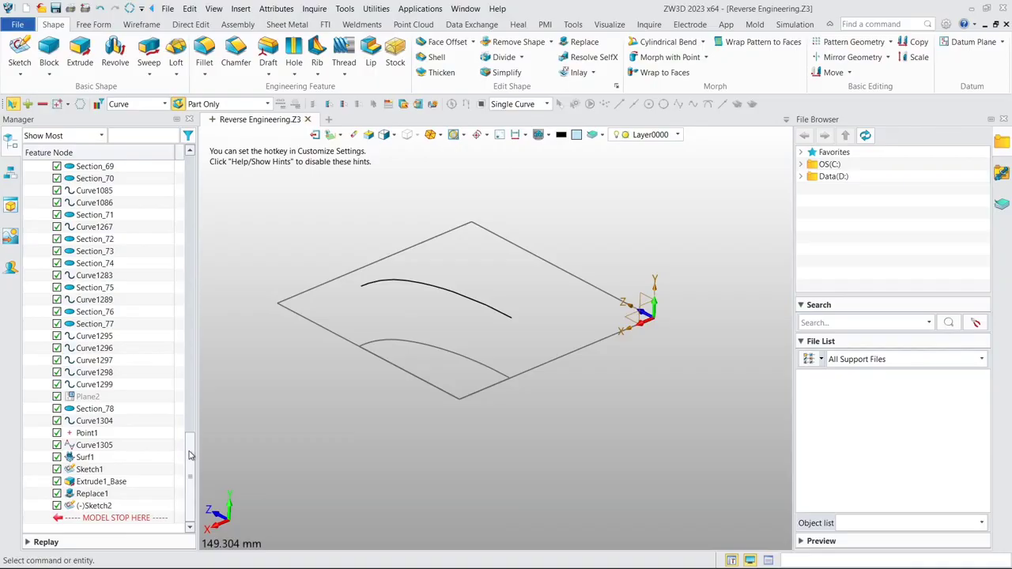
- Show the Demo_Block.stl mesh again
drag(190, 455, 174, 179)
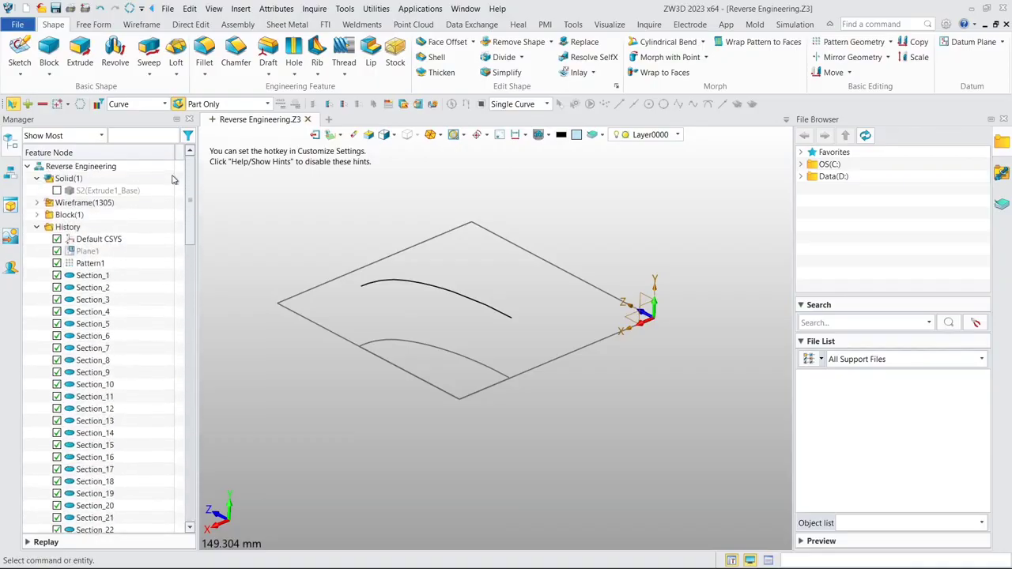
click(38, 215)
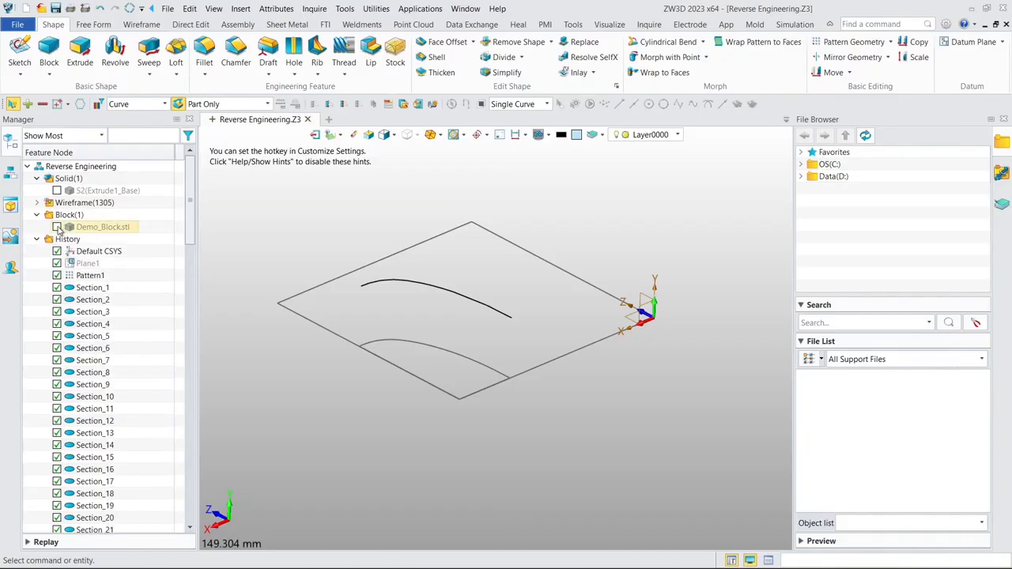
click(57, 227)
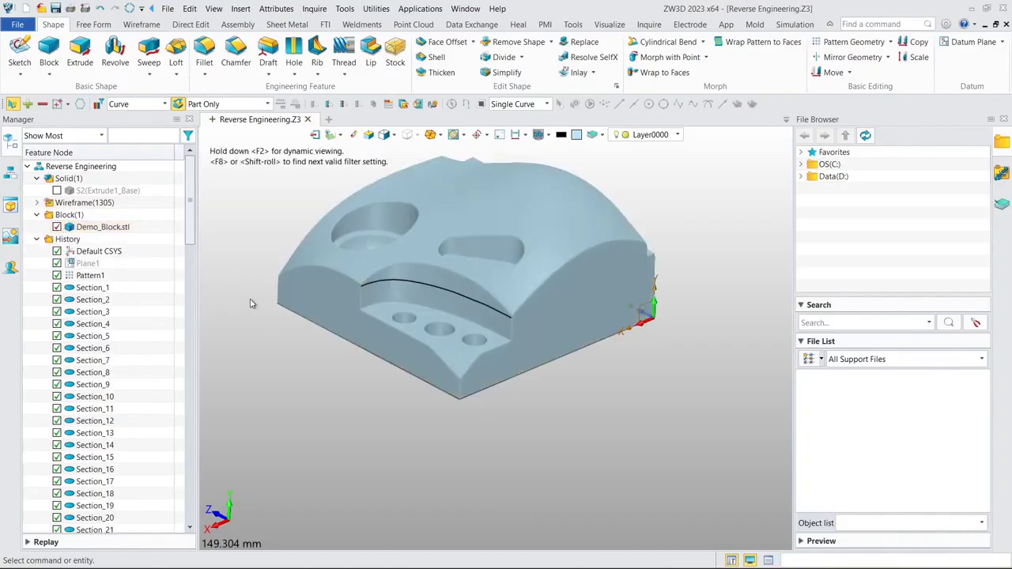
- Start an Extrude of the Sketch2 corner profile and flip its direction upward through the block
click(80, 52)
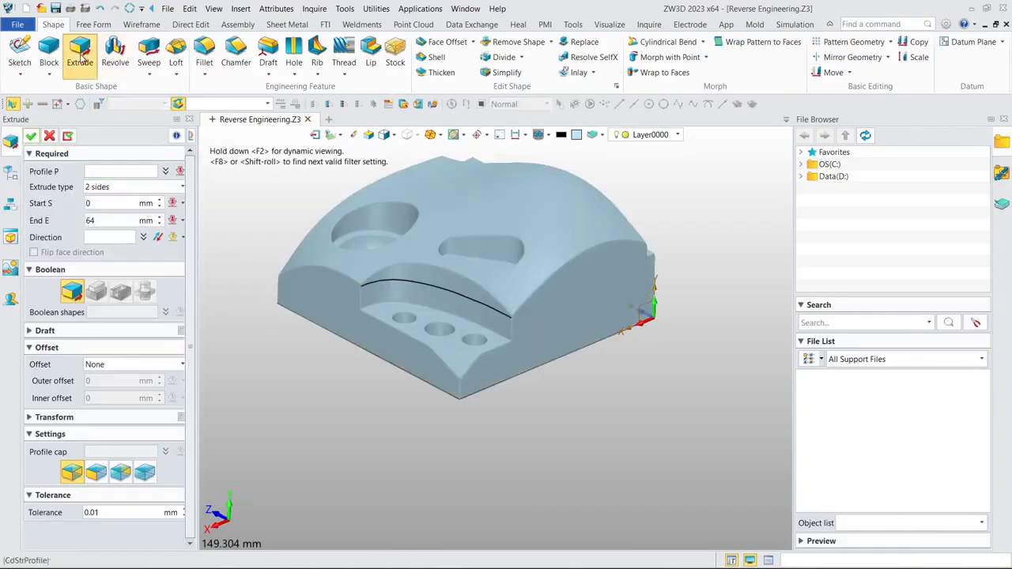
click(15, 177)
drag(189, 198, 189, 474)
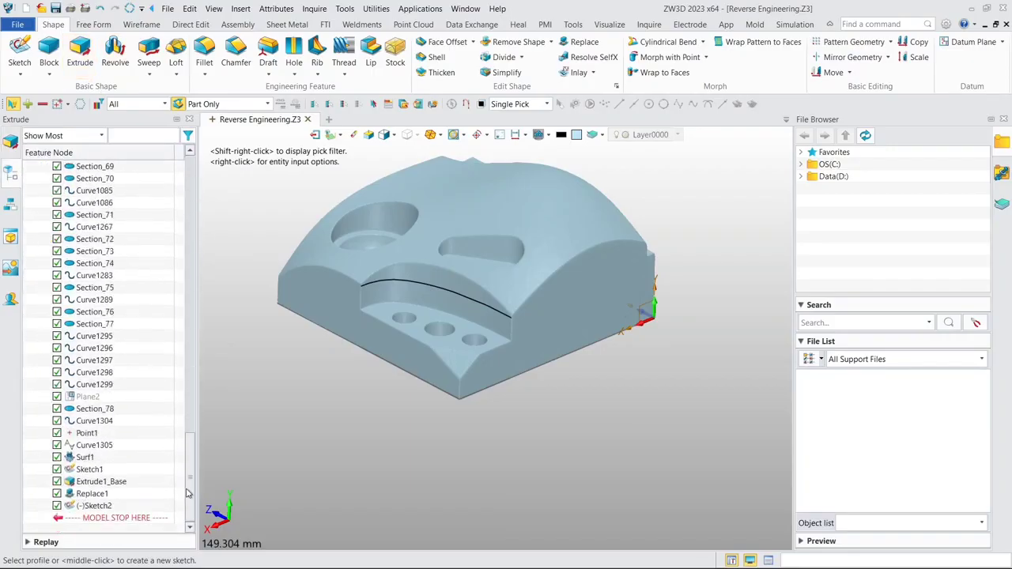
click(98, 506)
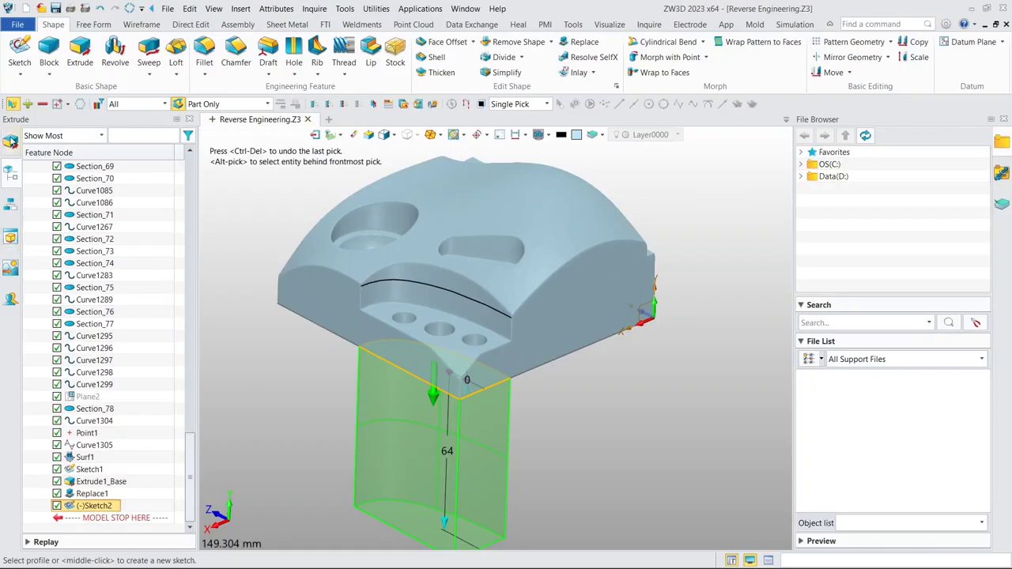
click(11, 140)
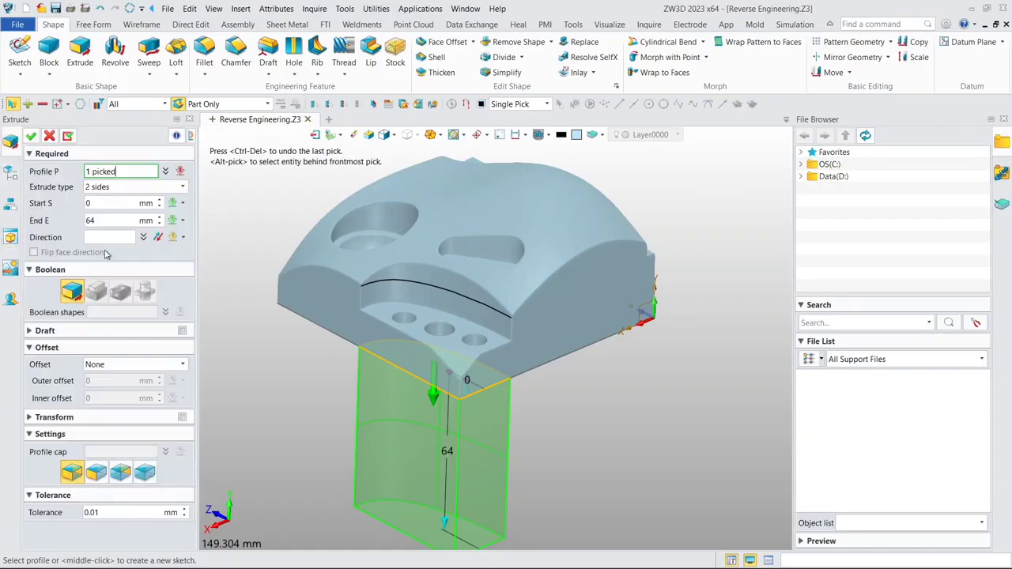
click(432, 400)
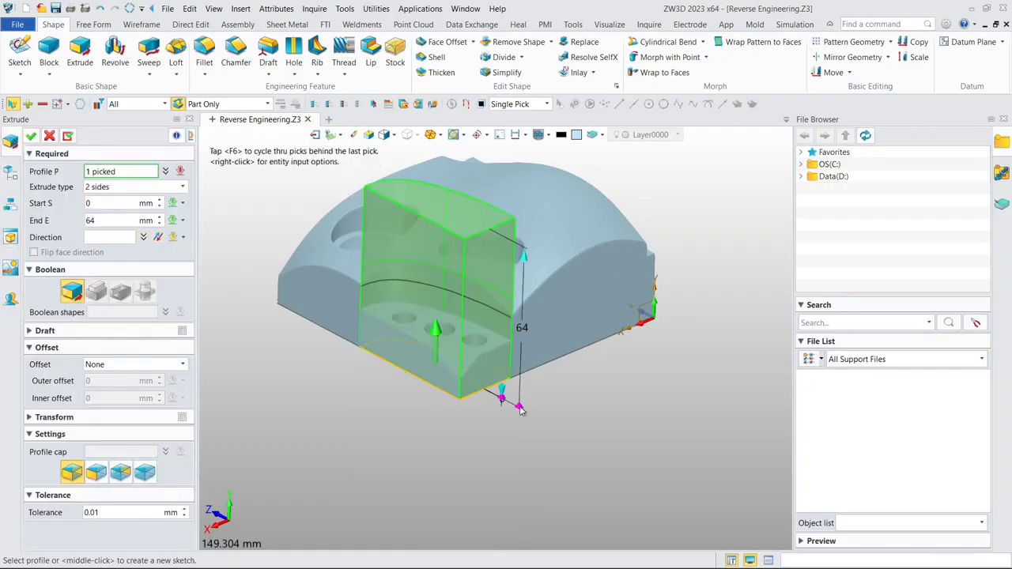
- Set the extrusion's start to be defined by a point and switch the display to wireframe
click(115, 207)
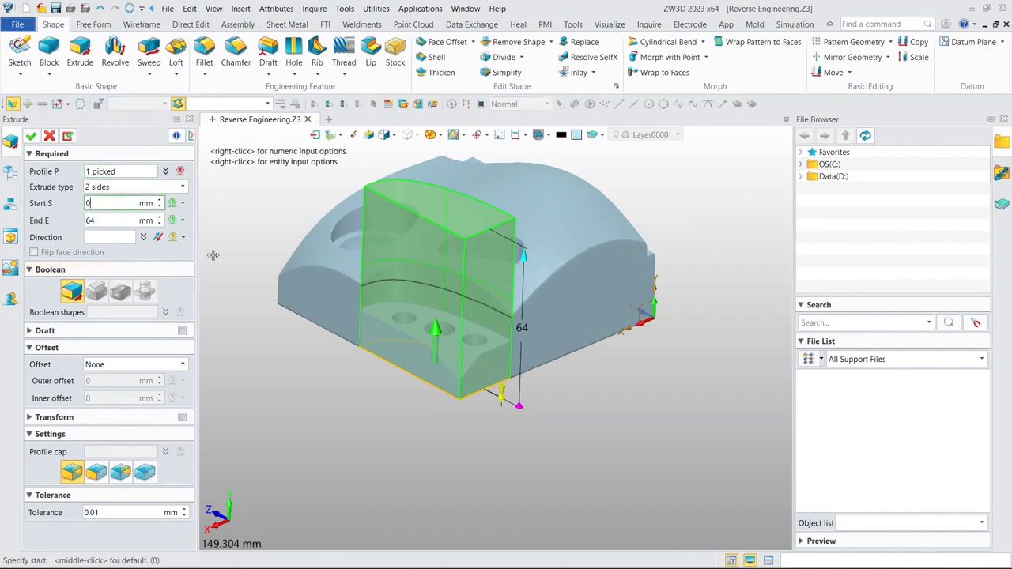
drag(505, 379, 523, 362)
right_click(599, 393)
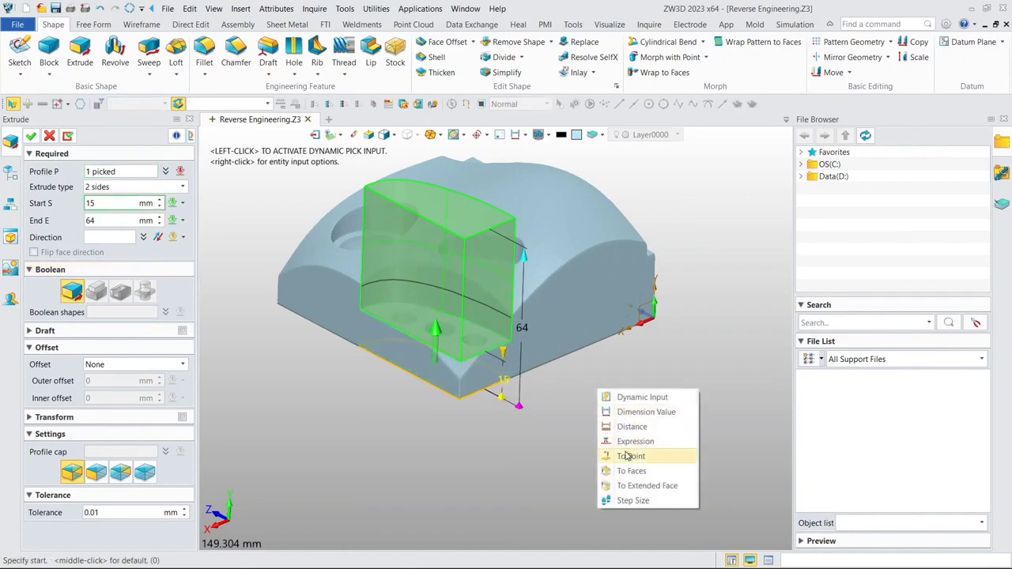
click(628, 452)
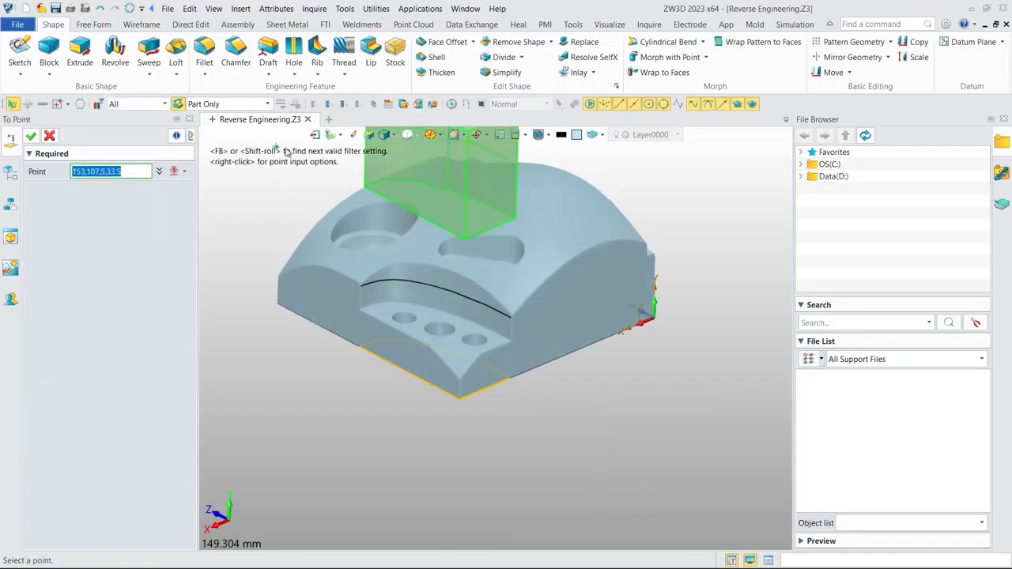
click(392, 136)
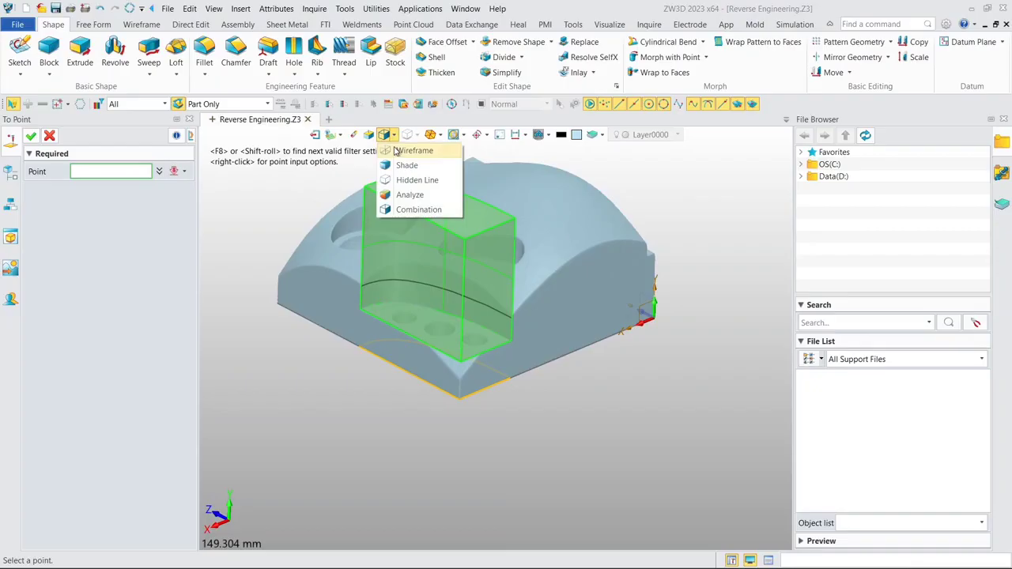
click(395, 150)
- Pick a mesh vertex on the corner step's floor as the start and complete the extrusion with its end at 64 mm
scroll(401, 309, up, 3)
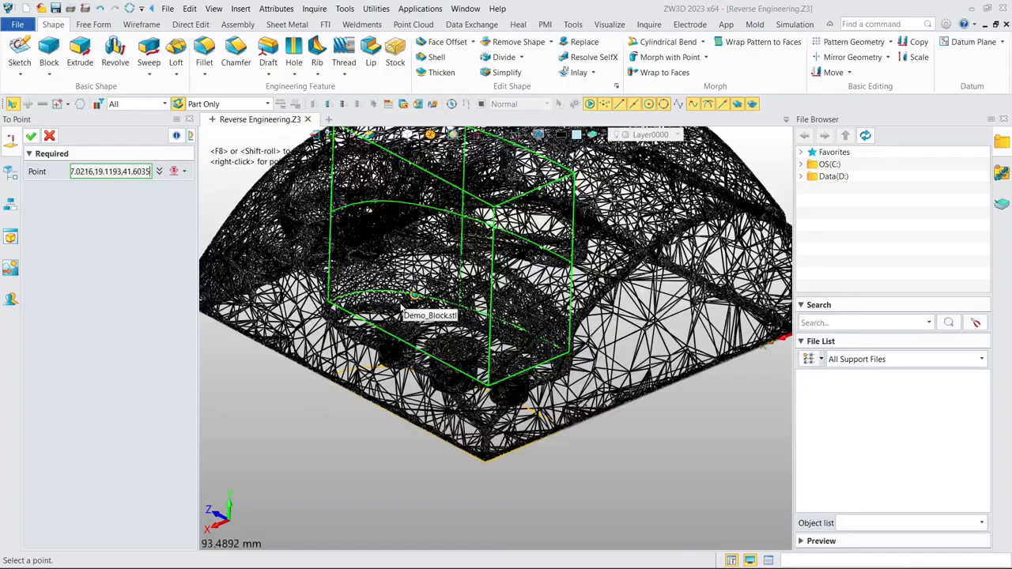
click(393, 316)
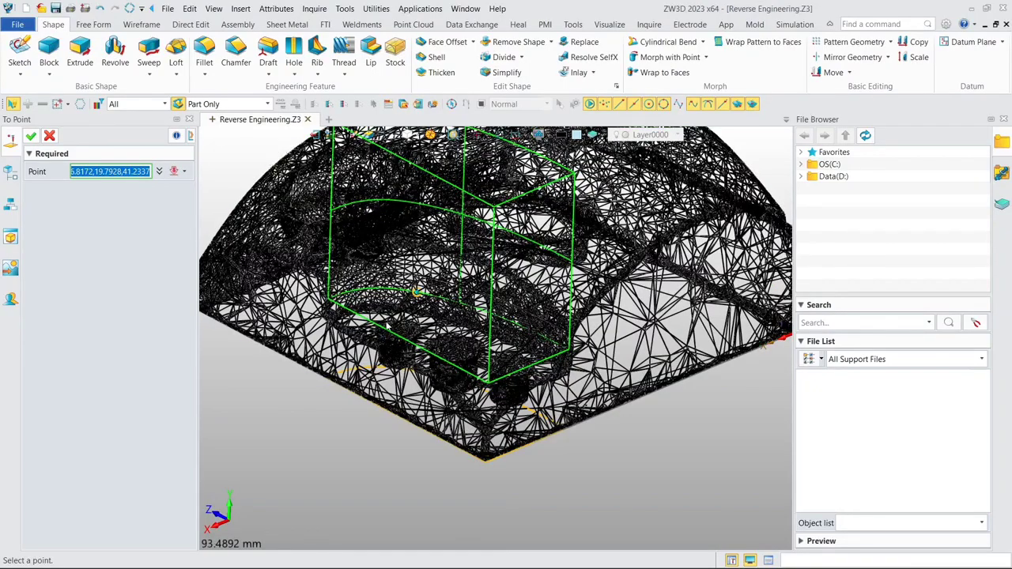
right_drag(386, 321, 383, 327)
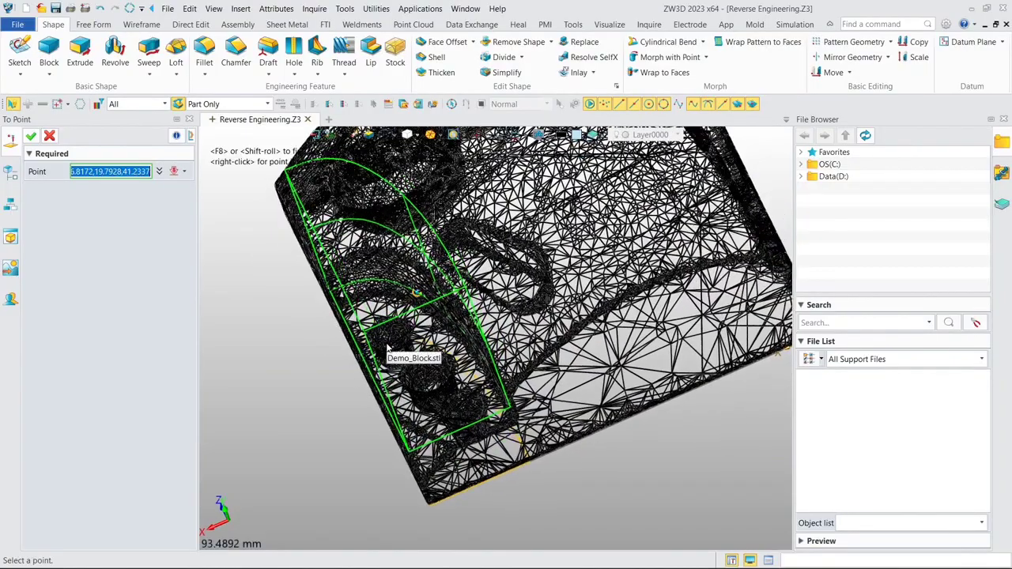
scroll(371, 340, up, 6)
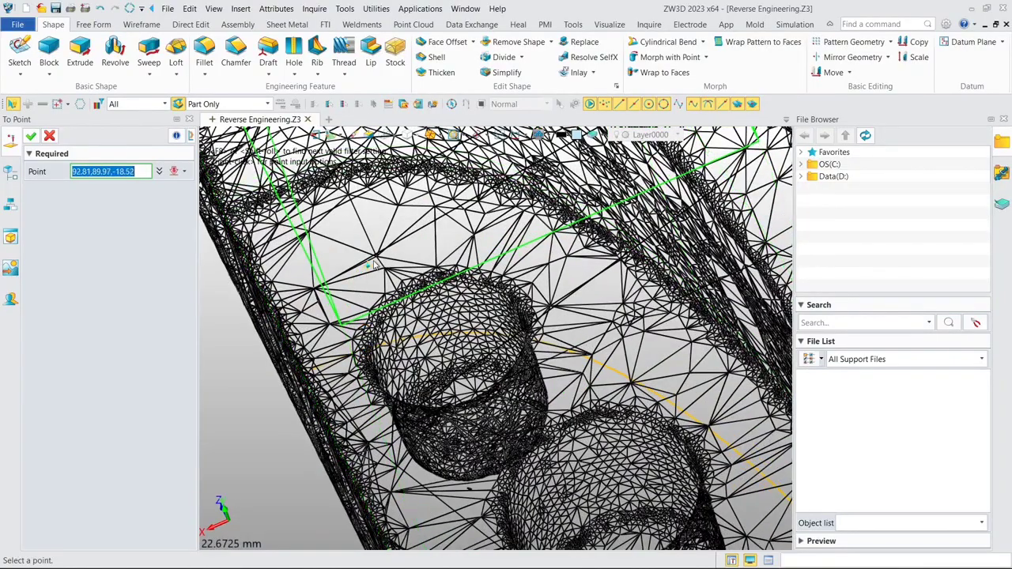
click(376, 265)
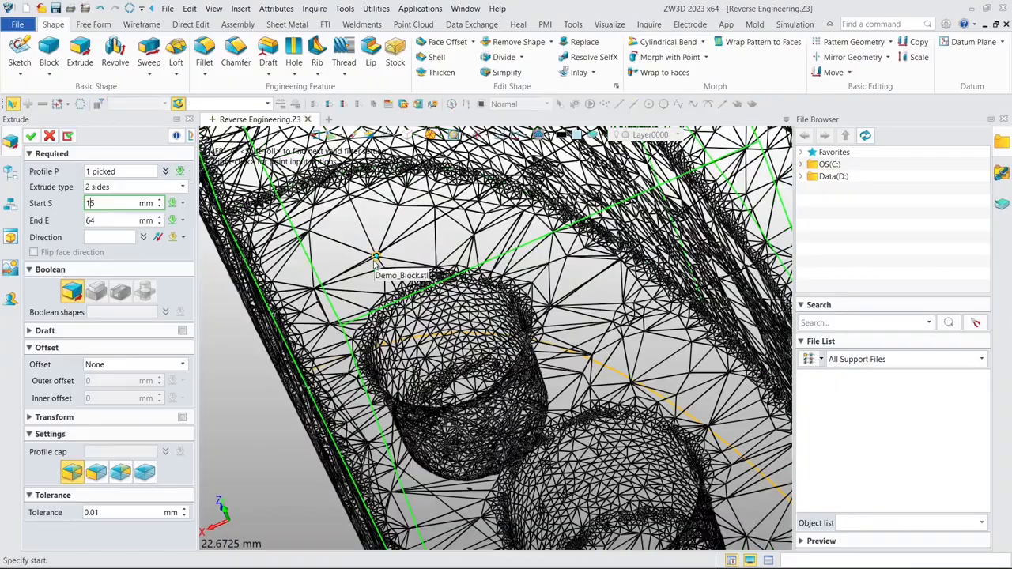
scroll(376, 265, down, 4)
scroll(377, 265, down, 4)
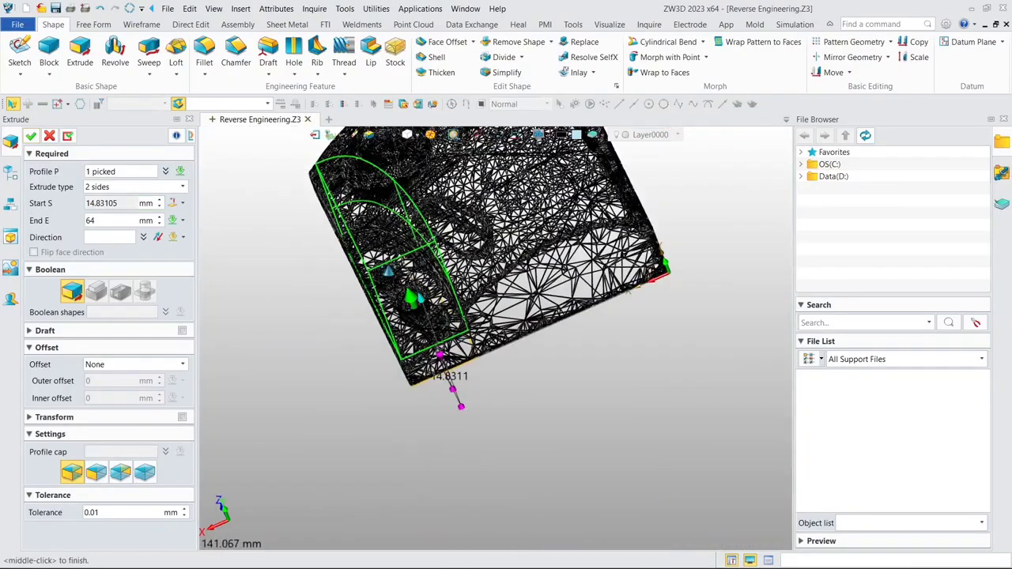
right_drag(407, 300, 431, 246)
middle_drag(439, 259, 442, 289)
scroll(442, 290, down, 1)
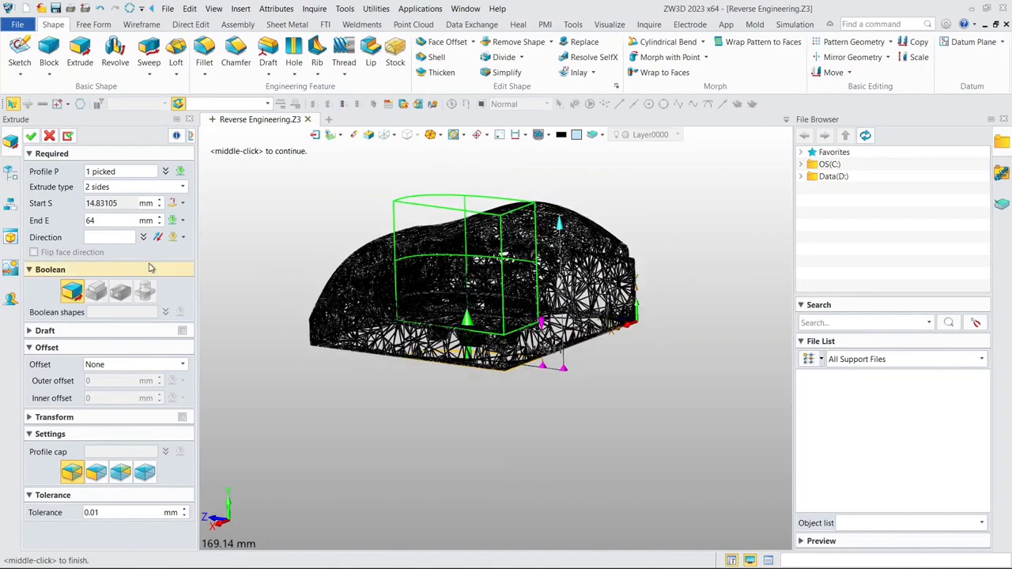
click(30, 137)
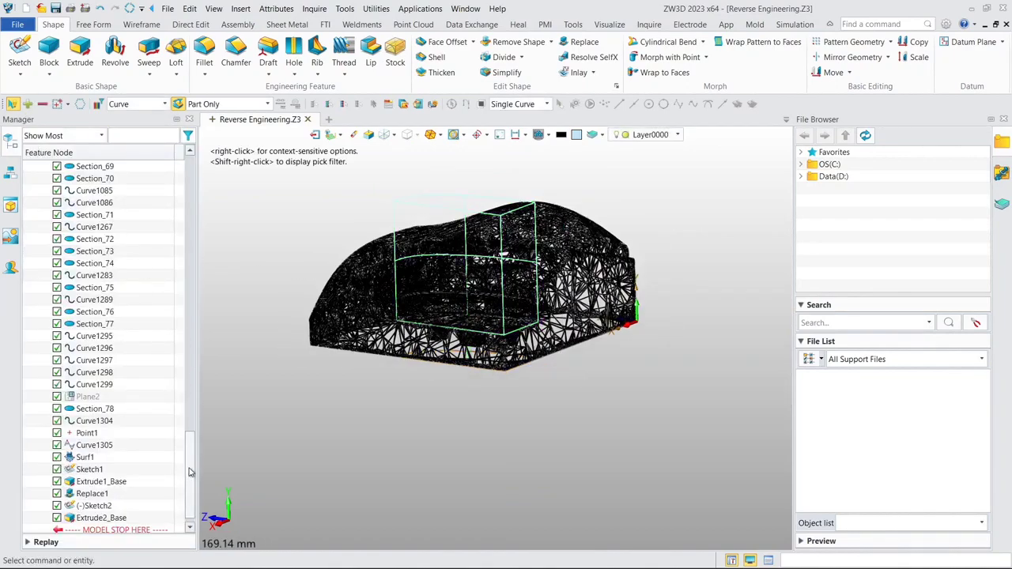
- Switch the model display back to shaded
click(397, 136)
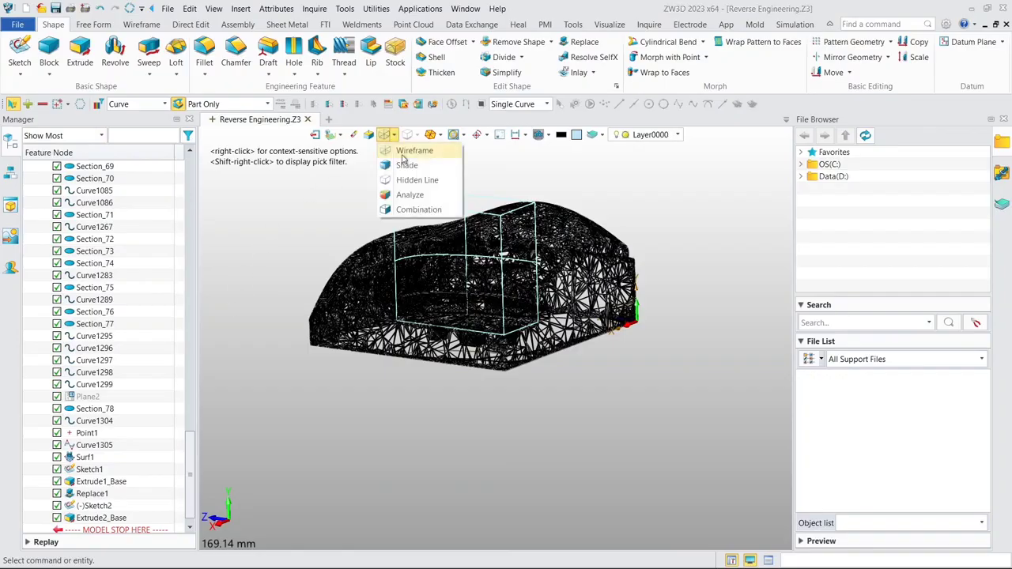
click(404, 174)
right_drag(356, 260, 362, 265)
- Show the S2 (Extrude1_Base) solid and hide the Demo_Block.stl mesh
drag(190, 453, 198, 187)
click(57, 179)
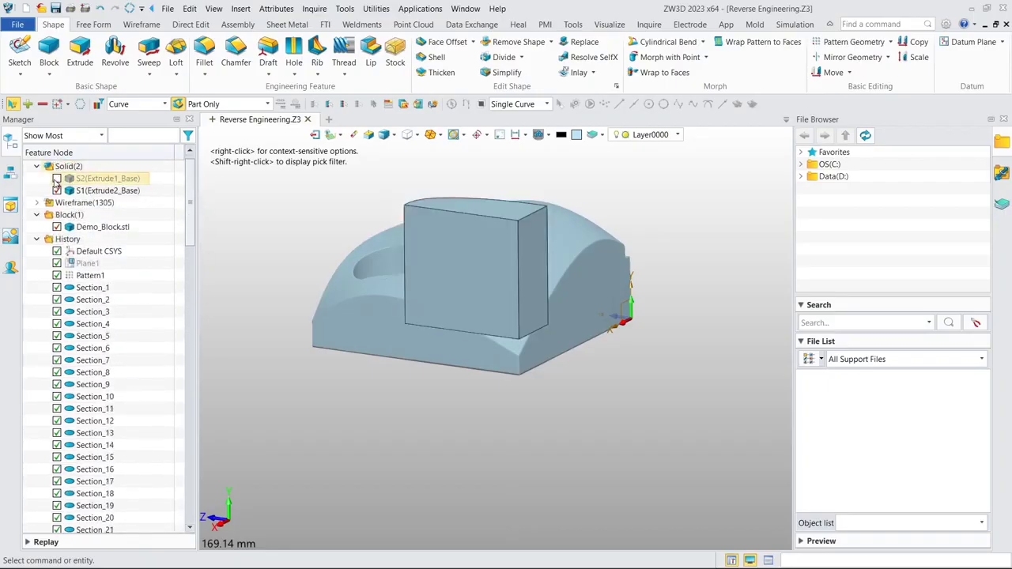
click(57, 179)
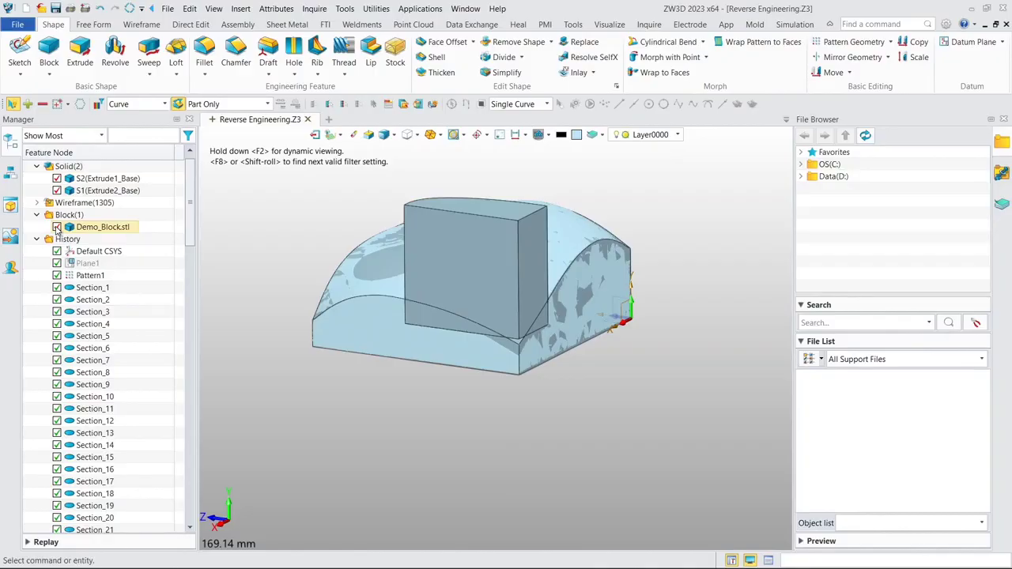
click(57, 227)
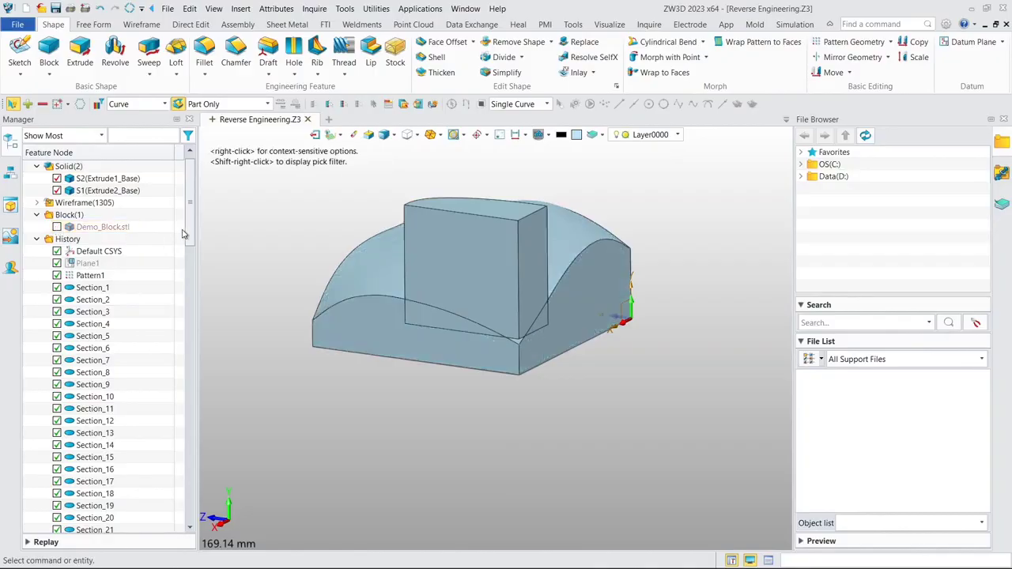
- Redefine Extrude2_Base with the Remove boolean so that it cuts the corner step out of the base solid
drag(190, 231, 174, 356)
scroll(174, 356, down, 10)
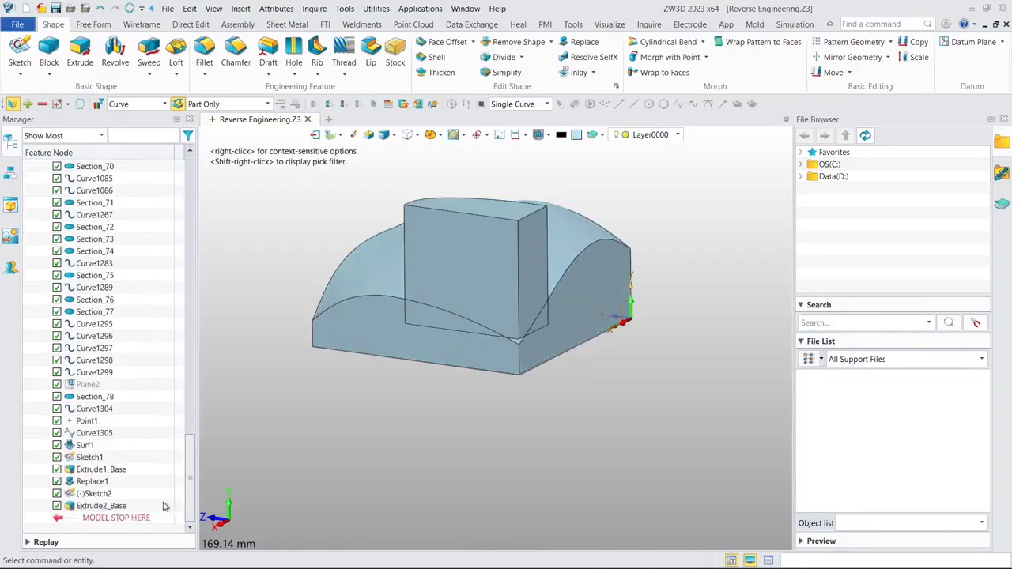
double_click(107, 506)
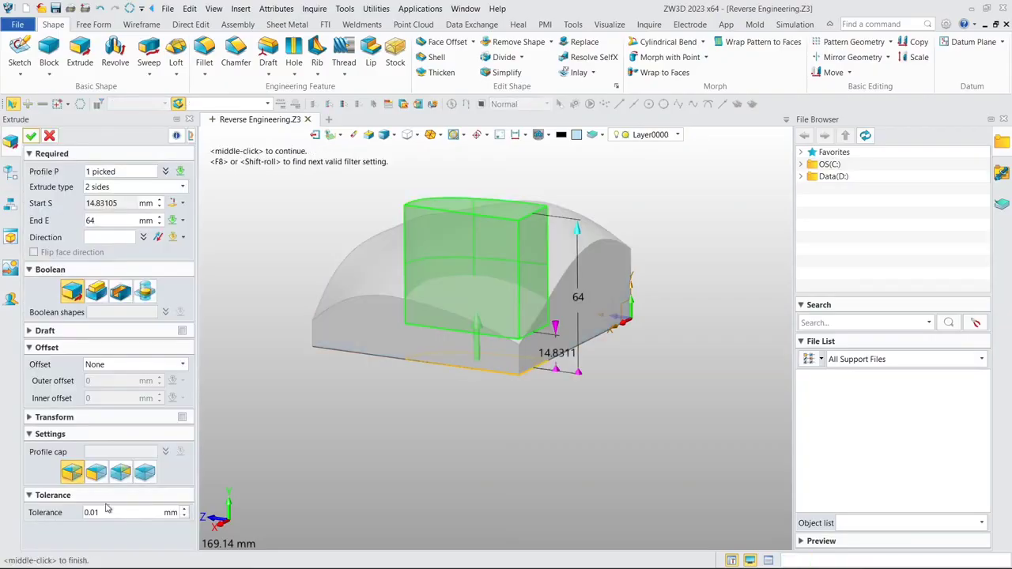
click(121, 292)
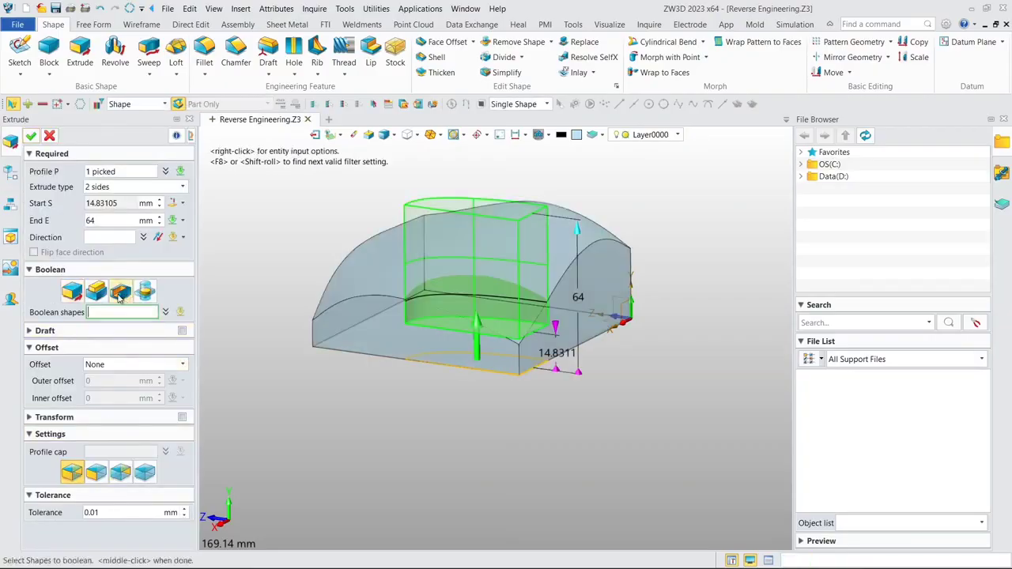
click(30, 138)
middle_drag(502, 274, 454, 298)
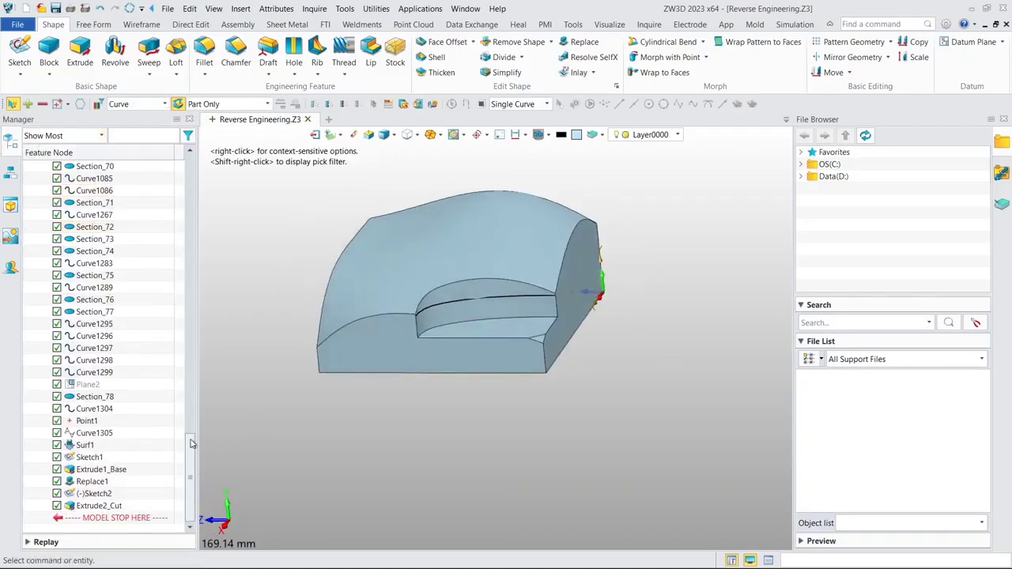
- Hide the S2 (Extrude1_Base) solid and unblank all wireframe entities
drag(190, 443, 189, 207)
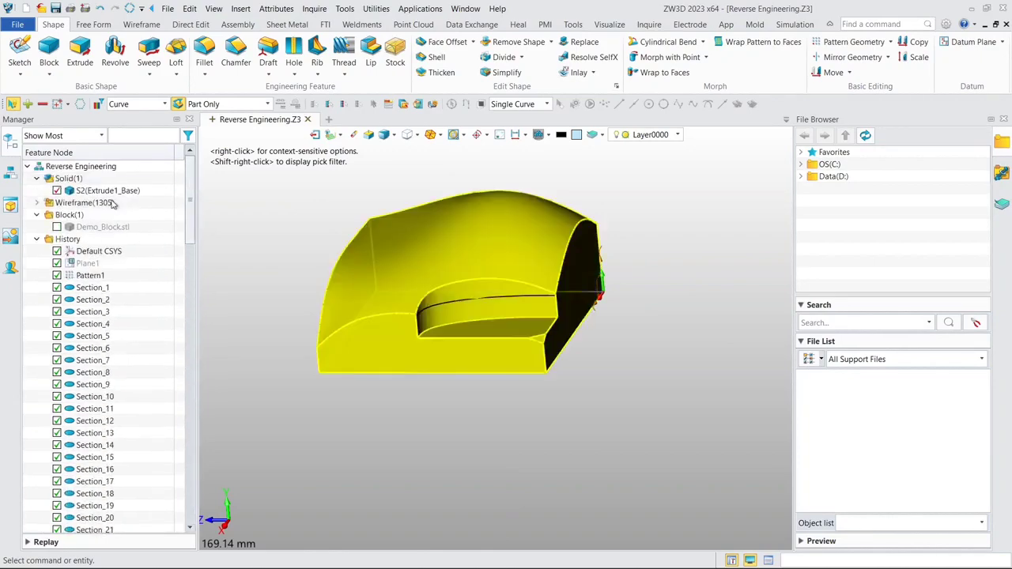
click(56, 190)
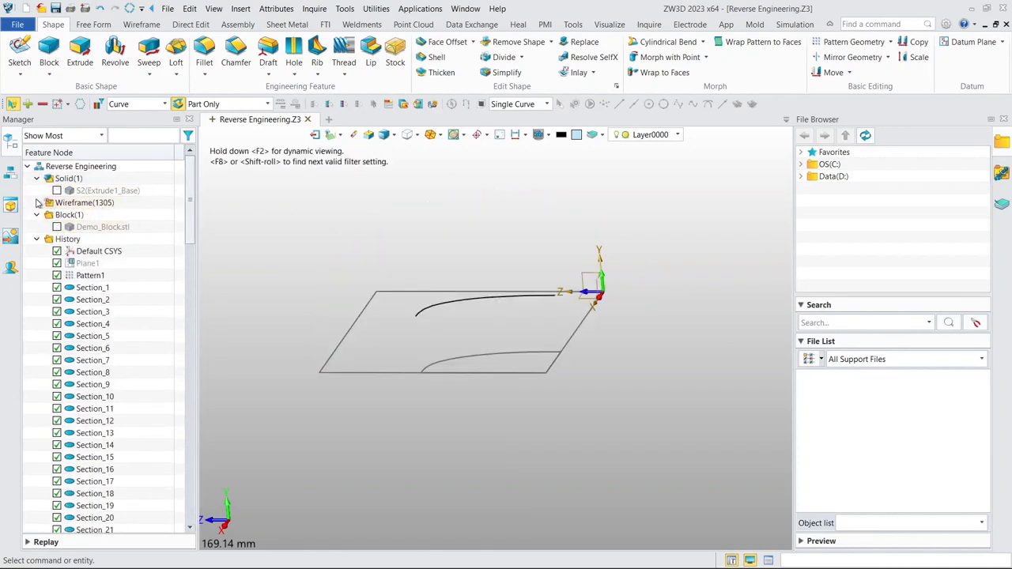
click(36, 203)
right_click(65, 203)
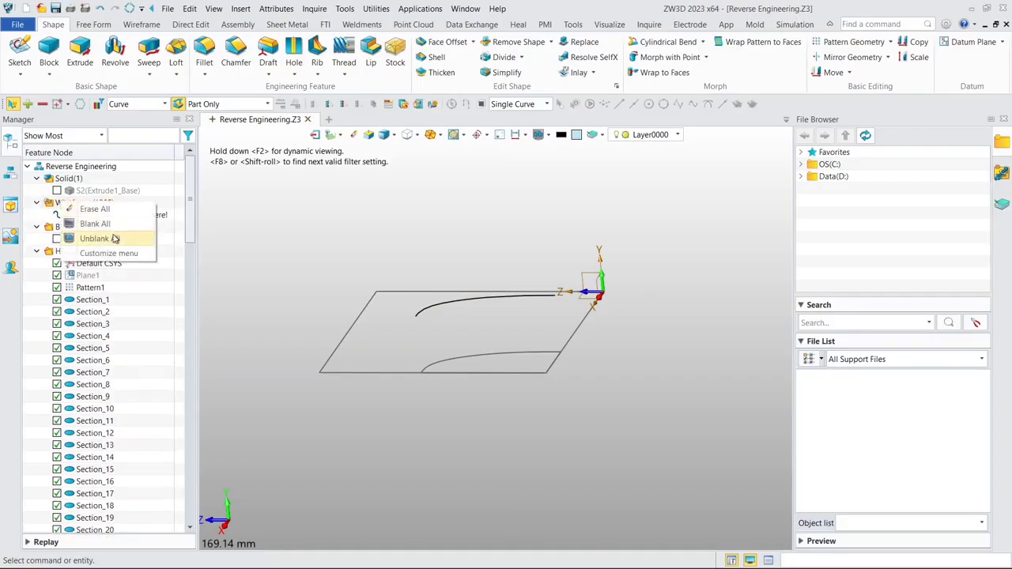
click(100, 238)
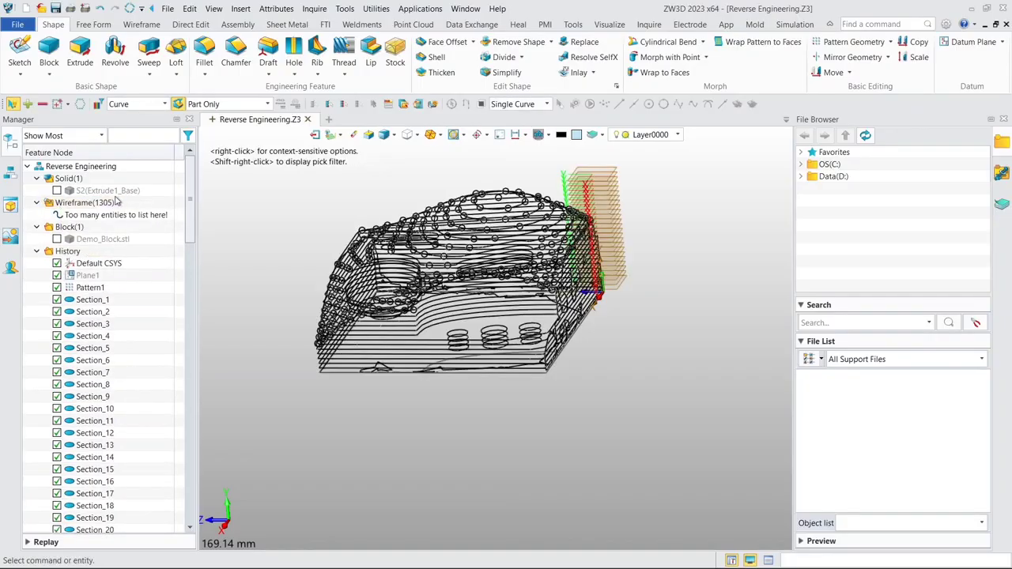
- Isolate the lowest slot-shaped section curve of the elongated pocket with Show Only and keep the others hidden
right_drag(441, 193, 373, 296)
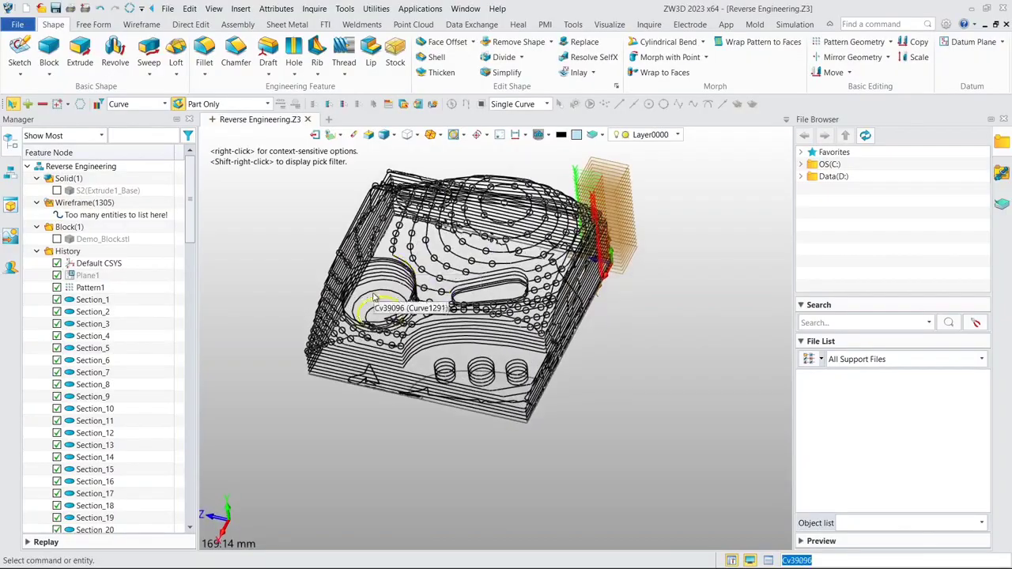
scroll(370, 295, up, 2)
scroll(502, 254, down, 2)
scroll(545, 283, up, 3)
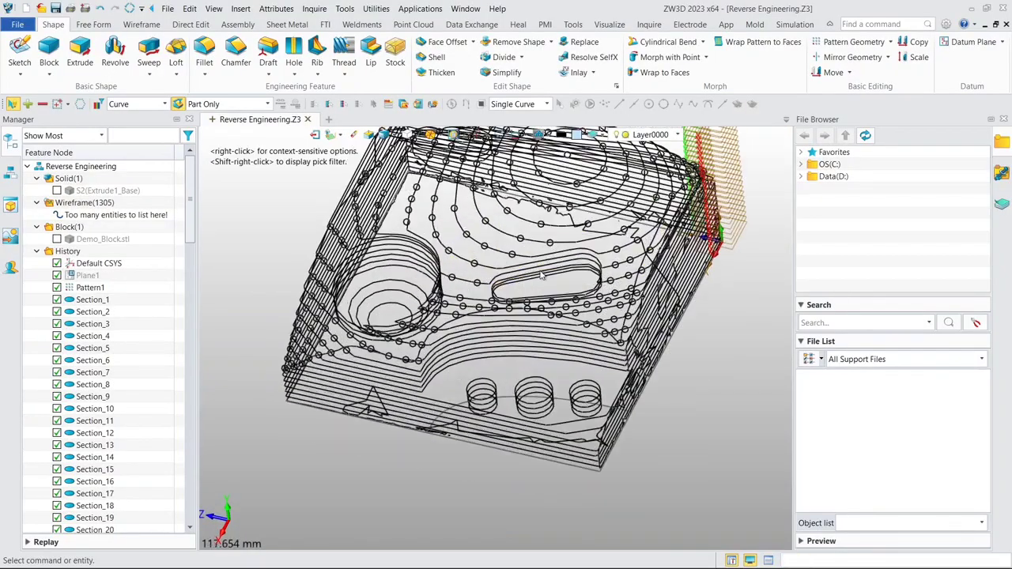
scroll(551, 282, up, 2)
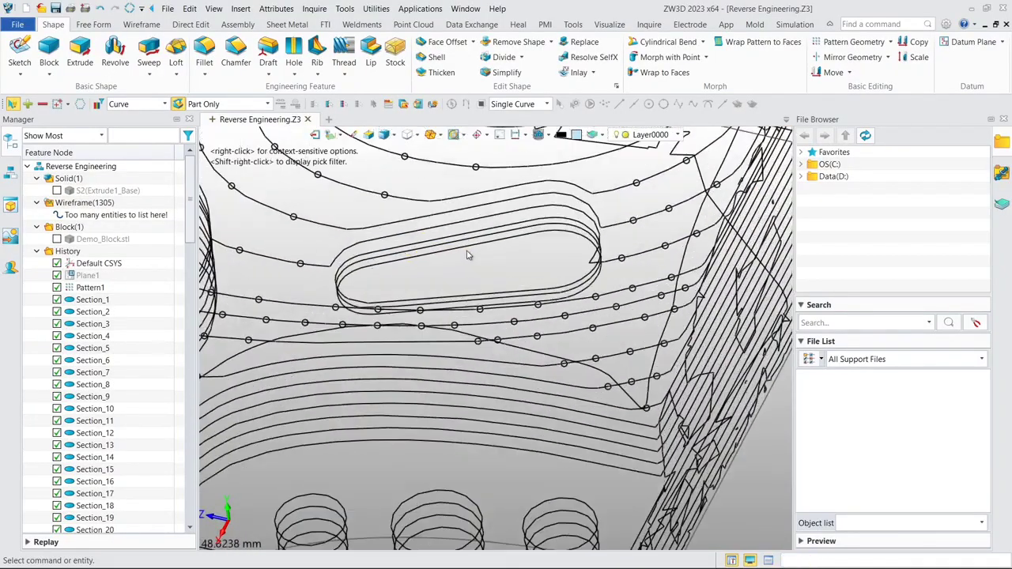
click(389, 268)
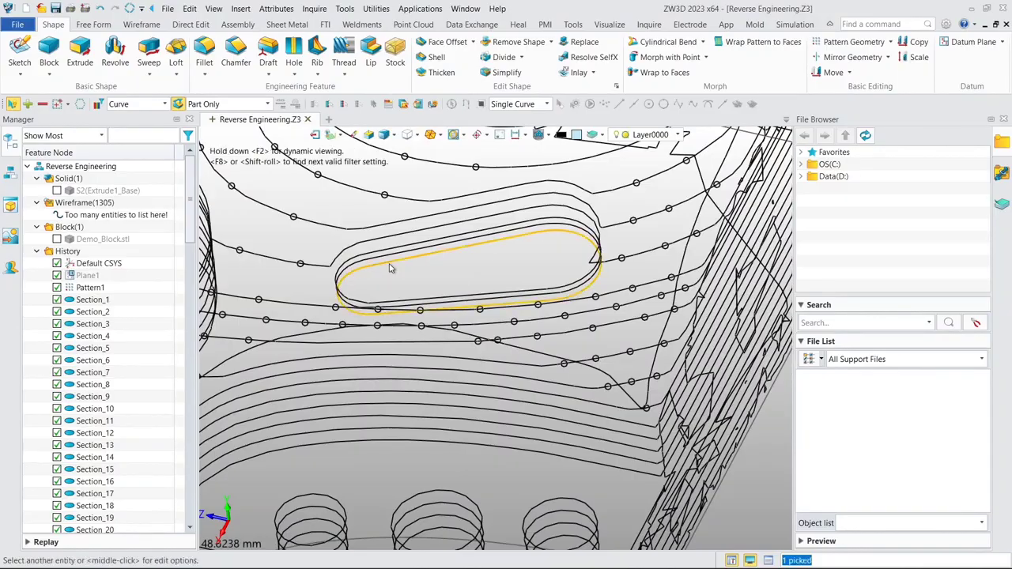
right_click(388, 268)
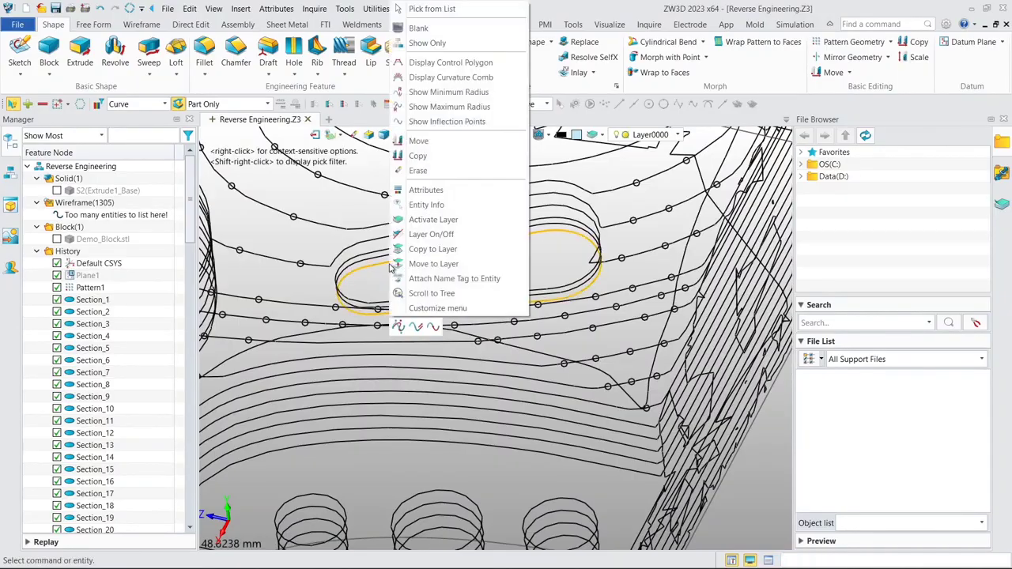
click(420, 45)
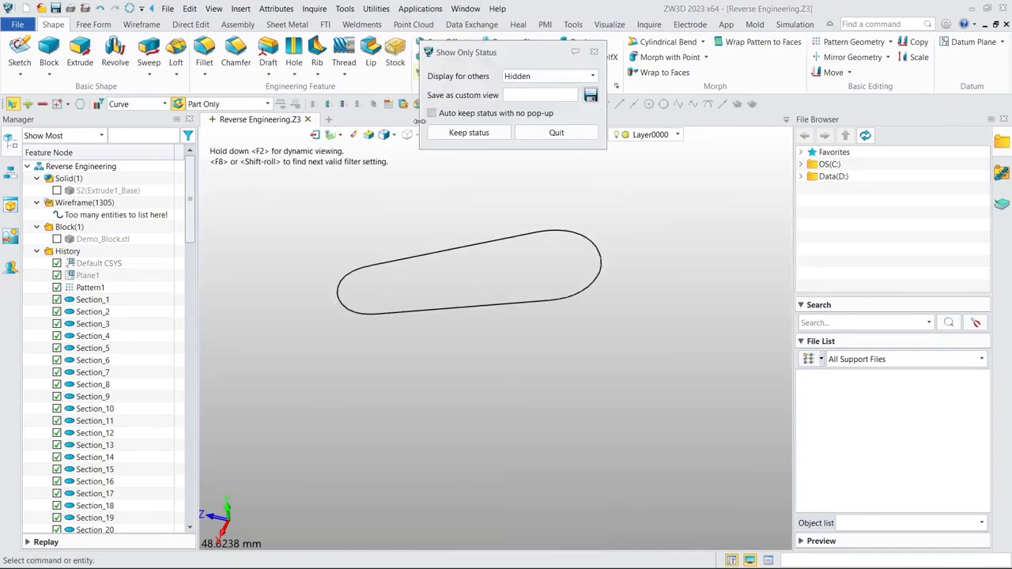
click(459, 133)
- Unblank the Default CSYS and start a new sketch on its XZ plane
scroll(174, 272, down, 1)
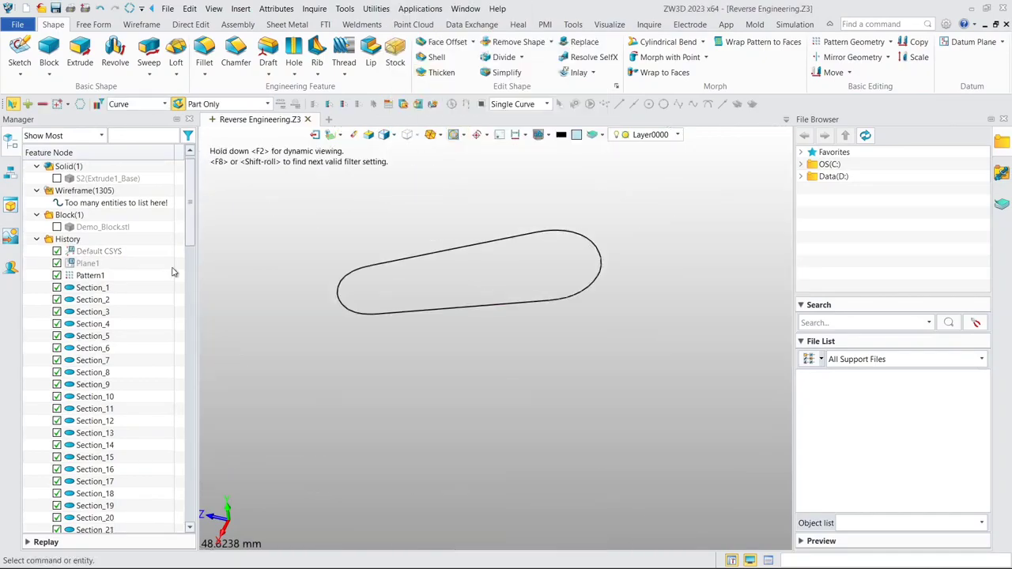
right_click(107, 250)
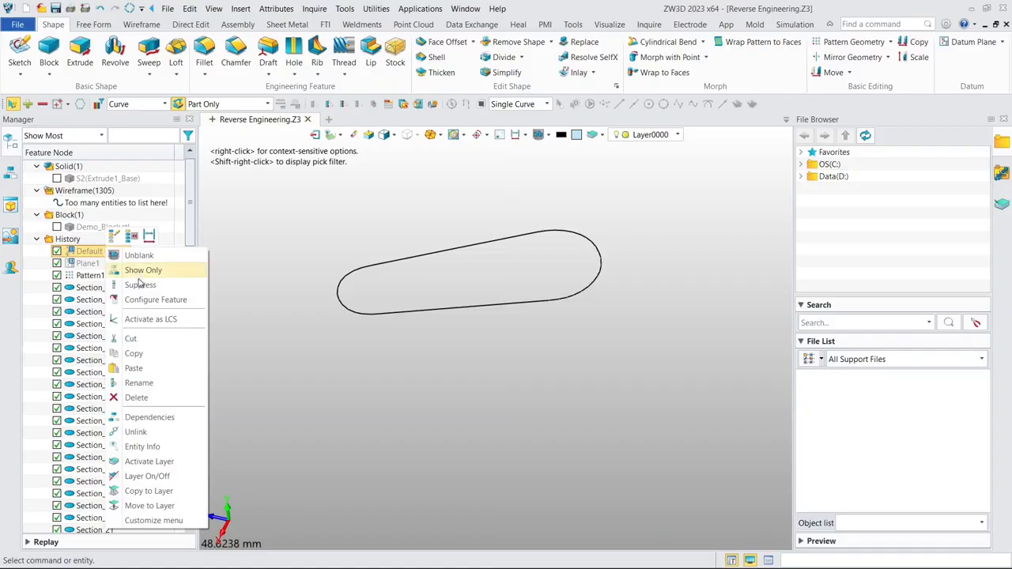
click(133, 259)
drag(189, 230, 185, 511)
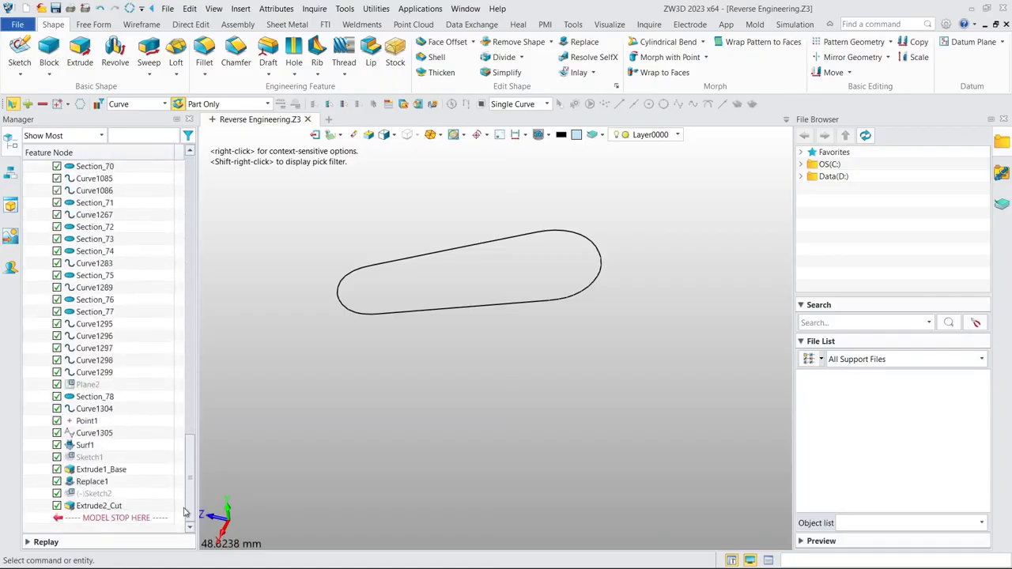
scroll(322, 343, down, 6)
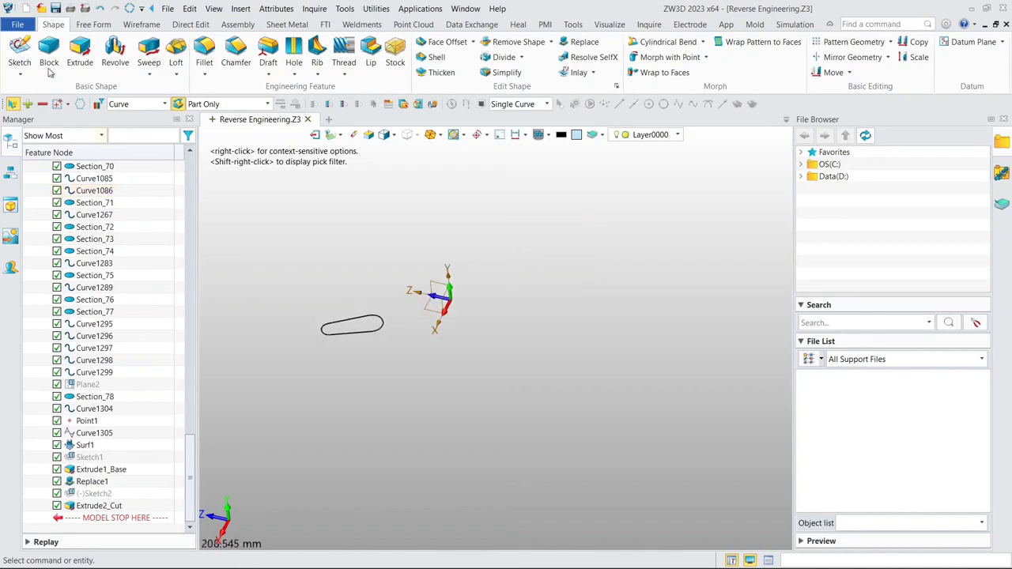
click(20, 49)
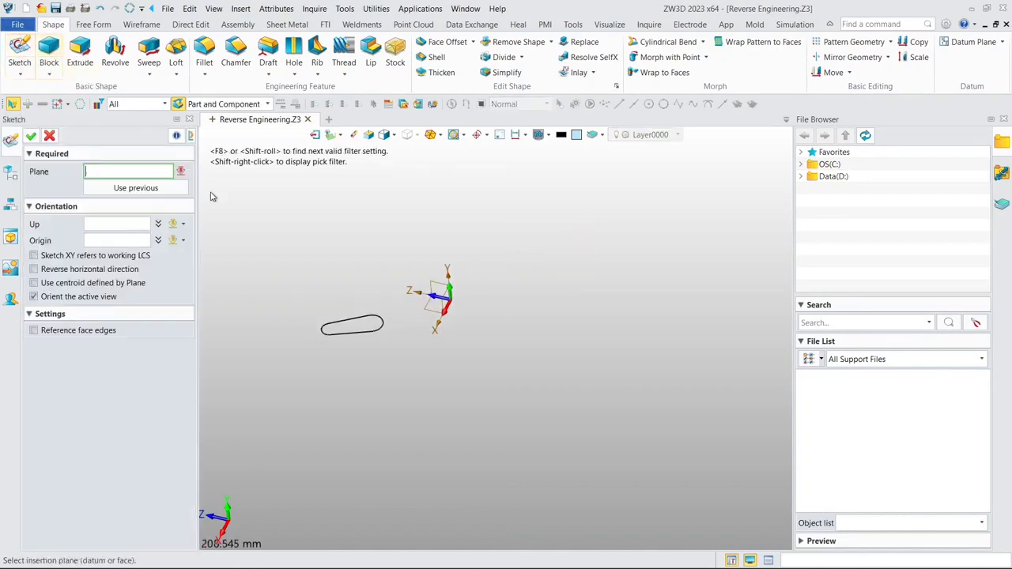
click(417, 305)
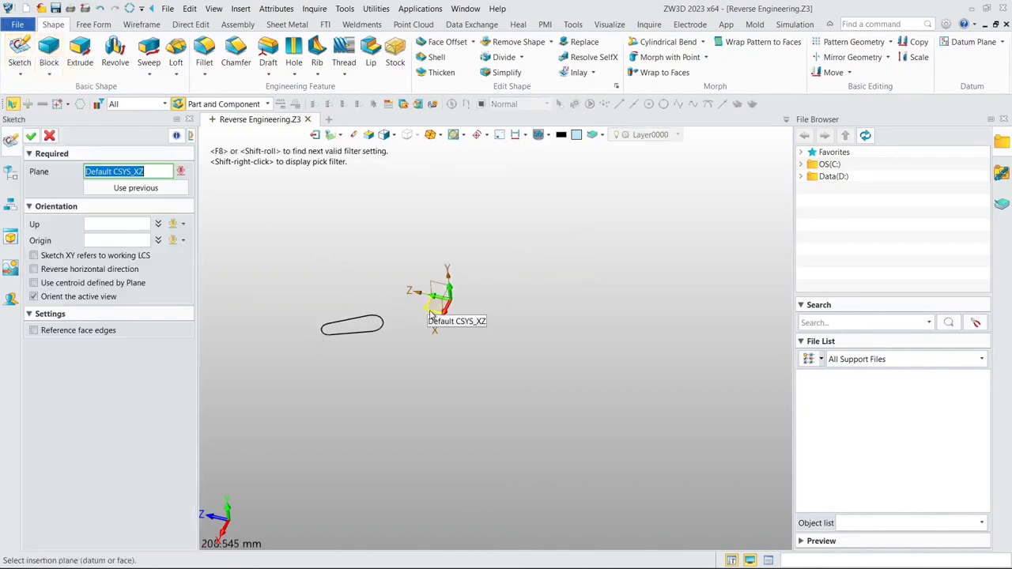
click(29, 136)
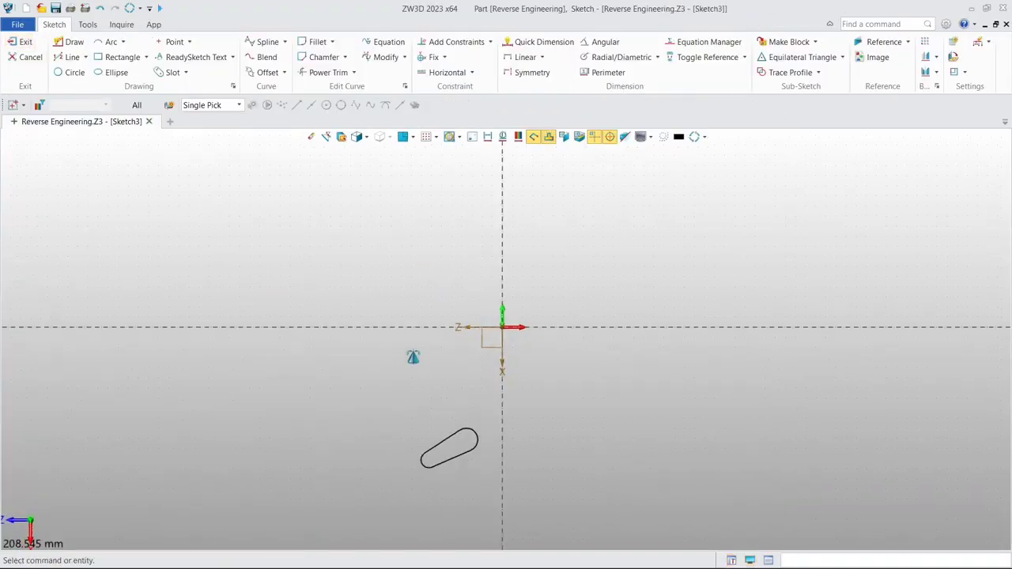
- Sketch a three-point circle about 7.91 mm in diameter along the small rounded end of the slot curve
scroll(419, 313, up, 3)
middle_drag(420, 312, 406, 241)
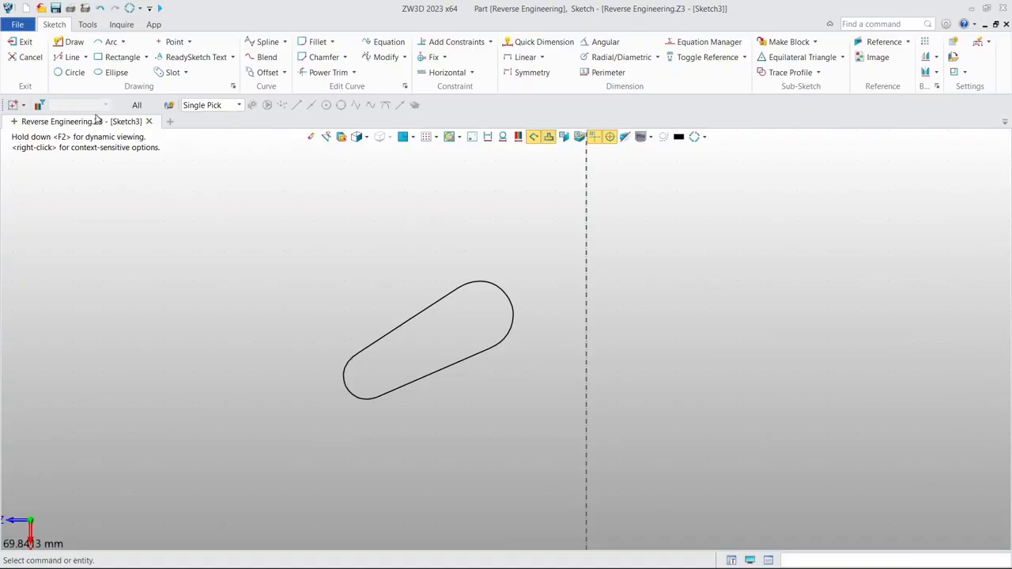
click(69, 75)
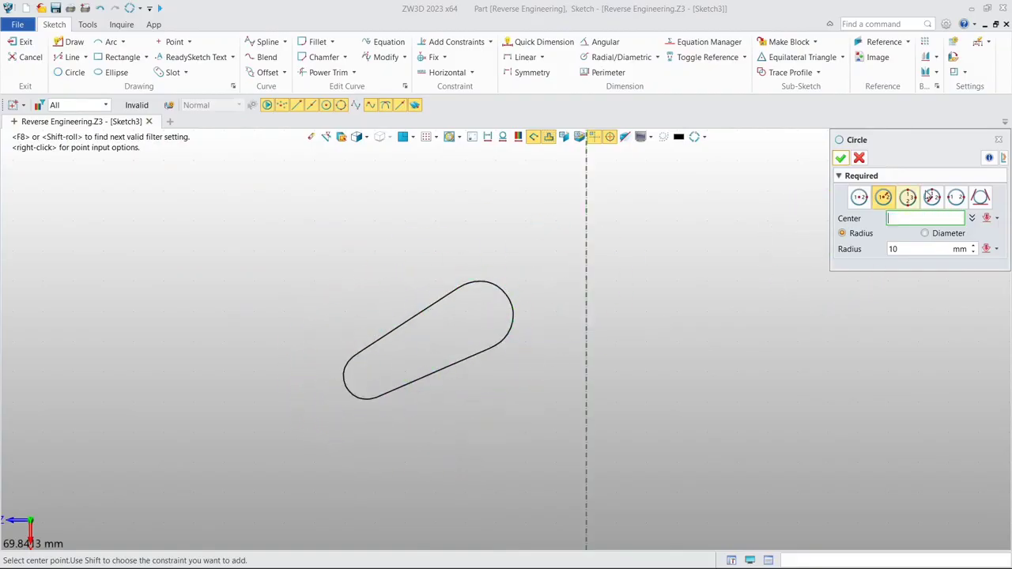
click(907, 199)
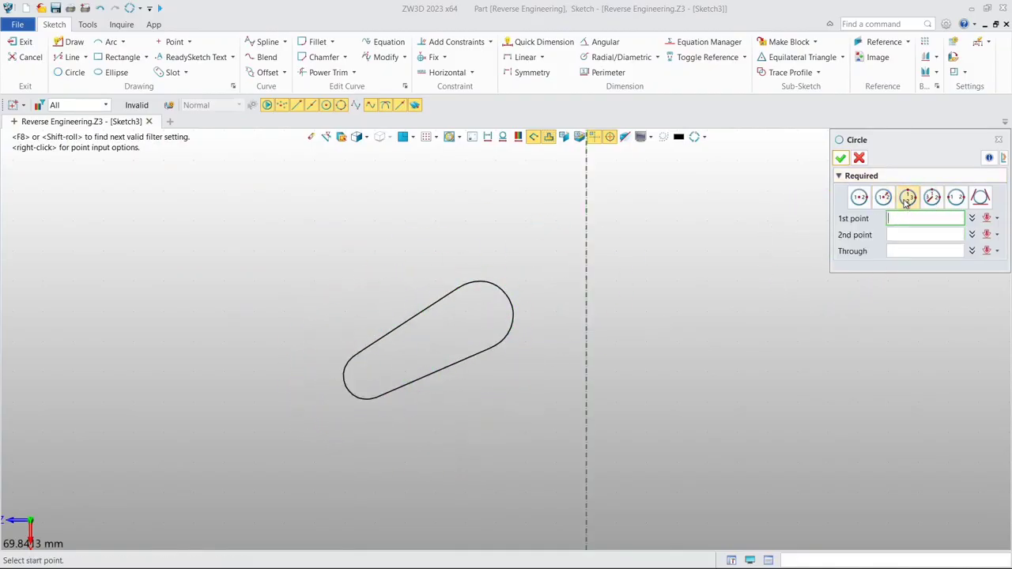
scroll(332, 414, up, 3)
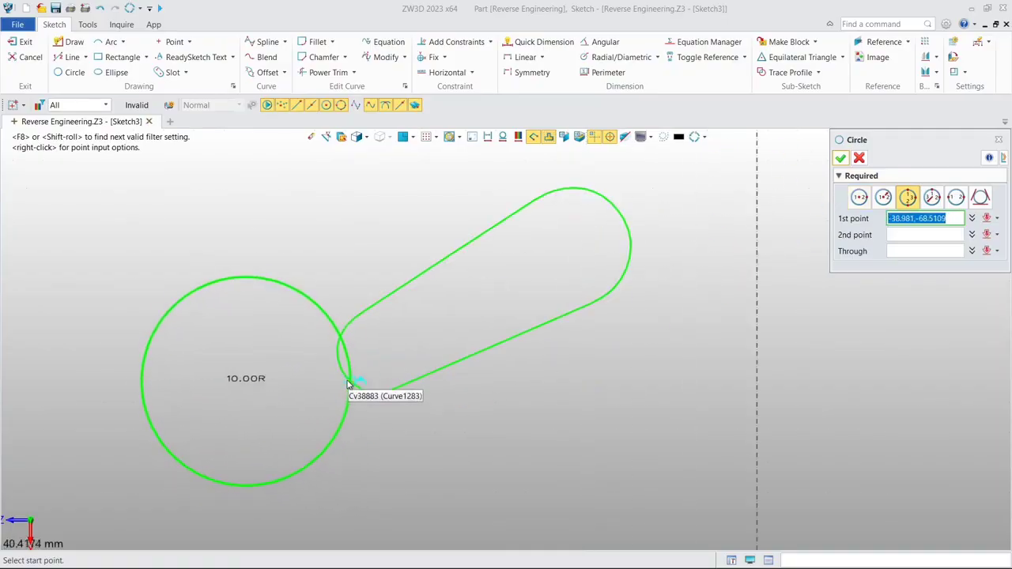
scroll(373, 402, down, 2)
click(367, 394)
click(341, 371)
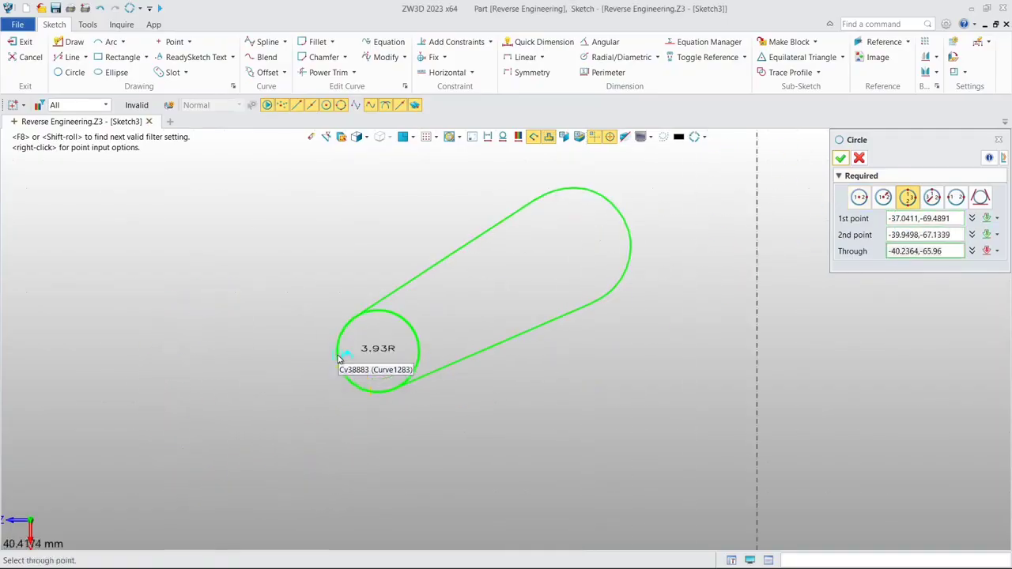
click(338, 356)
- Sketch a second three-point circle about 11.27 mm in diameter along the large rounded end of the slot curve
right_drag(432, 335, 287, 402)
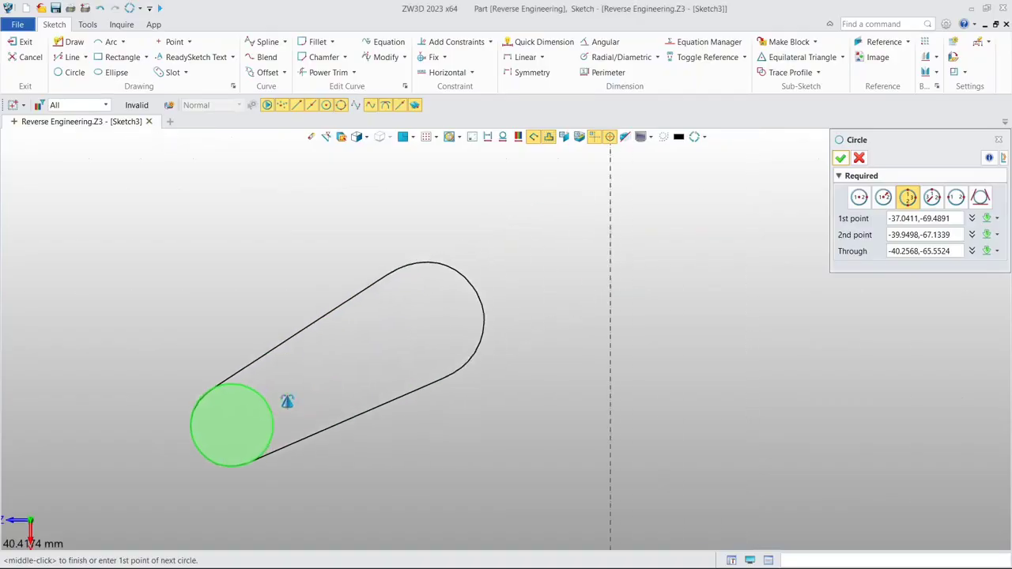
click(417, 267)
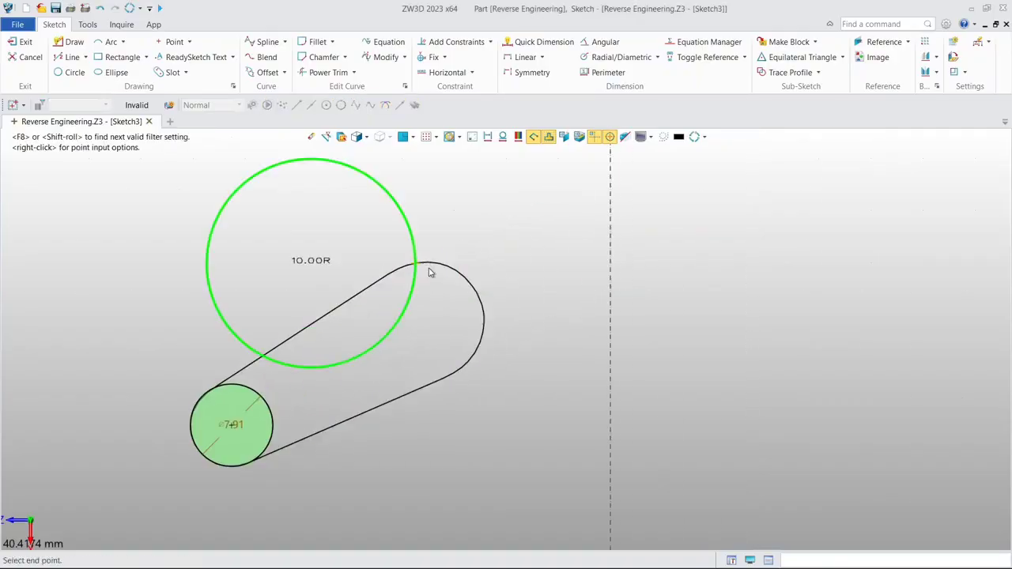
click(472, 358)
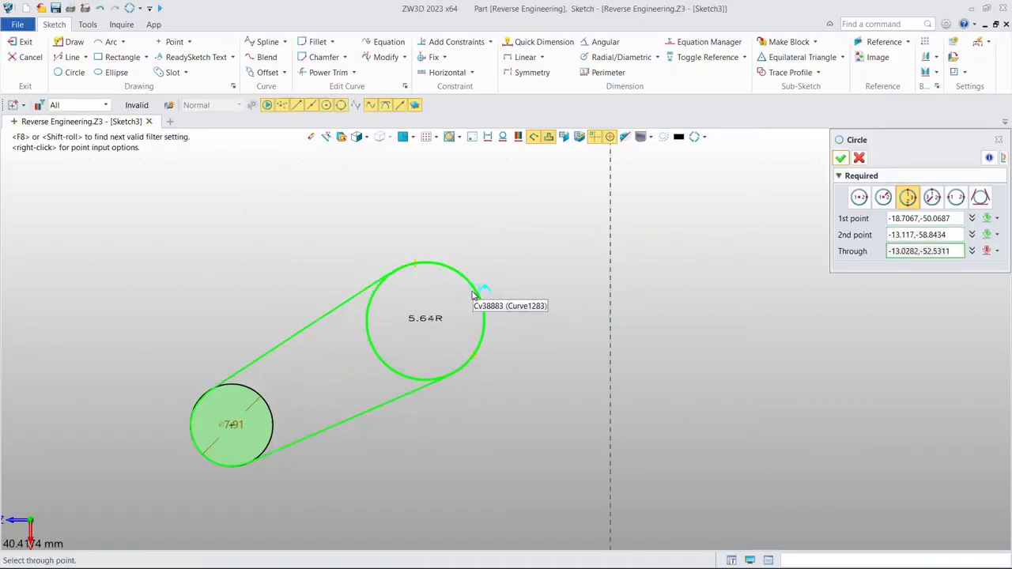
click(475, 291)
click(840, 158)
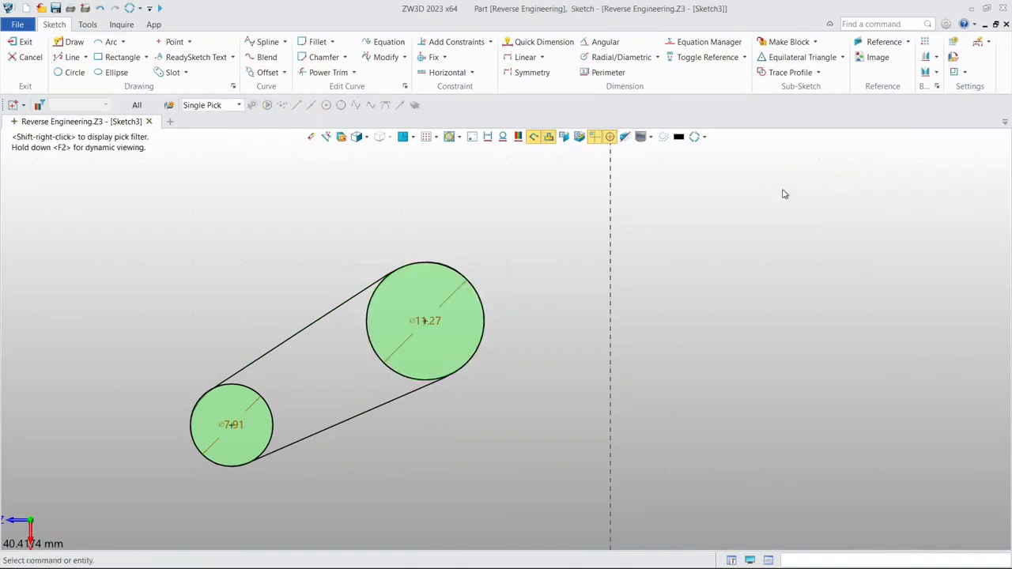
- Draw a slot with a 10 mm radius from the small circle's center to the large circle's center
scroll(486, 278, down, 2)
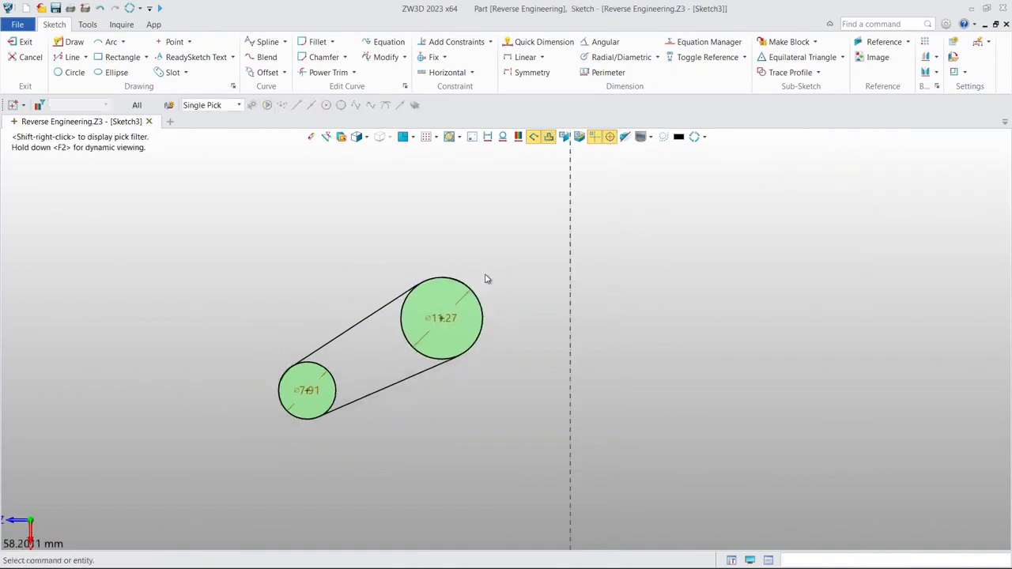
click(167, 72)
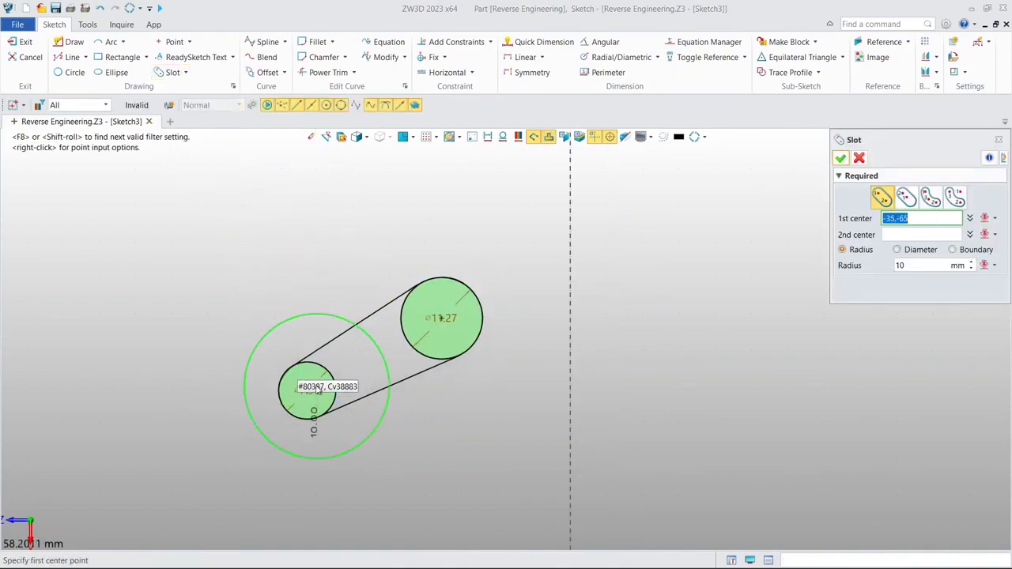
scroll(304, 389, up, 2)
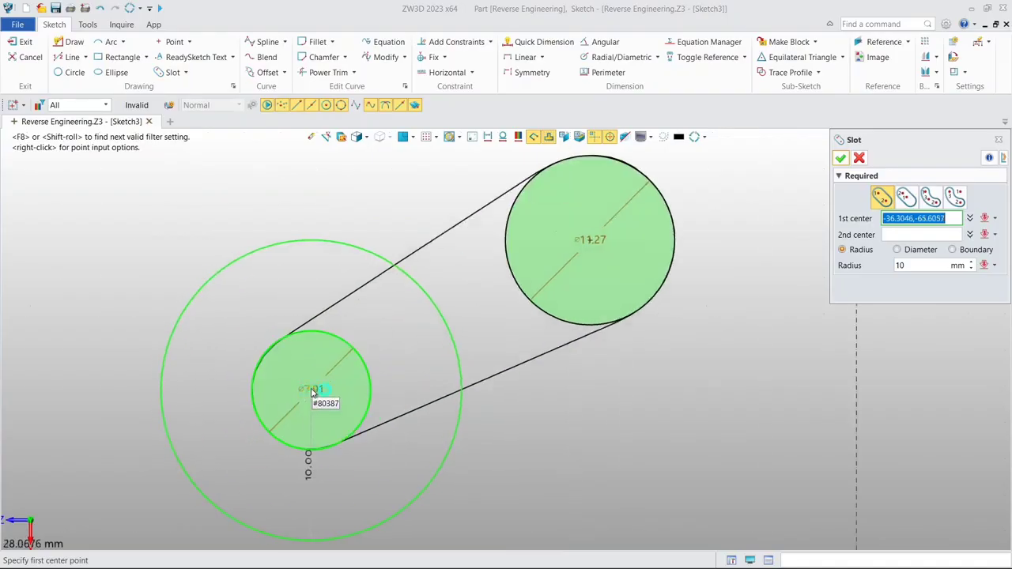
click(311, 392)
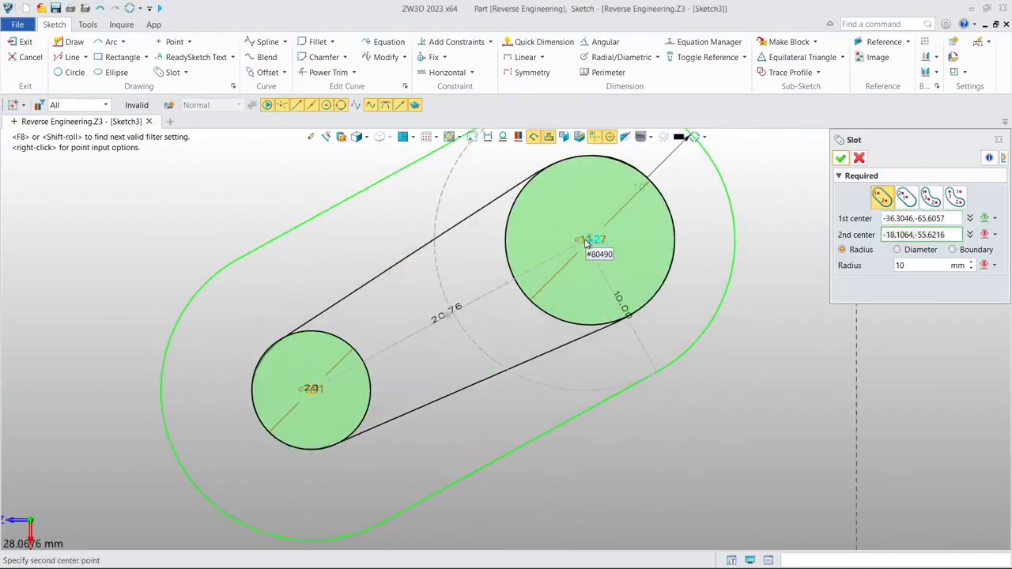
click(594, 243)
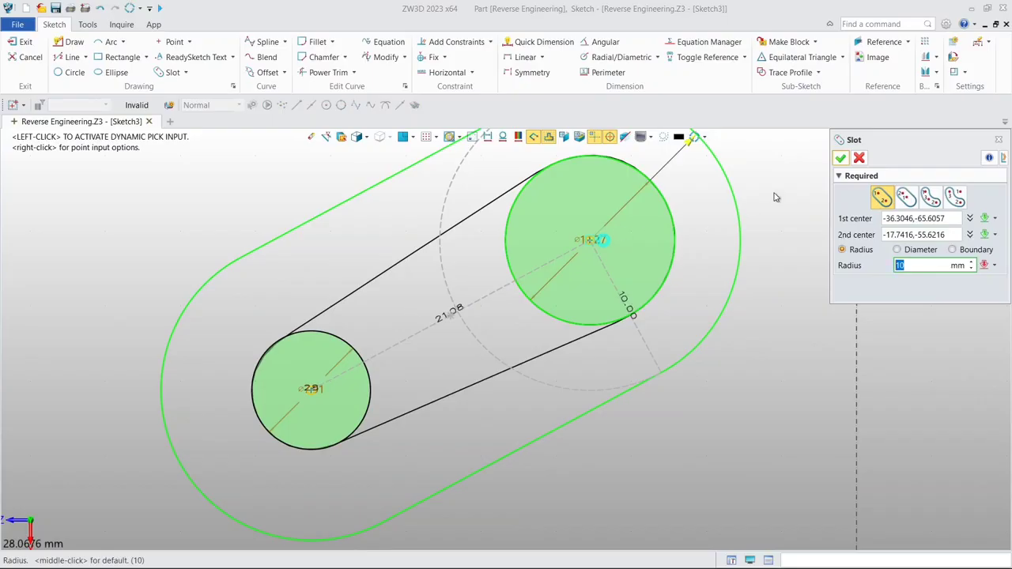
click(840, 158)
click(313, 409)
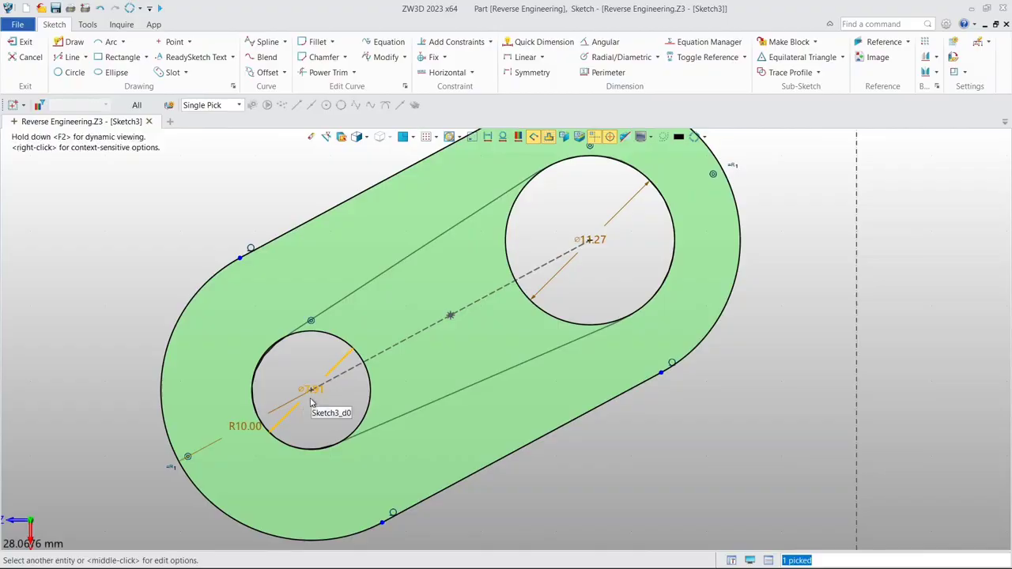
middle_click(311, 403)
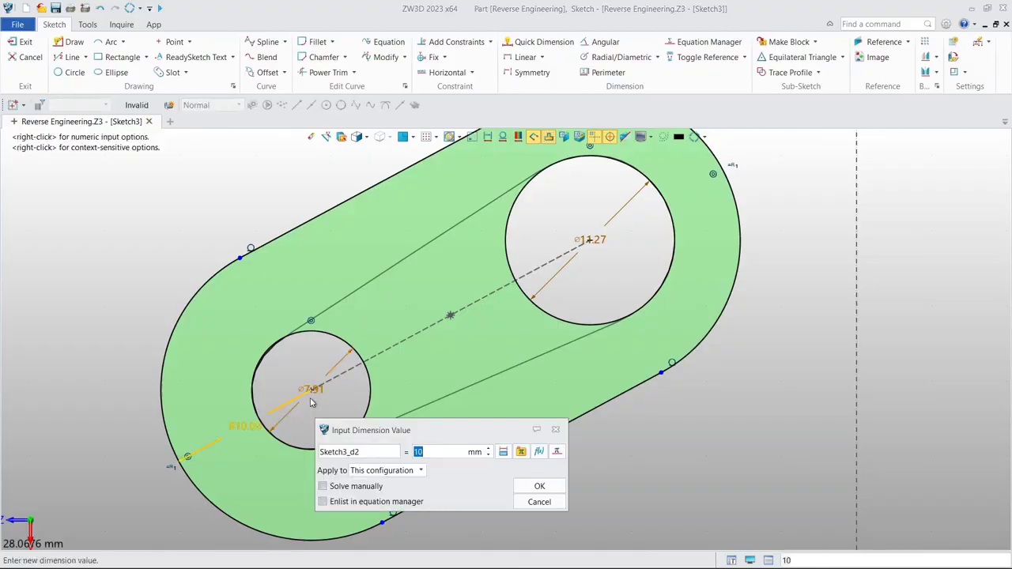
click(556, 429)
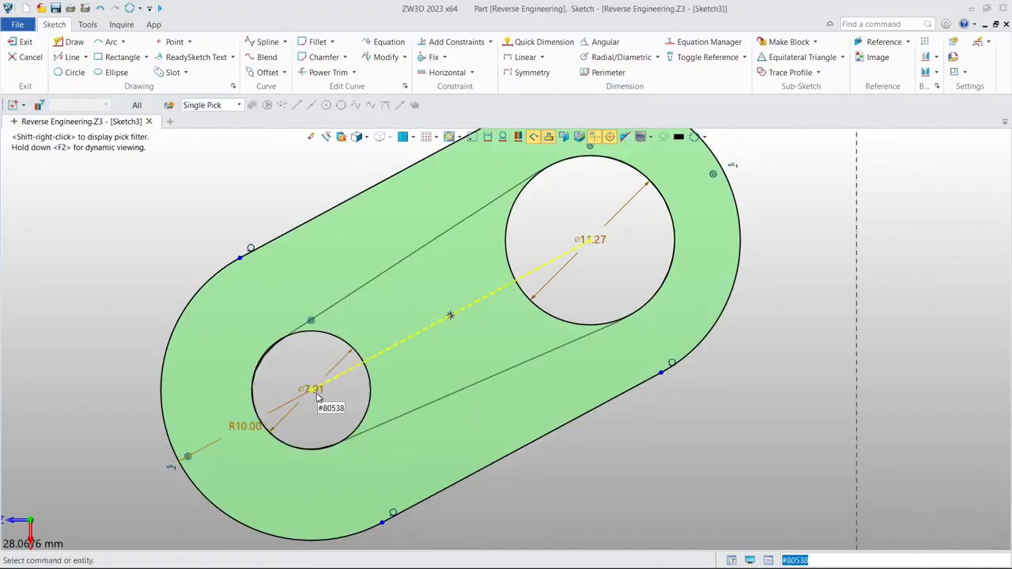
- Delete the small end circle and set the slot's radius to half that circle's diameter, 7.905088/2 mm
double_click(303, 388)
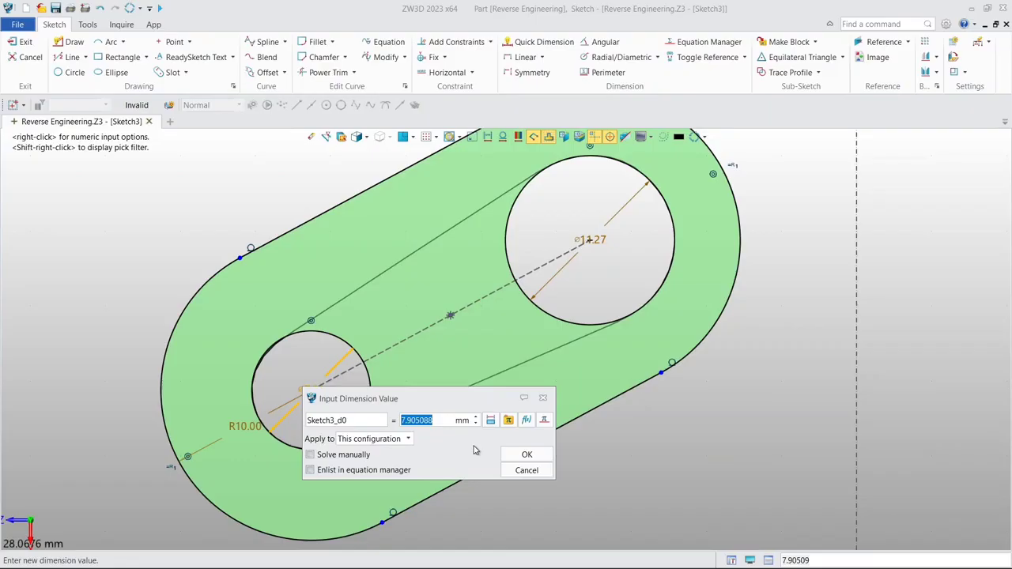
click(521, 454)
click(366, 426)
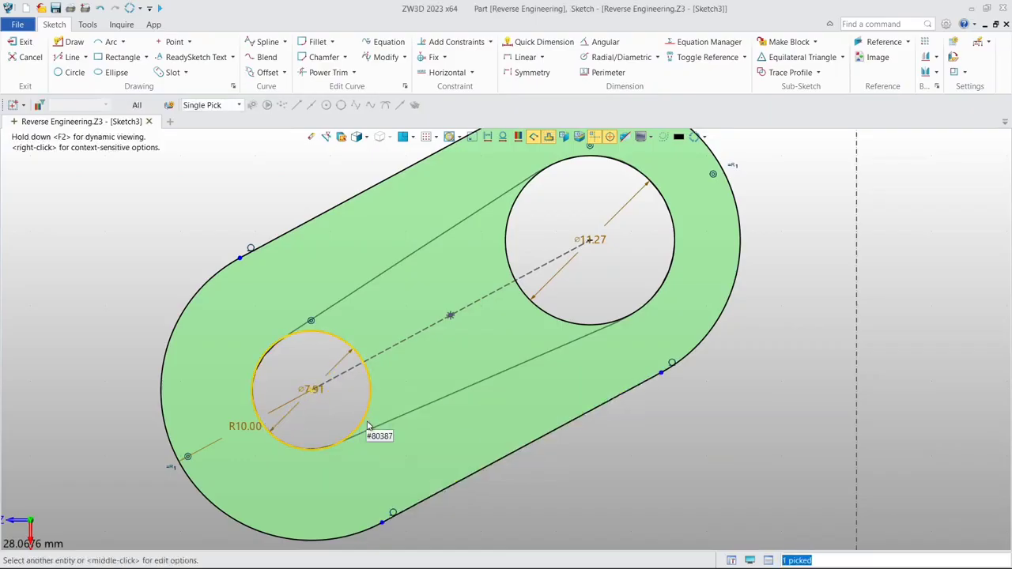
key(Delete)
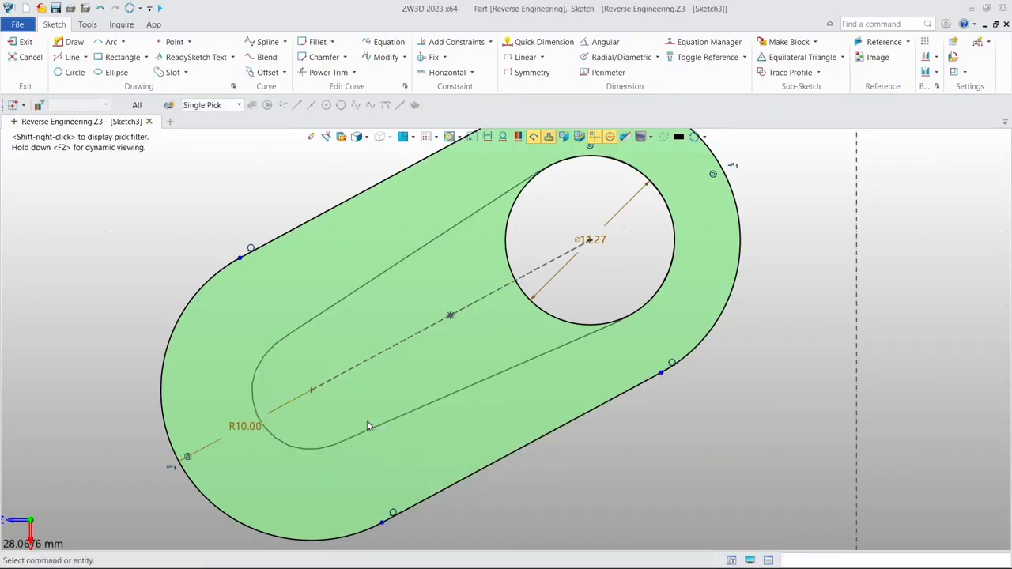
double_click(247, 426)
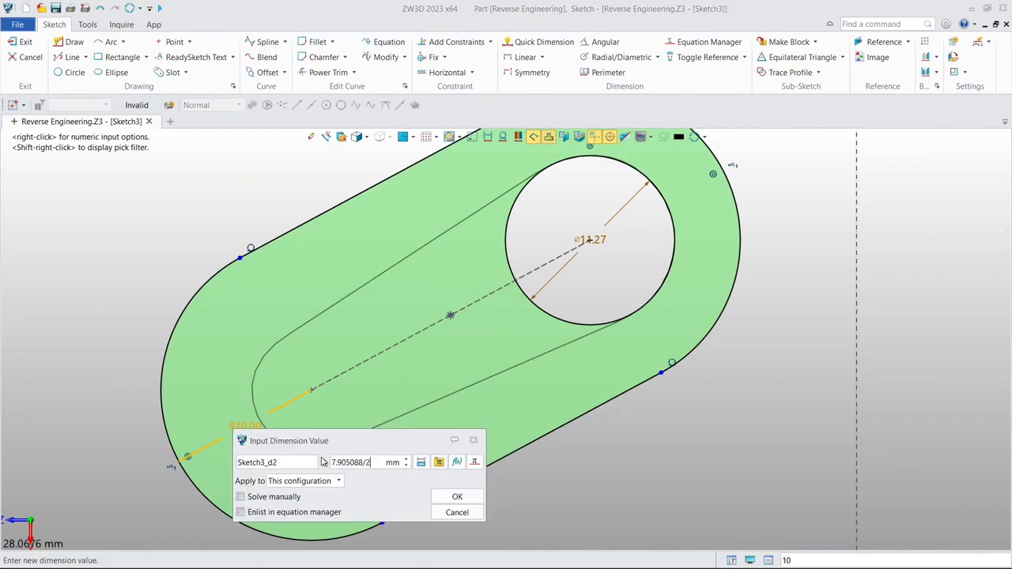
click(458, 497)
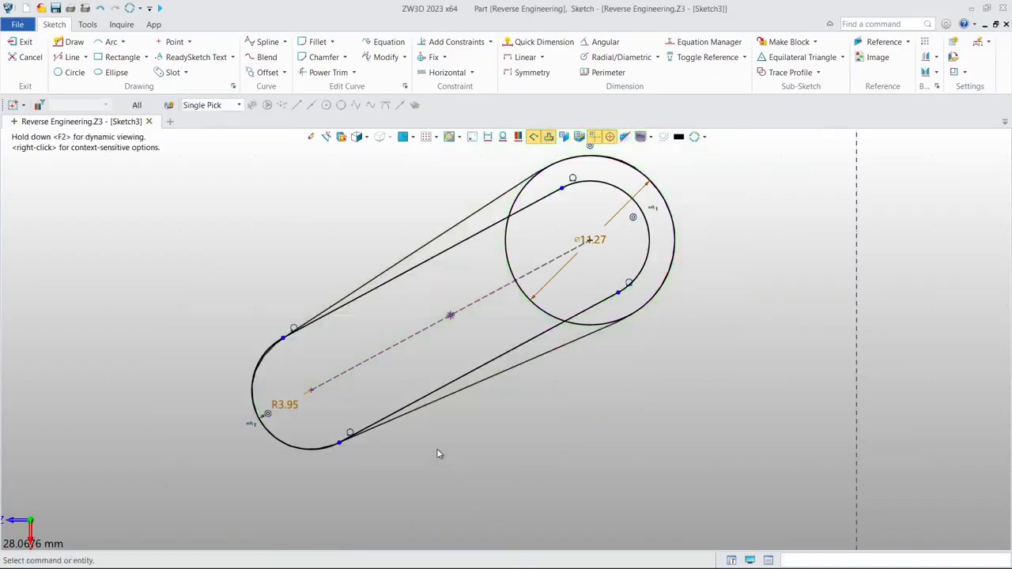
- Open the diameter dimension of the large end circle
scroll(581, 245, up, 3)
click(577, 240)
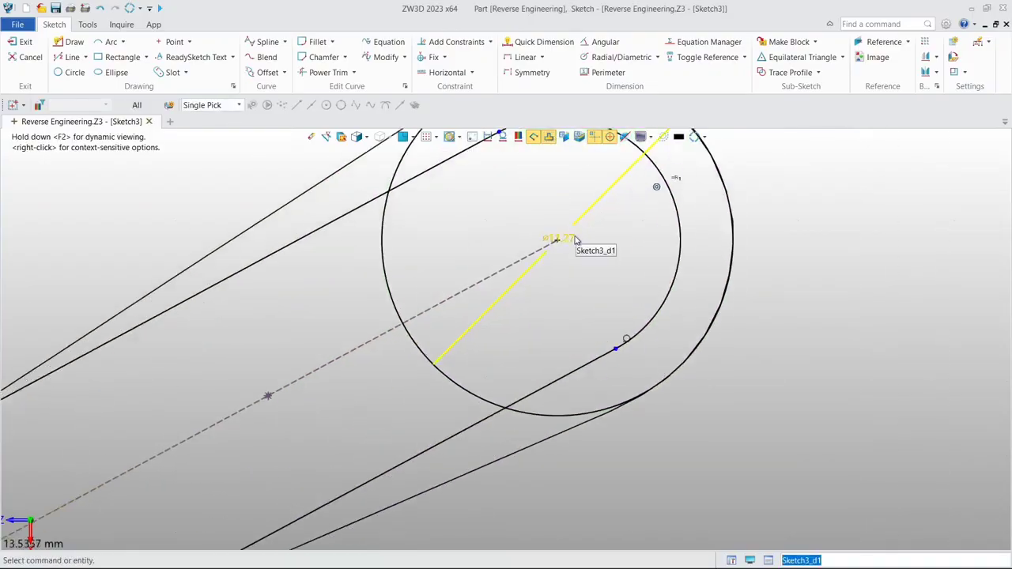
middle_click(577, 241)
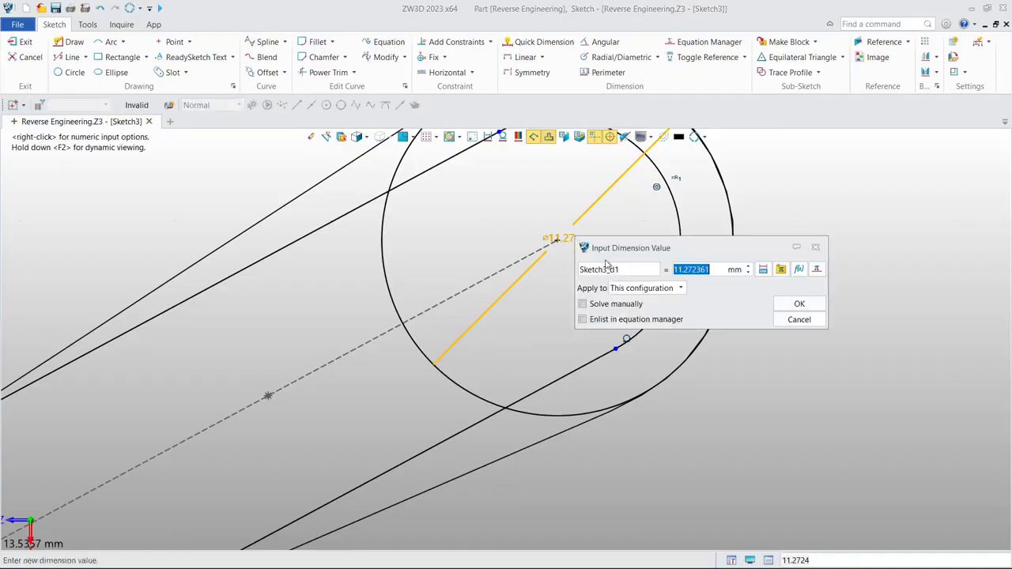
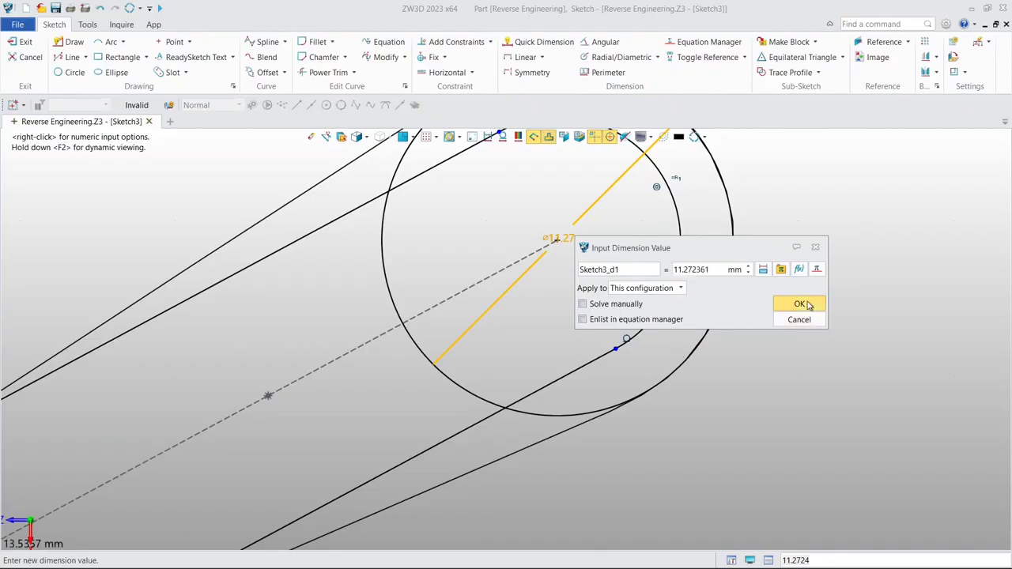
- Close the dimension value unchanged and delete the construction circle at the slot's large end
click(802, 303)
click(678, 274)
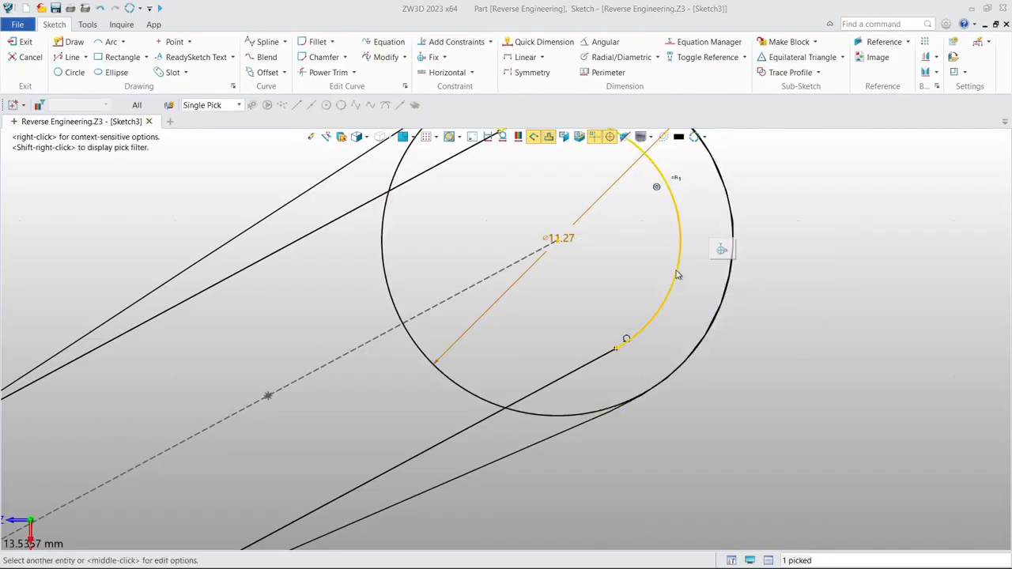
click(760, 301)
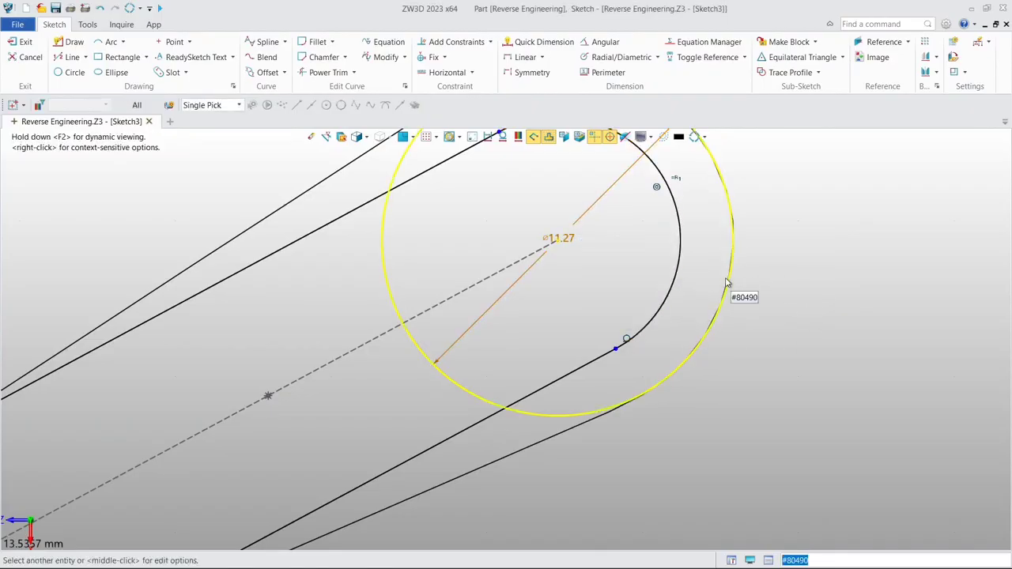
click(728, 283)
key(Delete)
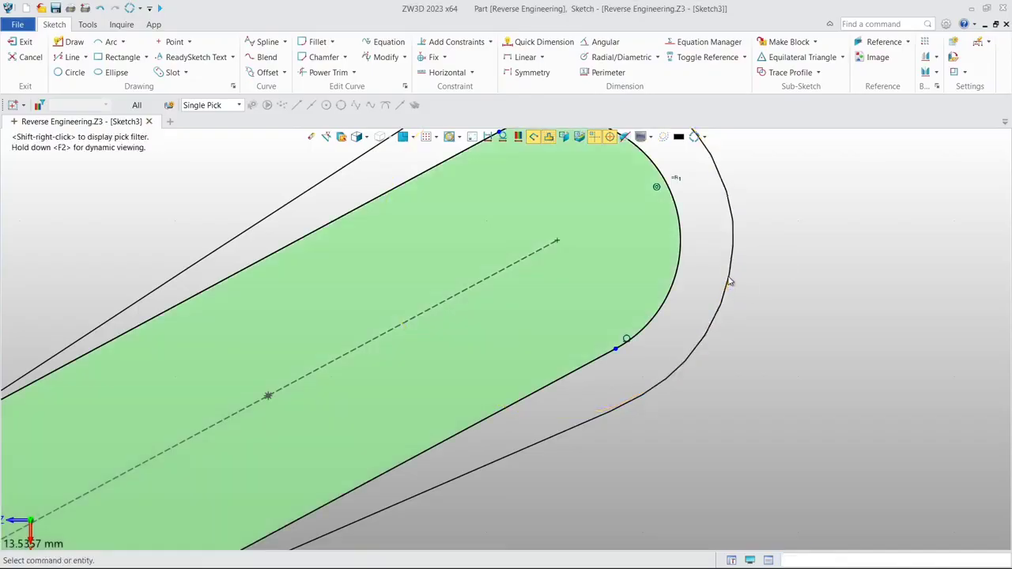
- Delete the equal-radius constraint between the slot's two end arcs
scroll(729, 283, down, 2)
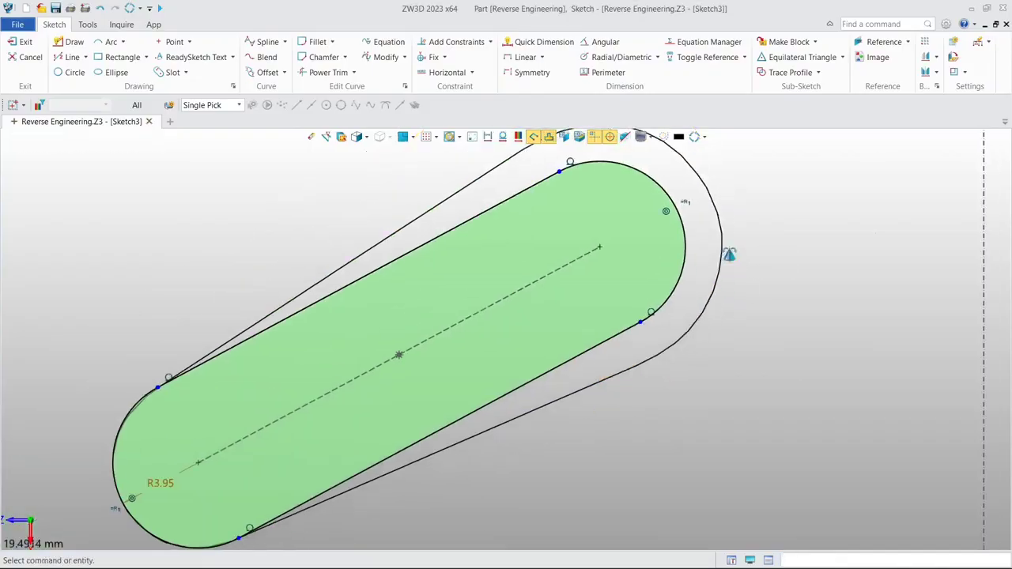
scroll(682, 208, up, 3)
double_click(685, 202)
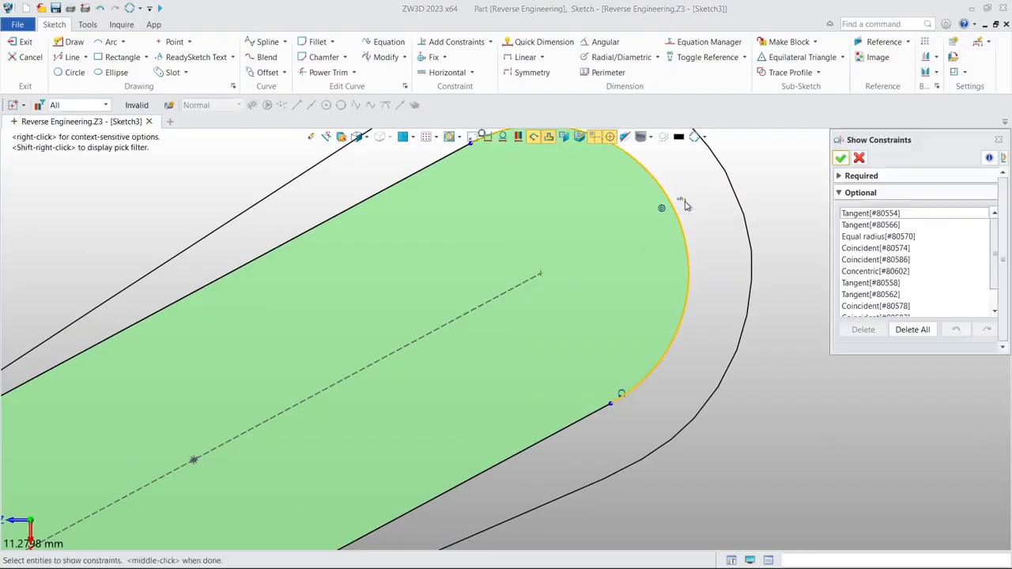
click(860, 158)
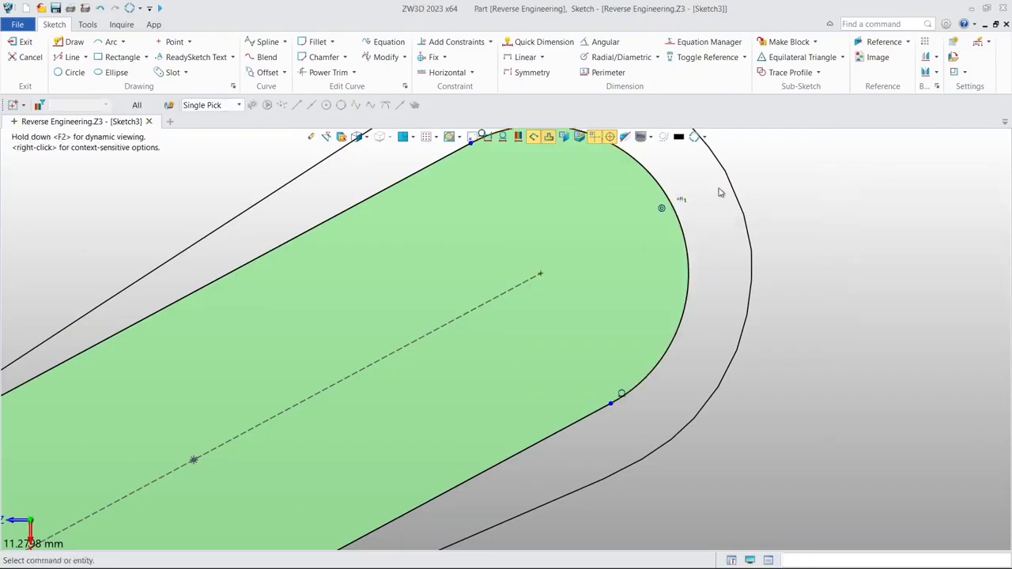
click(683, 200)
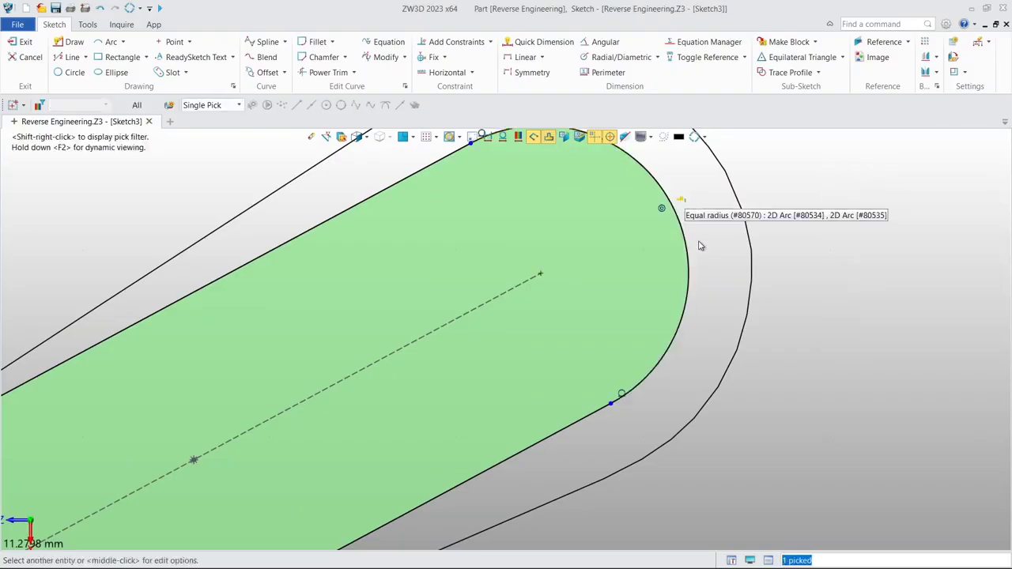
key(Delete)
- Dimension the radius of the slot's large end arc as half the deleted circle's diameter, 11.272361/2 mm
scroll(689, 199, down, 2)
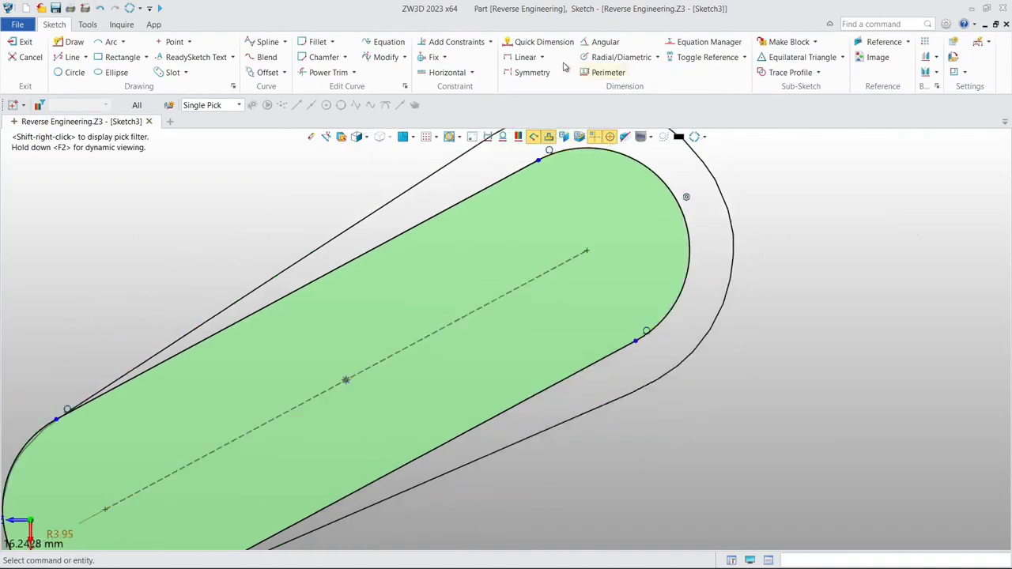
click(544, 42)
click(654, 172)
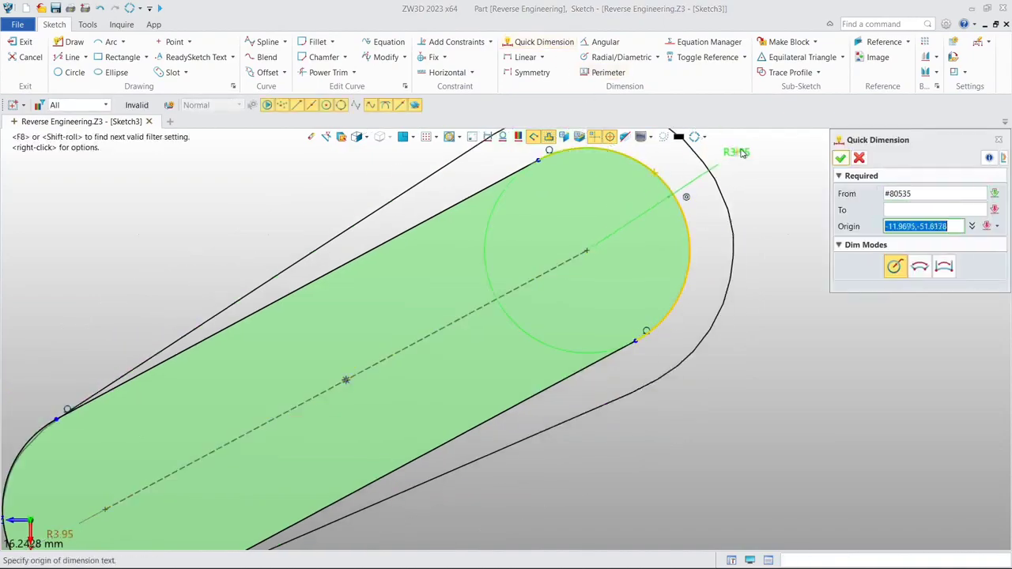
click(765, 165)
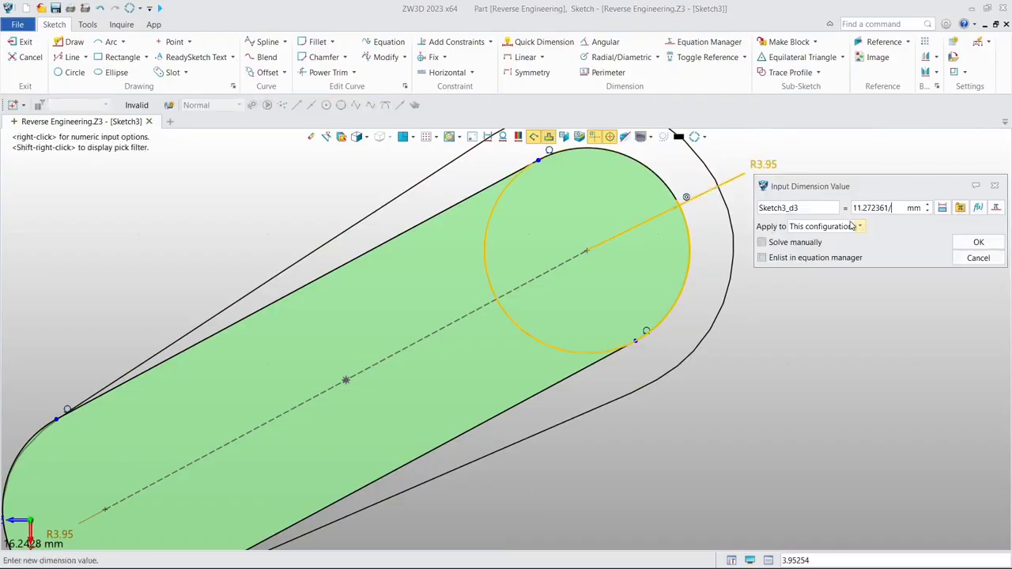
click(977, 243)
scroll(831, 260, down, 2)
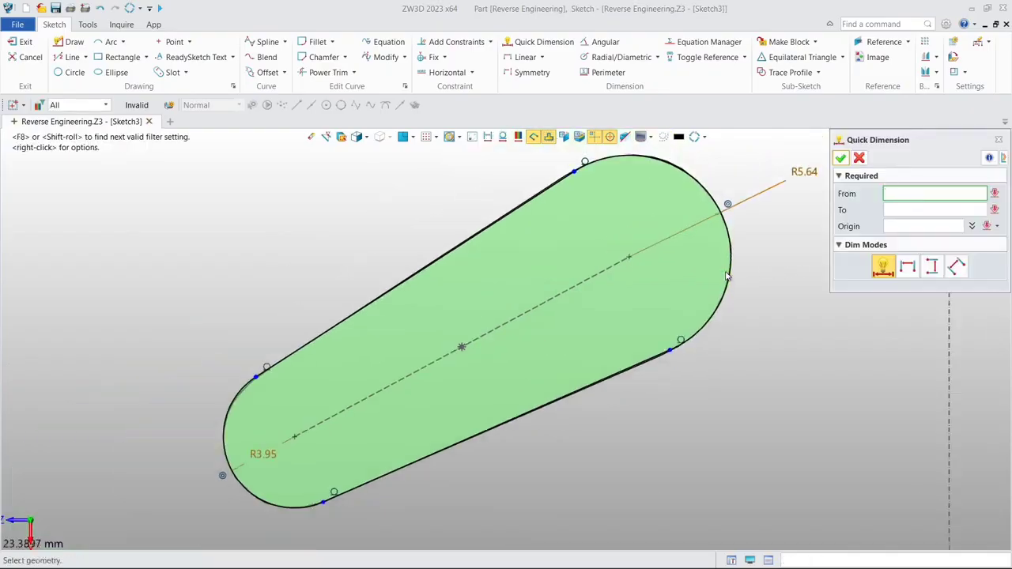
click(841, 158)
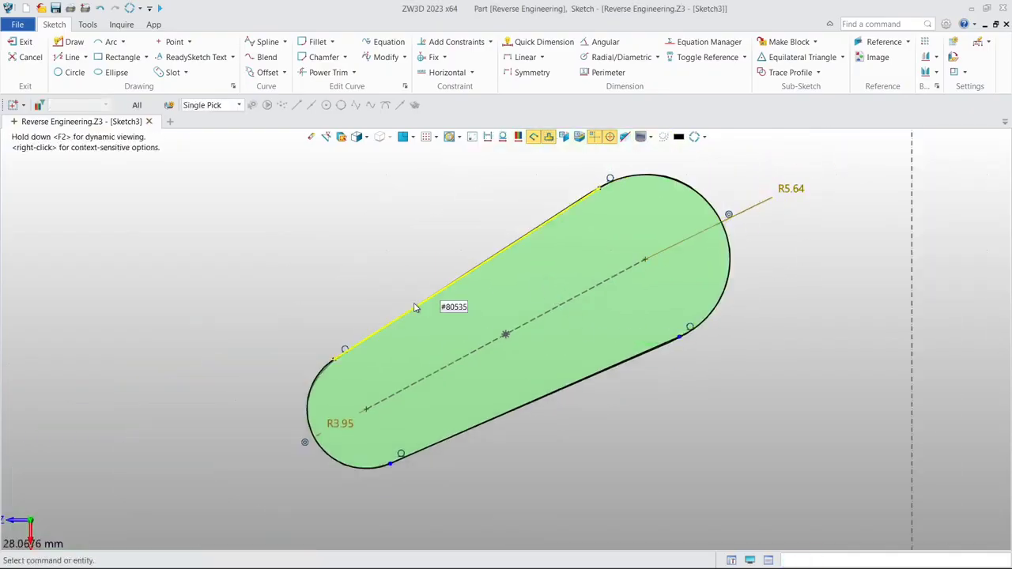
- Exit the tapered slot sketch and show the Demo_Block.stl mesh in the part
click(26, 40)
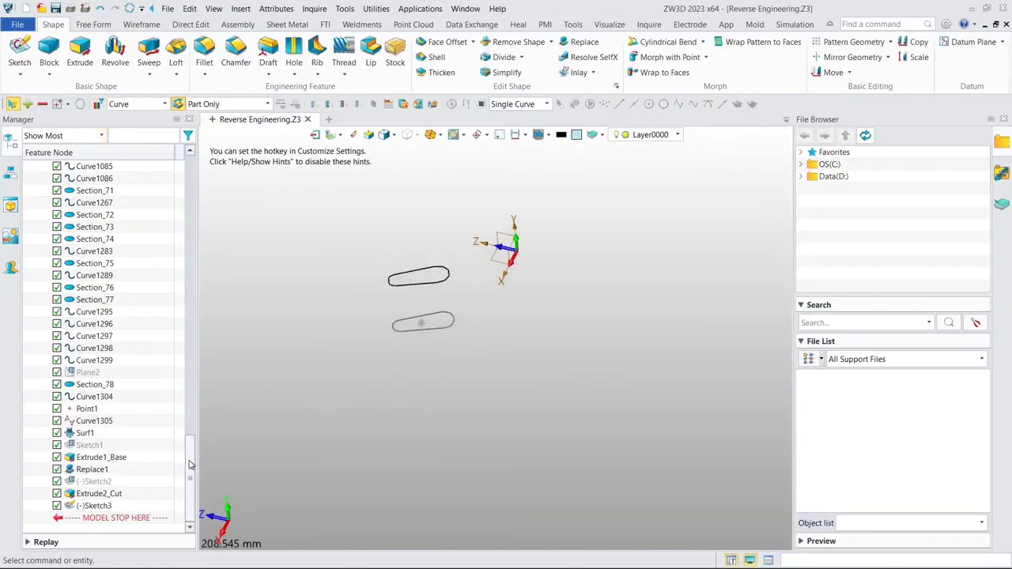
drag(189, 465, 217, 193)
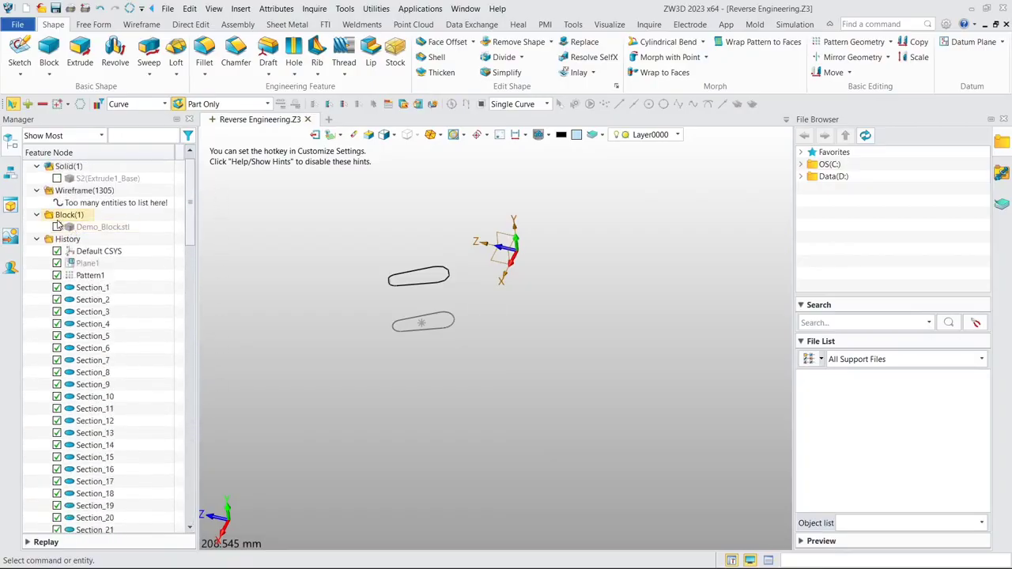
click(56, 227)
middle_drag(521, 330, 379, 262)
- Start a two-sided Extrude with the tapered slot sketch, Sketch3, as its profile
click(80, 51)
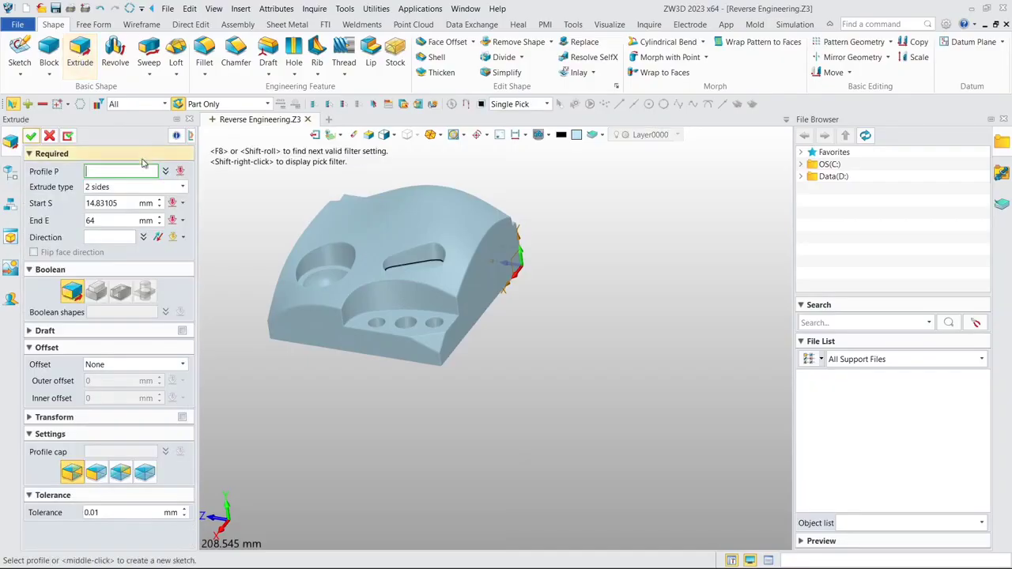
click(13, 170)
drag(192, 193, 188, 479)
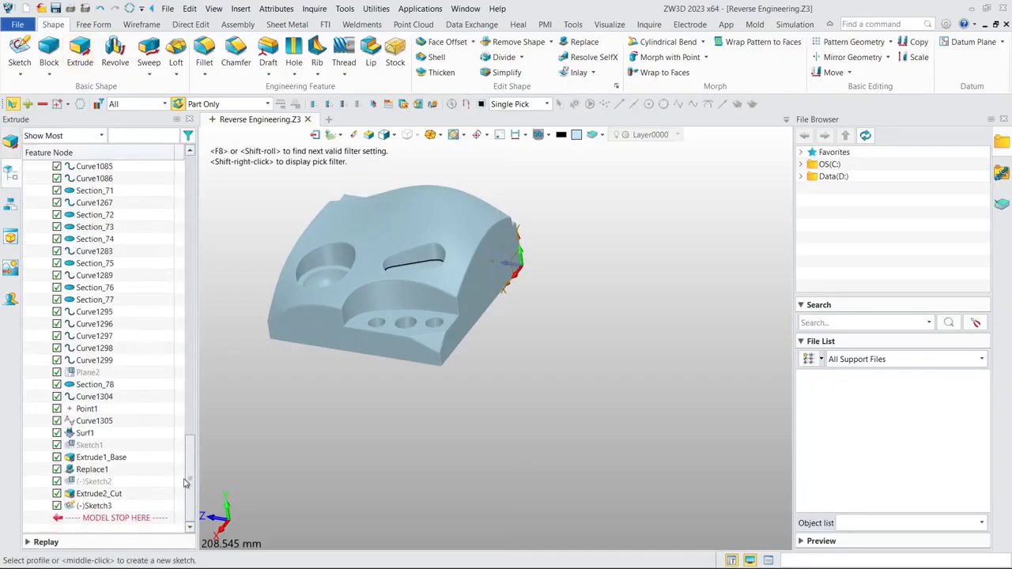
click(95, 506)
middle_drag(401, 347, 469, 326)
middle_click(481, 283)
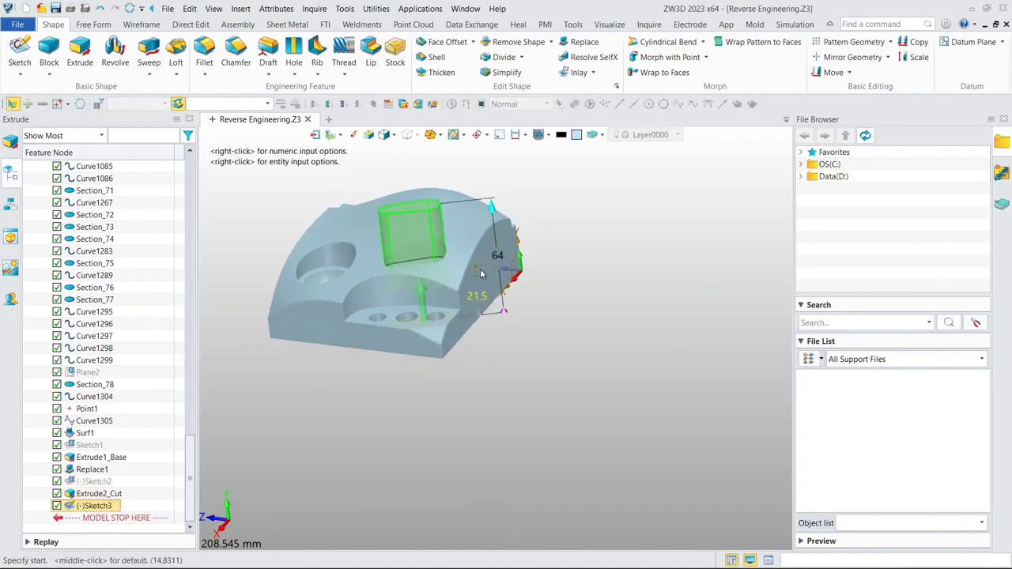
- Set the extrusion start to a mesh point on the slot pocket's floor at 30.9819 mm, picked in wireframe display
right_click(594, 235)
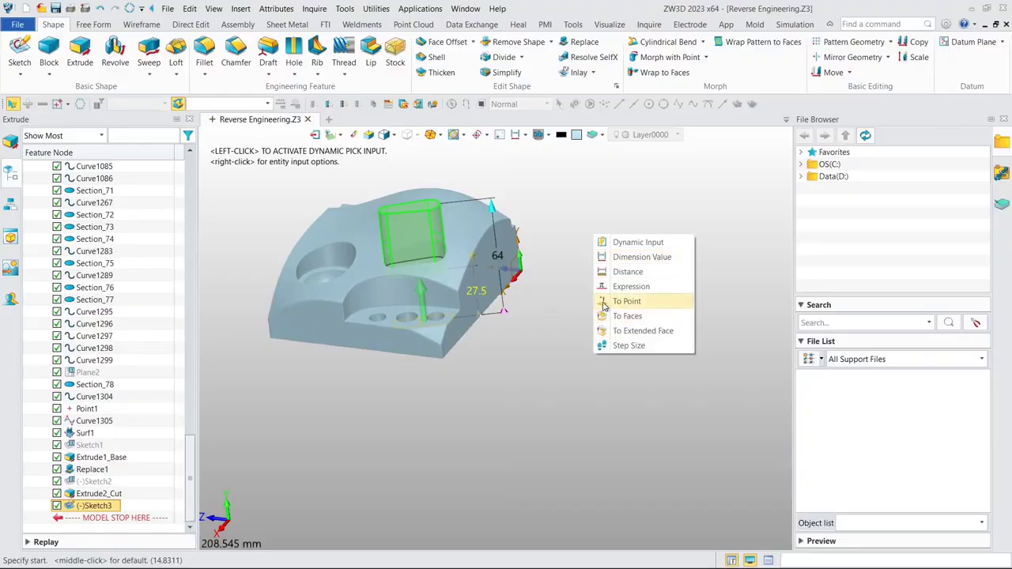
click(626, 302)
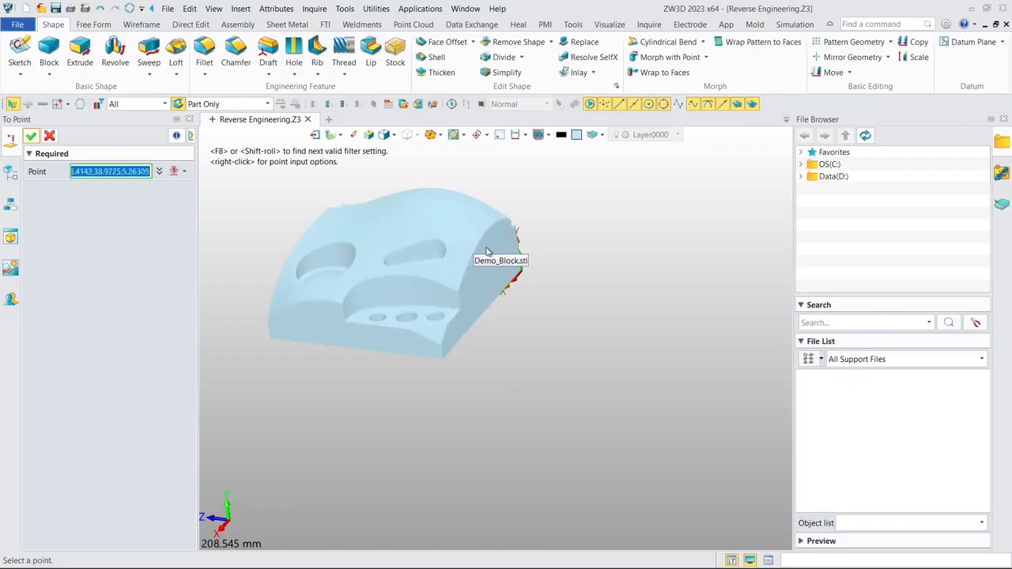
click(388, 135)
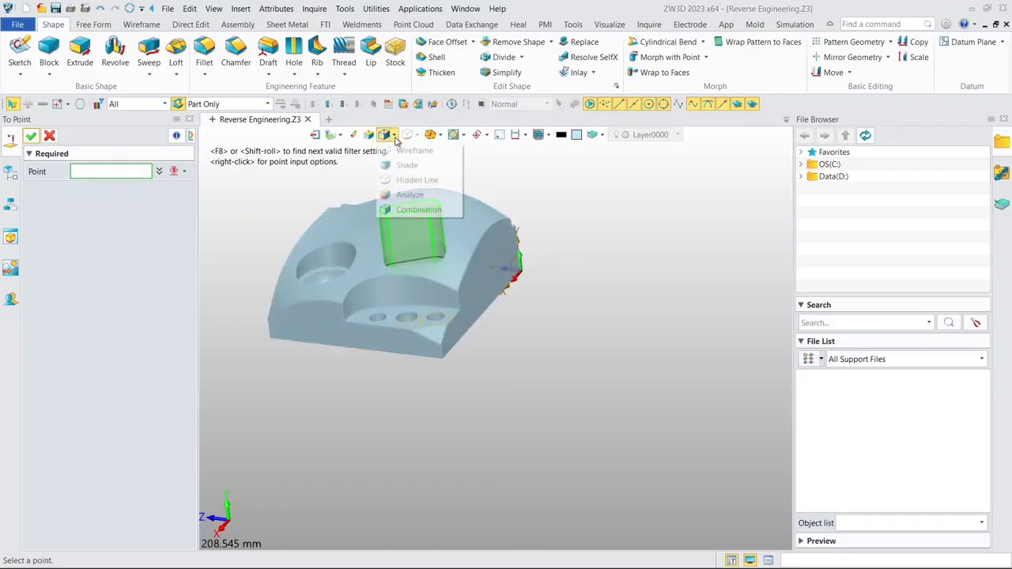
click(415, 150)
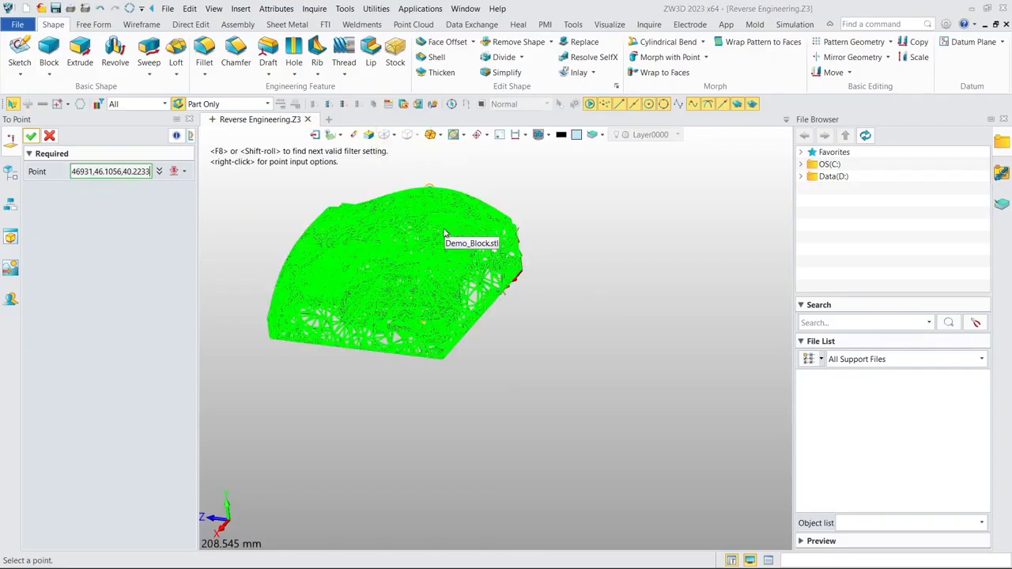
right_drag(445, 235, 454, 310)
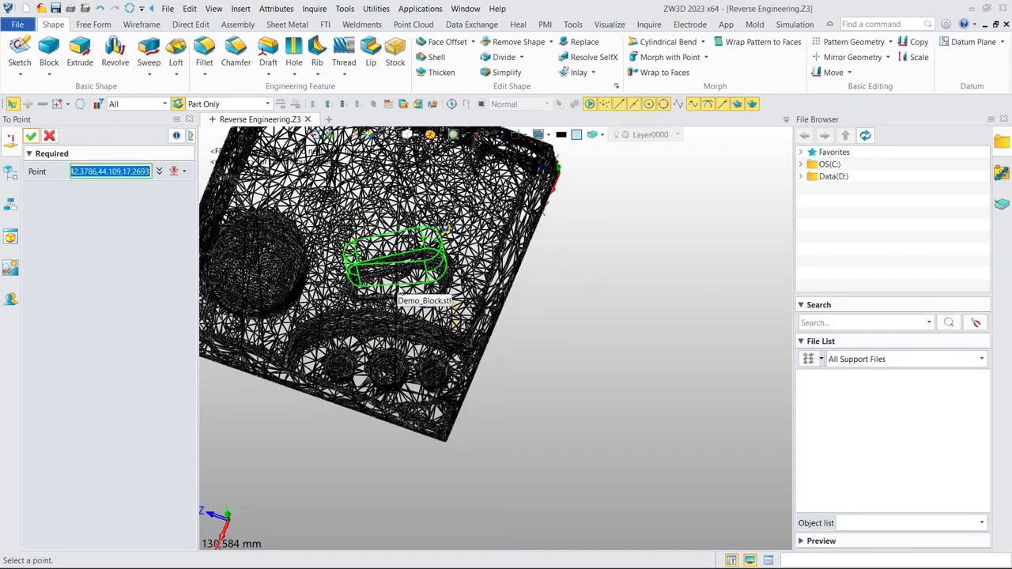
scroll(431, 285, up, 5)
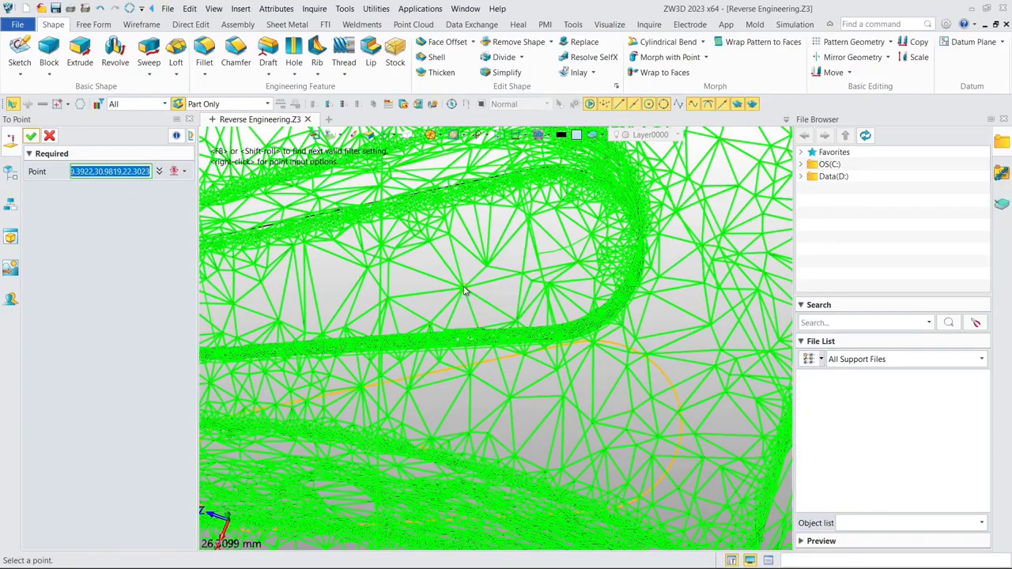
click(465, 291)
scroll(466, 292, down, 5)
right_drag(467, 293, 461, 249)
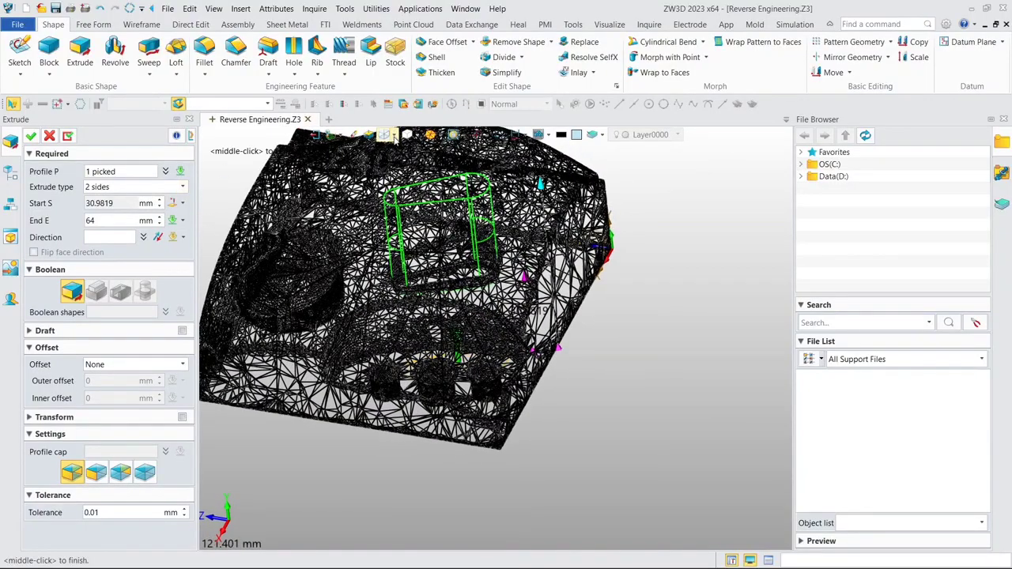
- Restore the shaded display and complete the slot extrusion from 30.9819 to 64 mm as a separate base body
click(394, 136)
click(409, 176)
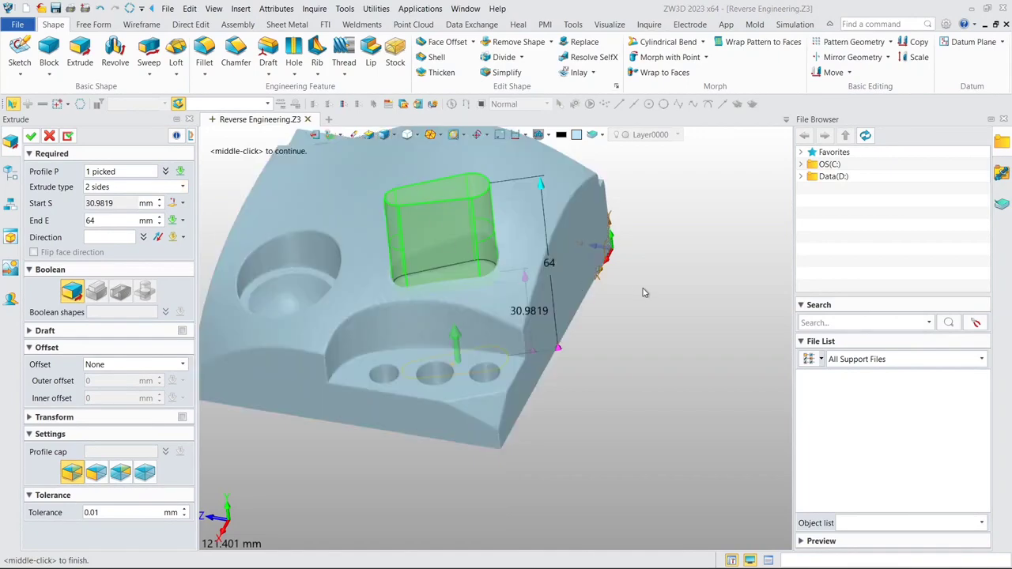
right_drag(643, 292, 659, 282)
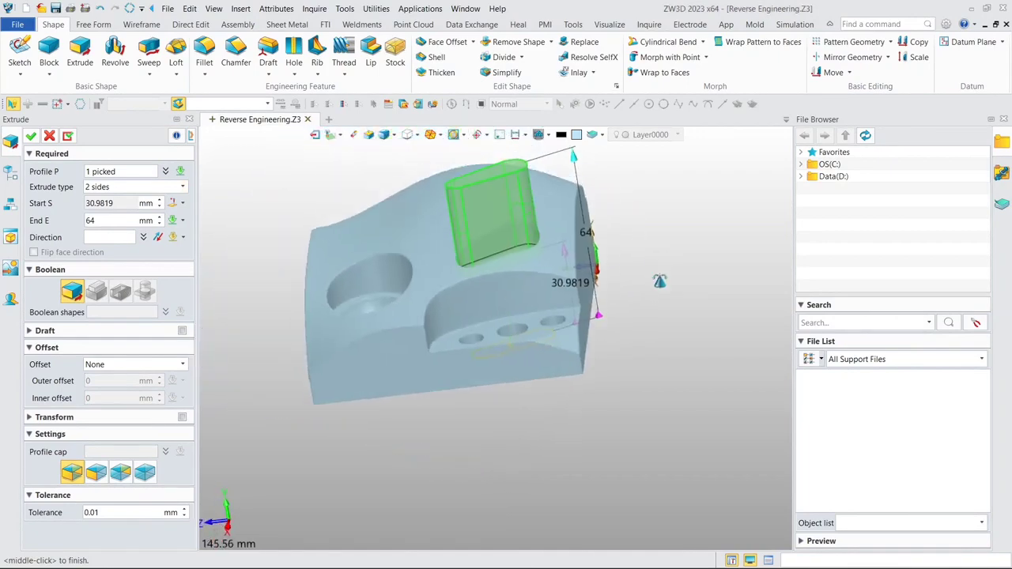
middle_drag(659, 281, 671, 339)
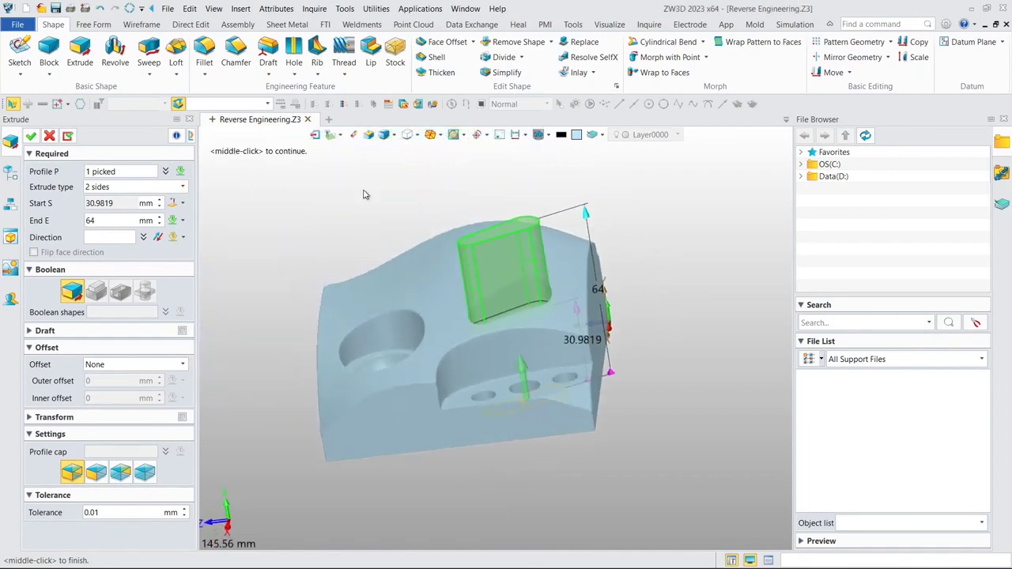
click(30, 138)
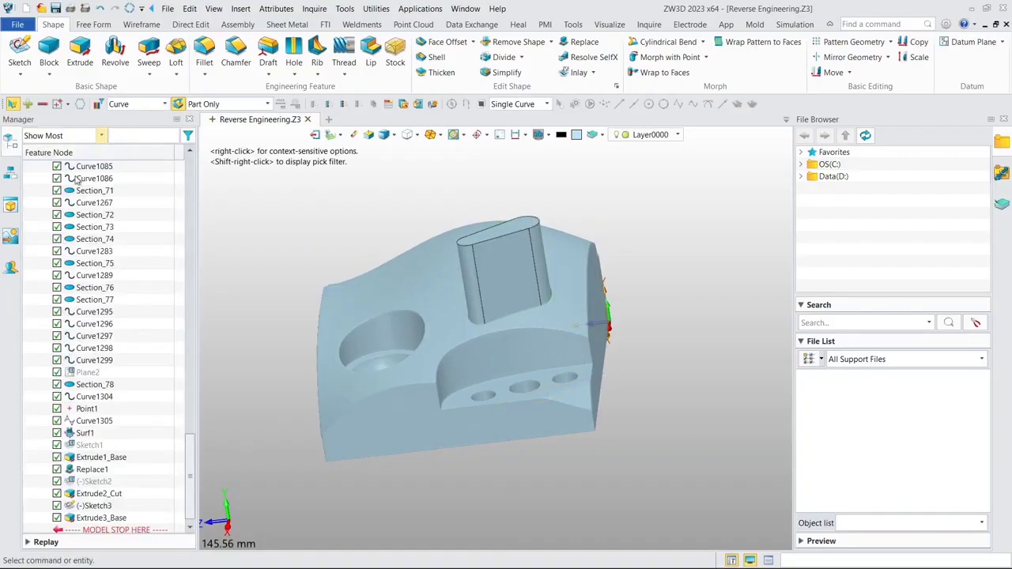
- Hide the Demo_Block.stl mesh and show the main block solid, Extrude1_Base
drag(189, 454, 188, 201)
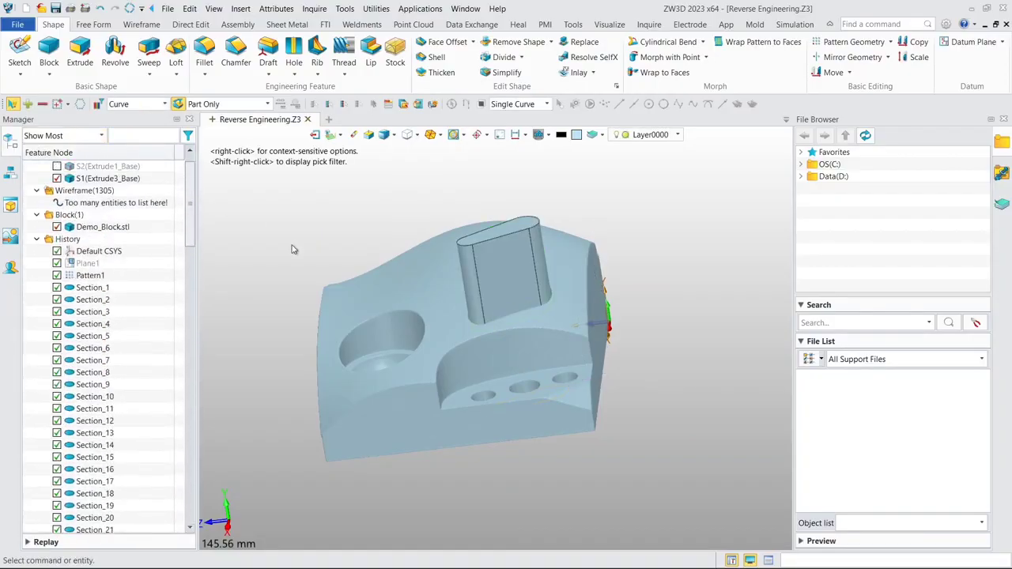
click(57, 228)
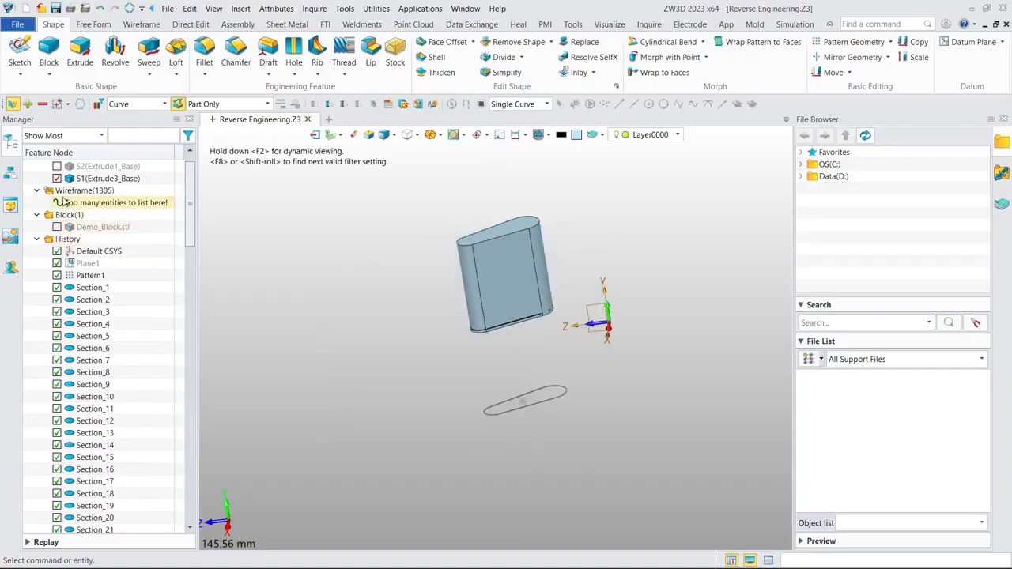
scroll(64, 201, up, 1)
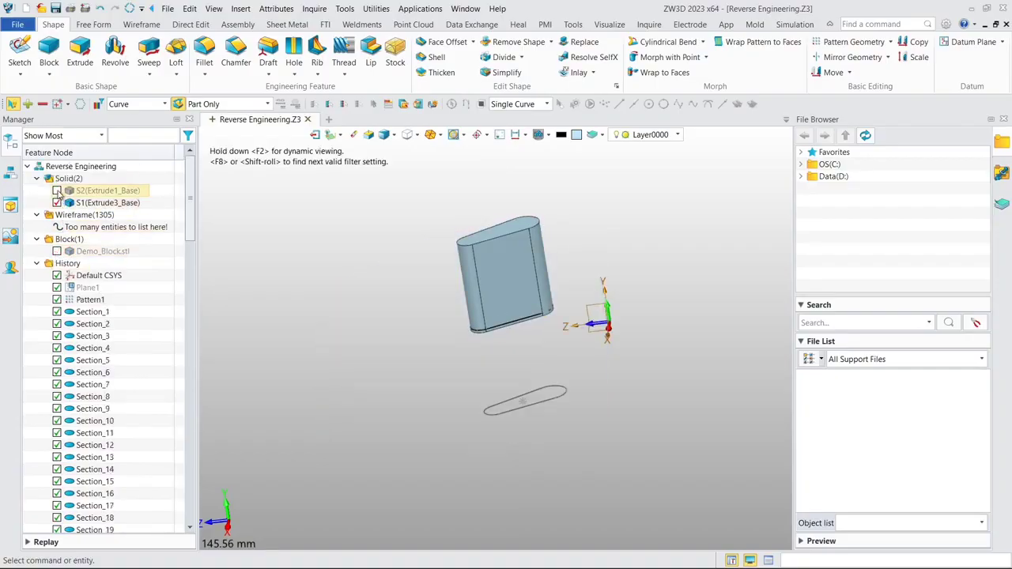
click(57, 192)
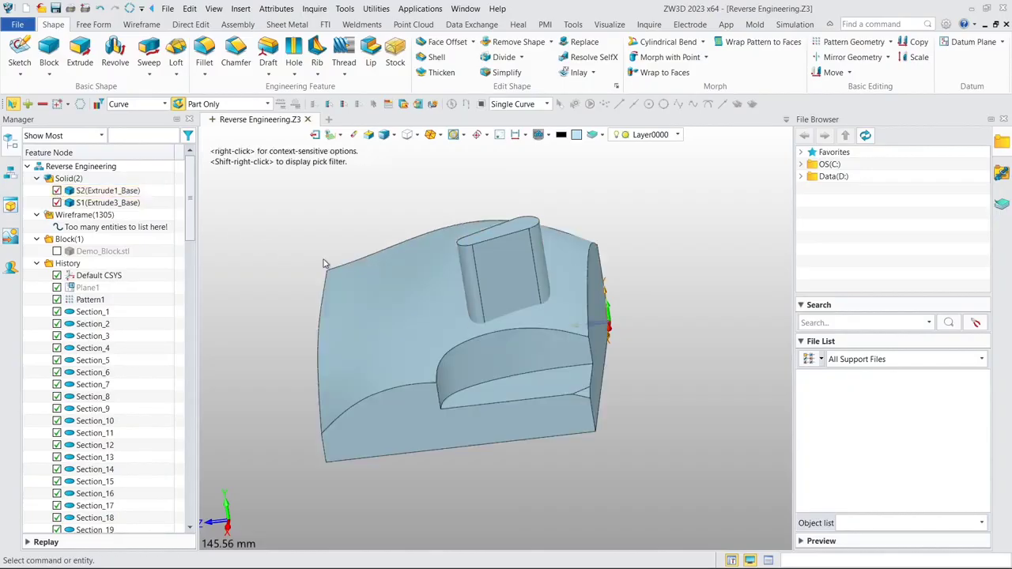
- Edit the tapered slot extrusion, Extrude3, changing its Boolean operation to remove so it cuts the main block
middle_drag(324, 259, 340, 229)
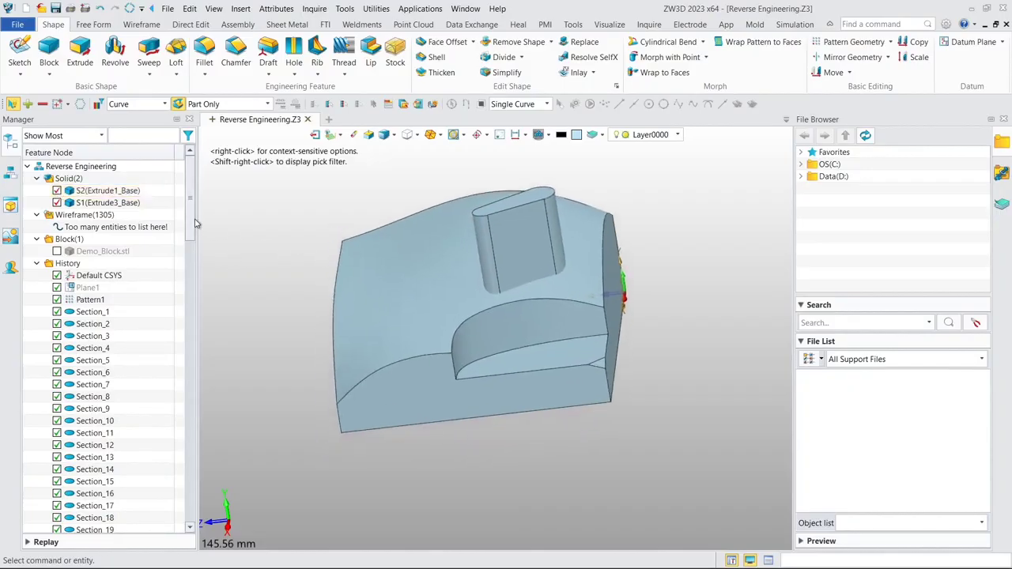
drag(193, 221, 167, 512)
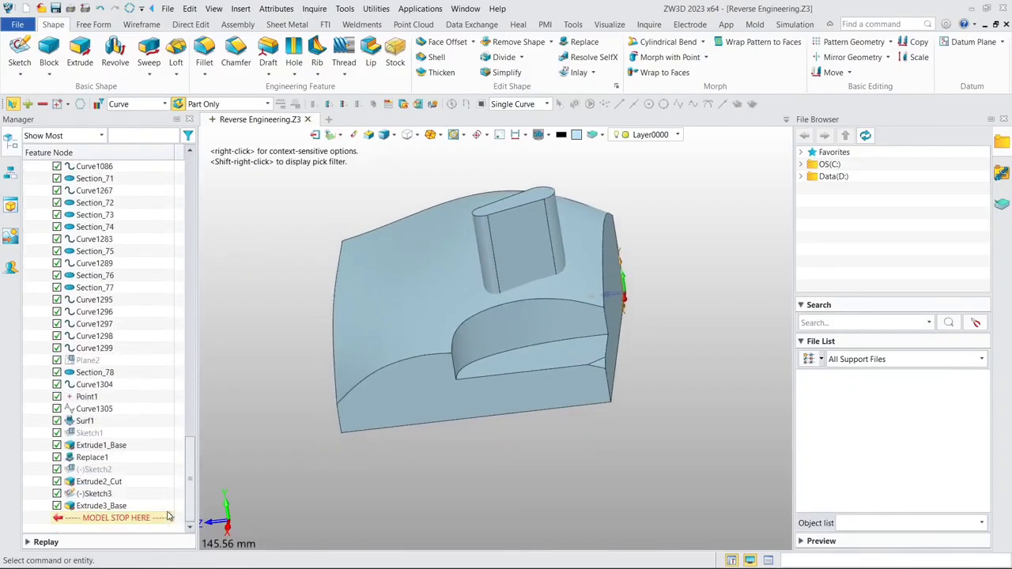
double_click(123, 506)
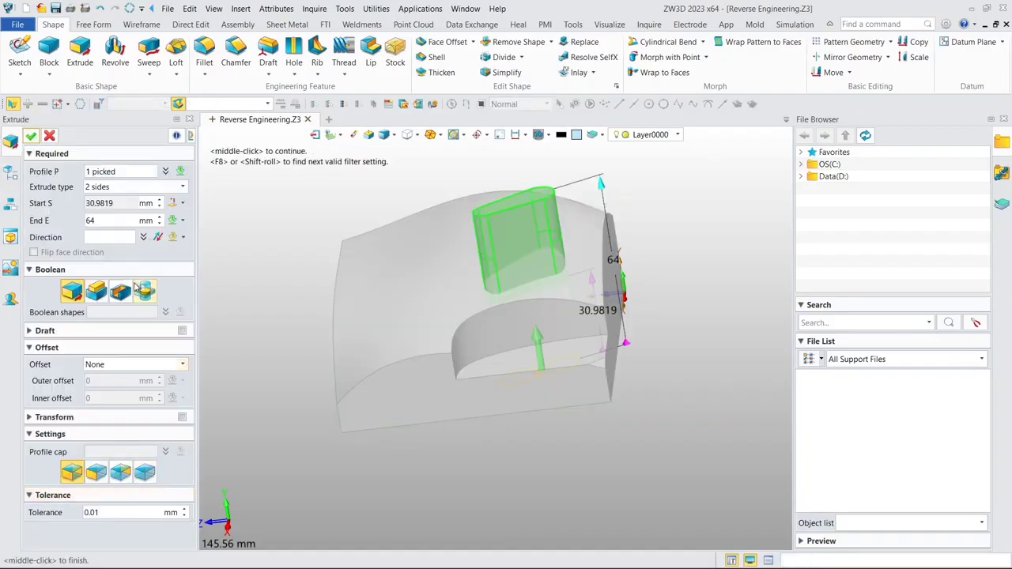
click(123, 293)
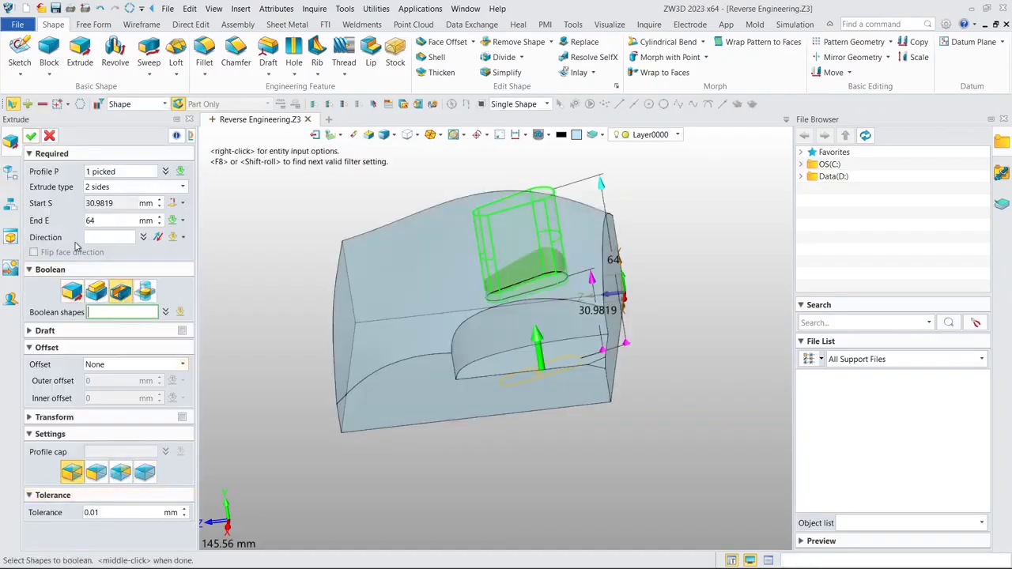
click(32, 139)
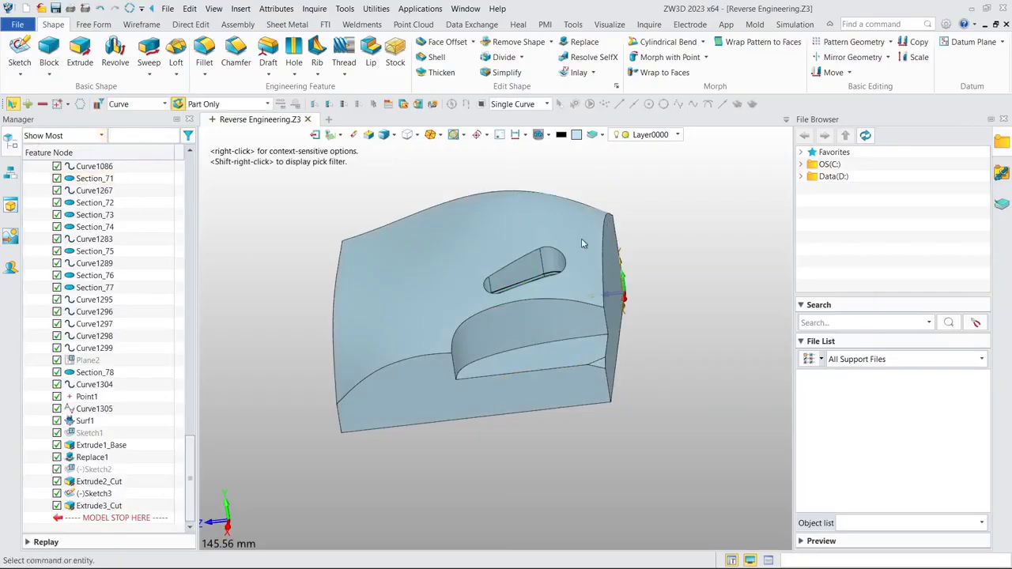
- Inspect the slot pocket, hide the main block solid, and show the Demo_Block.stl mesh
middle_drag(581, 238, 579, 236)
scroll(510, 286, up, 6)
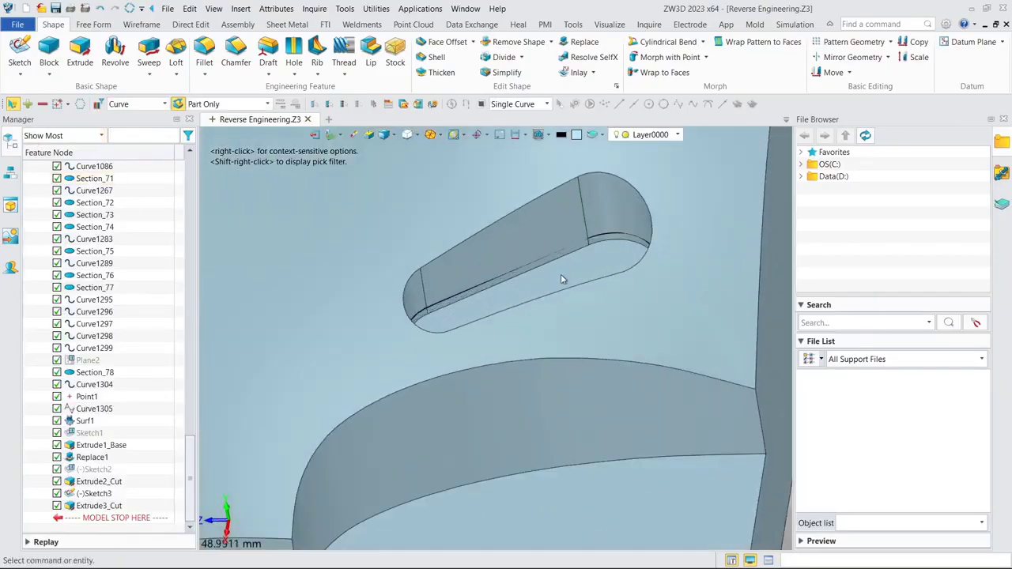
scroll(506, 269, down, 6)
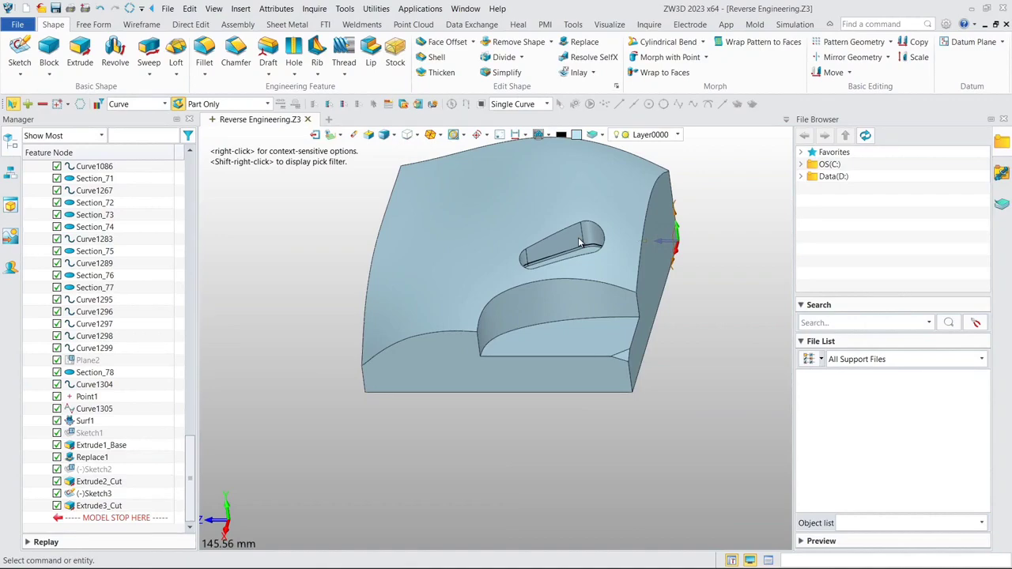
right_drag(565, 216, 552, 240)
key(ctrl+Home)
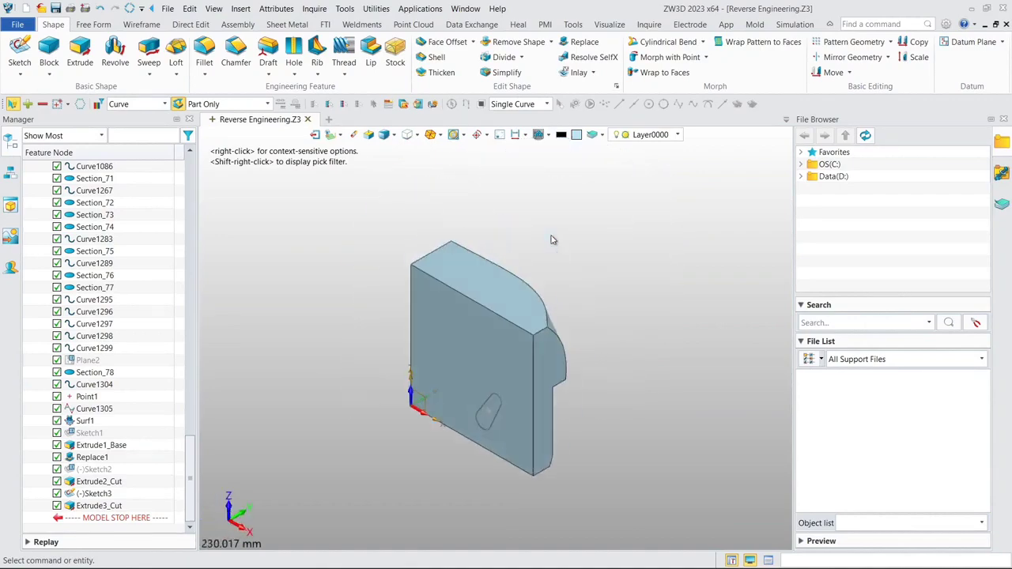
middle_drag(538, 228, 474, 263)
middle_drag(542, 292, 219, 328)
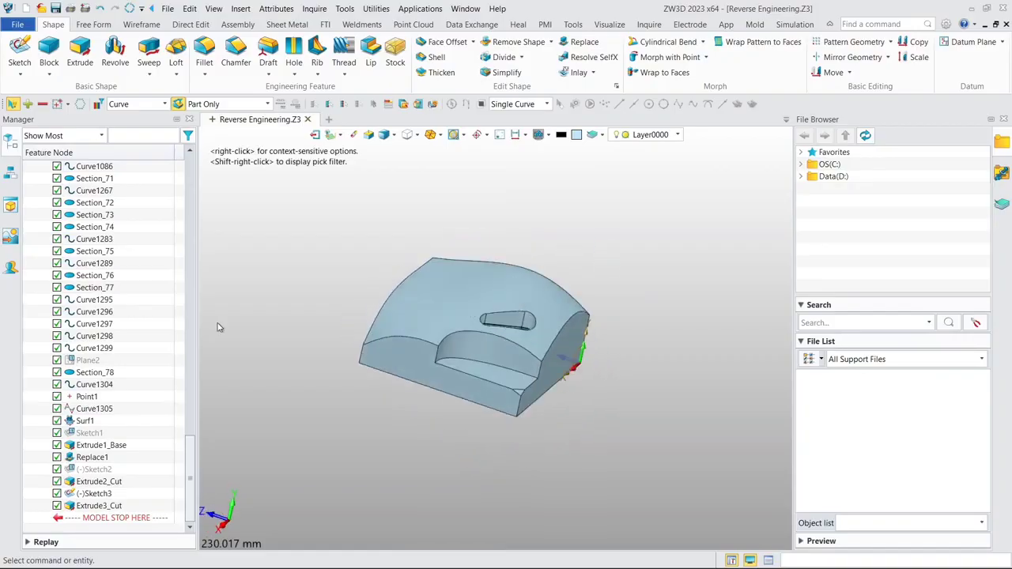
drag(190, 471, 203, 184)
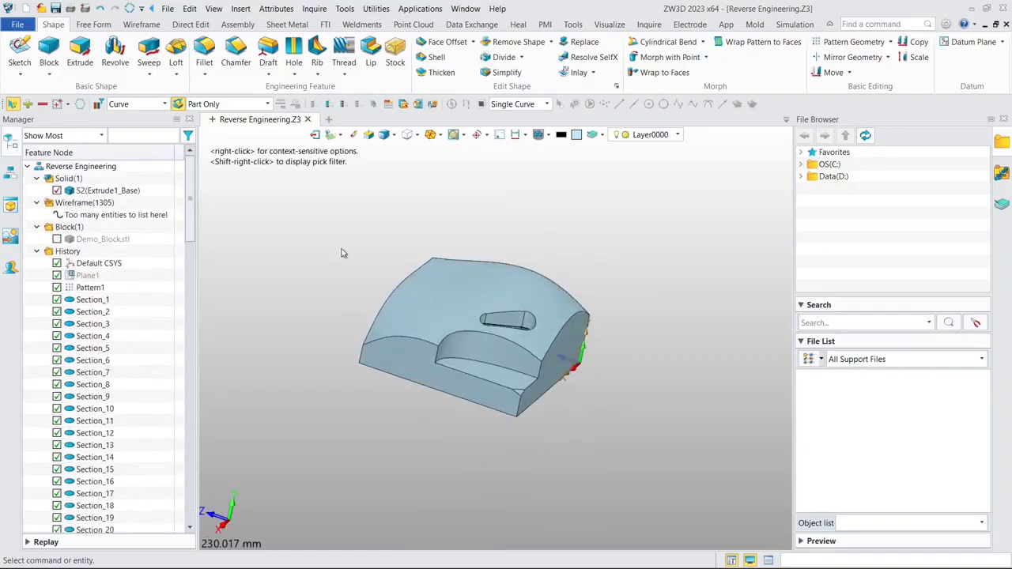
click(56, 191)
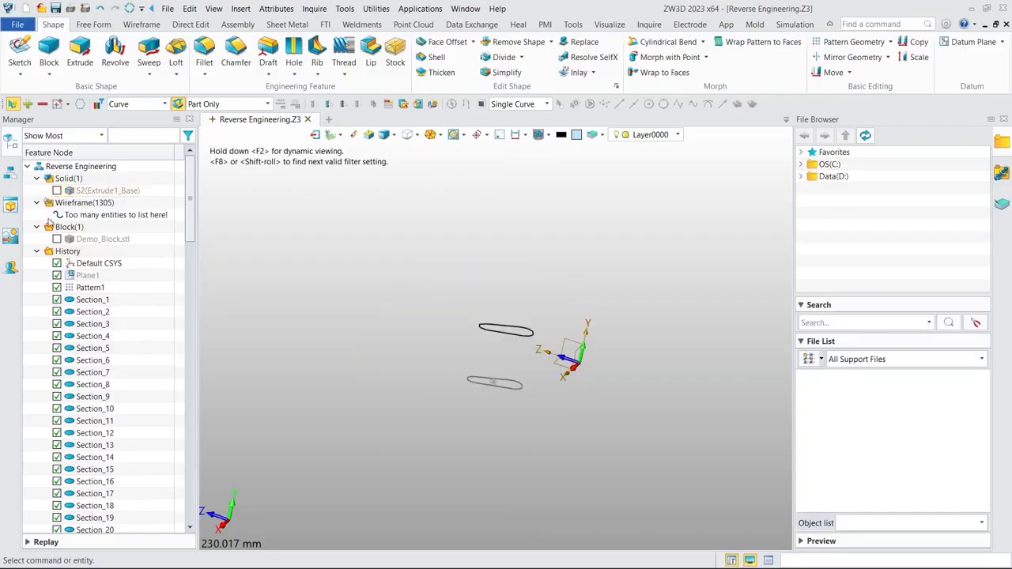
click(56, 240)
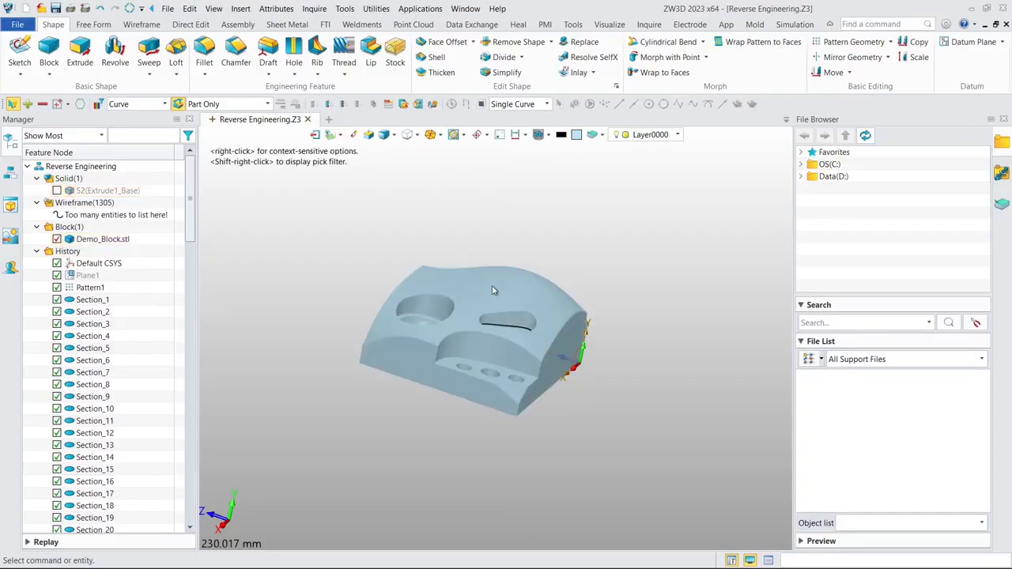
- Show all wireframe section curves together with the Demo_Block.stl mesh
scroll(494, 287, up, 3)
right_drag(624, 237, 614, 255)
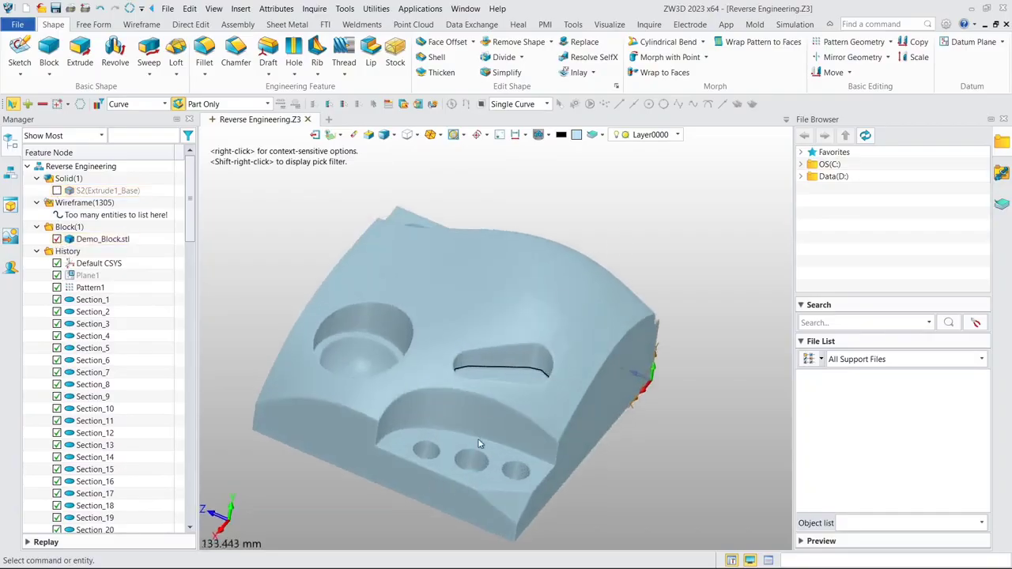
right_click(96, 212)
click(132, 246)
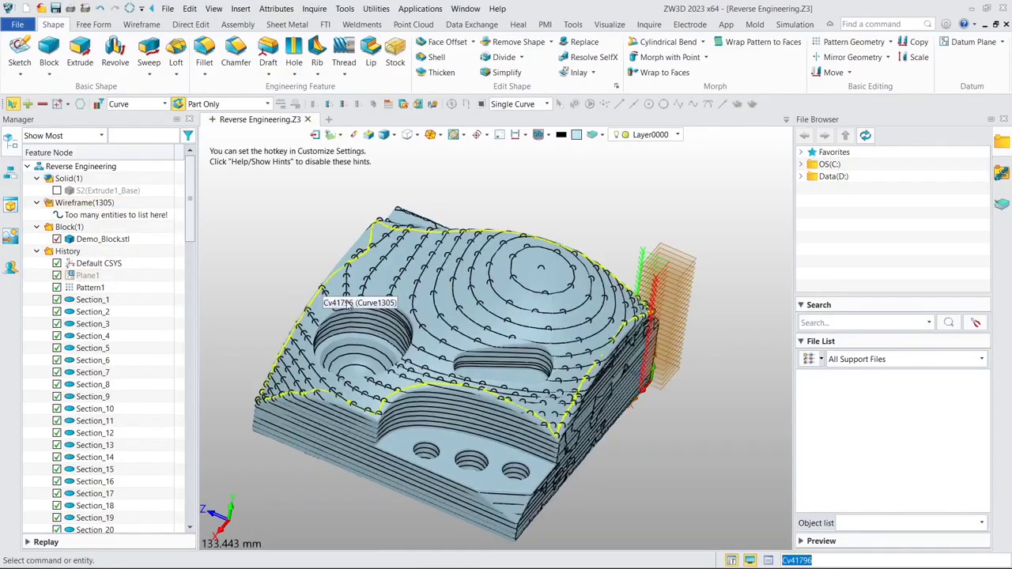
- Isolate one section curve from each of the three round holes in the corner step, using Show Only
right_drag(443, 316, 427, 331)
middle_drag(430, 331, 440, 233)
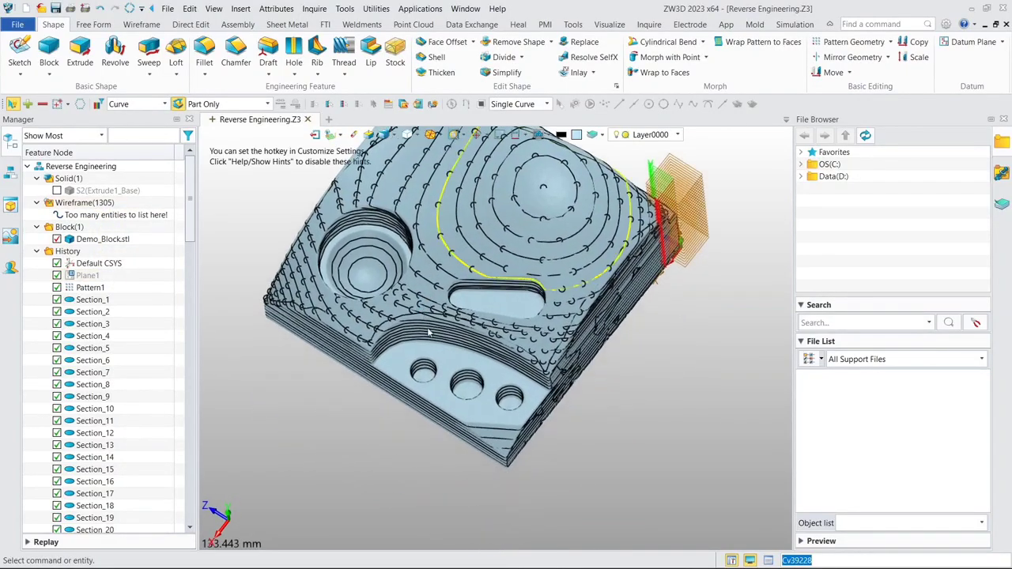
scroll(442, 387, up, 4)
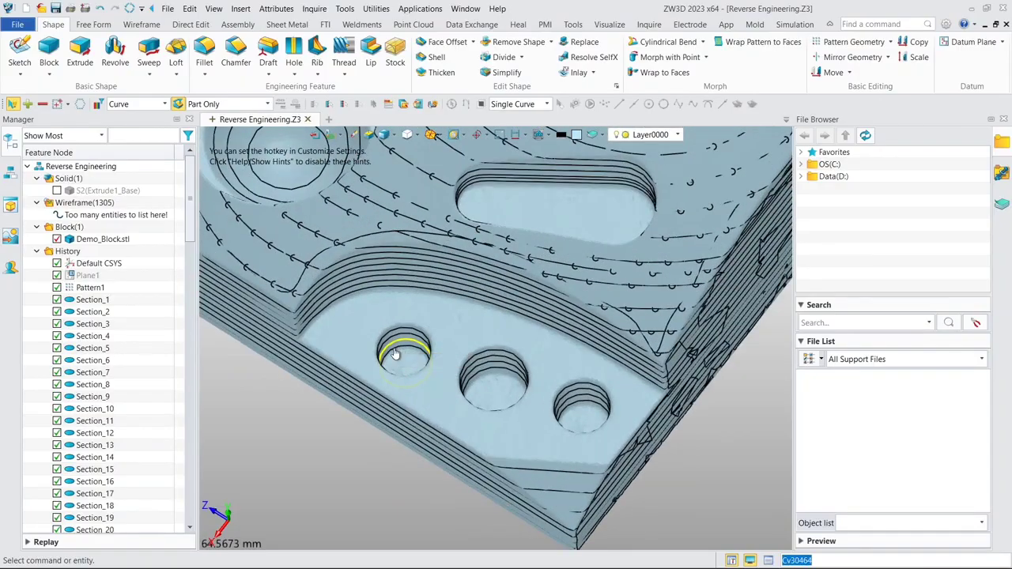
scroll(395, 351, down, 1)
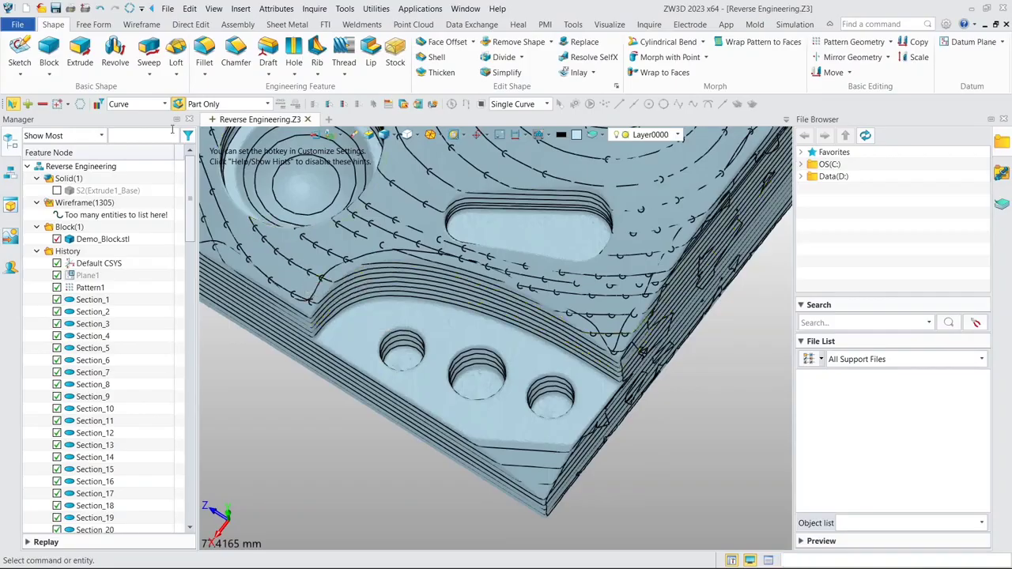
scroll(391, 353, up, 3)
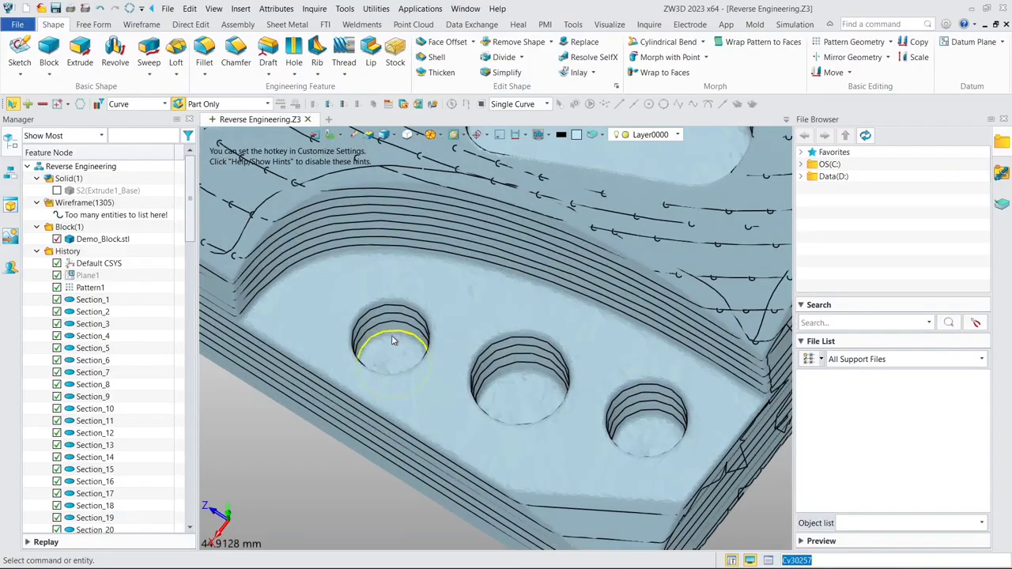
click(393, 340)
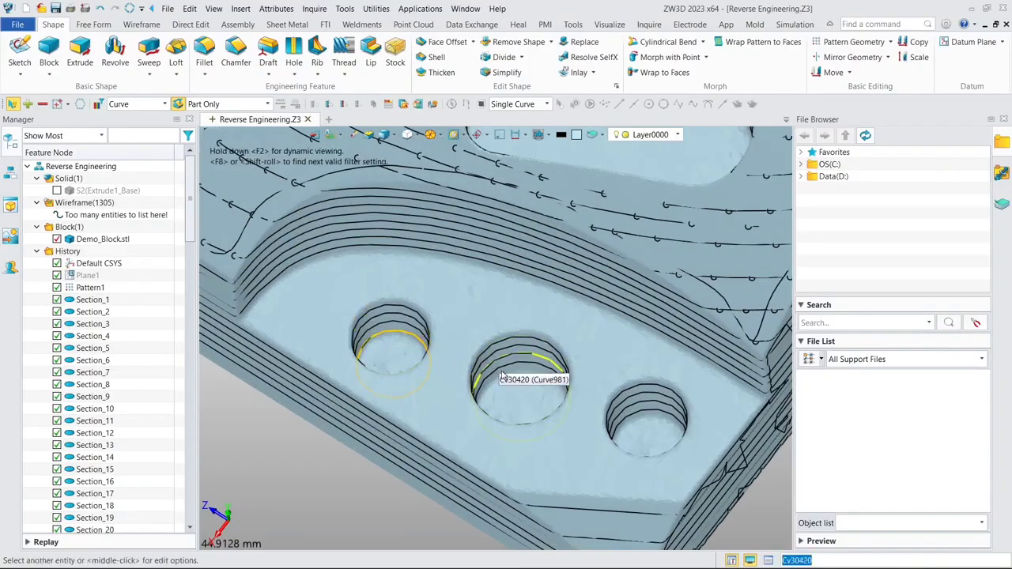
click(502, 376)
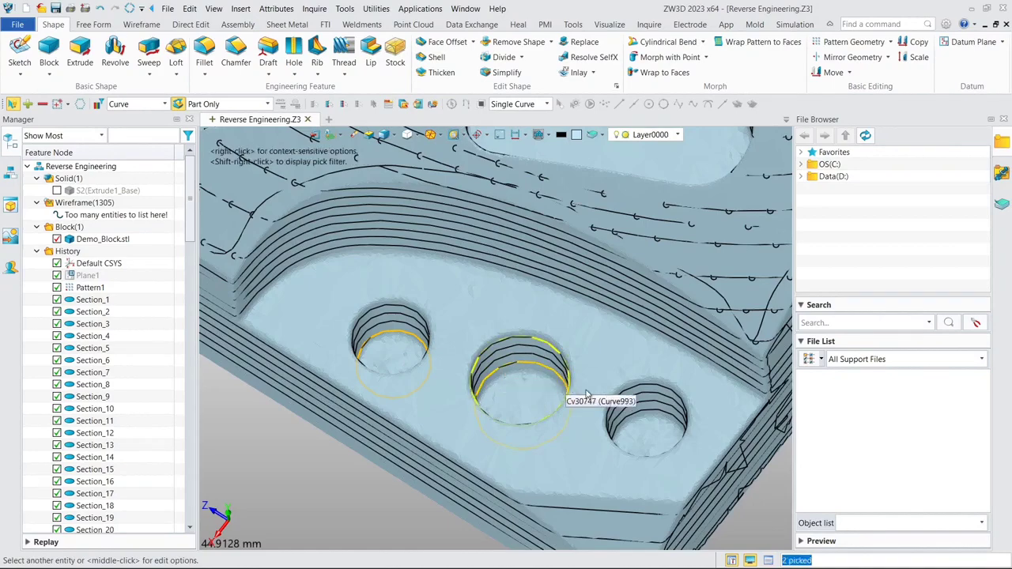
click(633, 424)
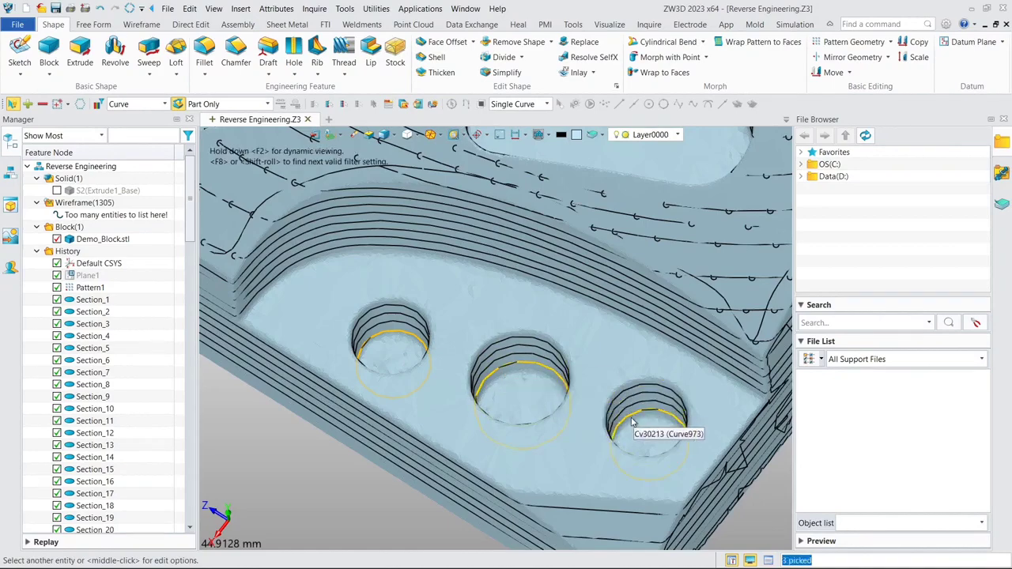
right_click(541, 369)
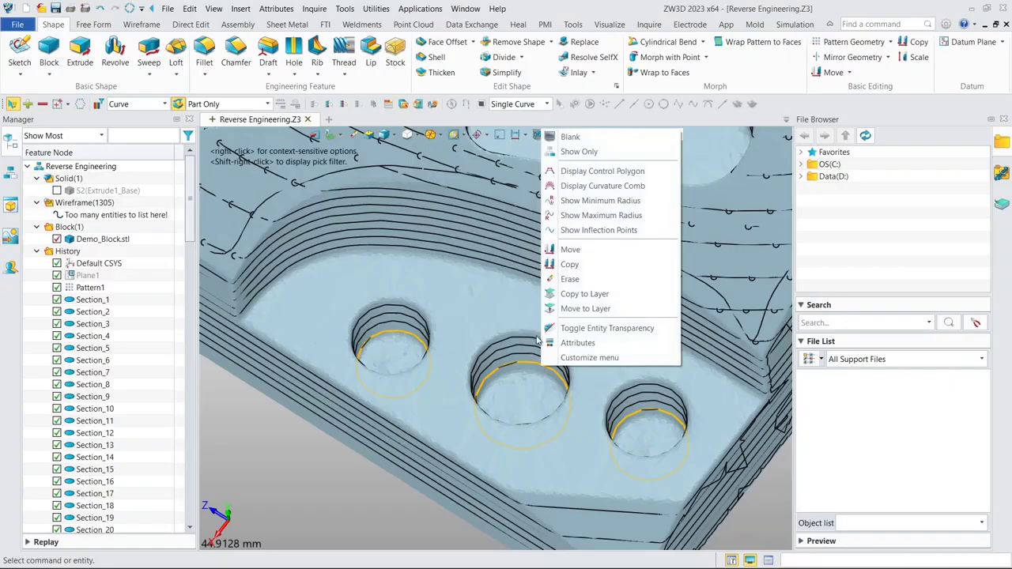
click(574, 154)
click(620, 249)
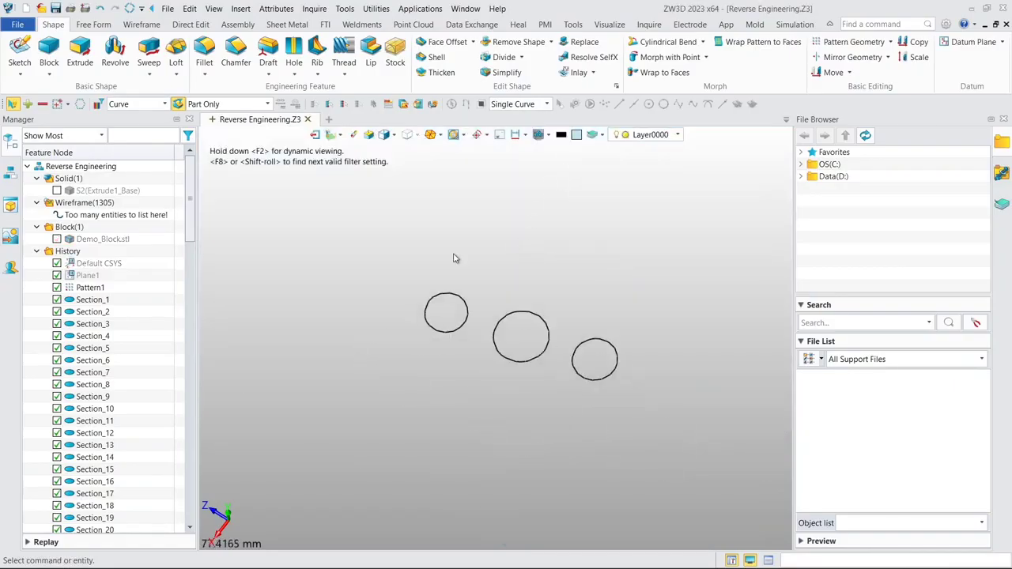
- Unblank Default CSYS and open a new sketch on its XZ plane
scroll(393, 276, down, 5)
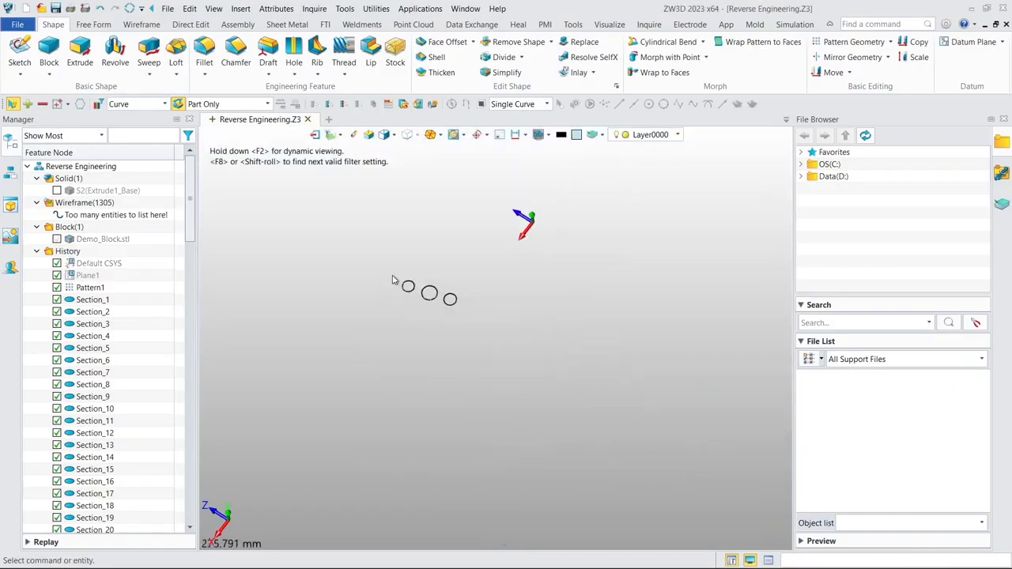
right_click(82, 269)
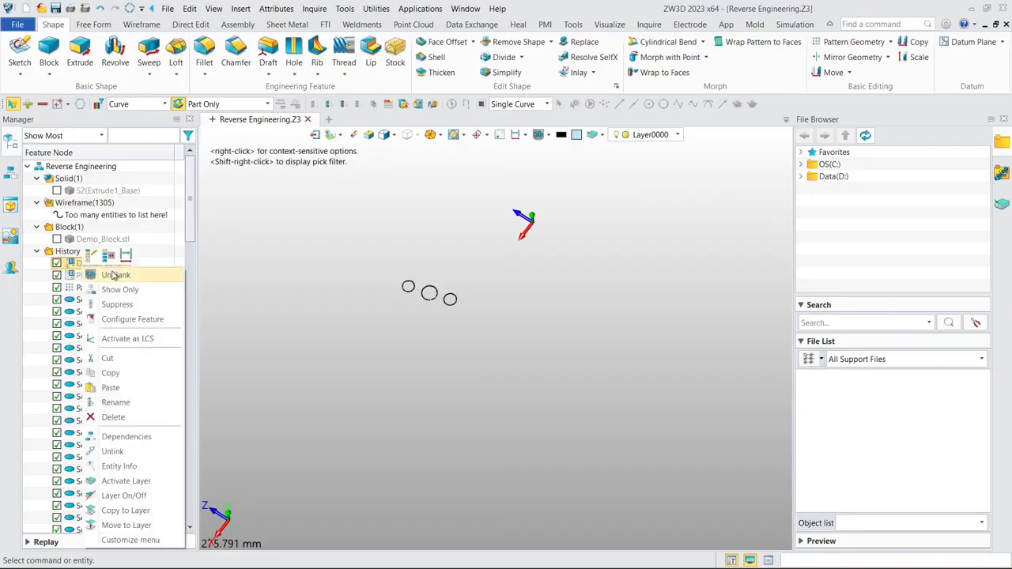
click(102, 272)
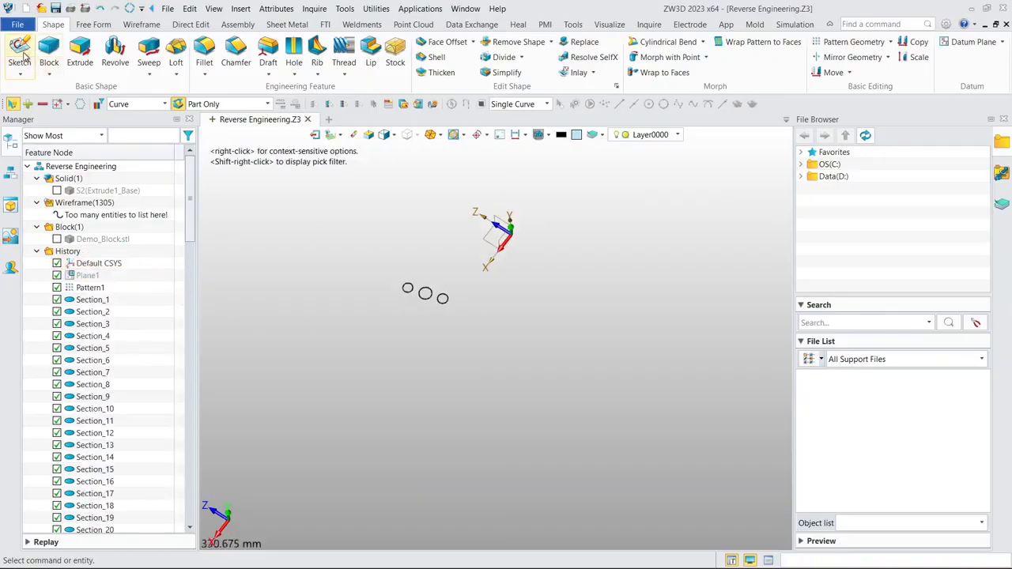
click(20, 52)
click(484, 223)
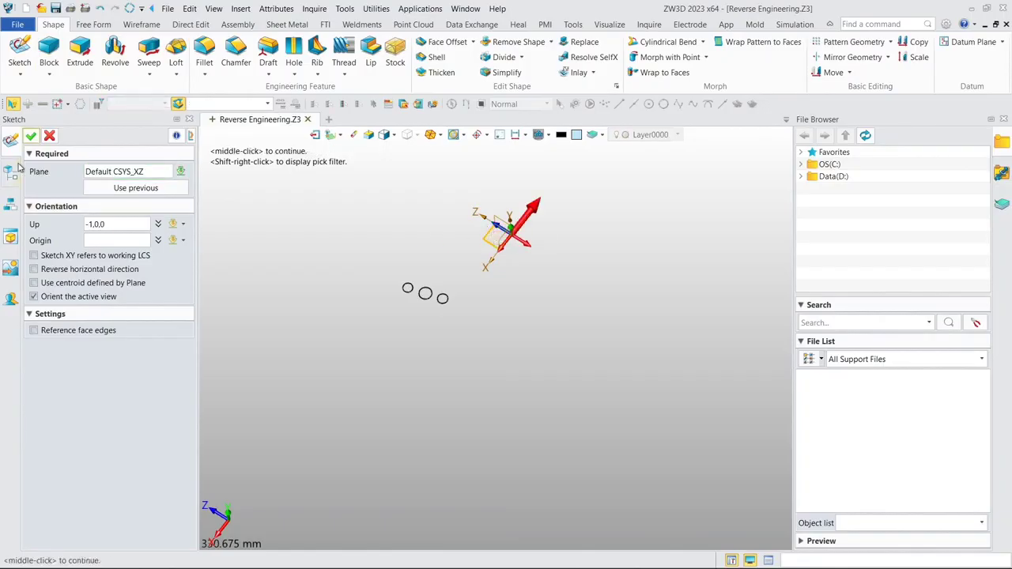
click(30, 138)
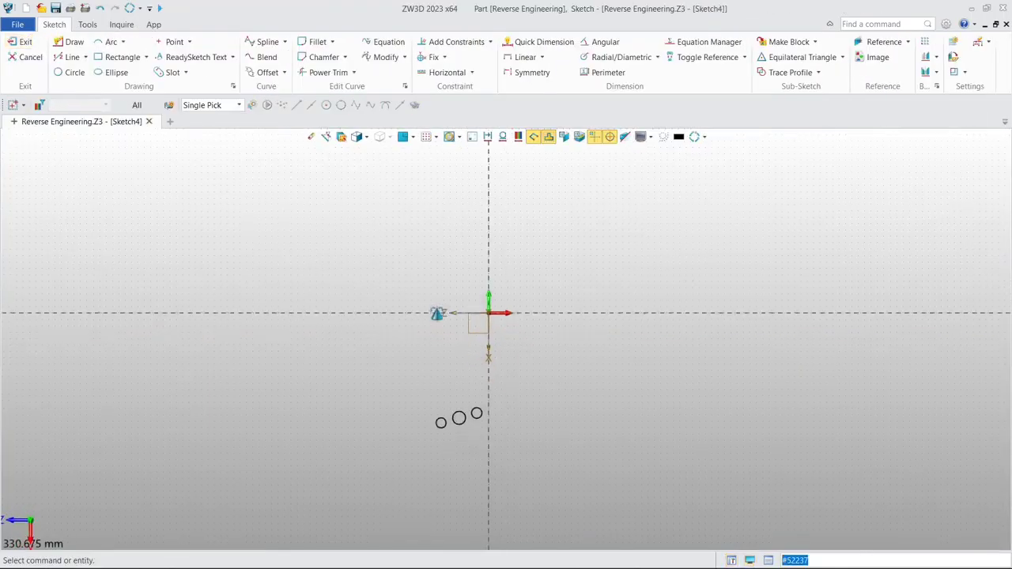
- Draw a three-point circle about 8 mm in diameter over the hole section curve farthest from the sketch's vertical axis
scroll(398, 317, up, 2)
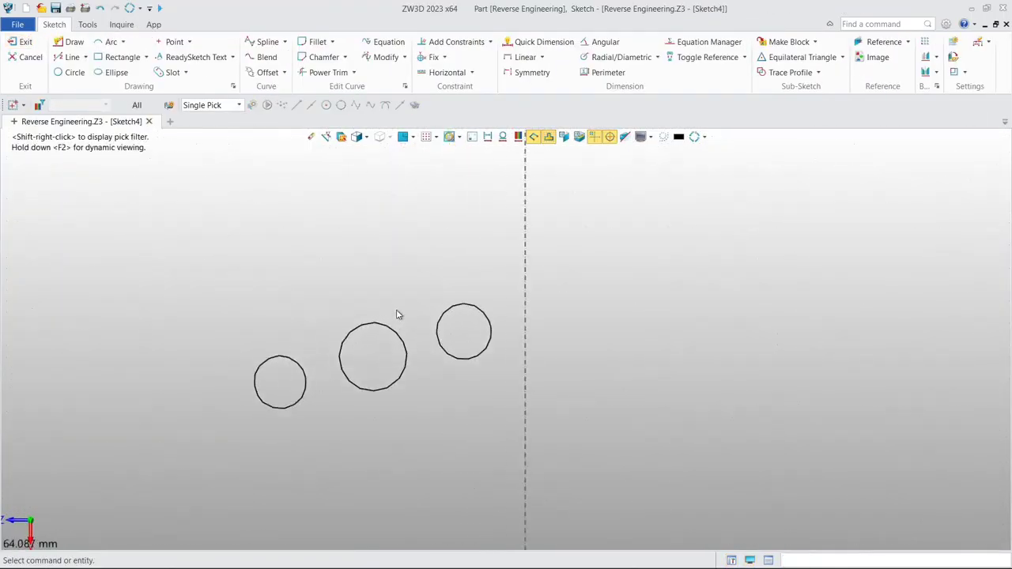
click(86, 71)
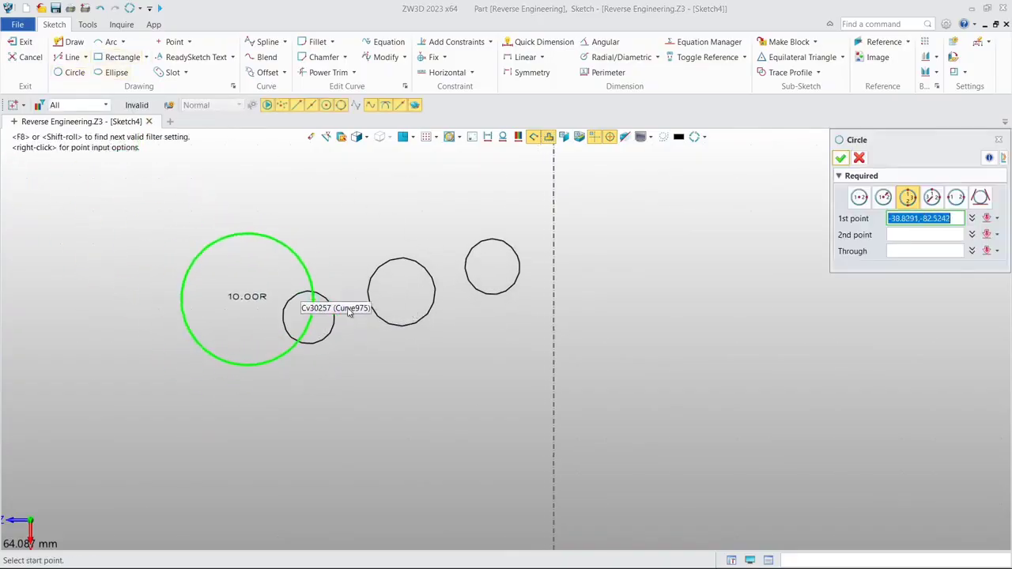
scroll(321, 326, up, 4)
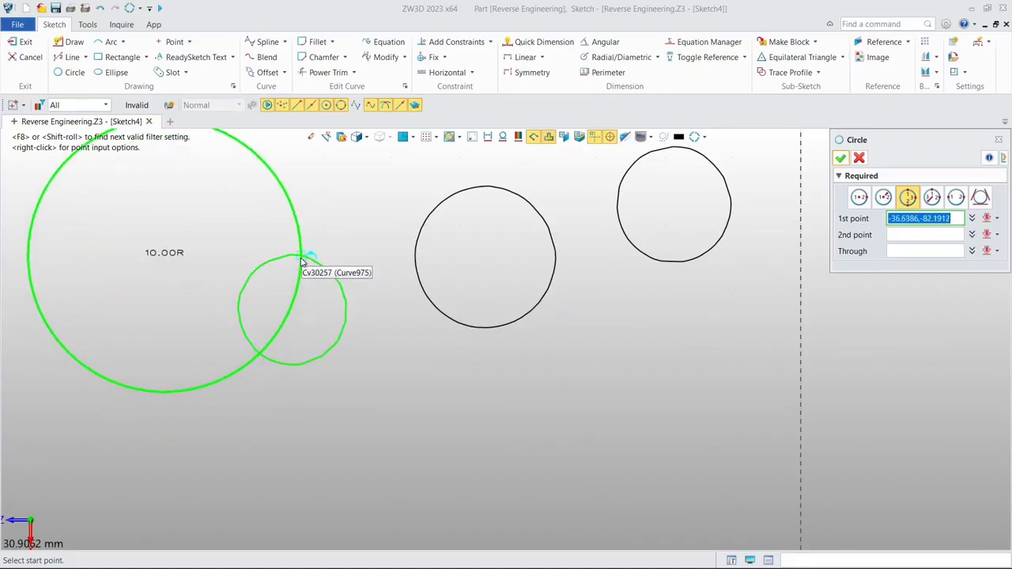
click(310, 270)
click(243, 313)
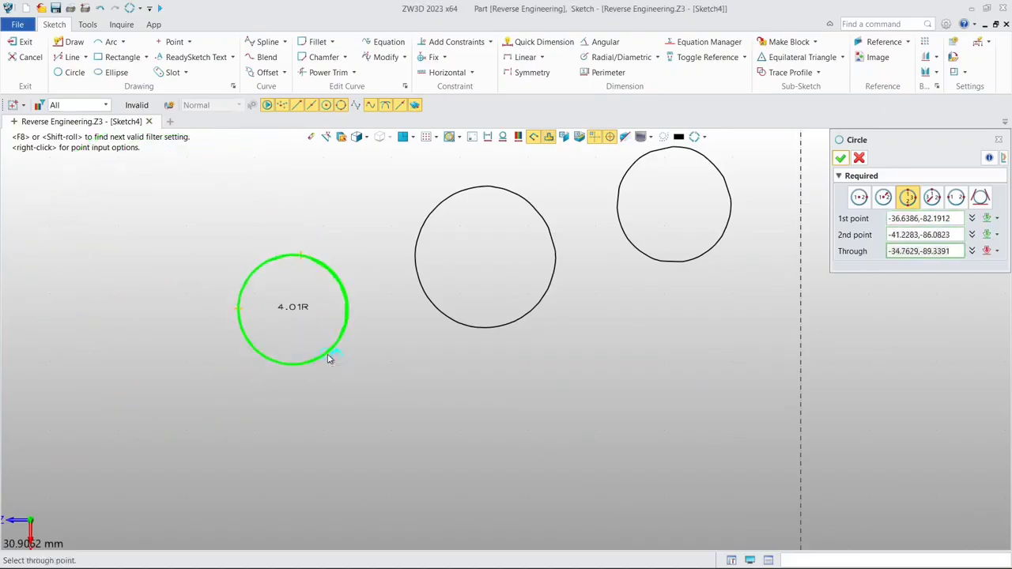
click(328, 358)
- Draw a three-point circle with a radius of about 5.1 mm over the middle hole's section curve
right_drag(375, 301, 307, 324)
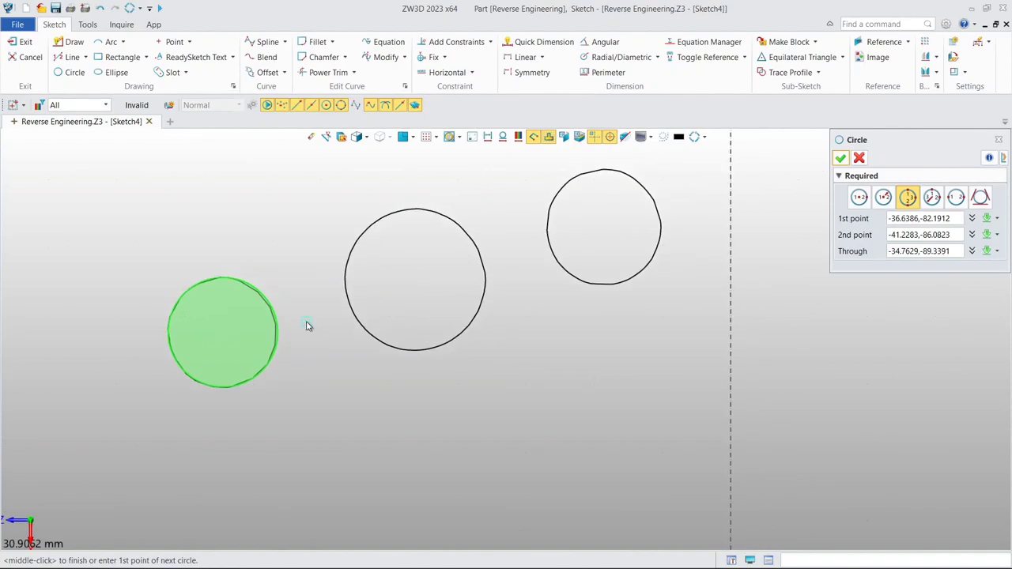
click(361, 236)
click(463, 230)
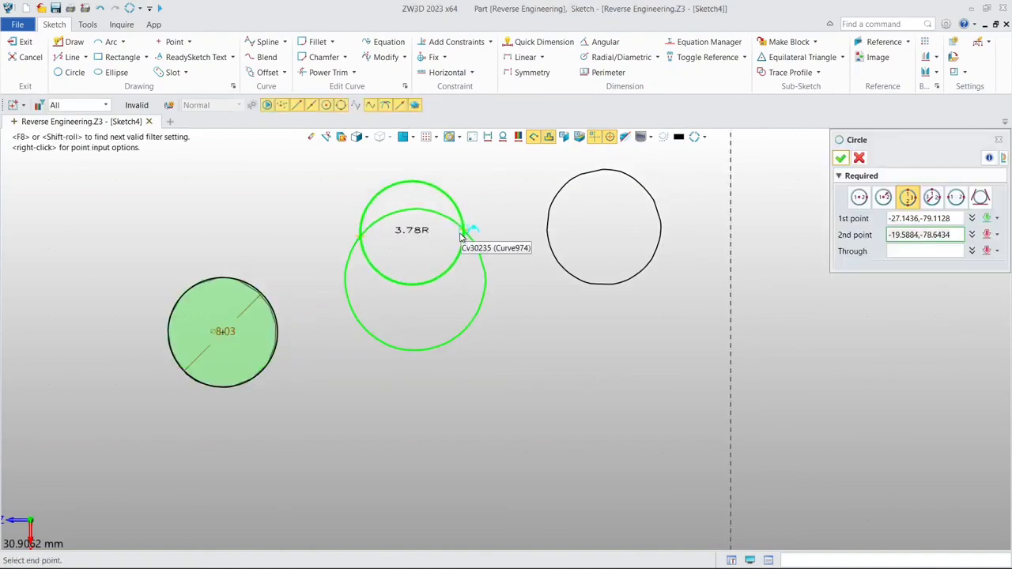
click(440, 350)
right_drag(464, 316, 340, 280)
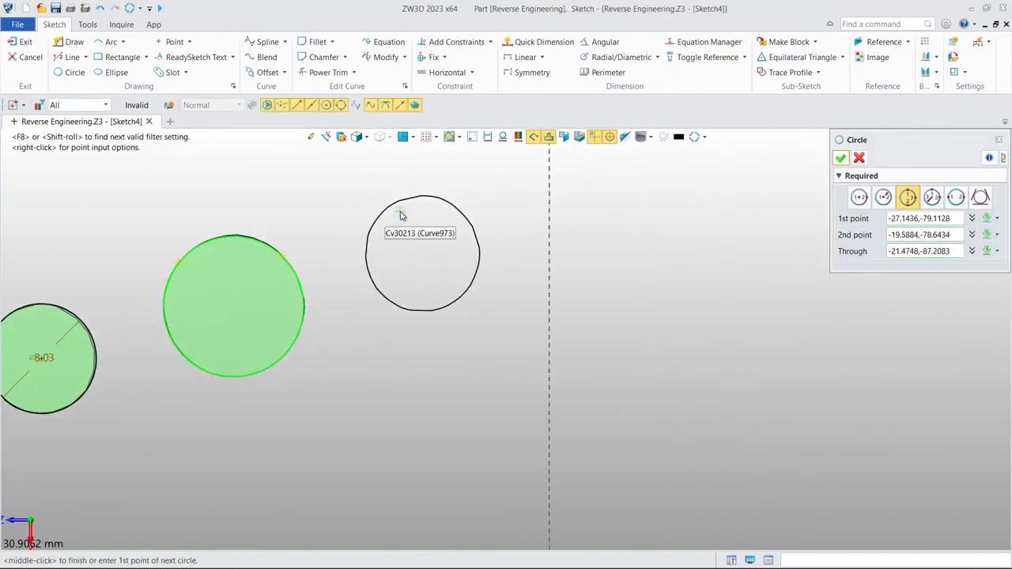
- Draw a three-point circle with a radius of about 4.2 mm over the remaining hole's section curve and exit the sketch
click(399, 208)
click(371, 283)
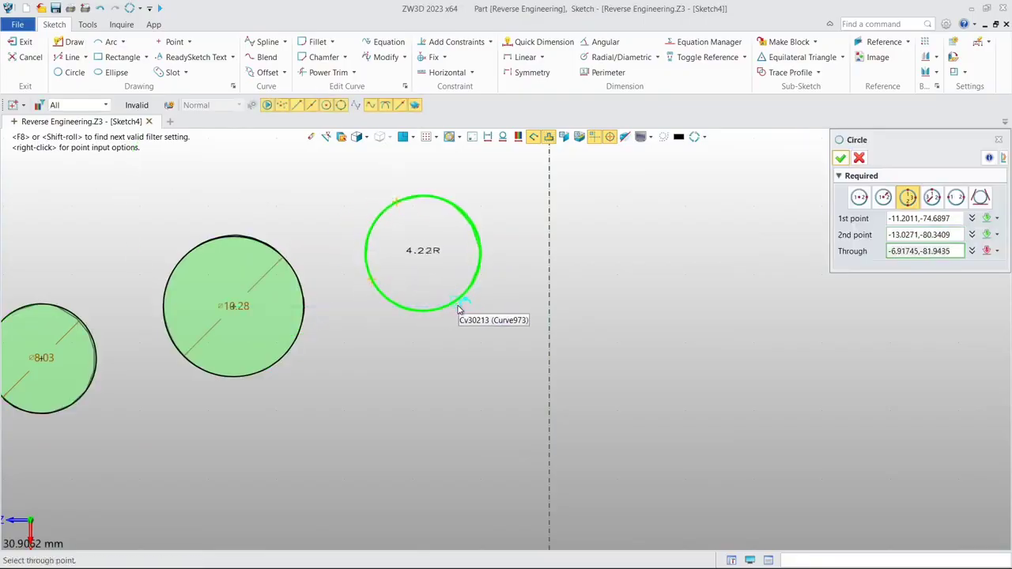
click(460, 309)
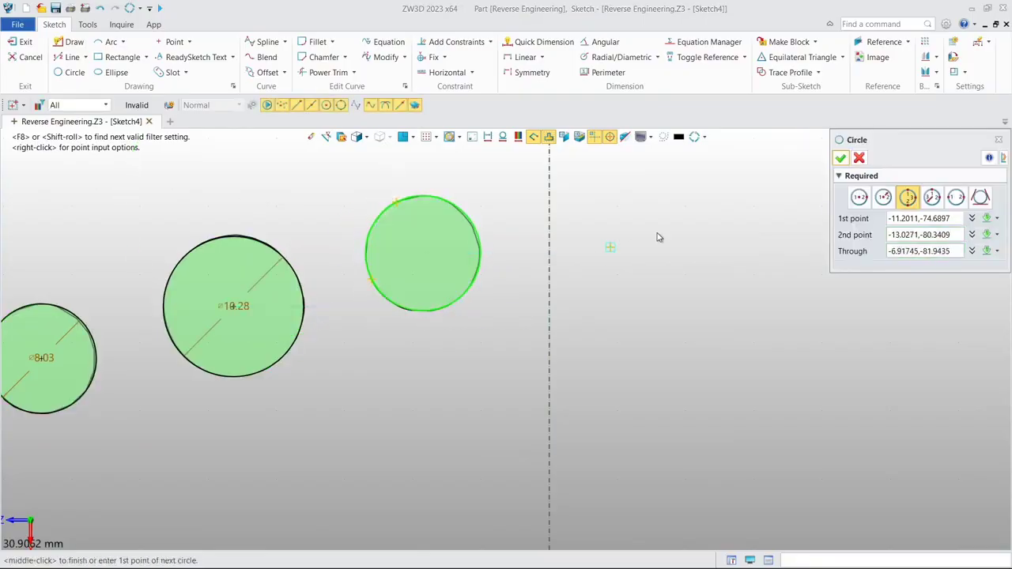
click(842, 158)
scroll(553, 249, down, 5)
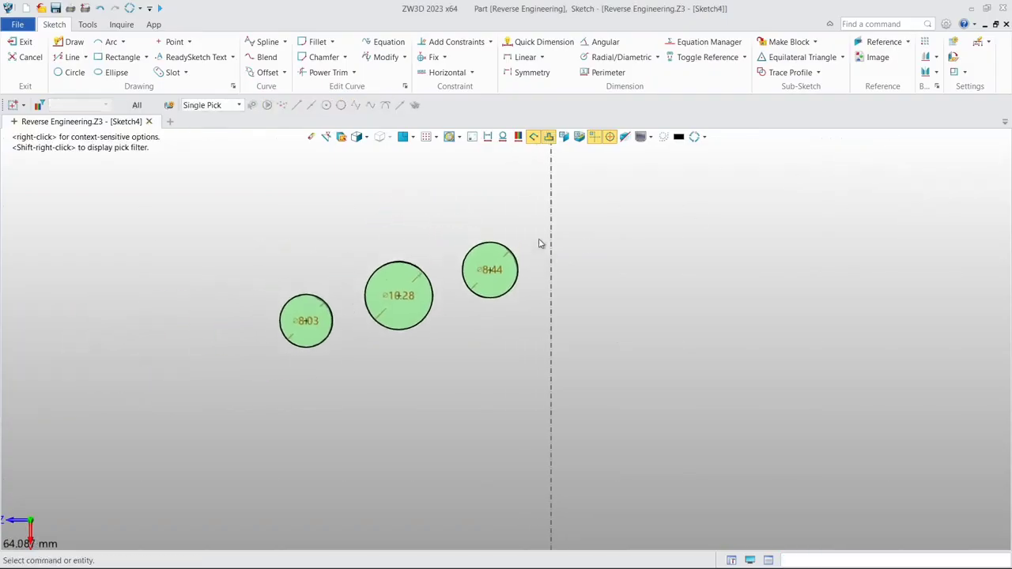
scroll(540, 243, down, 2)
click(24, 44)
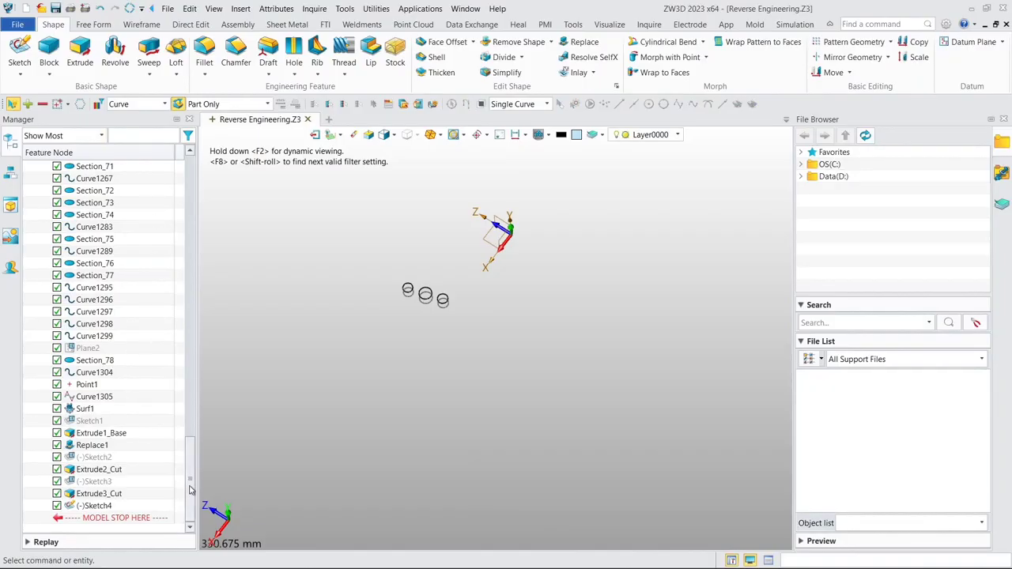
- Unblank the Demo_Block.stl mesh
drag(190, 490, 190, 201)
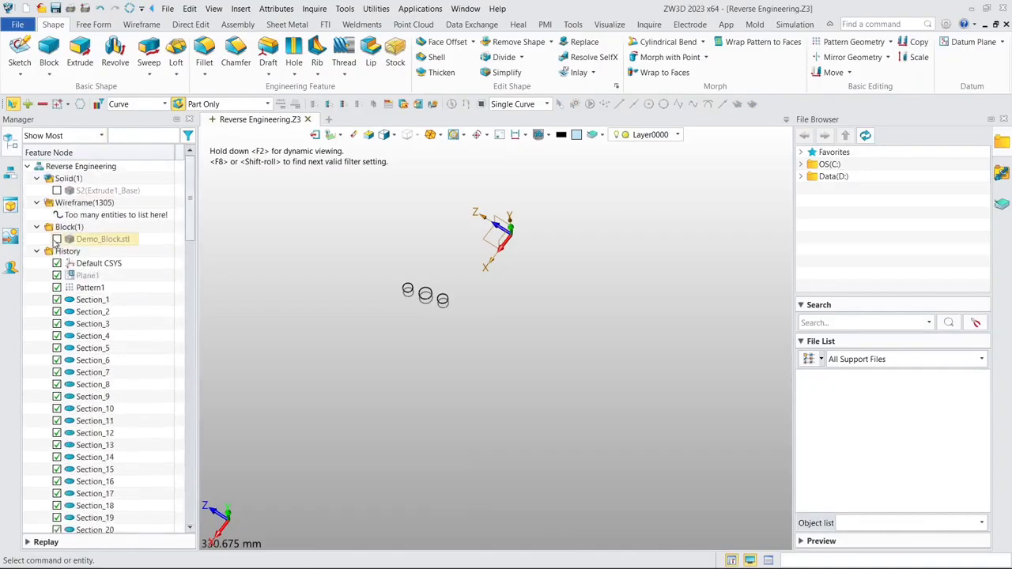
click(57, 239)
middle_drag(364, 324, 364, 290)
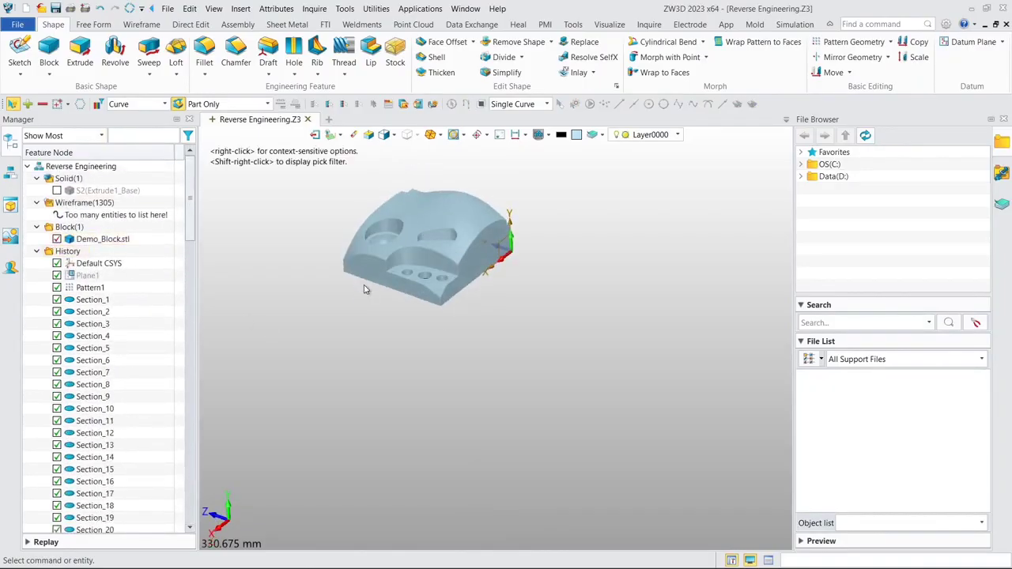
- Start a two-sided Extrude with the three-circle sketch, Sketch4, as its profile
click(84, 60)
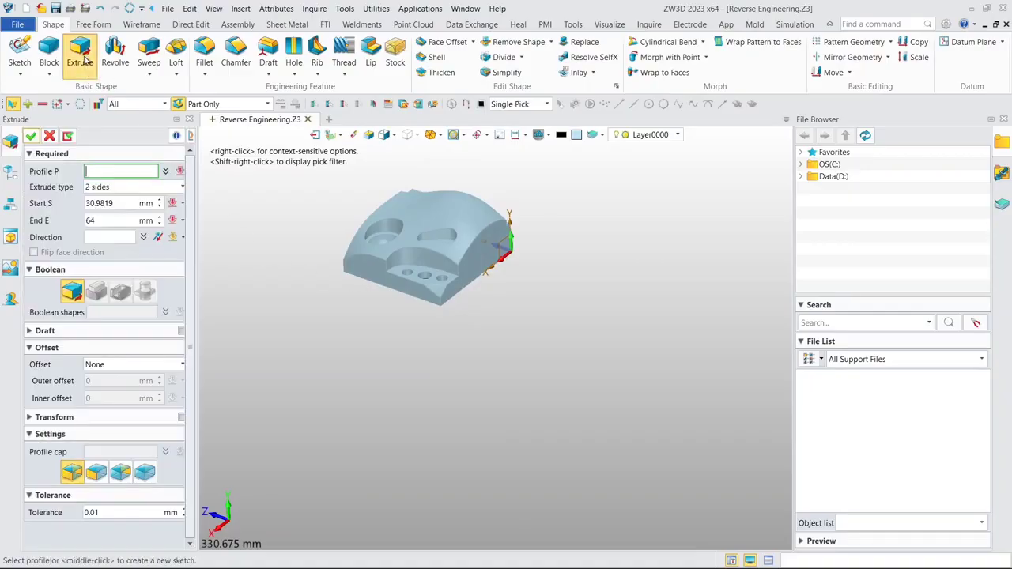
click(5, 185)
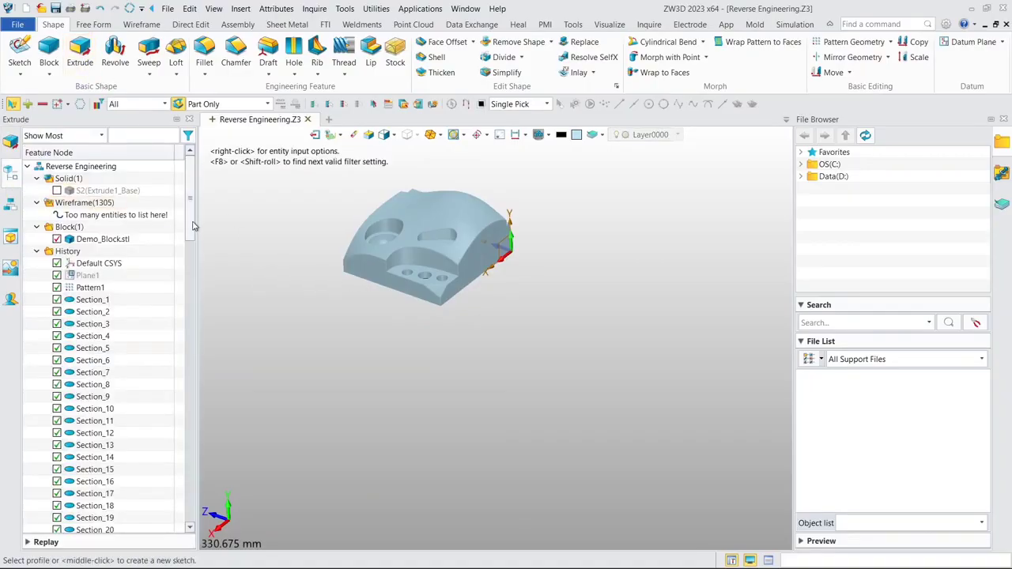
scroll(120, 490, down, 20)
click(95, 506)
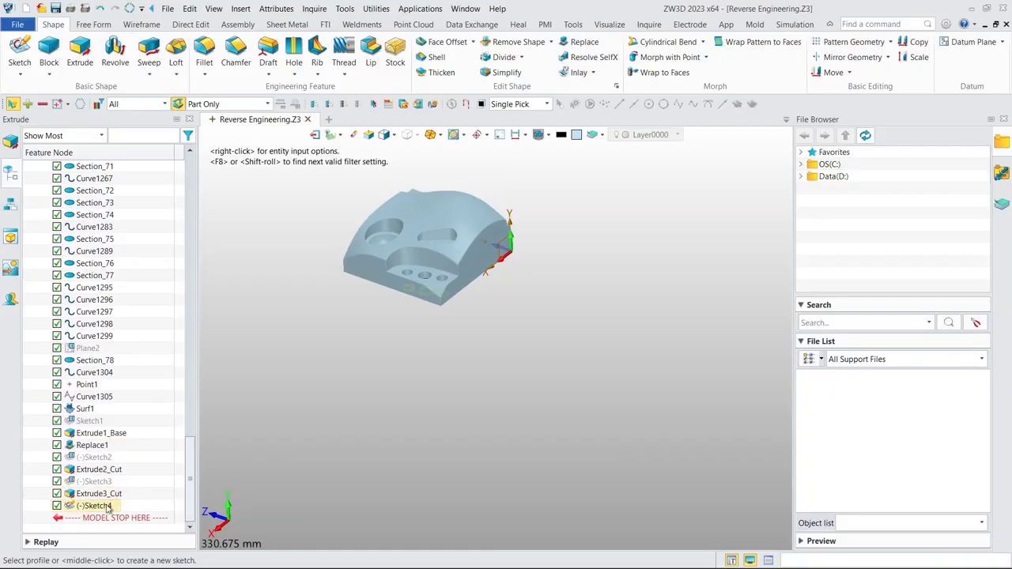
scroll(328, 316, up, 5)
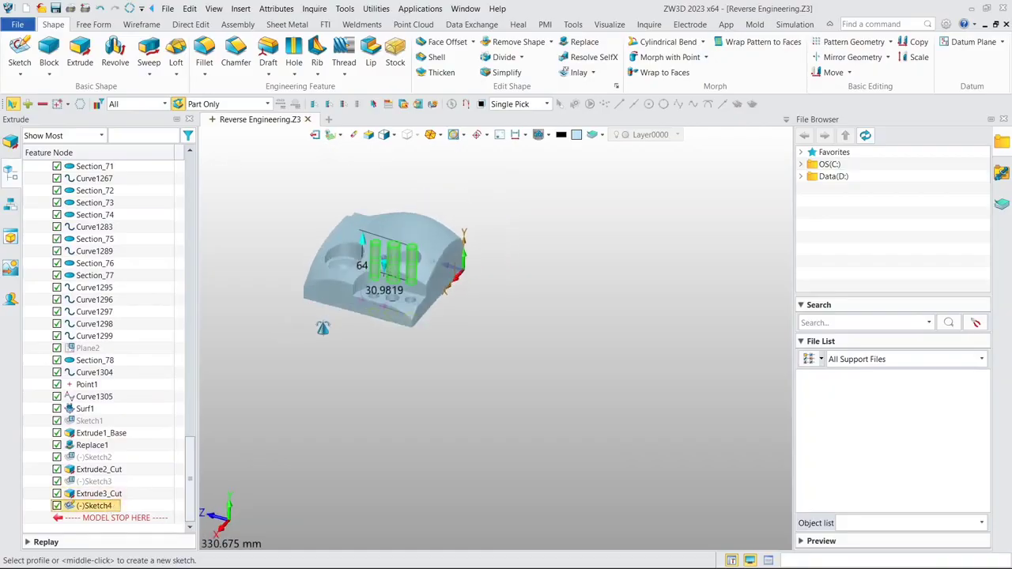
click(7, 147)
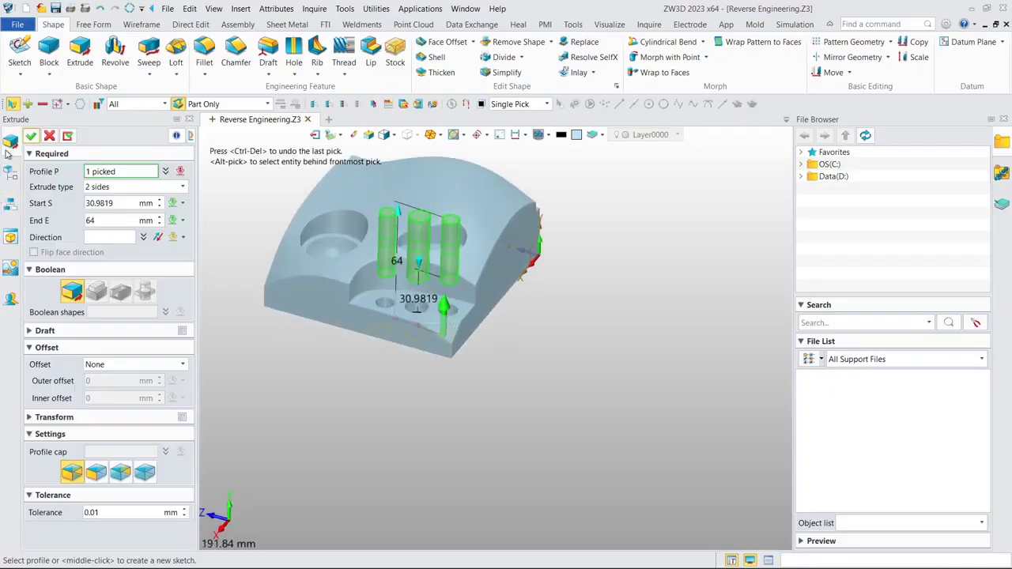
- Set the extrusion's start with To Point on a mesh vertex in a round hole's floor, using wireframe display
click(116, 204)
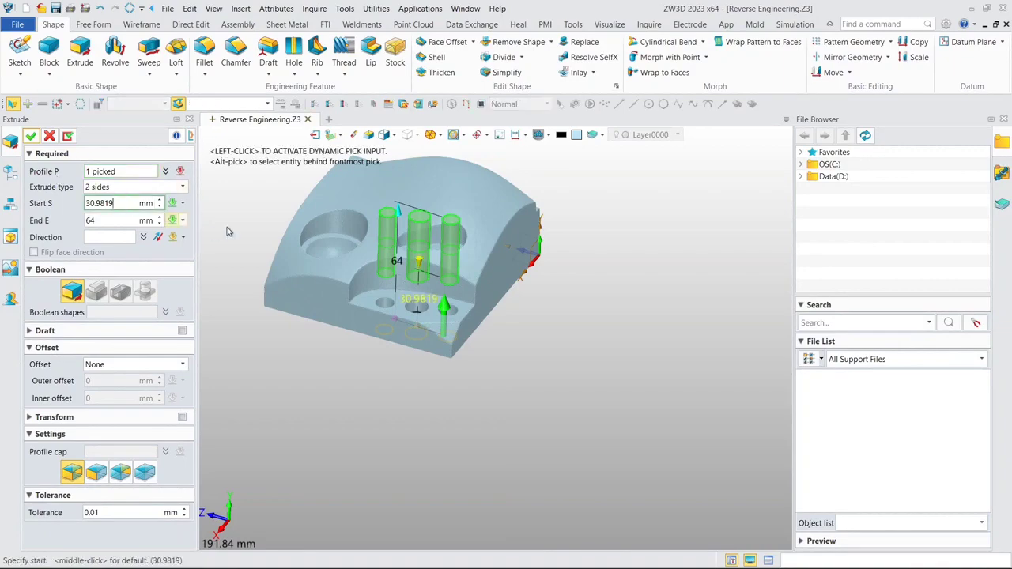
right_click(219, 207)
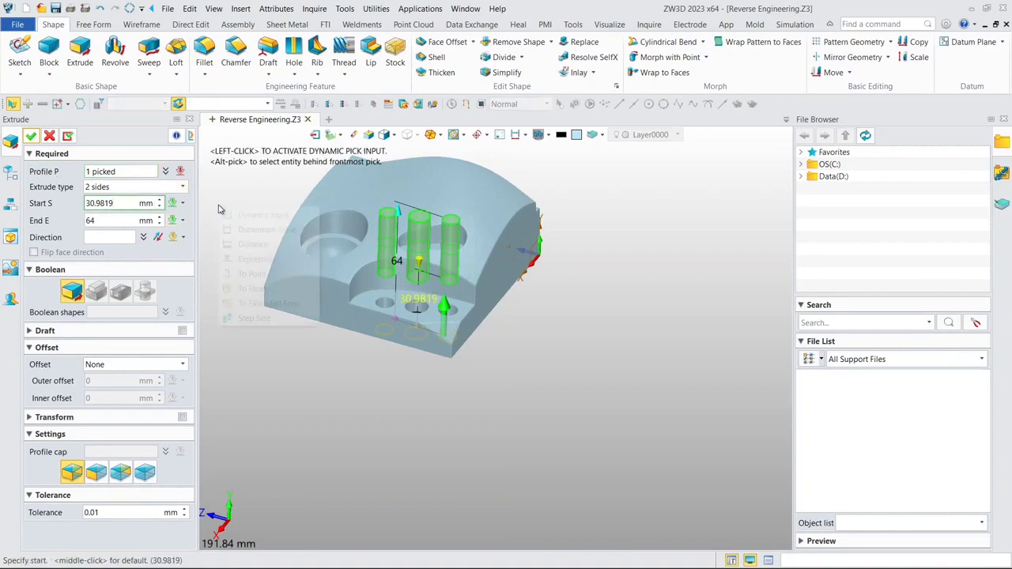
click(254, 274)
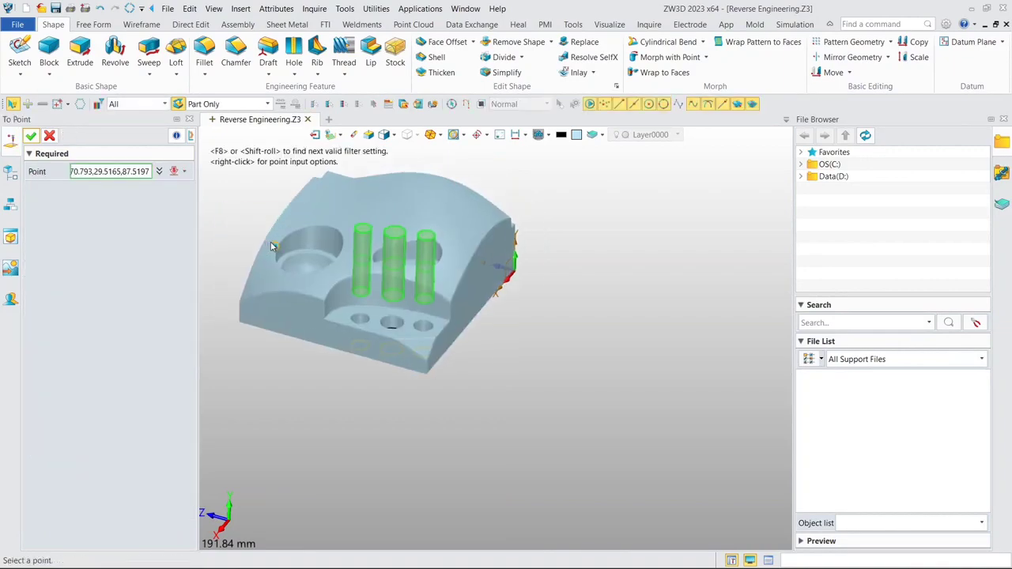
click(396, 137)
click(400, 152)
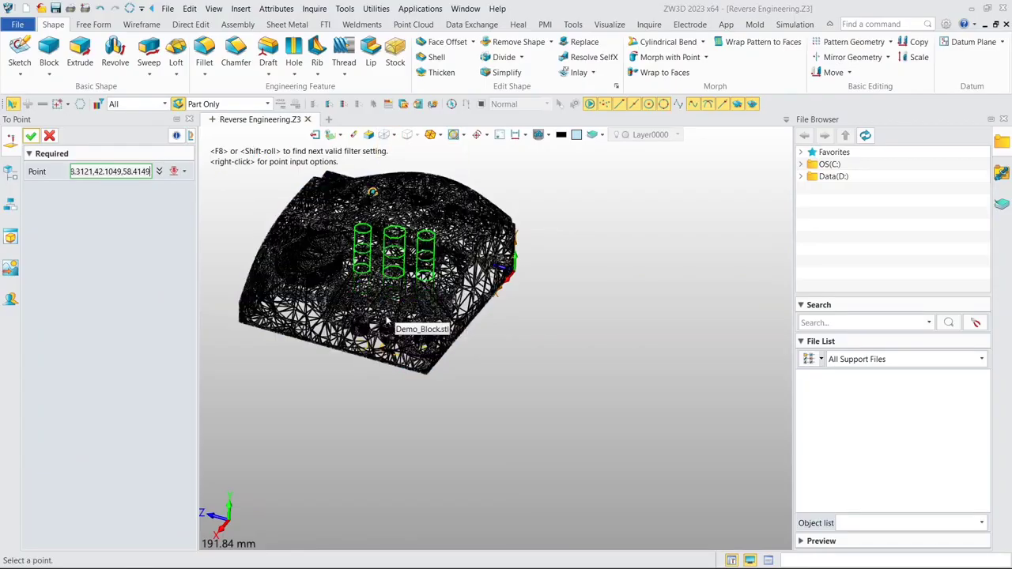
scroll(359, 308, up, 3)
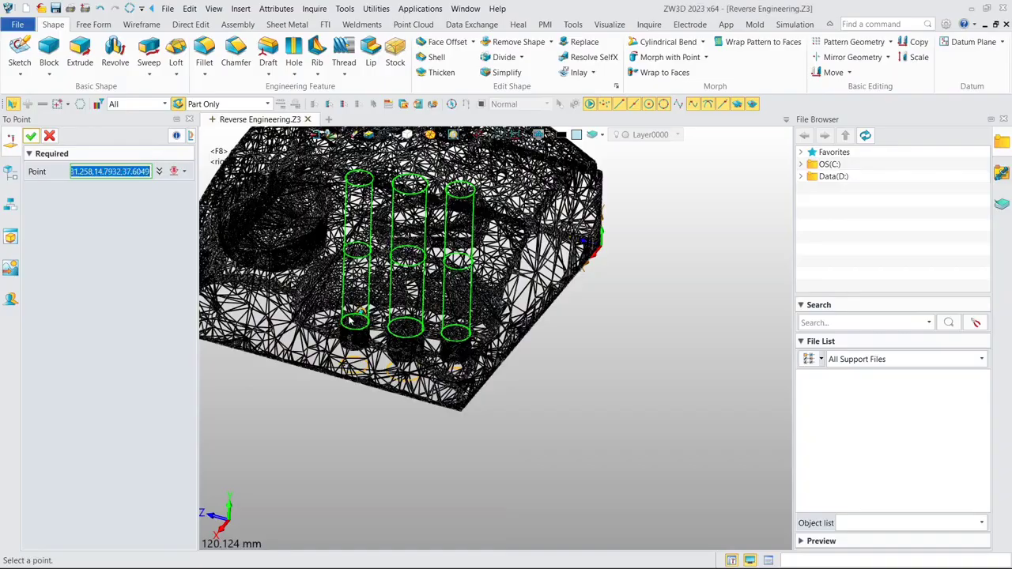
scroll(354, 314, up, 3)
right_drag(351, 328, 350, 351)
scroll(353, 347, up, 5)
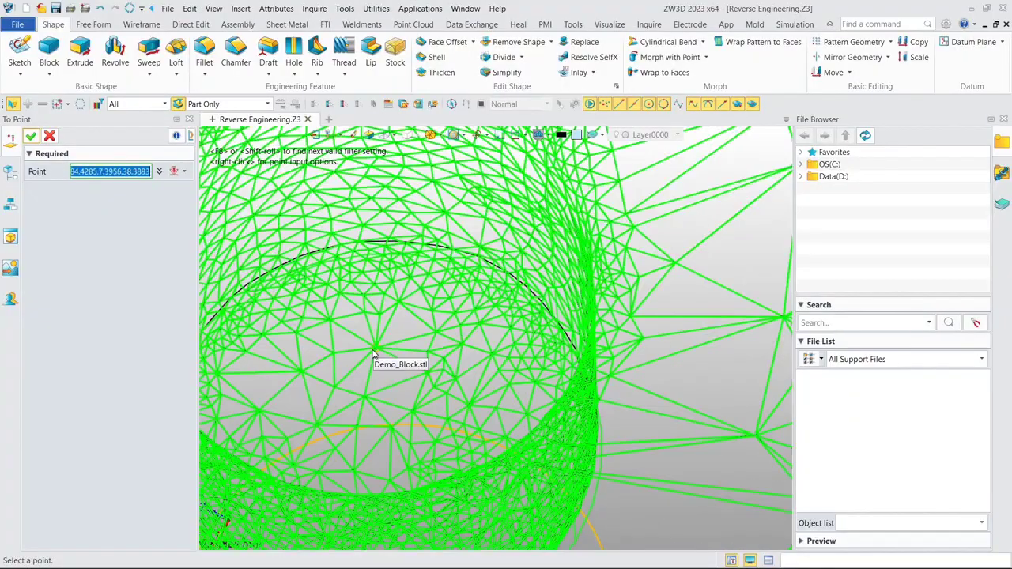
click(377, 353)
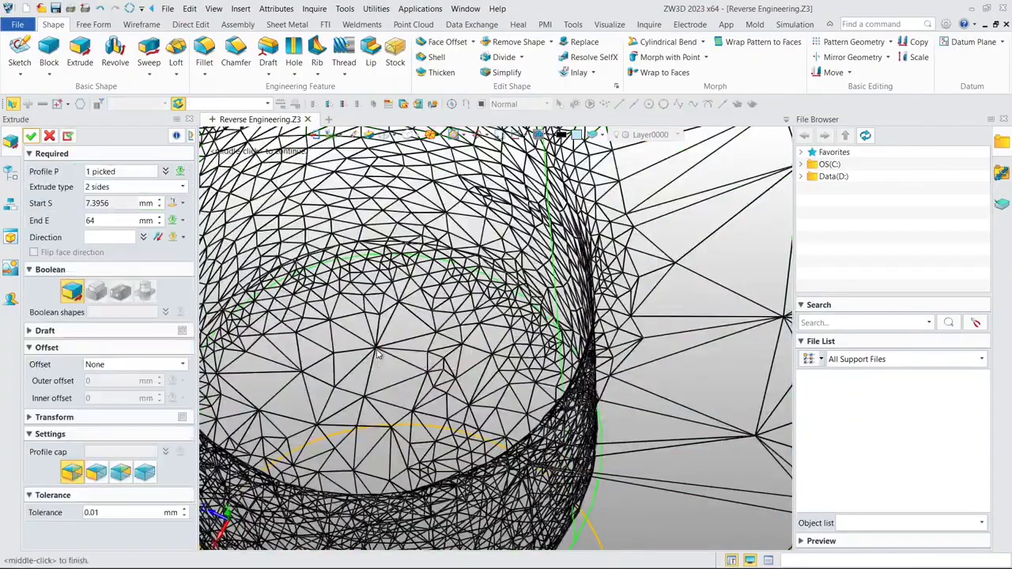
scroll(377, 354, down, 5)
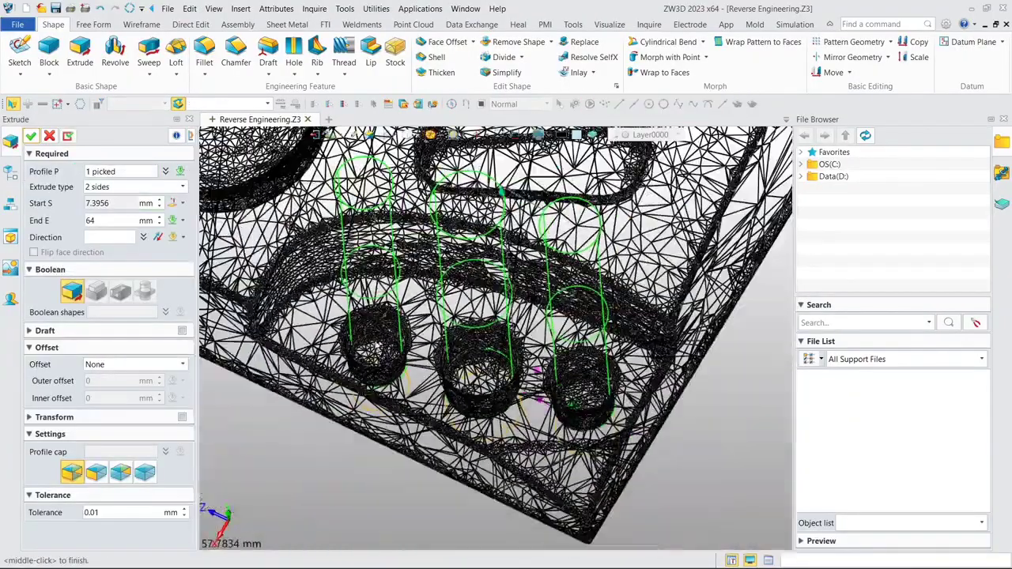
- Compare the extrusion's start with the hole floors and complete it as a base shape ending at 64 mm
right_drag(375, 468, 364, 360)
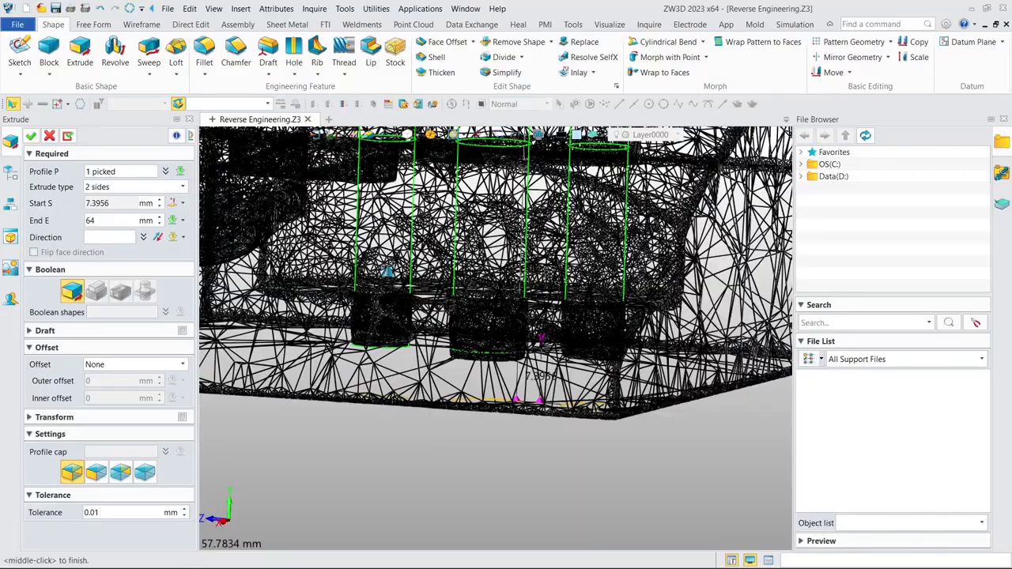
right_drag(388, 272, 401, 264)
click(165, 171)
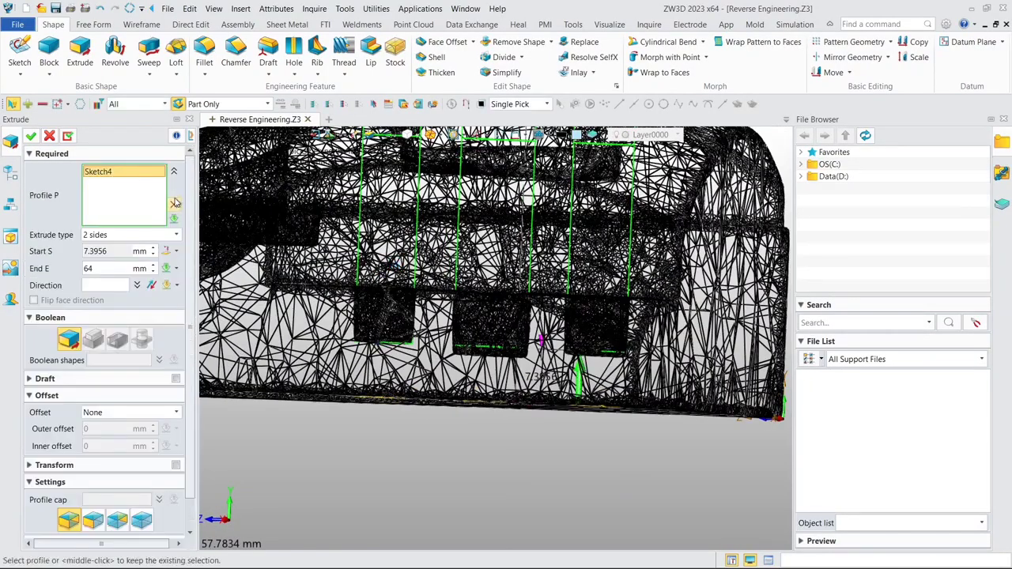
click(174, 172)
click(31, 136)
scroll(308, 221, down, 5)
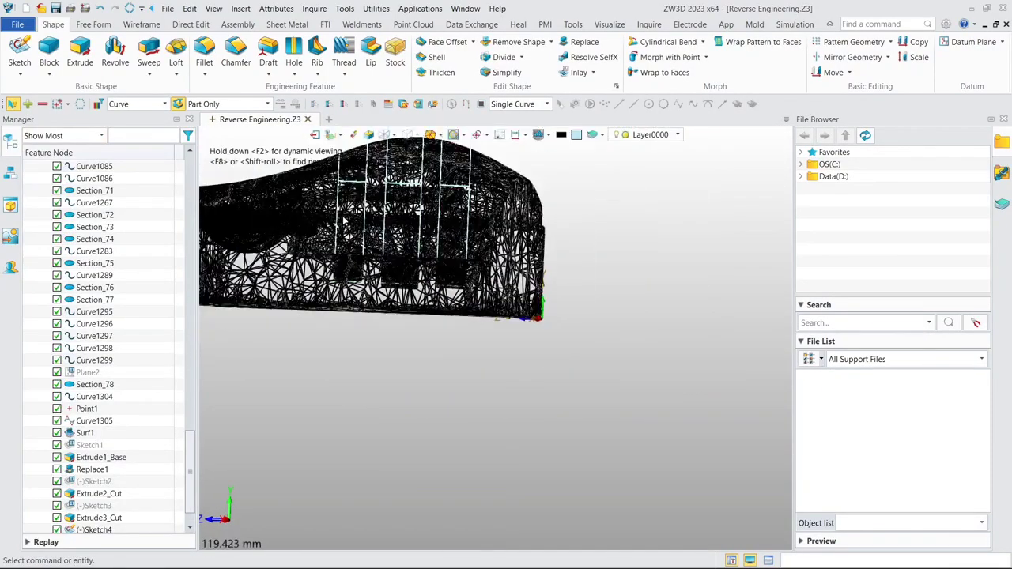
- Switch the display back to shaded and unblank the S2(Extrude1_Base) solid alongside the three cylinders
middle_drag(414, 222, 484, 326)
middle_drag(471, 290, 400, 138)
click(394, 136)
click(415, 164)
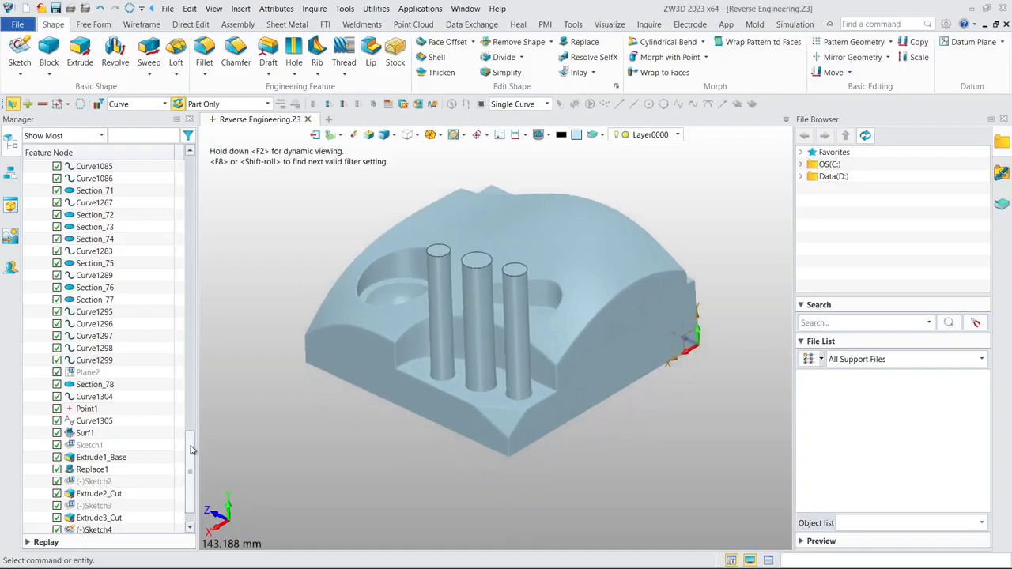
drag(190, 450, 191, 170)
click(57, 191)
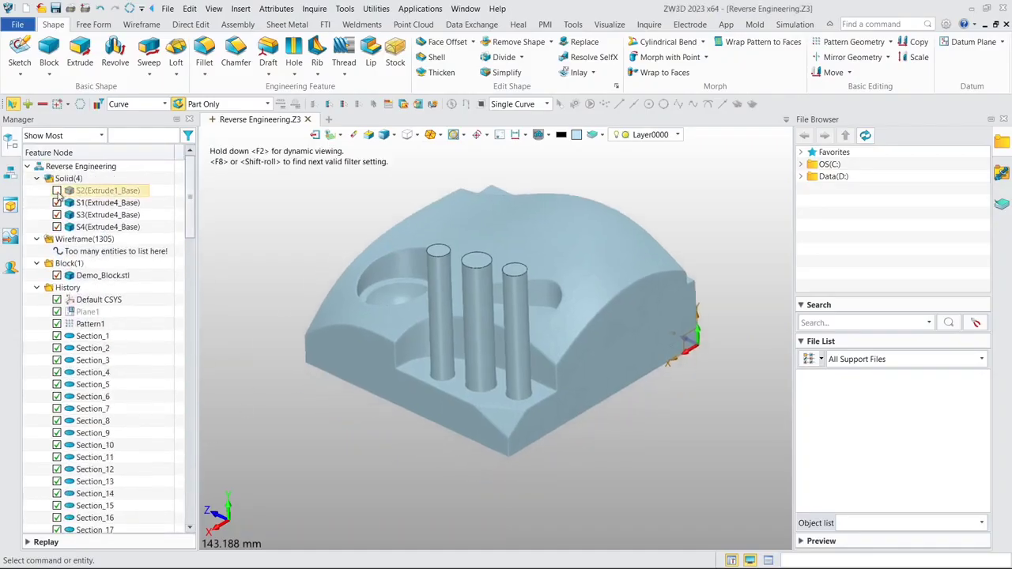
click(57, 191)
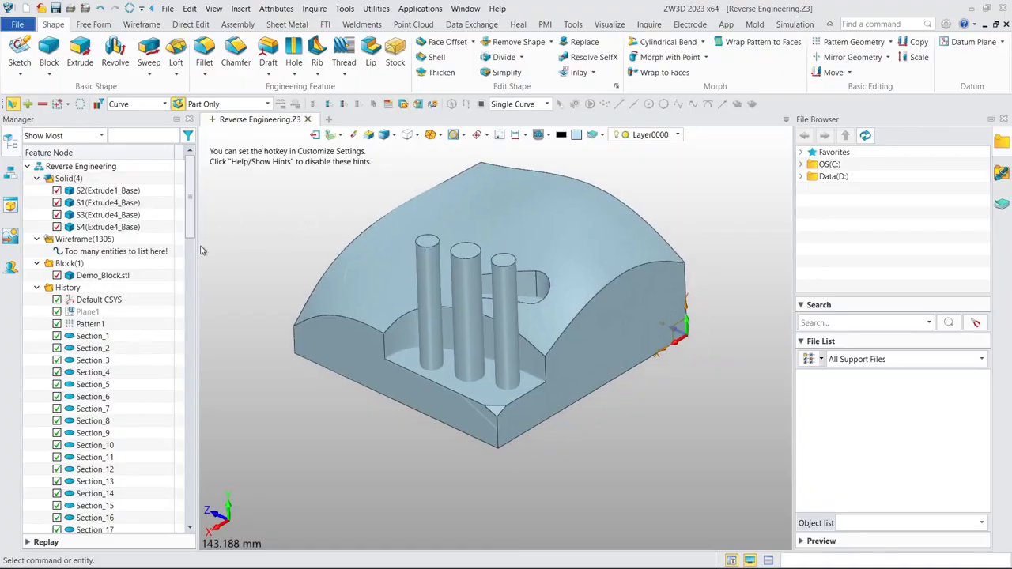
- Redefine Extrude4_Base with the Remove Boolean so the three cylinders cut holes into the block solid
drag(192, 223, 177, 508)
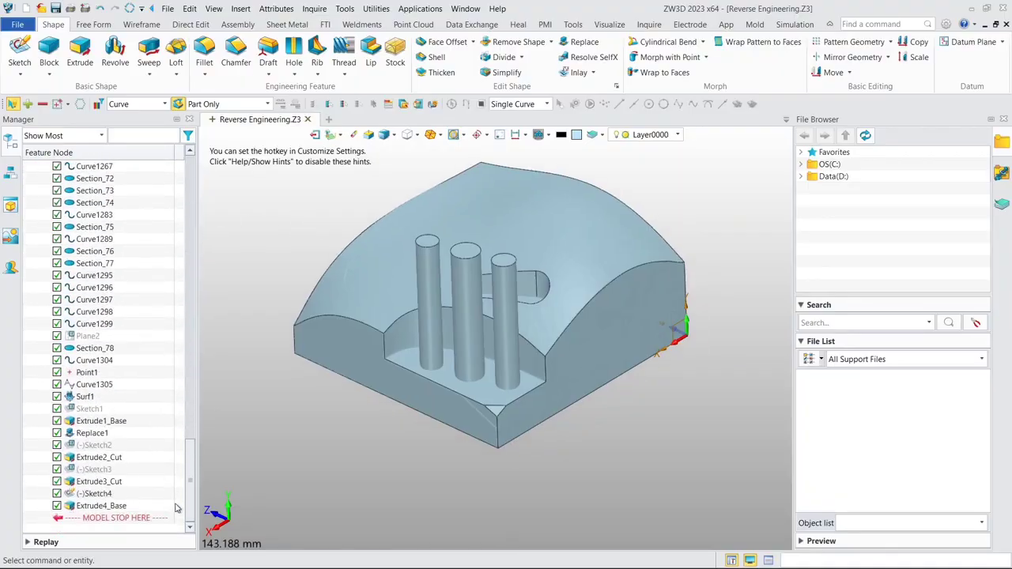
double_click(92, 507)
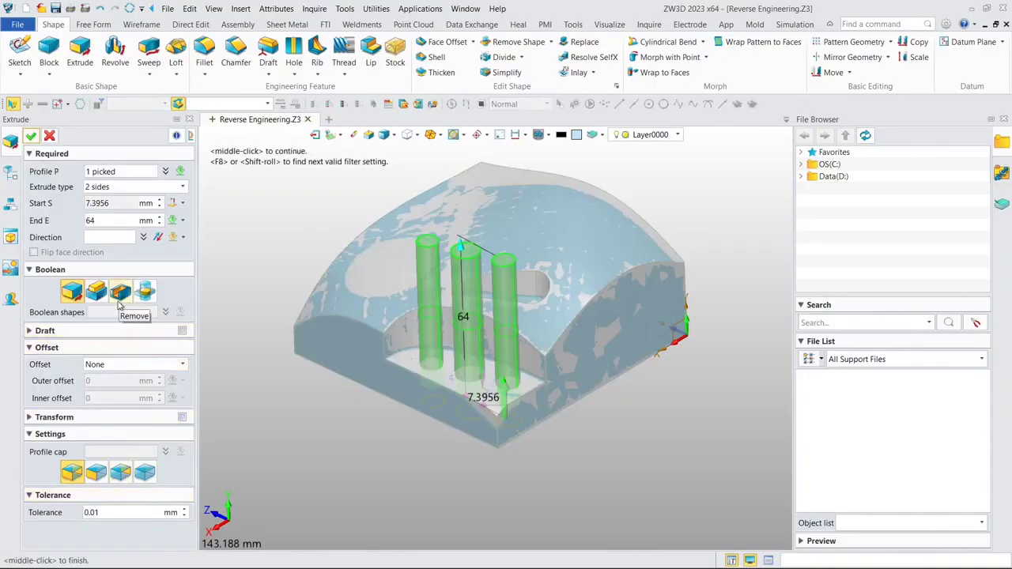
click(120, 296)
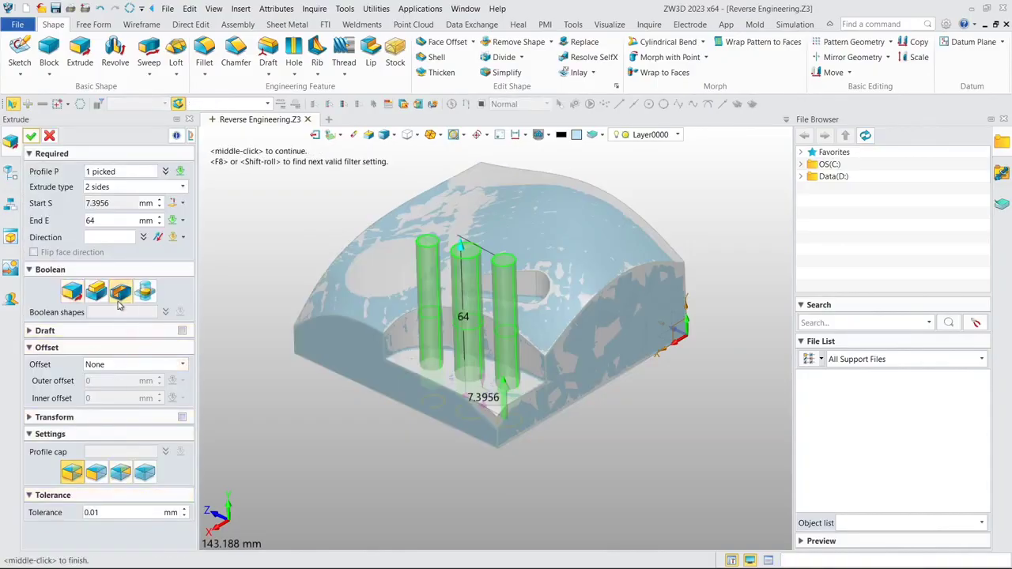
click(32, 138)
middle_drag(562, 320, 616, 273)
- Blank the S2(Extrude1_Base) solid and unblank all wireframe section curves over the mesh
drag(189, 466, 200, 180)
right_drag(535, 242, 564, 277)
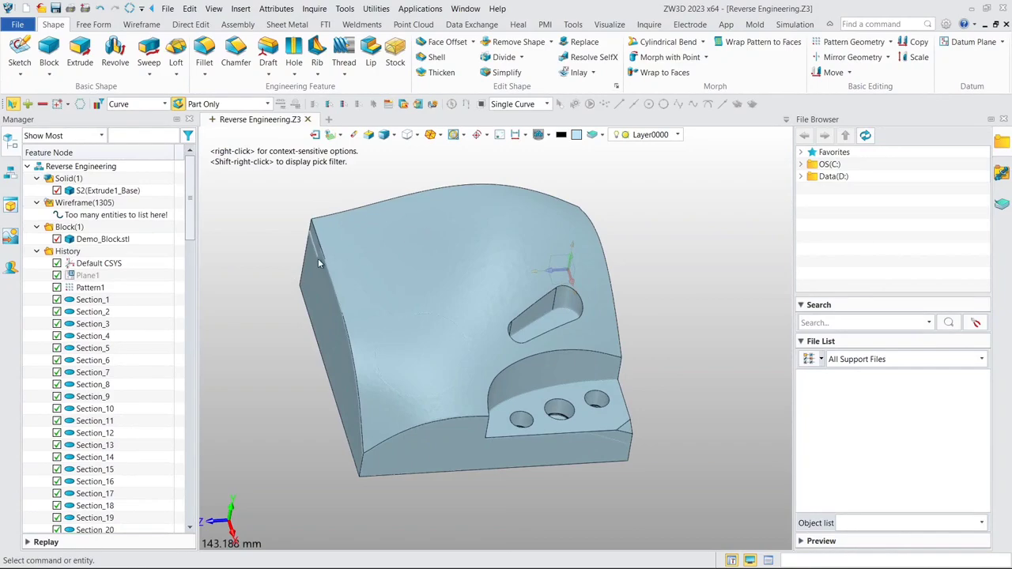
click(57, 190)
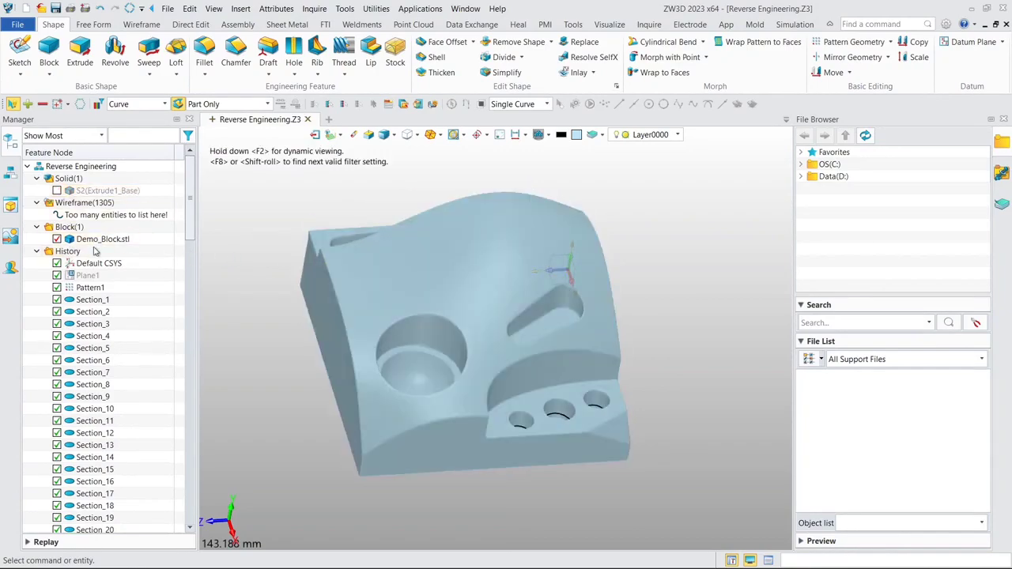
right_click(84, 210)
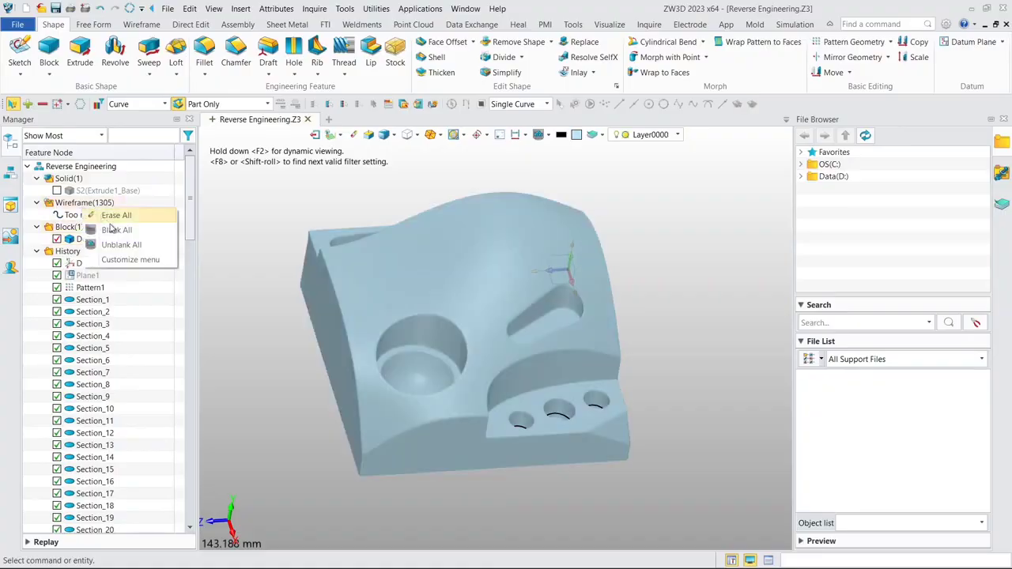
click(119, 244)
- Show only the long section curve along the side ledge above the slot, hide everything else, and keep that display status
middle_drag(362, 260, 294, 369)
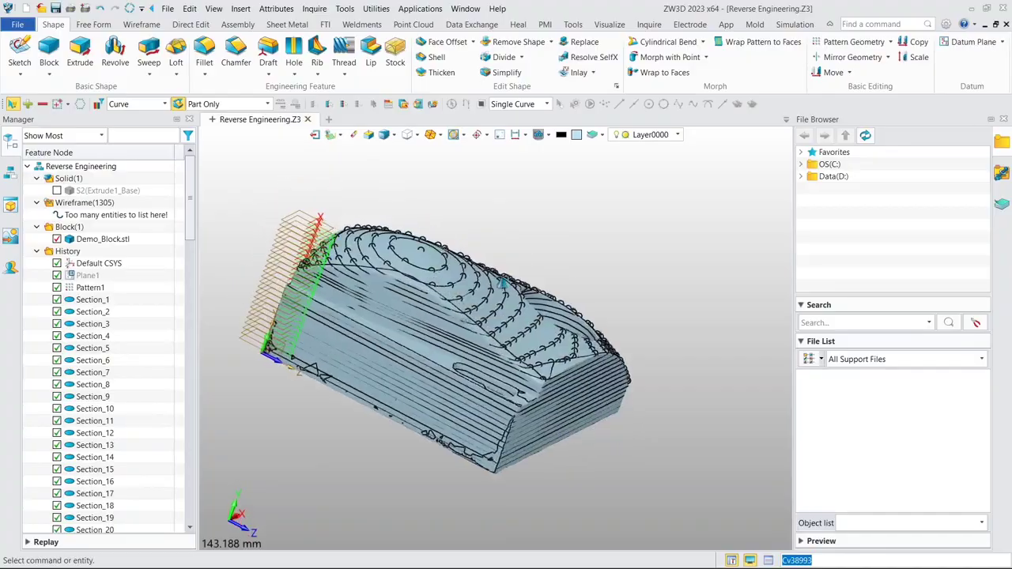
scroll(502, 282, up, 5)
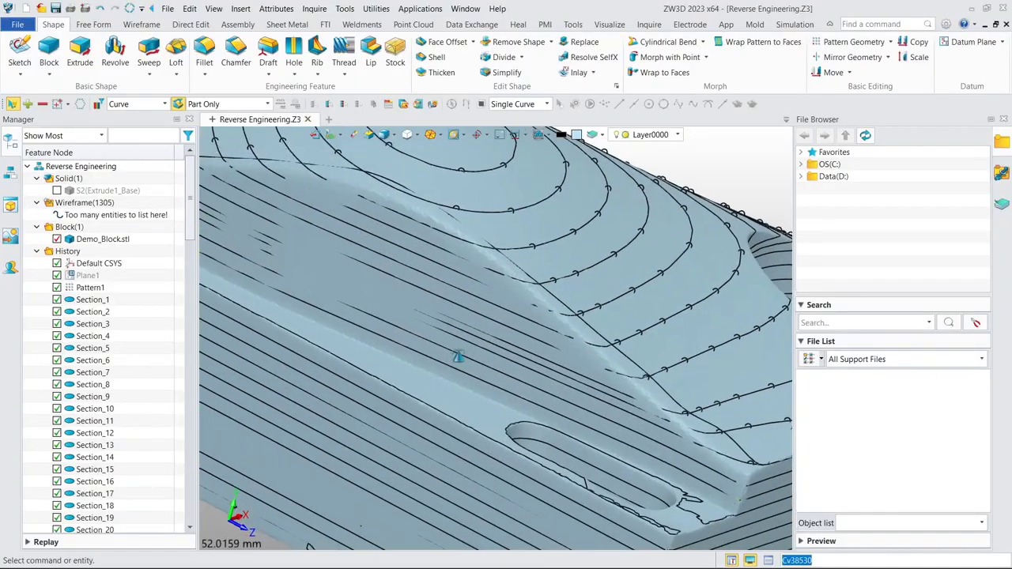
middle_drag(457, 357, 470, 342)
scroll(470, 341, down, 2)
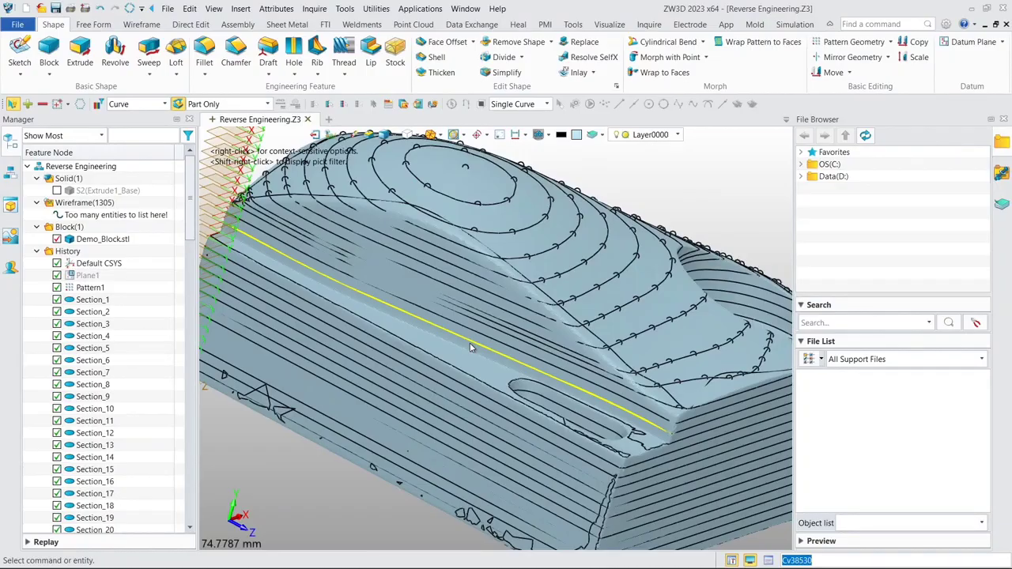
right_click(470, 348)
click(505, 72)
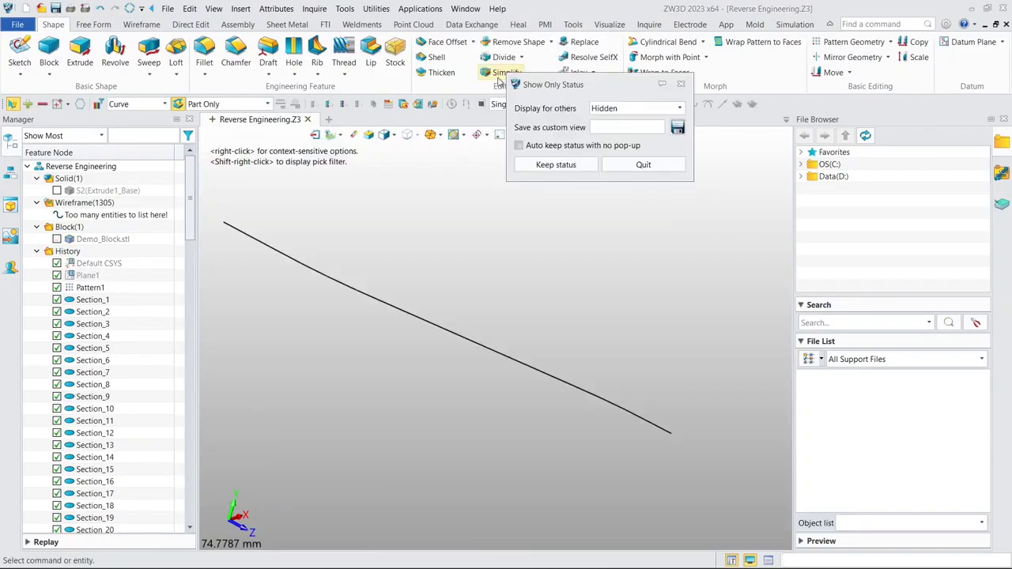
click(566, 166)
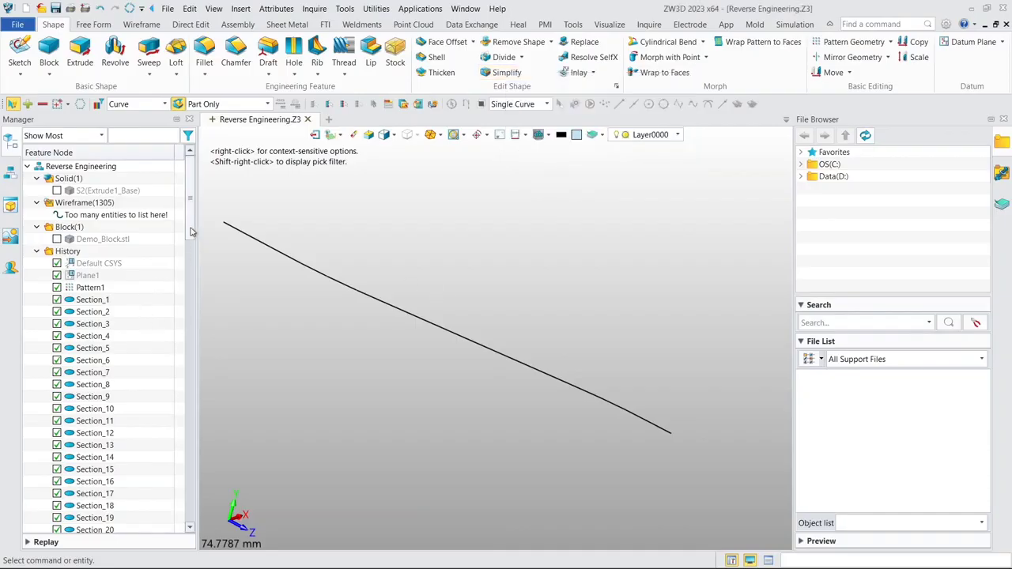
- Unblank the Default CSYS and the rectangular base profile Sketch1 alongside the isolated ledge curve
drag(189, 231, 190, 202)
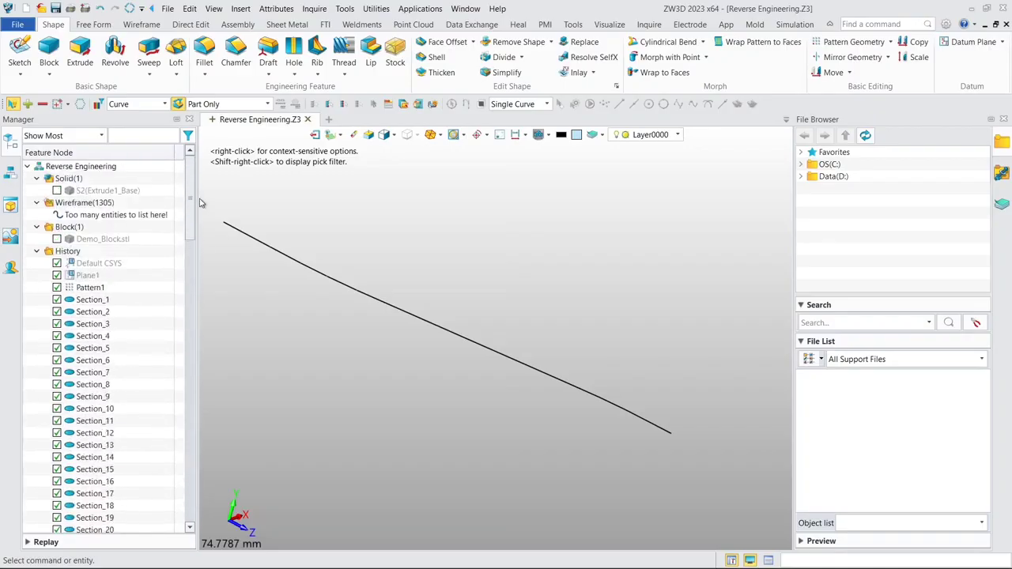
right_click(102, 268)
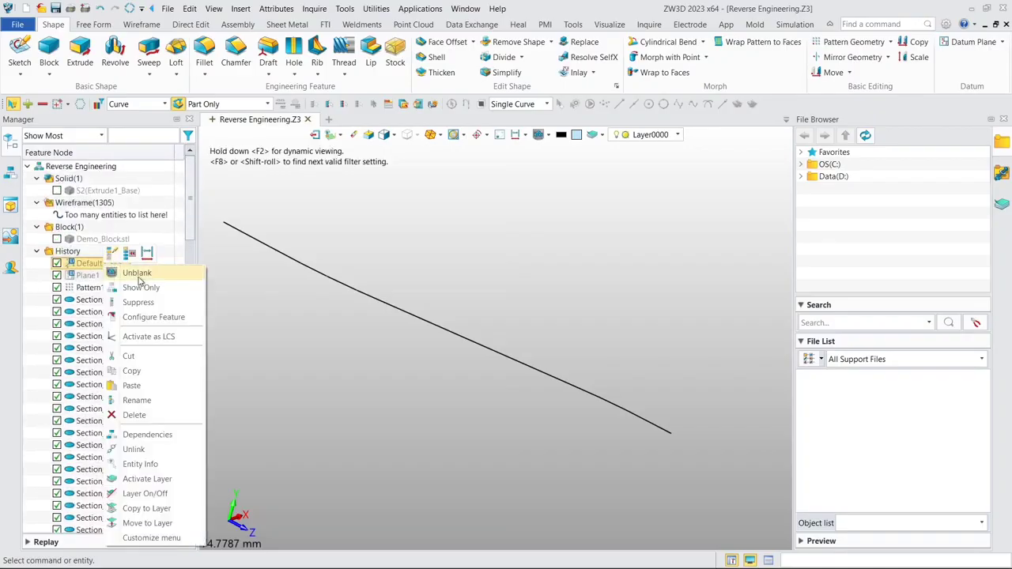
click(138, 274)
drag(191, 225, 190, 506)
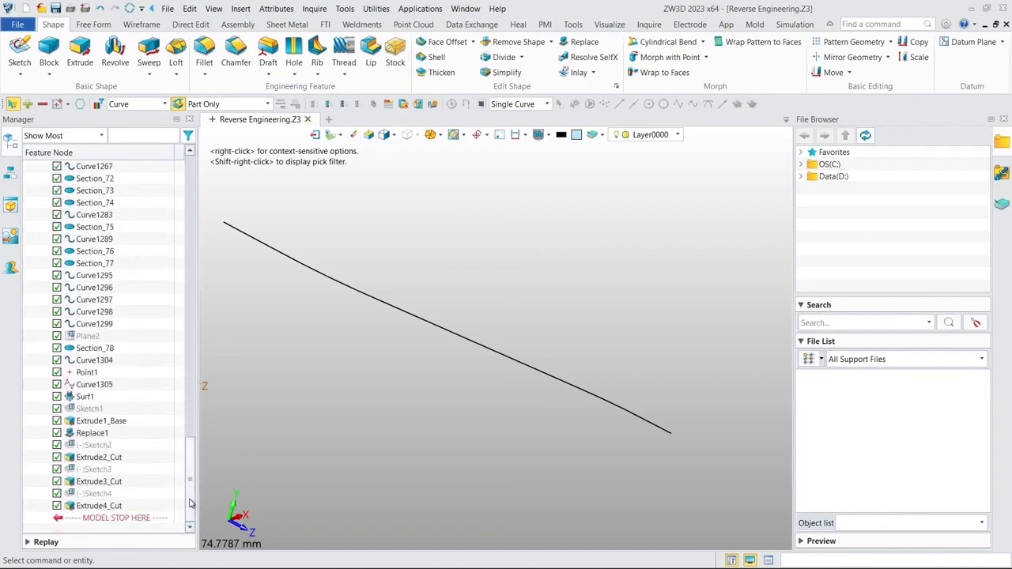
right_click(84, 408)
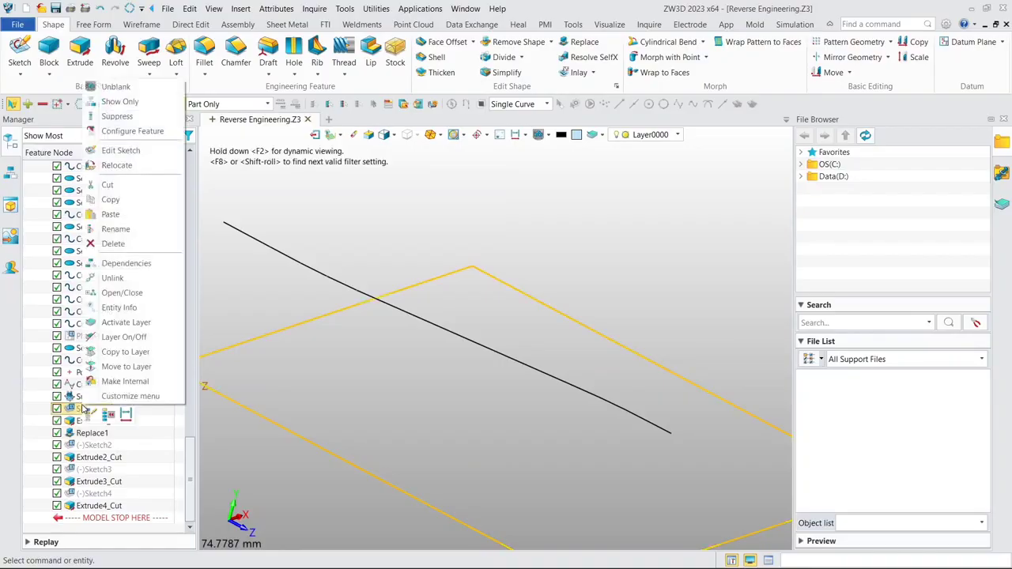
click(117, 88)
scroll(455, 248, down, 3)
middle_drag(458, 230, 494, 210)
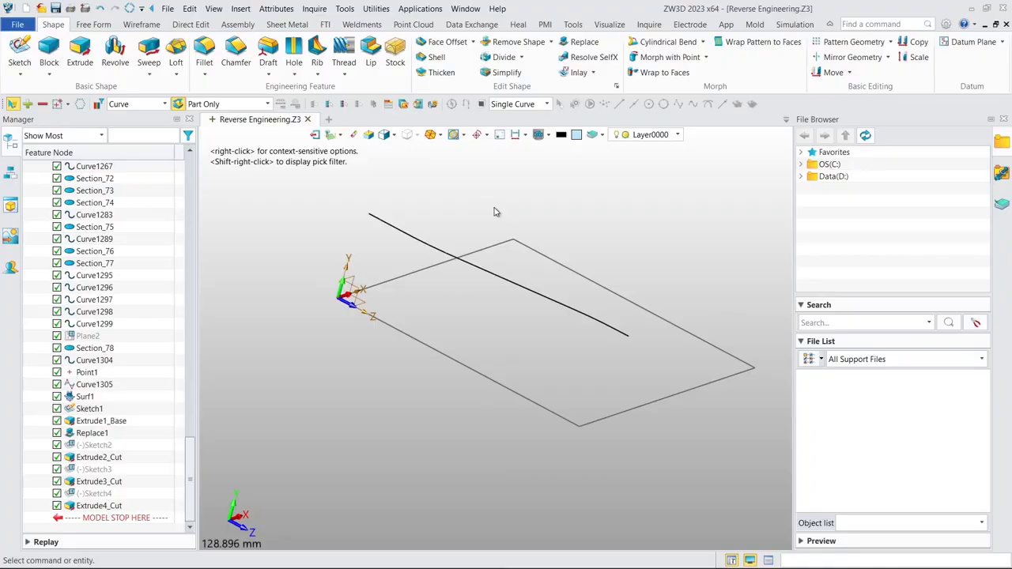
- Start a new sketch on the Default CSYS_XZ plane with default orientation
click(20, 49)
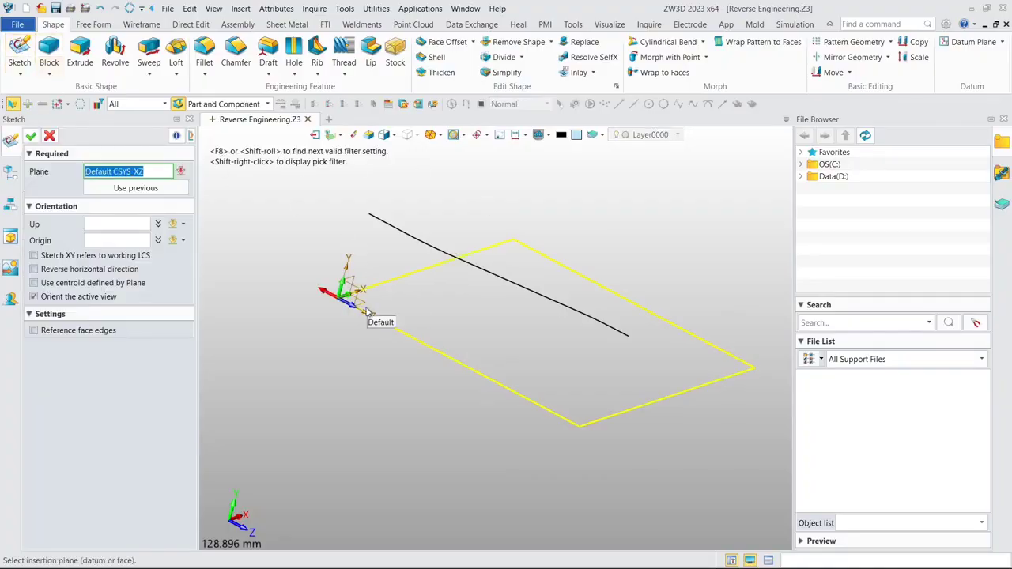
scroll(365, 308, down, 1)
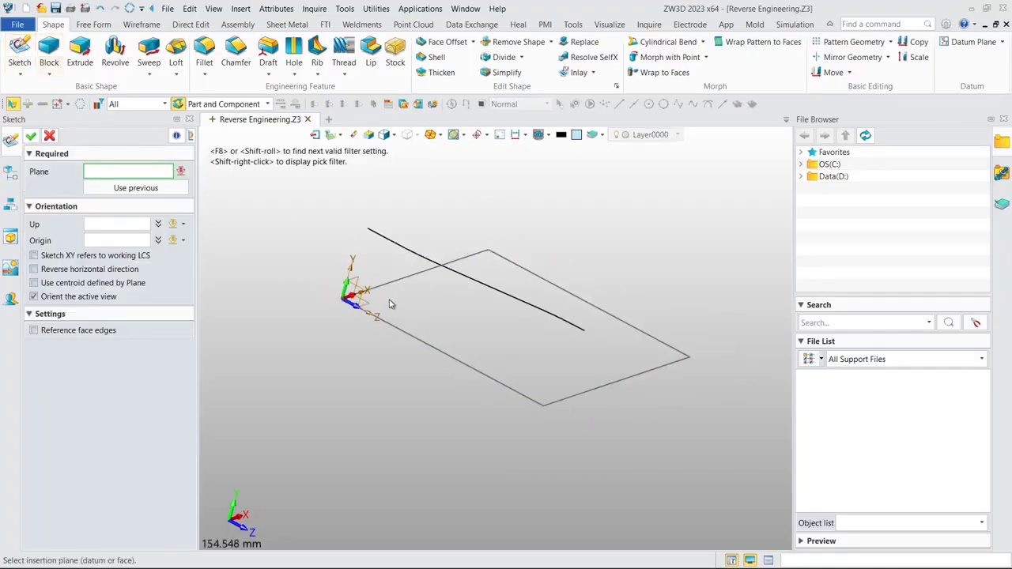
click(373, 315)
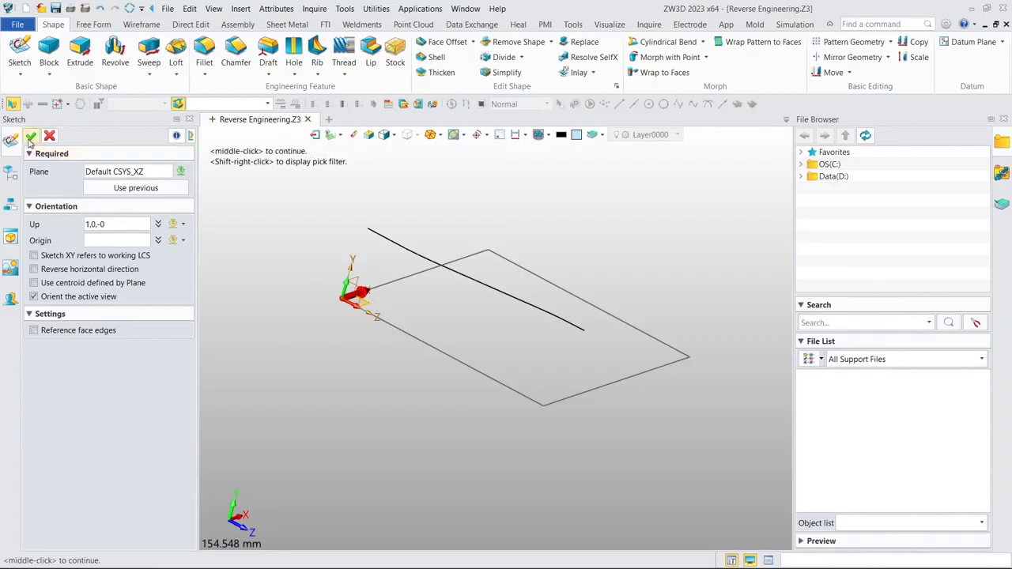
click(31, 137)
- Trace the ledge curve with a degree 3 through-point spline of 24 points, ending slightly beyond the base outline's far edge
scroll(451, 277, up, 5)
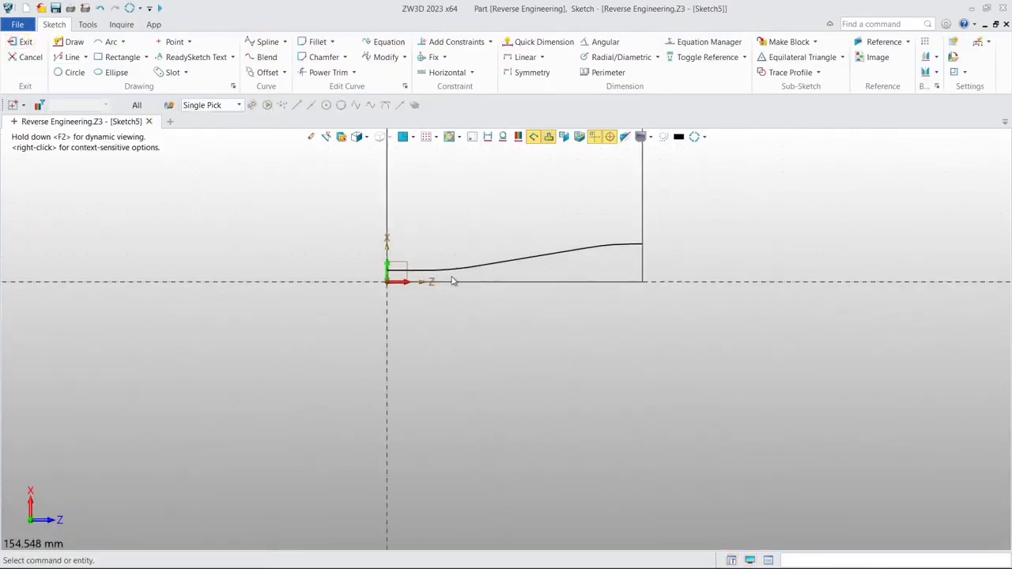
middle_drag(398, 206, 396, 203)
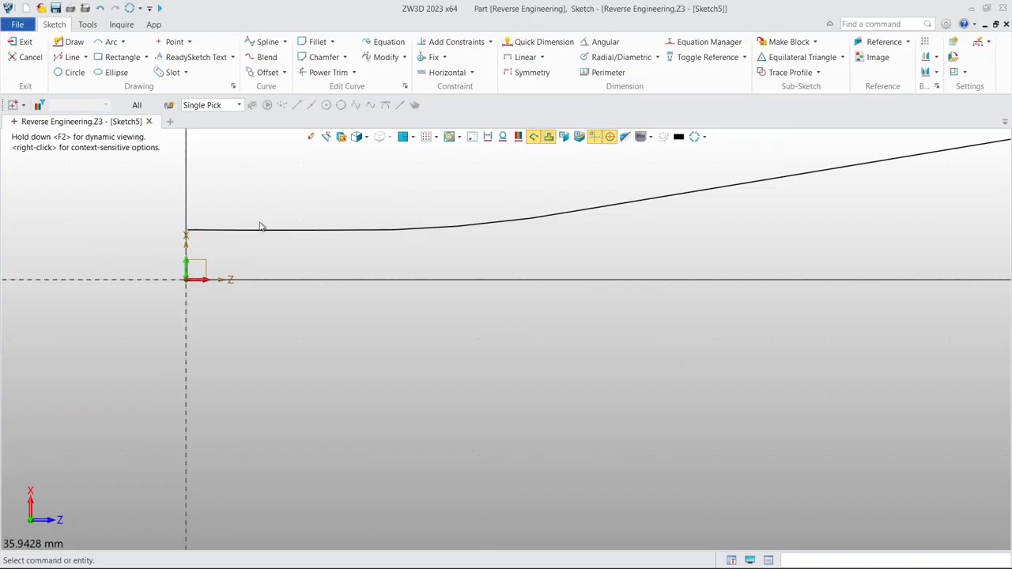
scroll(687, 195, down, 3)
mouse_move(637, 205)
middle_down()
mouse_move(464, 242)
mouse_move(375, 280)
middle_up()
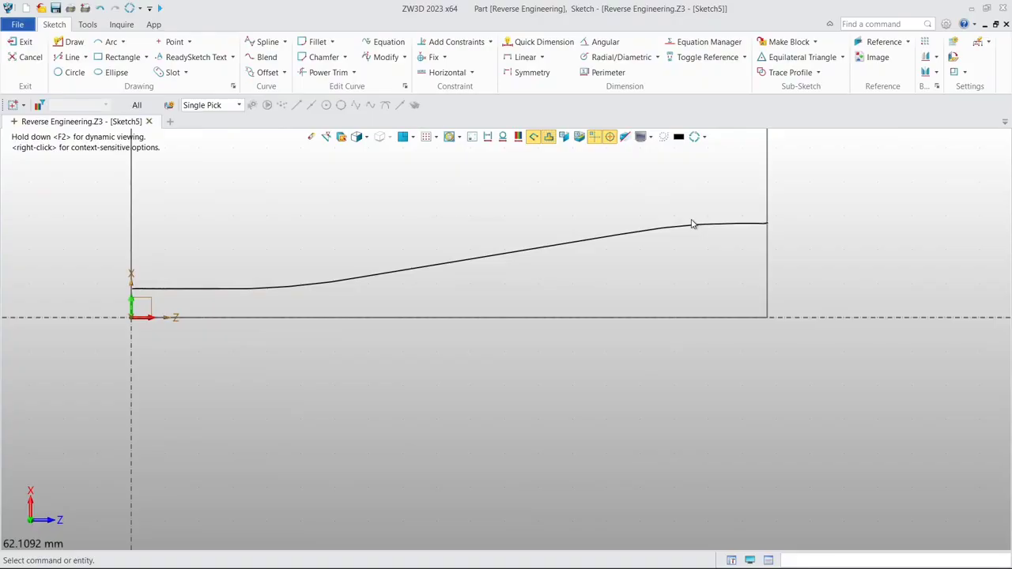
click(266, 45)
scroll(147, 316, up, 5)
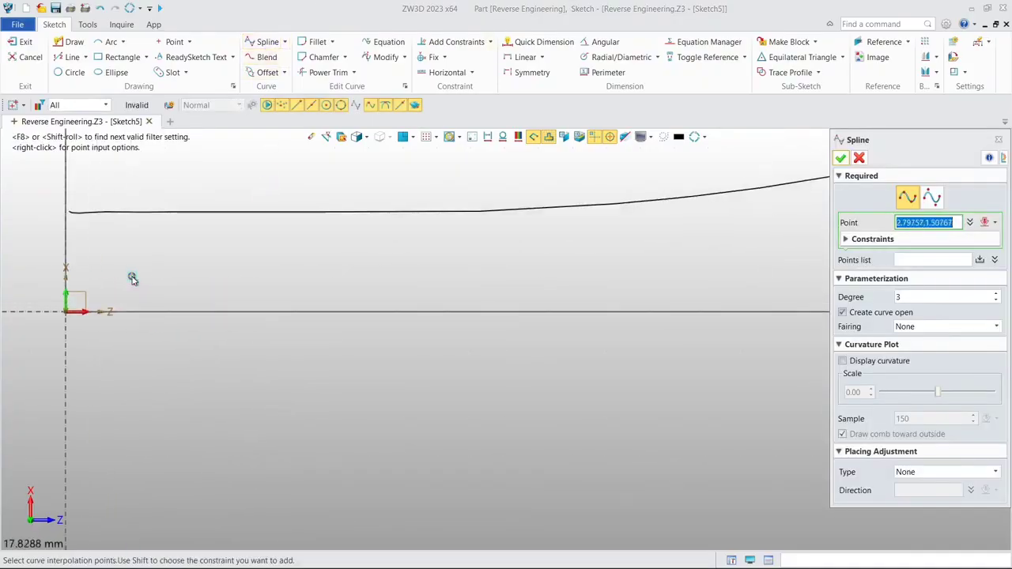
middle_drag(131, 277, 274, 251)
scroll(275, 251, up, 3)
click(264, 197)
click(319, 197)
click(385, 197)
click(495, 196)
middle_drag(505, 200, 343, 231)
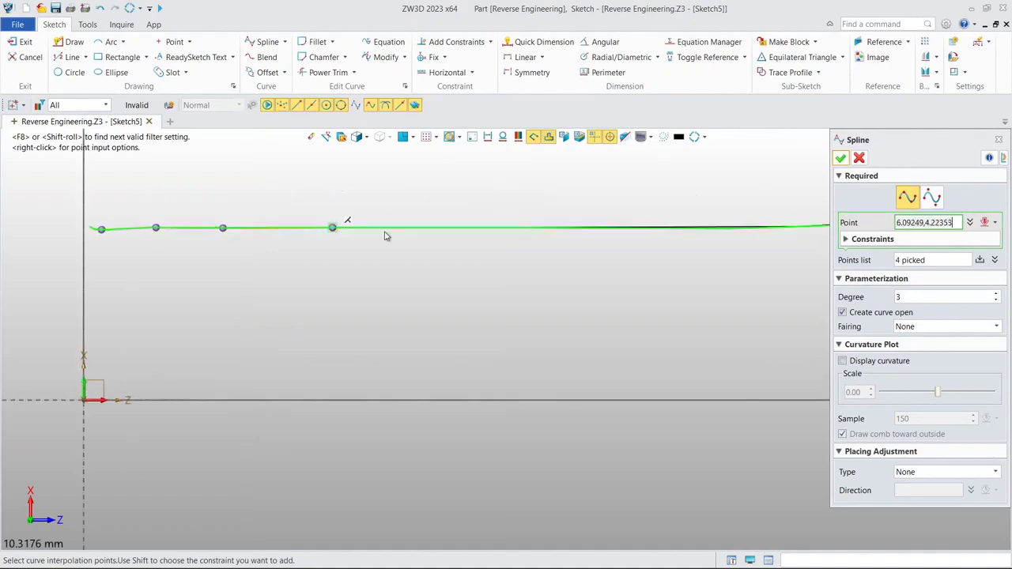
click(439, 227)
click(581, 227)
click(473, 255)
click(607, 252)
middle_drag(744, 250, 435, 293)
click(489, 282)
click(463, 295)
click(436, 266)
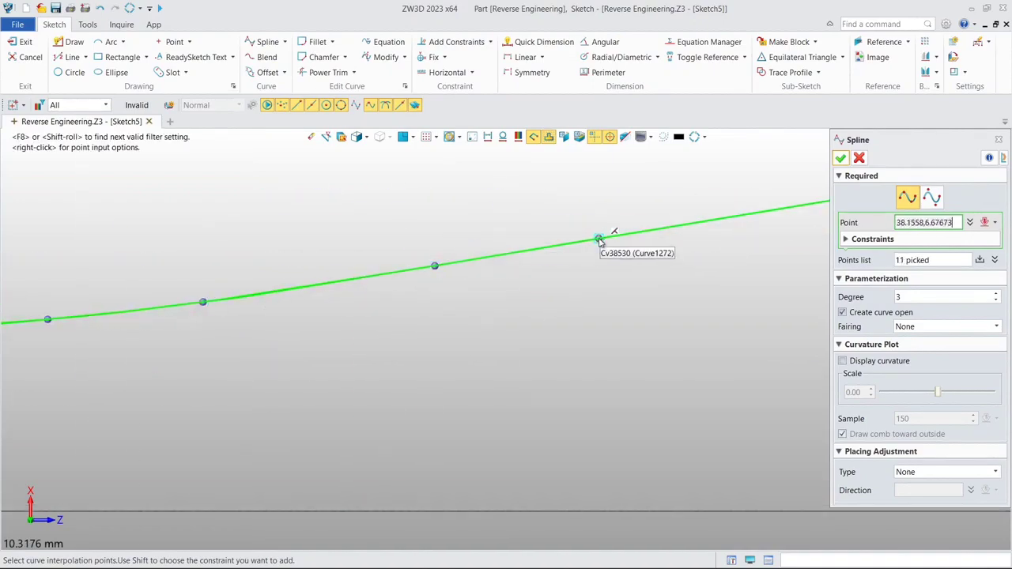
click(599, 240)
click(364, 260)
click(570, 227)
middle_drag(545, 242, 268, 298)
click(517, 243)
click(657, 220)
middle_drag(640, 229, 216, 317)
click(482, 269)
click(653, 240)
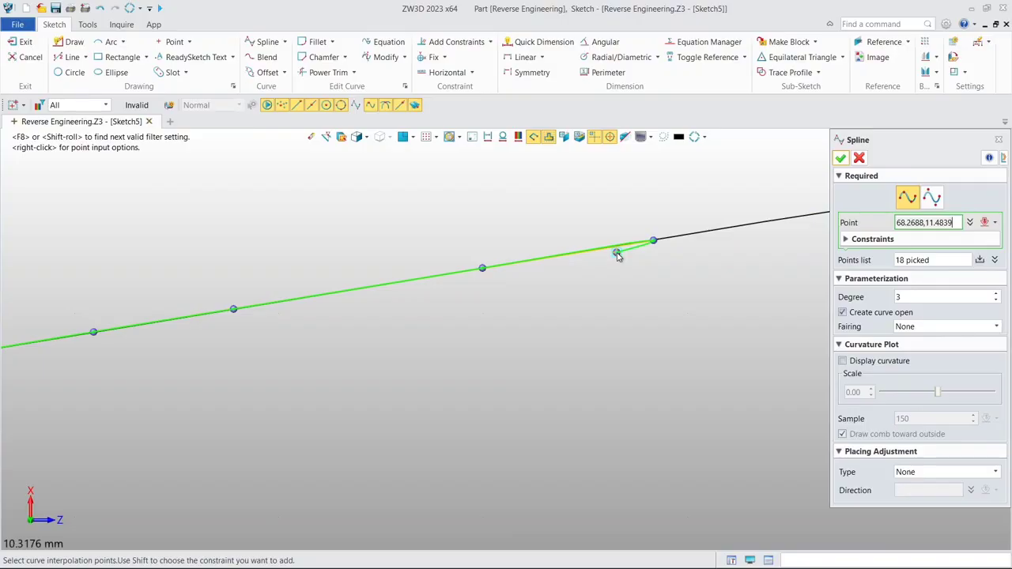
middle_drag(692, 233, 366, 268)
click(556, 237)
middle_drag(625, 229, 338, 293)
scroll(348, 295, up, 1)
click(556, 264)
click(707, 255)
middle_drag(728, 255, 367, 267)
click(517, 259)
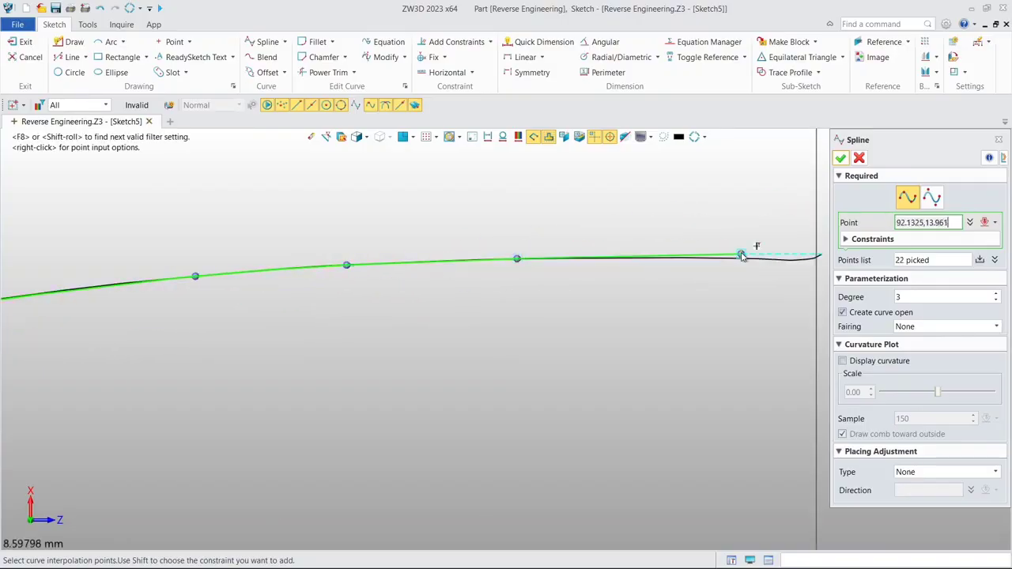
click(741, 255)
middle_drag(797, 257, 515, 264)
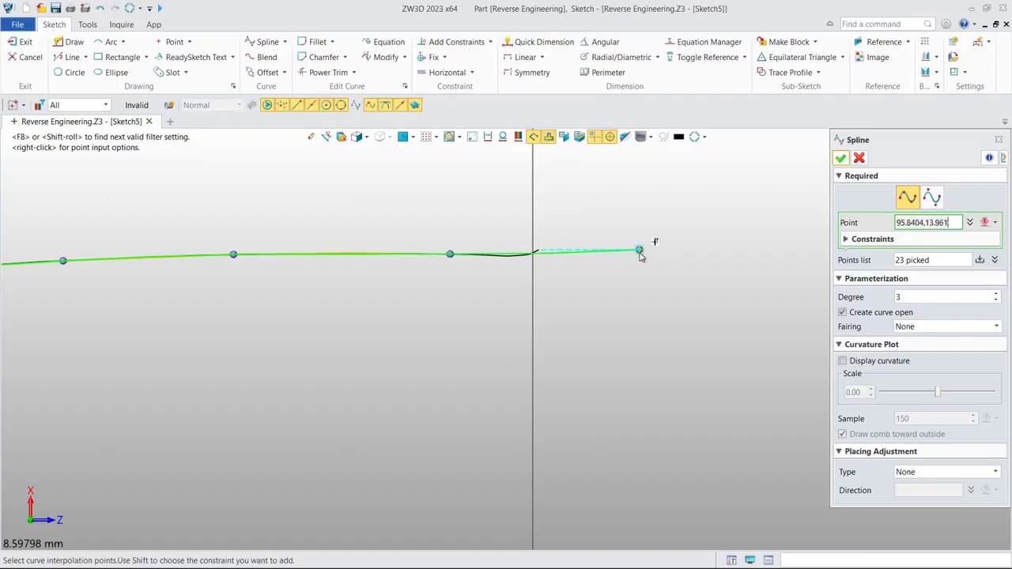
click(644, 251)
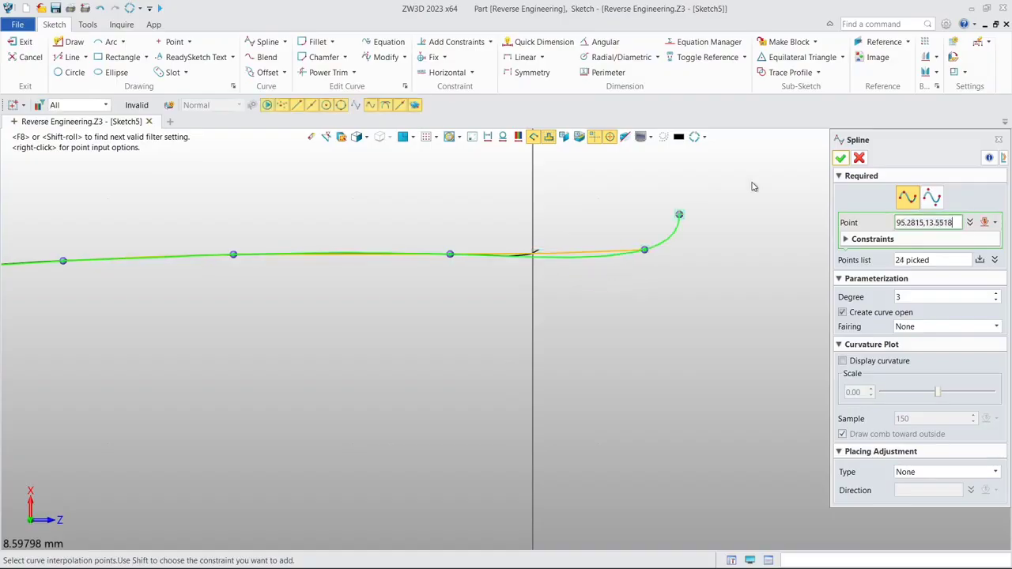
middle_click(636, 302)
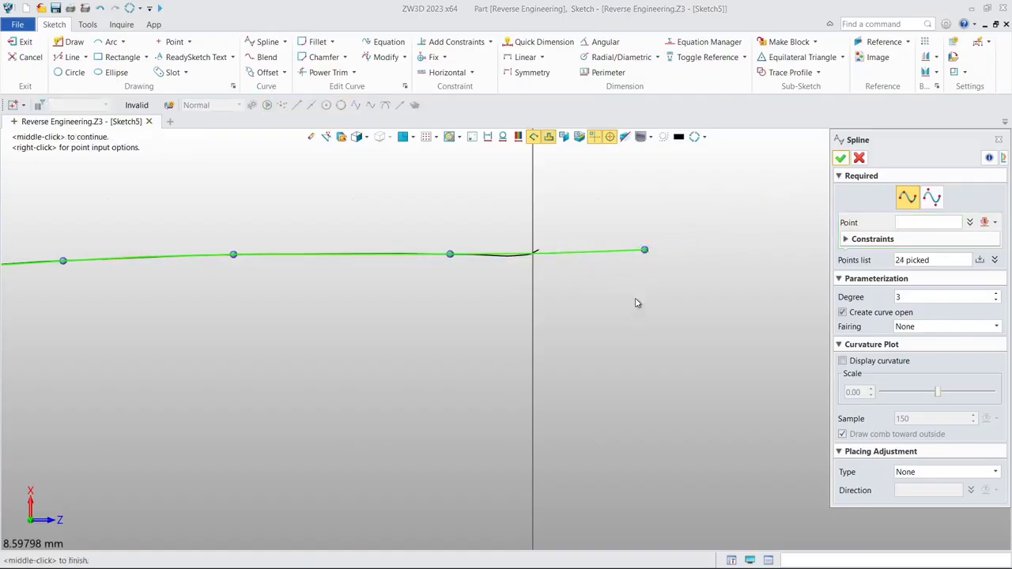
click(840, 160)
- Delete the on-curve constraint at the spline's start point and move that point outward past the base outline's edge near the origin
scroll(637, 277, down, 7)
mouse_move(609, 311)
middle_down()
mouse_move(730, 272)
mouse_move(1006, 252)
middle_up()
middle_drag(336, 394, 752, 337)
middle_drag(565, 362, 723, 356)
scroll(315, 256, up, 4)
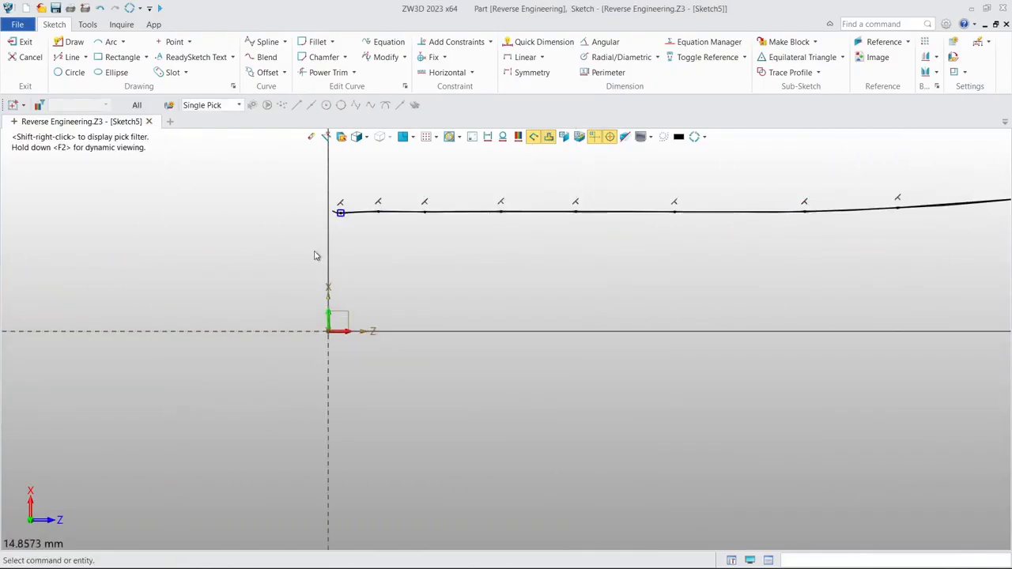
middle_drag(335, 221, 402, 302)
scroll(412, 267, up, 3)
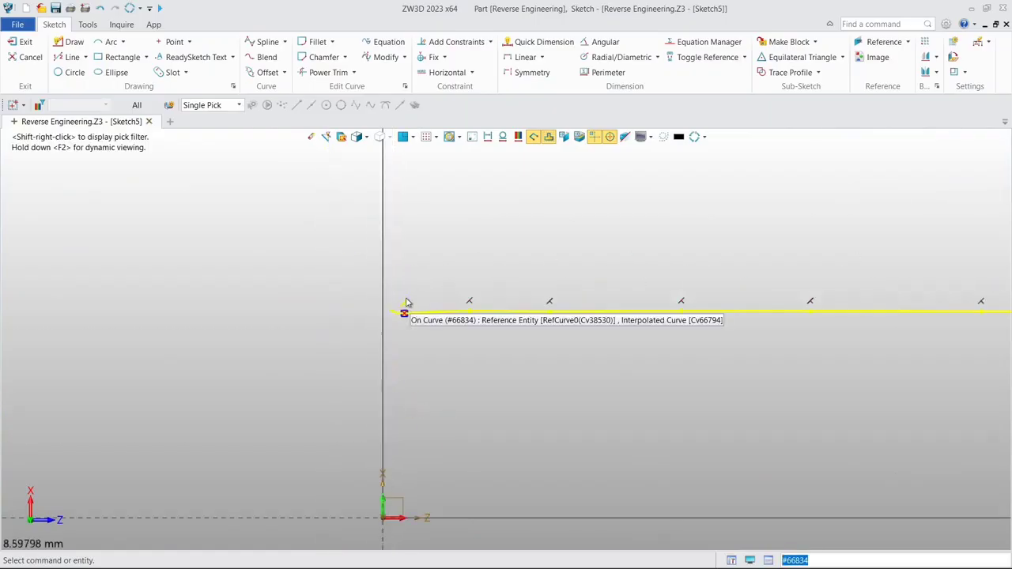
click(406, 303)
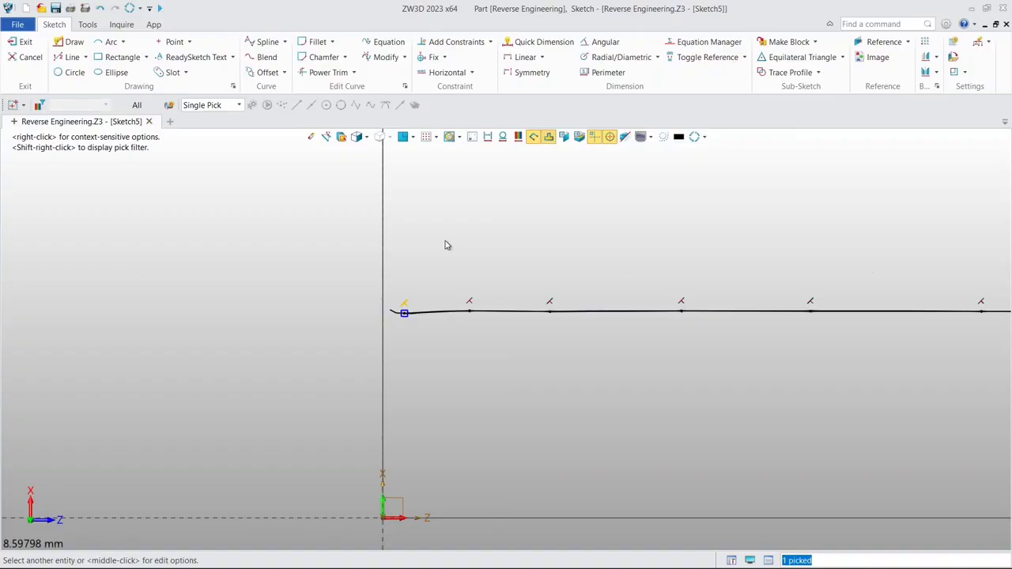
key(Delete)
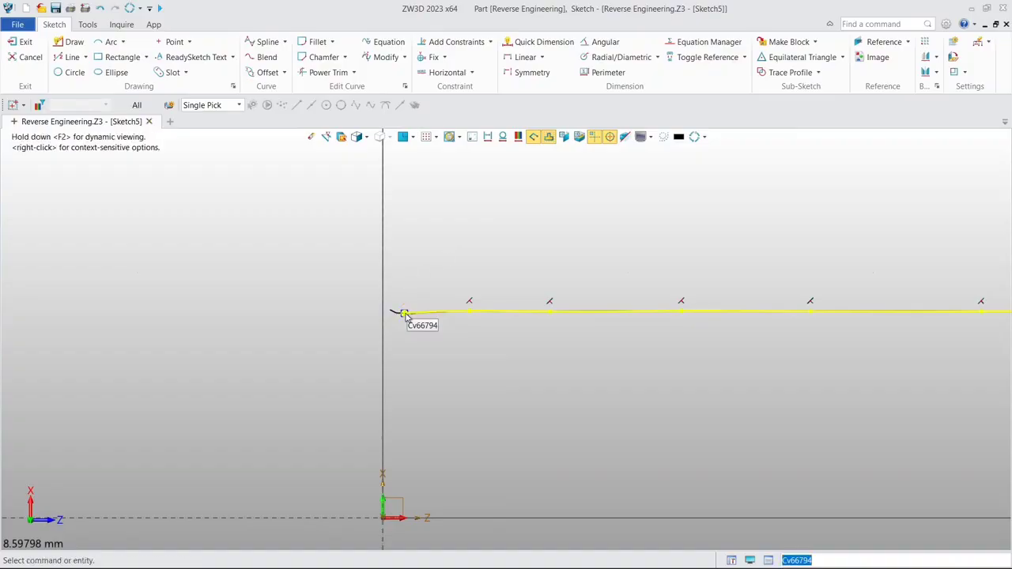
mouse_move(405, 314)
mouse_down()
mouse_move(404, 305)
mouse_move(355, 321)
mouse_move(337, 315)
mouse_up()
middle_drag(451, 264, 476, 213)
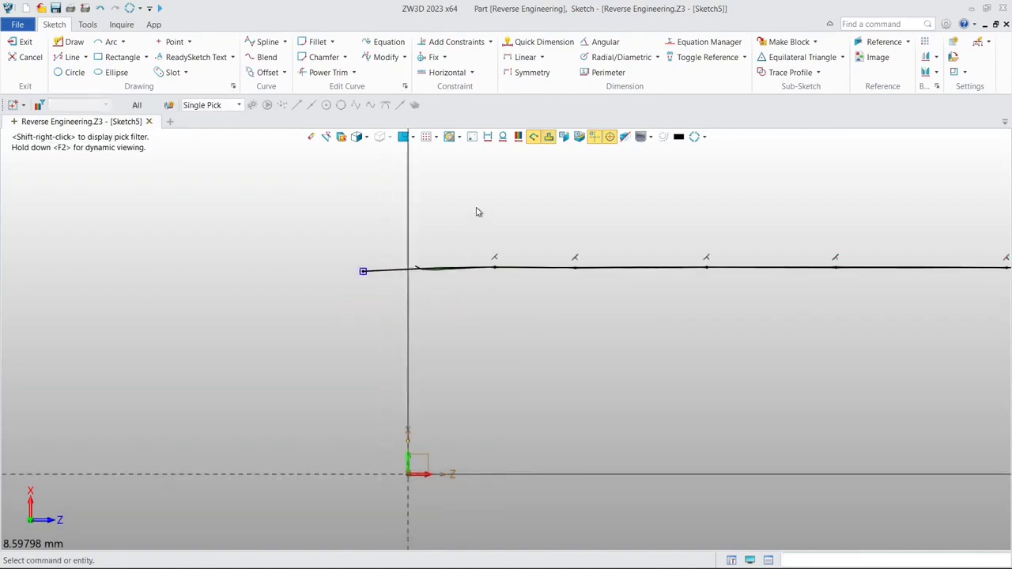
- Draw a line about 4.19 mm long from where the spline crosses the near edge down to the origin
click(71, 57)
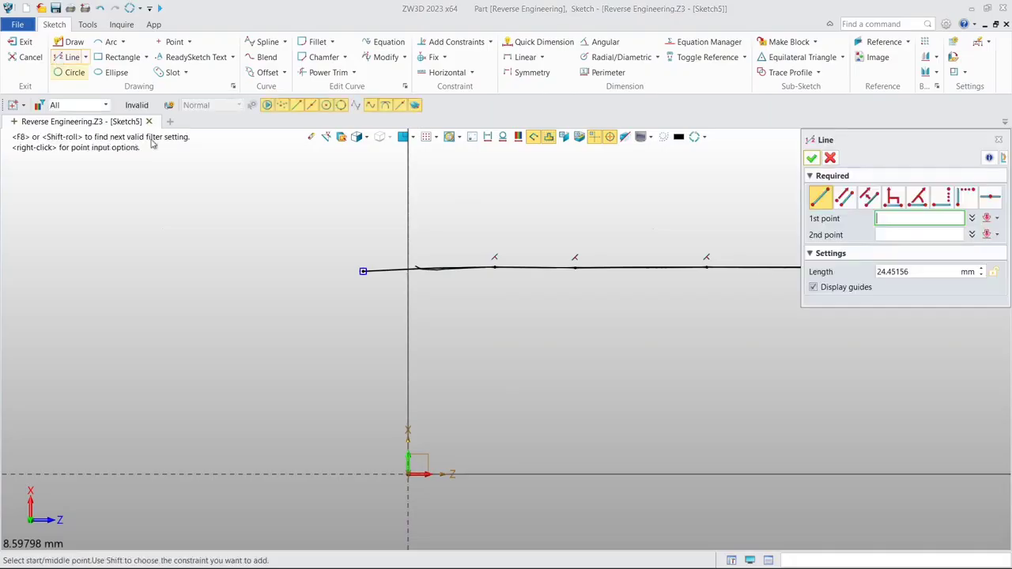
scroll(408, 271, up, 3)
click(409, 271)
middle_drag(402, 372, 416, 259)
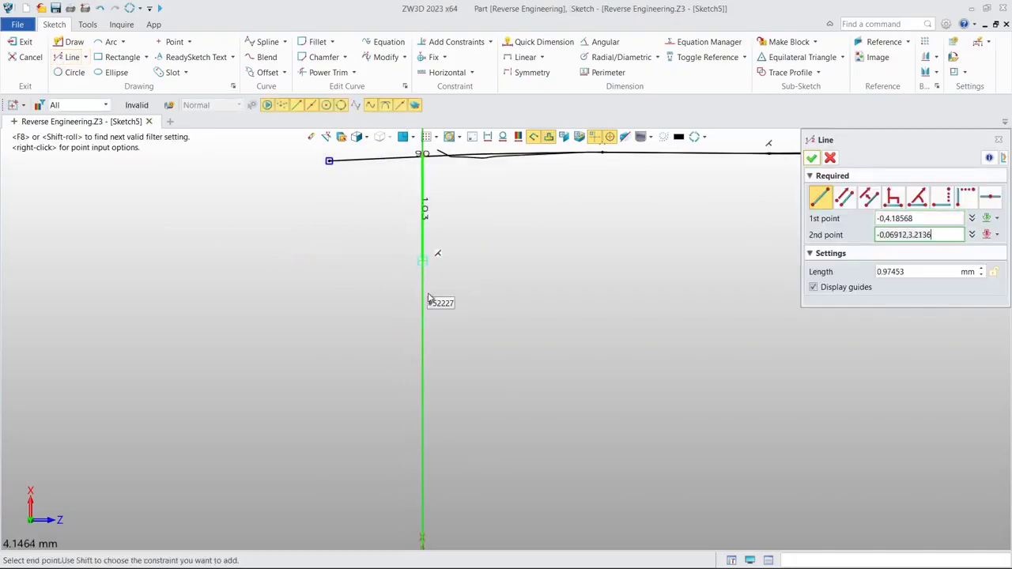
scroll(430, 302, down, 4)
middle_drag(435, 371, 429, 321)
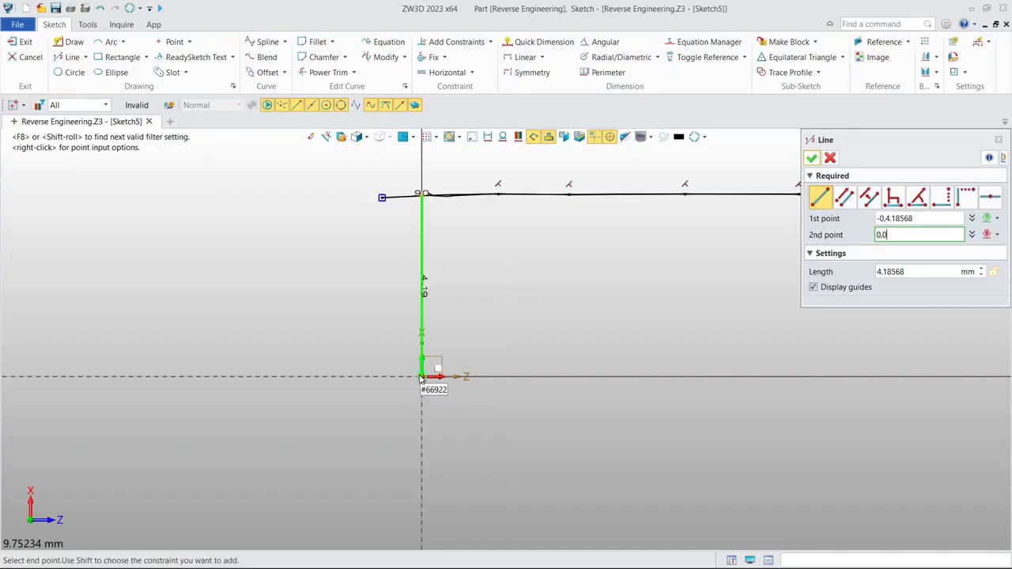
click(421, 379)
- Draw a line about 93.67 mm long from the origin along the Z axis to the far corner of the base outline
middle_drag(542, 400, 232, 376)
scroll(348, 366, down, 3)
mouse_move(1002, 381)
middle_down()
mouse_move(2, 369)
mouse_move(200, 358)
middle_up()
scroll(737, 353, down, 3)
click(192, 347)
middle_drag(641, 401, 221, 387)
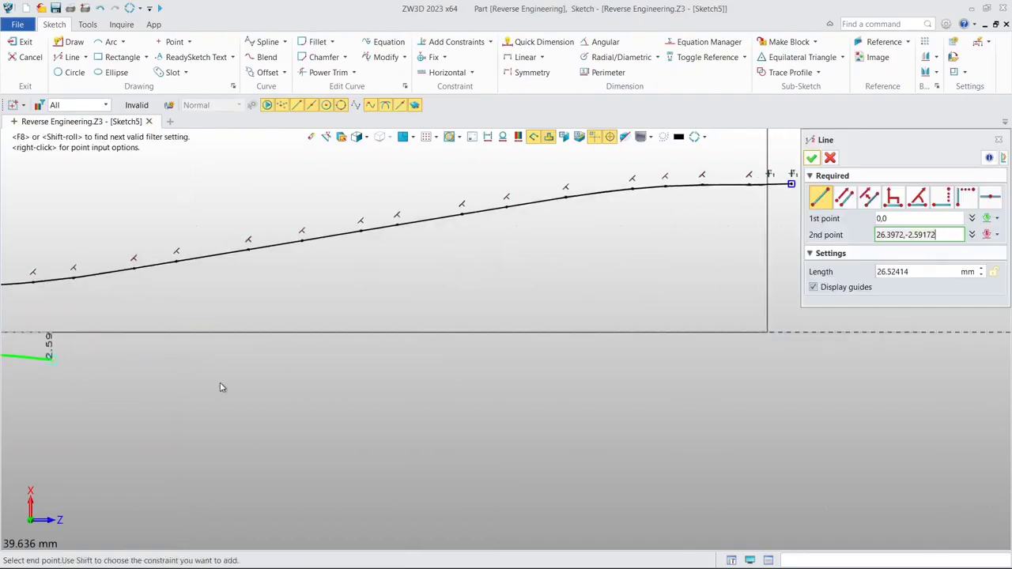
click(768, 332)
click(767, 333)
- Draw a line about 13.88 mm long from the far corner along the outline's end edge up to the spline
middle_drag(777, 316, 678, 446)
scroll(678, 447, up, 2)
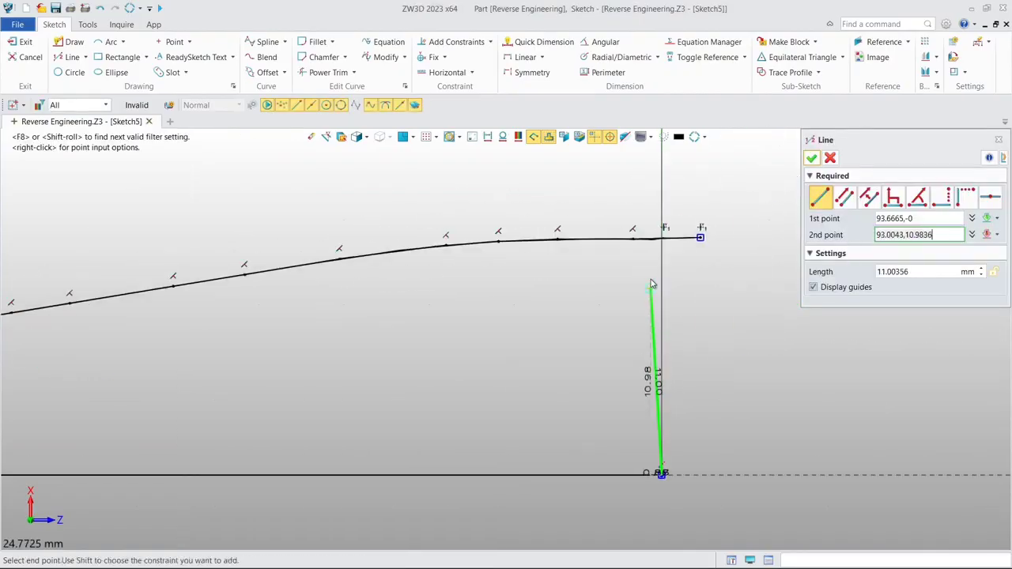
click(664, 241)
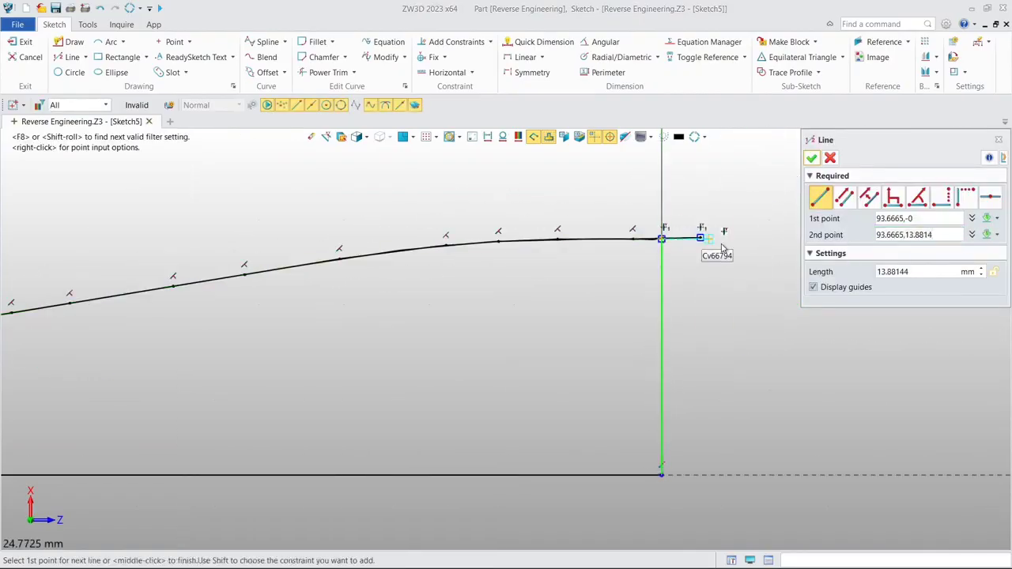
- Finish the line and power-trim the spline's overhang past the end edge at the far corner of the profile
click(810, 162)
scroll(715, 206, down, 2)
mouse_move(468, 247)
middle_down()
mouse_move(549, 257)
mouse_move(564, 281)
middle_up()
scroll(542, 239, down, 1)
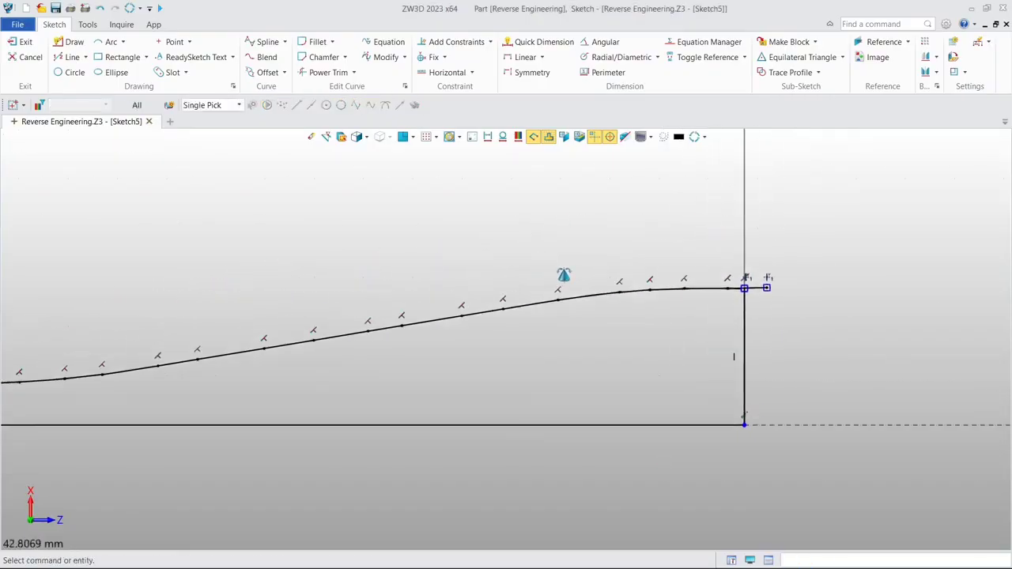
click(325, 76)
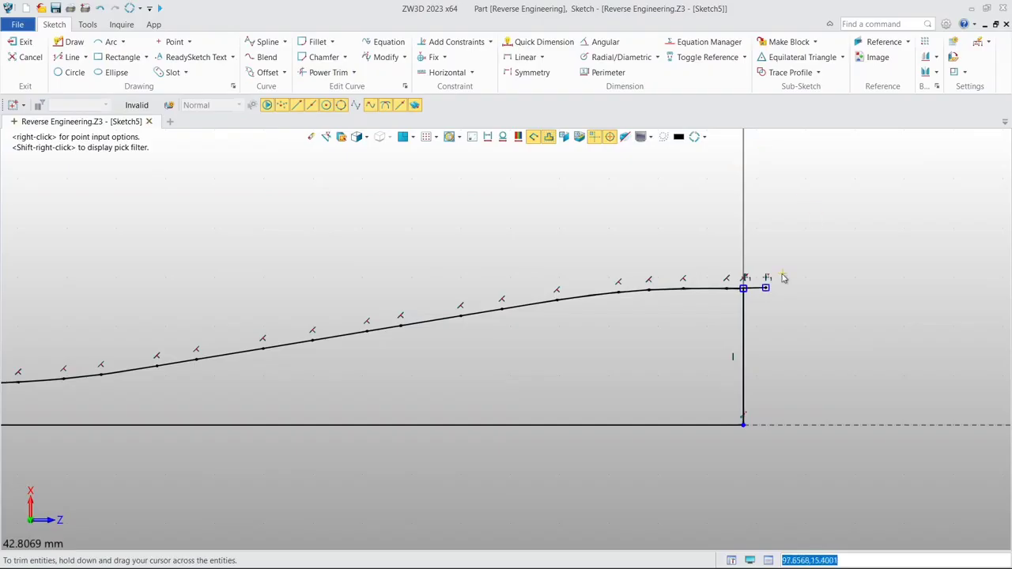
drag(763, 269, 767, 315)
- Power-trim the spline's overhang past the near edge above the origin and exit the closed ledge sketch
middle_drag(205, 397, 701, 283)
scroll(212, 279, up, 3)
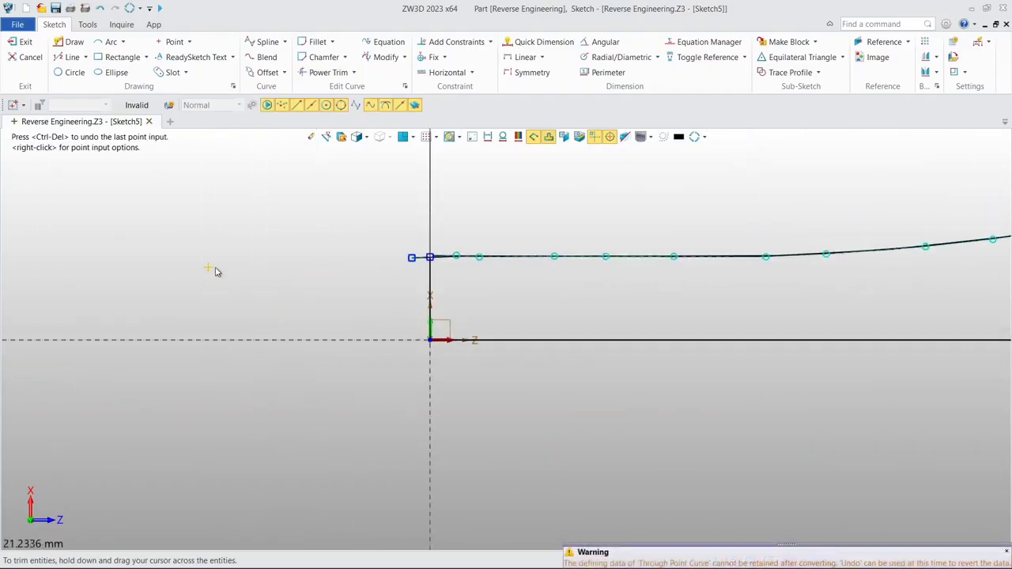
scroll(327, 297, up, 2)
drag(482, 212, 490, 248)
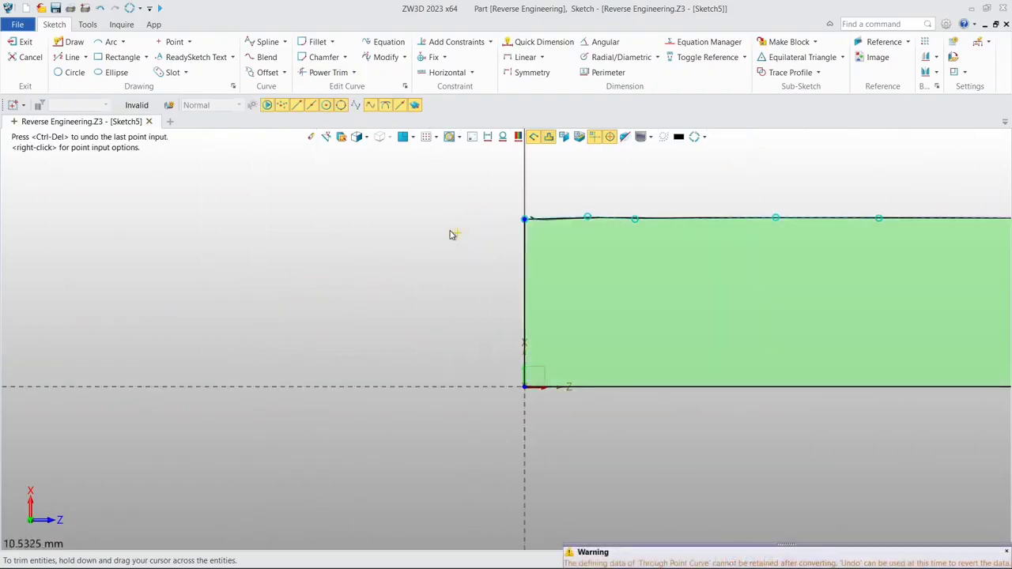
scroll(450, 226, down, 5)
middle_drag(450, 226, 162, 305)
scroll(403, 238, down, 1)
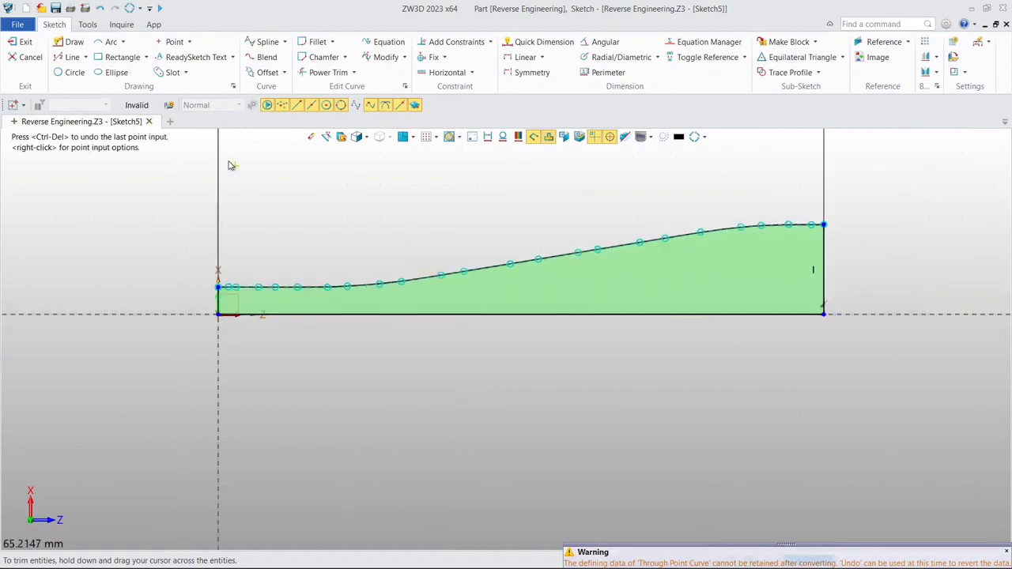
click(22, 41)
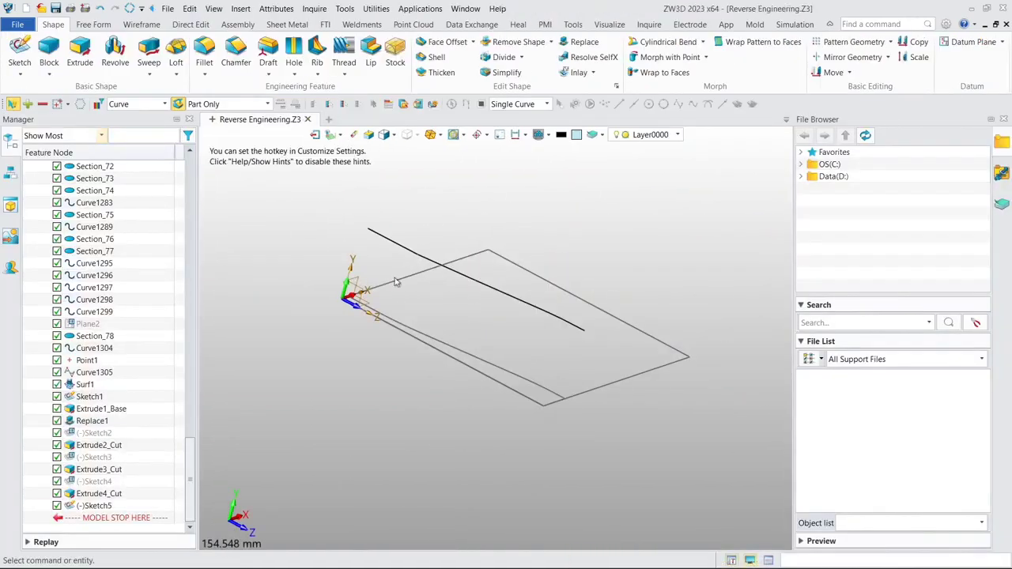
- Show the Demo_Block.stl mesh alongside the ledge sketch
drag(186, 445, 196, 180)
click(57, 214)
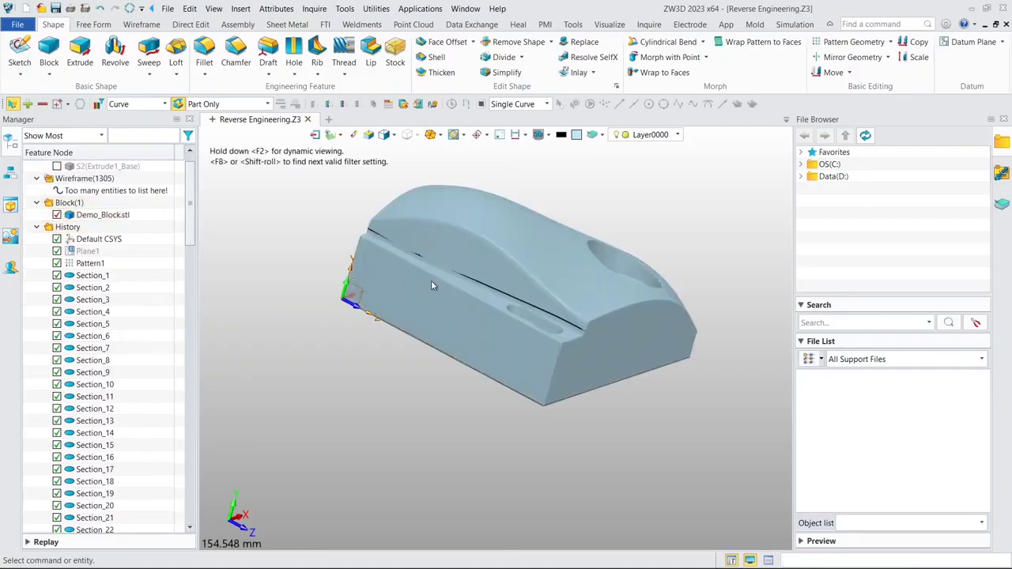
middle_drag(282, 283, 407, 289)
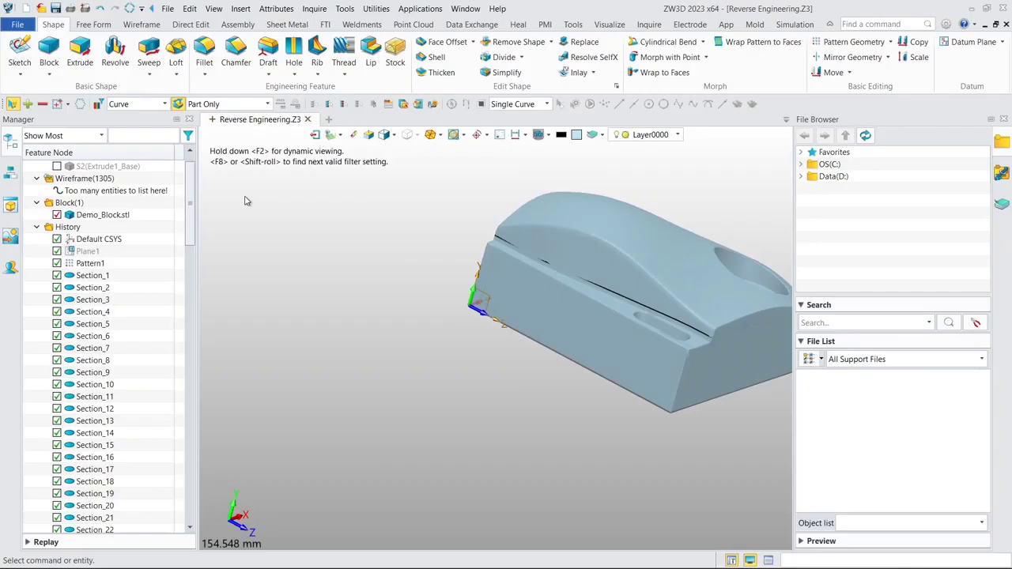
- Start a two-sided extrusion with Sketch5 as the profile
click(80, 57)
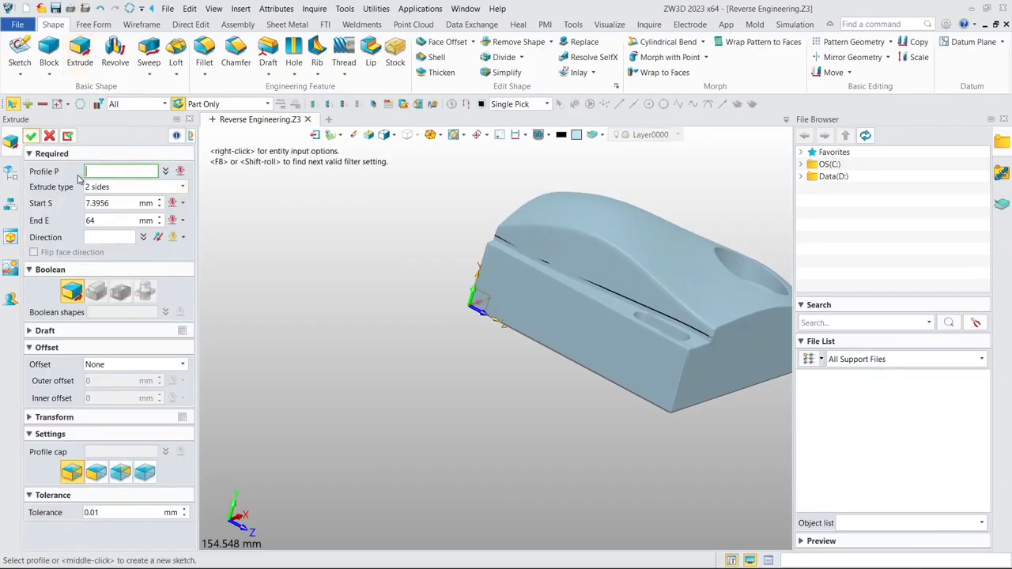
click(9, 172)
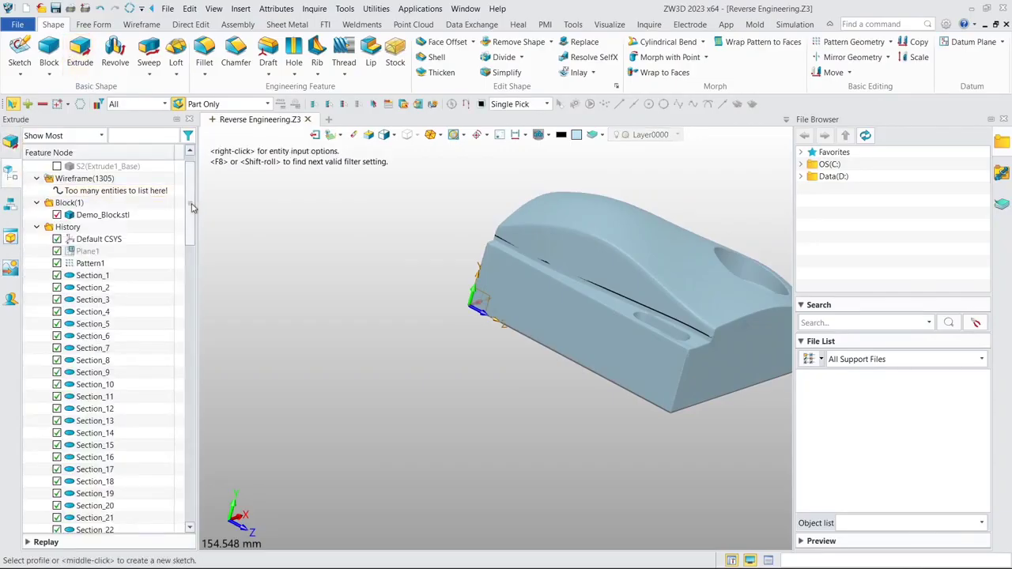
drag(192, 207, 190, 474)
click(94, 505)
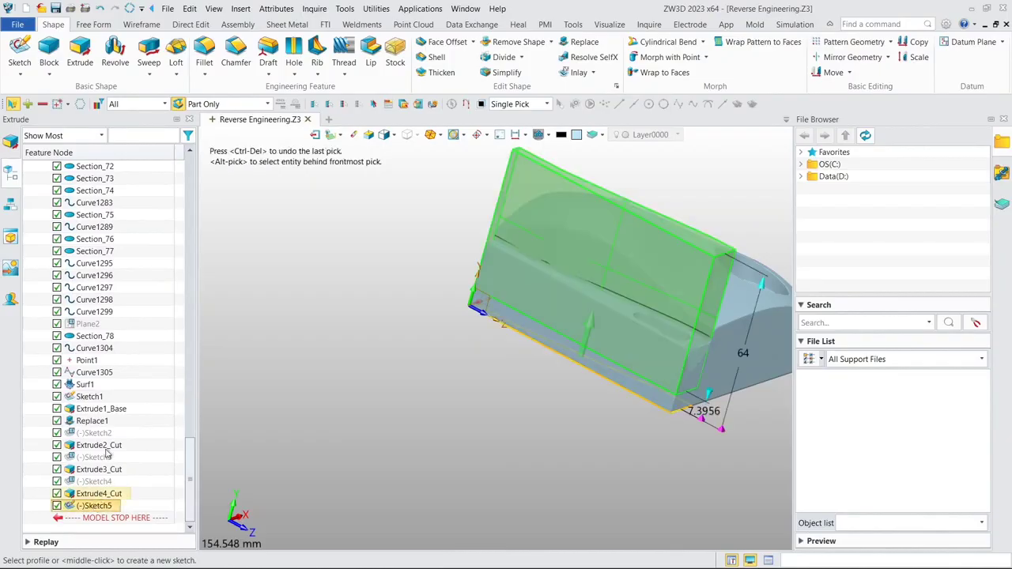
click(9, 143)
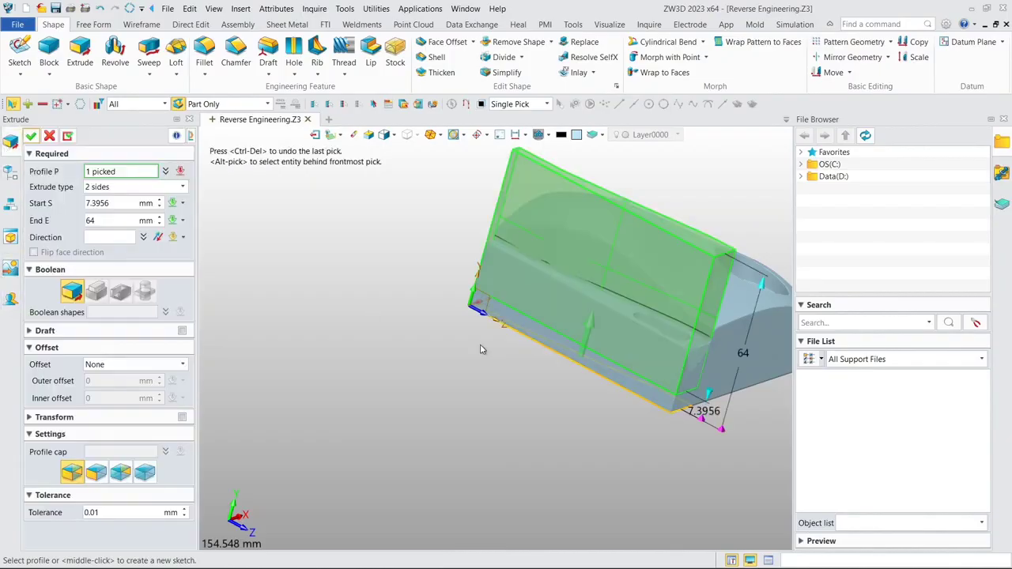
mouse_move(481, 349)
middle_down()
mouse_move(420, 343)
mouse_move(493, 350)
middle_up()
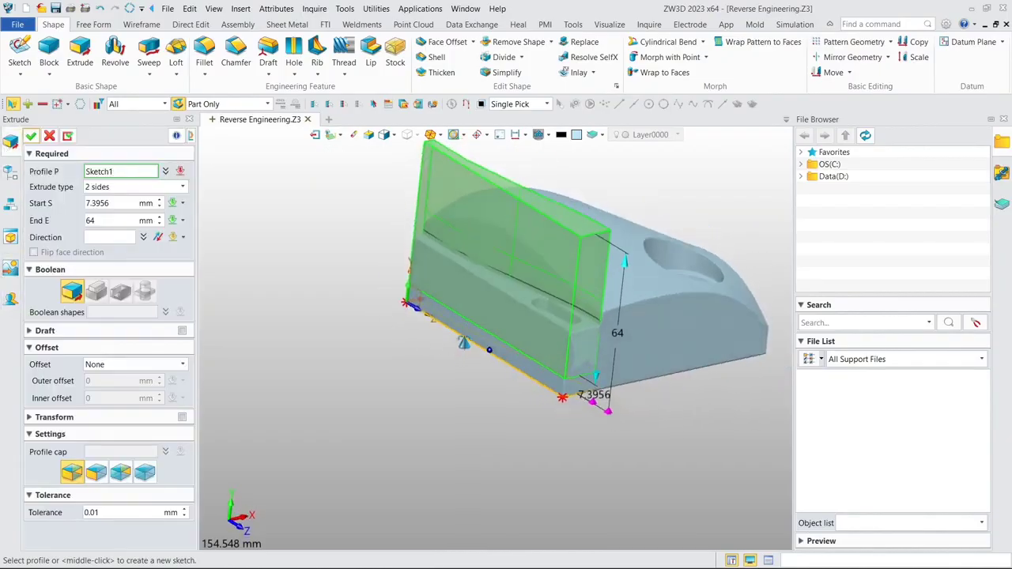
- Switch the extrusion's start limit to the To Point option and display the model in wireframe
middle_click(572, 354)
right_click(330, 289)
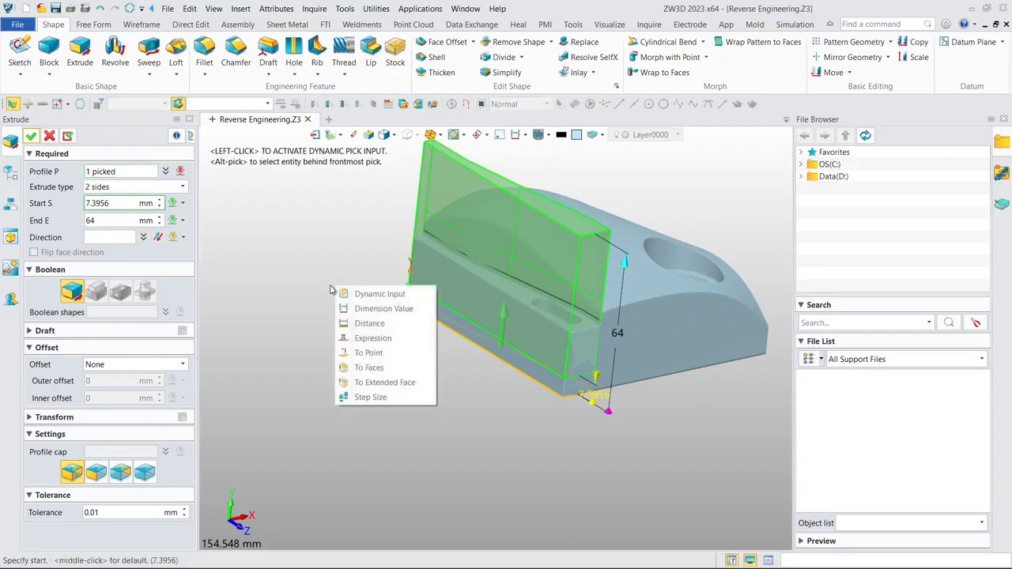
click(369, 353)
scroll(508, 310, up, 2)
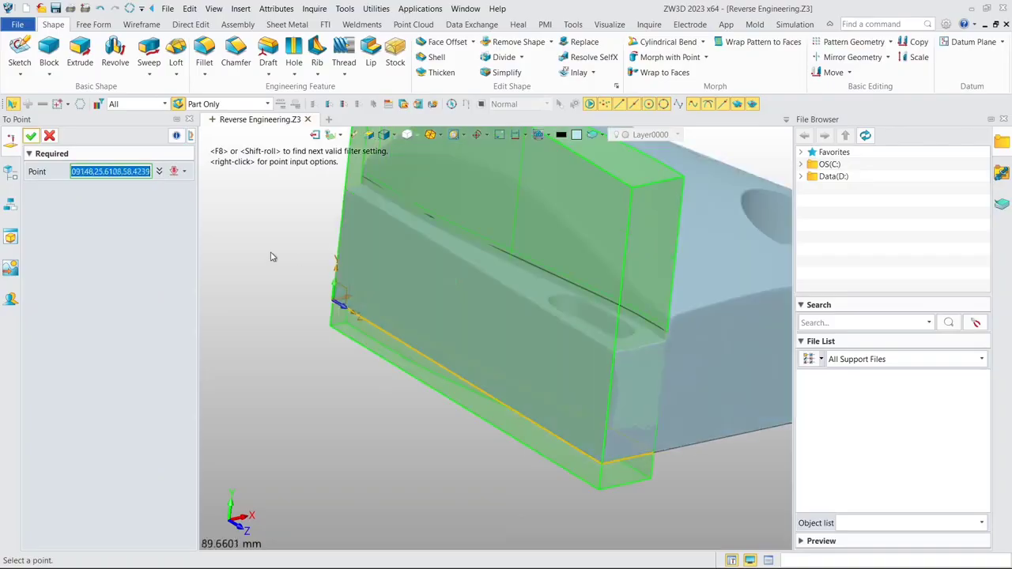
middle_drag(289, 218, 467, 275)
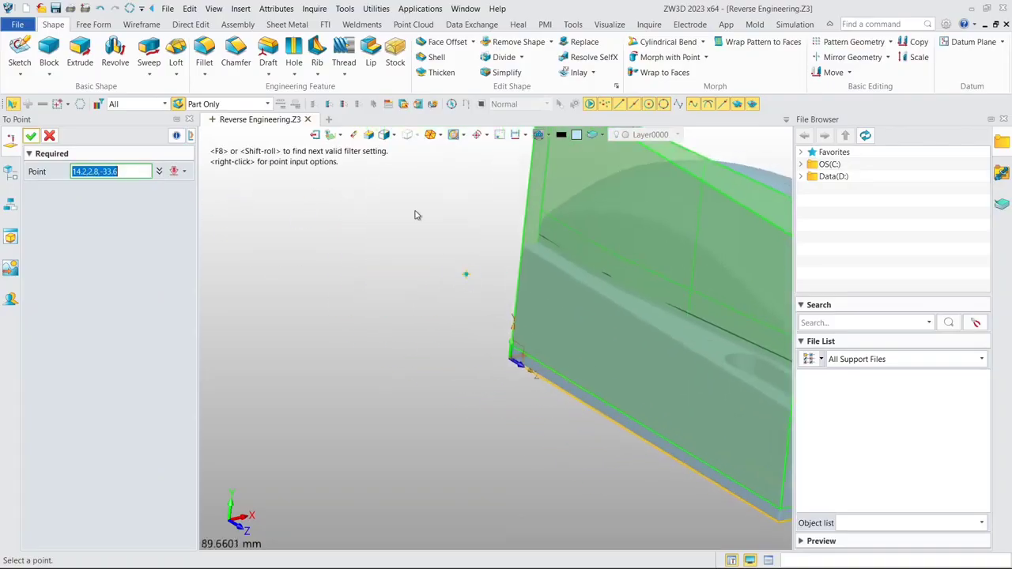
click(394, 136)
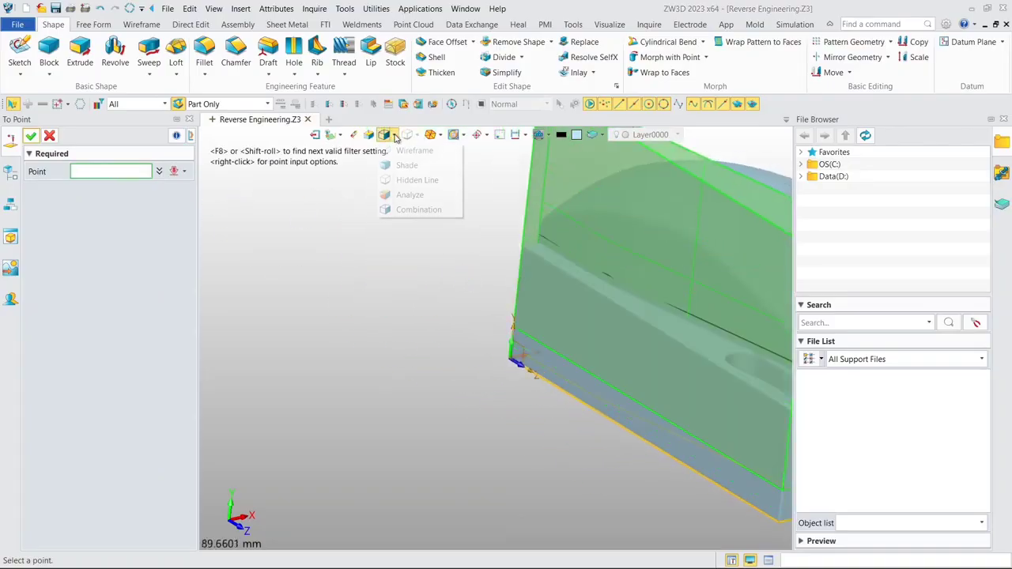
click(407, 149)
middle_drag(490, 261, 187, 227)
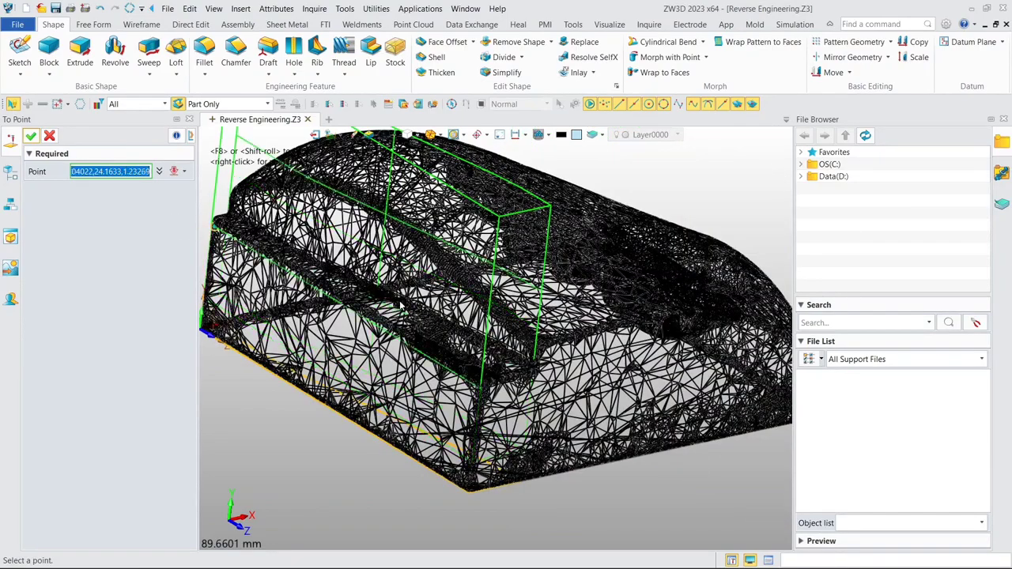
- Set the extrusion's start to a mesh vertex on the ledge face beside the slot, at about 26.04 mm
middle_drag(515, 335, 489, 317)
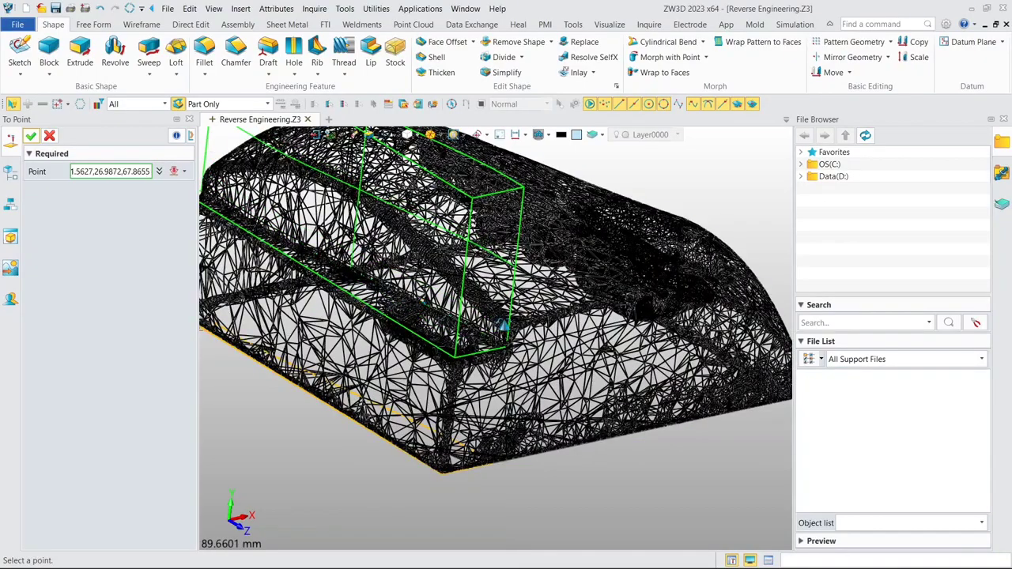
middle_drag(425, 310, 530, 333)
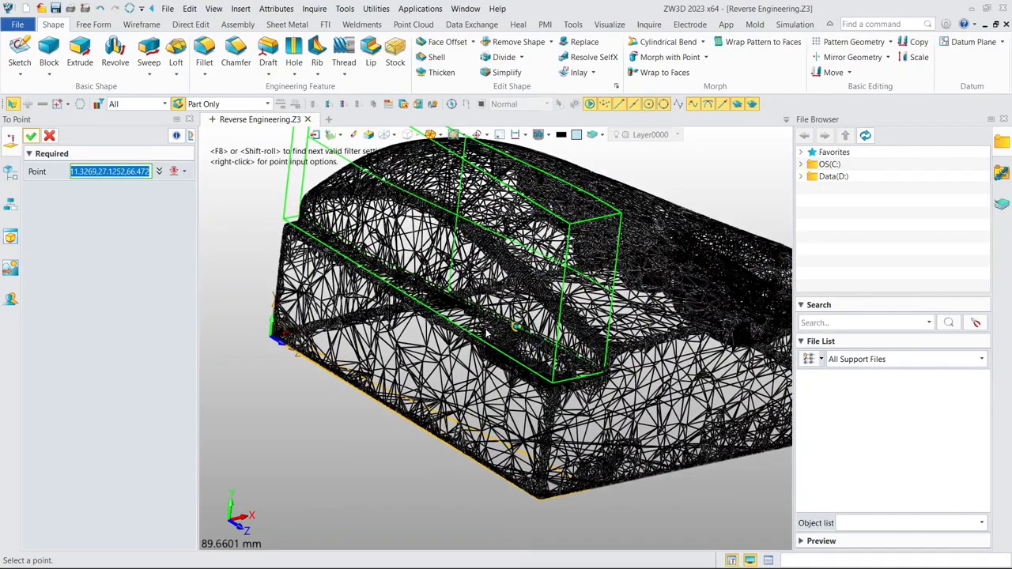
scroll(466, 336, up, 3)
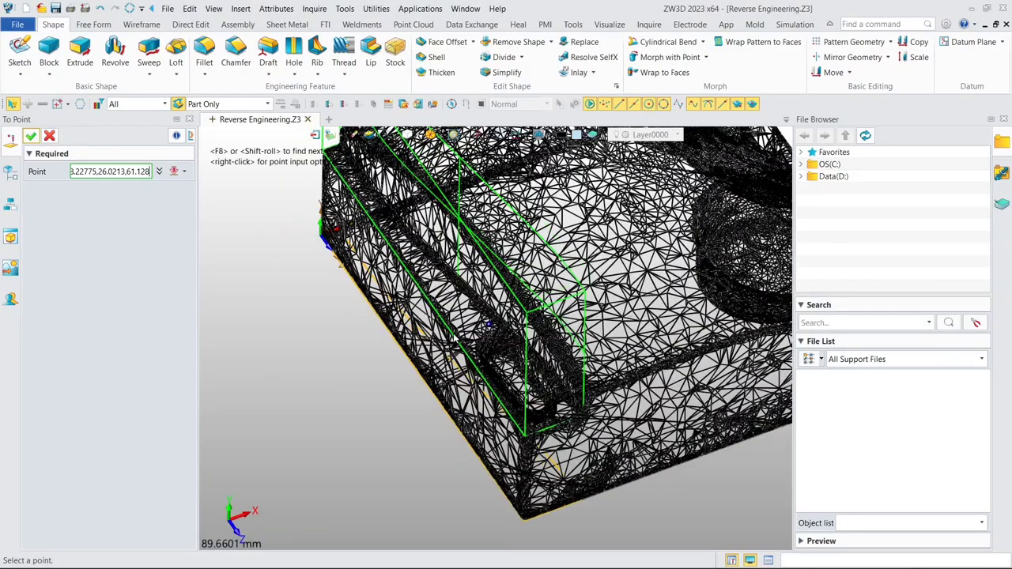
scroll(480, 349, up, 4)
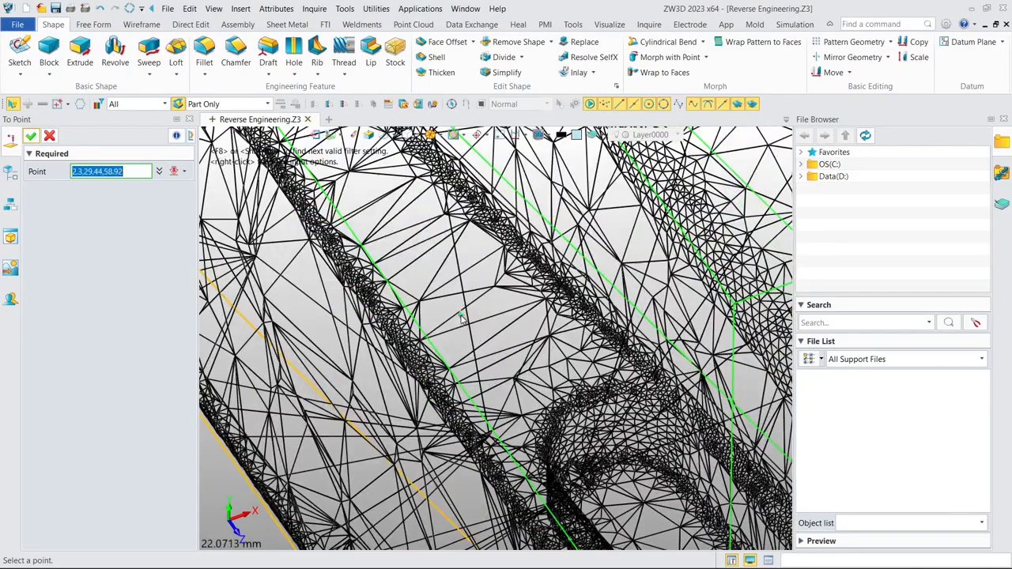
scroll(490, 294, up, 1)
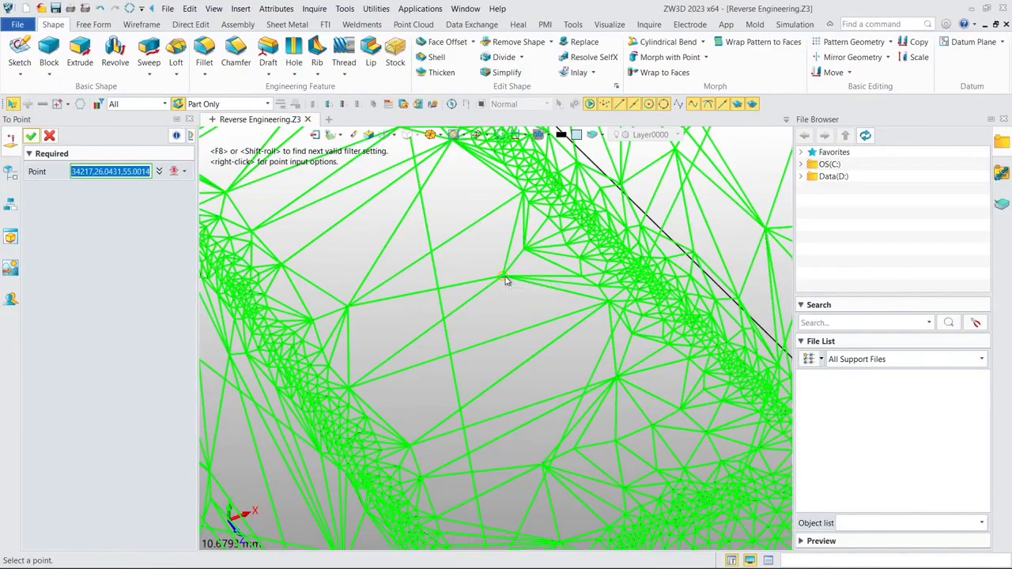
click(506, 281)
- Return to the shaded display and create the extrusion as a separate base solid ending at 64 mm
scroll(506, 280, down, 5)
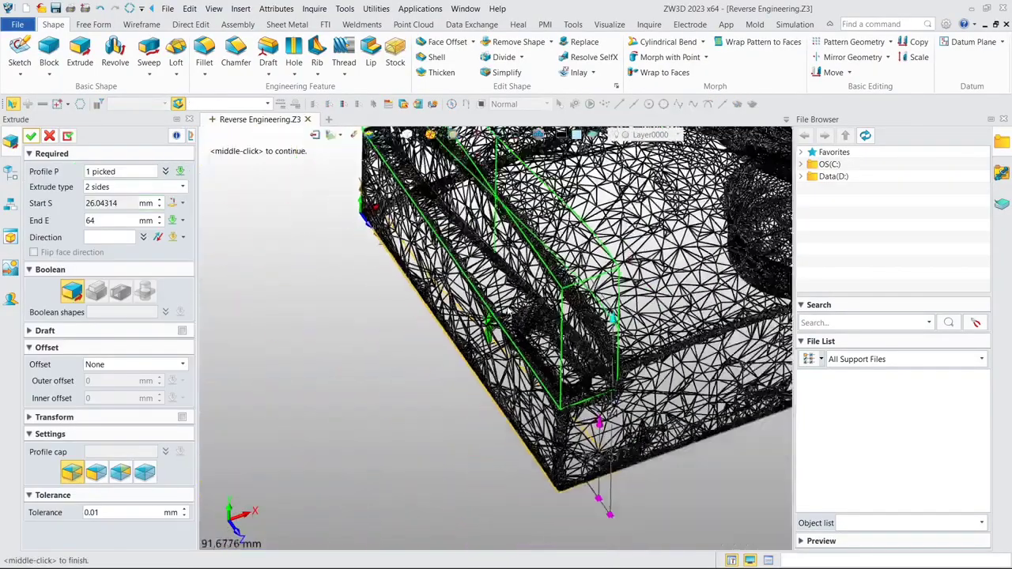
scroll(513, 296, down, 1)
mouse_move(514, 296)
right_down()
mouse_move(579, 207)
mouse_move(601, 193)
mouse_move(563, 225)
mouse_move(532, 292)
mouse_move(447, 372)
right_up()
middle_drag(461, 261, 512, 336)
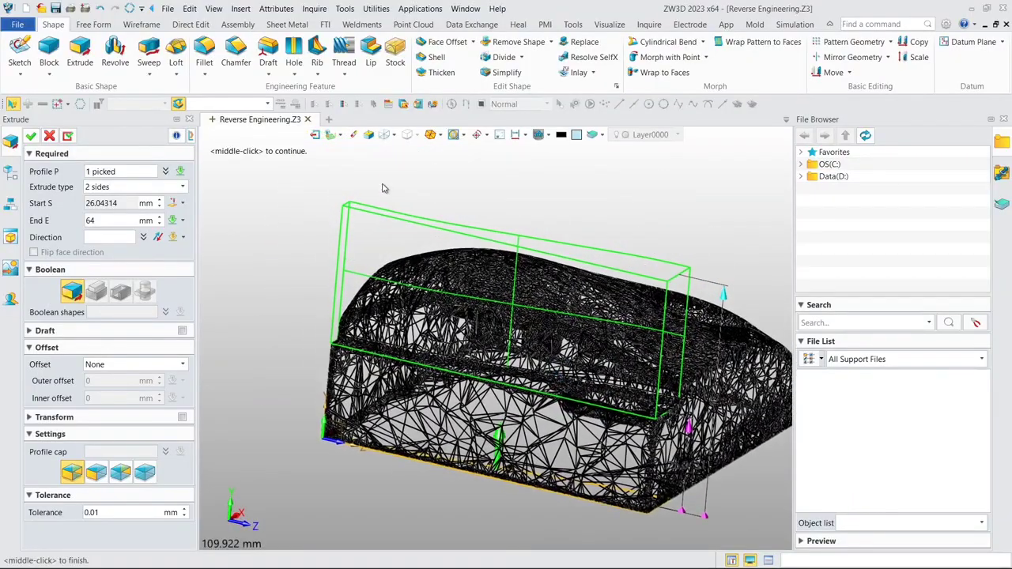
click(395, 137)
click(401, 163)
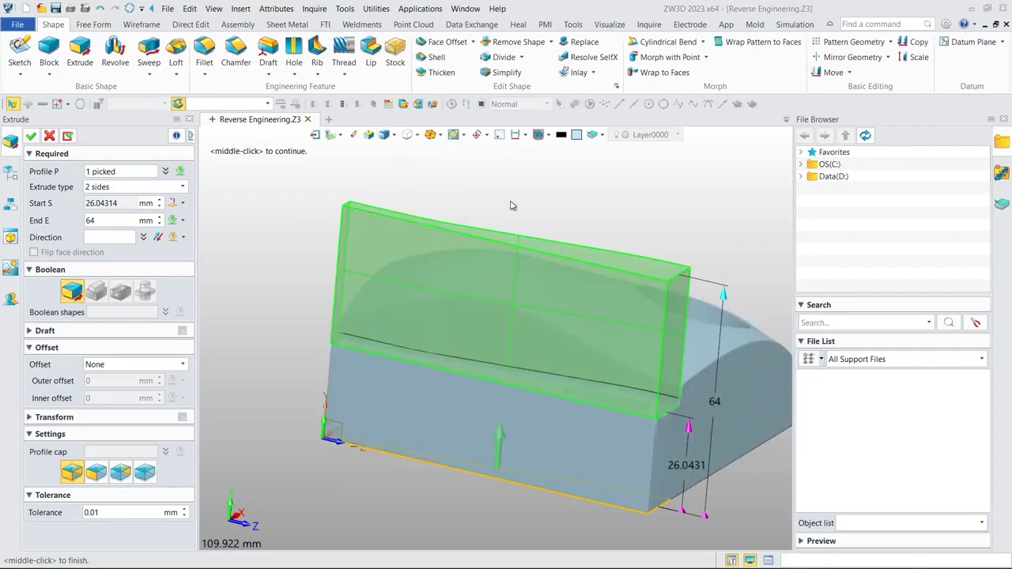
middle_drag(511, 205, 432, 195)
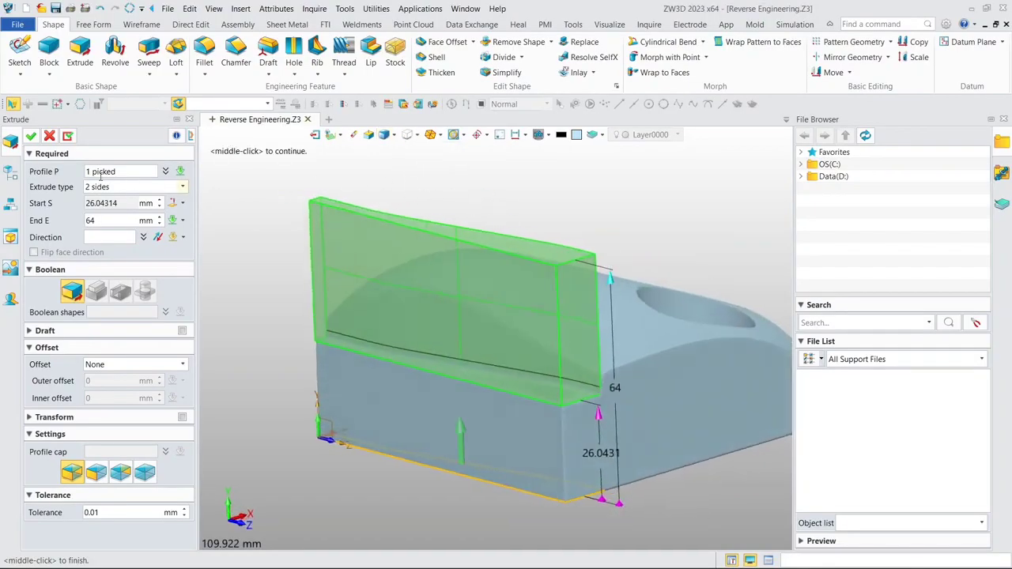
click(31, 136)
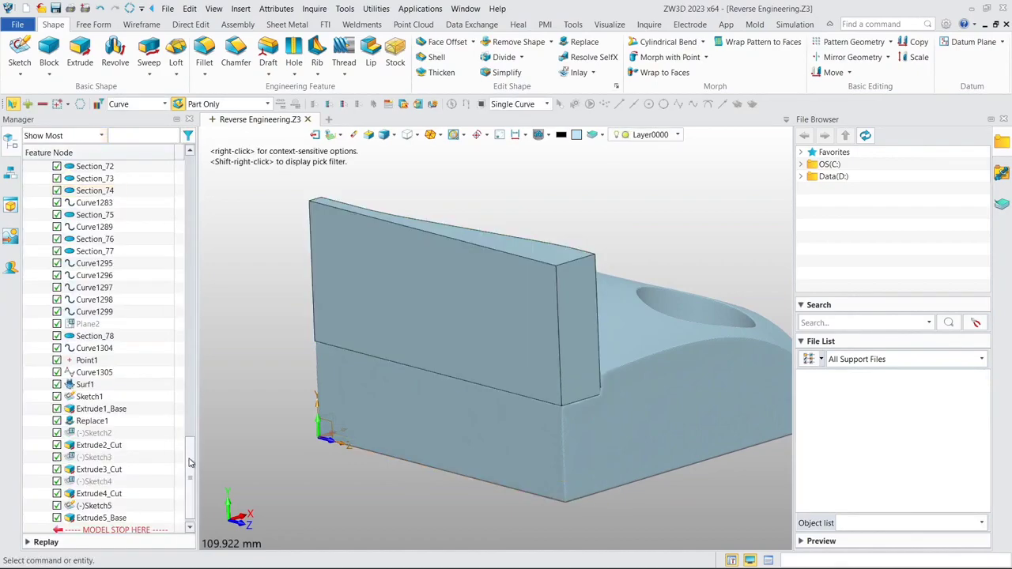
- Show the hidden Extrude1_Base solid and edit Extrude5_Base to subtract its volume from it, cutting the side ledge
drag(190, 462, 190, 175)
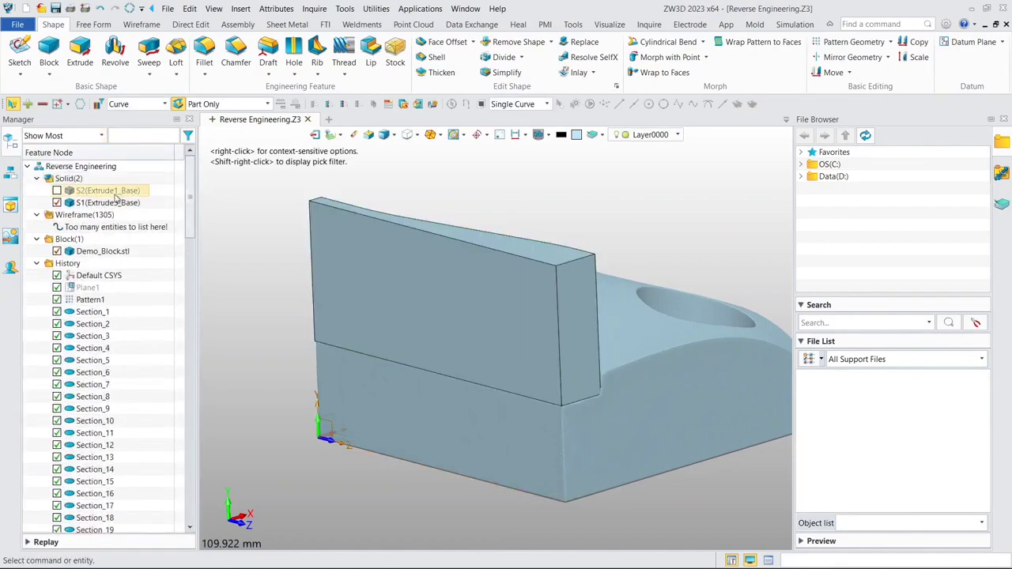
click(57, 190)
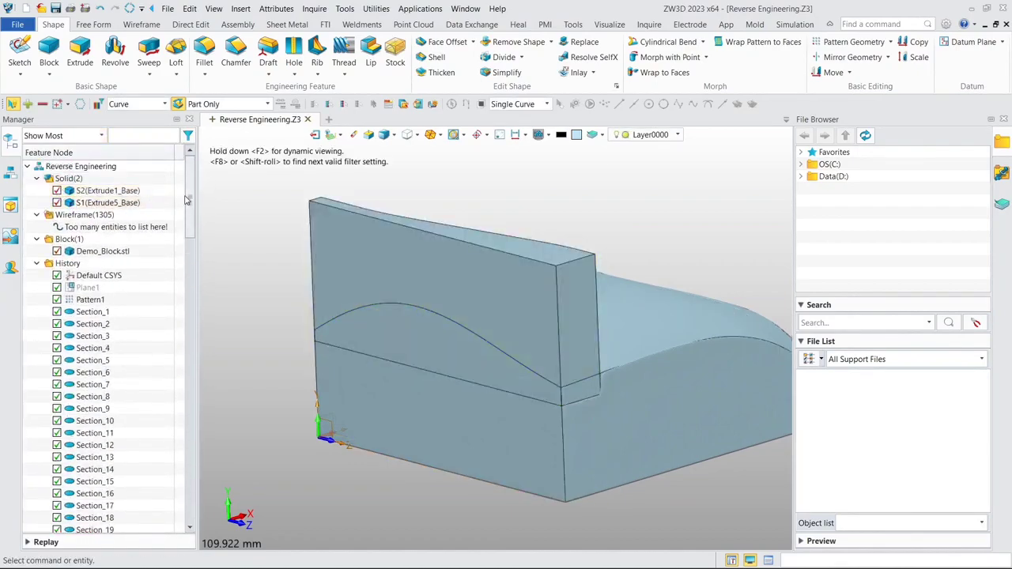
drag(186, 200, 190, 494)
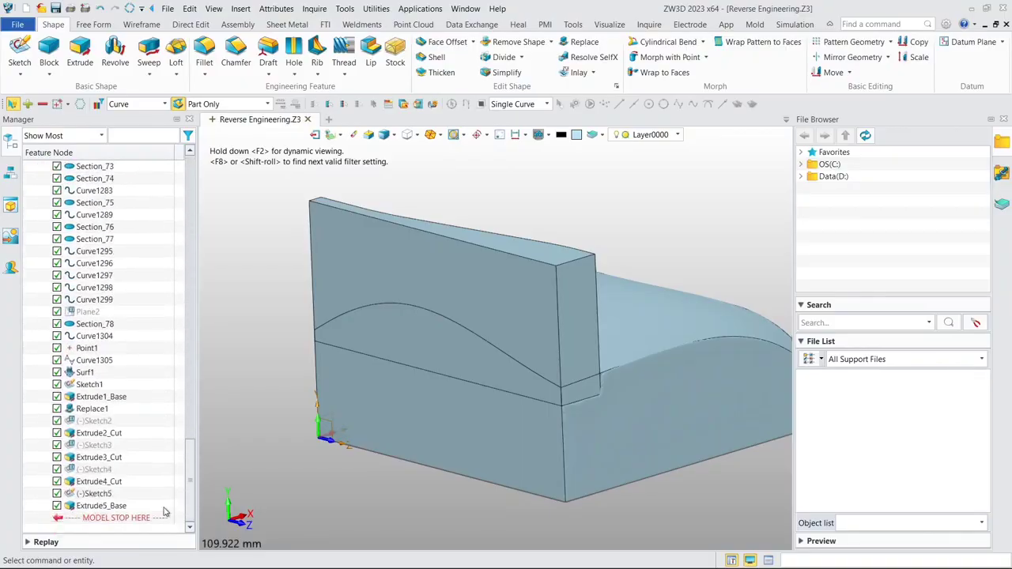
double_click(113, 506)
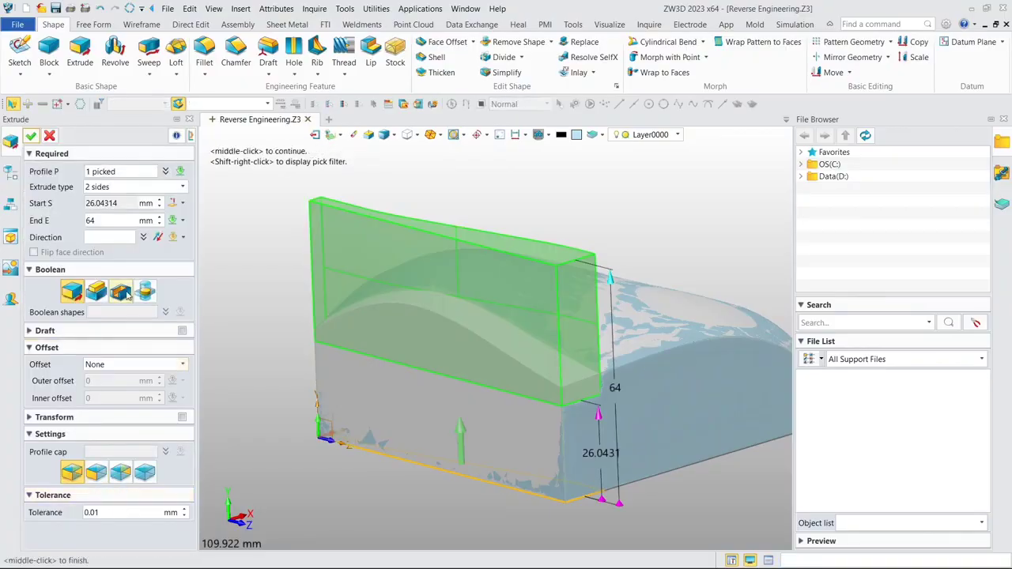
click(121, 292)
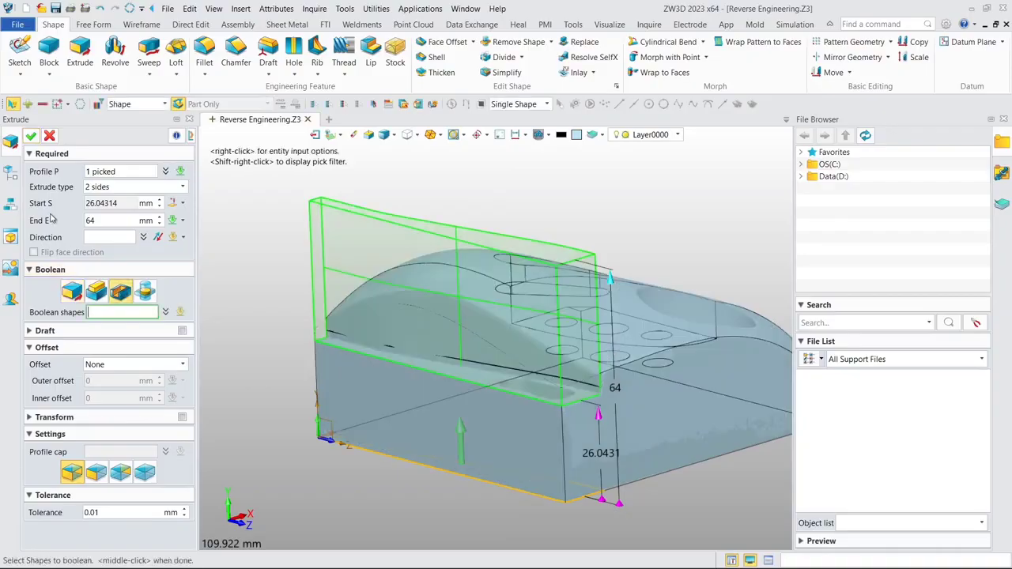
click(30, 139)
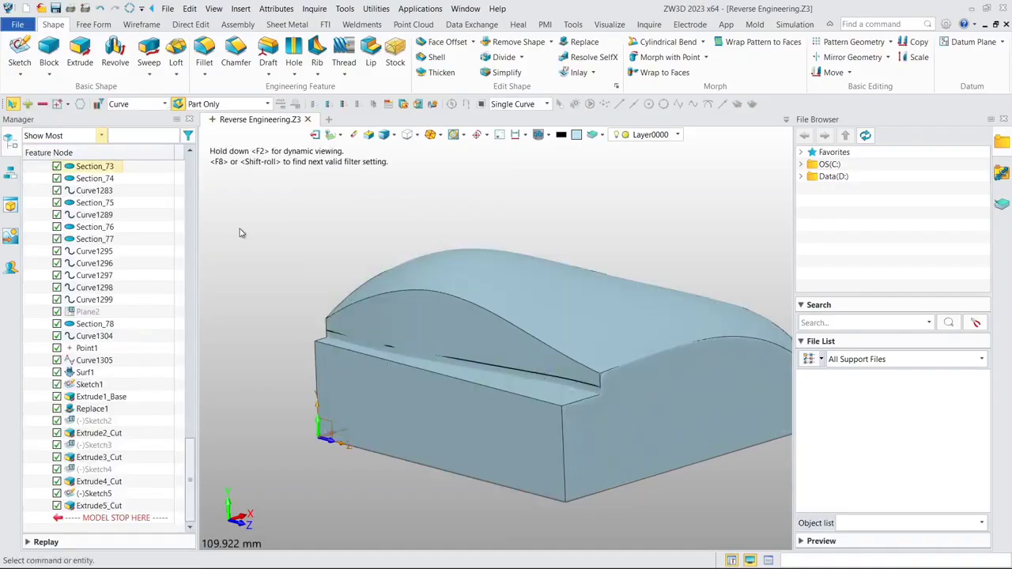
middle_drag(418, 235, 488, 250)
right_drag(488, 250, 468, 255)
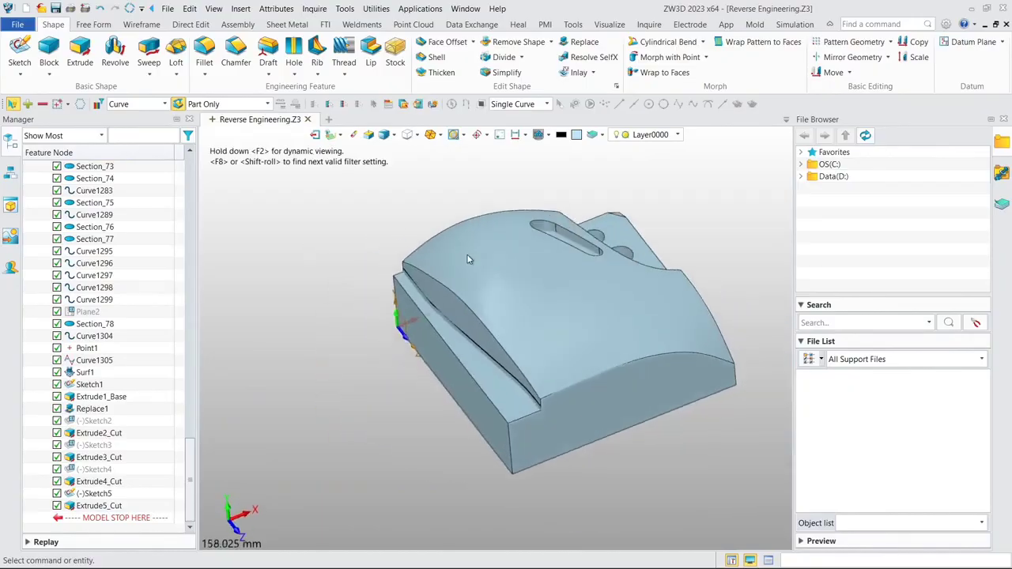
- Hide the Extrude1_Base solid and unblank all wireframe curves over the Demo_Block mesh
middle_drag(323, 248, 366, 295)
drag(190, 465, 211, 176)
middle_drag(458, 393, 442, 358)
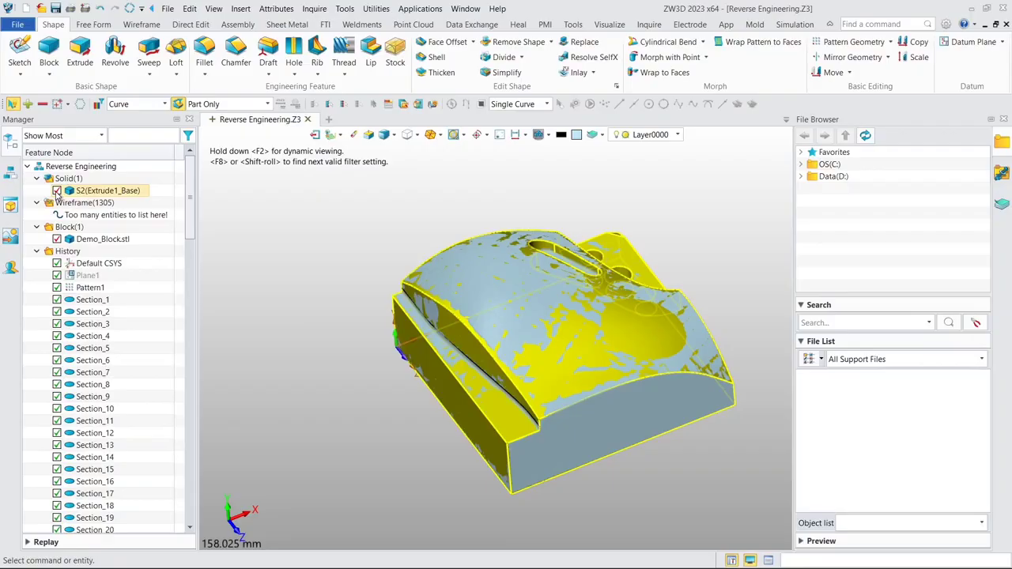
click(57, 191)
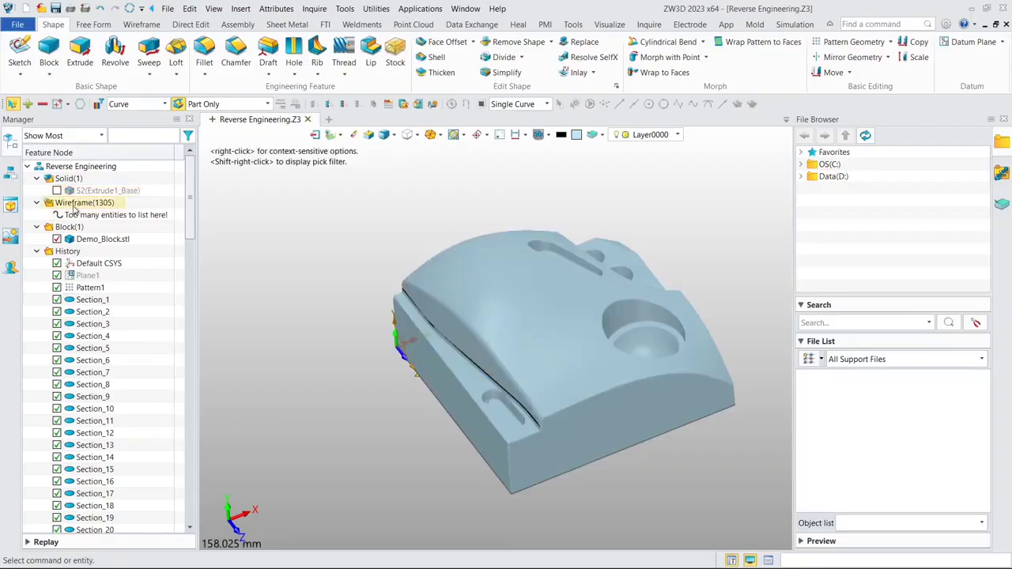
right_click(75, 207)
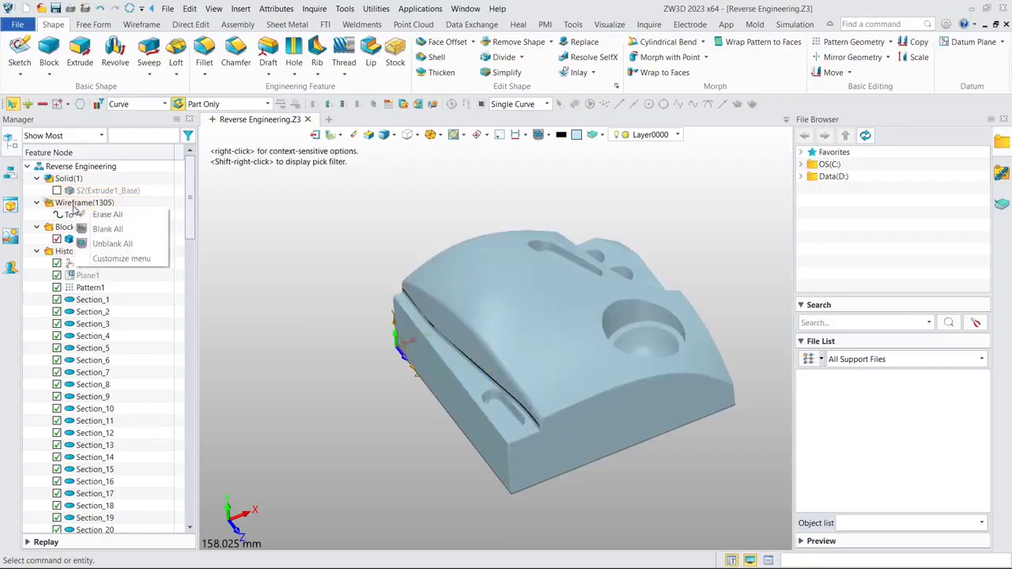
click(103, 241)
scroll(386, 402, up, 8)
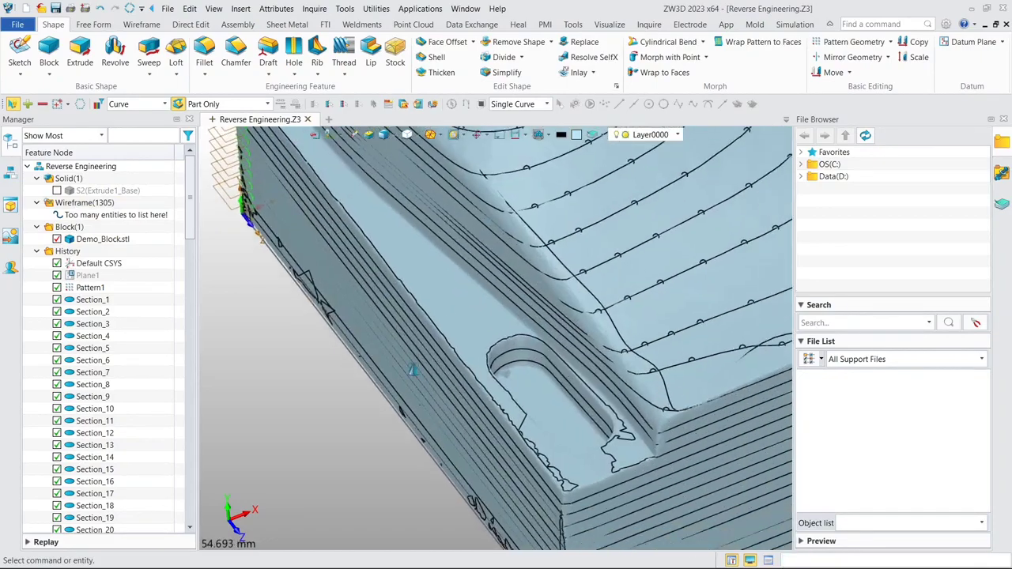
- Isolate the inner section curve outlining the ledge slot with Show Only, keeping everything else hidden
scroll(454, 353, up, 5)
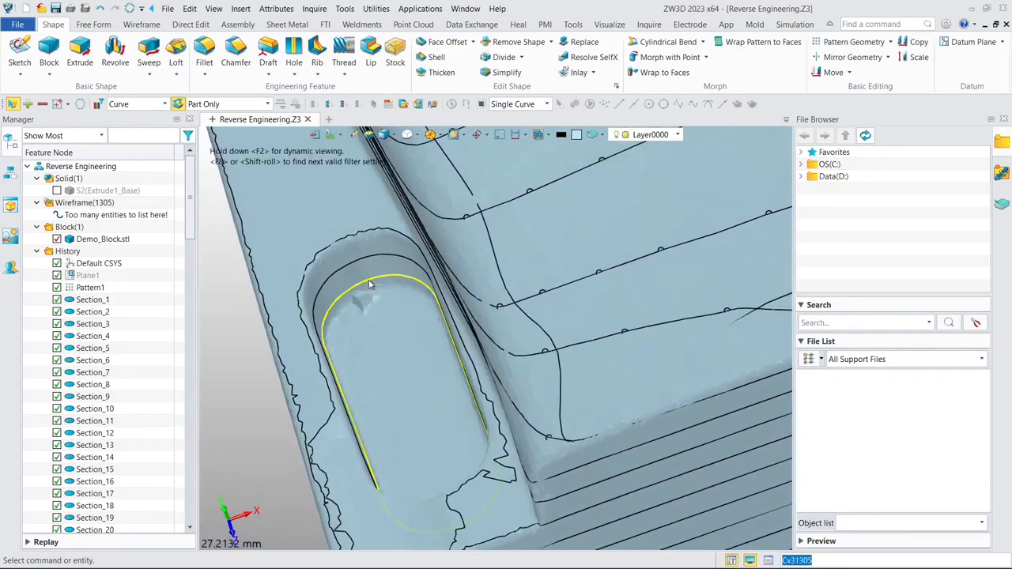
click(369, 284)
right_click(373, 282)
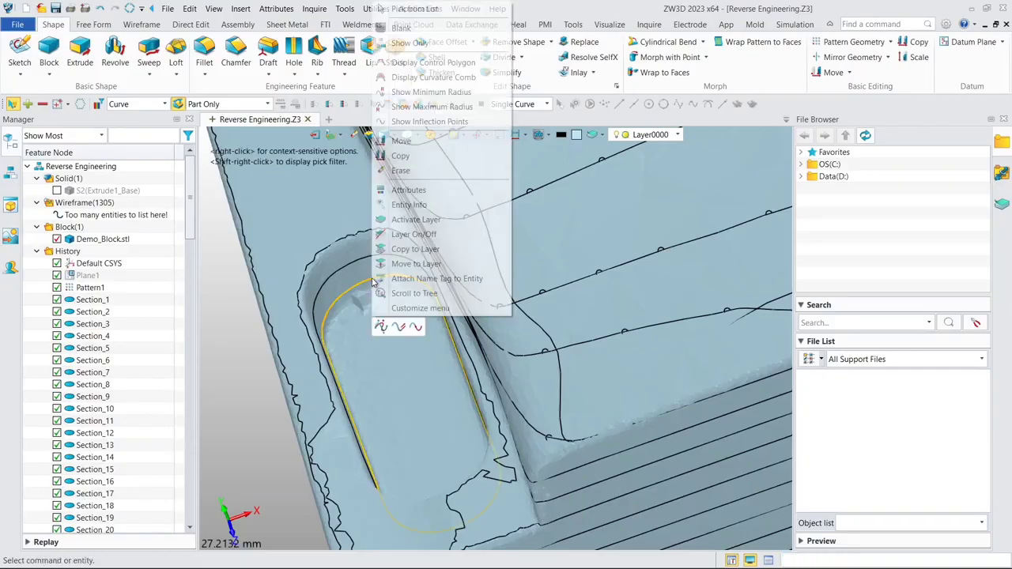
click(403, 42)
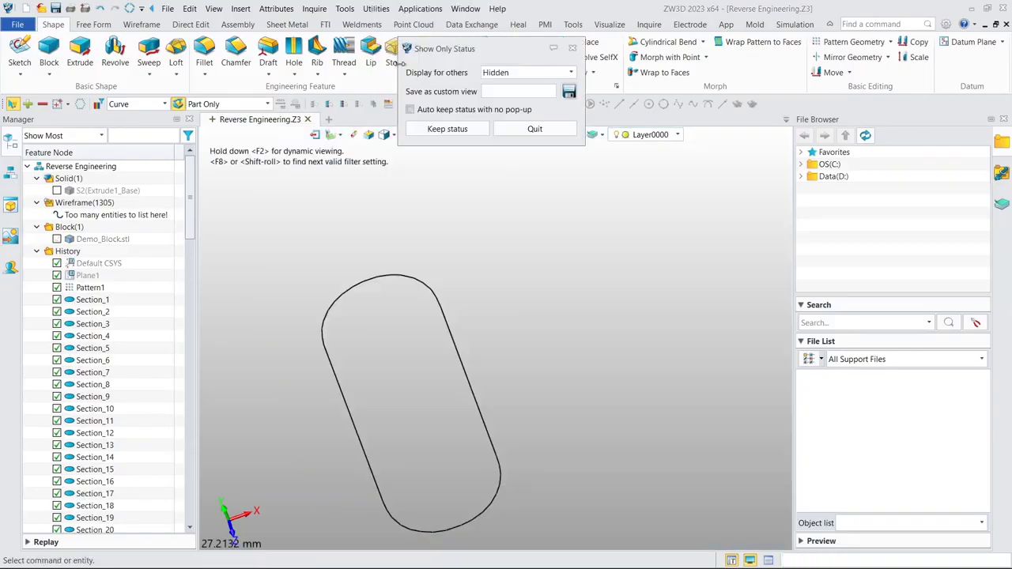
click(448, 129)
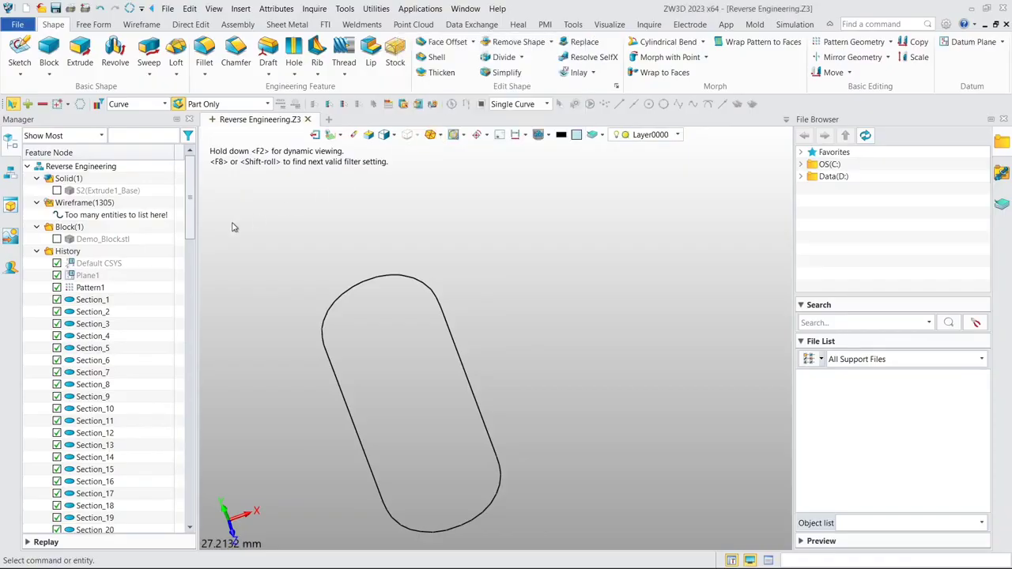
- Unblank the Default CSYS and start a new sketch on its XZ plane
right_click(114, 266)
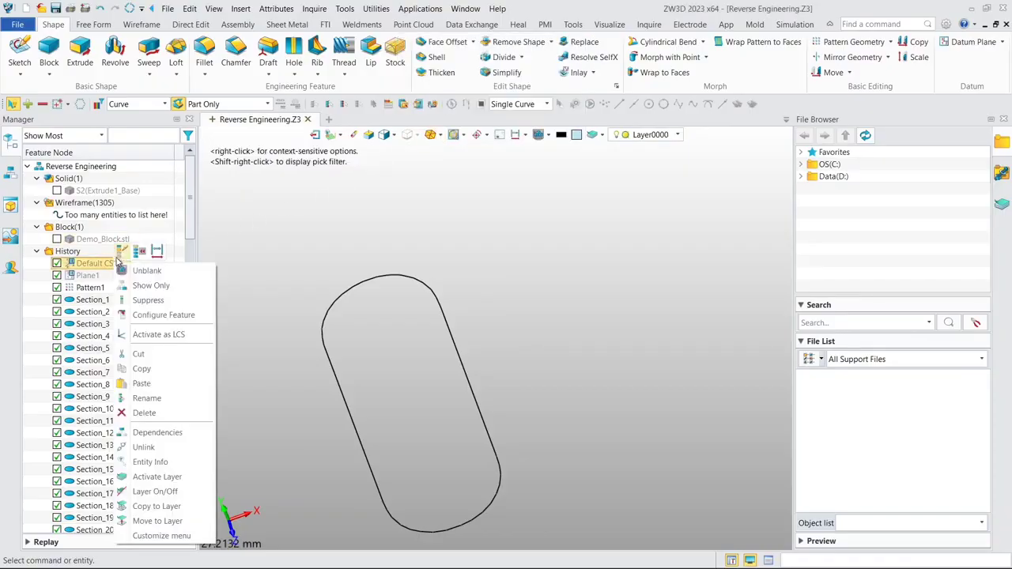
click(142, 269)
scroll(227, 245, down, 3)
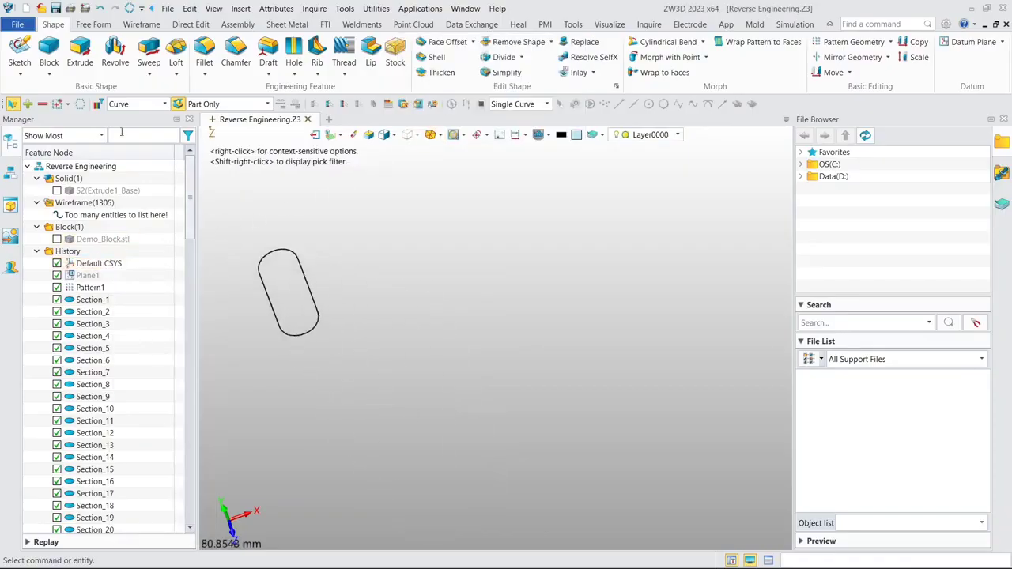
click(20, 54)
click(458, 255)
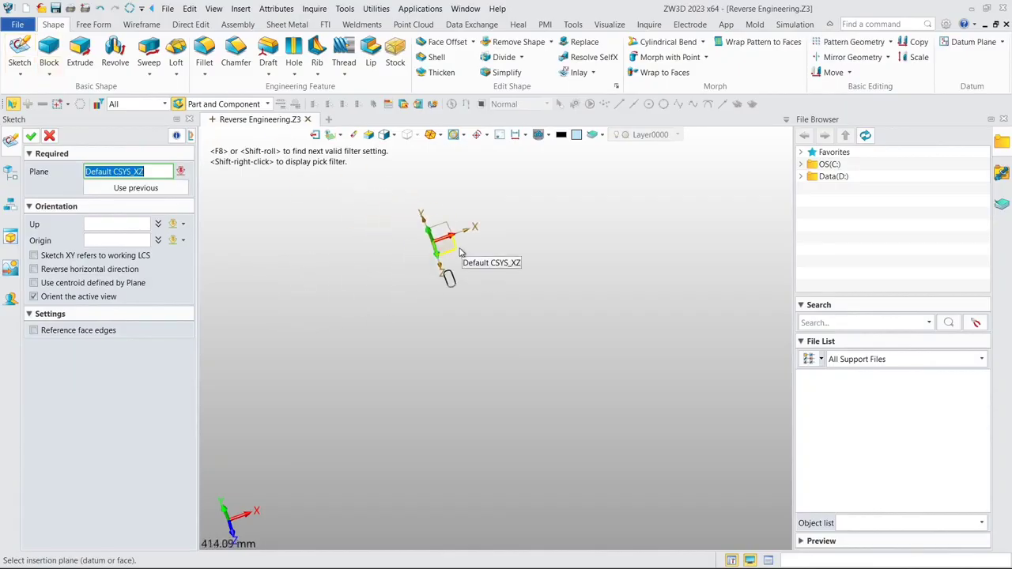
click(31, 138)
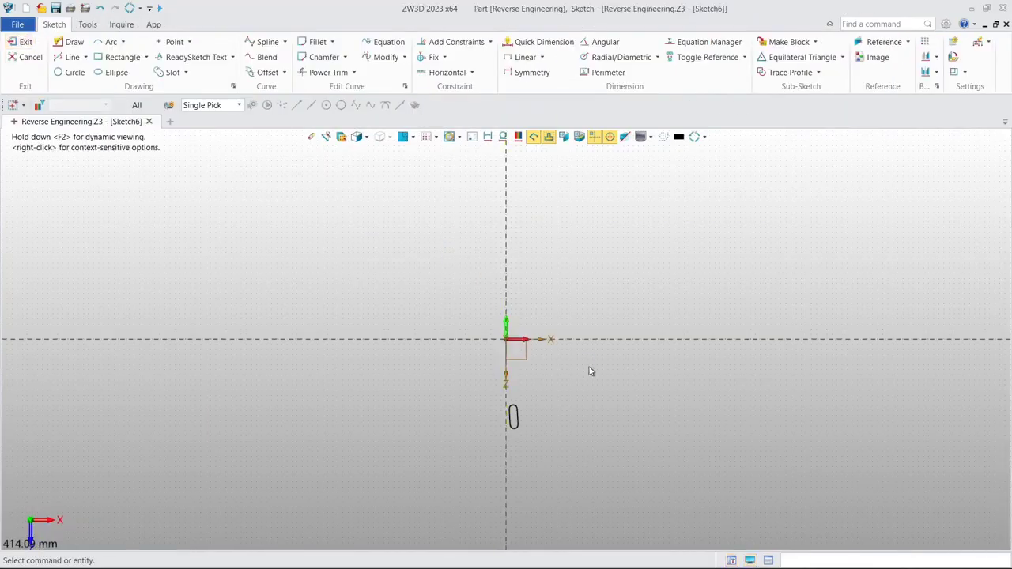
- Draw a three-point circle about 7.76 mm in diameter through the upper end arc of the slot curve
middle_drag(589, 369, 555, 291)
scroll(436, 297, up, 4)
scroll(558, 299, up, 1)
scroll(557, 339, up, 1)
middle_drag(559, 333, 535, 203)
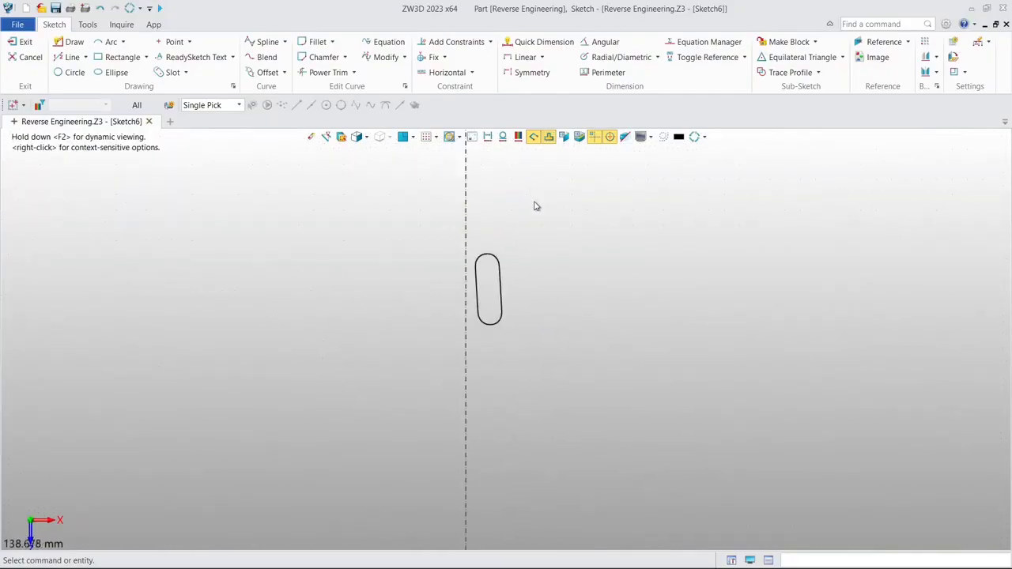
scroll(536, 212, up, 2)
click(71, 72)
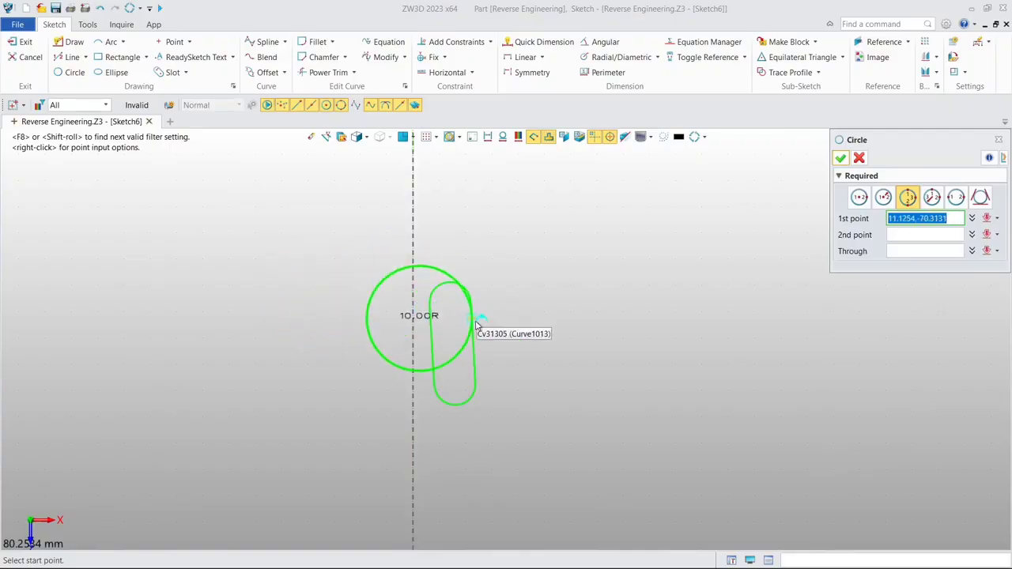
scroll(437, 294, up, 2)
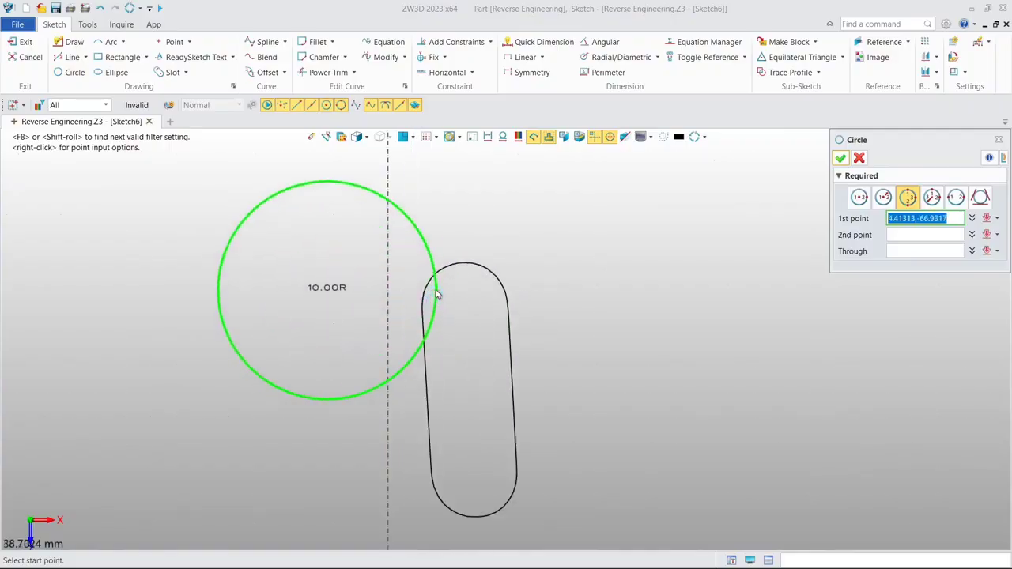
click(428, 283)
click(489, 271)
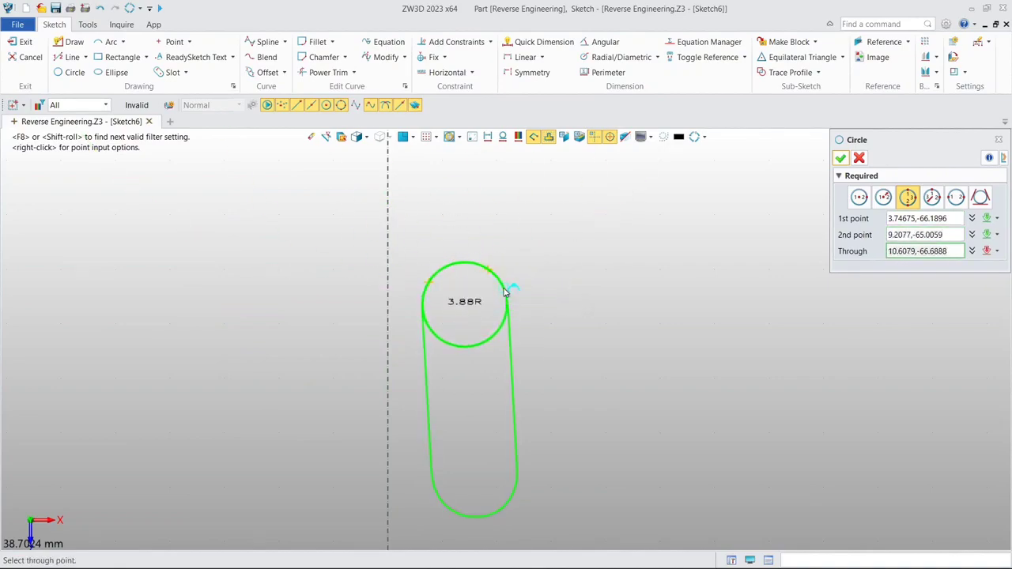
click(505, 292)
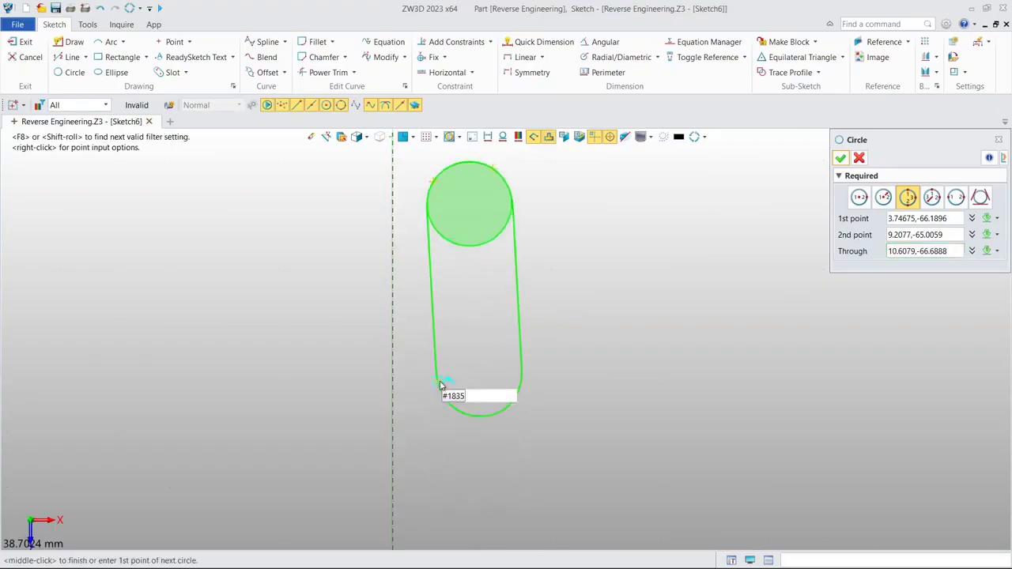
- Draw a second three-point circle about 7.72 mm in diameter through the lower end arc of the slot curve
click(439, 386)
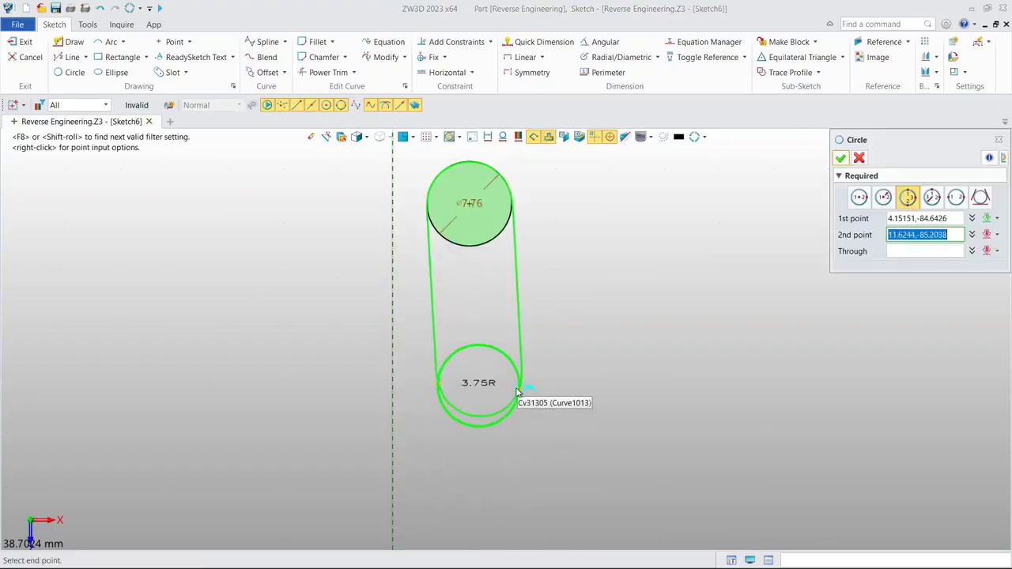
click(517, 392)
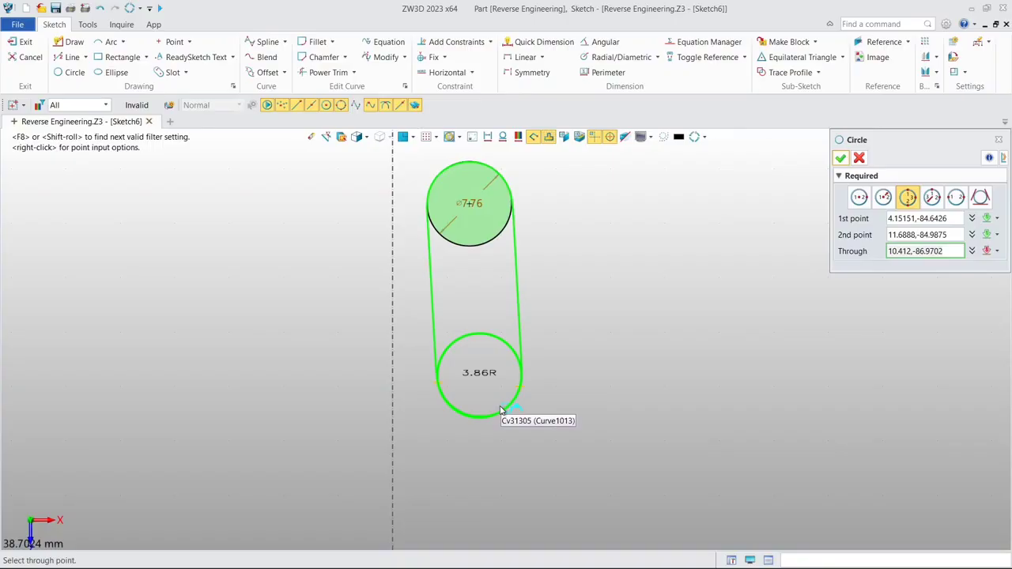
click(500, 410)
click(840, 158)
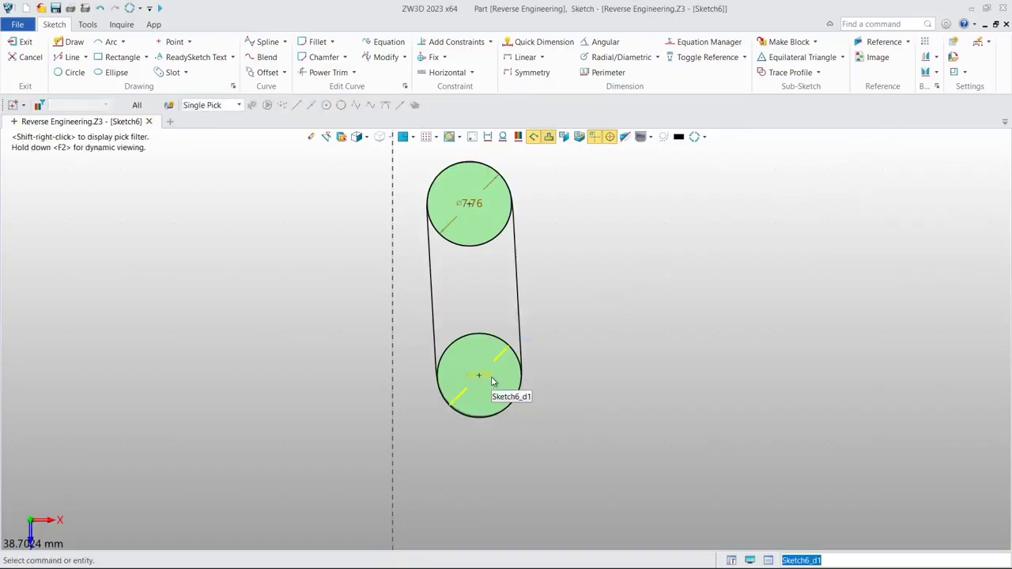
- Sketch a straight slot between the centres of the two circles with a 10 mm radius
middle_drag(458, 276, 481, 285)
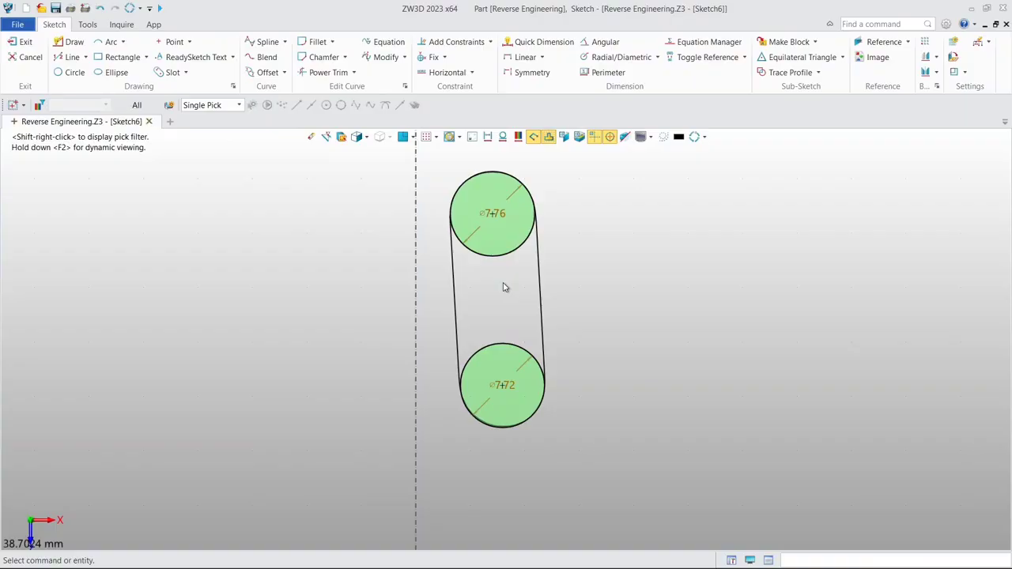
click(167, 72)
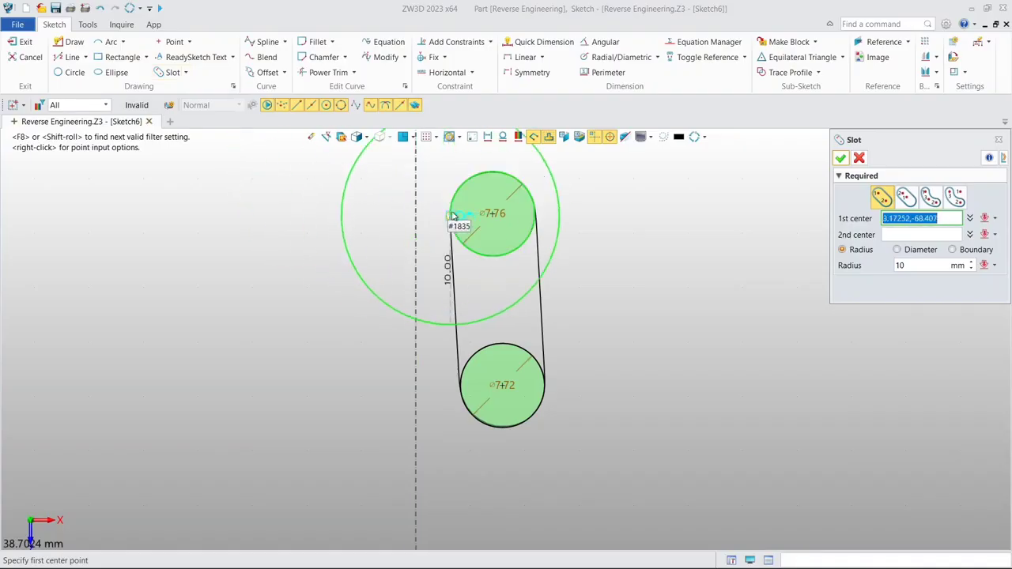
click(492, 212)
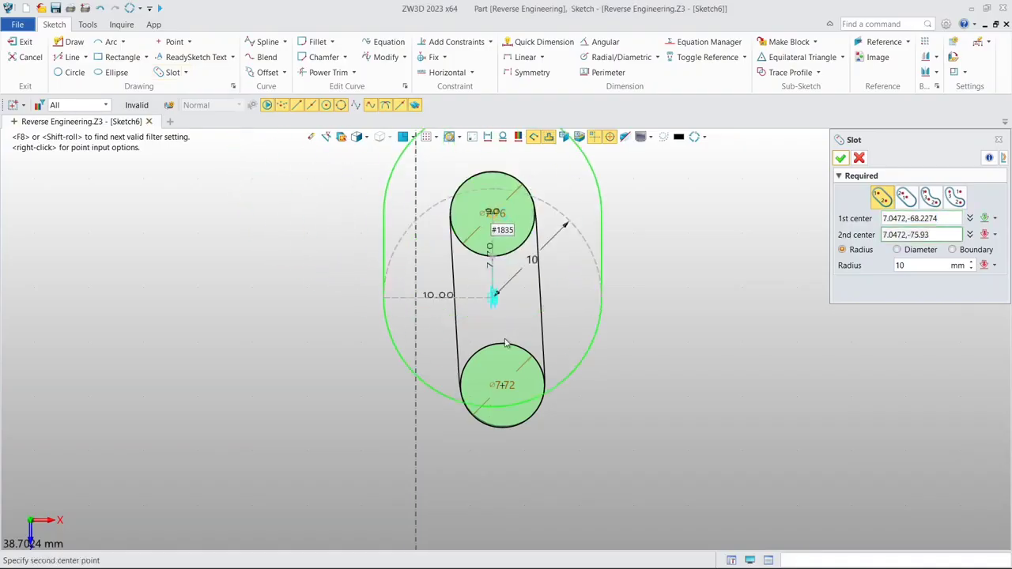
click(501, 393)
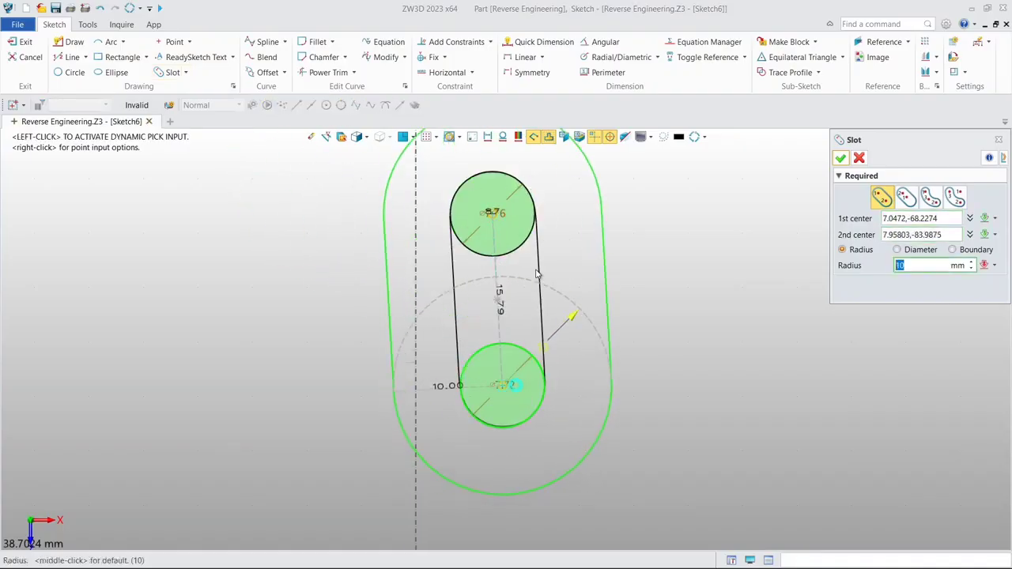
click(841, 159)
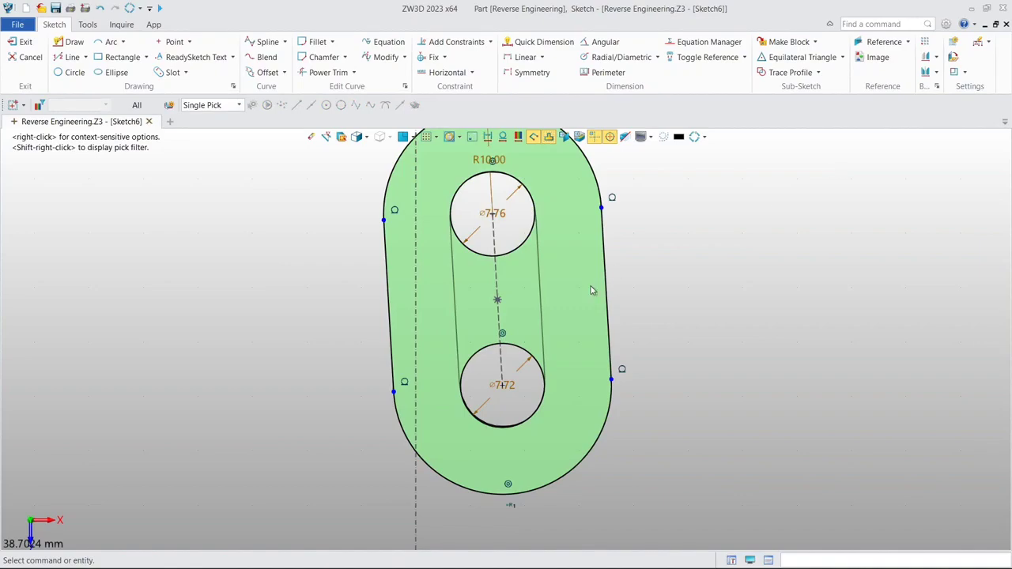
- Delete the lower circle, copy the upper circle's exact diameter value, and delete the upper circle too
click(527, 352)
key(Delete)
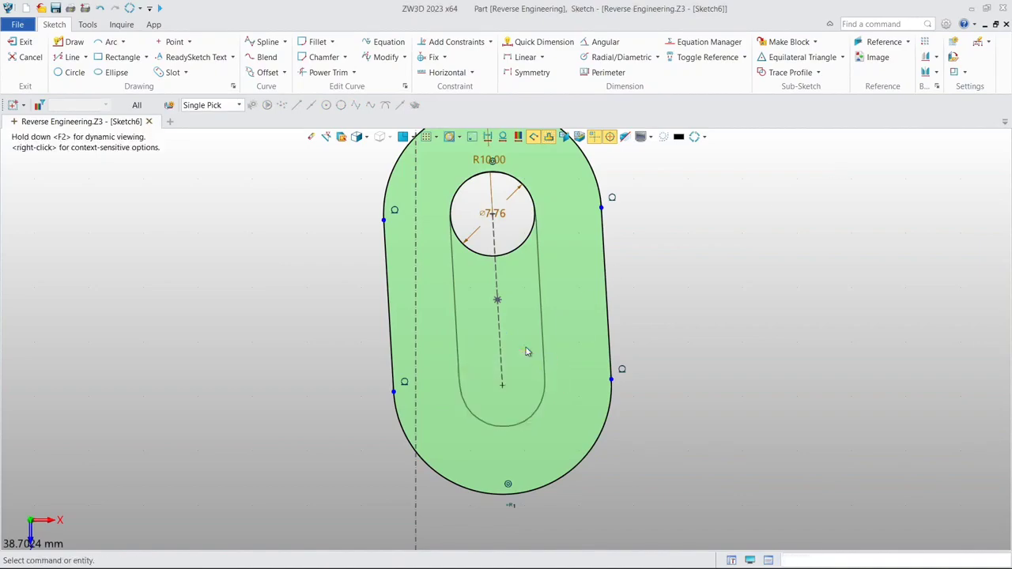
double_click(497, 215)
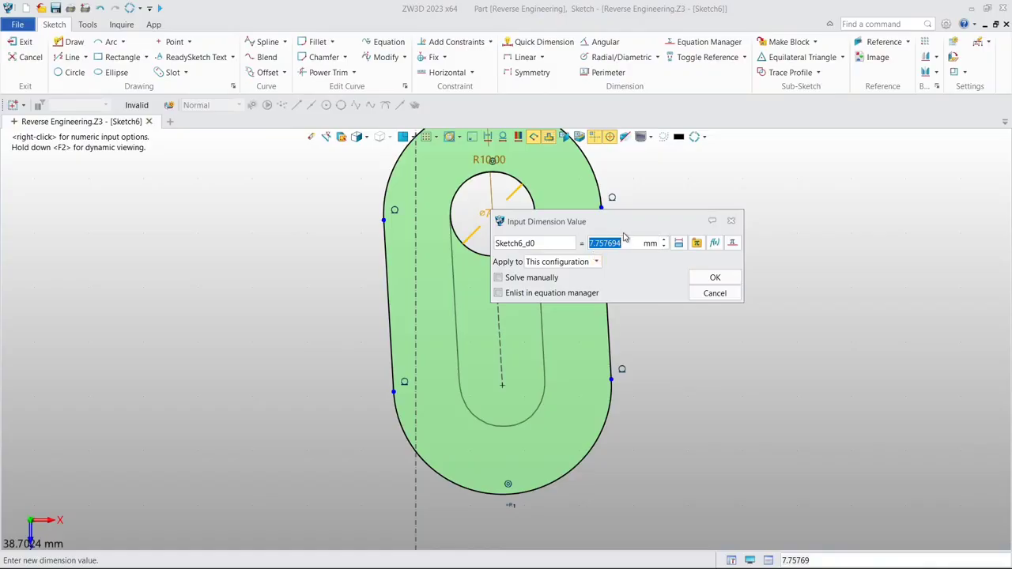
click(715, 280)
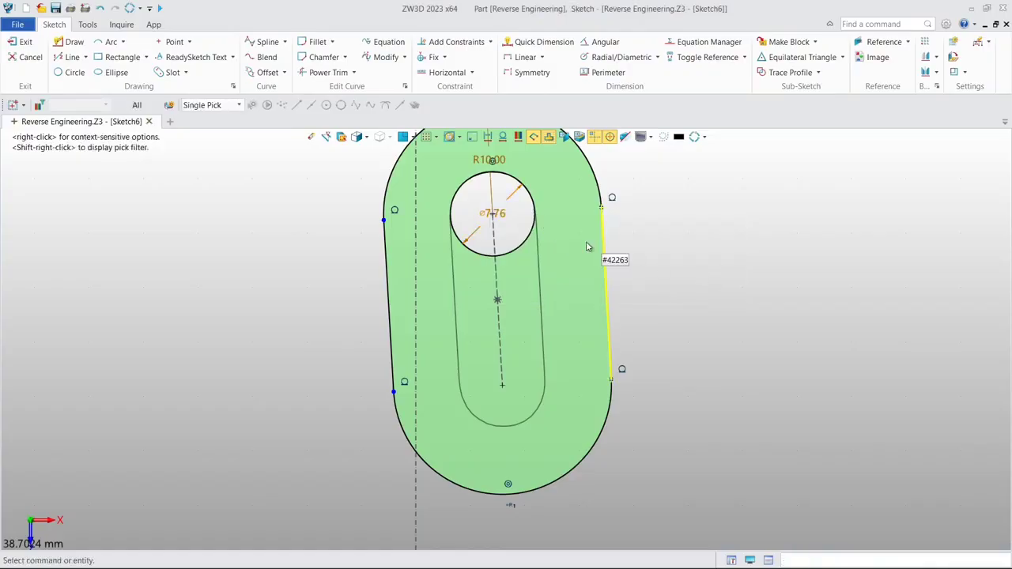
click(542, 211)
key(Delete)
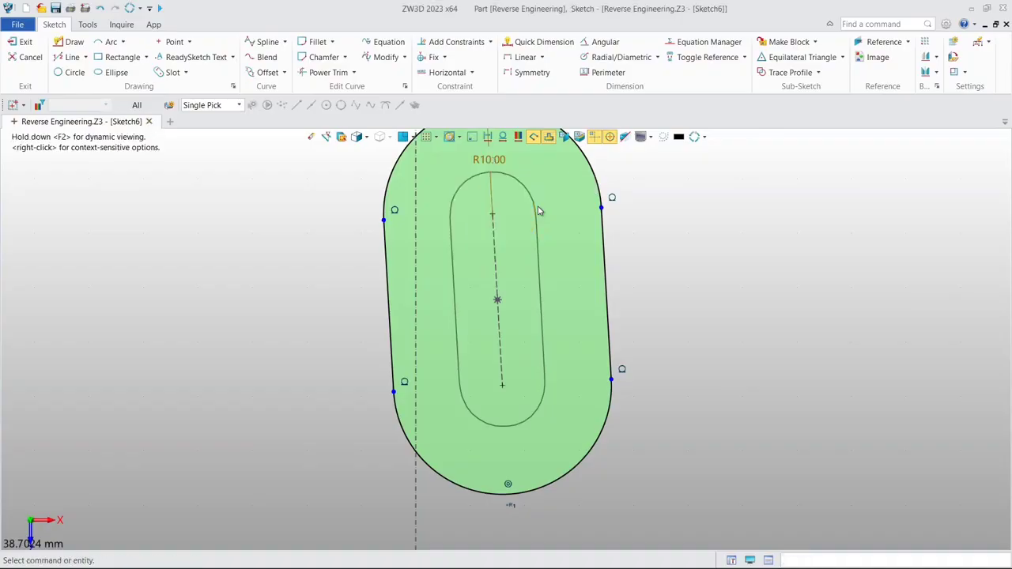
- Set the slot's radius to half of 7.757694 mm, about 3.88 mm, to match the section curve
double_click(501, 159)
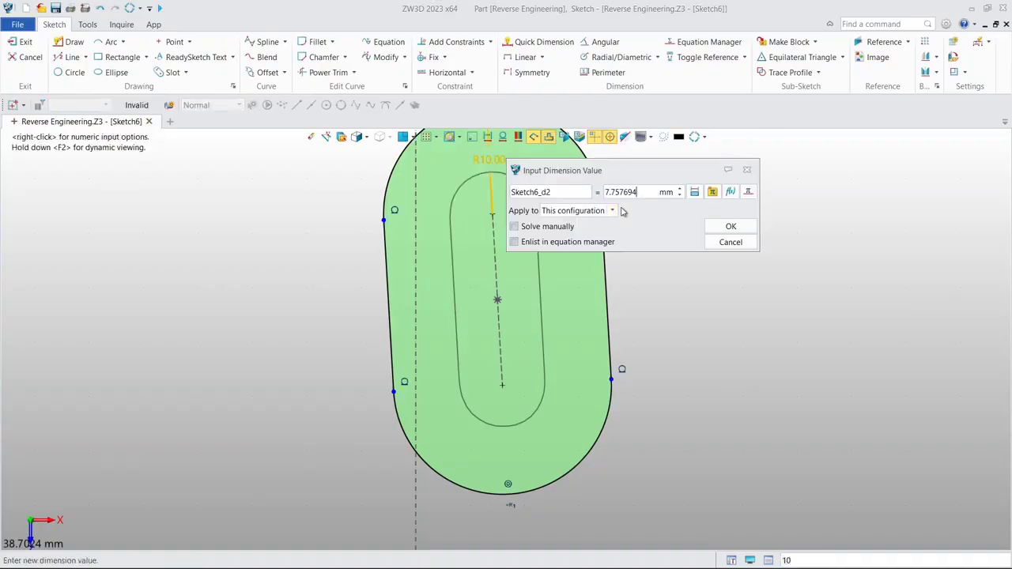
key(Return)
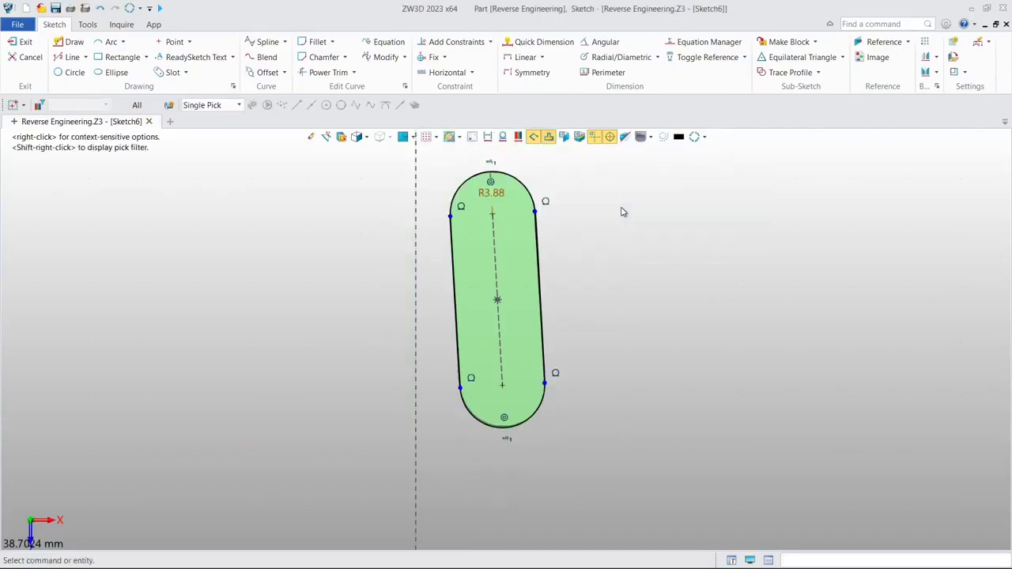
scroll(622, 209, down, 2)
middle_drag(621, 209, 589, 261)
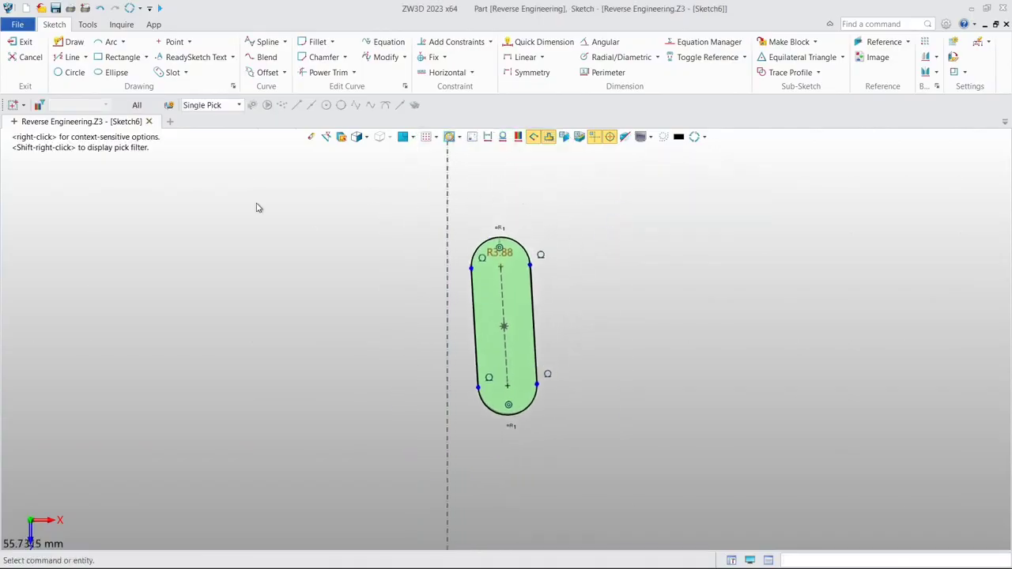
- Exit the slot sketch and show the hidden Demo_Block.stl mesh
click(14, 41)
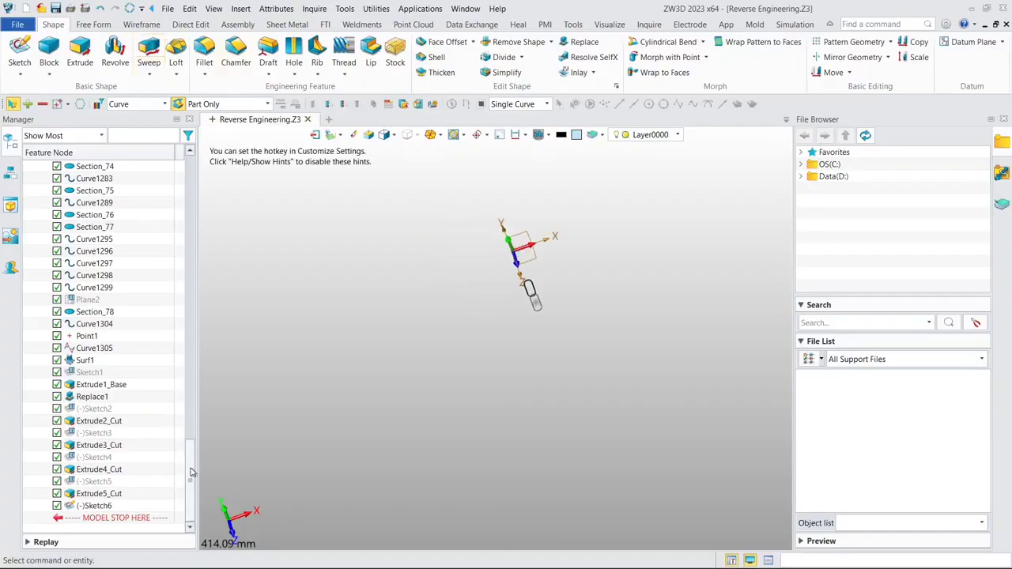
mouse_move(190, 472)
mouse_down()
mouse_move(176, 251)
mouse_move(136, 215)
mouse_up()
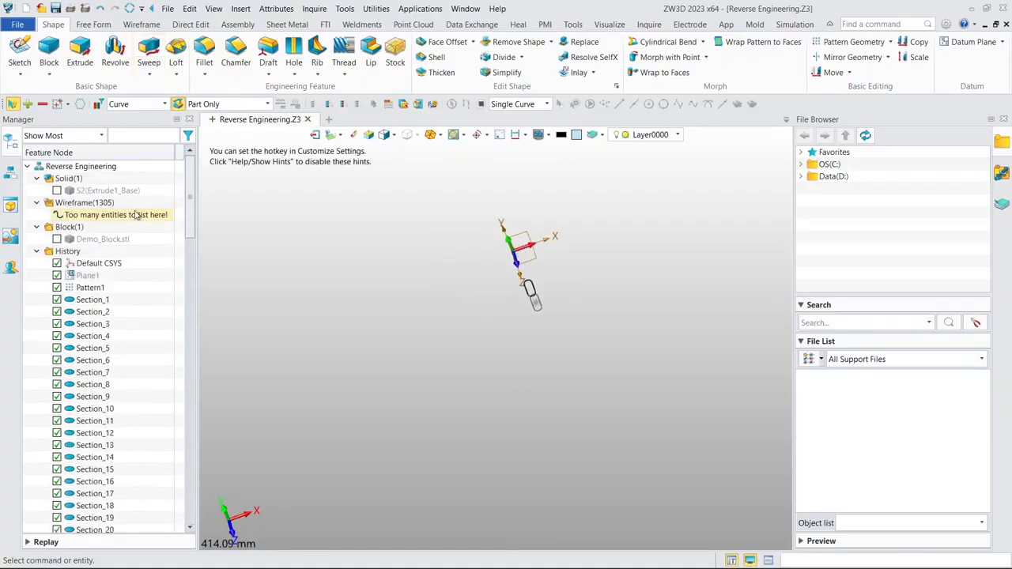
click(58, 239)
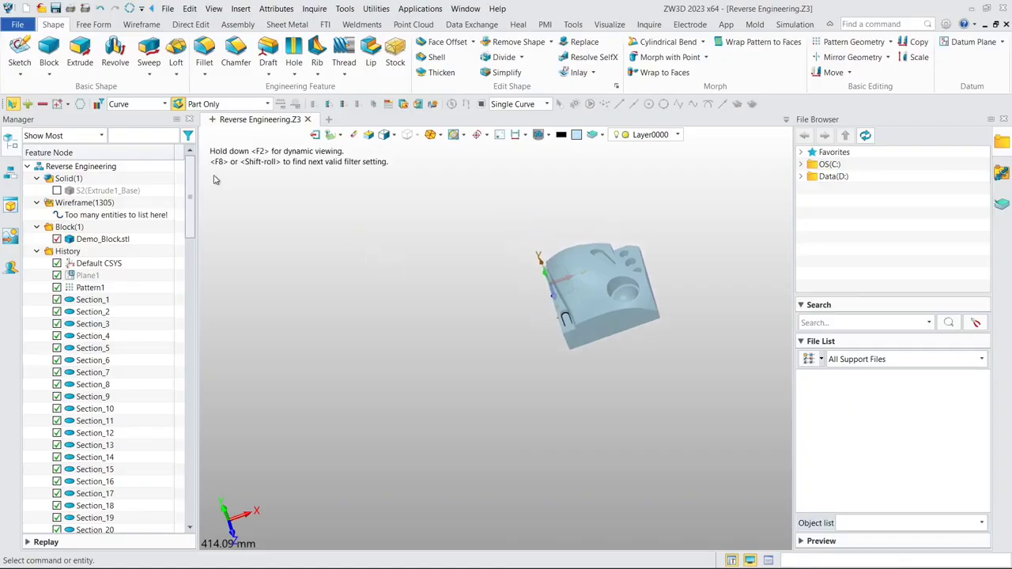
- Start a two-sided extrusion using the ledge slot's sketch, Sketch6, as its profile
click(79, 52)
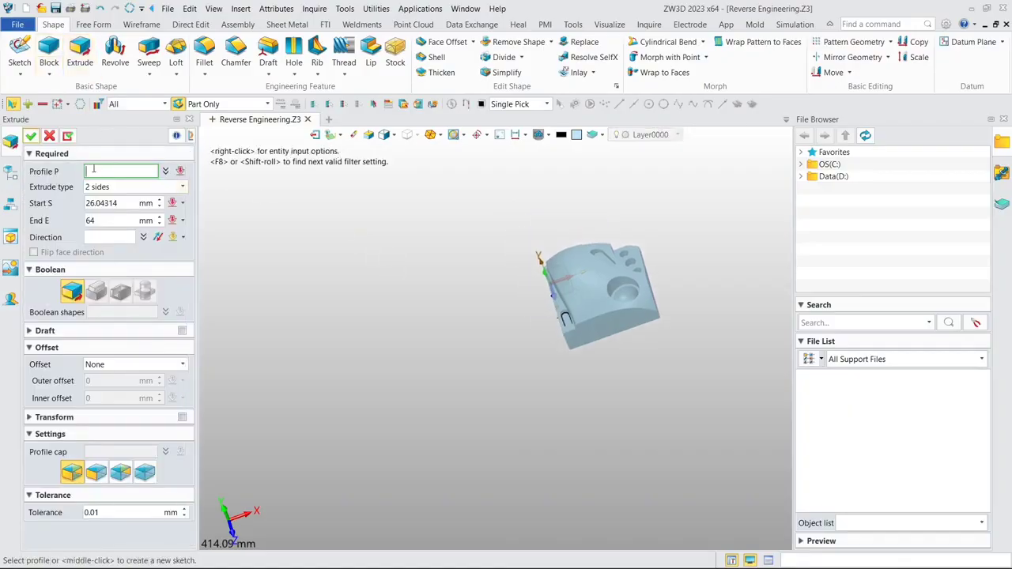
click(10, 174)
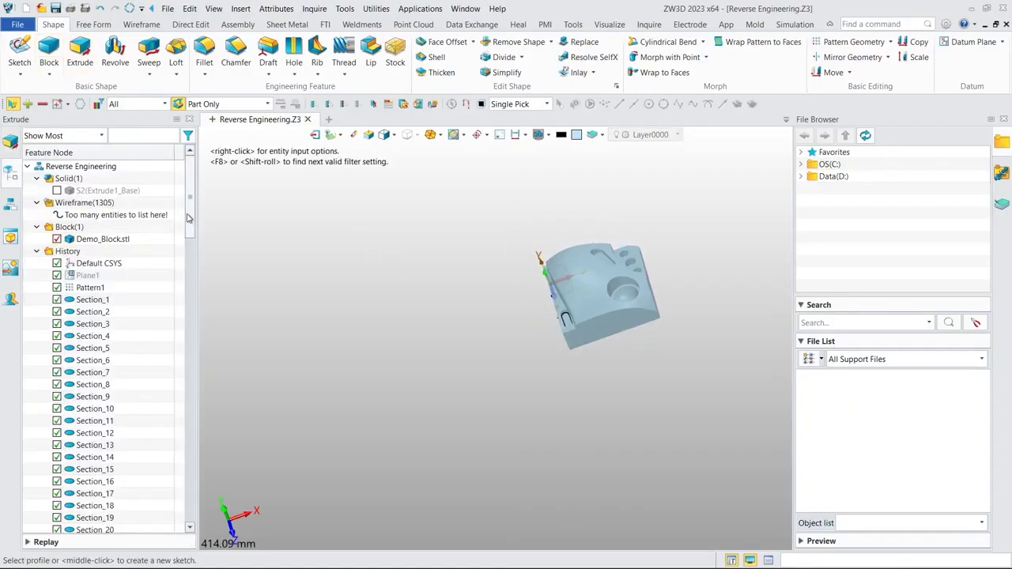
drag(188, 218, 187, 496)
click(107, 508)
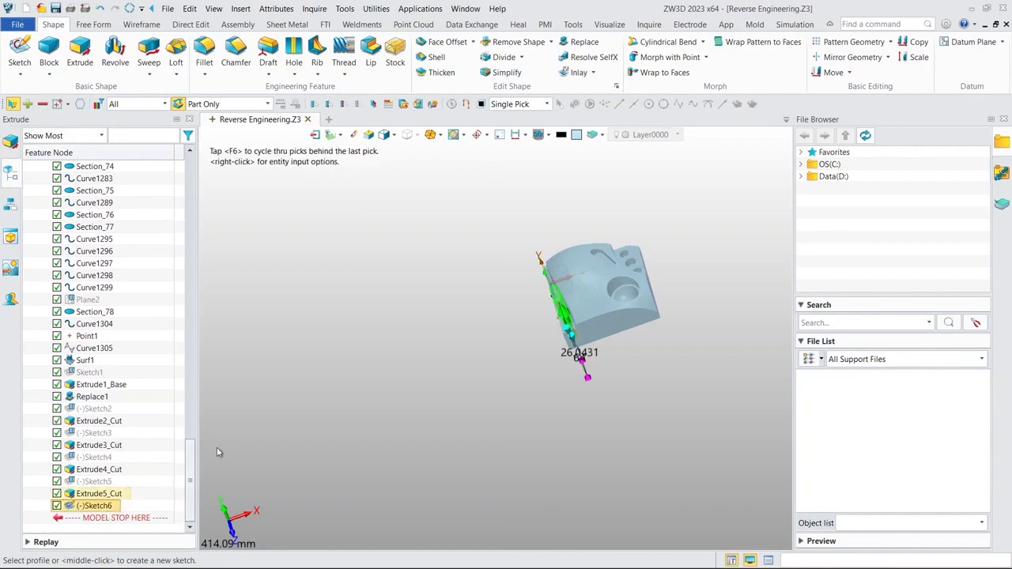
mouse_move(396, 339)
right_down()
mouse_move(468, 324)
mouse_move(437, 360)
right_up()
scroll(395, 378, up, 8)
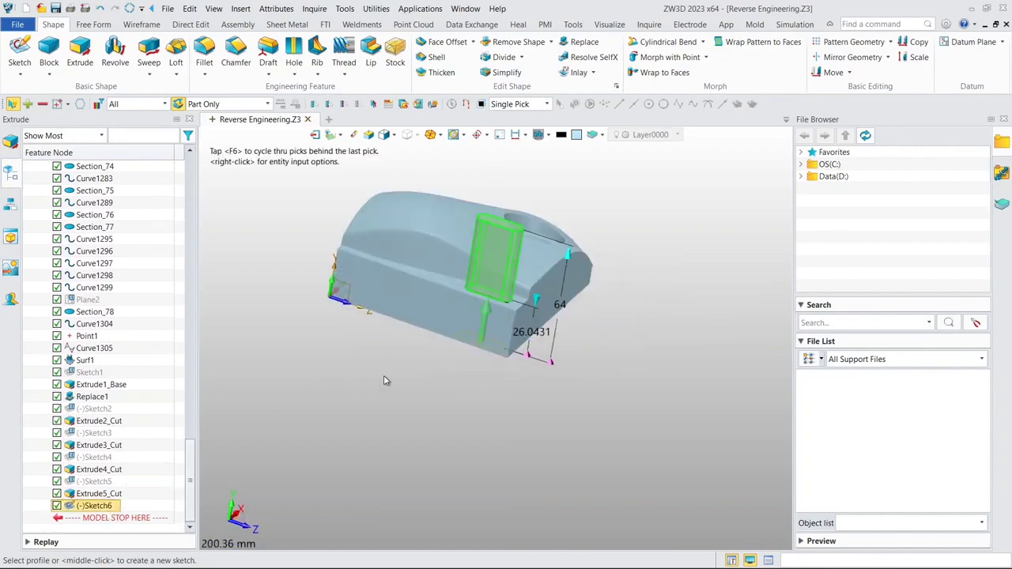
mouse_move(599, 338)
right_down()
mouse_move(605, 316)
mouse_move(586, 347)
right_up()
scroll(586, 347, down, 3)
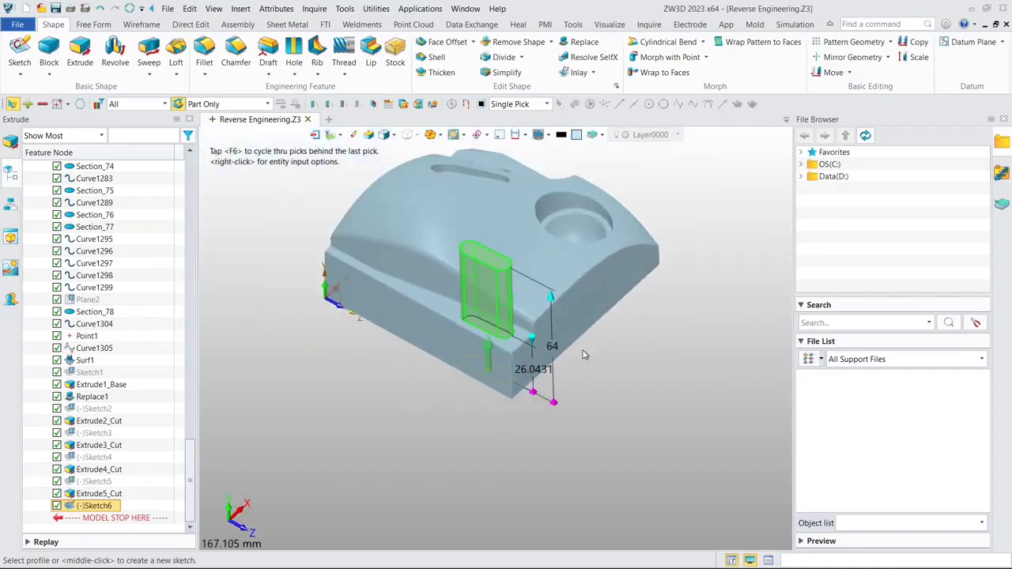
- Set the extrusion's start distance to be defined by a picked point, and switch the model display to wireframe
click(3, 147)
click(124, 202)
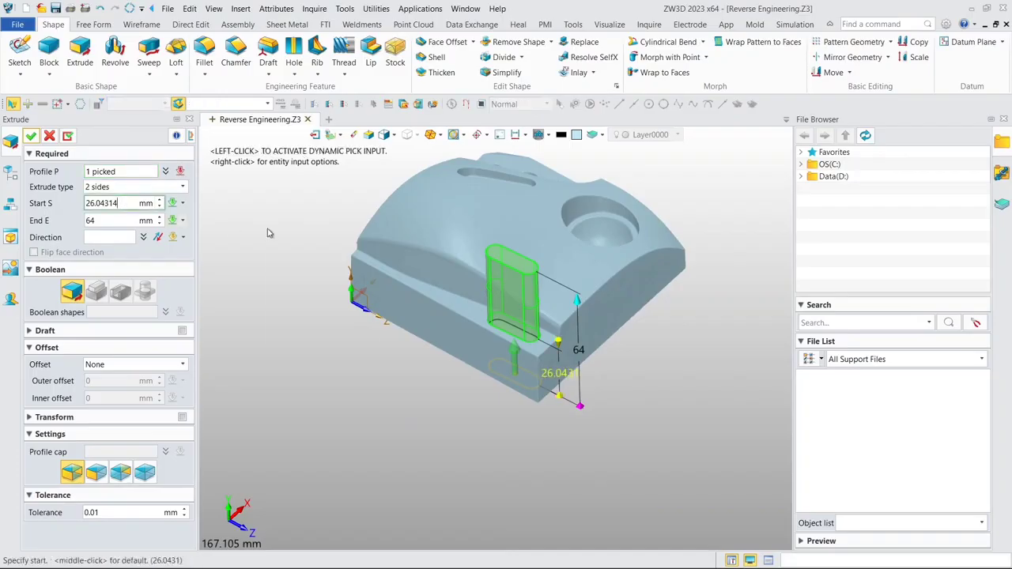
right_click(269, 230)
click(304, 297)
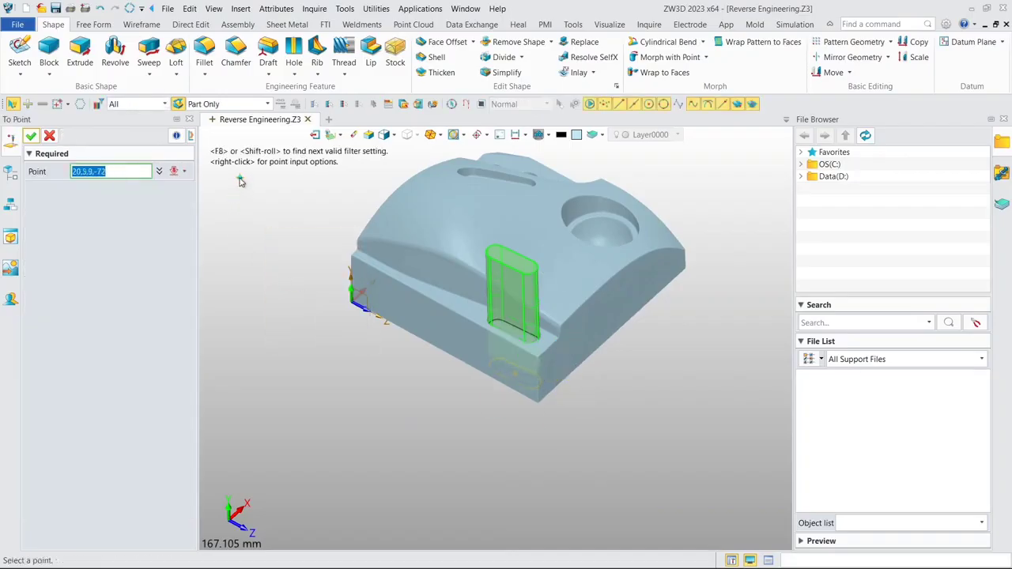
click(393, 139)
click(413, 151)
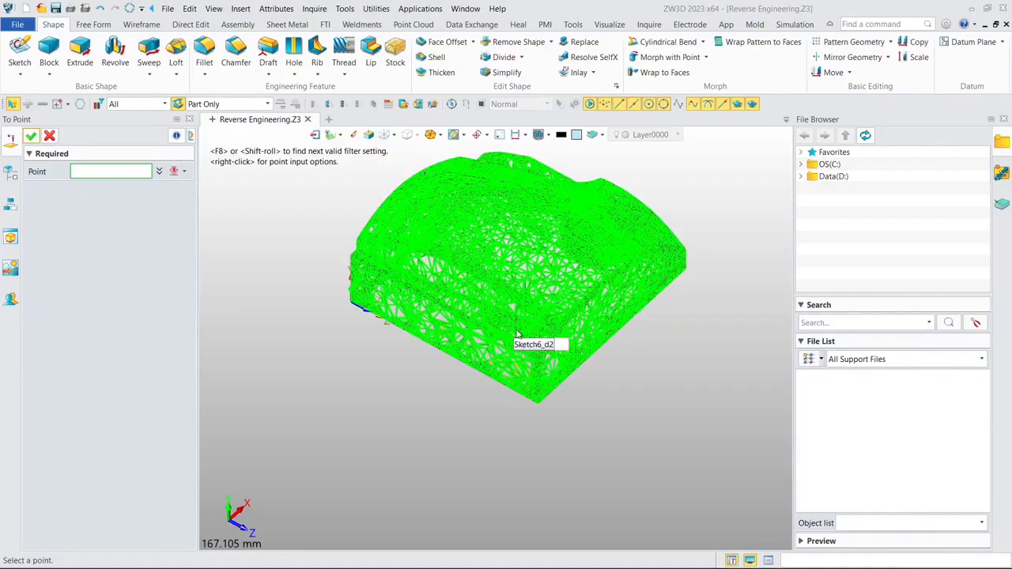
- Pick a mesh vertex on the slot's floor as the start, about 20.99 mm, and complete the extrusion with its end at 64 mm
click(517, 335)
scroll(517, 335, up, 5)
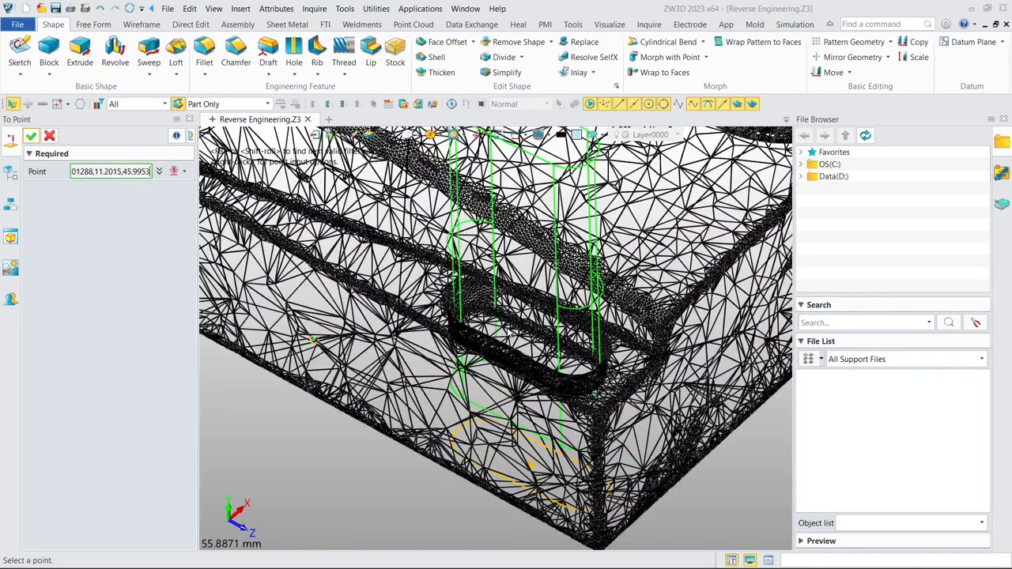
scroll(494, 327, up, 6)
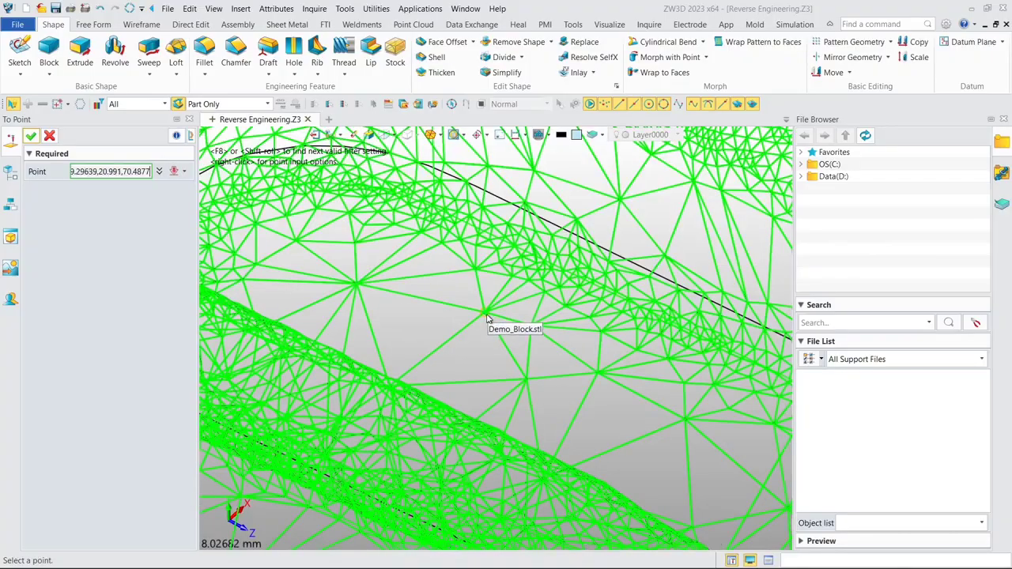
click(487, 317)
scroll(489, 319, down, 5)
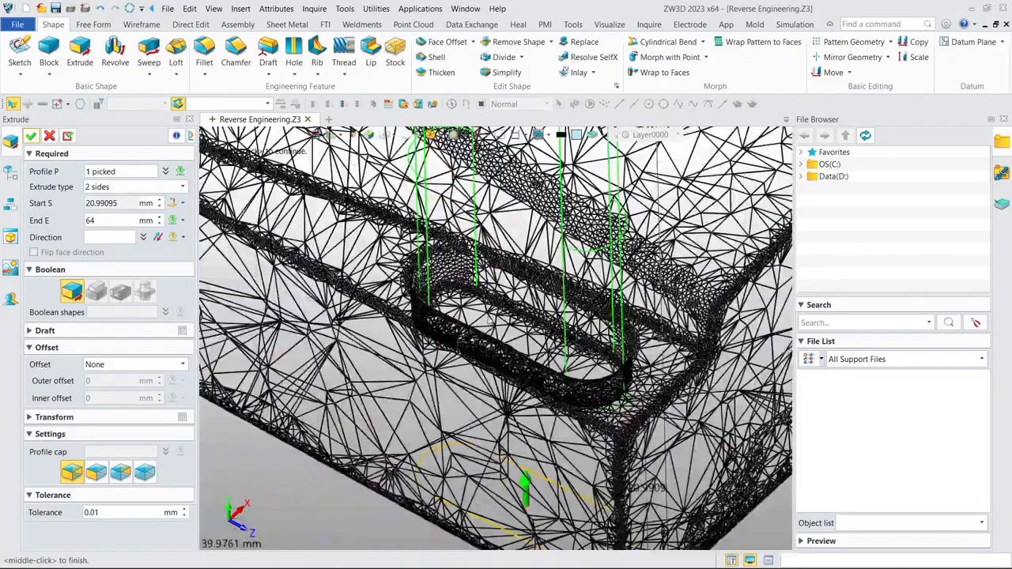
middle_drag(490, 301, 447, 325)
scroll(447, 325, down, 6)
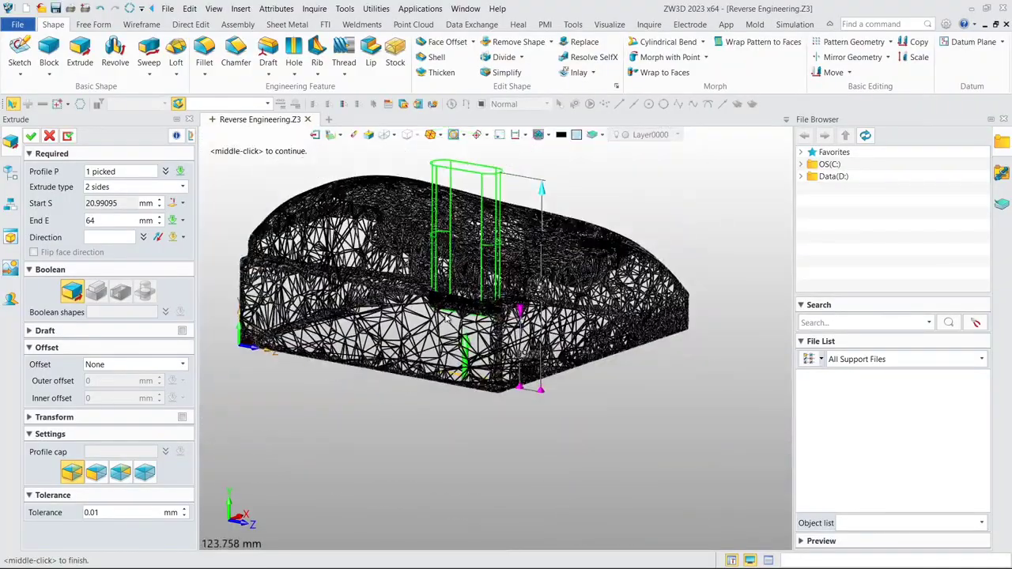
middle_drag(519, 224, 526, 219)
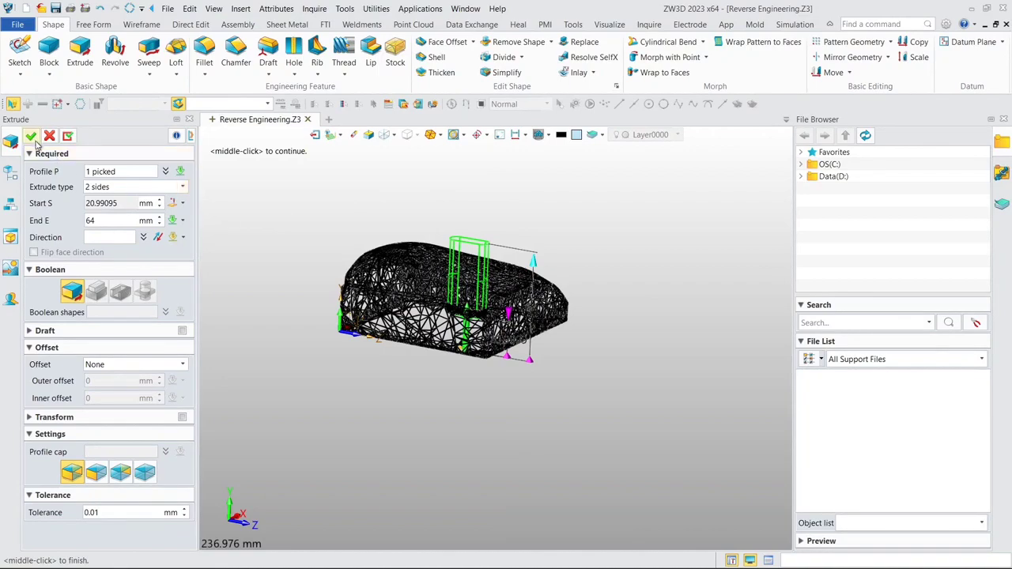
- Return the display to shaded and show the hidden solid S2(Extrude1_Base)
click(392, 136)
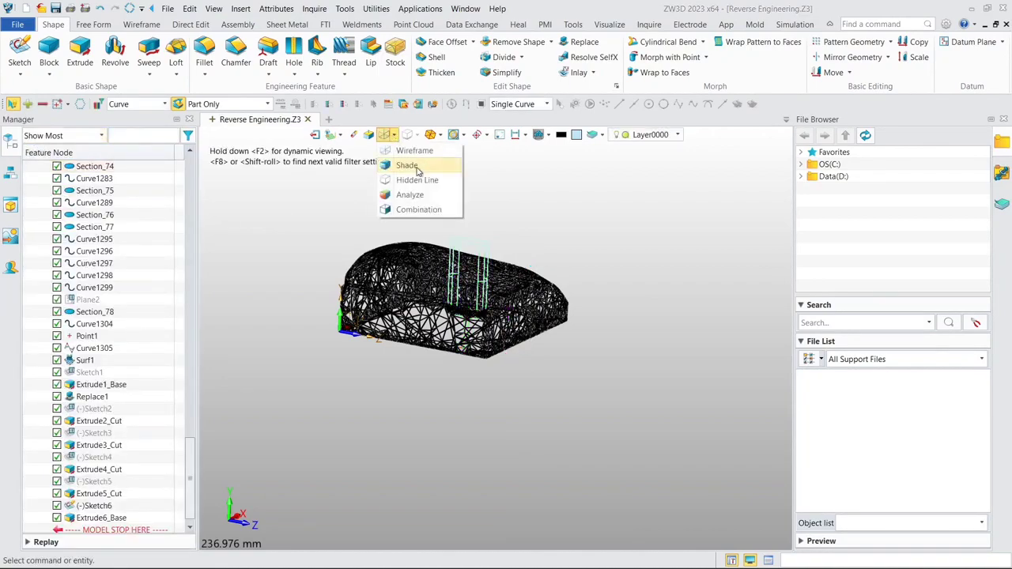
click(408, 166)
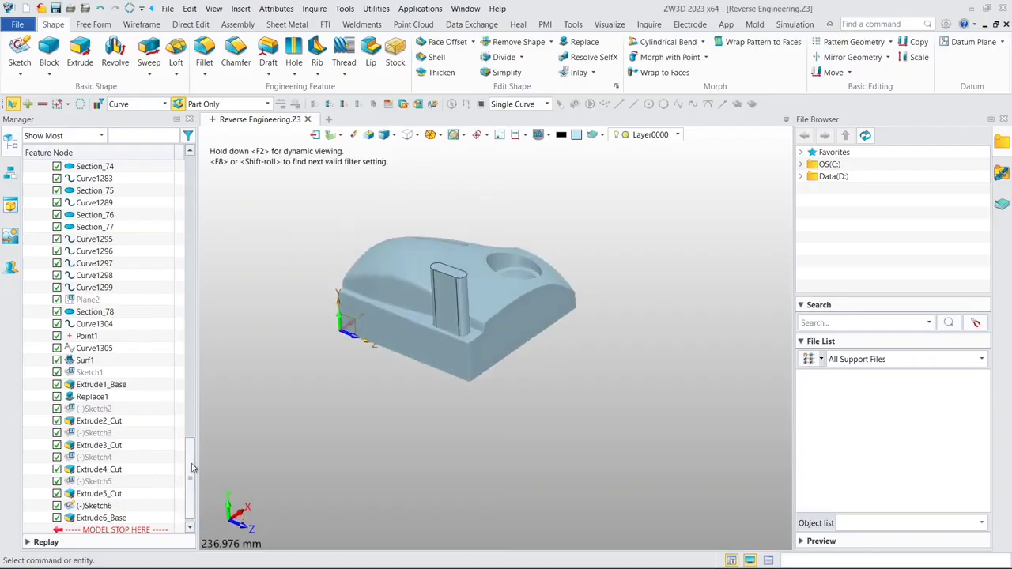
drag(191, 467, 186, 180)
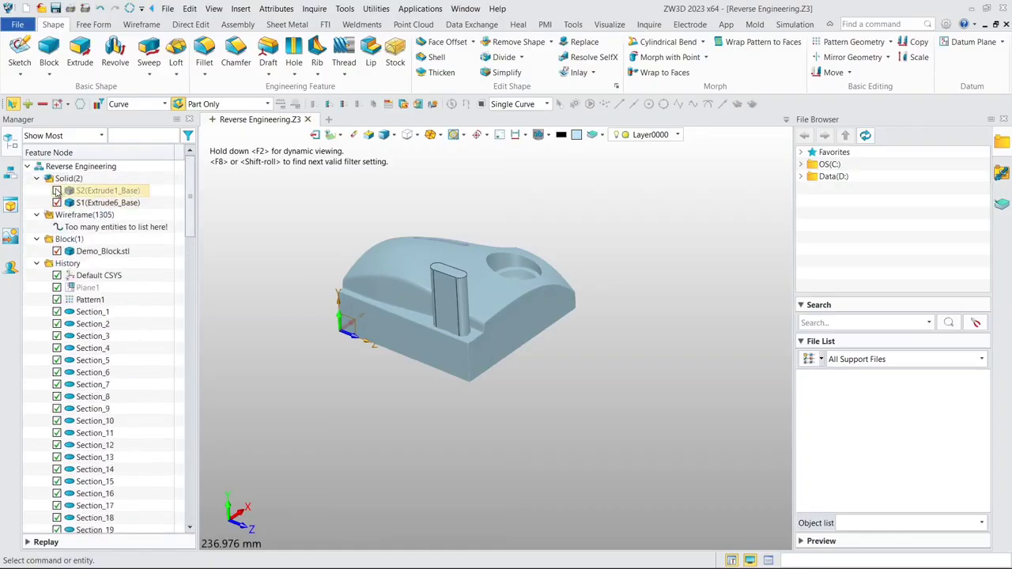
click(57, 190)
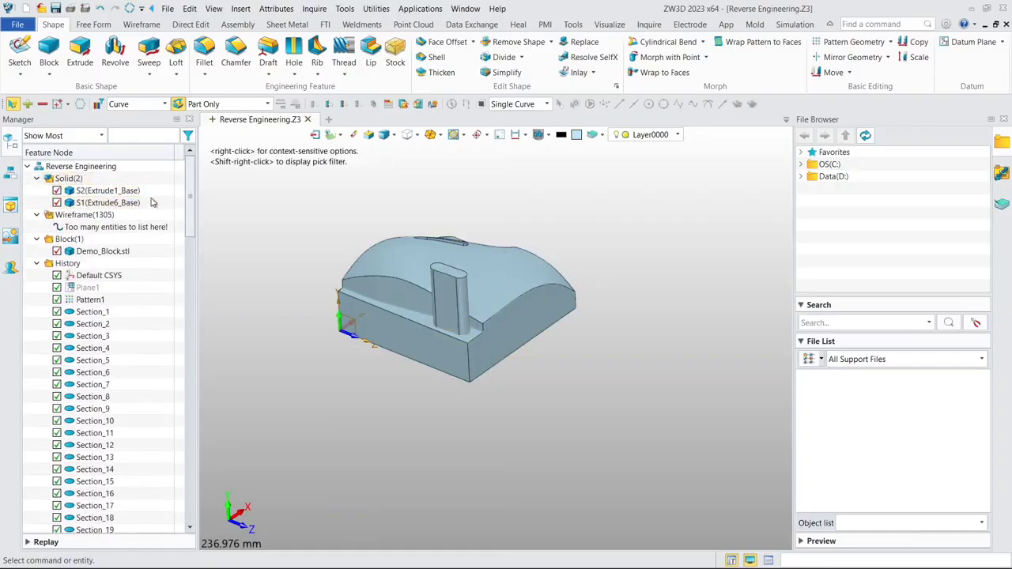
- Redefine the slot extrusion Extrude6_Base as a Boolean remove that cuts the slot into the block's ledge
drag(190, 214, 190, 482)
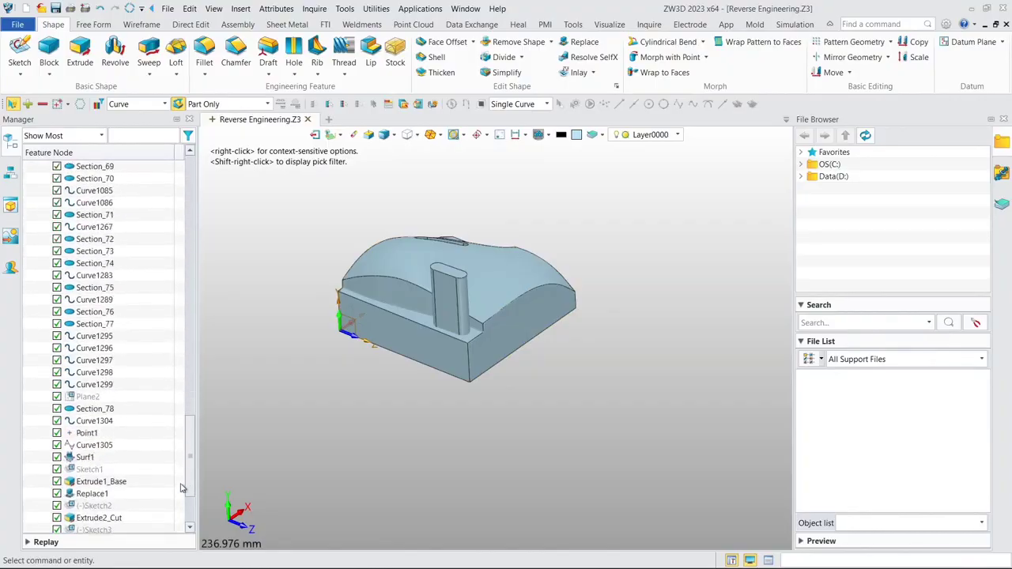
double_click(100, 506)
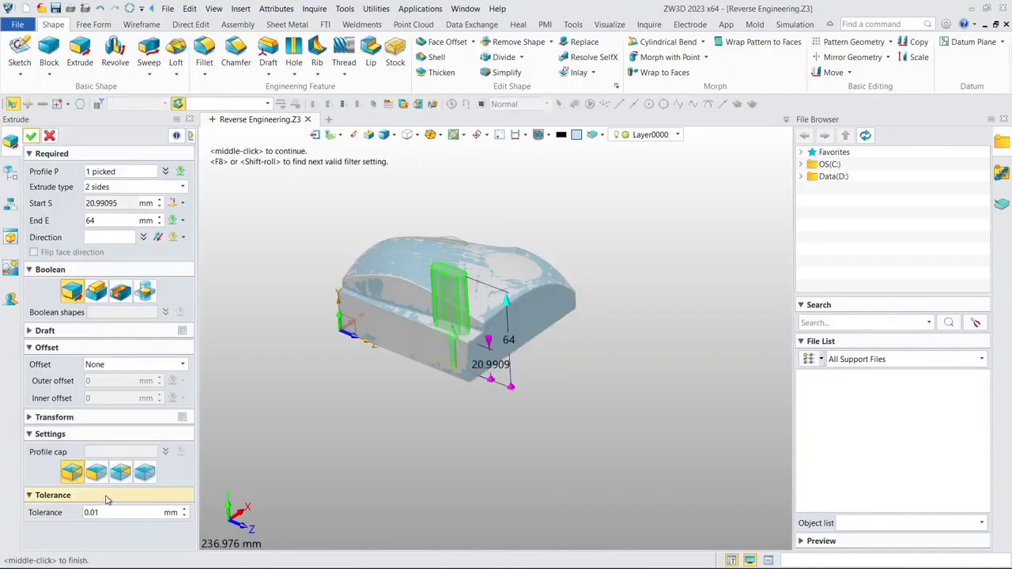
click(121, 293)
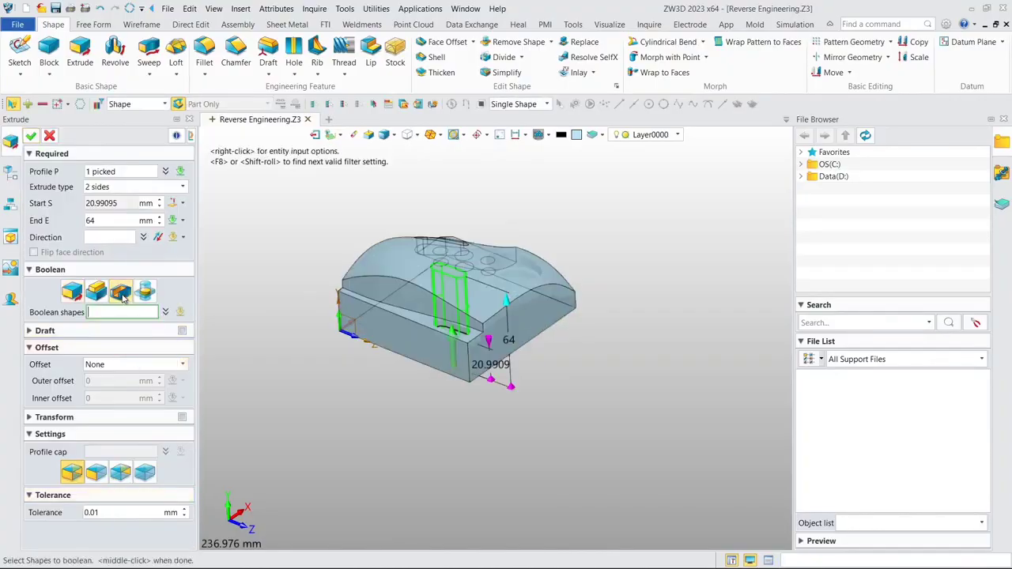
click(30, 137)
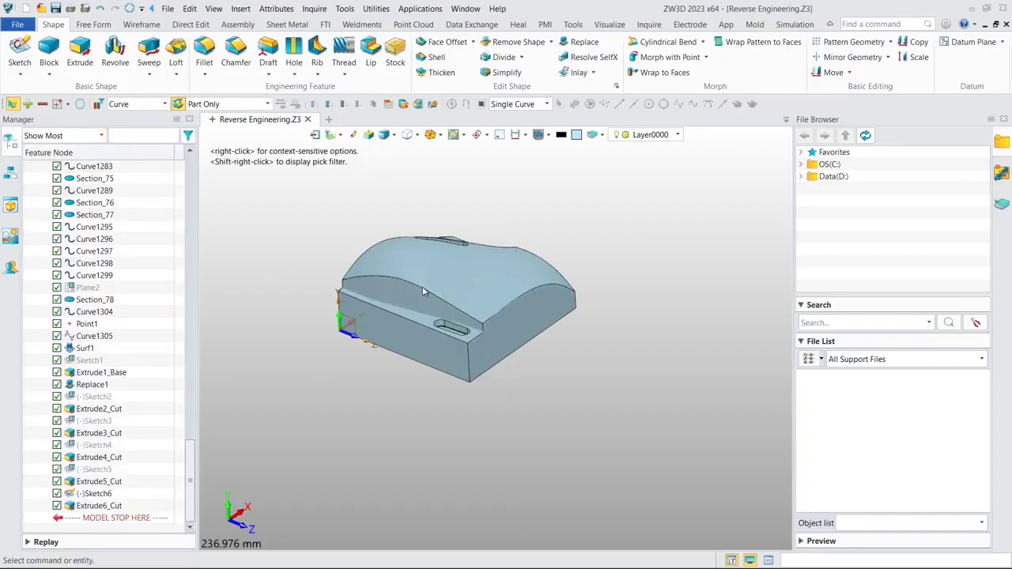
middle_drag(422, 286, 458, 286)
middle_drag(381, 239, 322, 325)
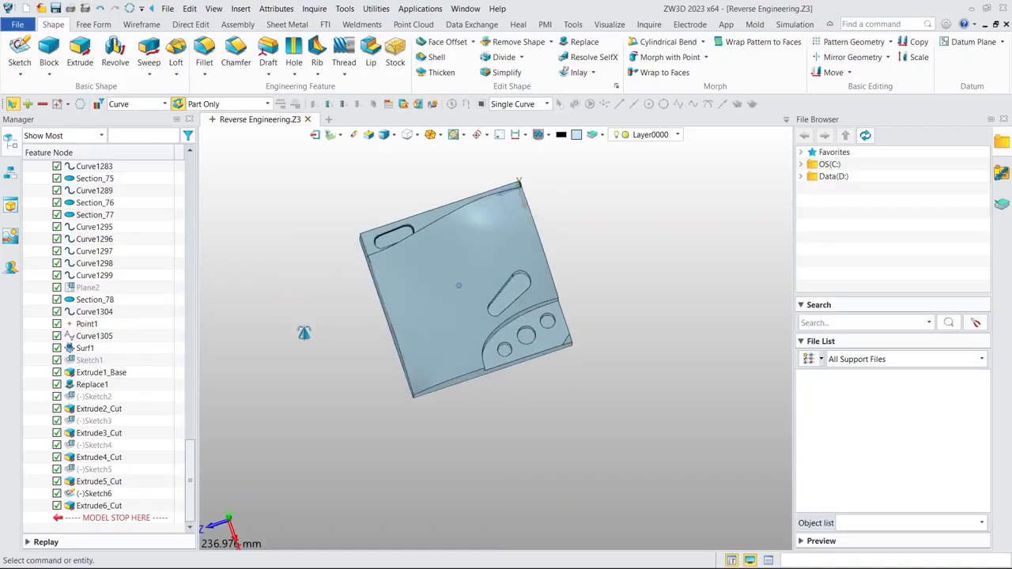
middle_drag(461, 284, 426, 293)
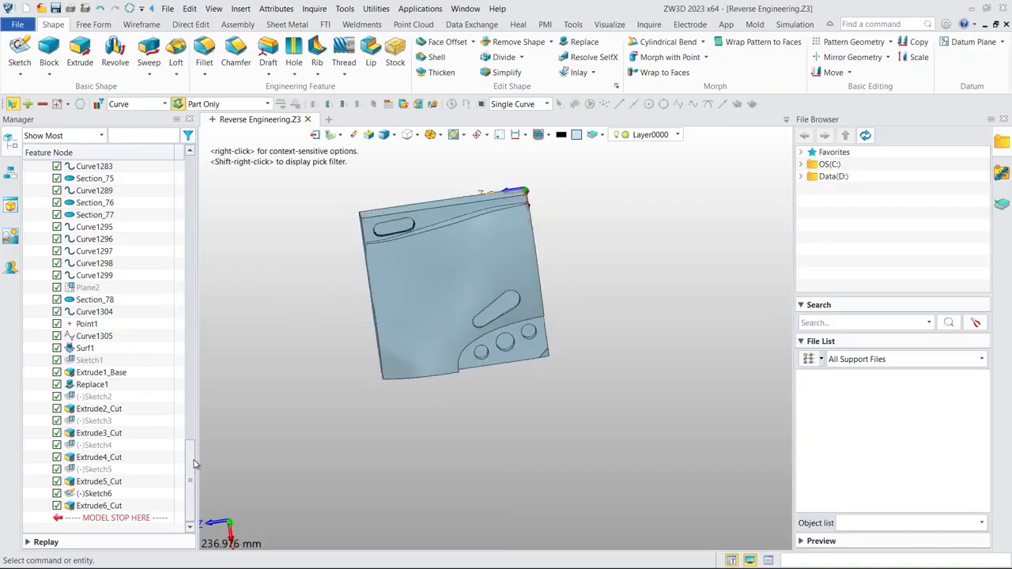
- Hide the solid S2(Extrude1_Base) and unblank all wireframe section curves over the Demo_Block.stl mesh
drag(191, 458, 208, 186)
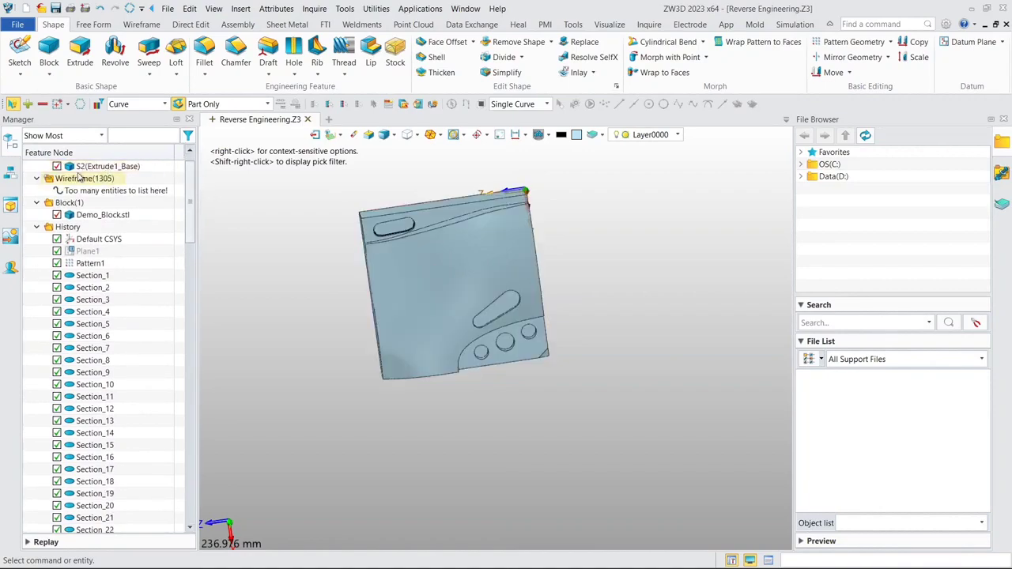
click(57, 165)
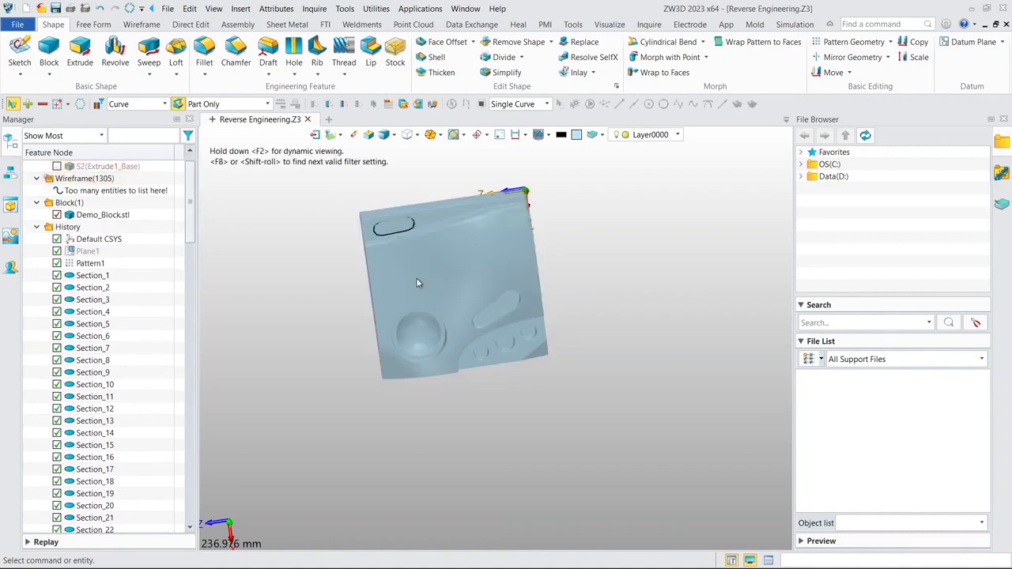
middle_drag(416, 277, 479, 240)
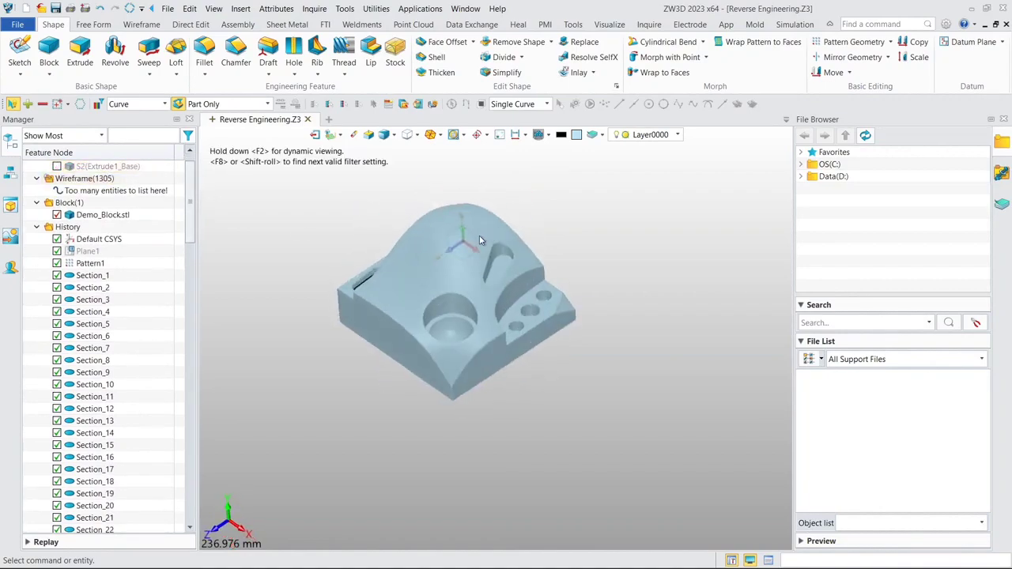
scroll(243, 267, up, 2)
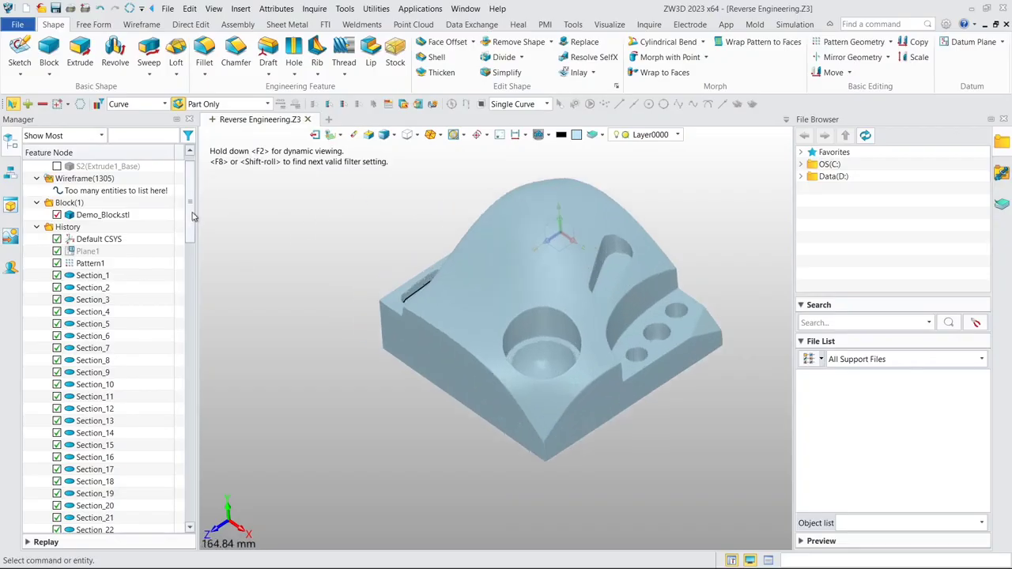
scroll(193, 213, up, 1)
click(110, 239)
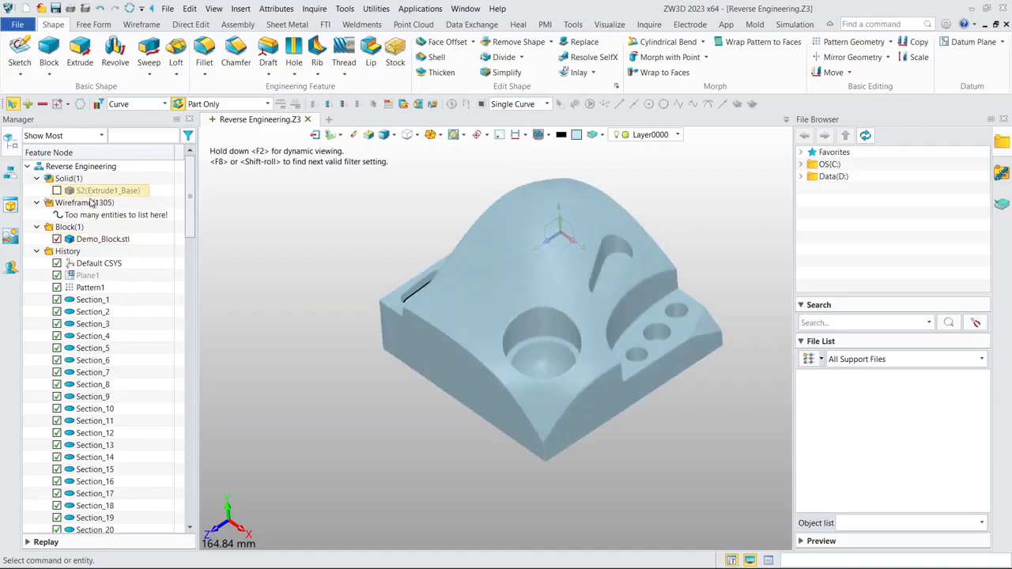
right_click(86, 204)
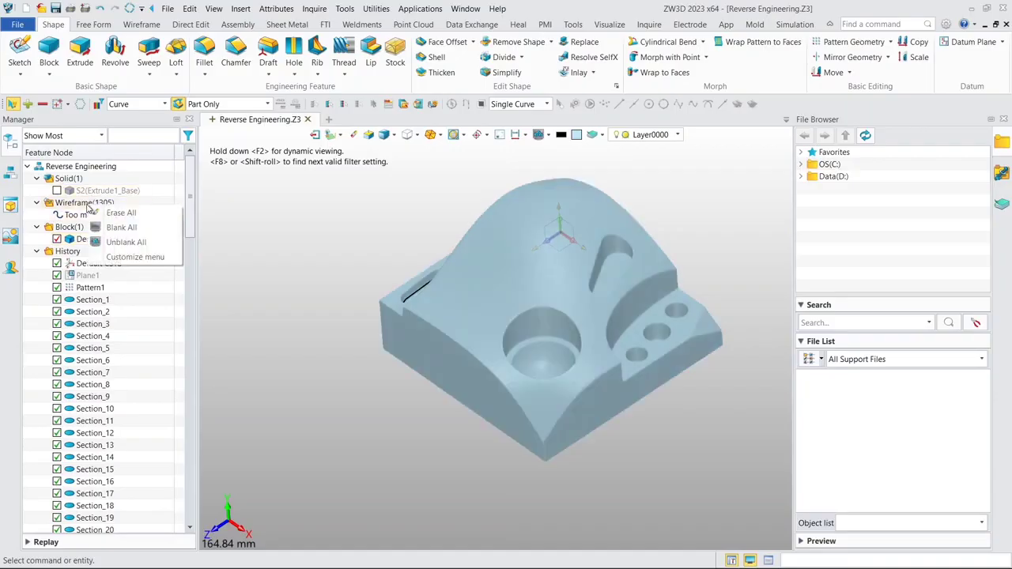
click(127, 241)
- Show only one circular section curve from the large round pocket's upper wall and keep that display status
scroll(569, 342, up, 4)
middle_drag(569, 343, 443, 311)
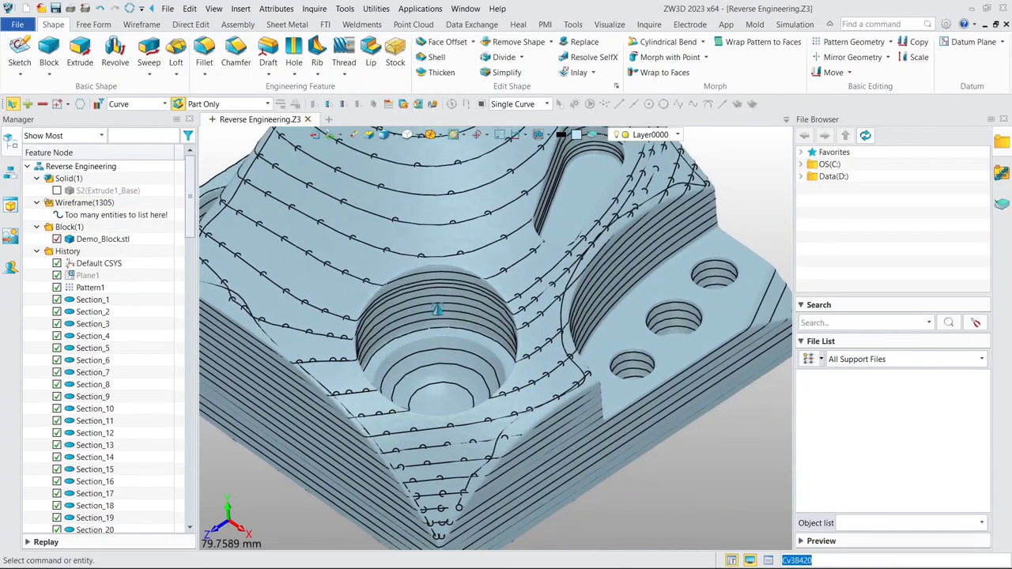
scroll(471, 308, up, 3)
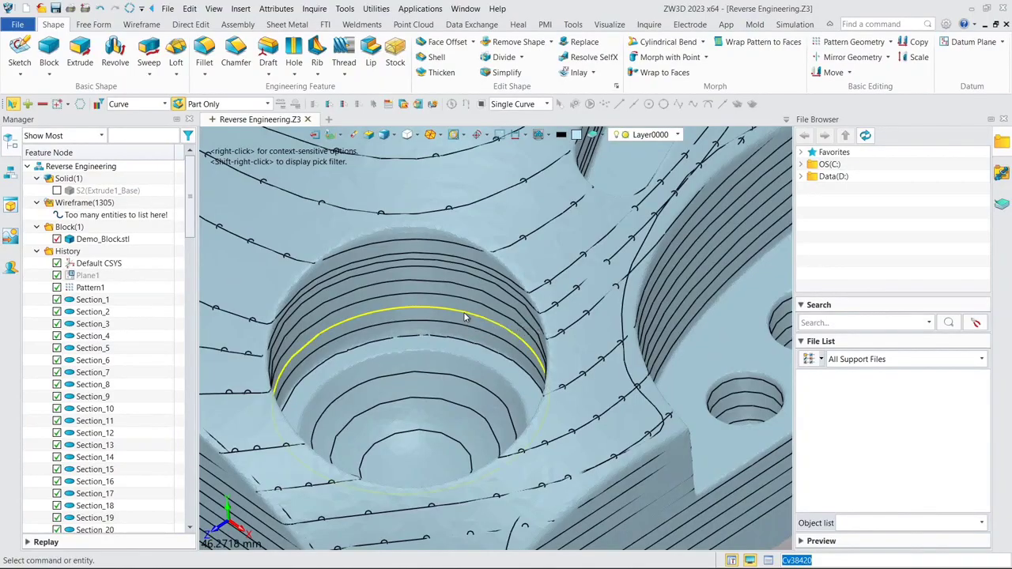
right_click(465, 316)
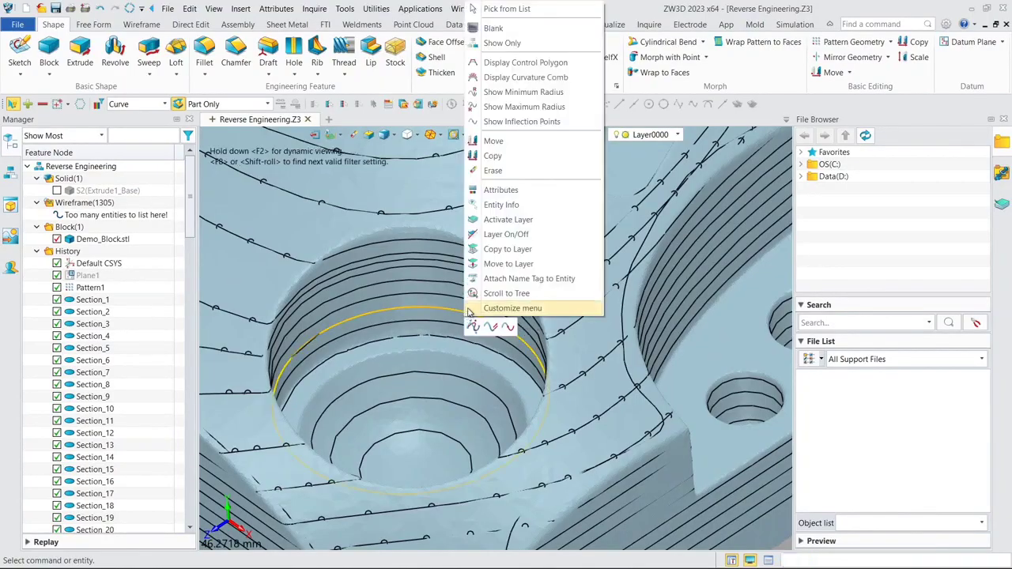
click(498, 43)
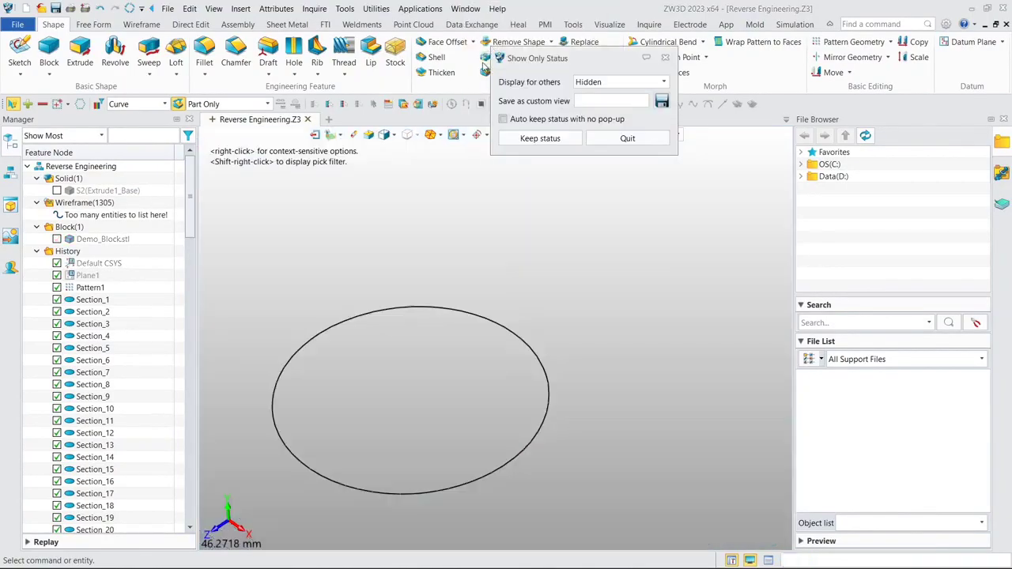
click(541, 139)
- Unblank the Default CSYS and open a new sketch on its XZ plane
scroll(374, 253, down, 5)
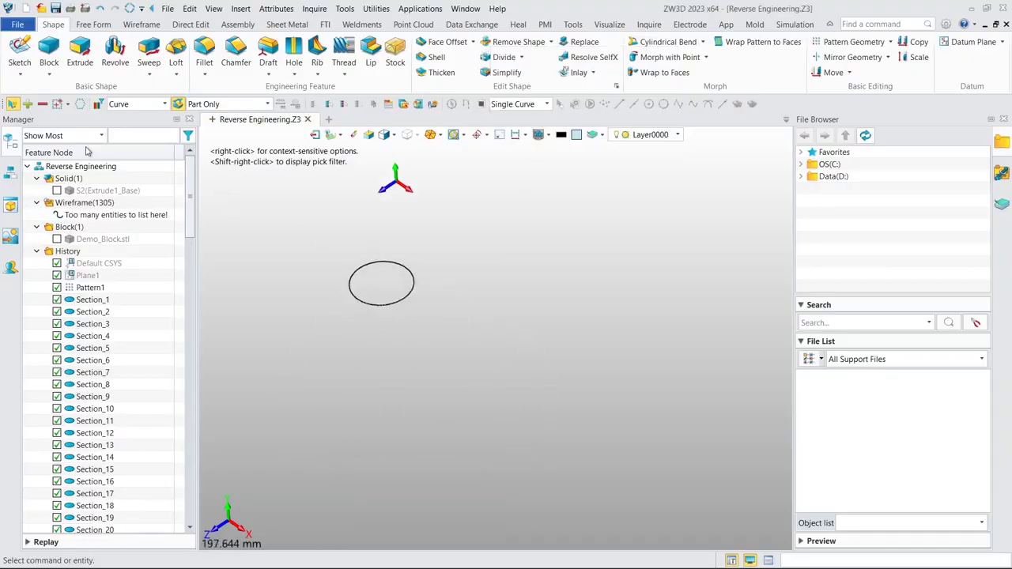
right_click(106, 263)
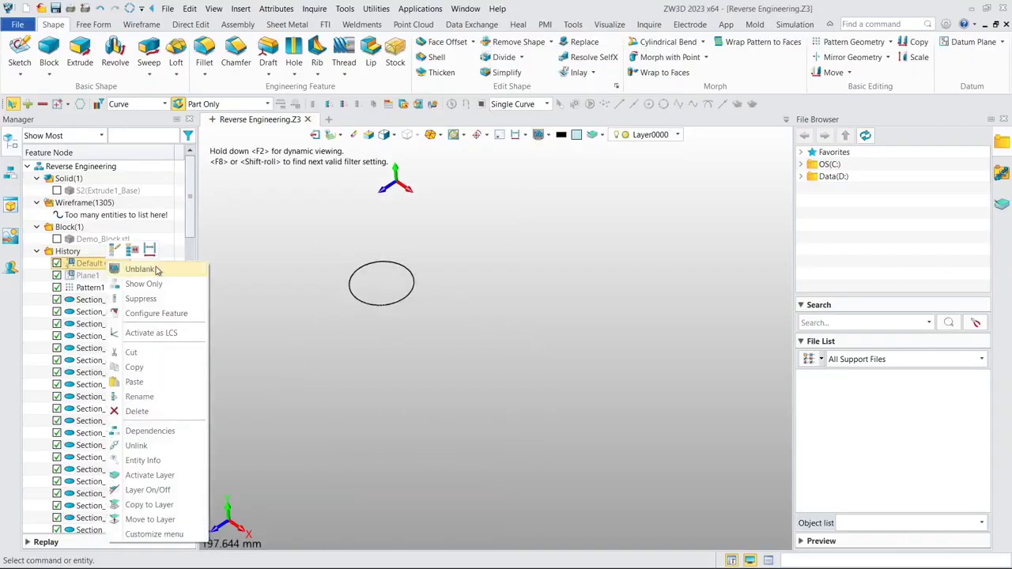
click(157, 270)
click(20, 52)
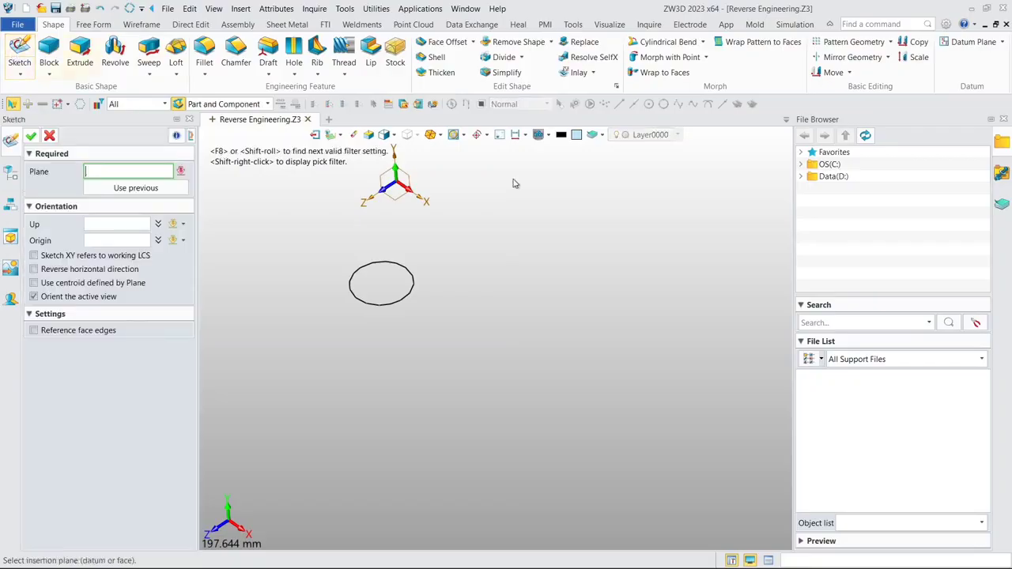
click(401, 196)
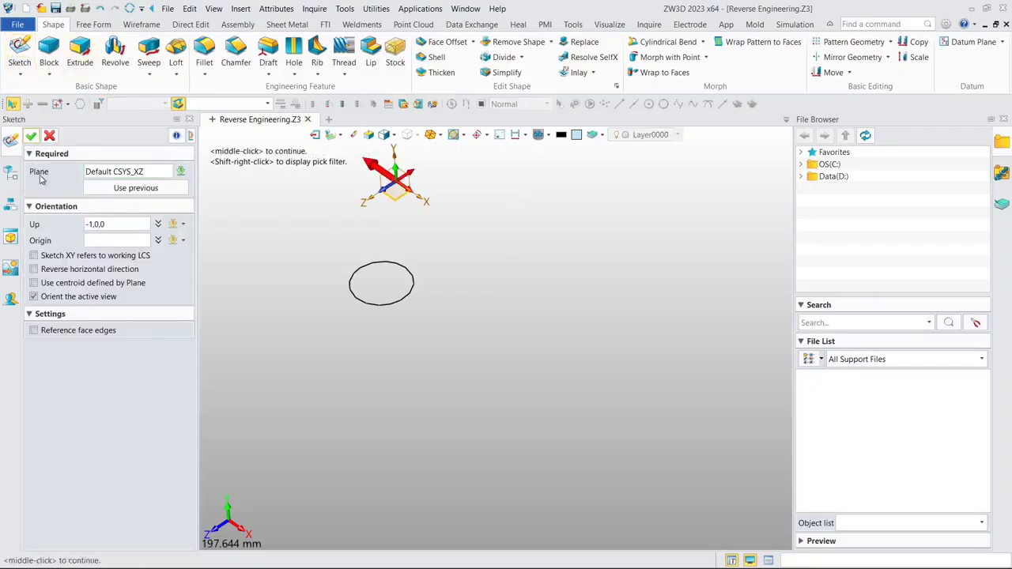
click(29, 135)
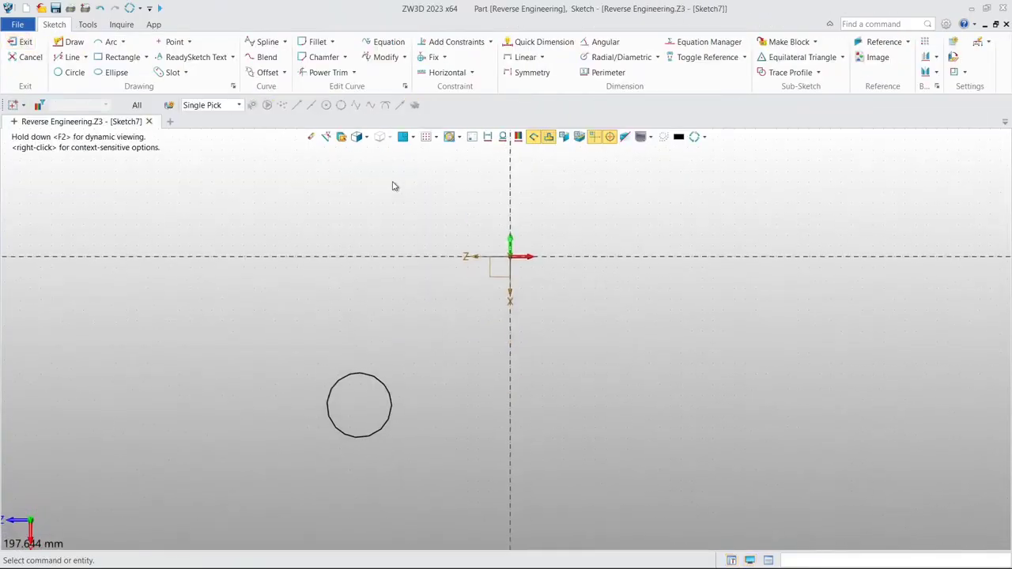
- Sketch a three-point circle about 30.4 mm in diameter through the isolated pocket section curve and exit the sketch
click(73, 72)
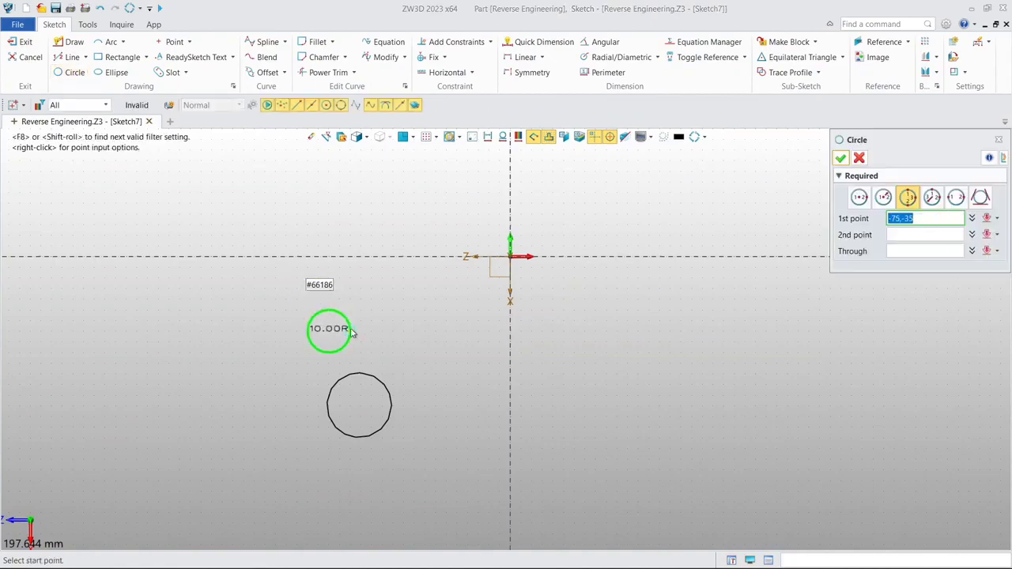
scroll(356, 336, up, 3)
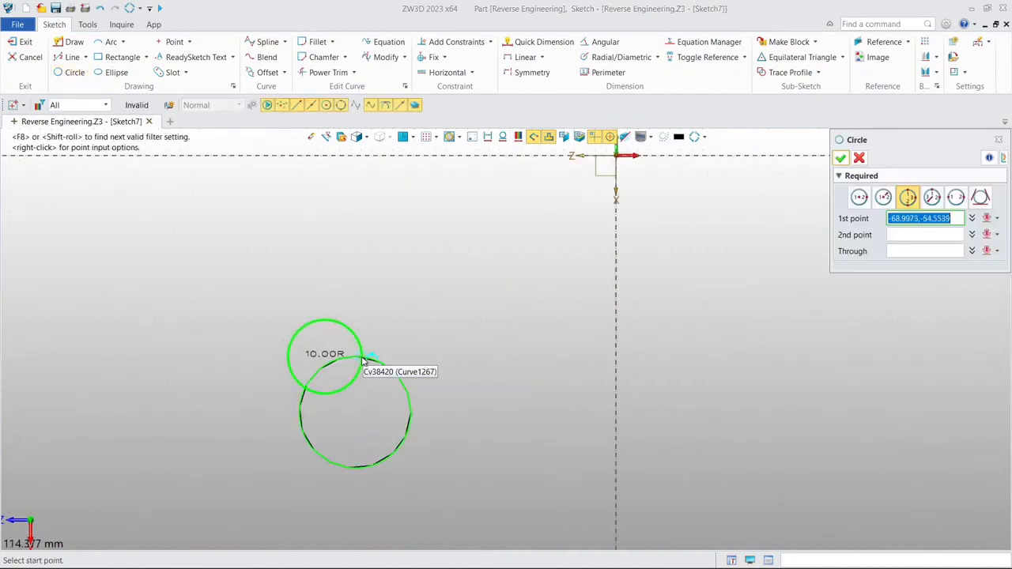
click(357, 355)
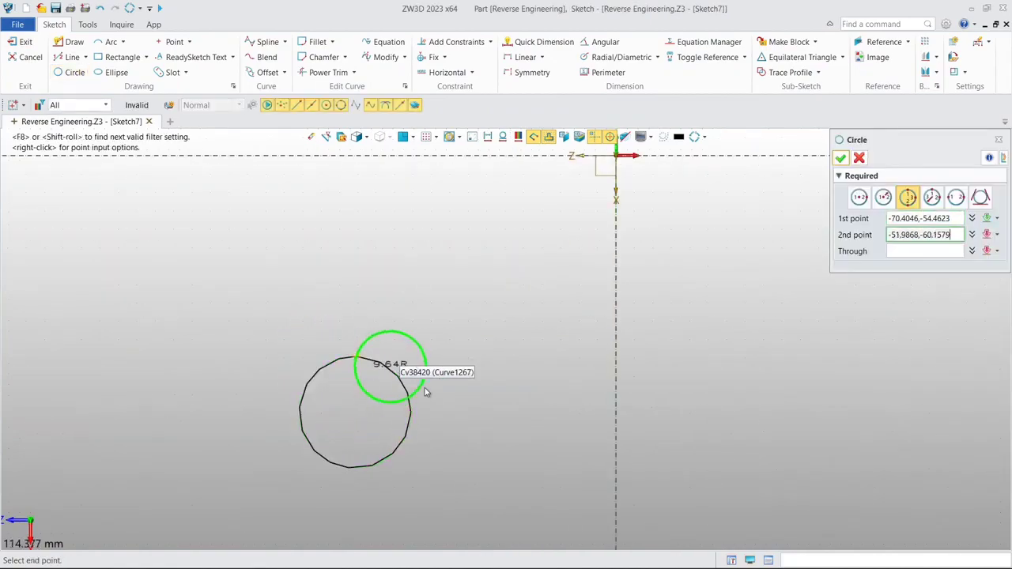
click(411, 406)
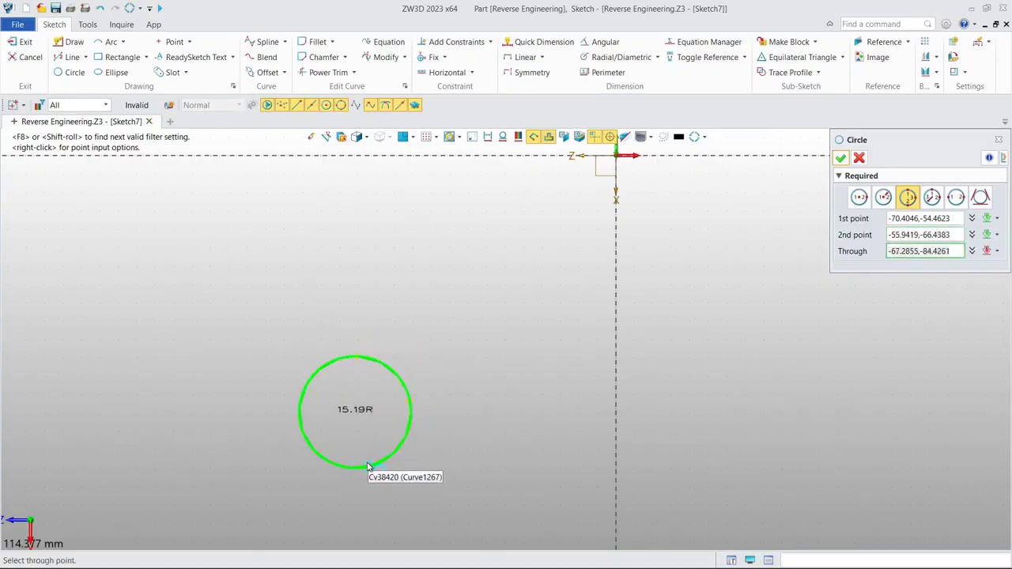
click(365, 466)
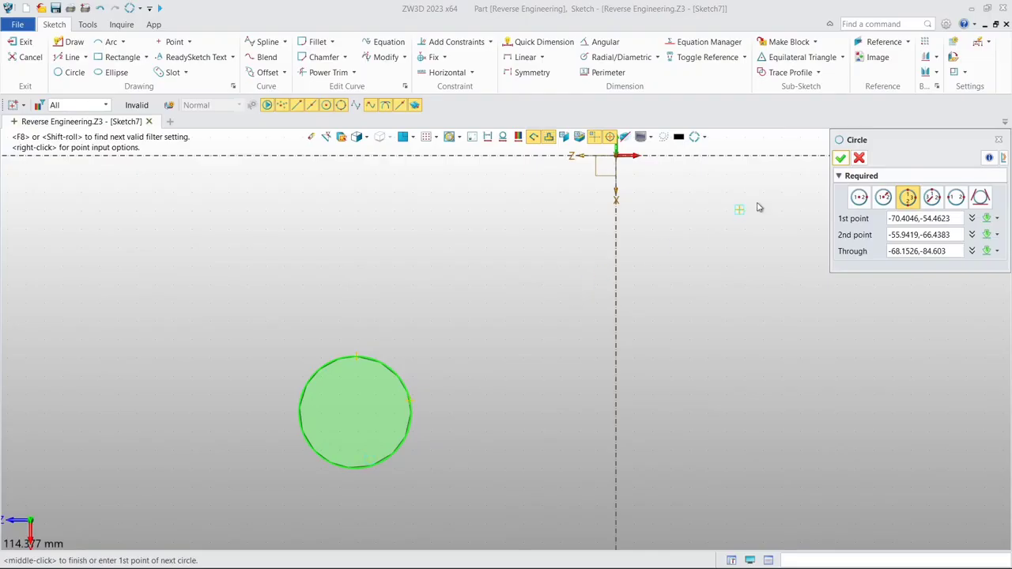
click(841, 158)
scroll(475, 282, down, 2)
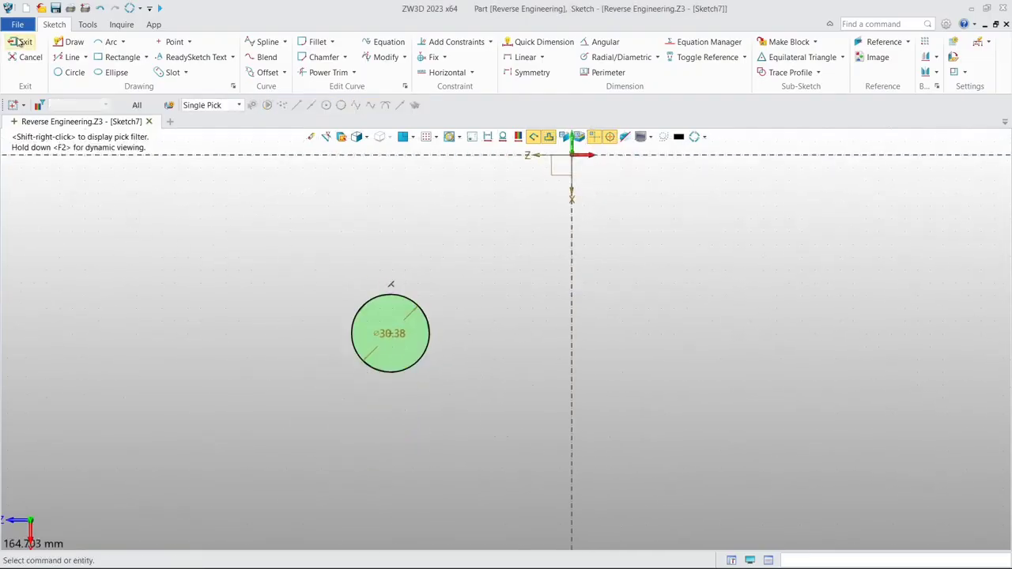
click(19, 42)
scroll(449, 312, down, 3)
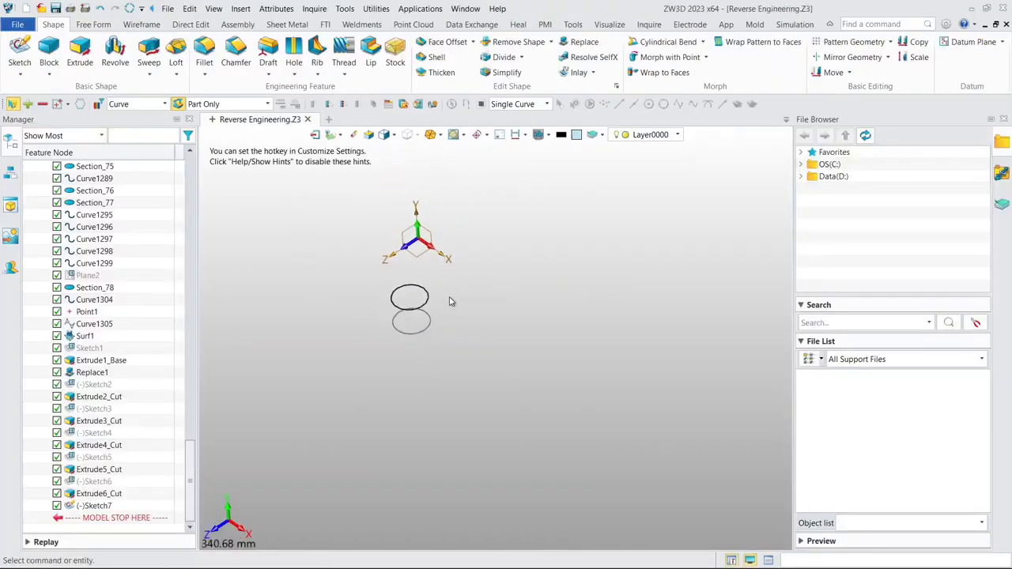
- Show the Demo_Block.stl mesh together with the sketched circle and the section curve
mouse_move(450, 299)
middle_down()
mouse_move(418, 362)
mouse_move(414, 349)
middle_up()
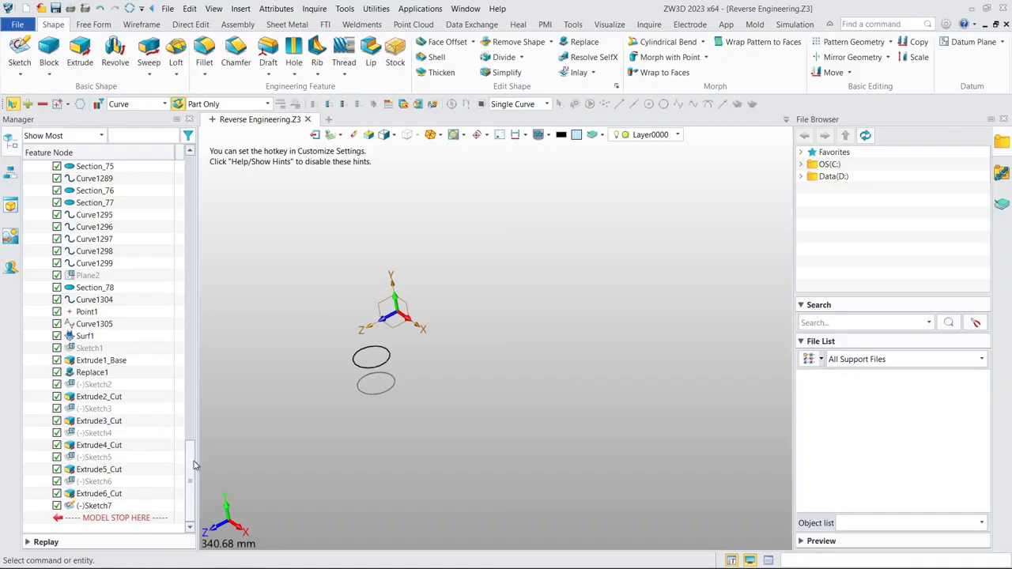
drag(194, 461, 198, 180)
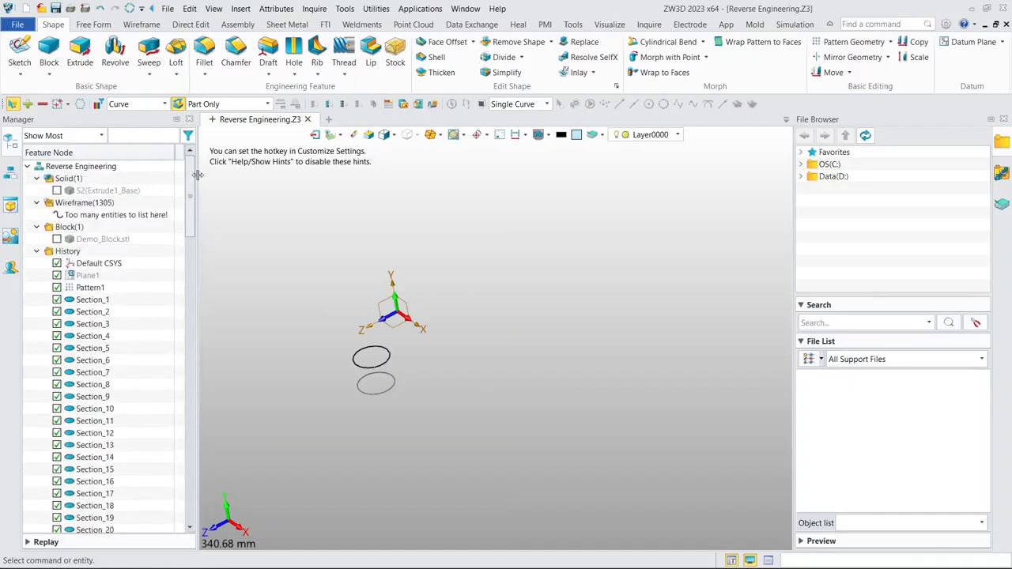
click(56, 239)
middle_drag(560, 293, 538, 232)
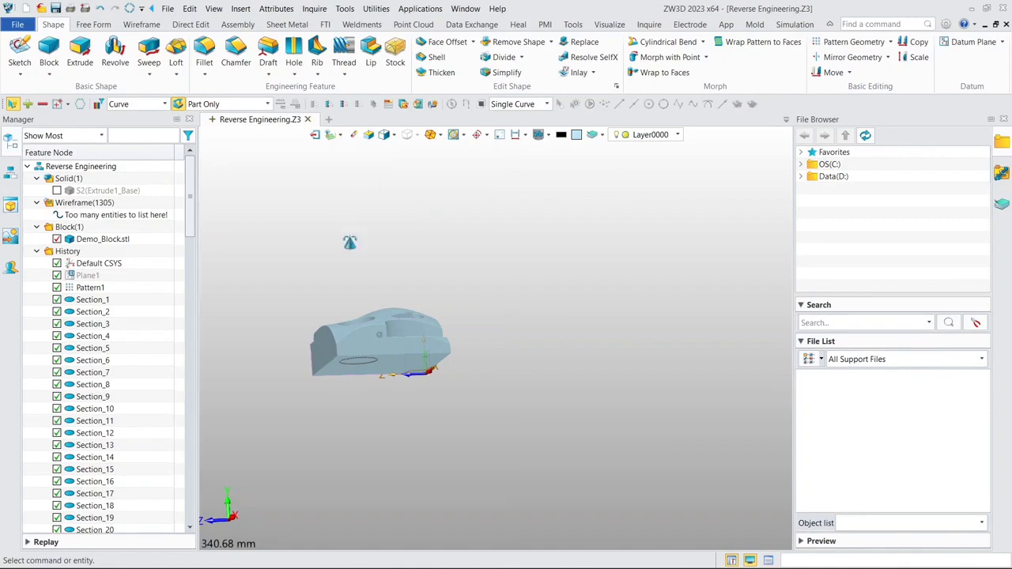
middle_drag(350, 242, 350, 257)
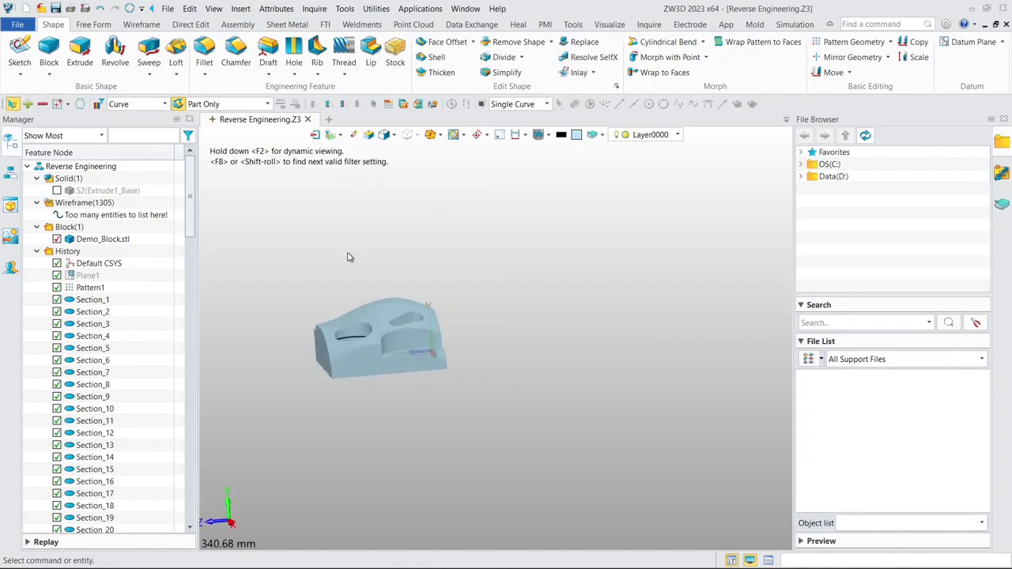
right_drag(388, 259, 447, 269)
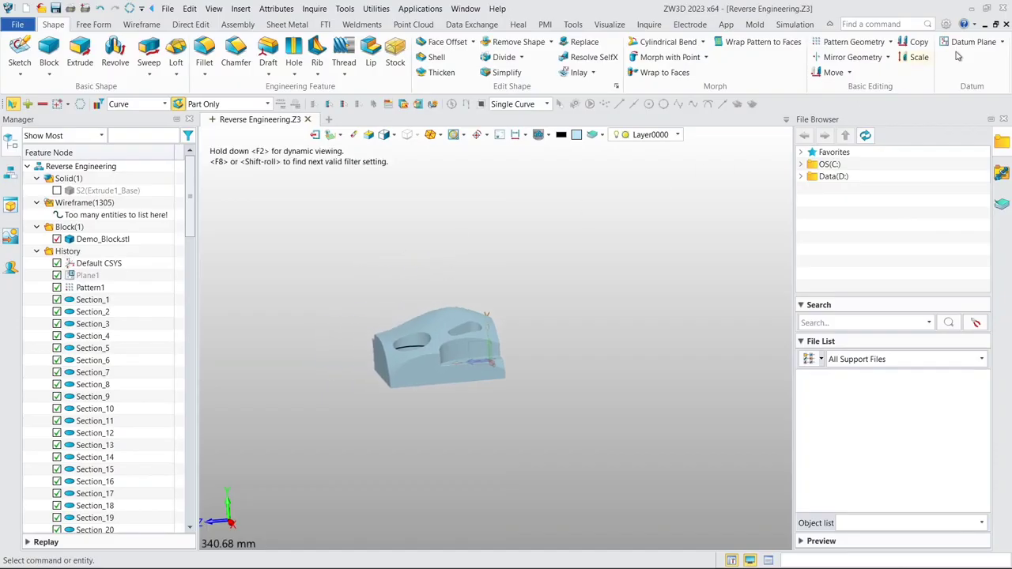
- Define an offset datum plane from the Default CSYS YZ plane with a provisional offset of 48.5 mm
click(983, 41)
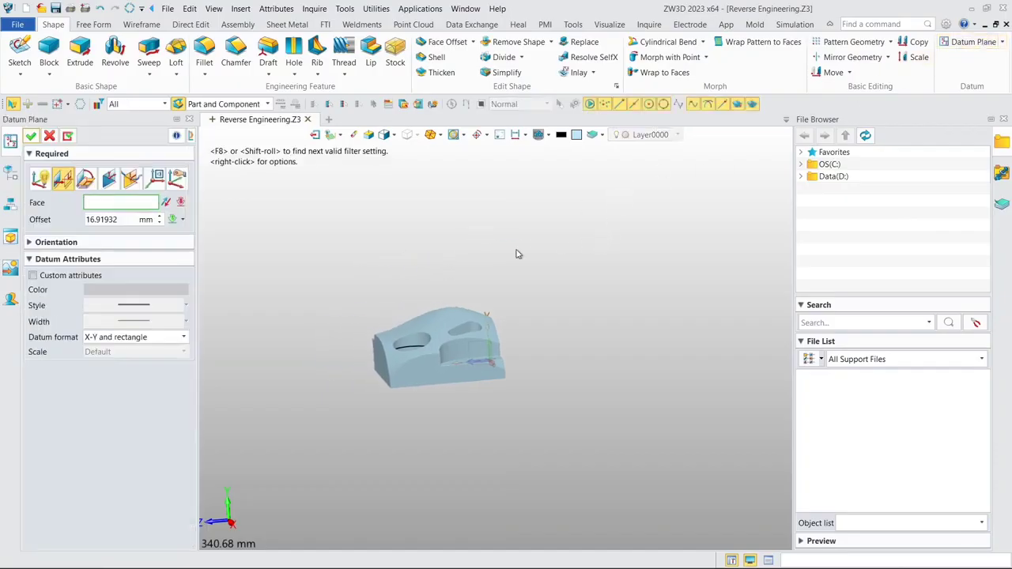
middle_drag(516, 254, 396, 300)
click(484, 388)
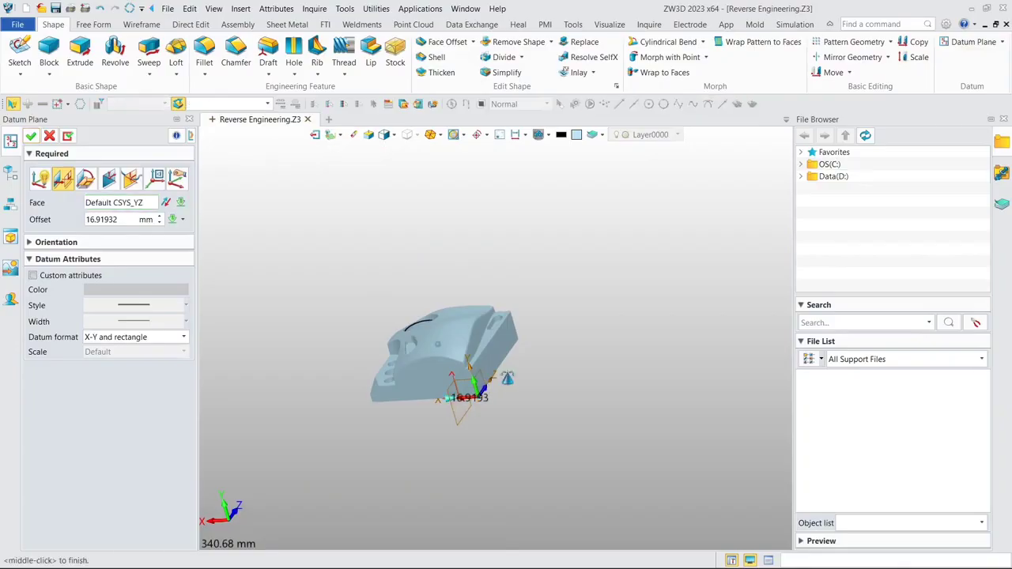
middle_drag(507, 377, 529, 382)
click(461, 404)
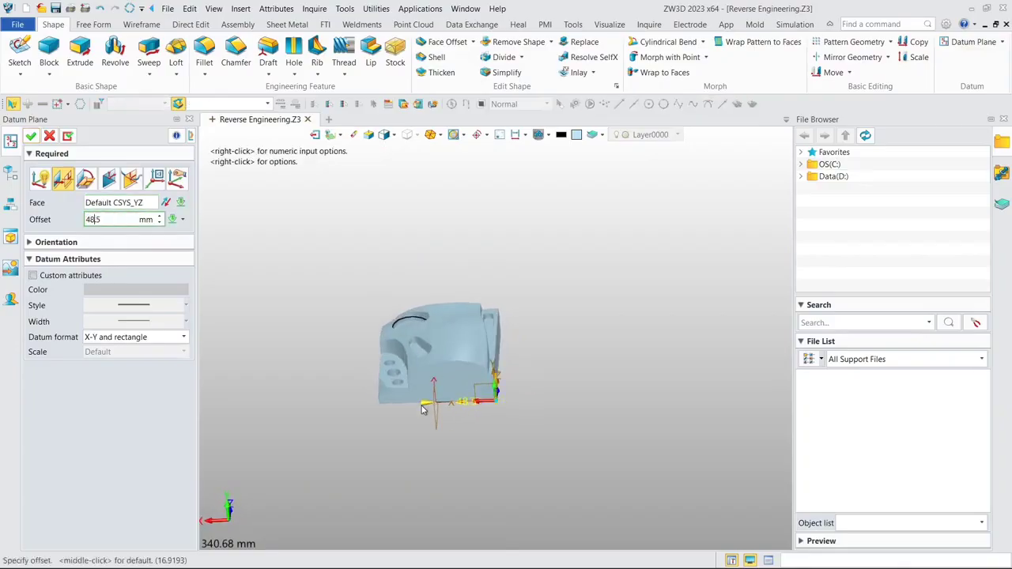
- Set the datum plane's offset to the sketched circle's center of curvature using the To Point option, and create the plane
right_click(387, 429)
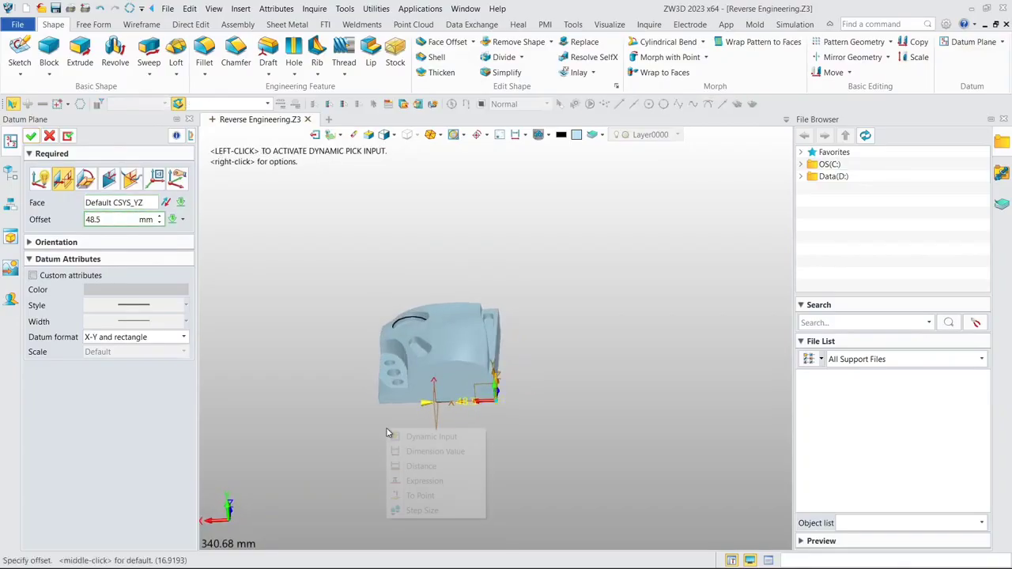
click(419, 496)
scroll(431, 352, up, 5)
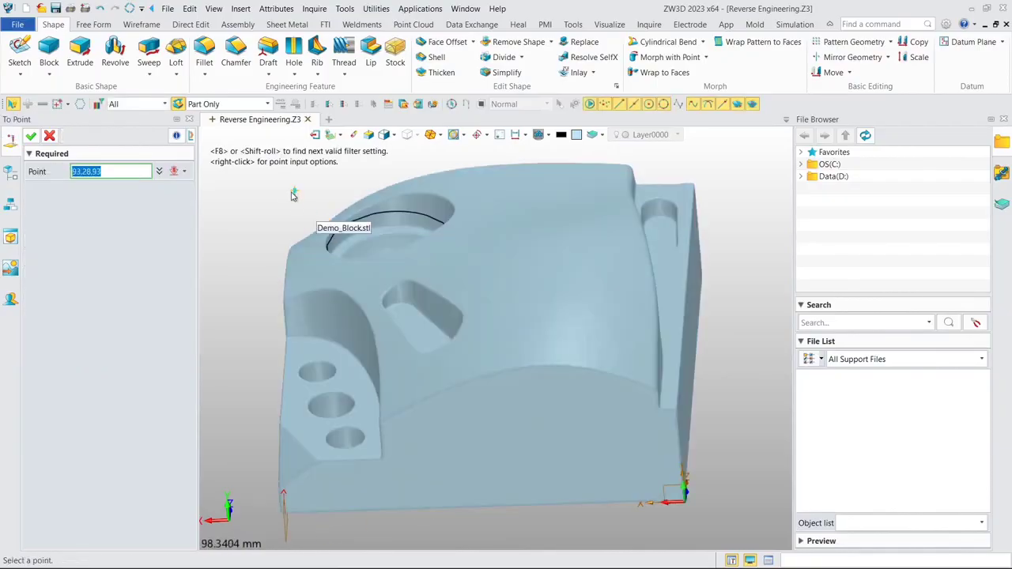
right_click(292, 194)
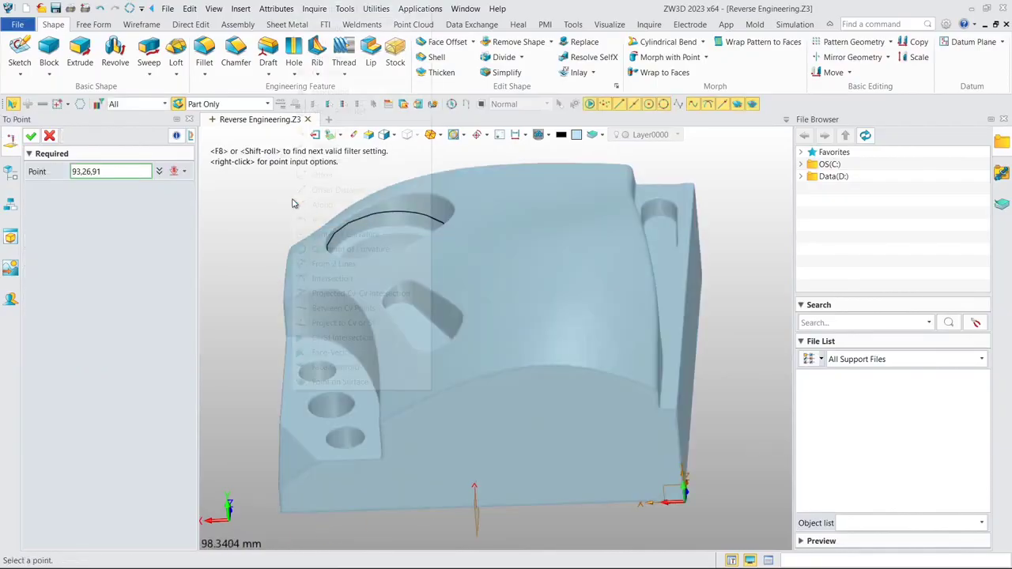
click(333, 238)
scroll(377, 278, down, 4)
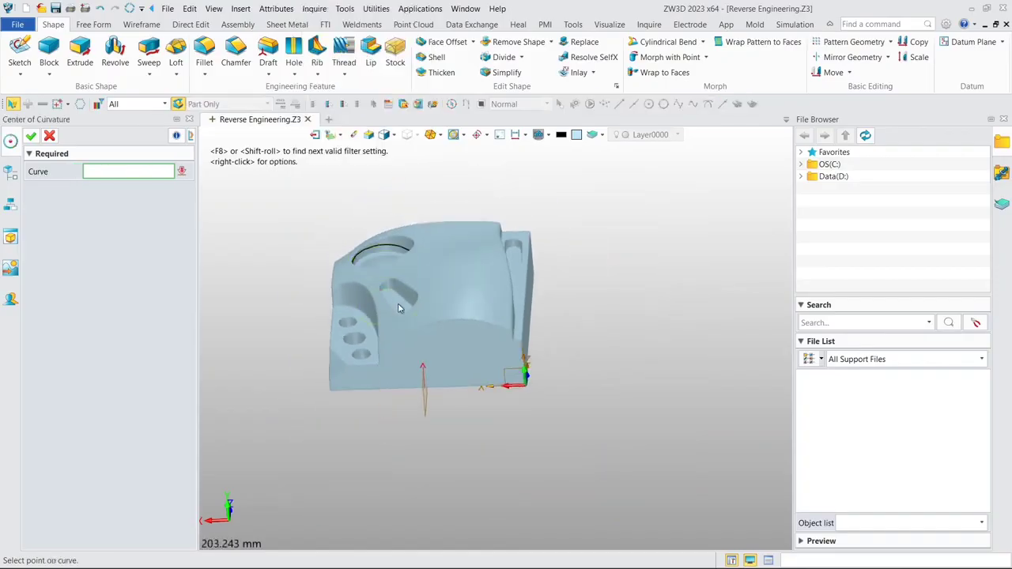
right_drag(400, 307, 417, 230)
click(404, 349)
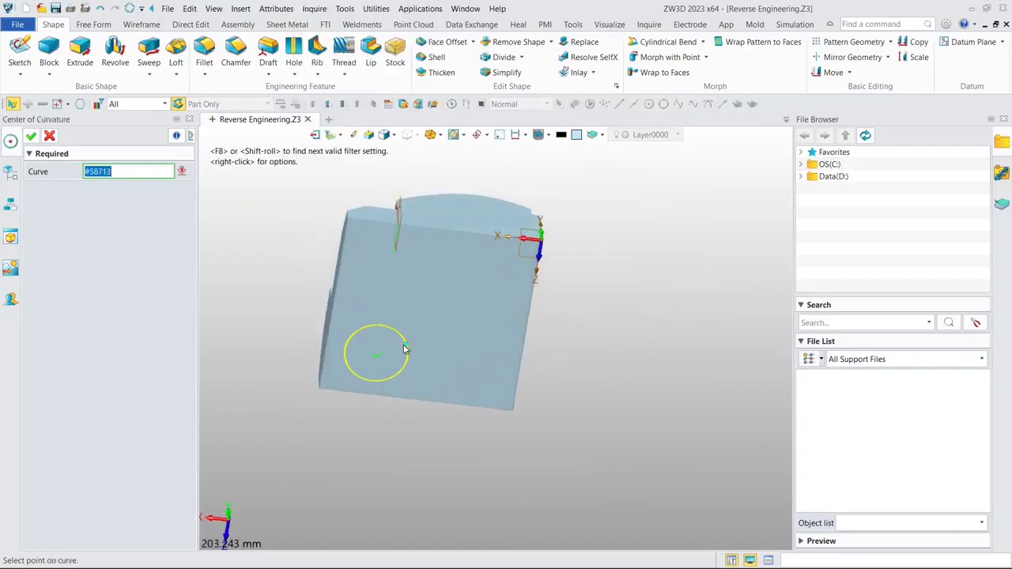
middle_click(405, 348)
scroll(411, 337, down, 3)
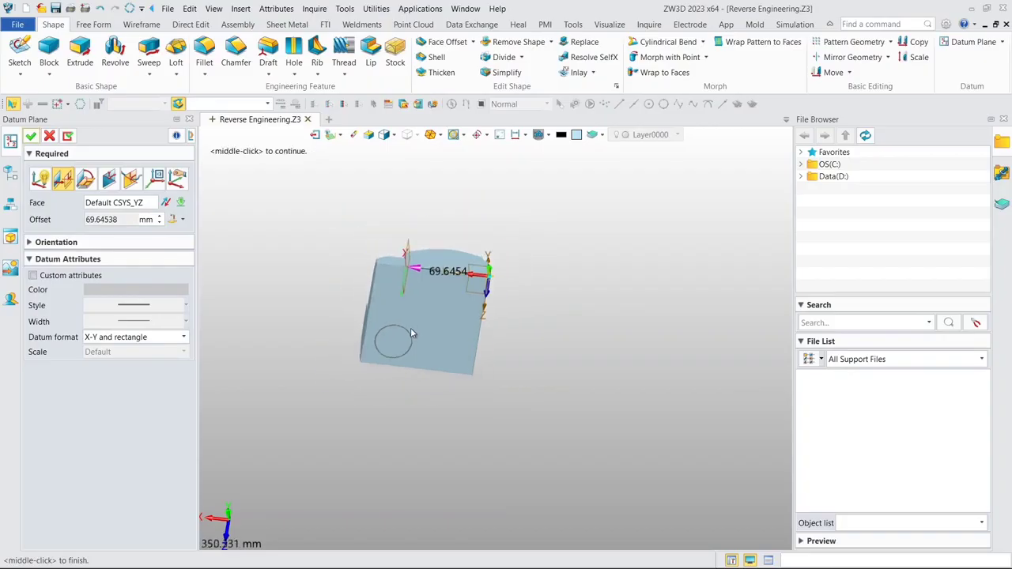
scroll(410, 327, up, 3)
right_drag(411, 314, 413, 273)
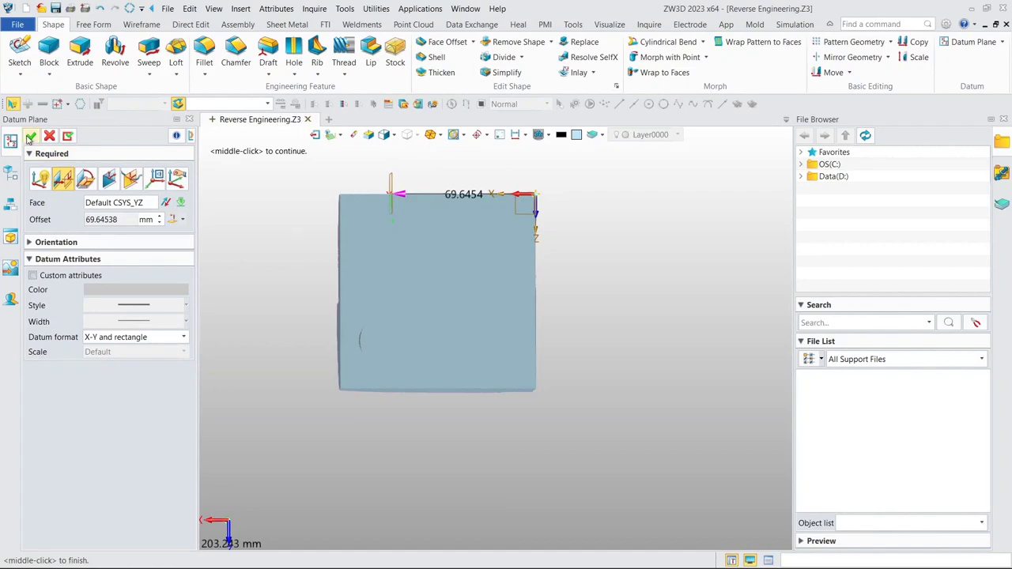
click(30, 136)
- Create a point cloud Cross Section of Demo_Block.stl at the new datum plane through the round pocket's center
right_drag(344, 257, 364, 289)
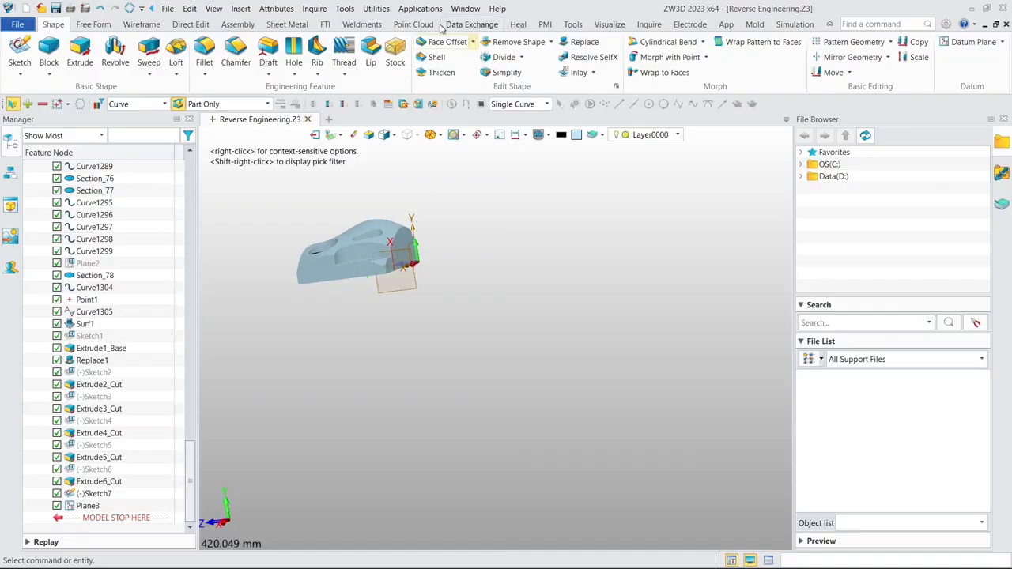
click(412, 25)
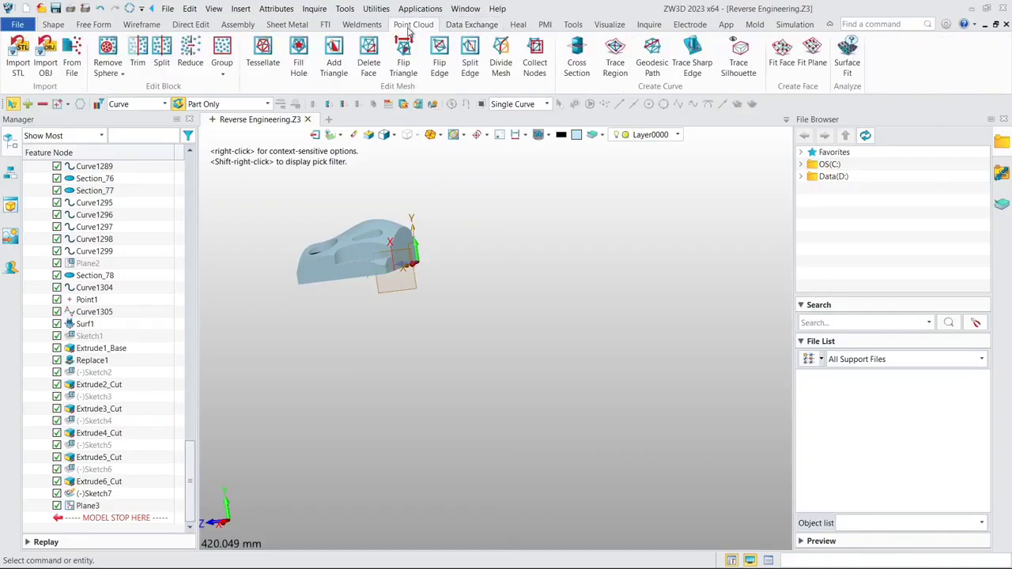
click(576, 63)
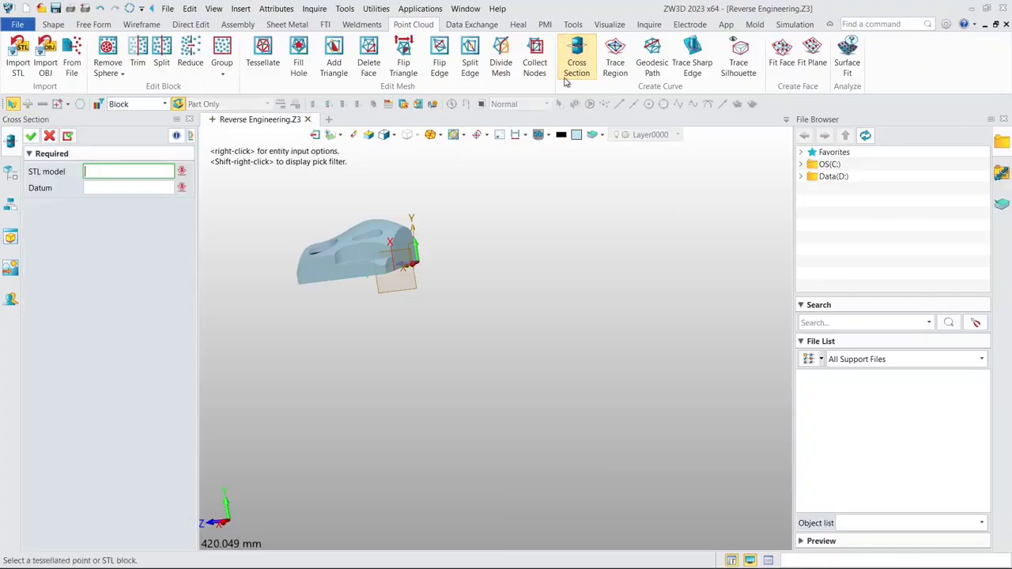
click(350, 235)
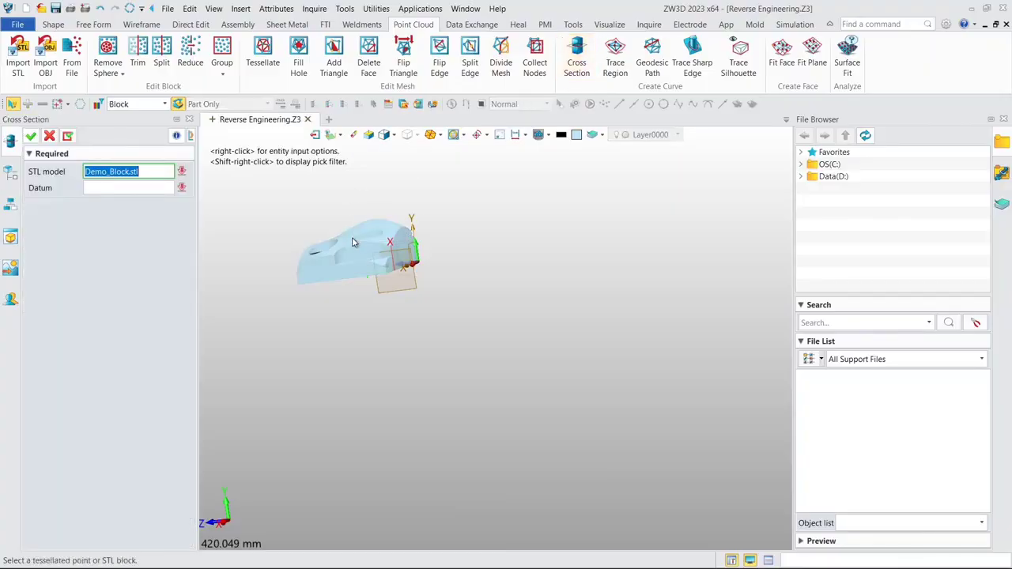
click(413, 278)
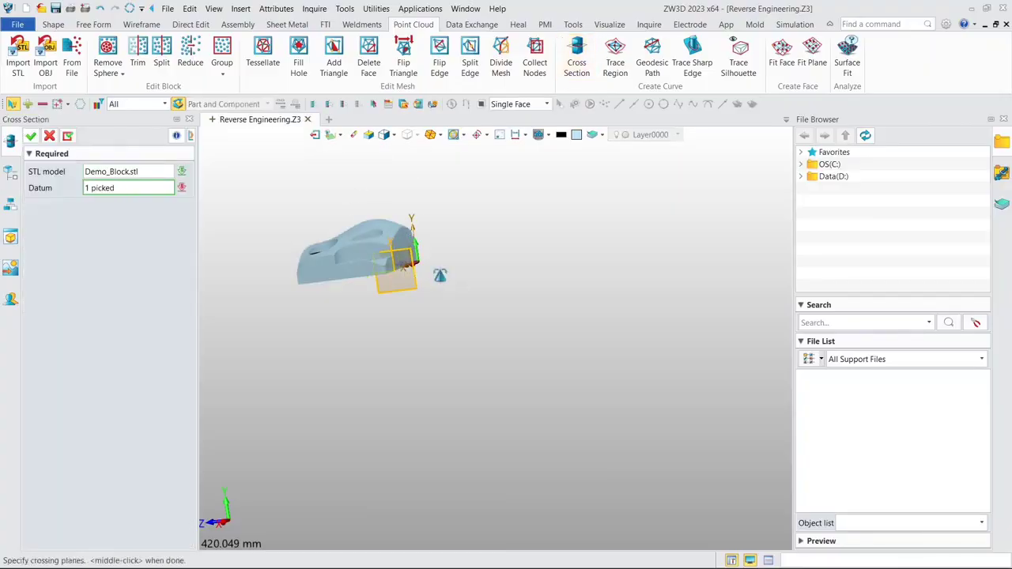
click(31, 136)
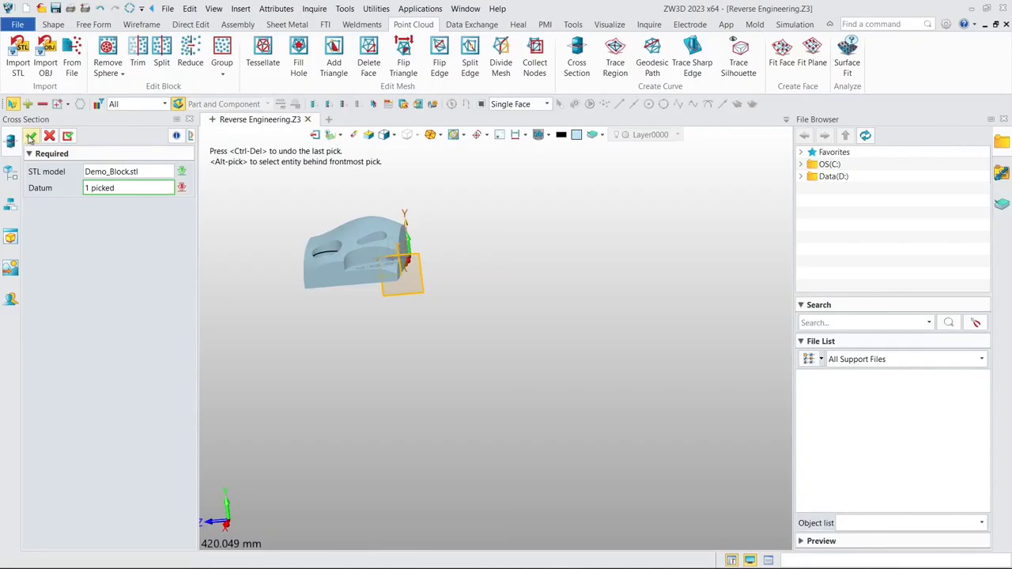
middle_drag(248, 293, 349, 269)
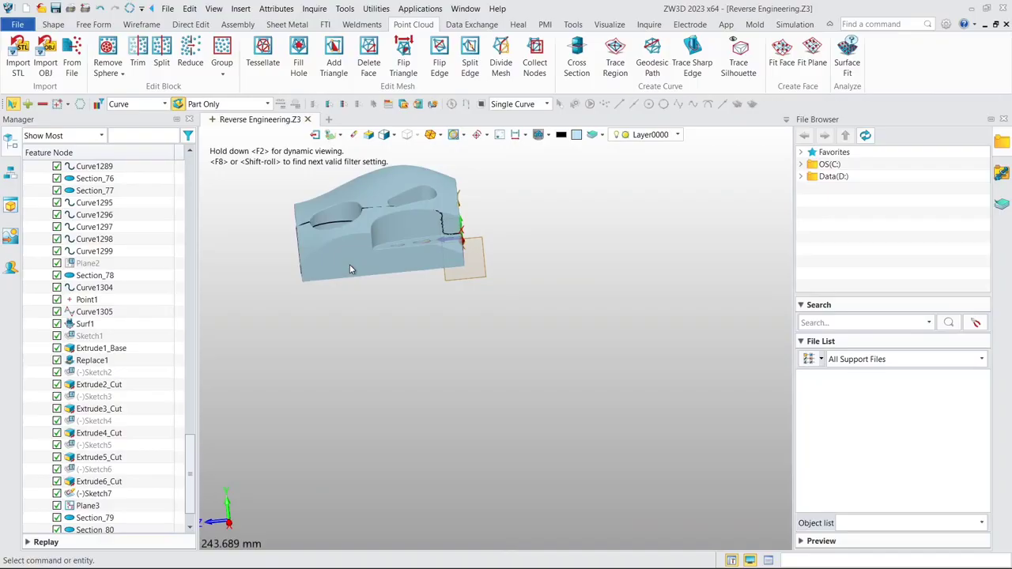
middle_drag(349, 269, 364, 316)
click(53, 25)
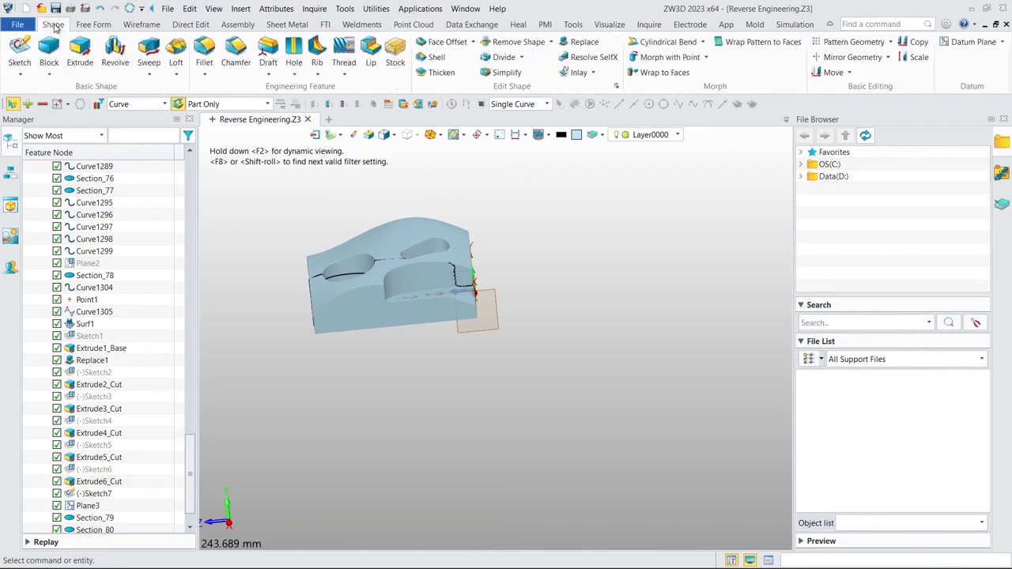
- Start a new sketch on the offset datum plane Plane3 through the round pocket's center
click(20, 52)
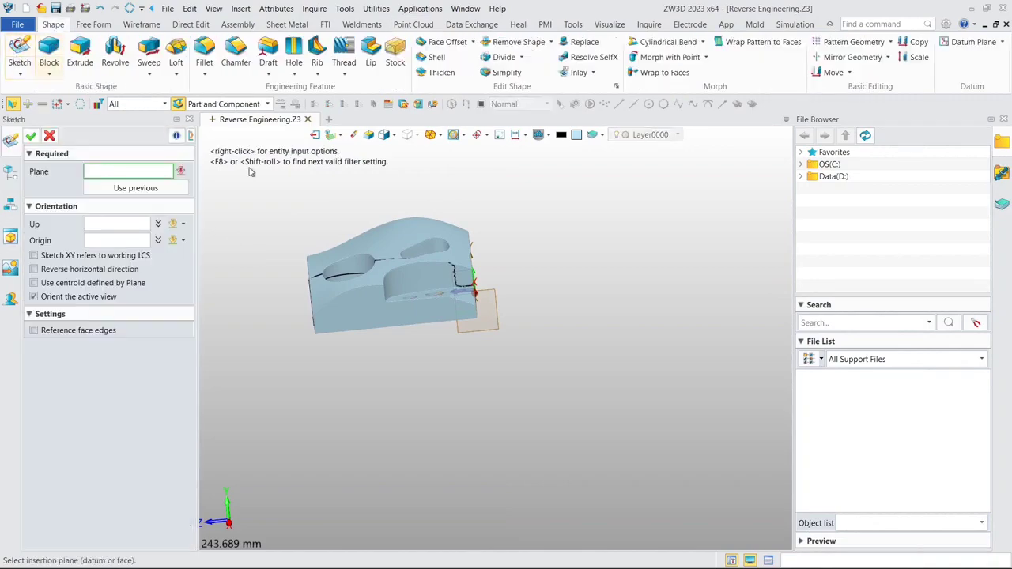
click(496, 301)
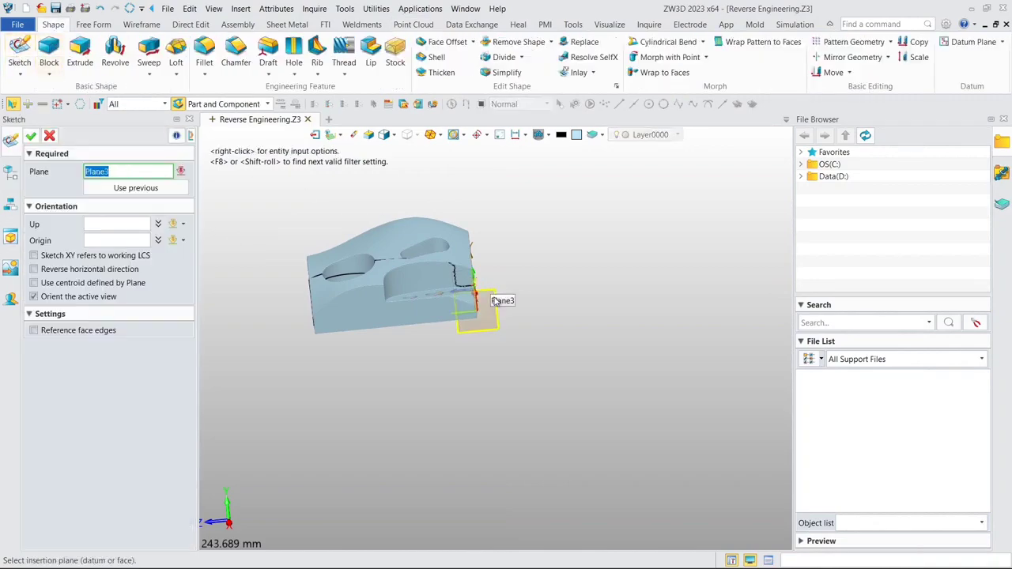
click(31, 136)
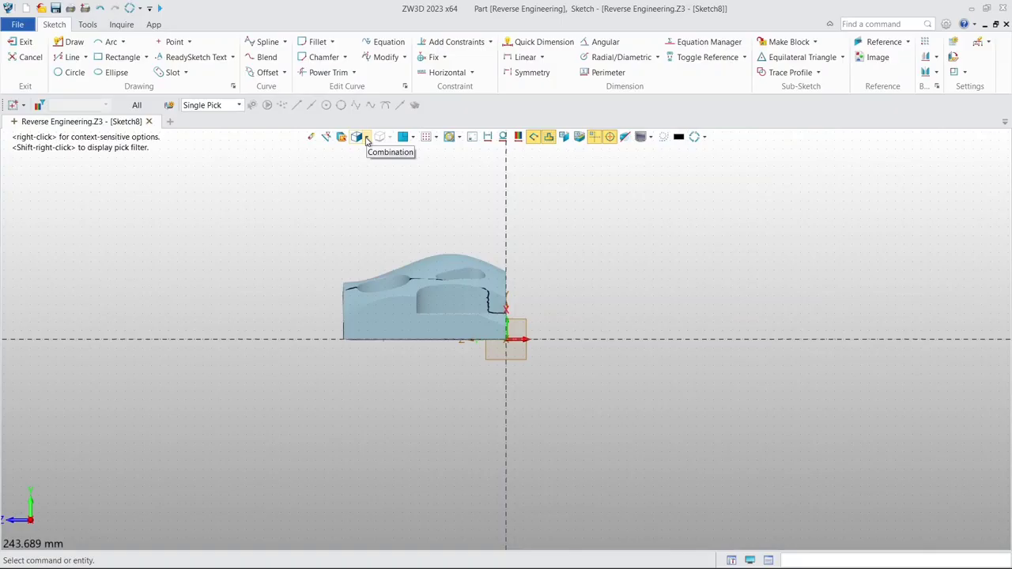
- Cut the displayed model at the sketch plane to show the round pocket's cross-section
click(597, 139)
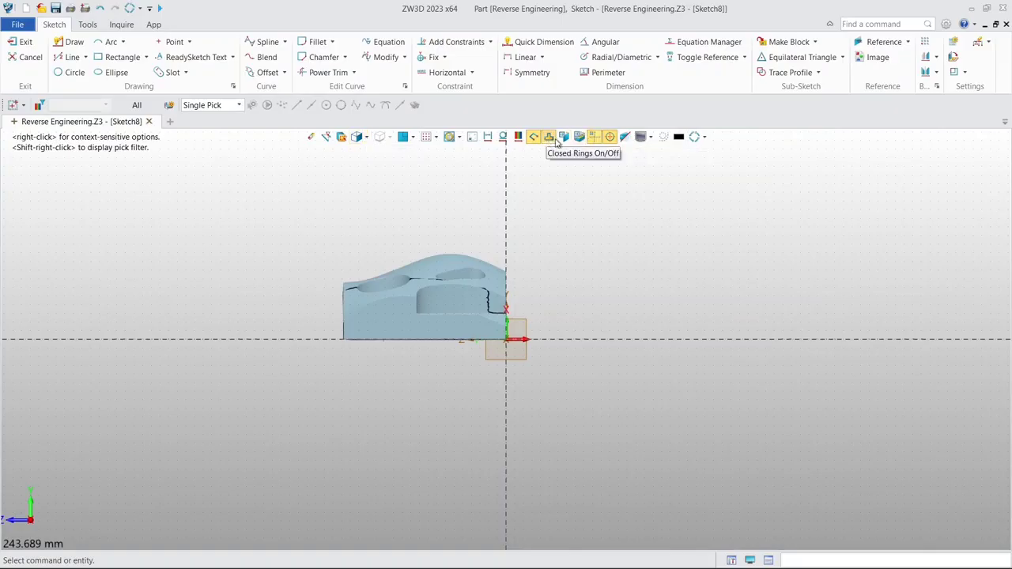
click(577, 138)
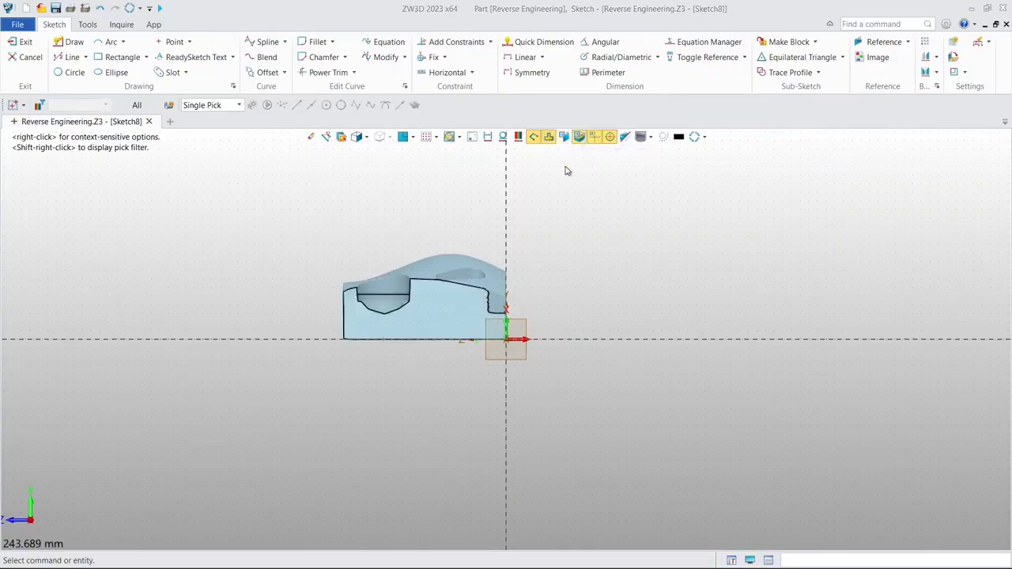
middle_drag(537, 235, 553, 200)
scroll(516, 234, up, 3)
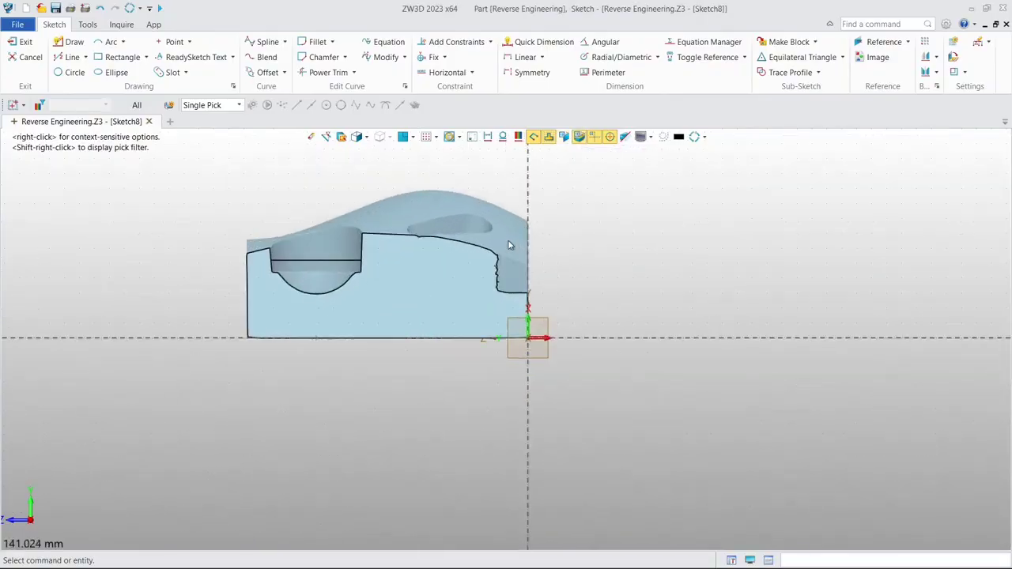
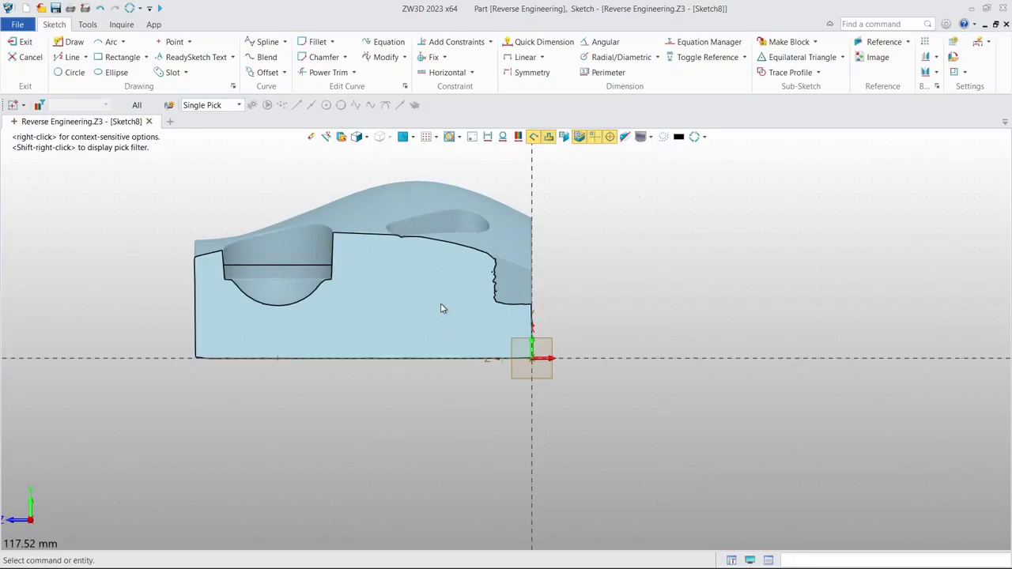
- Draw a circle about 28.9 mm in diameter through three points on the pocket's curved bottom in the cross-section
mouse_move(452, 302)
middle_down()
mouse_move(536, 287)
mouse_move(634, 289)
middle_up()
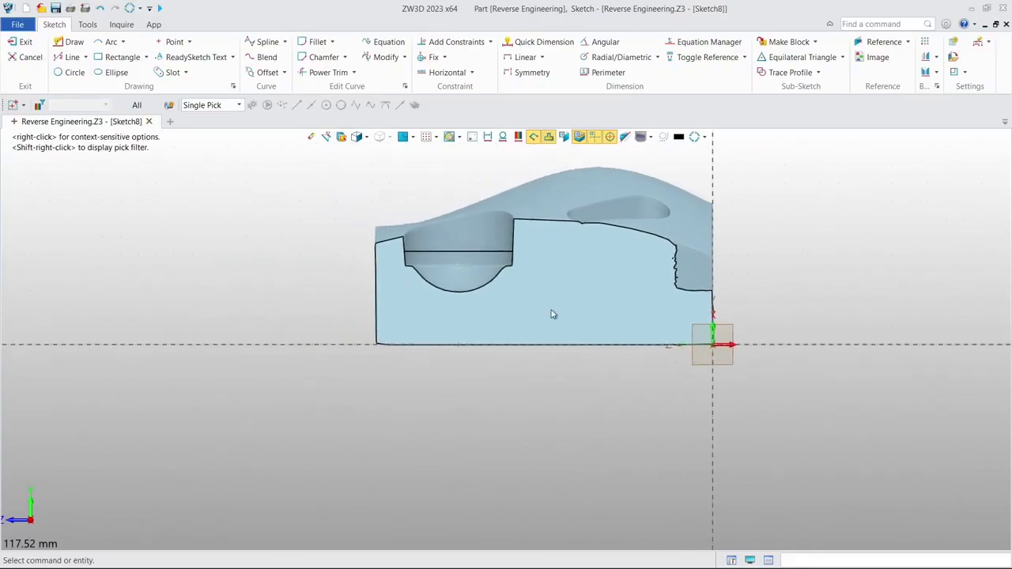
scroll(473, 301, up, 3)
scroll(472, 303, up, 1)
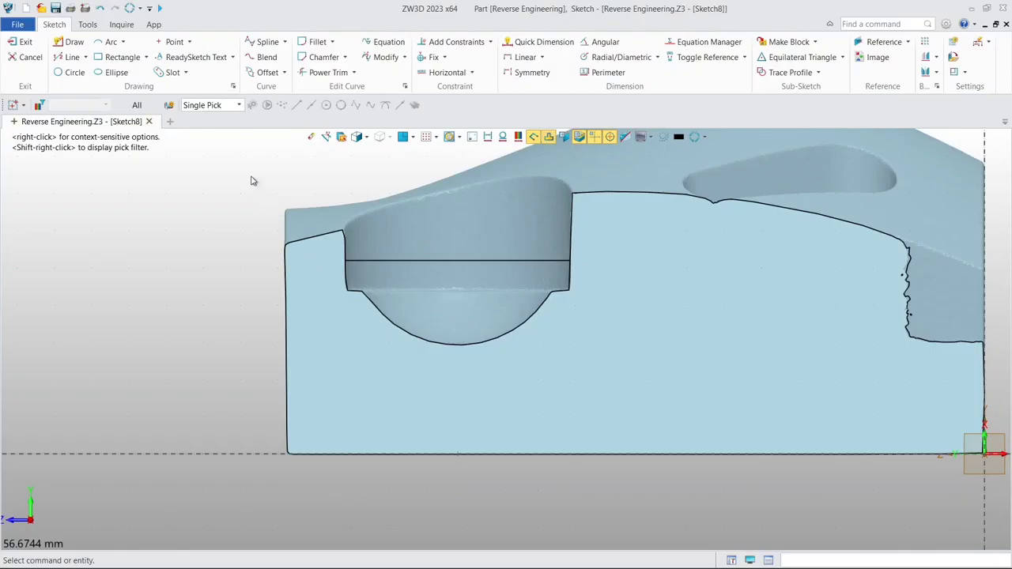
click(65, 76)
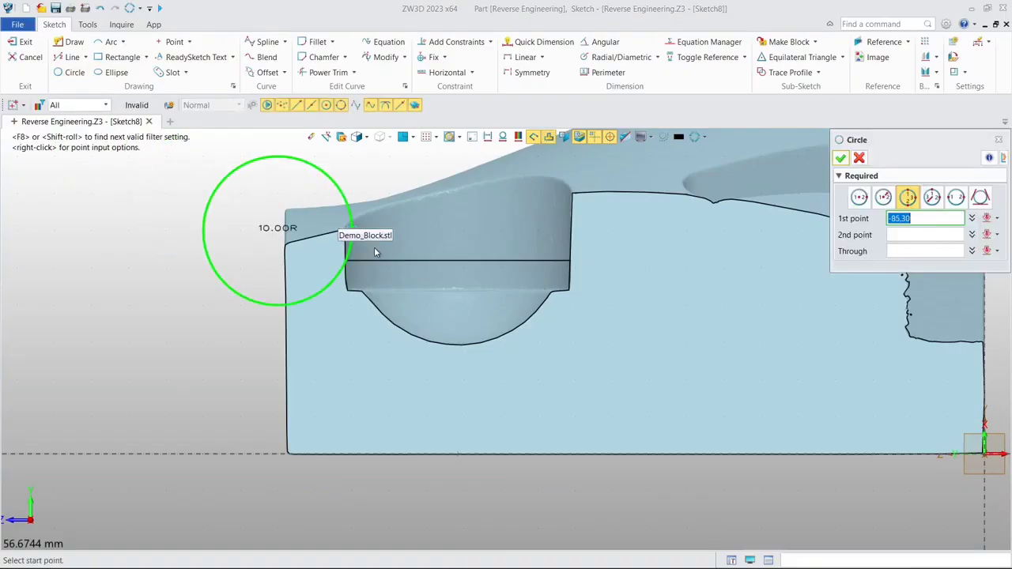
scroll(378, 299, up, 4)
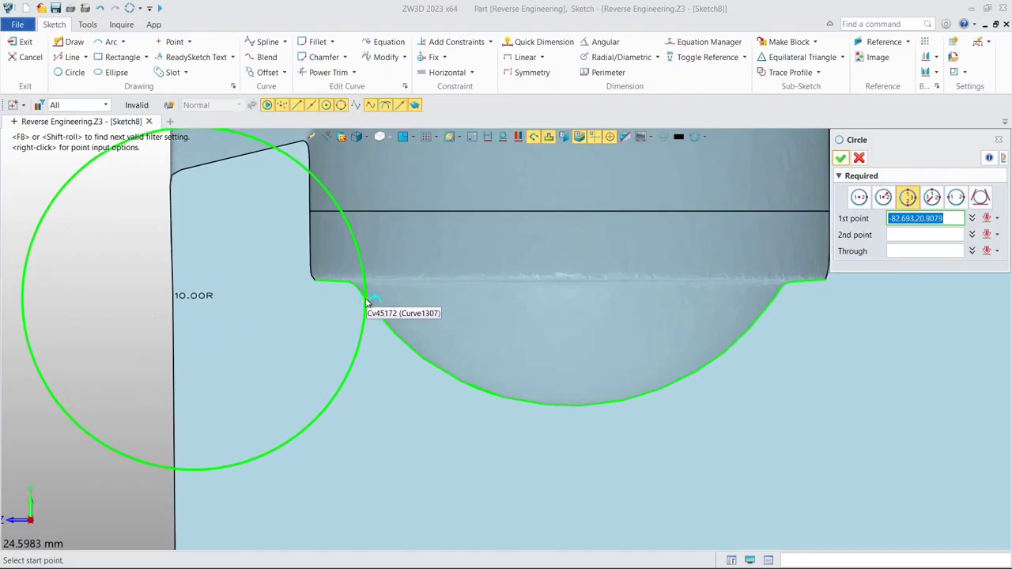
click(366, 300)
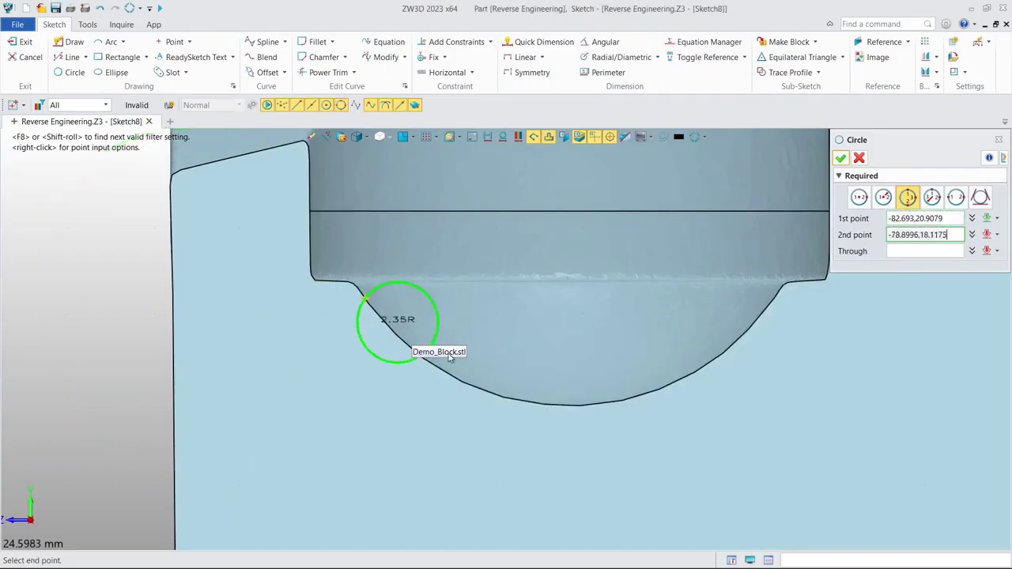
click(730, 343)
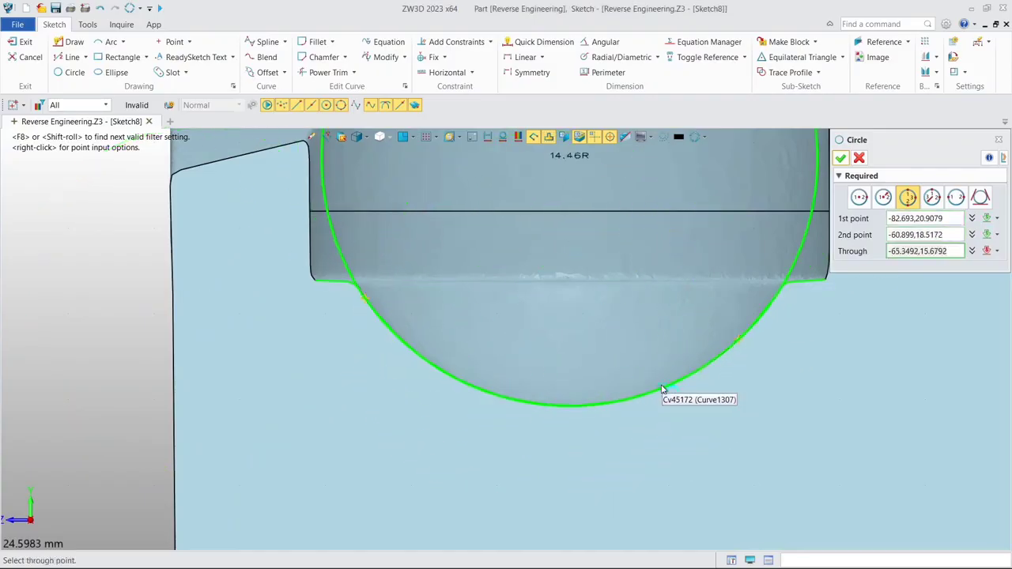
click(659, 401)
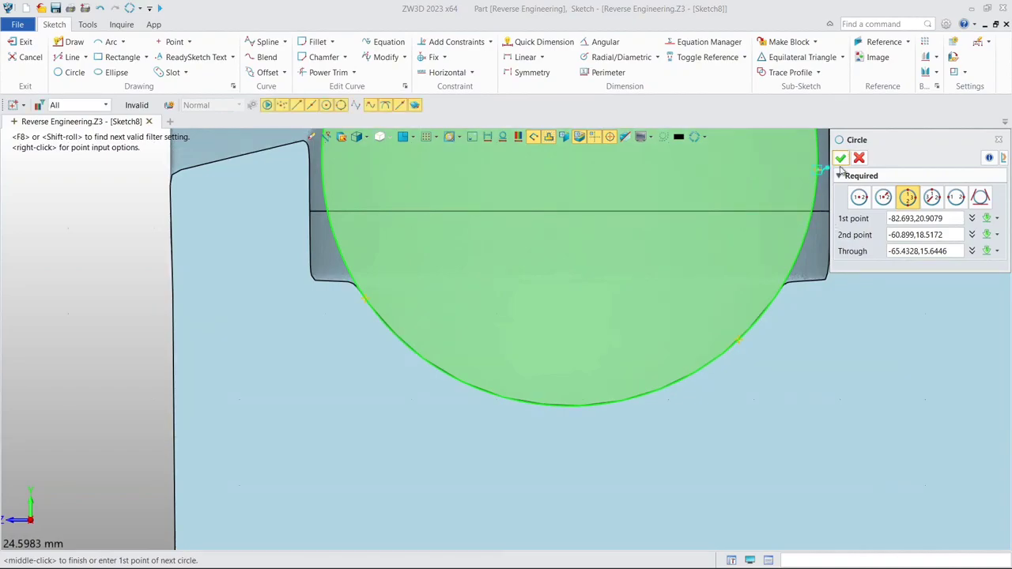
click(840, 158)
- Draw a horizontal line about 3.1 mm long from the pocket's ledge curve across the circle and turn it into construction geometry
scroll(371, 300, up, 6)
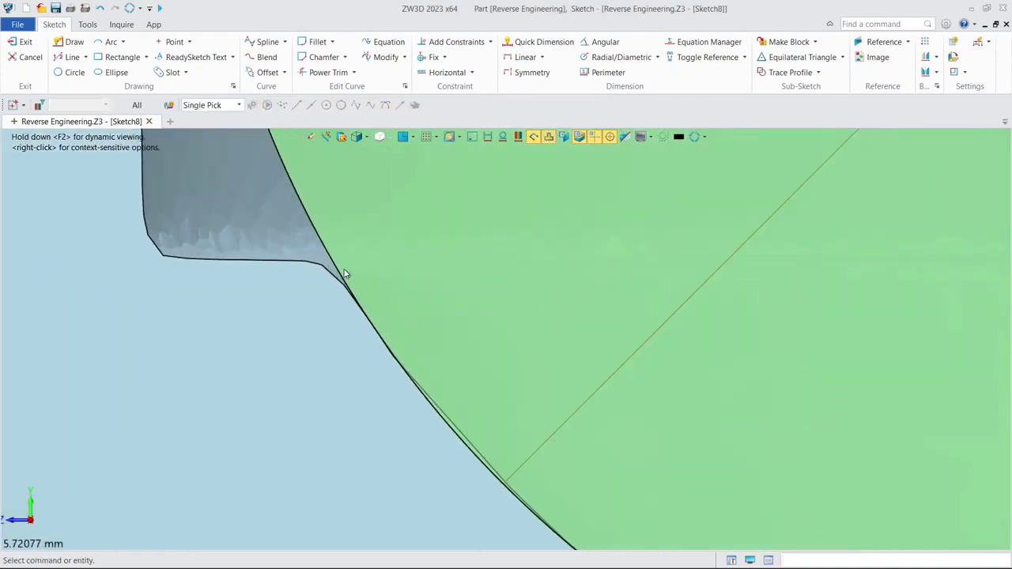
middle_drag(423, 270, 468, 274)
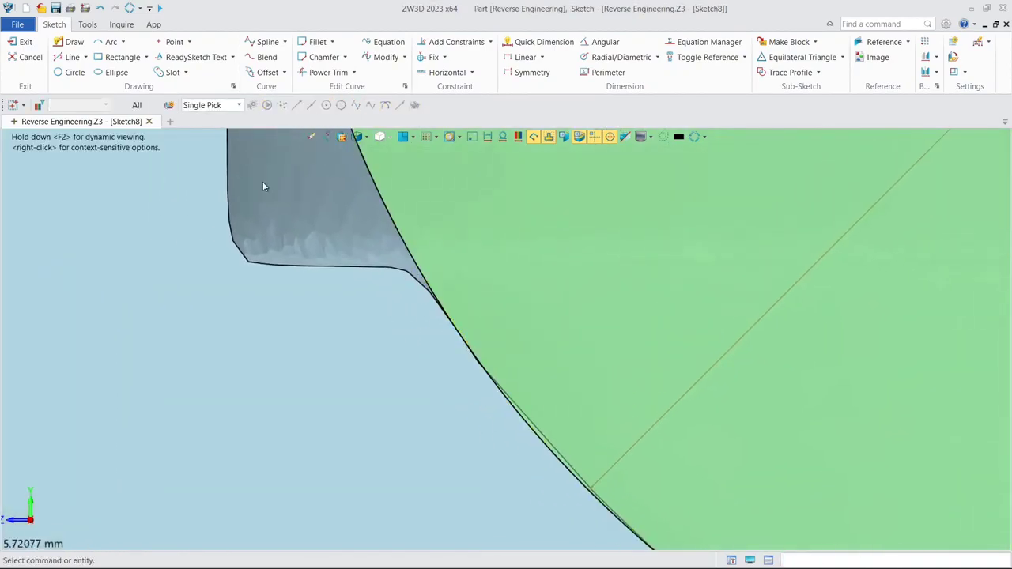
middle_drag(264, 186, 514, 410)
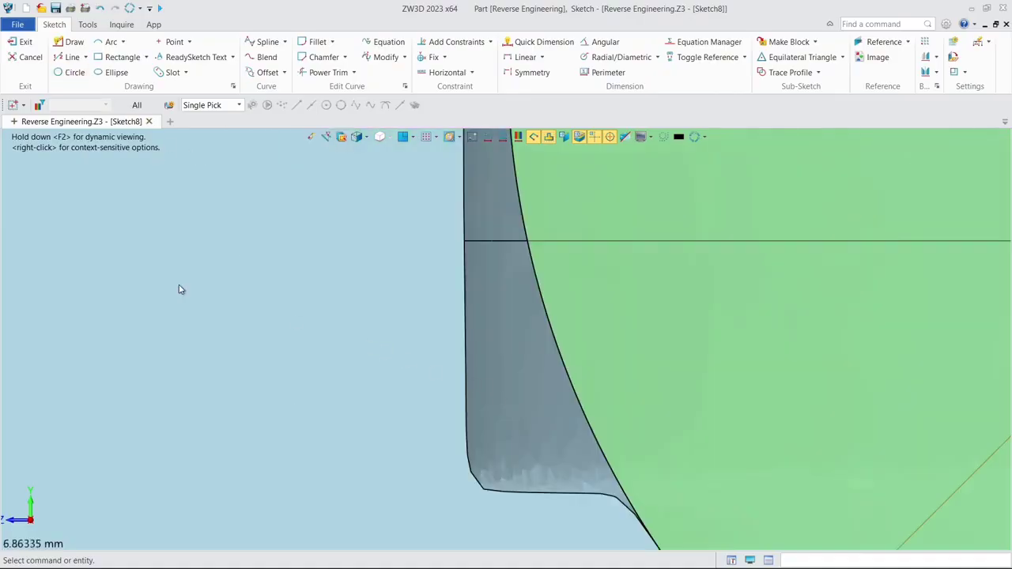
click(70, 58)
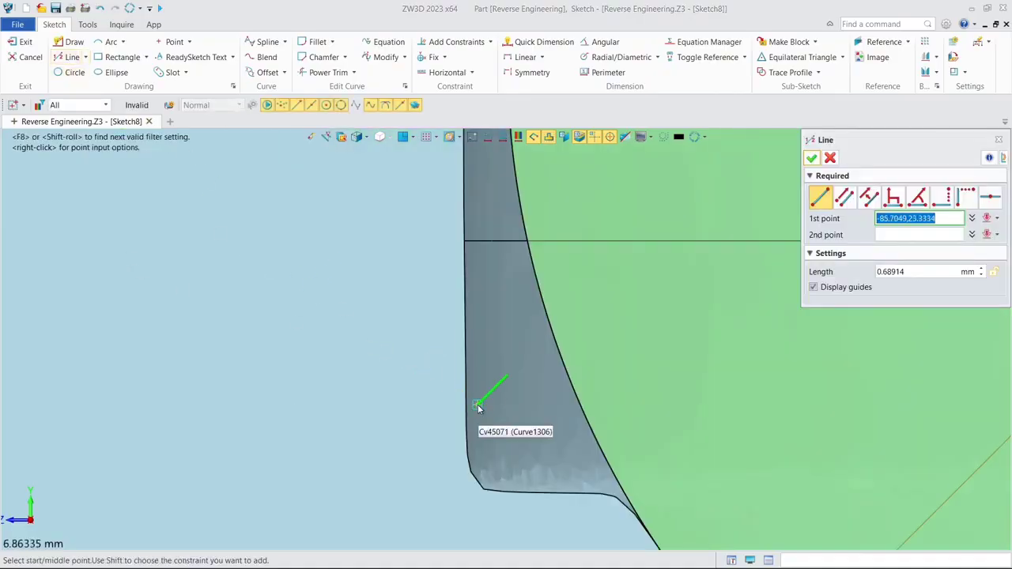
middle_drag(483, 396, 458, 324)
scroll(491, 428, up, 3)
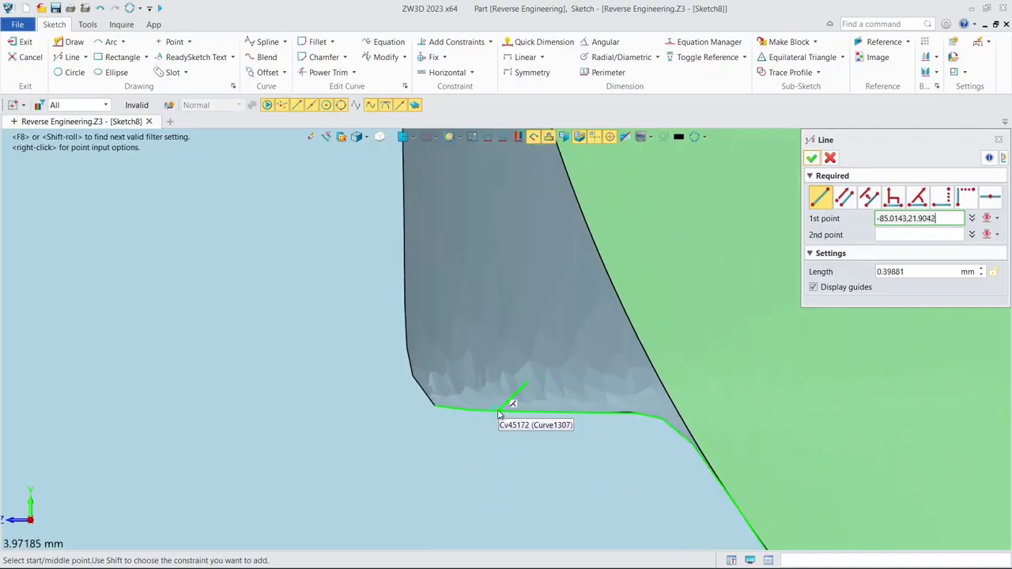
click(500, 411)
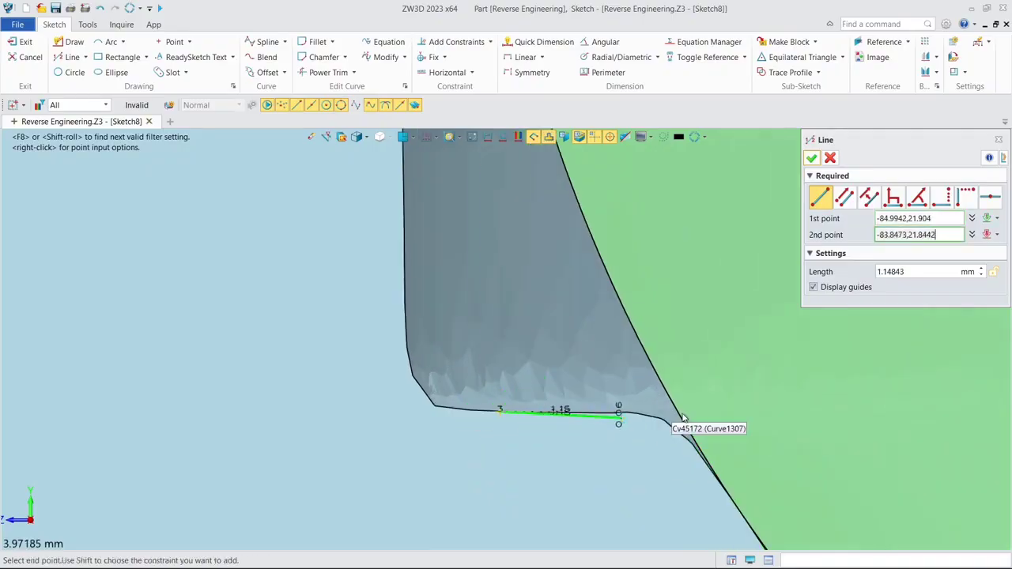
click(830, 412)
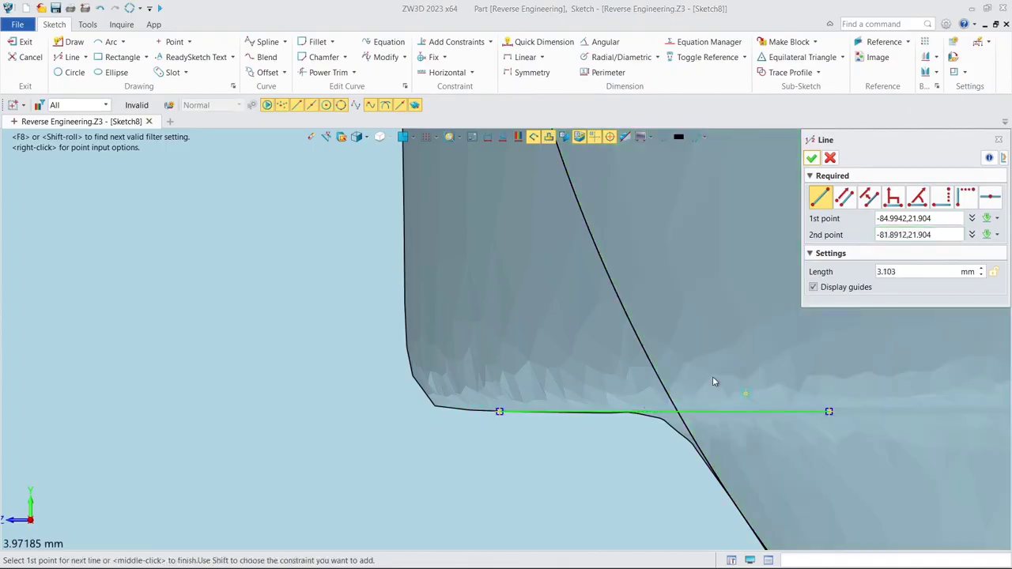
click(812, 157)
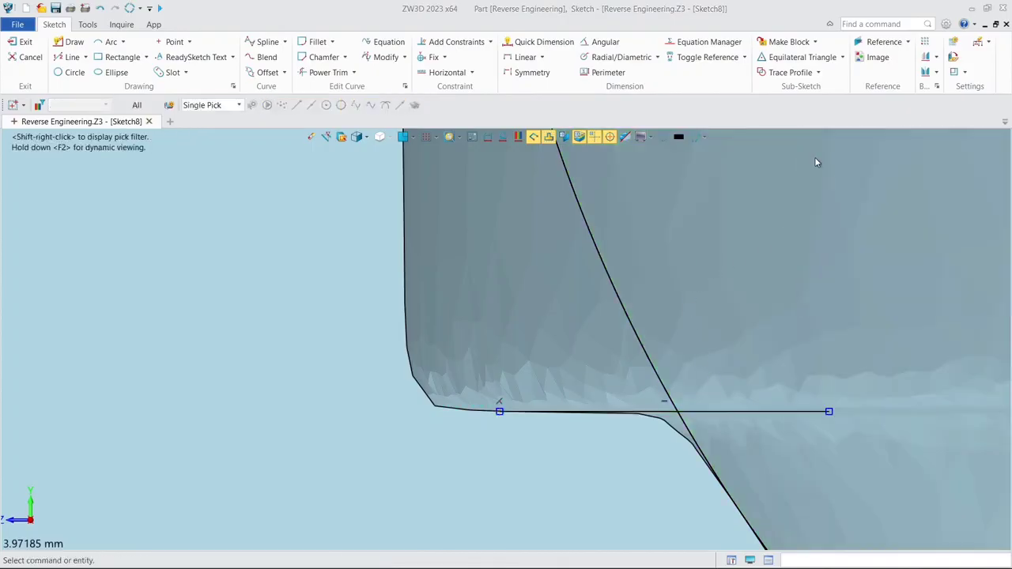
right_click(782, 411)
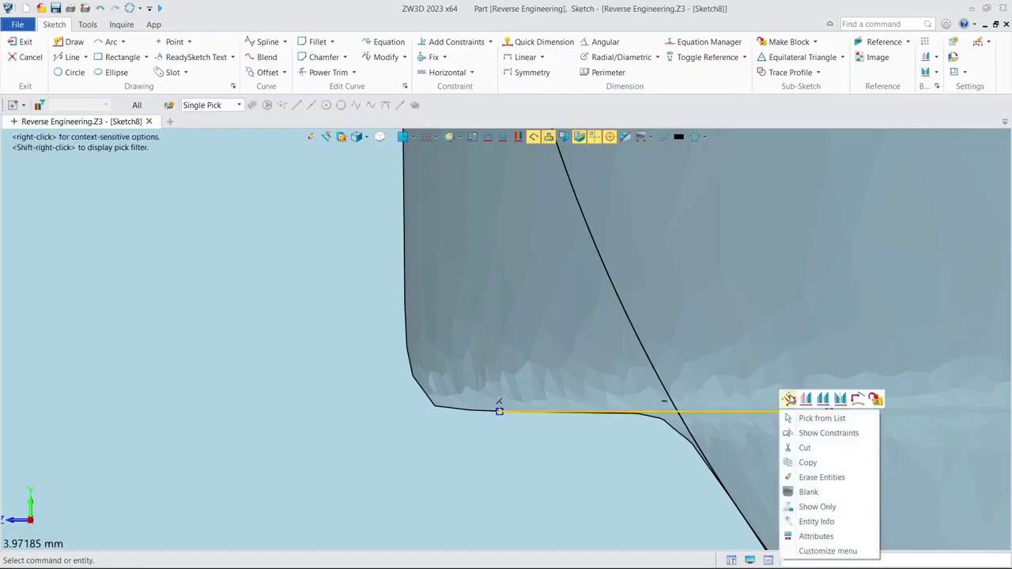
click(789, 399)
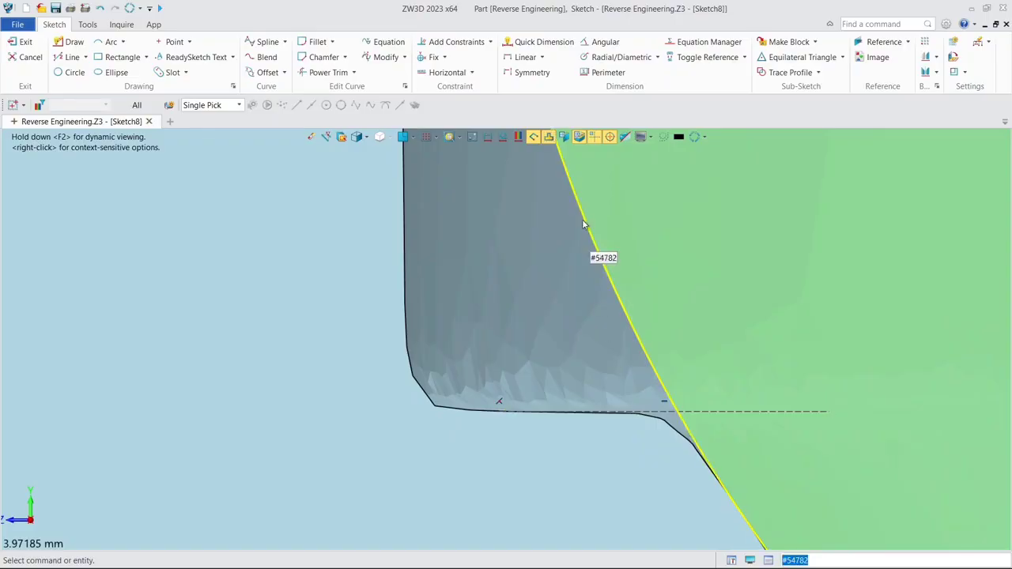
- Draw a horizontal line about 2.15 mm long from the ledge line's start outward past the pocket wall and make it construction geometry
click(69, 57)
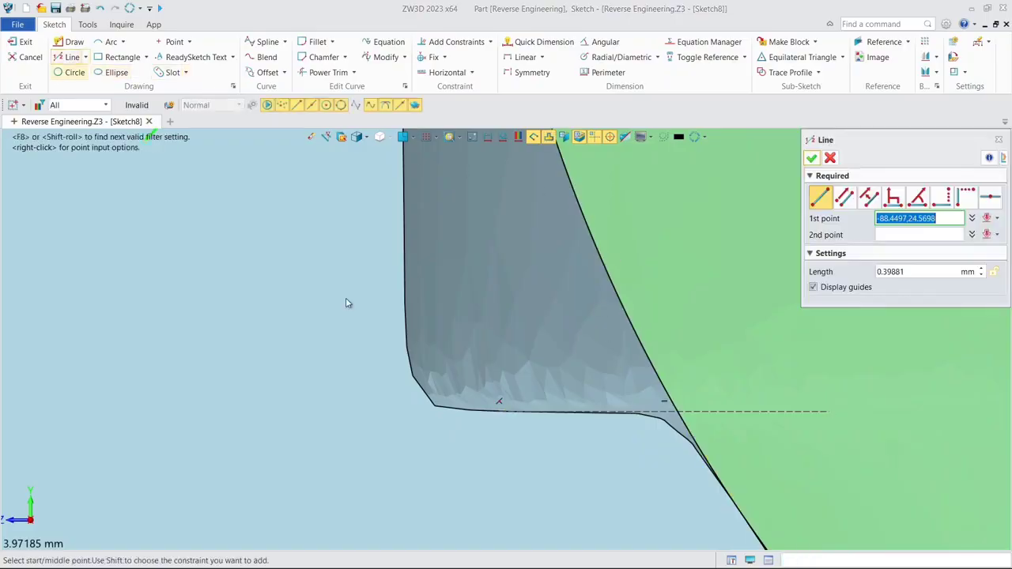
click(503, 411)
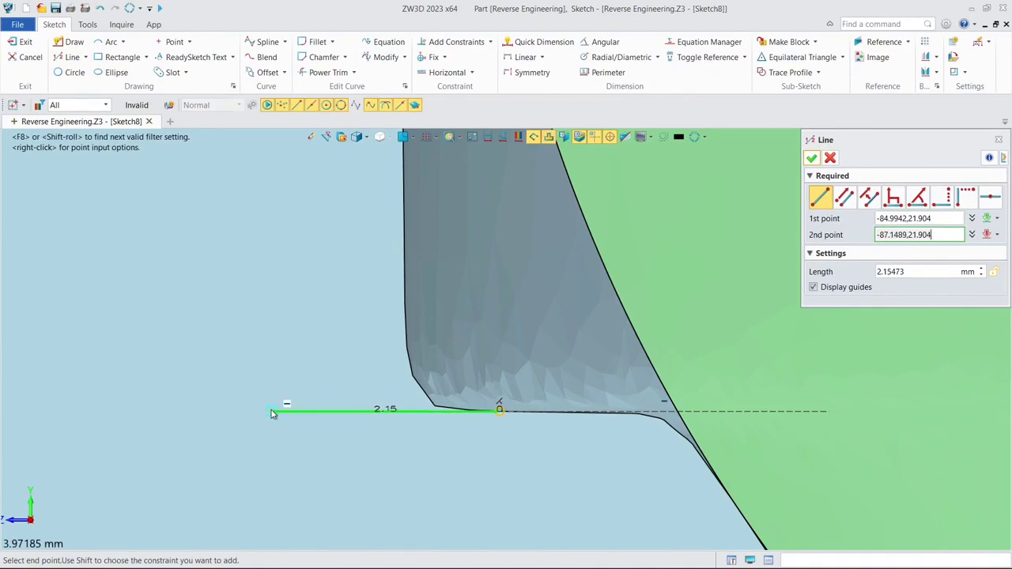
click(271, 412)
click(812, 157)
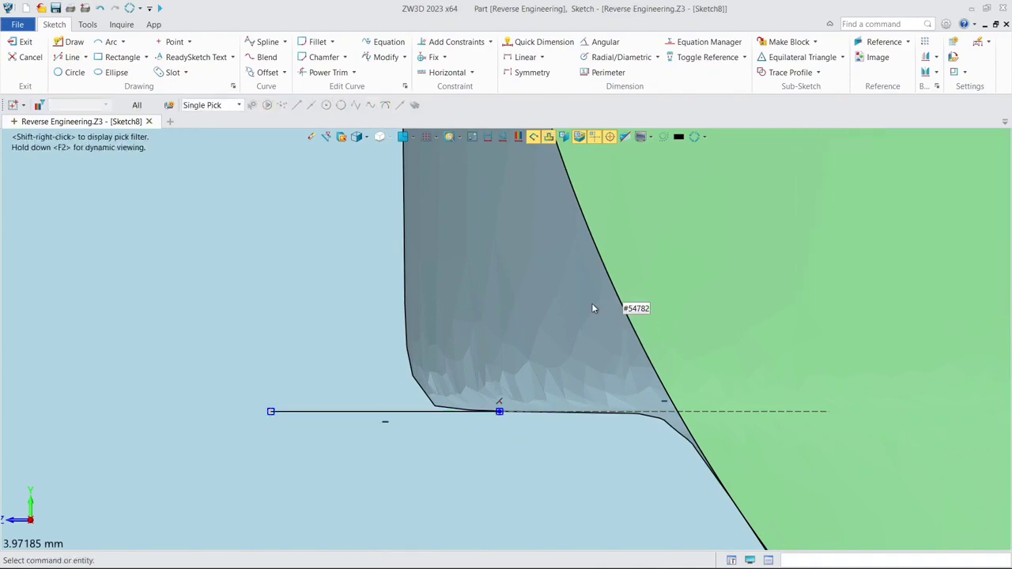
right_click(413, 414)
click(422, 404)
- Draw a vertical line about 1.89 mm long from the pocket wall curve down past the ledge line and make it construction geometry
scroll(440, 353, down, 2)
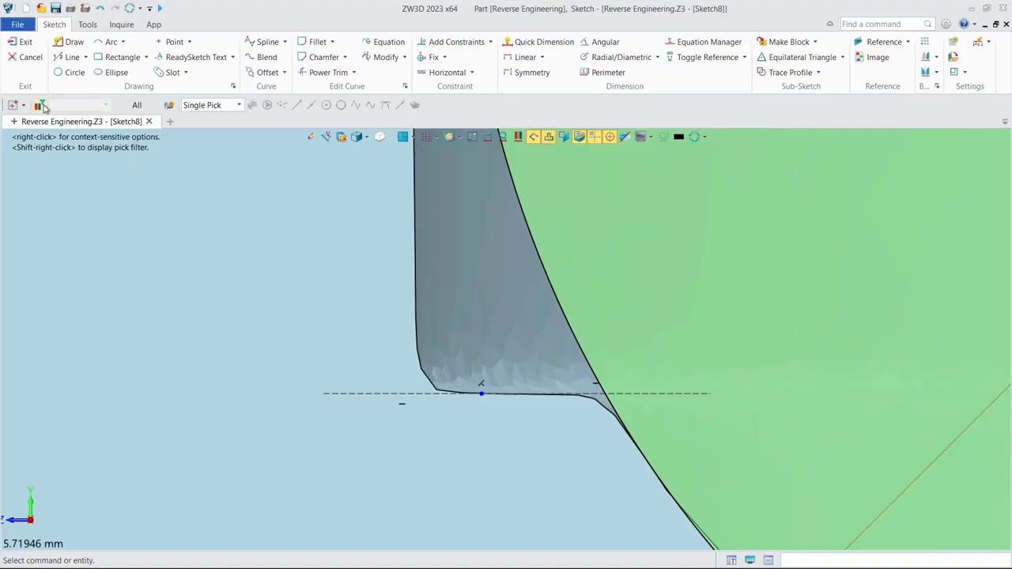
click(71, 57)
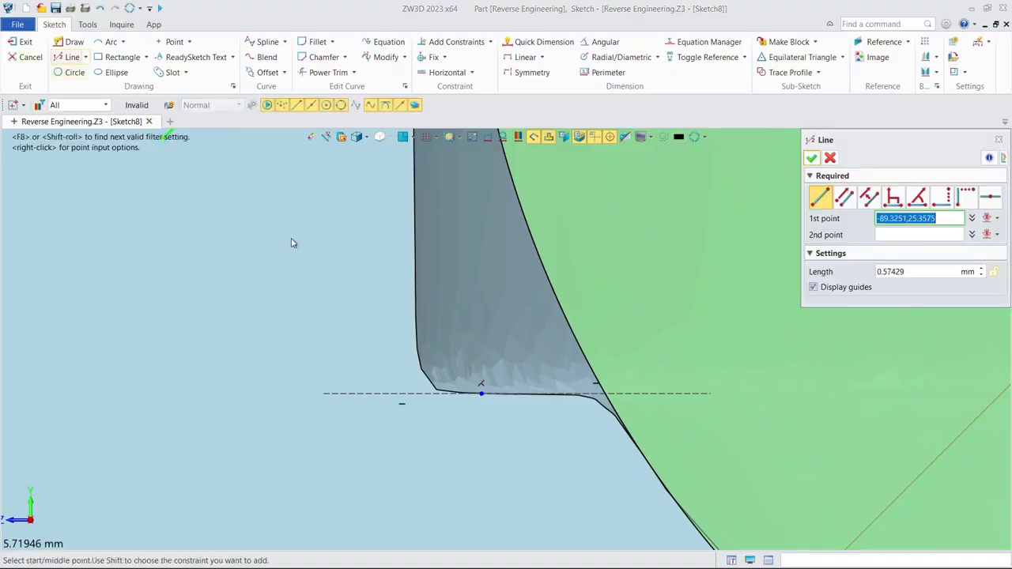
click(415, 290)
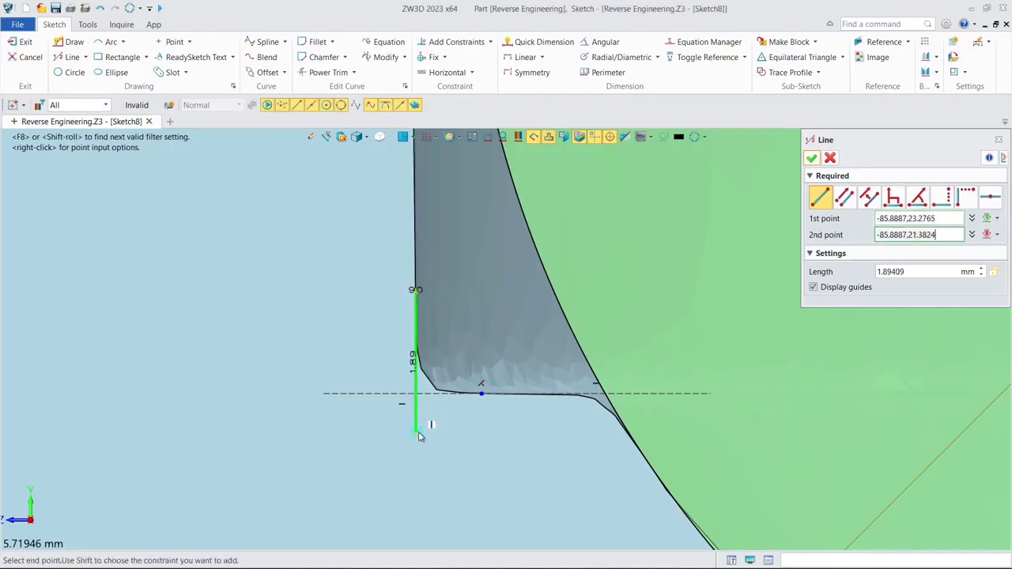
click(417, 433)
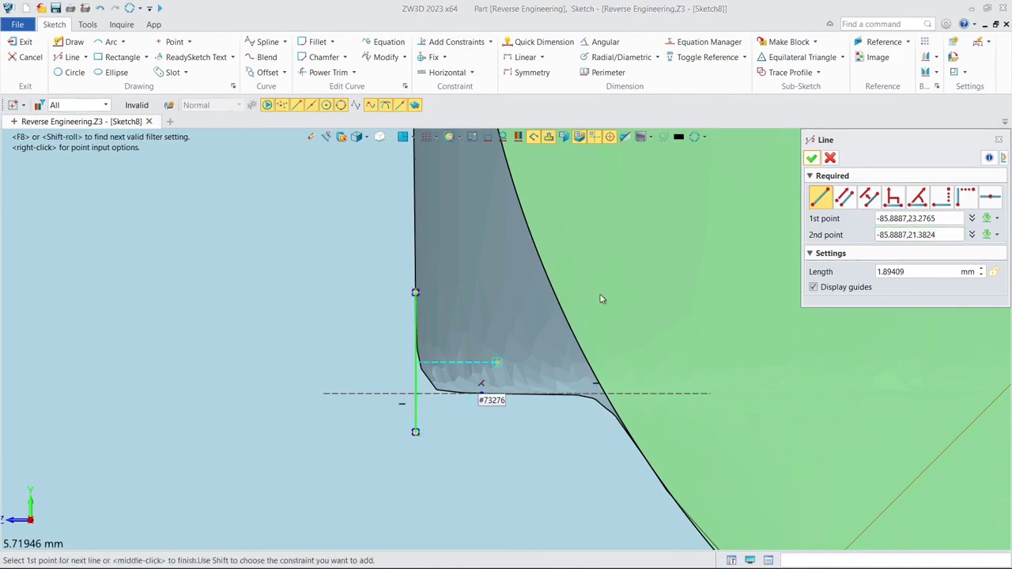
click(812, 159)
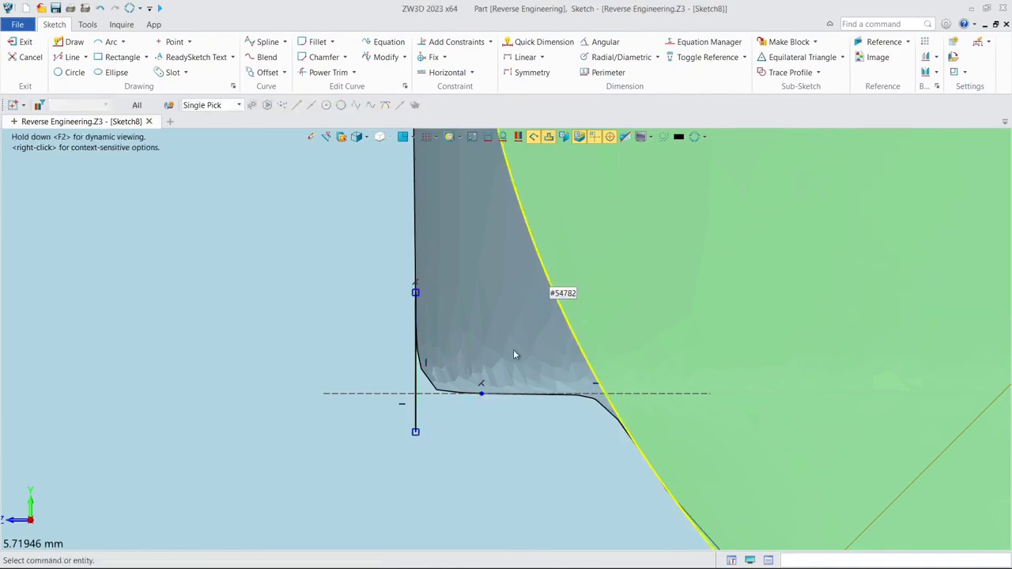
right_click(416, 403)
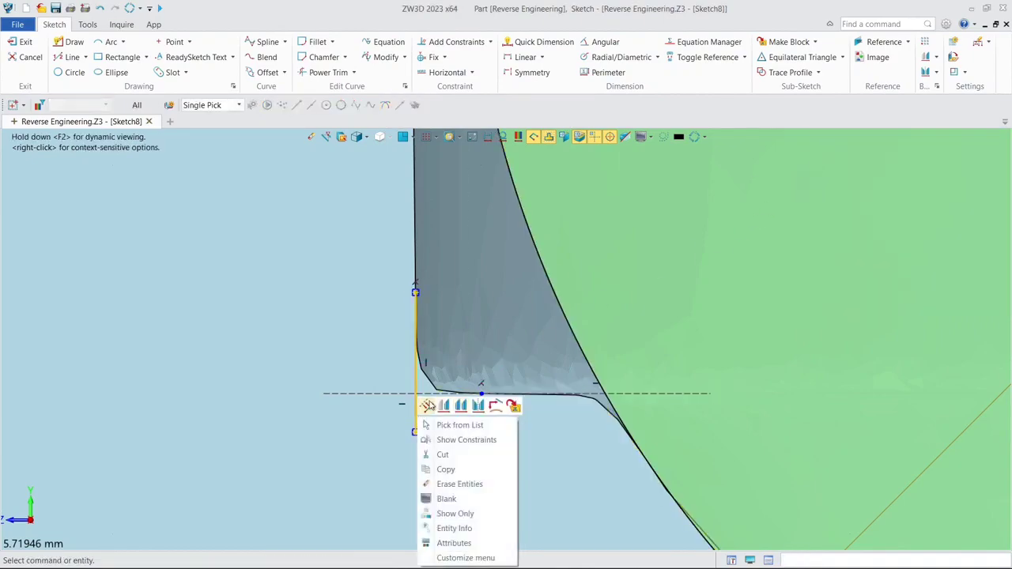
click(427, 405)
- Draw the pocket's ledge as a line about 2.57 mm long from the construction lines' intersection to the circle
middle_drag(439, 304, 430, 361)
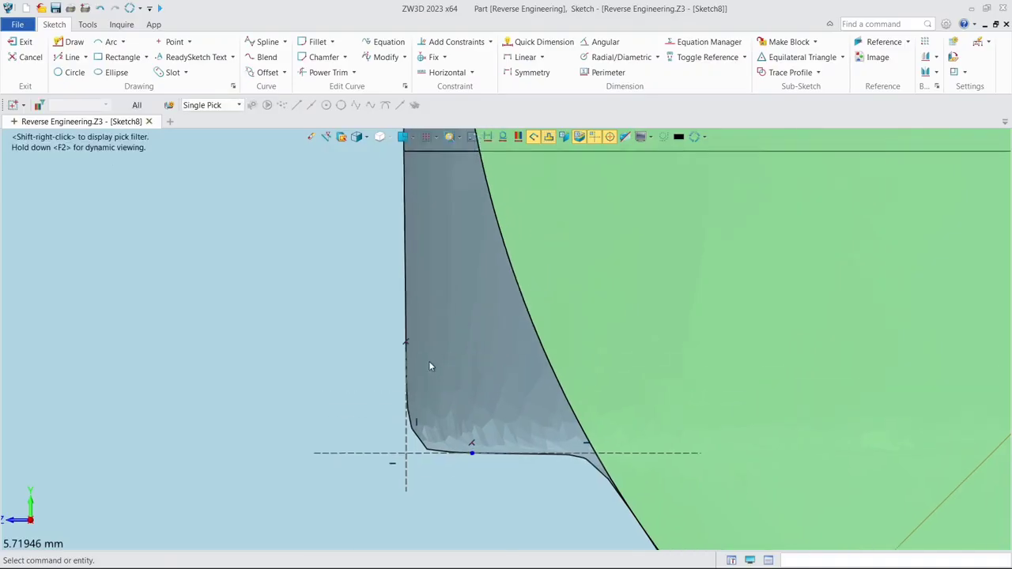
click(72, 57)
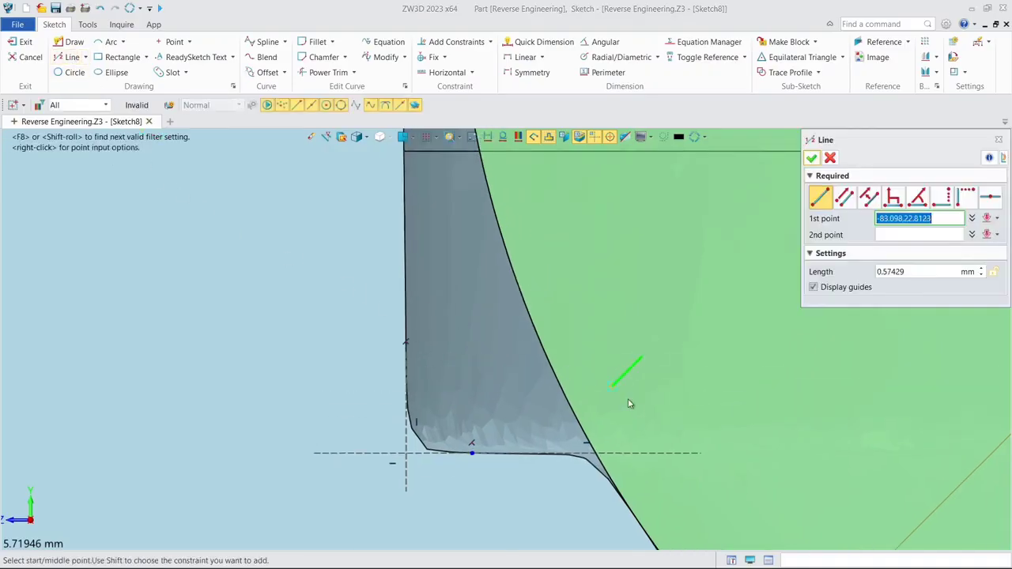
click(596, 453)
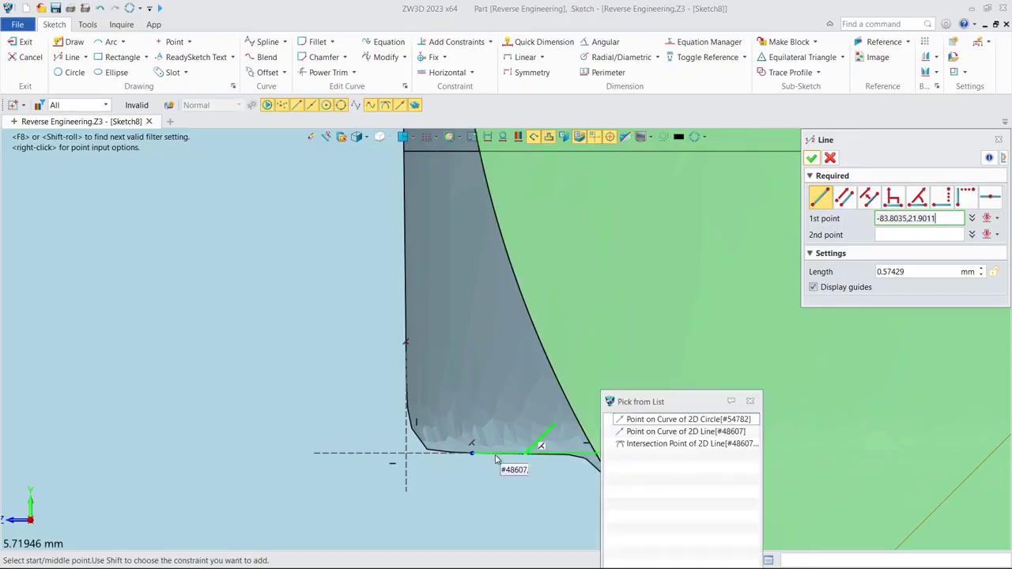
click(405, 453)
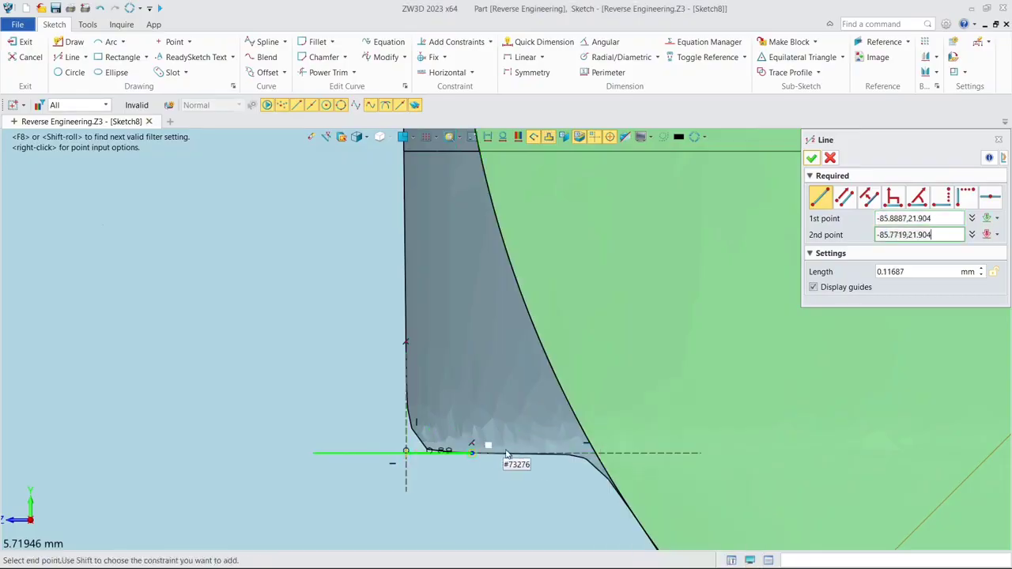
click(595, 453)
- Draw the pocket's side wall as a vertical line about 13.14 mm long from the ledge's outer corner to above the model
click(405, 452)
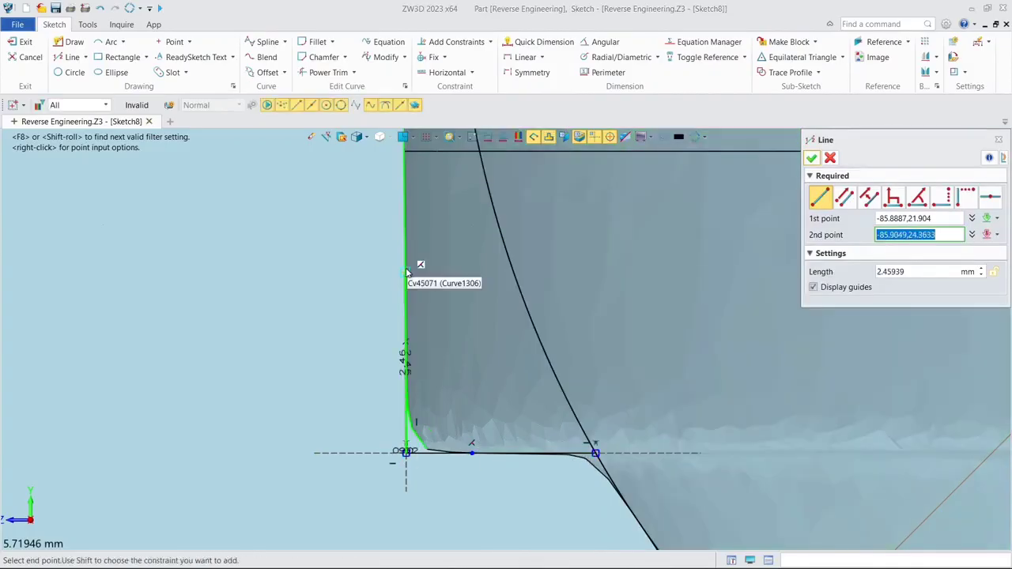
scroll(407, 267, down, 2)
middle_drag(407, 250, 407, 545)
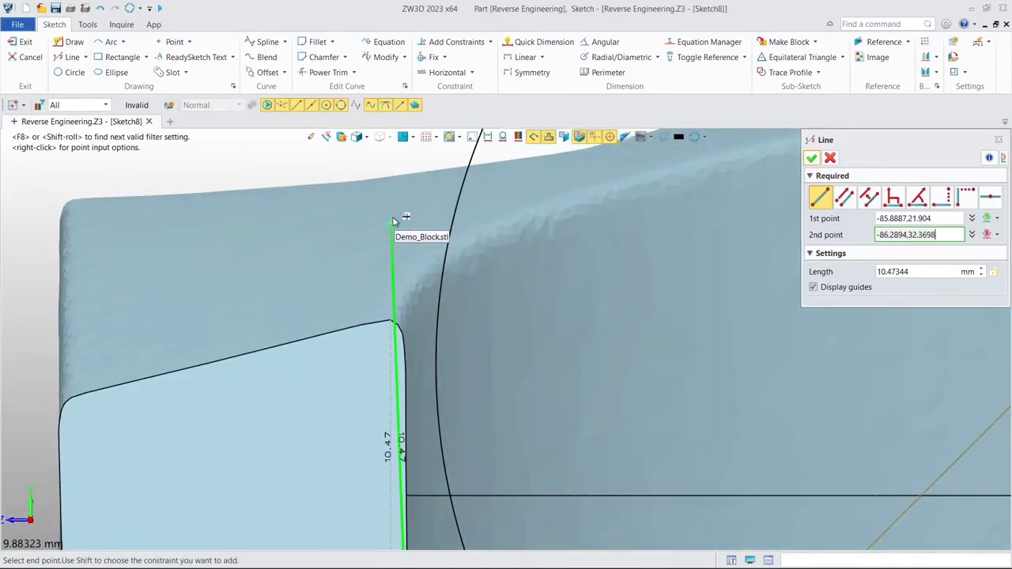
scroll(398, 215, down, 3)
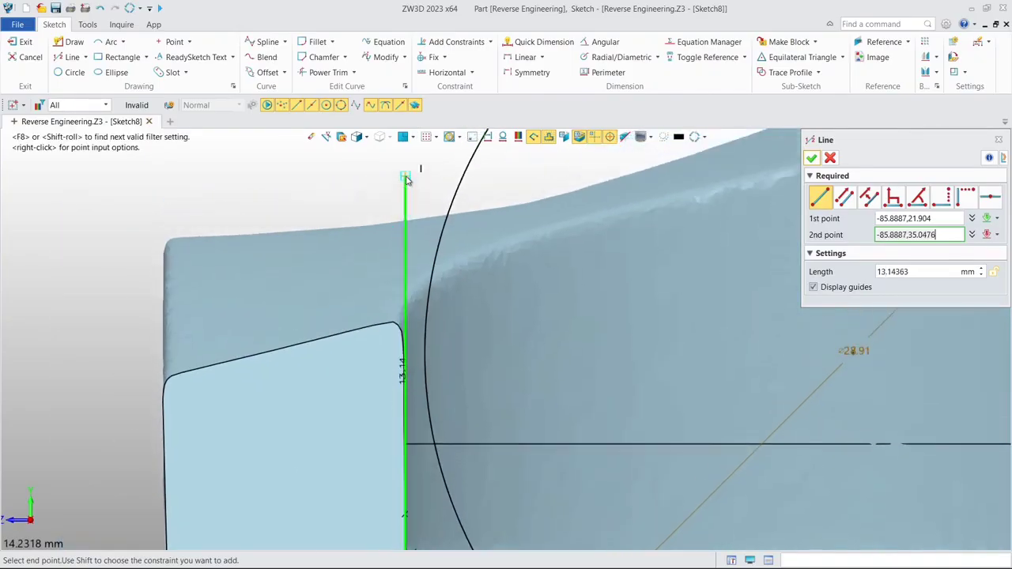
click(405, 177)
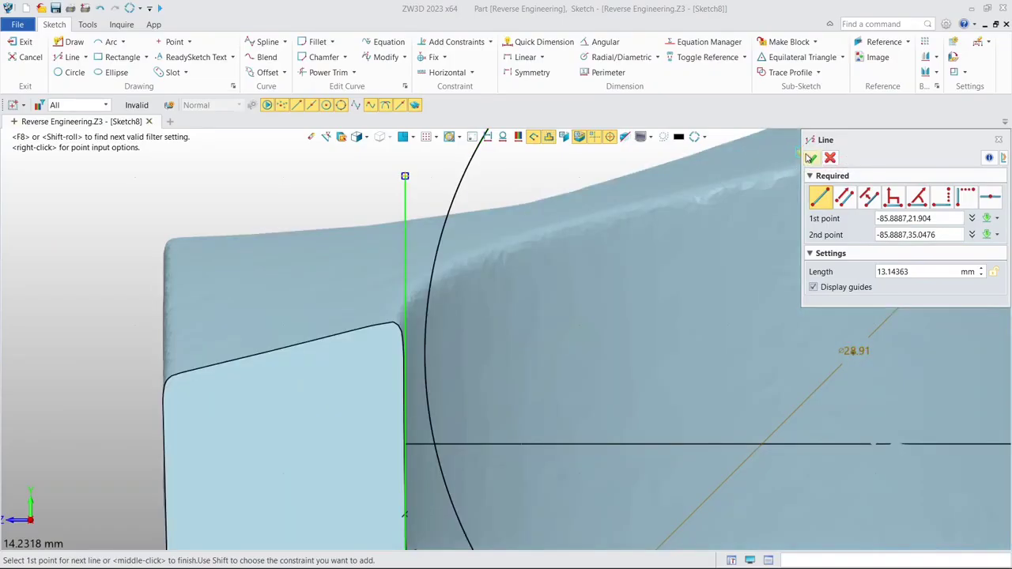
click(809, 157)
scroll(747, 187, down, 5)
middle_drag(702, 191, 473, 200)
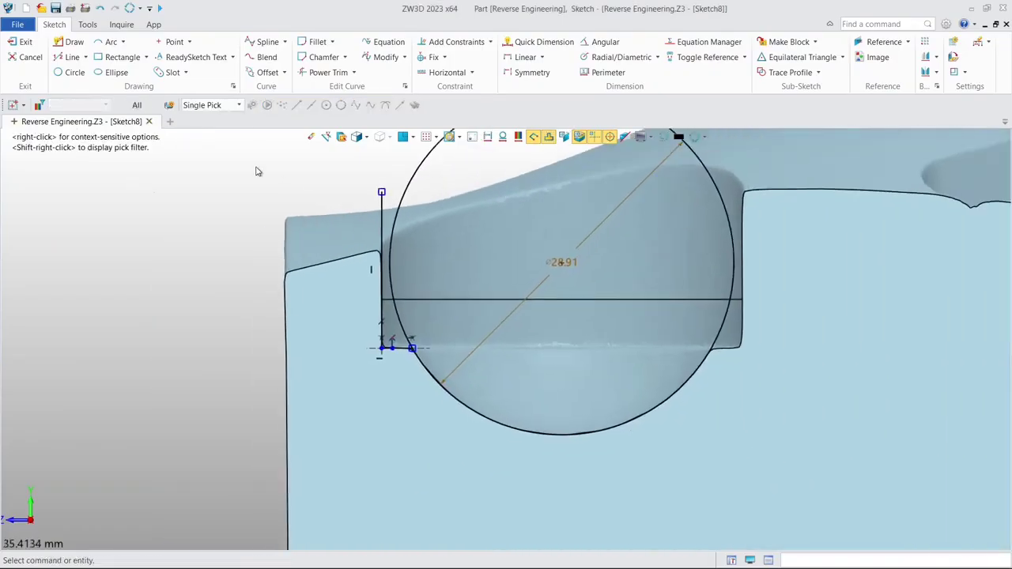
- Draw the pocket's vertical centre line about 28.91 mm long from the circle's lowest point to its highest point
click(58, 62)
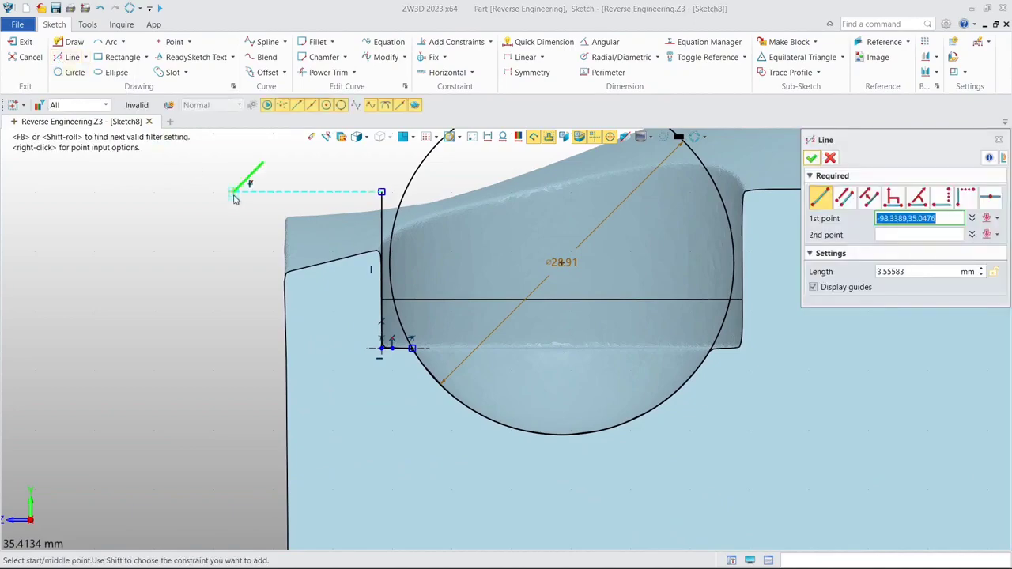
click(566, 434)
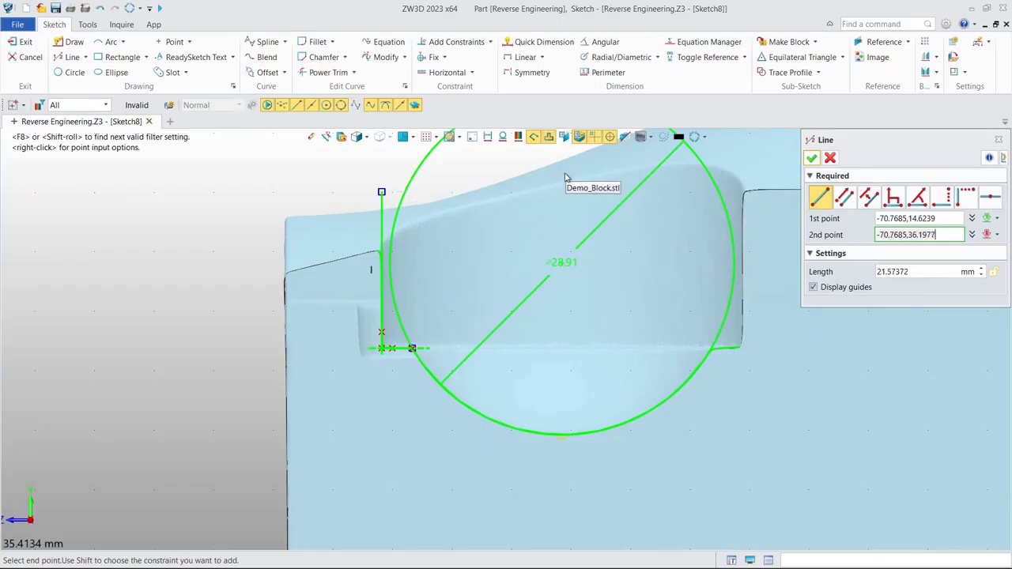
middle_drag(565, 177, 547, 291)
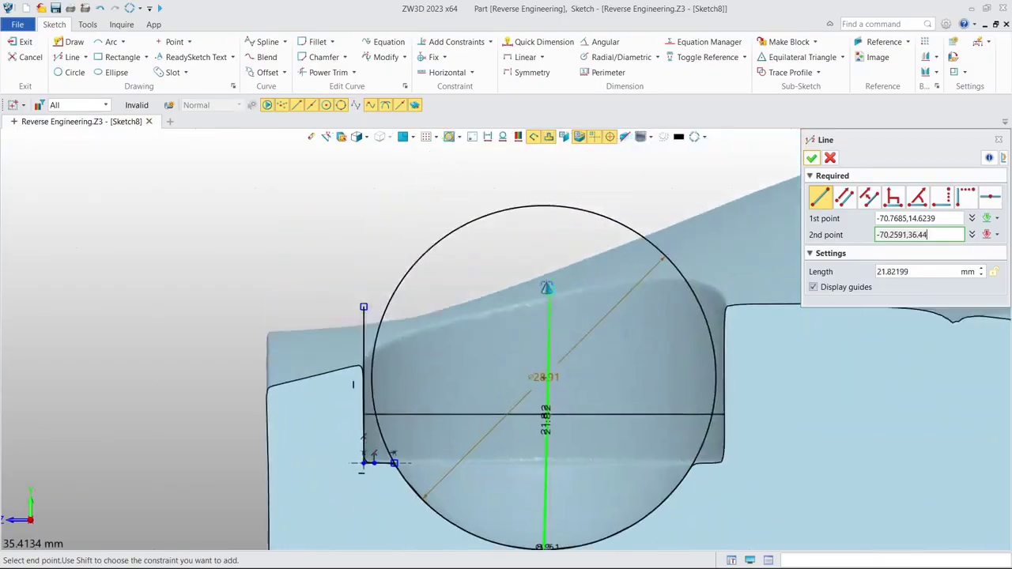
click(551, 207)
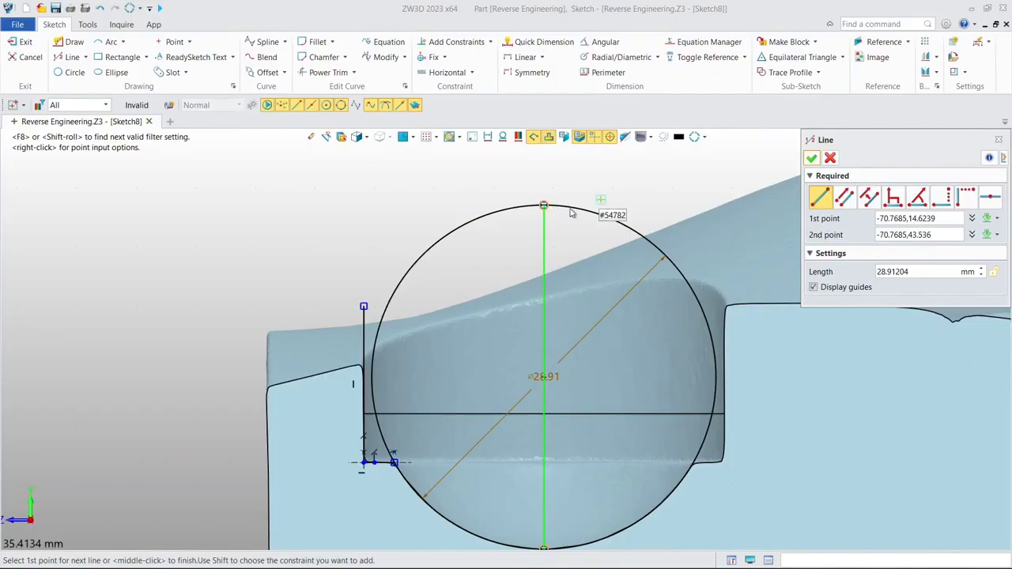
- Close the profile with a horizontal line from the centre line's upper end and a vertical line about 8.49 mm long down to the side wall
click(545, 205)
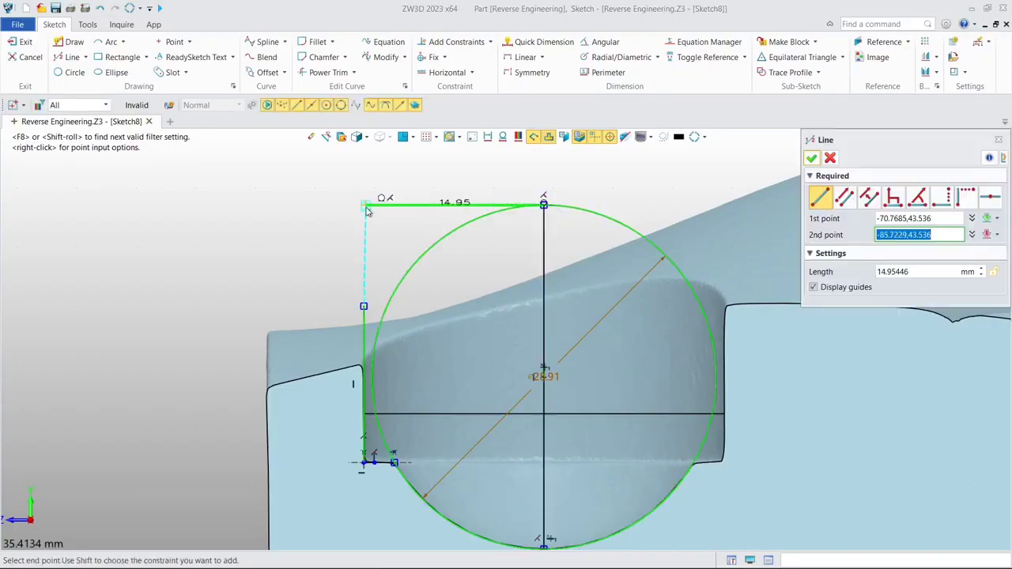
click(364, 206)
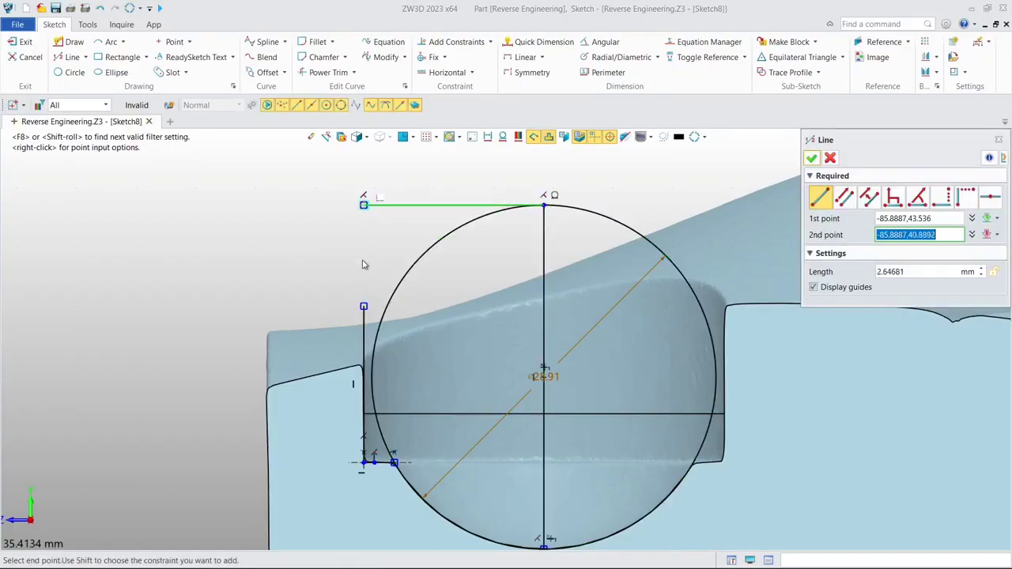
click(364, 306)
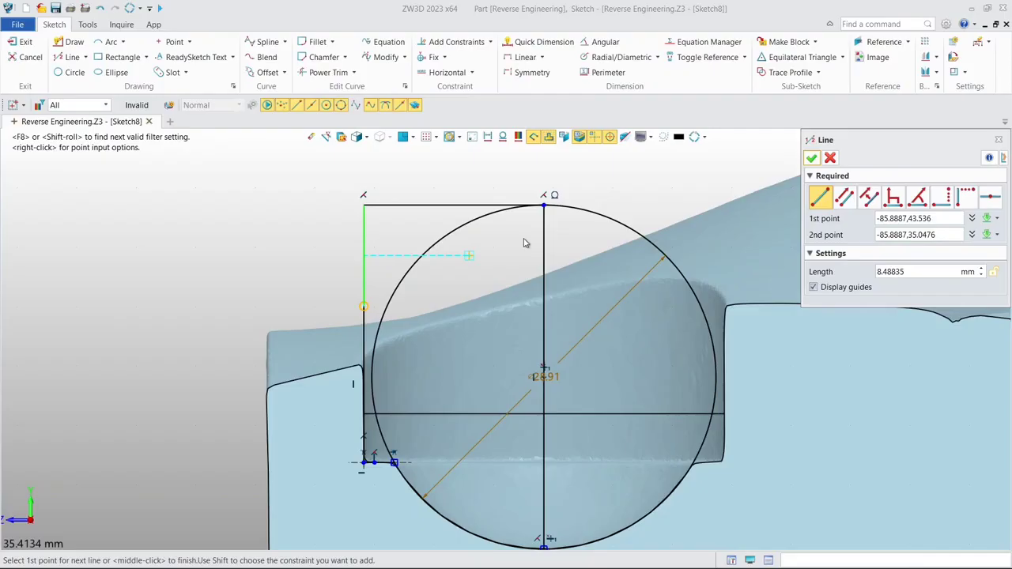
click(811, 157)
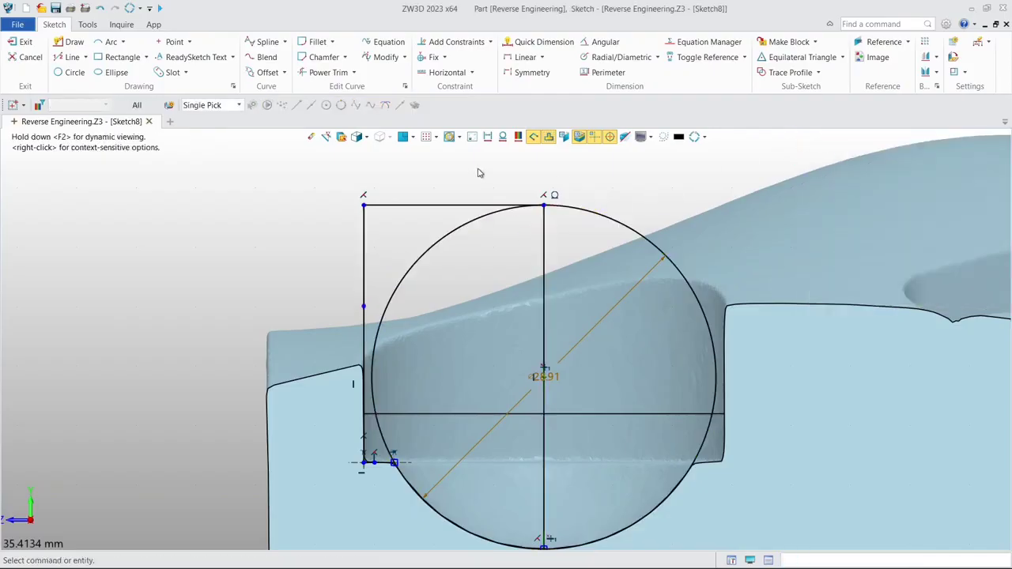
- Power Trim the circle to the bottom arc between the ledge and the centre line, and exit the sketch
click(320, 72)
drag(395, 235, 440, 324)
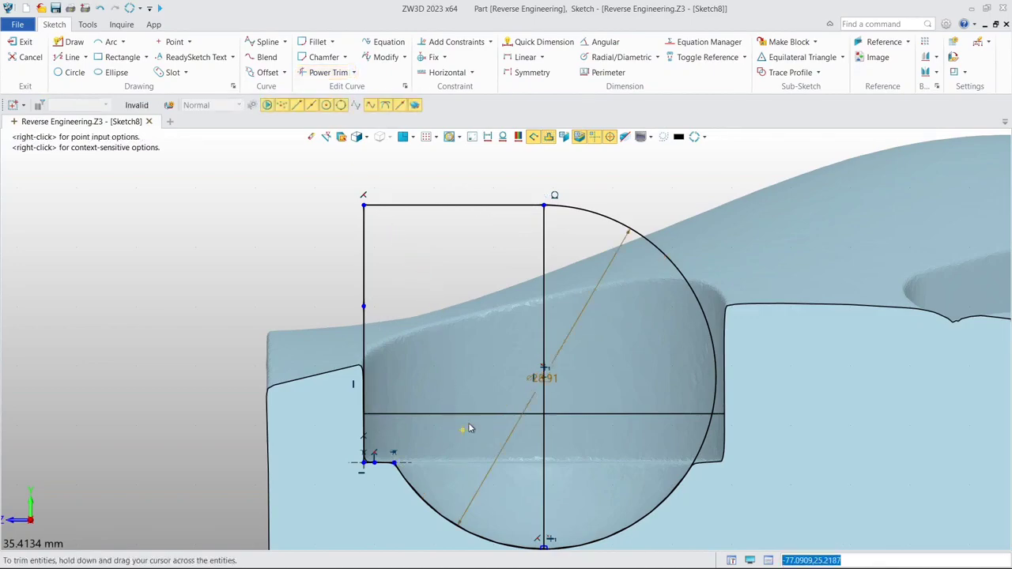
drag(640, 197, 646, 329)
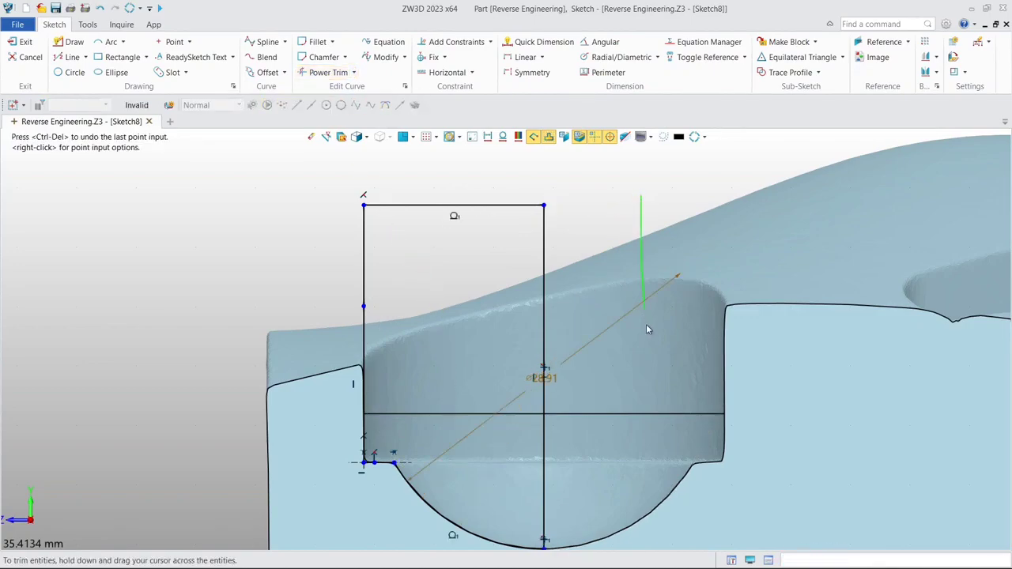
drag(629, 526, 690, 427)
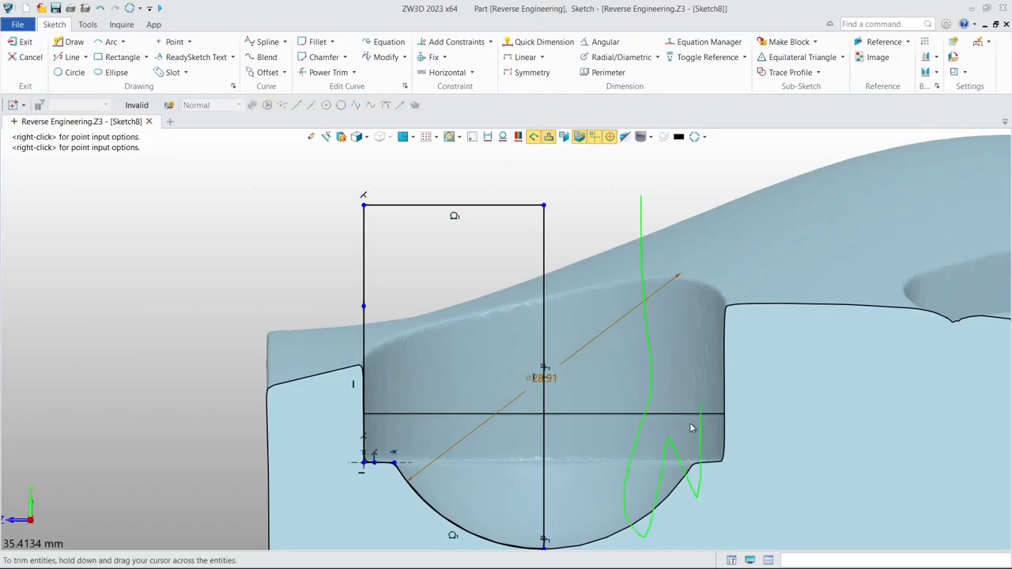
drag(549, 504, 555, 498)
mouse_move(571, 432)
middle_down()
mouse_move(596, 238)
mouse_move(611, 340)
middle_up()
scroll(618, 260, down, 3)
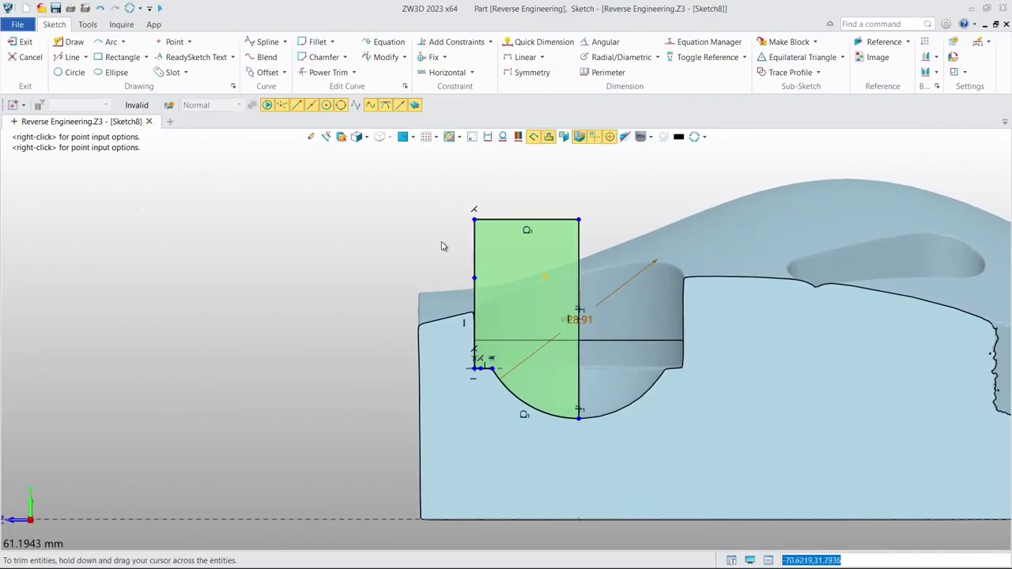
click(21, 43)
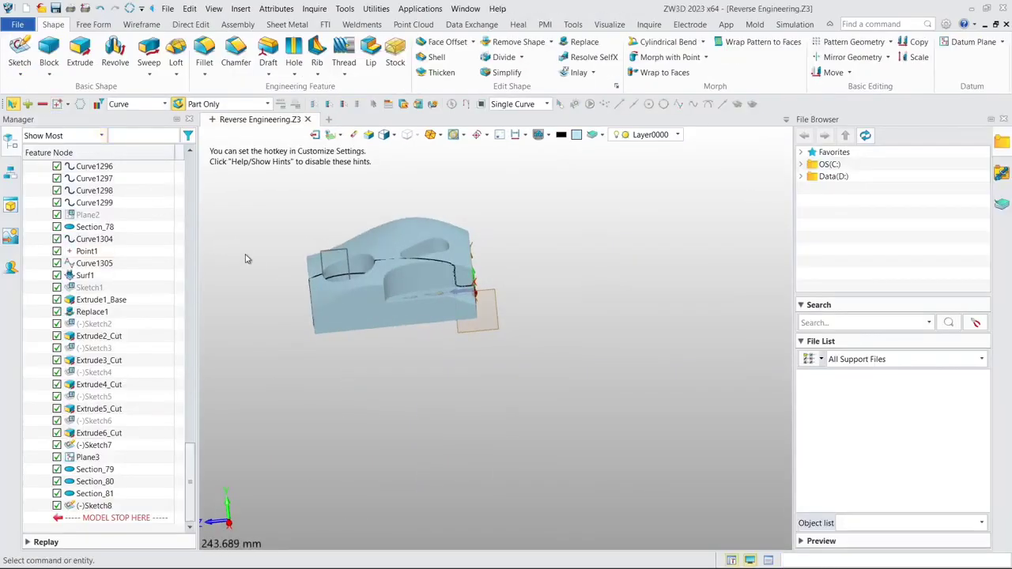
- Revolve the pocket profile from 0 to 360 degrees about its vertical centre line as a base shape
click(115, 56)
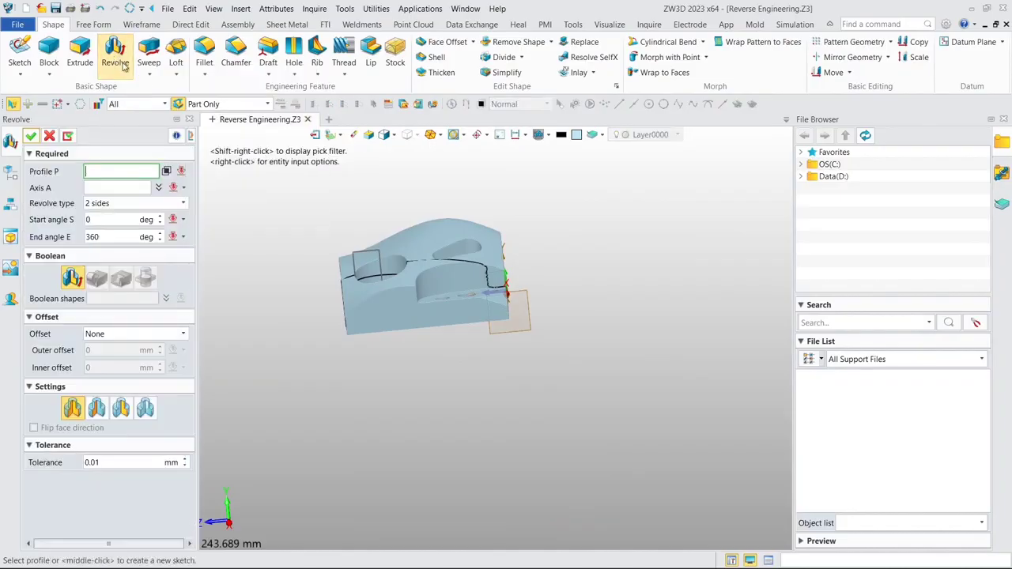
click(359, 261)
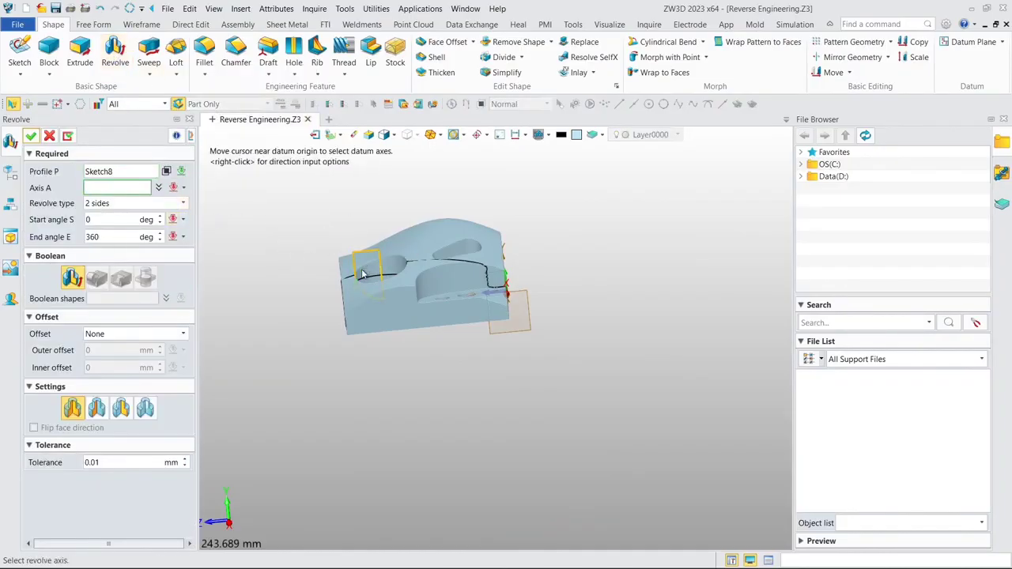
click(382, 272)
click(383, 272)
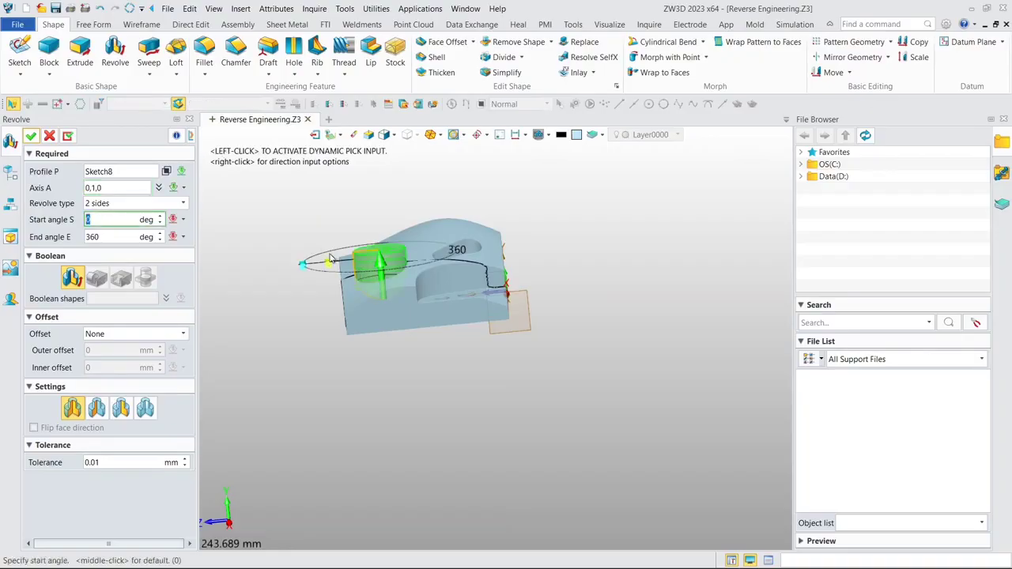
scroll(326, 248, up, 6)
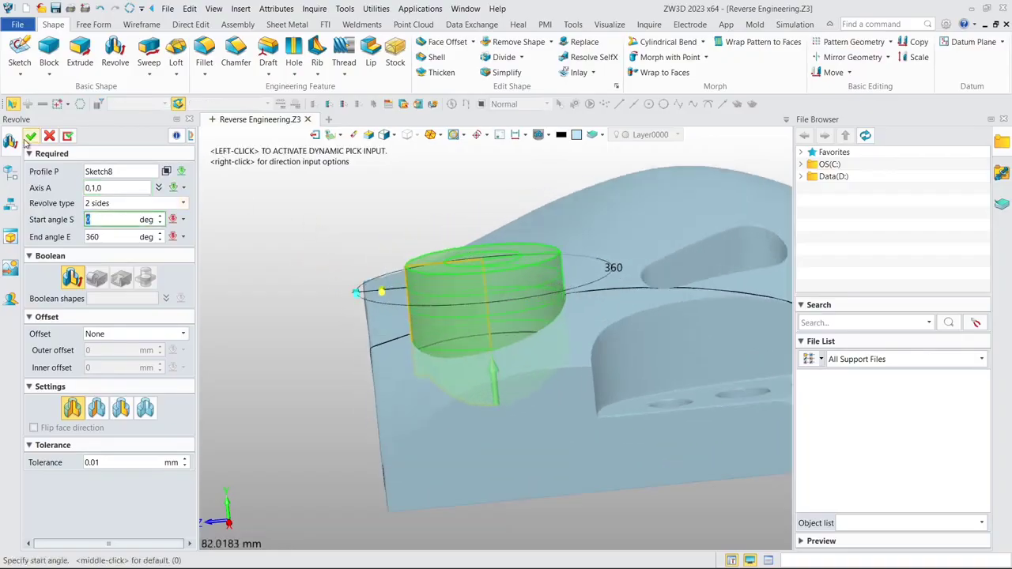
click(30, 138)
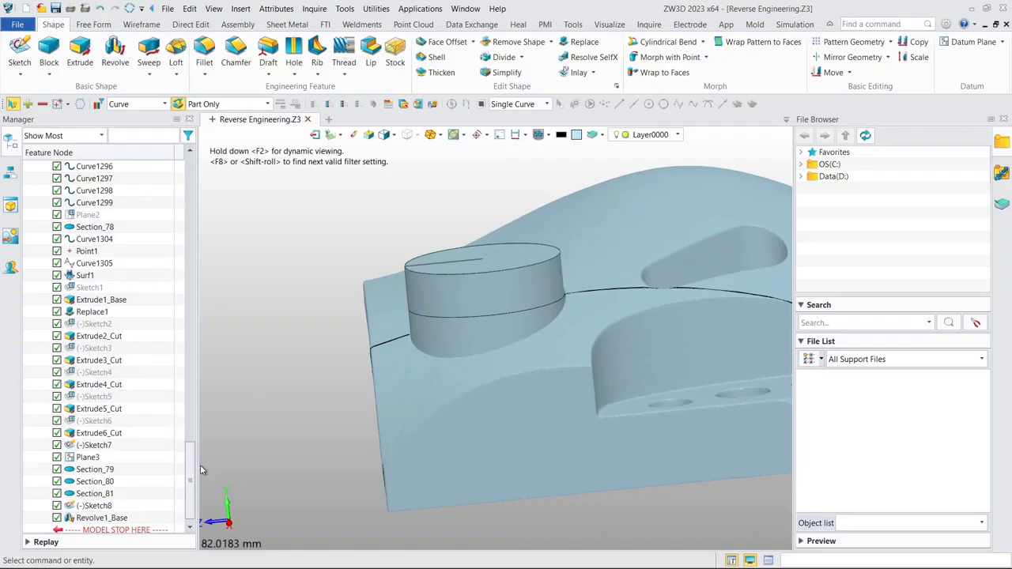
- Show the hidden Extrude1_Base solid and change the pocket revolve's Boolean operation to a cut
drag(194, 465, 188, 154)
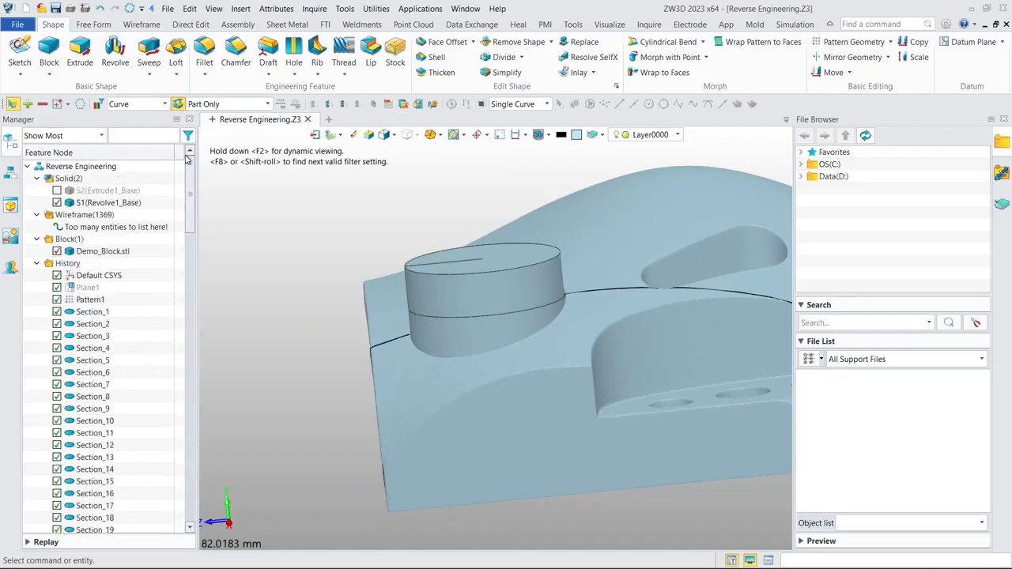
click(56, 191)
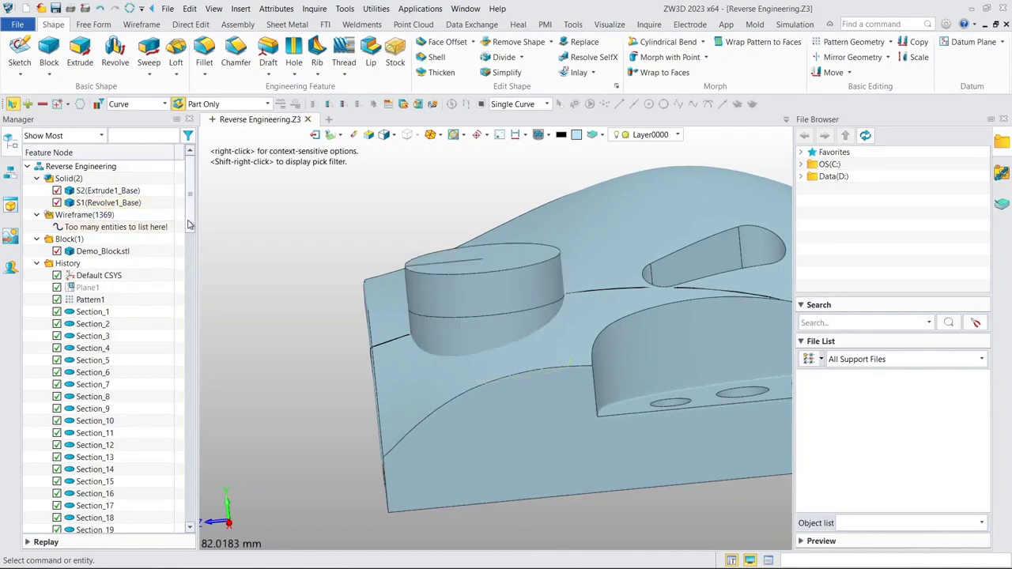
drag(190, 229, 188, 511)
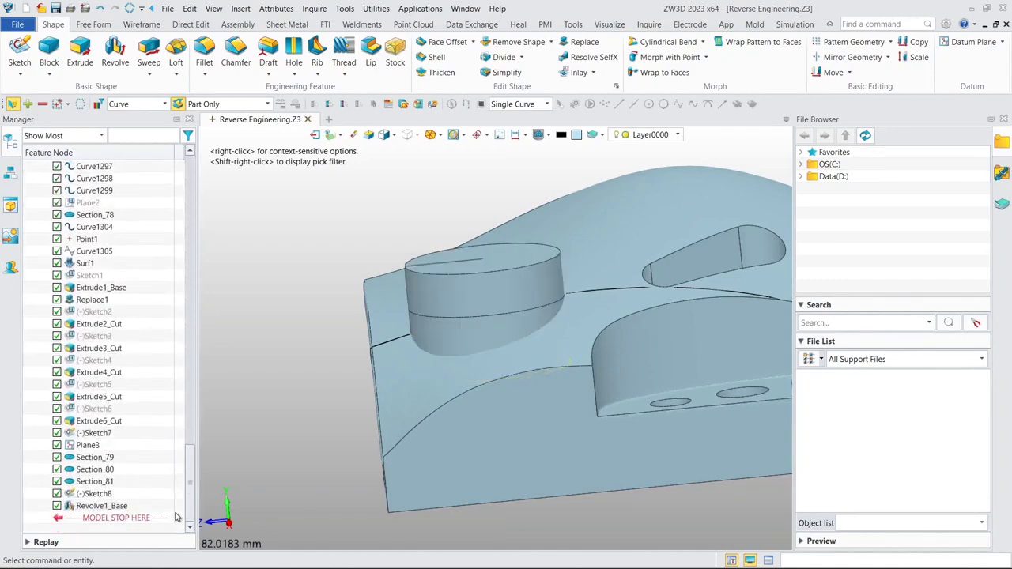
double_click(123, 506)
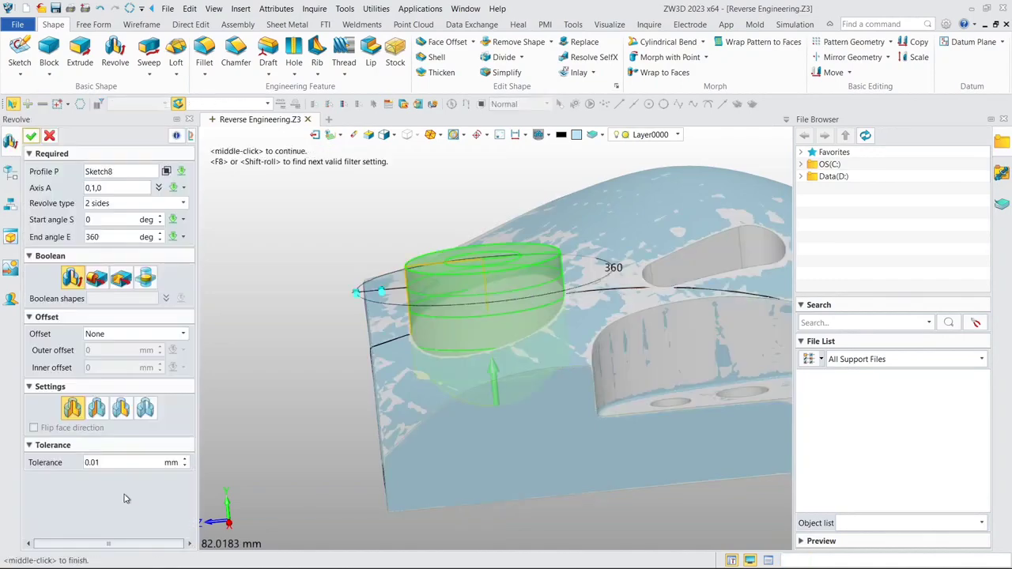
click(123, 279)
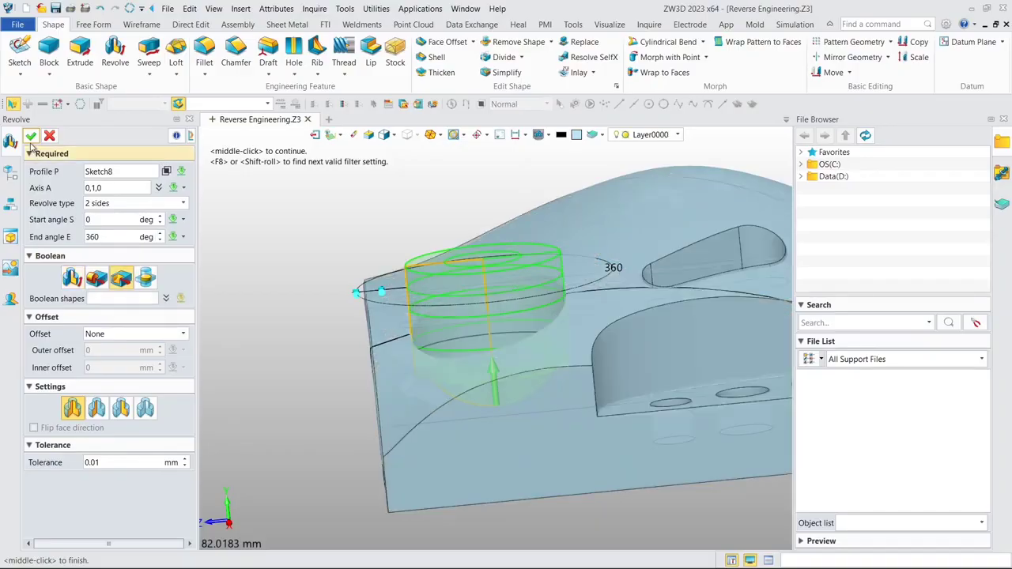
click(30, 137)
scroll(506, 300, down, 6)
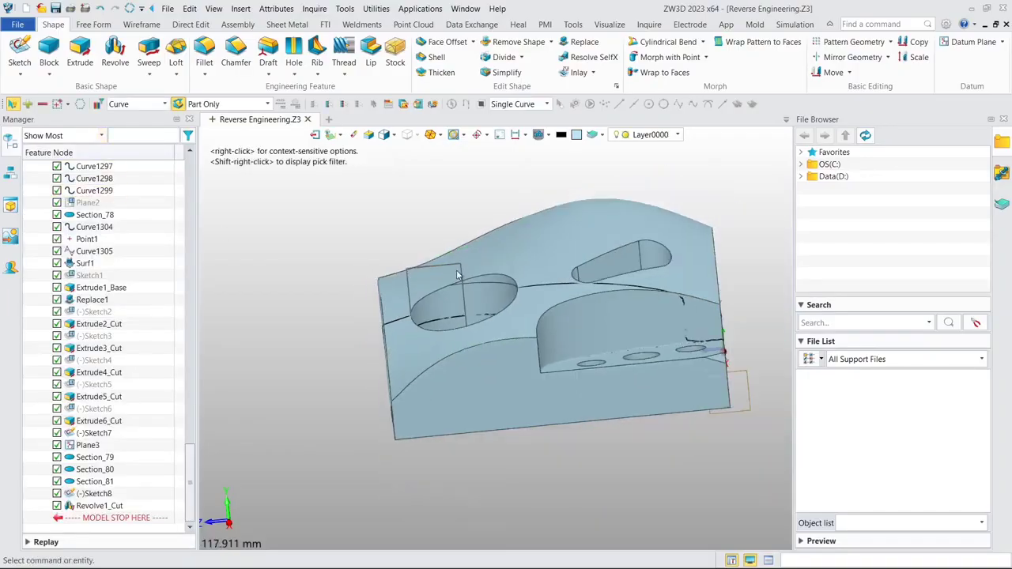
right_drag(507, 260, 481, 270)
right_drag(432, 247, 442, 289)
- Blank all wireframe entities of the part
drag(191, 459, 192, 173)
right_click(94, 207)
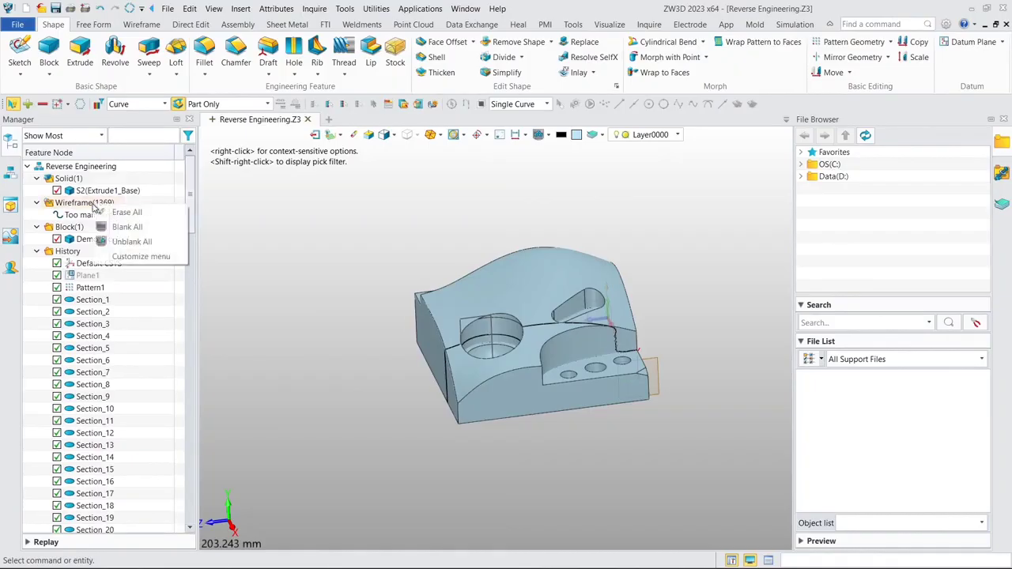
click(122, 227)
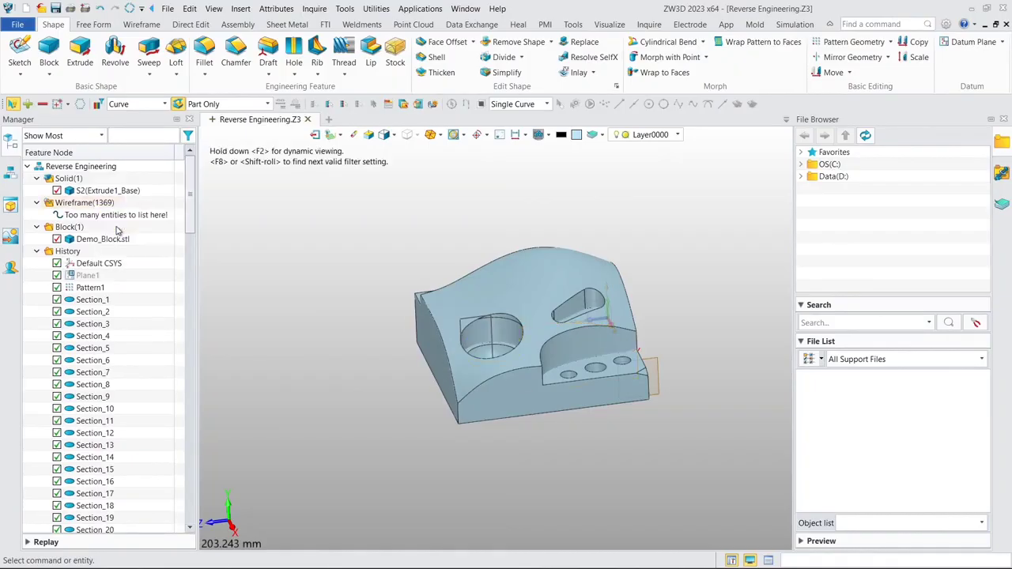
- Blank Sketch8 and Sketch7
drag(188, 228, 190, 508)
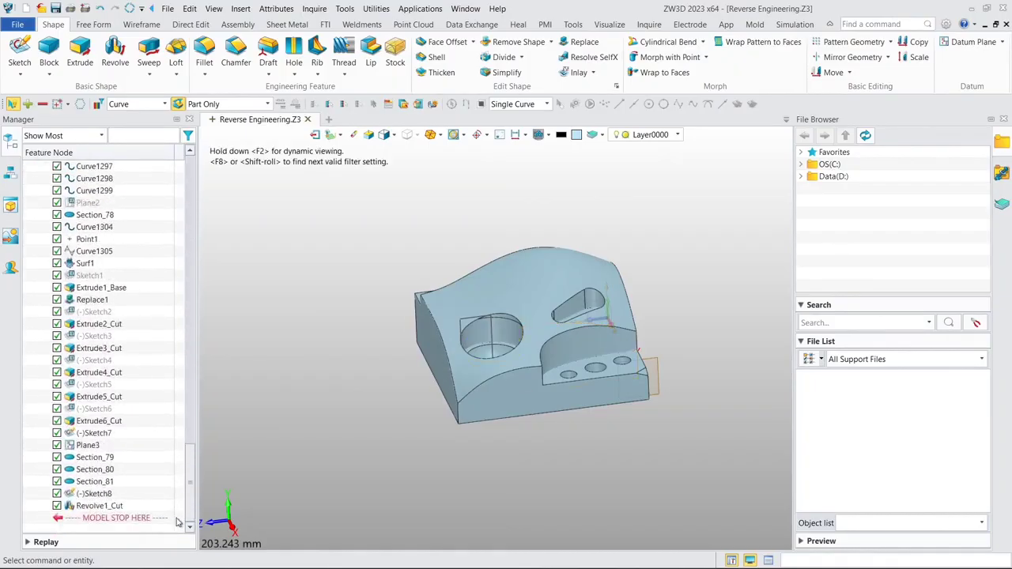
right_click(107, 494)
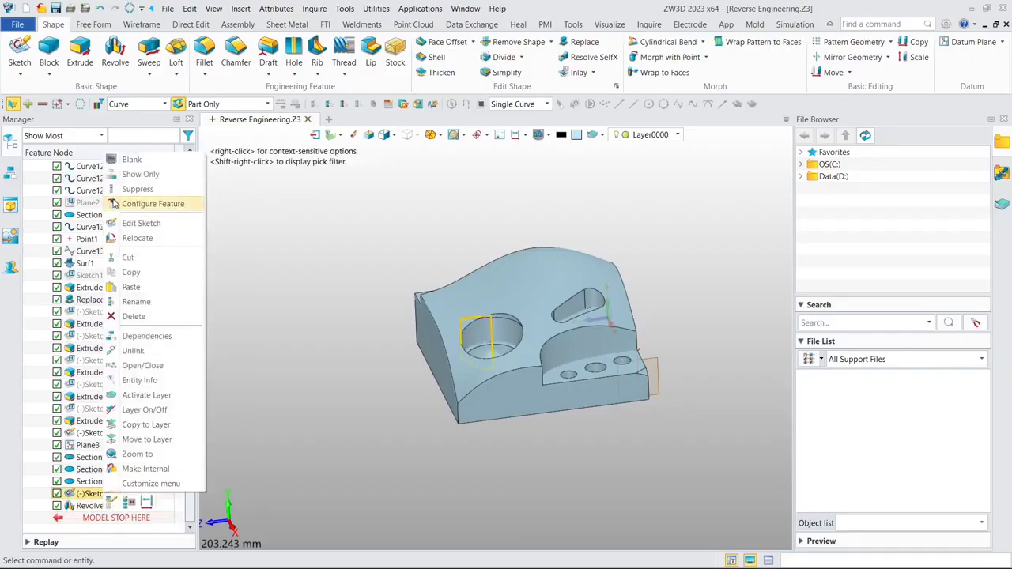
click(131, 160)
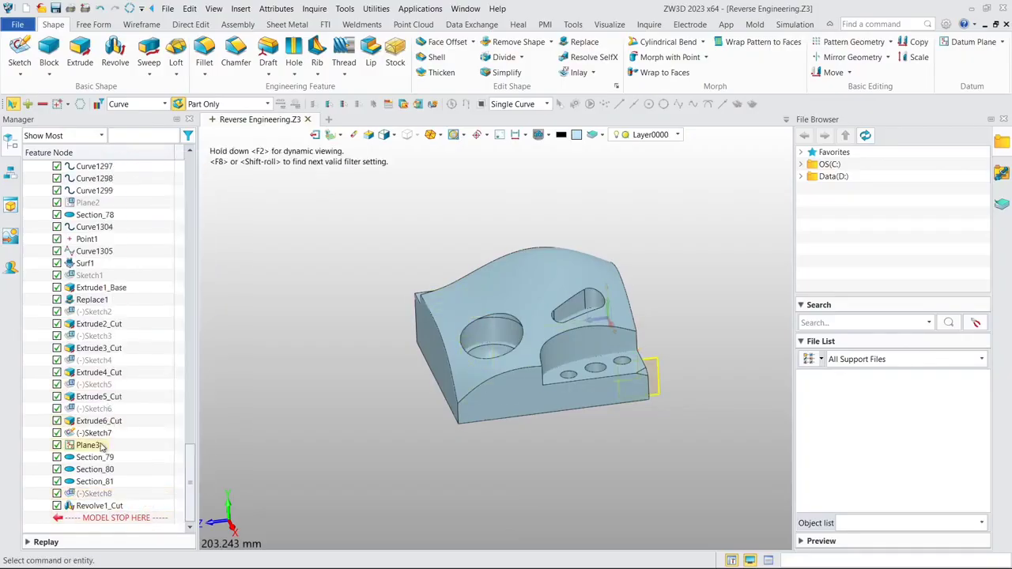
click(127, 103)
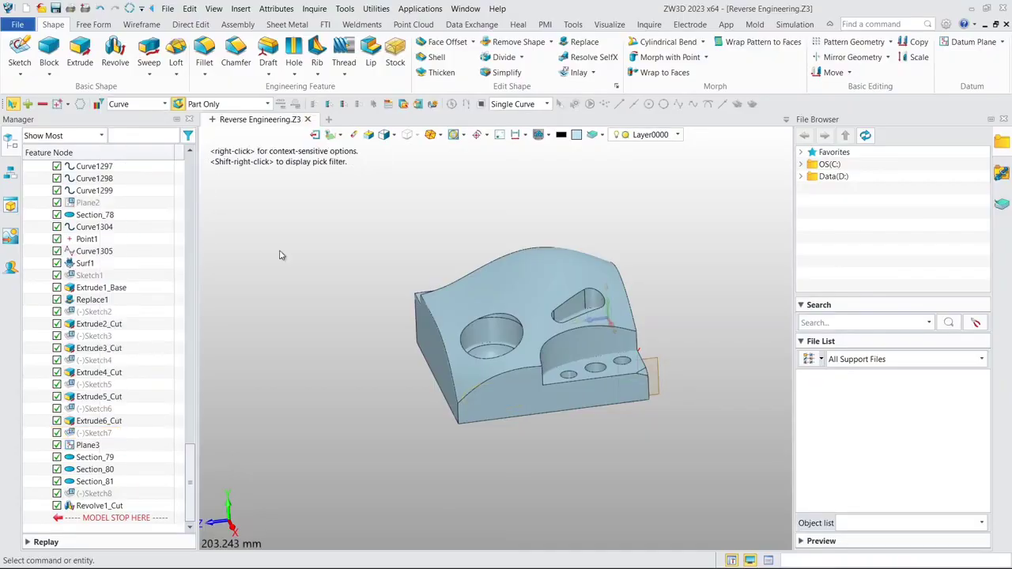
- Blank all solids so that only the Demo_Block STL block is displayed
middle_drag(412, 305, 339, 272)
mouse_move(476, 277)
right_down()
mouse_move(414, 265)
mouse_move(473, 264)
mouse_move(498, 278)
mouse_move(487, 283)
right_up()
drag(190, 482, 230, 197)
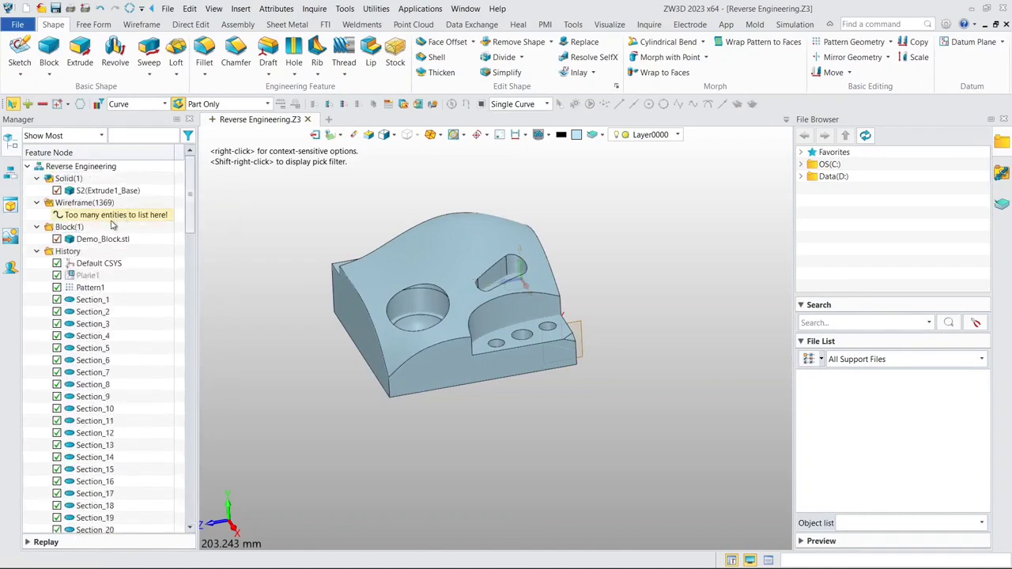
right_click(77, 181)
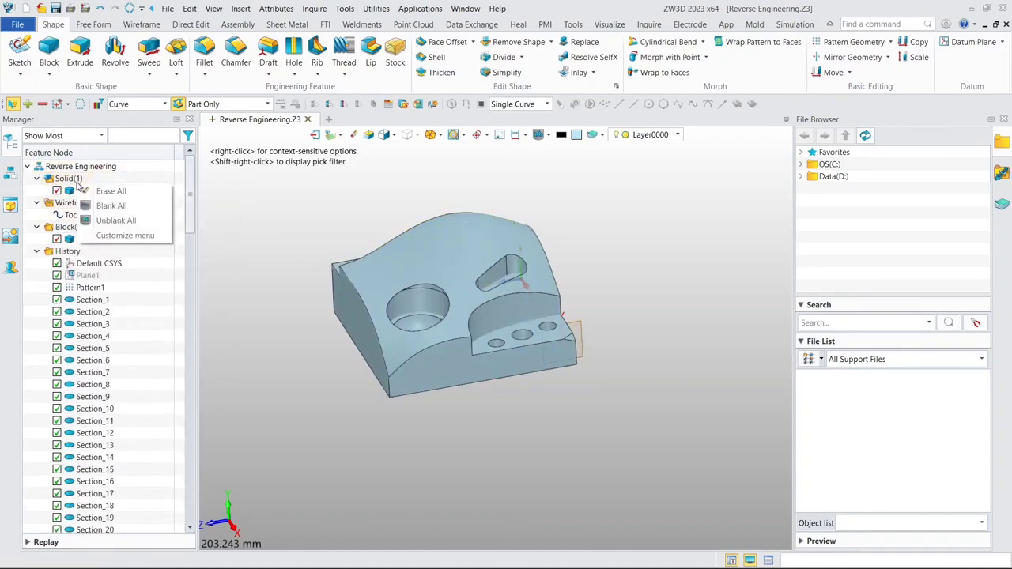
click(111, 206)
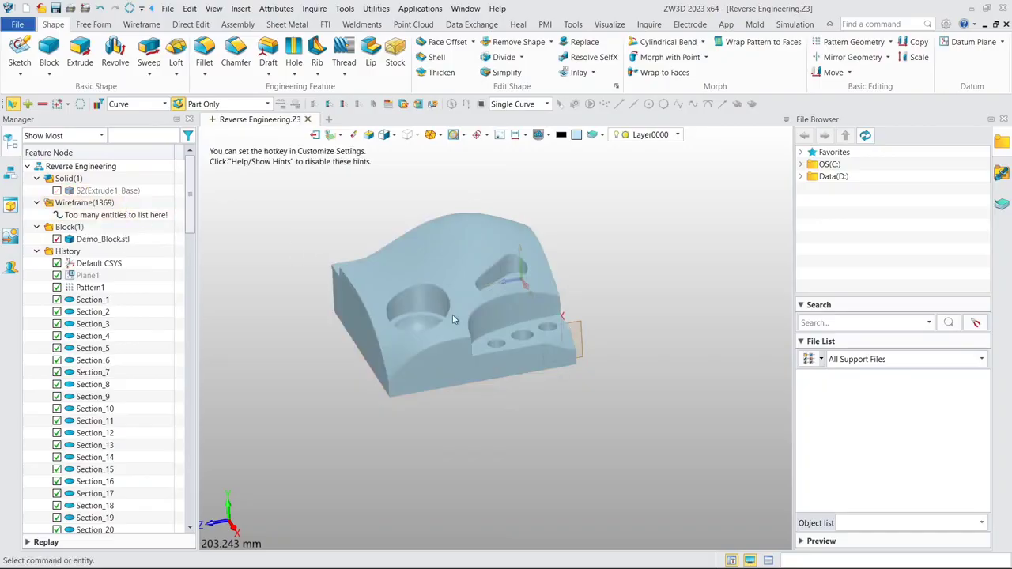
- Display the Demo_Block STL mesh in wireframe so its vertices can be picked
middle_drag(632, 364, 704, 275)
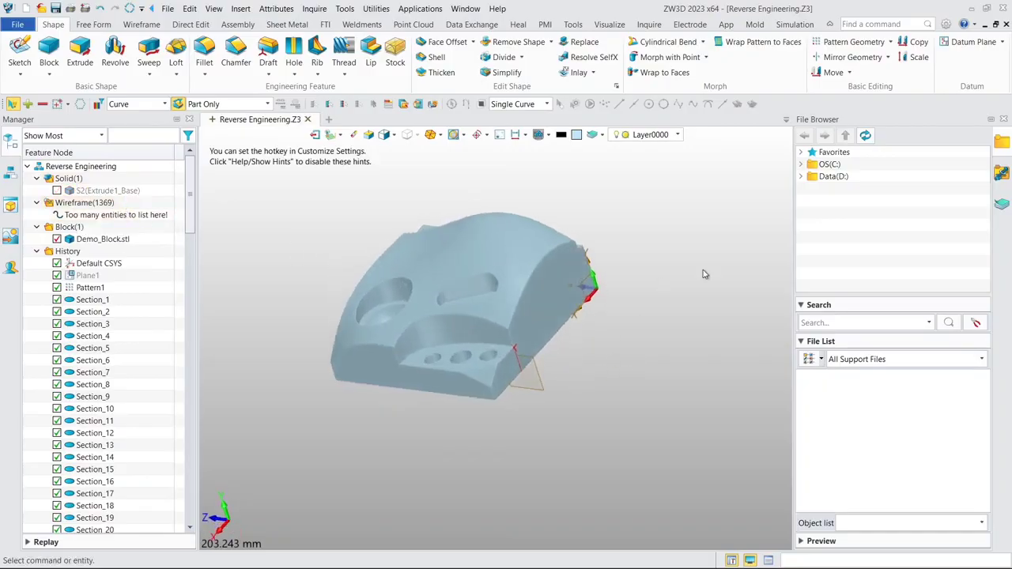
click(395, 136)
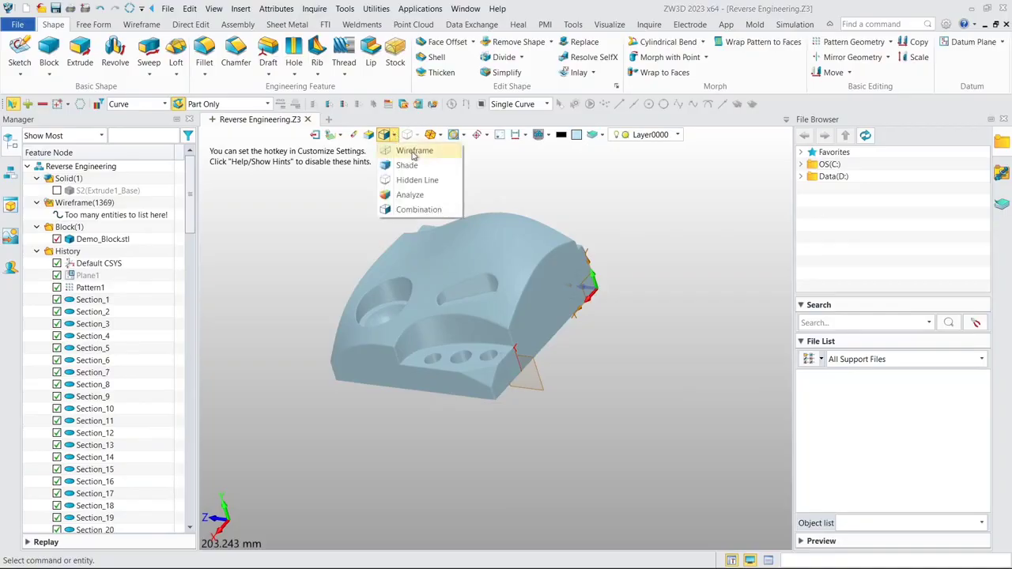
click(415, 151)
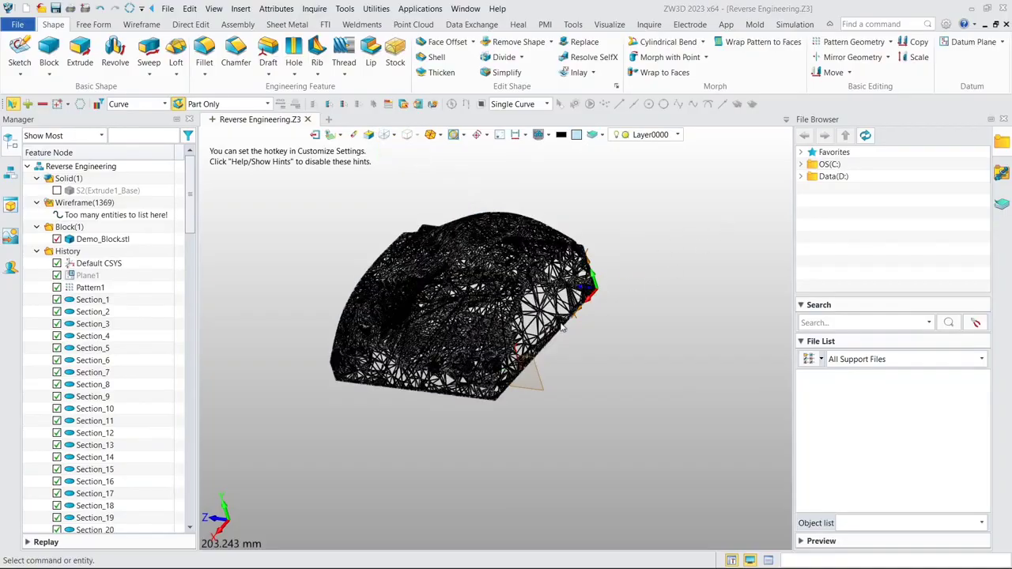
- Create a three-point datum plane from mesh vertices on the small triangular facet at the block's corner beside the three holes
scroll(473, 389, up, 10)
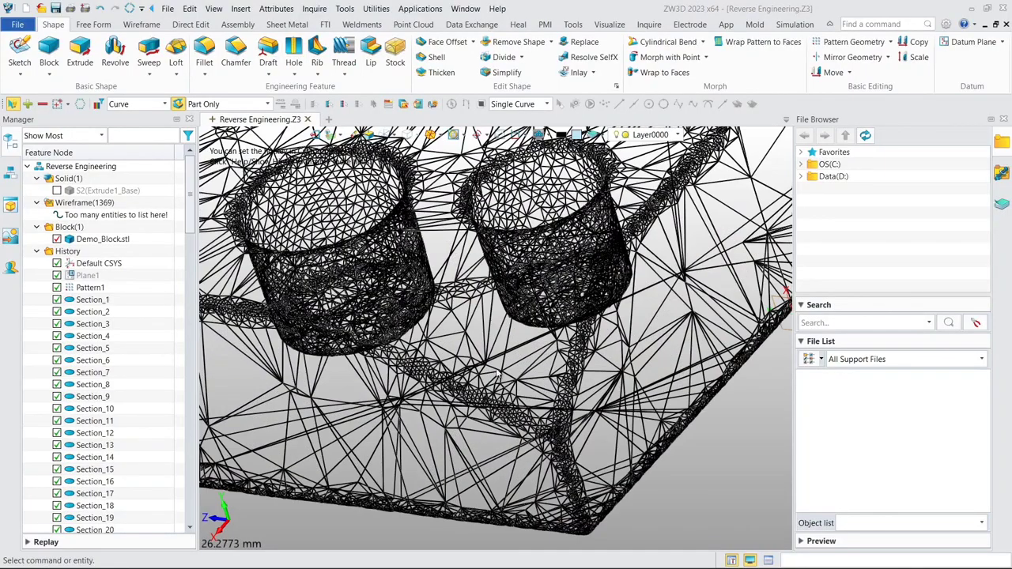
click(972, 42)
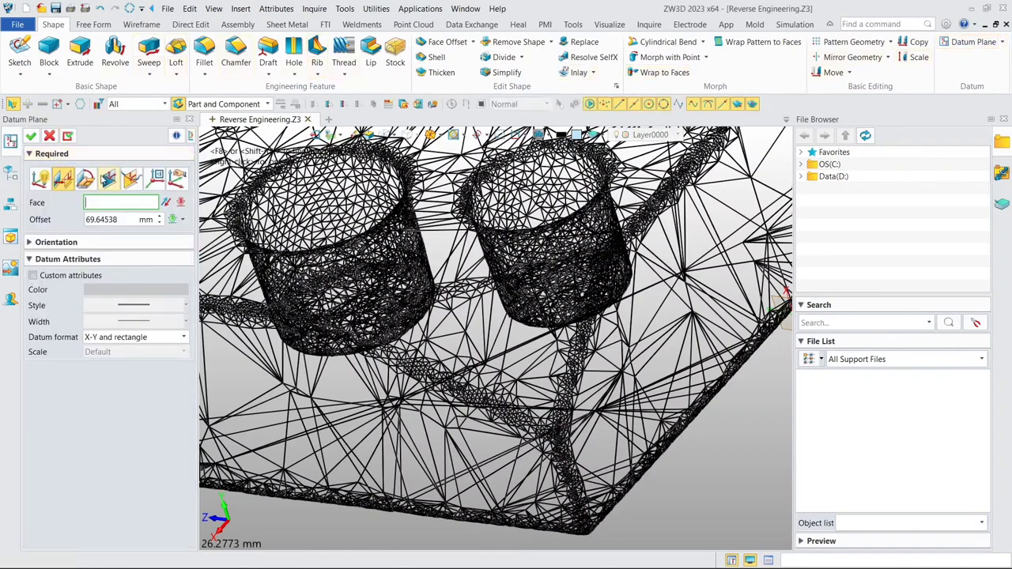
click(108, 179)
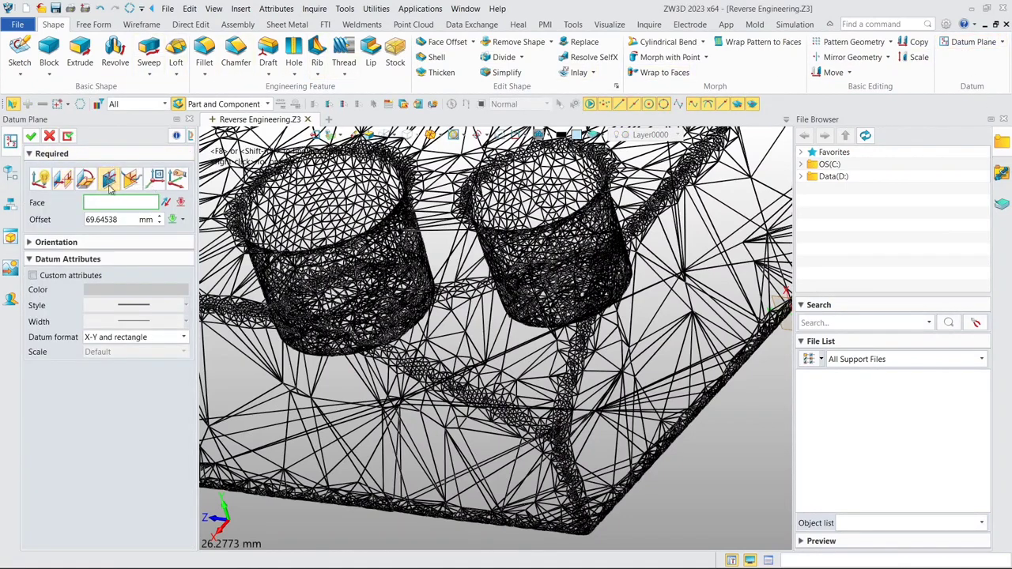
scroll(523, 369, up, 5)
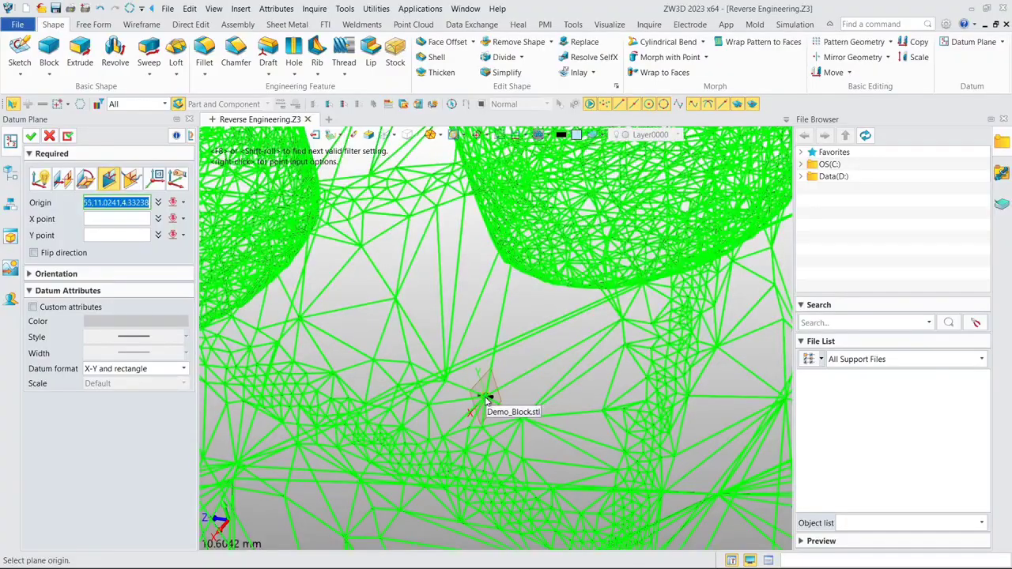
click(484, 396)
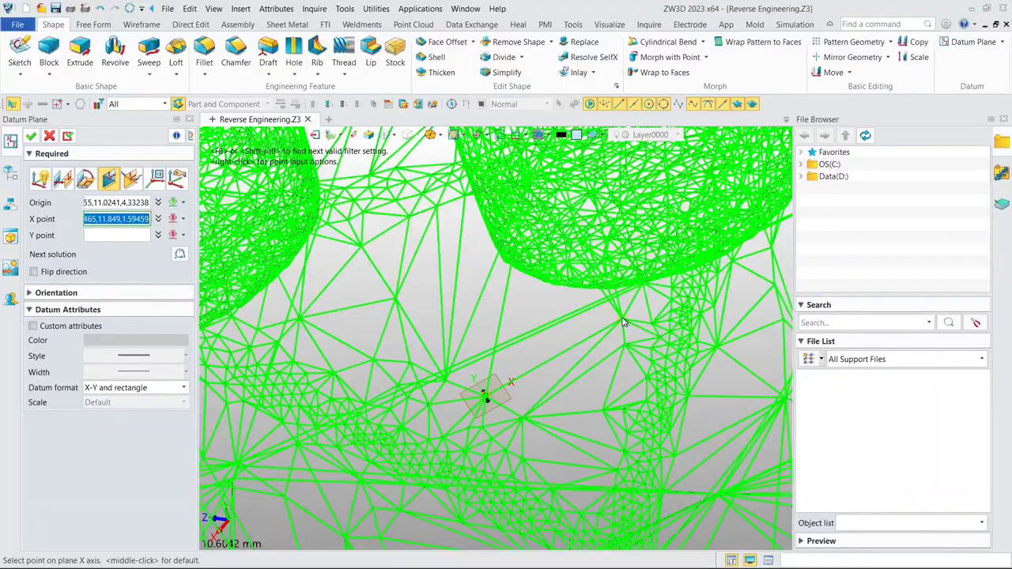
click(622, 320)
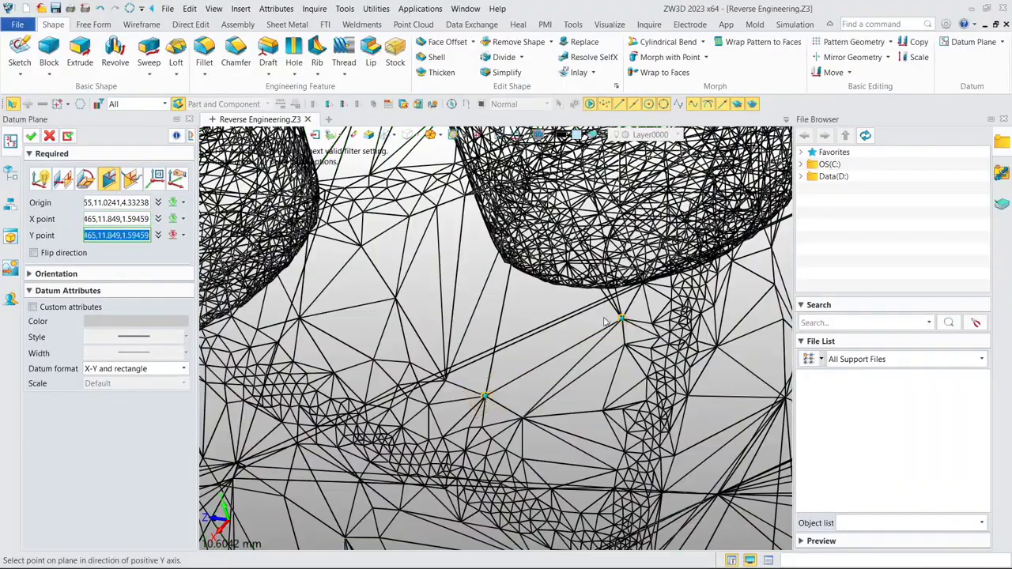
click(395, 300)
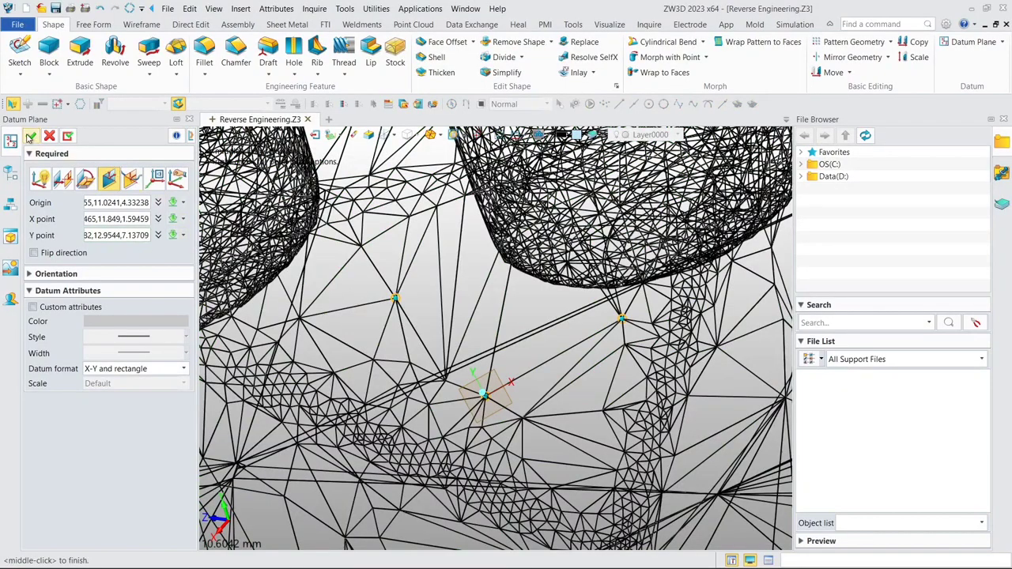
click(32, 138)
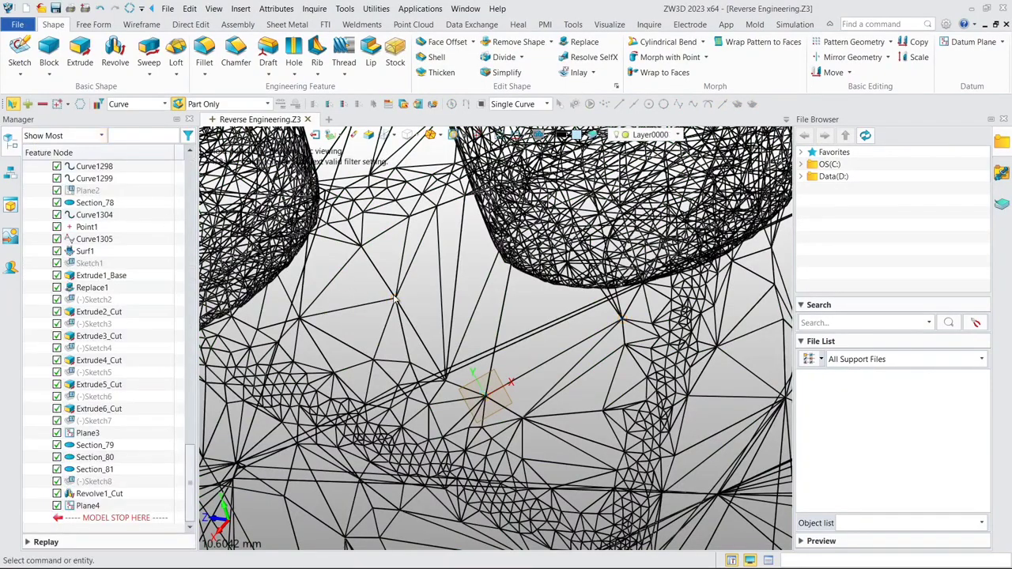
- Return the mesh to shaded display and check the new datum plane against the sloped corner facet
middle_drag(395, 299, 449, 335)
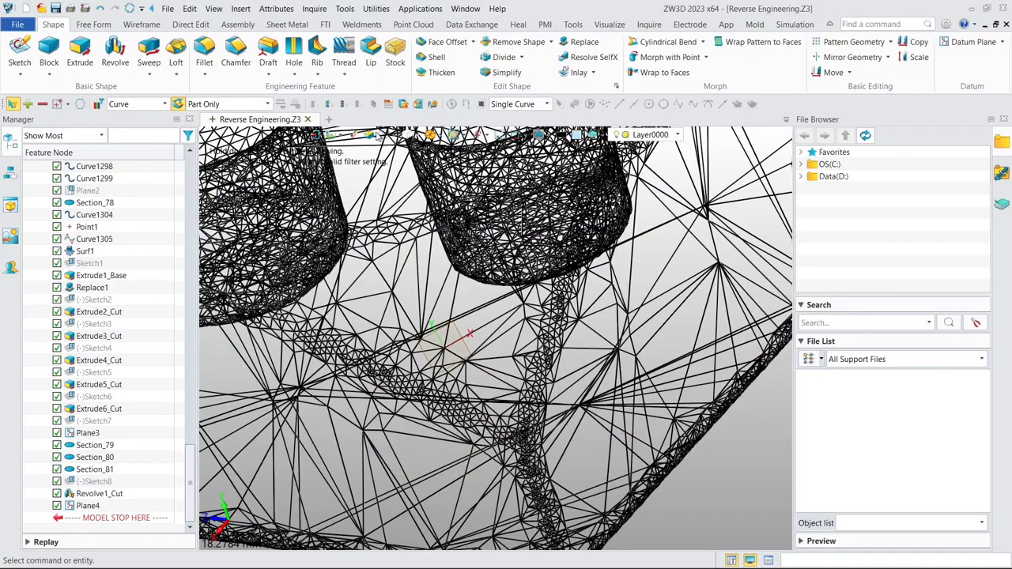
click(405, 135)
click(414, 165)
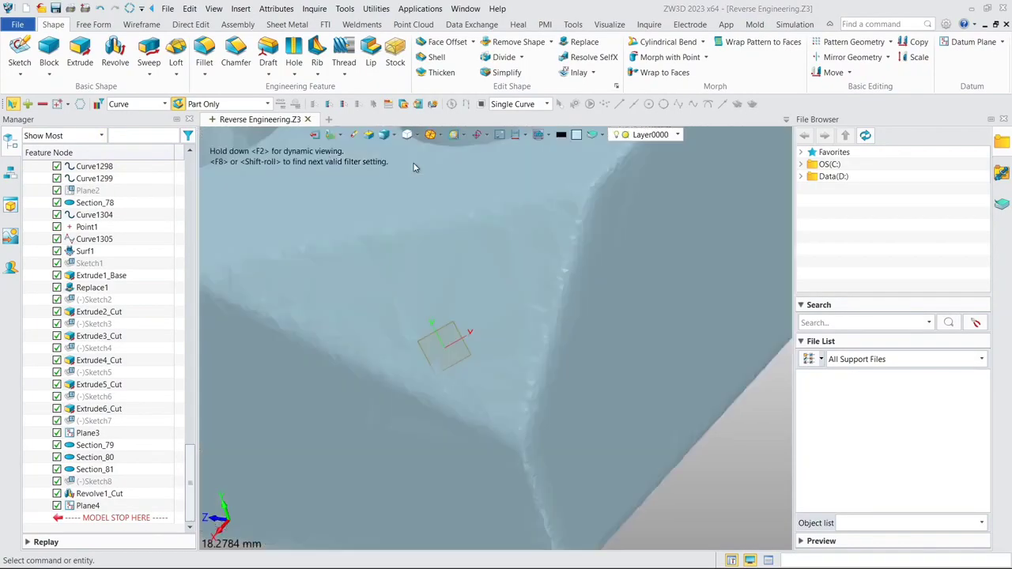
scroll(409, 324, down, 4)
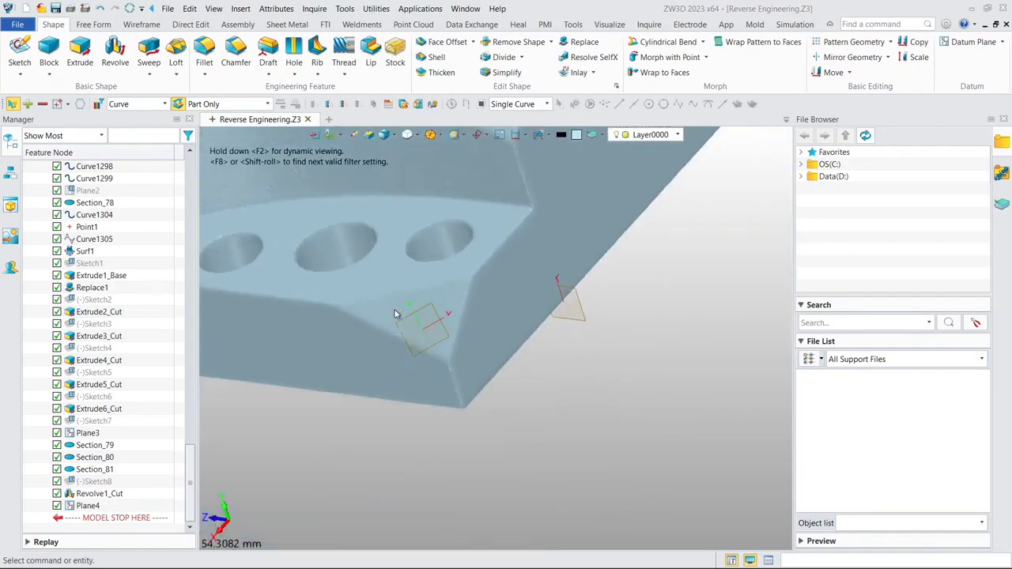
scroll(395, 312, up, 1)
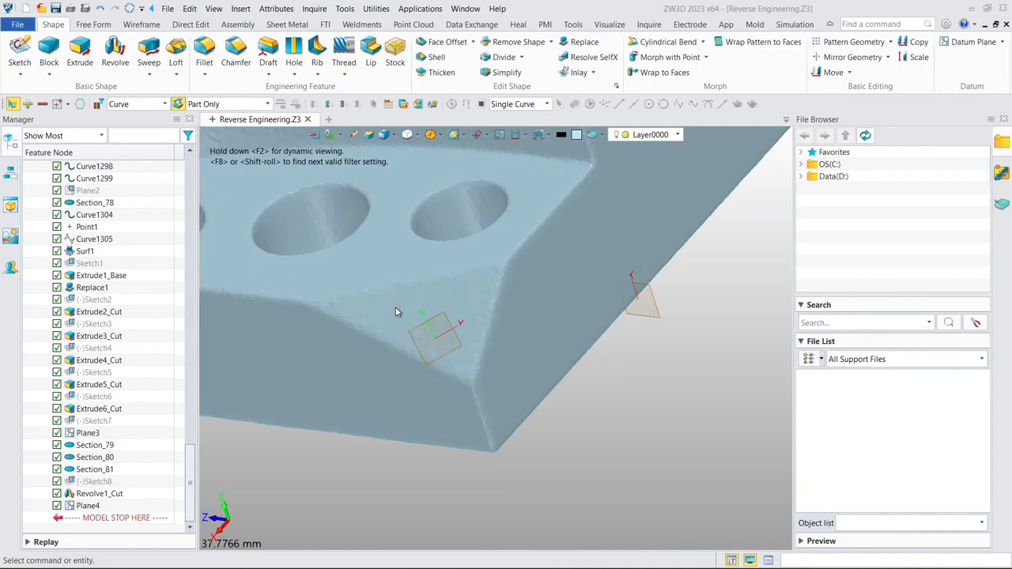
mouse_move(409, 352)
middle_down()
mouse_move(451, 304)
mouse_move(427, 331)
mouse_move(418, 298)
mouse_move(335, 295)
middle_up()
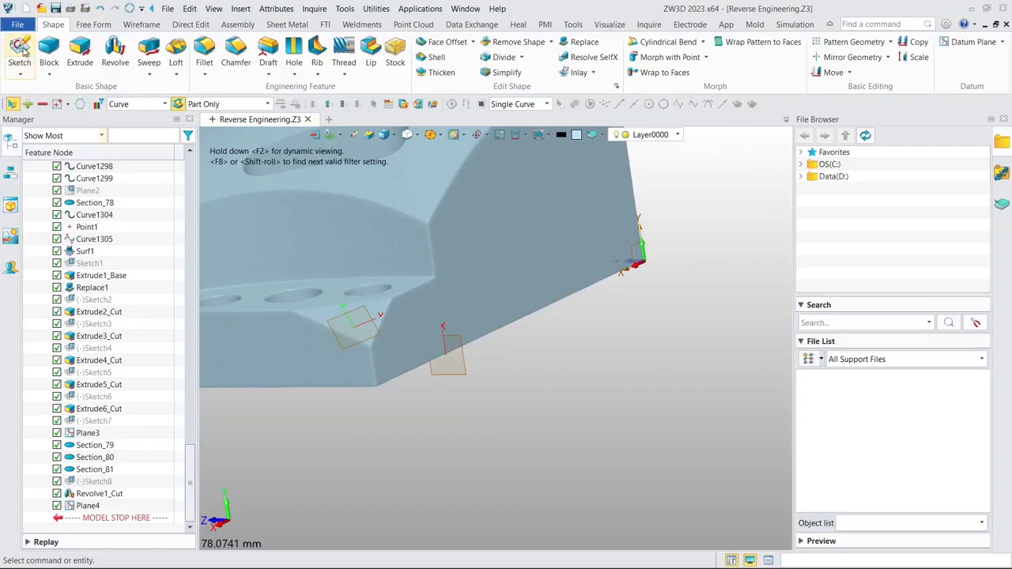
click(20, 52)
click(349, 328)
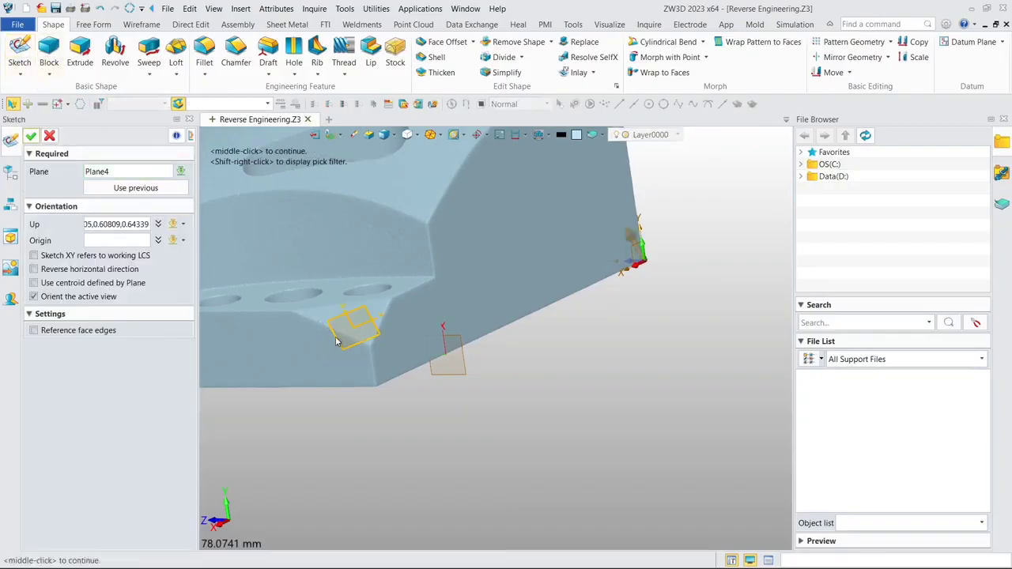
click(31, 137)
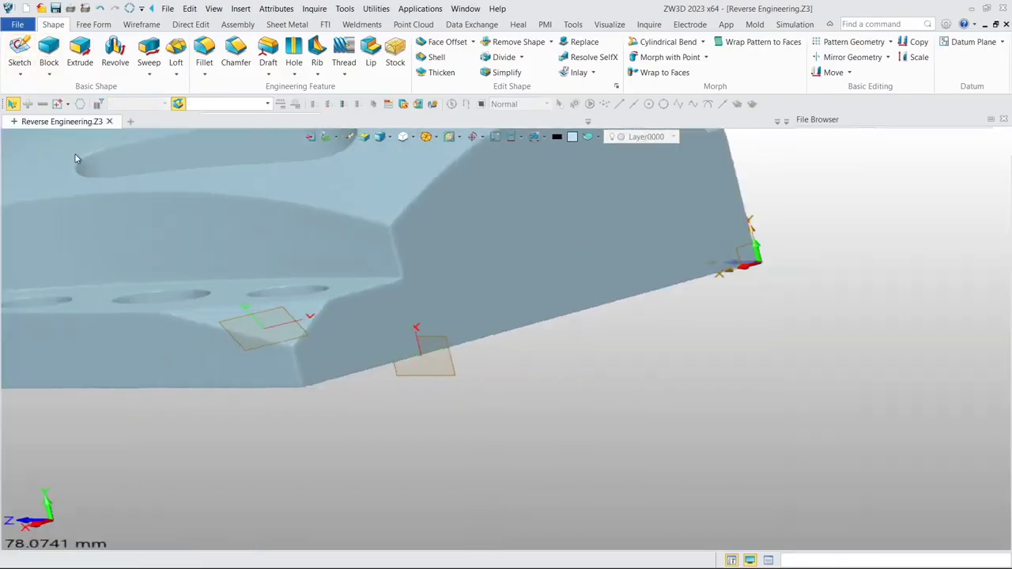
middle_drag(176, 299, 346, 196)
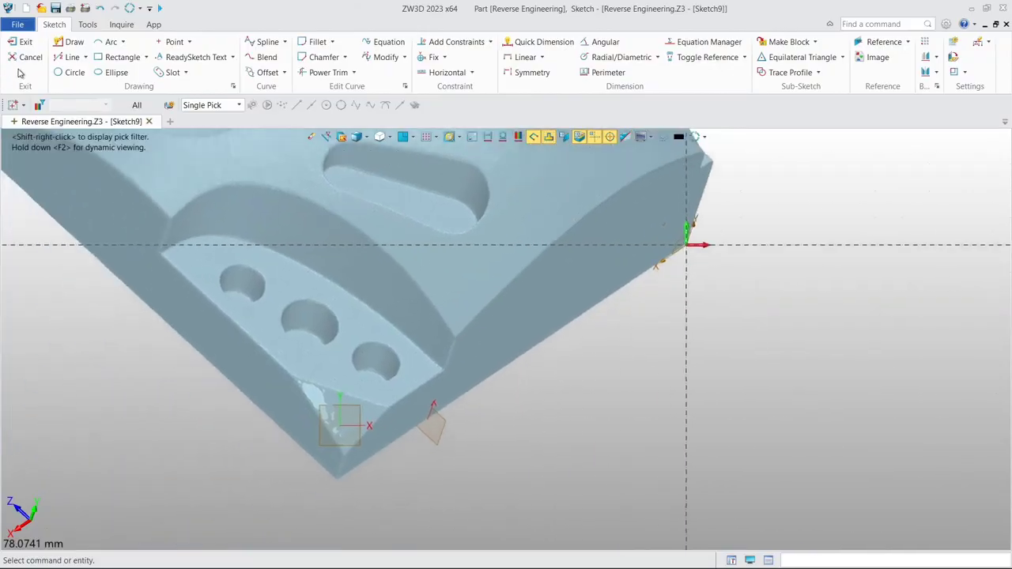
click(24, 42)
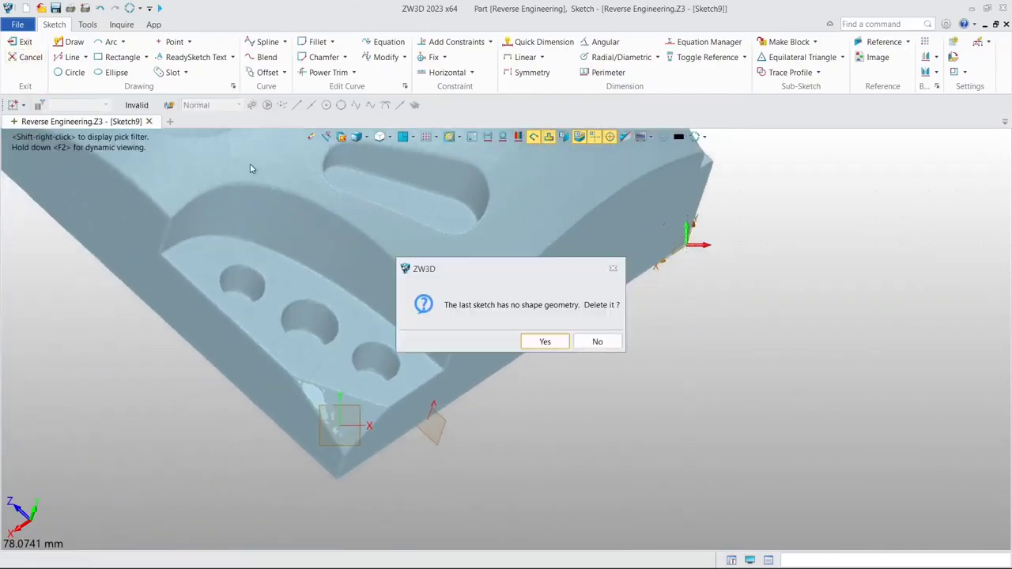
click(544, 341)
- Start a sketch on the corner facet's datum plane, Plane4, using the centroid defined by the plane
click(19, 55)
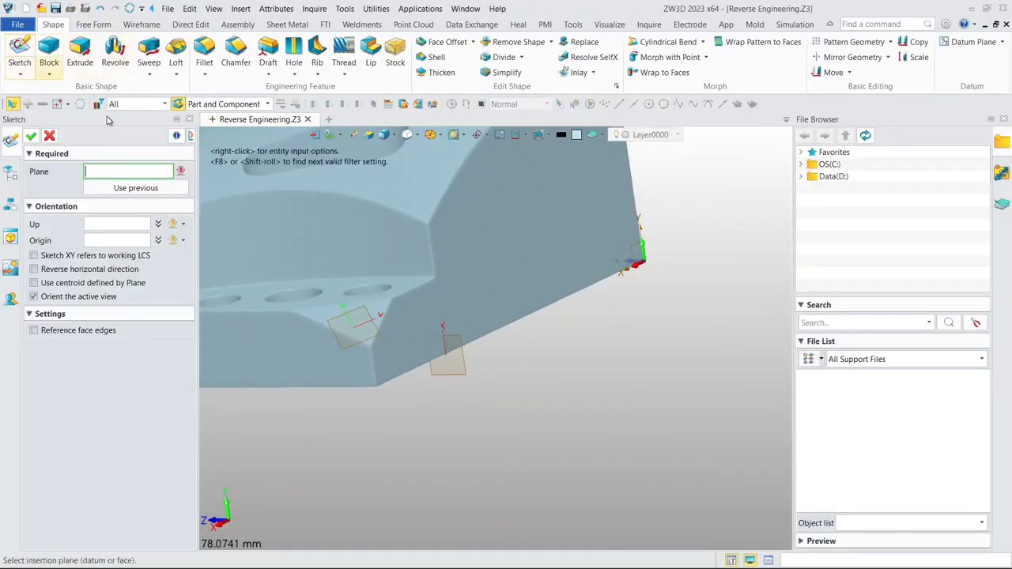
click(353, 340)
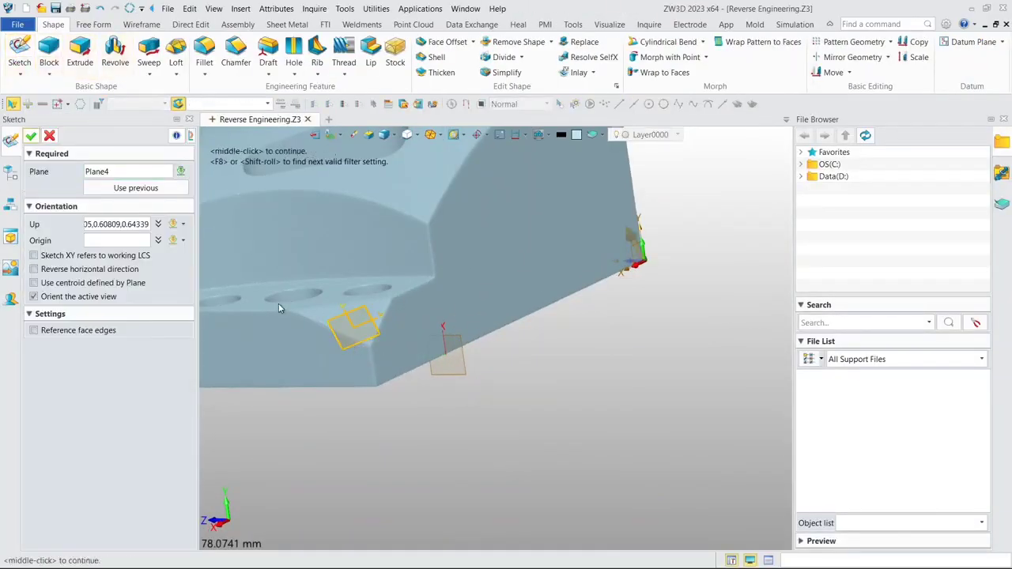
click(83, 283)
click(31, 136)
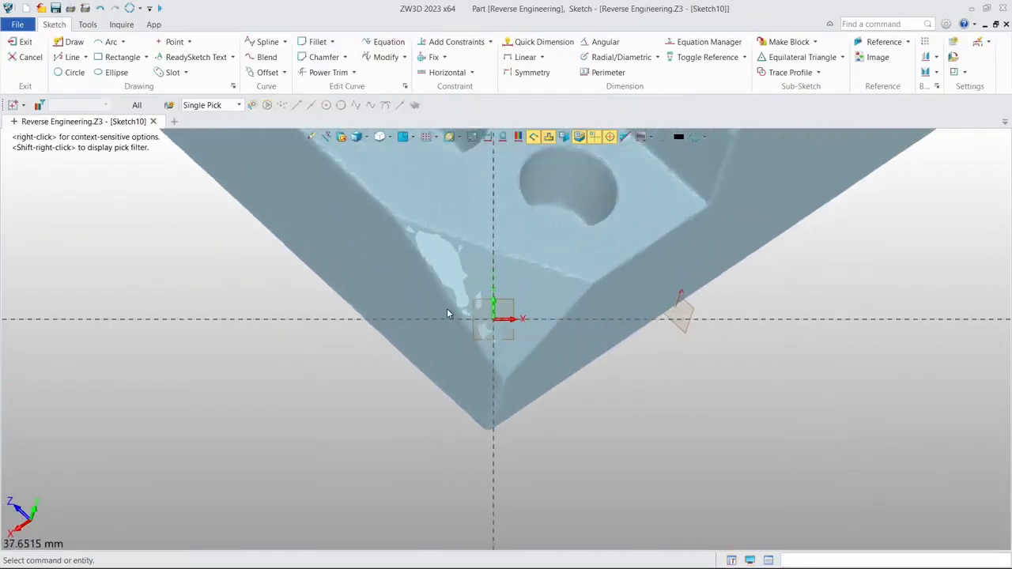
- Sketch a center rectangle about 32.45 by 25.42 mm at the sketch origin, covering the sloped corner facet, and finish the sketch
click(114, 57)
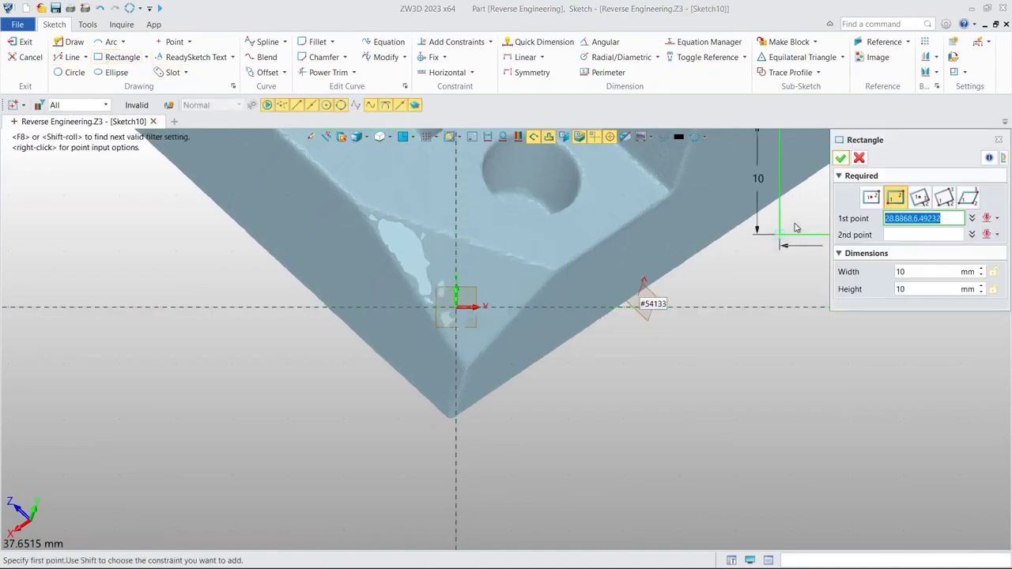
click(870, 198)
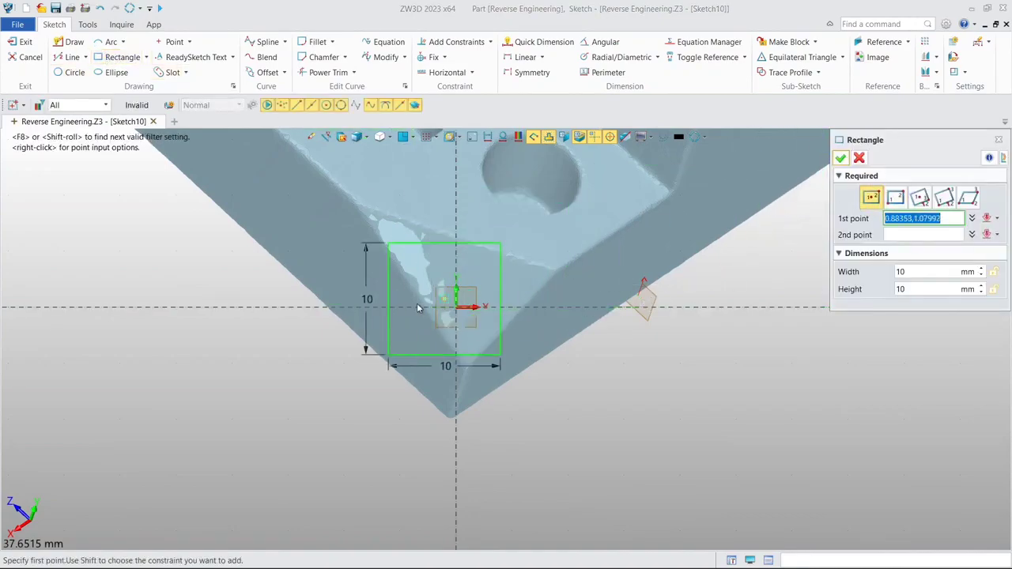
click(463, 315)
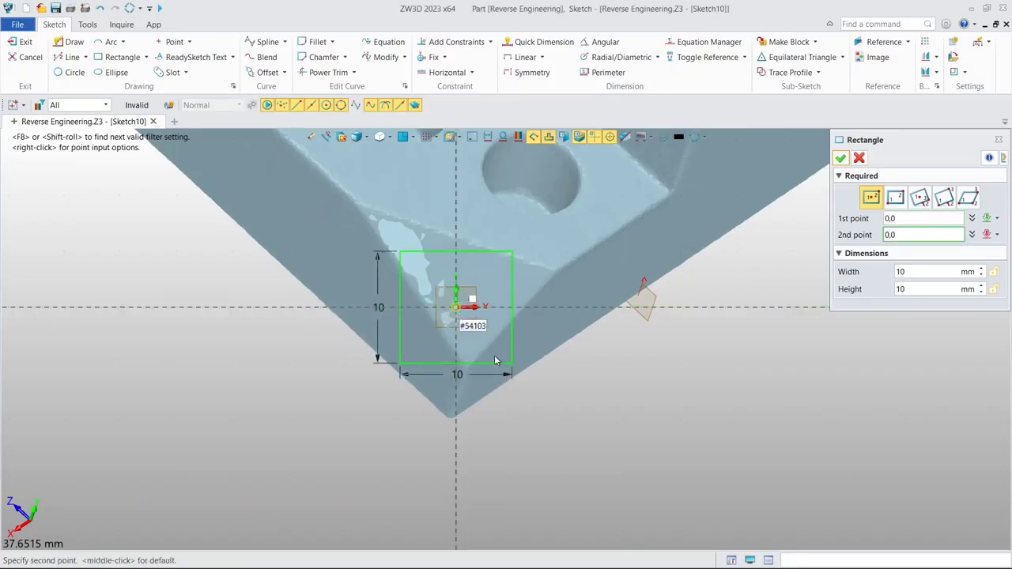
click(640, 454)
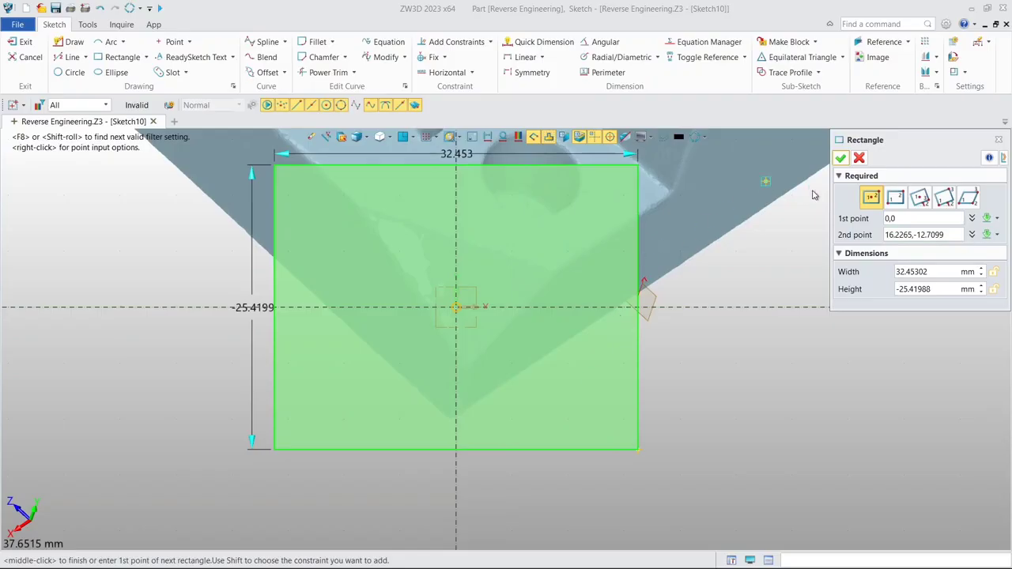
click(840, 158)
scroll(623, 239, down, 3)
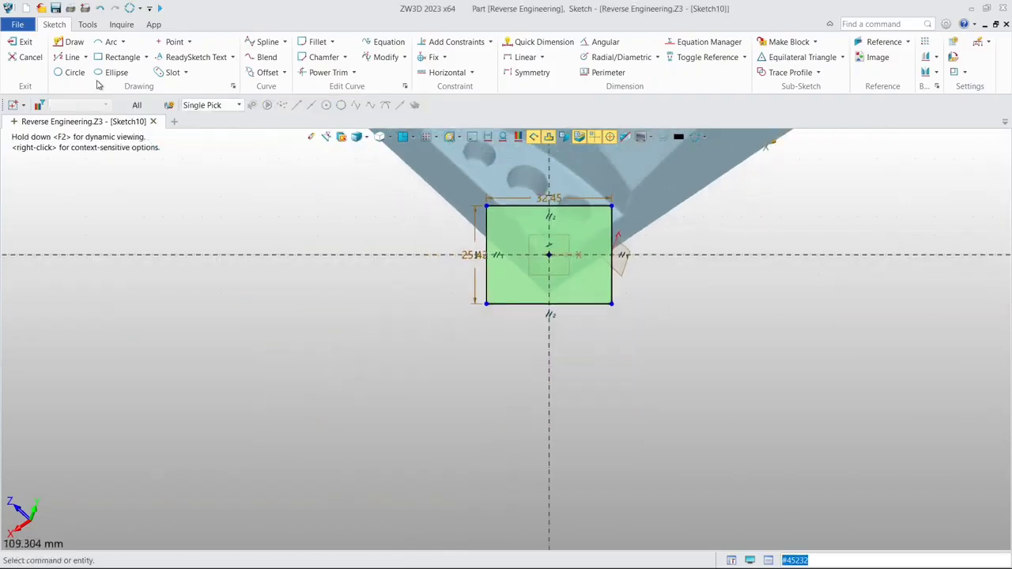
click(21, 42)
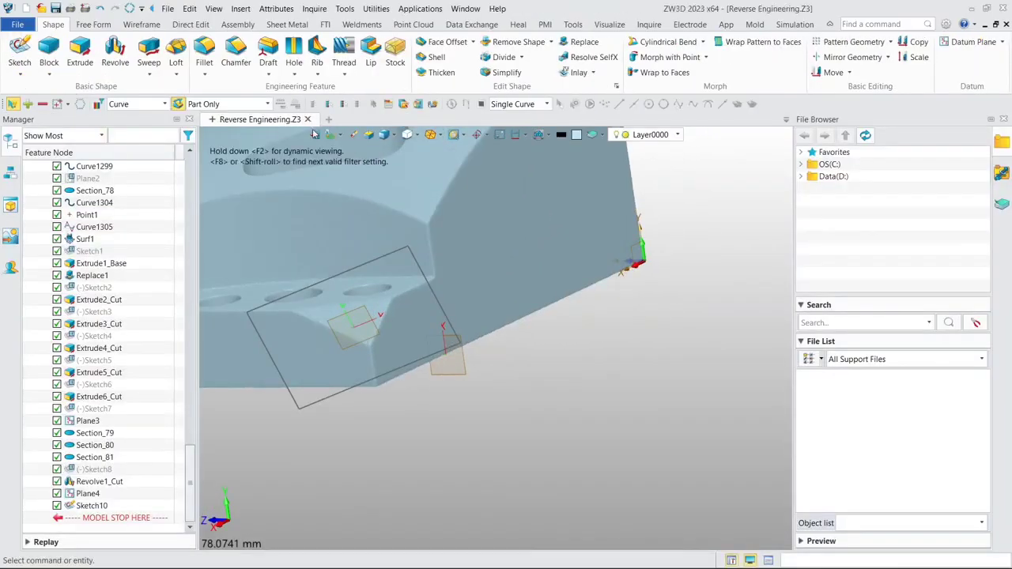
- Extrude the corner rectangle, Sketch10, as a separate base solid from 0 to 64 mm along the plane's normal
scroll(329, 174, down, 2)
middle_drag(328, 181, 419, 188)
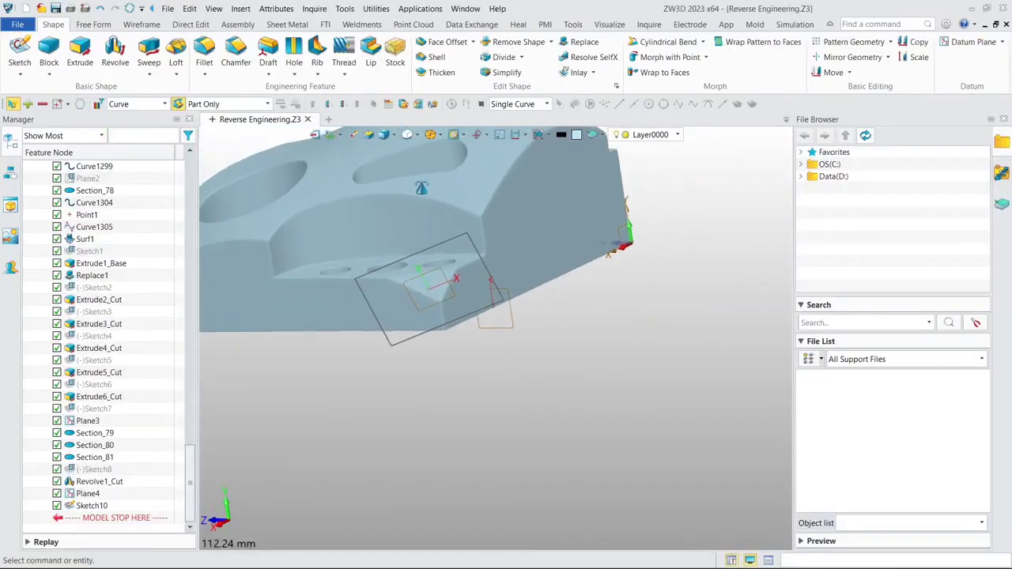
click(79, 62)
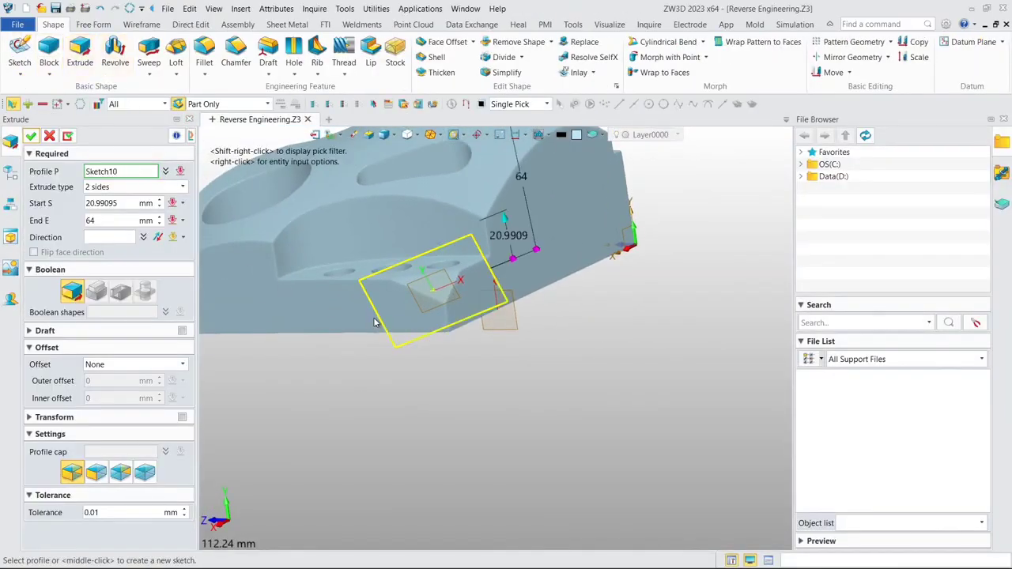
middle_drag(375, 322, 444, 256)
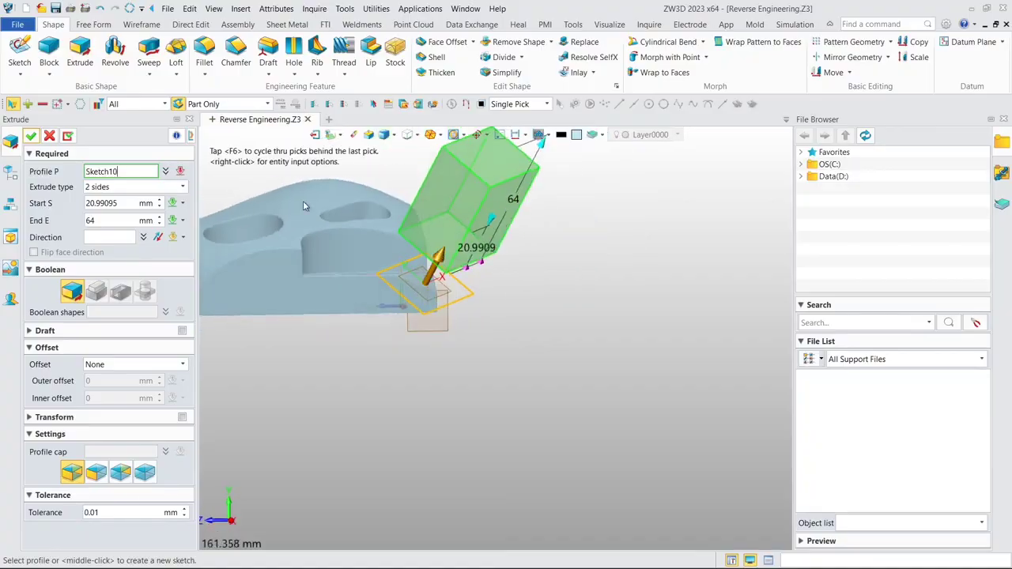
click(130, 203)
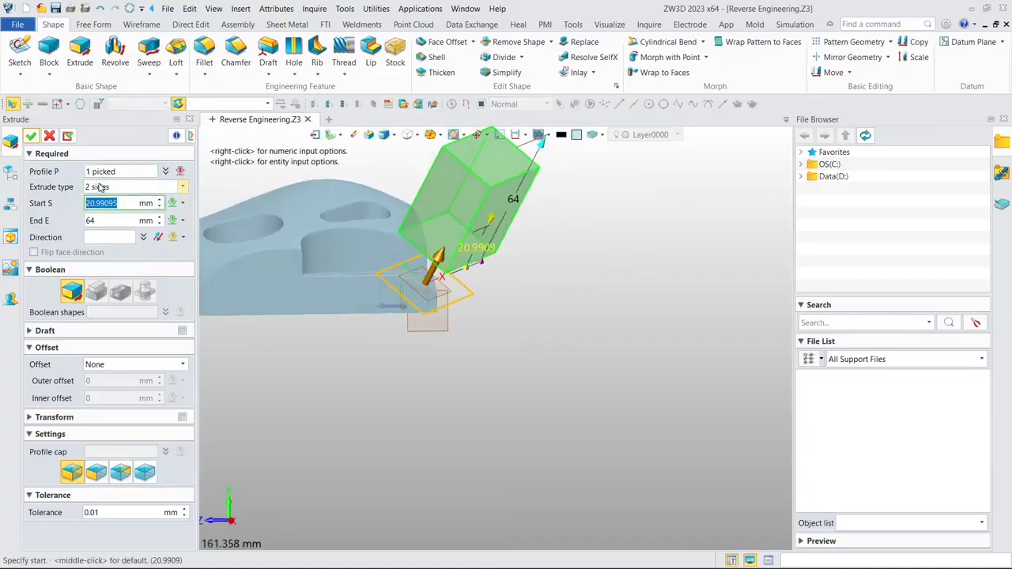
text(0)
key(Return)
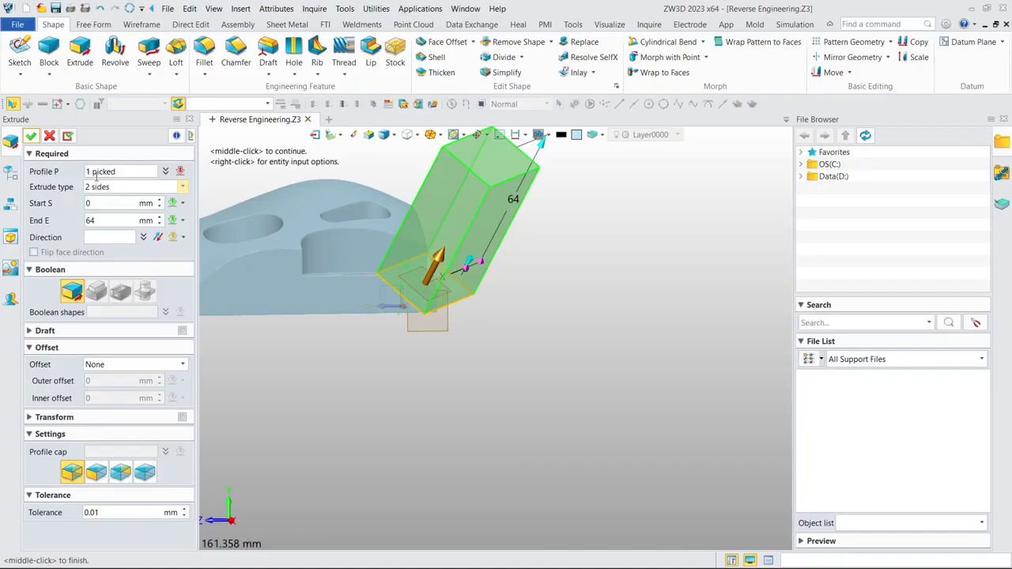
click(31, 138)
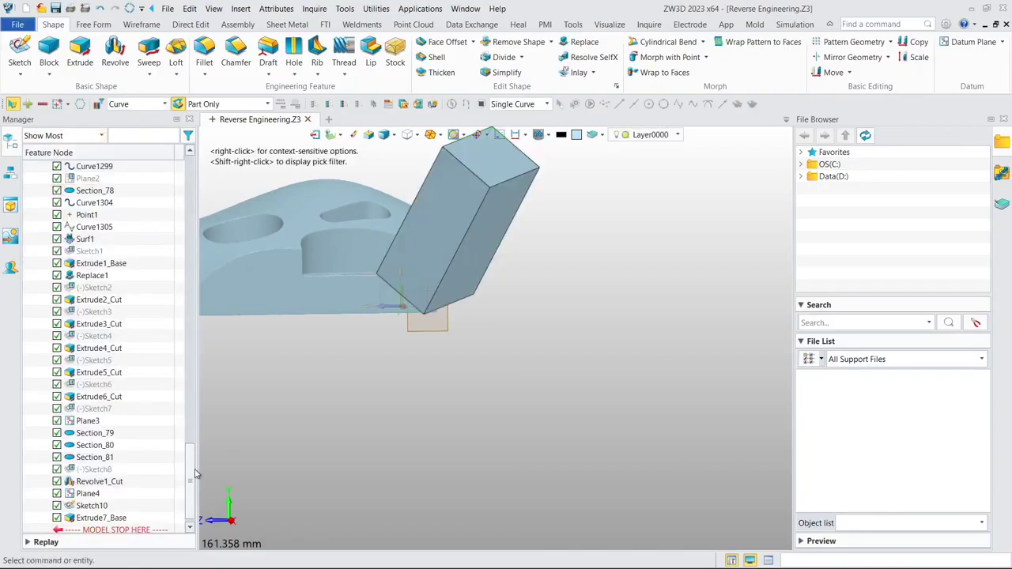
- Change the 64 mm corner extrusion, Extrude7, from a separate base body to a Boolean removal that cuts the sloped corner facet
drag(196, 474, 192, 186)
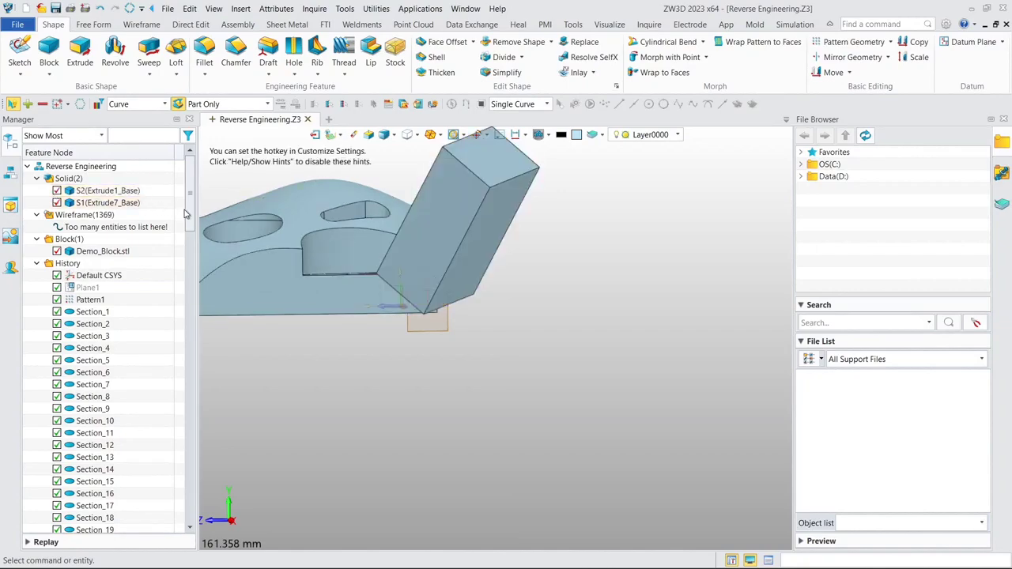
scroll(182, 279, down, 8)
scroll(182, 279, down, 15)
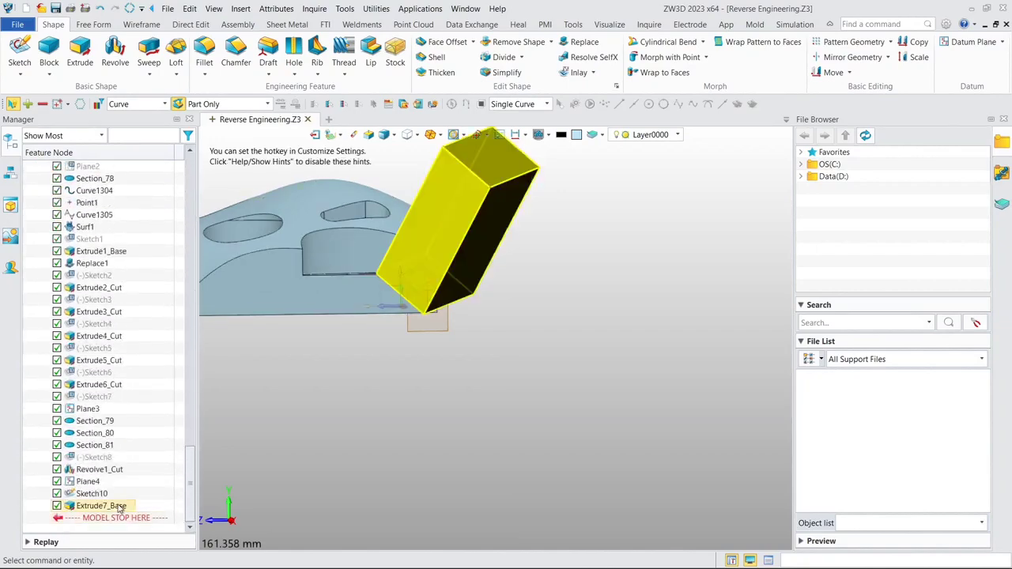
click(119, 507)
double_click(119, 506)
click(121, 292)
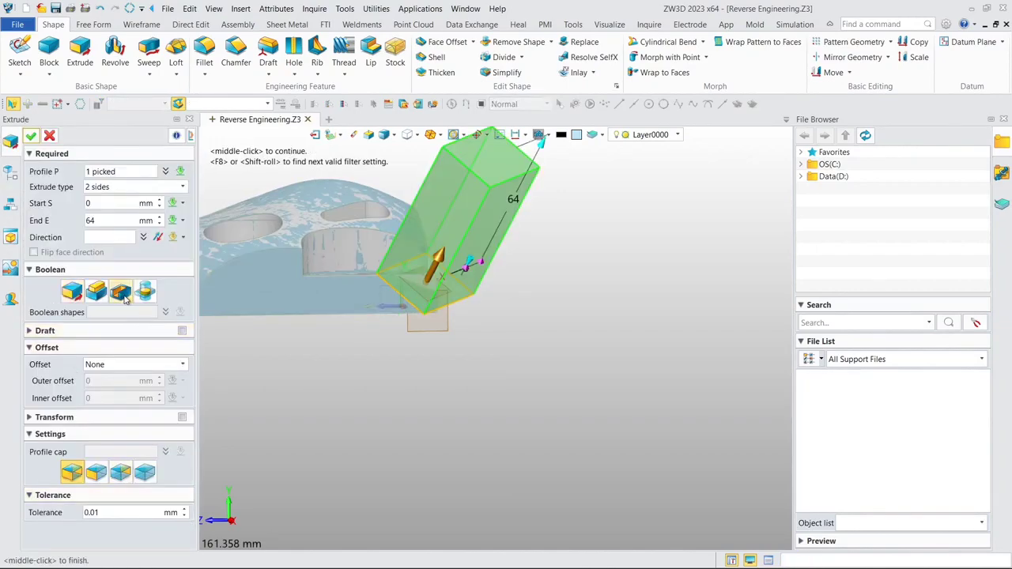
click(32, 137)
middle_drag(435, 325, 587, 306)
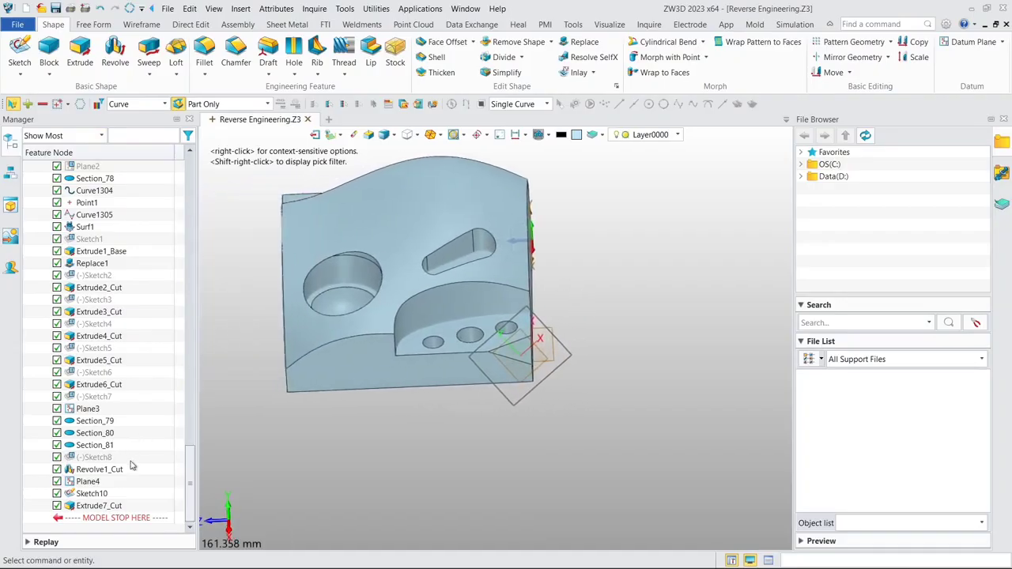
- Hide Sketch10 and the datum plane Plane4 used for the corner cut
click(109, 494)
right_click(107, 494)
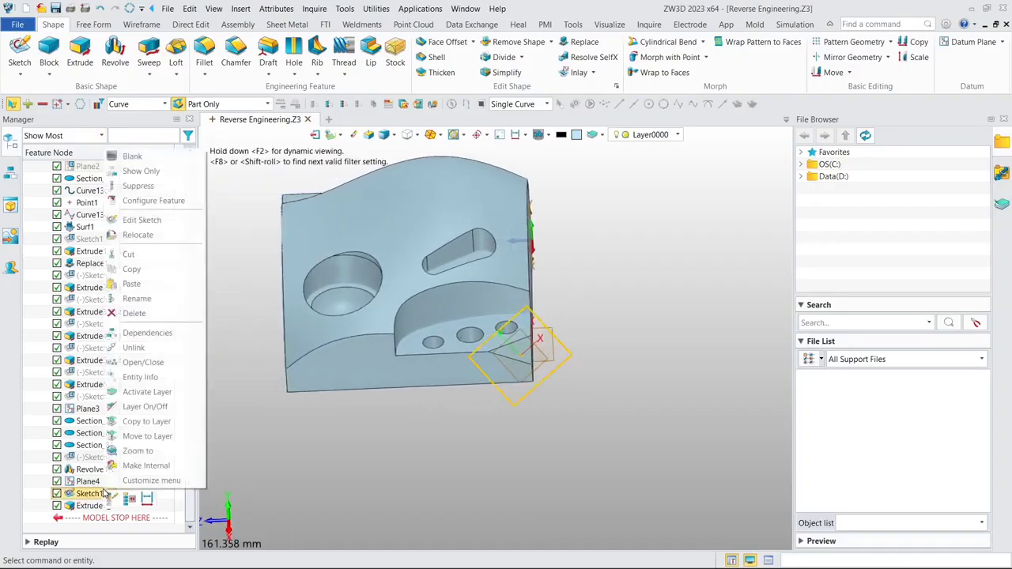
click(133, 157)
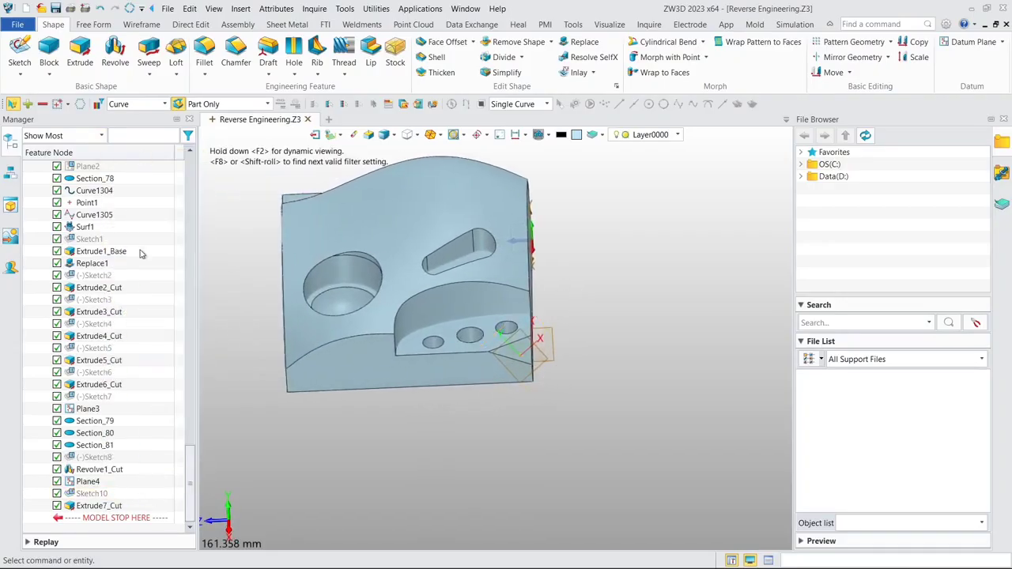
right_click(92, 484)
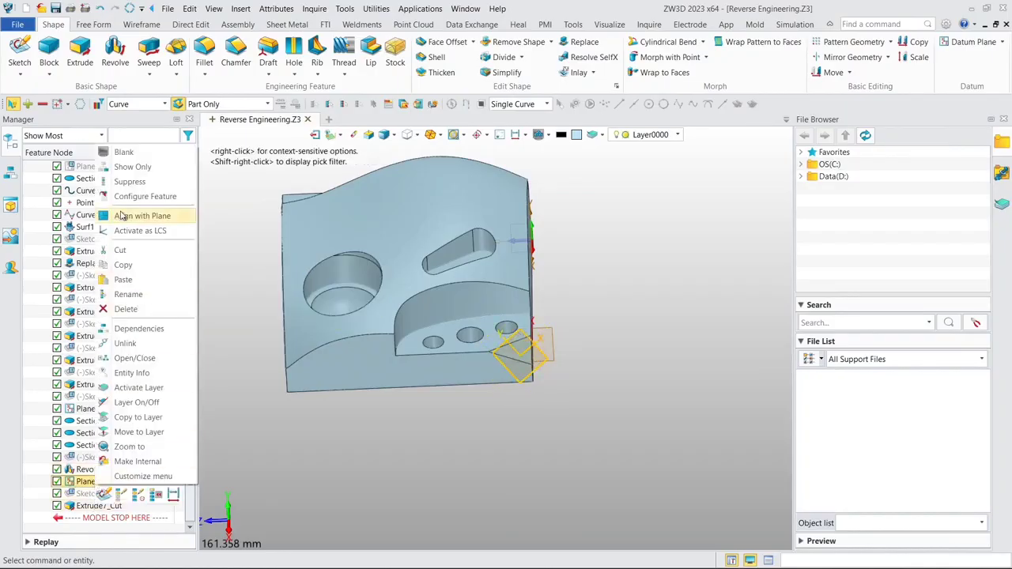
click(124, 152)
scroll(536, 351, down, 3)
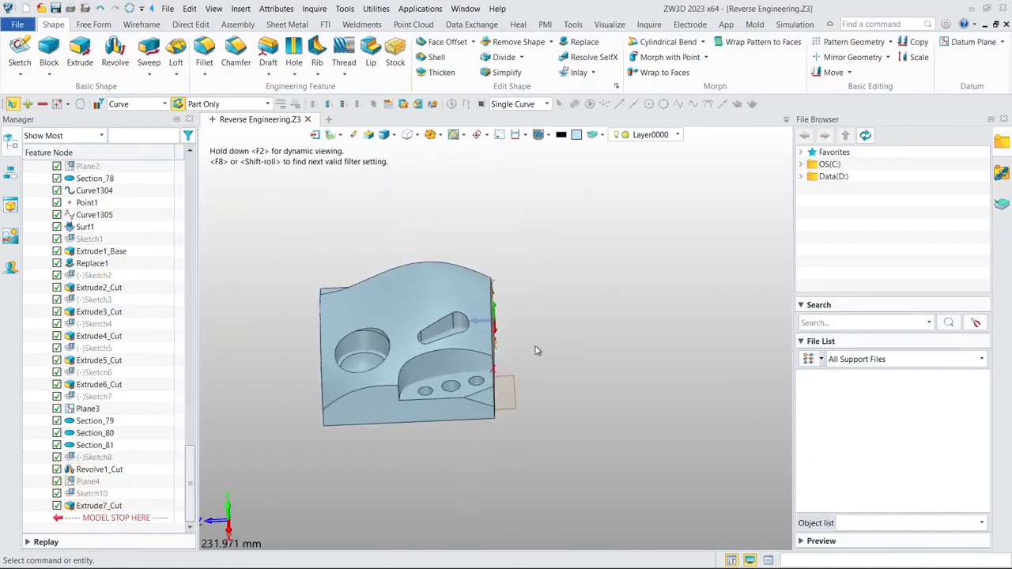
middle_drag(536, 350, 616, 353)
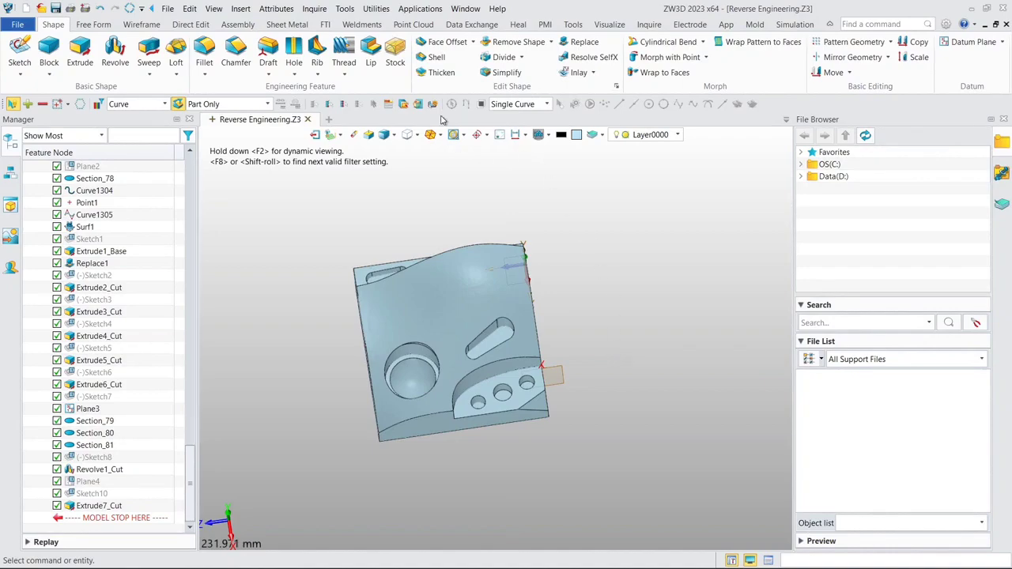
- Run a Surface Fit analysis of the Demo_Block mesh against the solid's curved top face, with the maximum range set to 0.1 mm
click(413, 24)
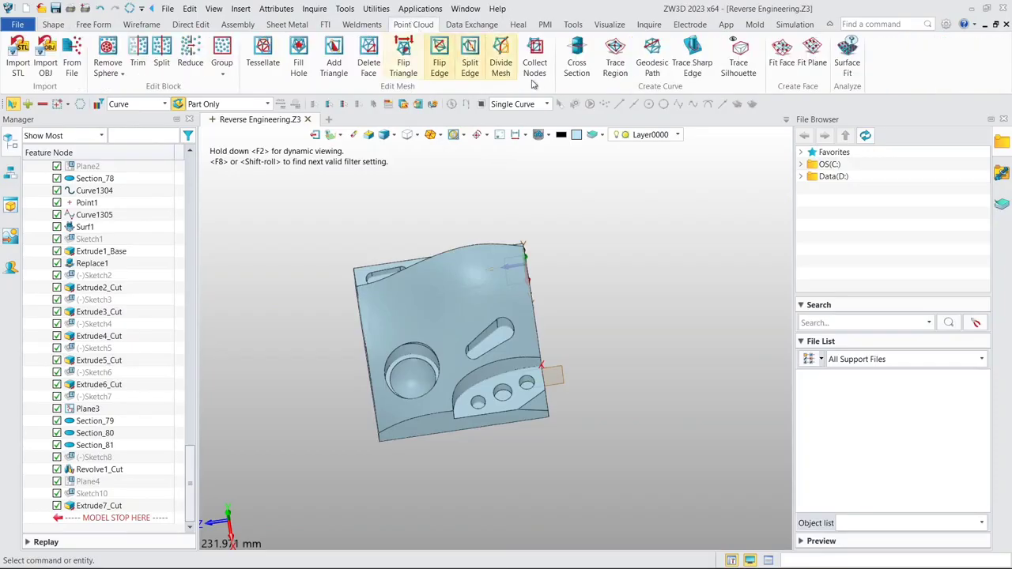
click(849, 51)
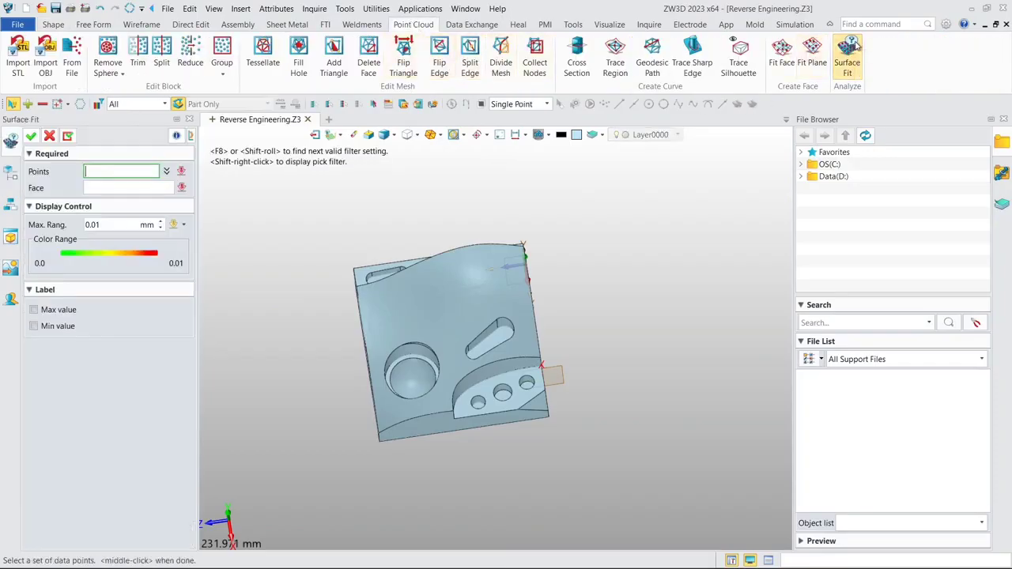
click(506, 304)
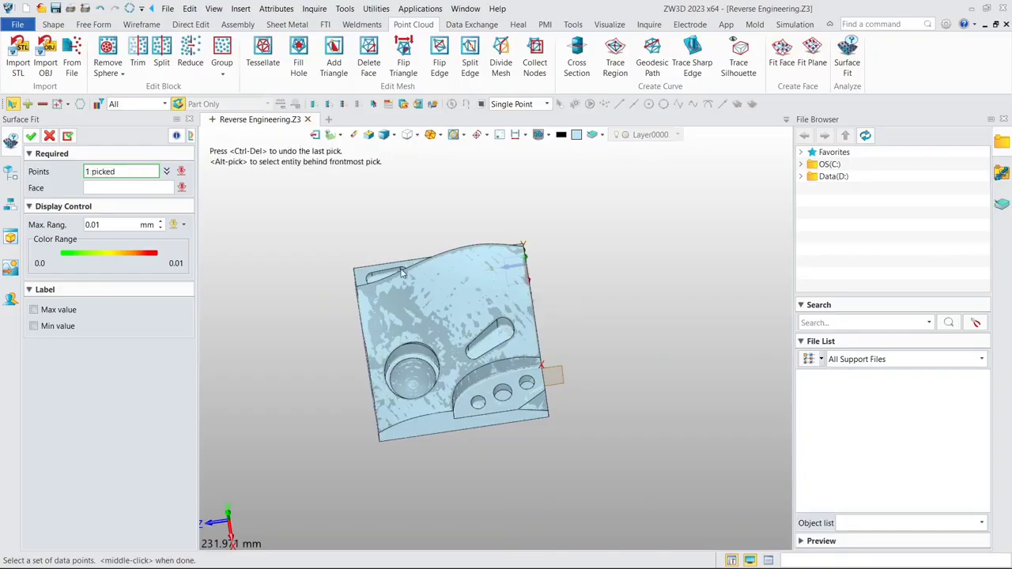
click(149, 190)
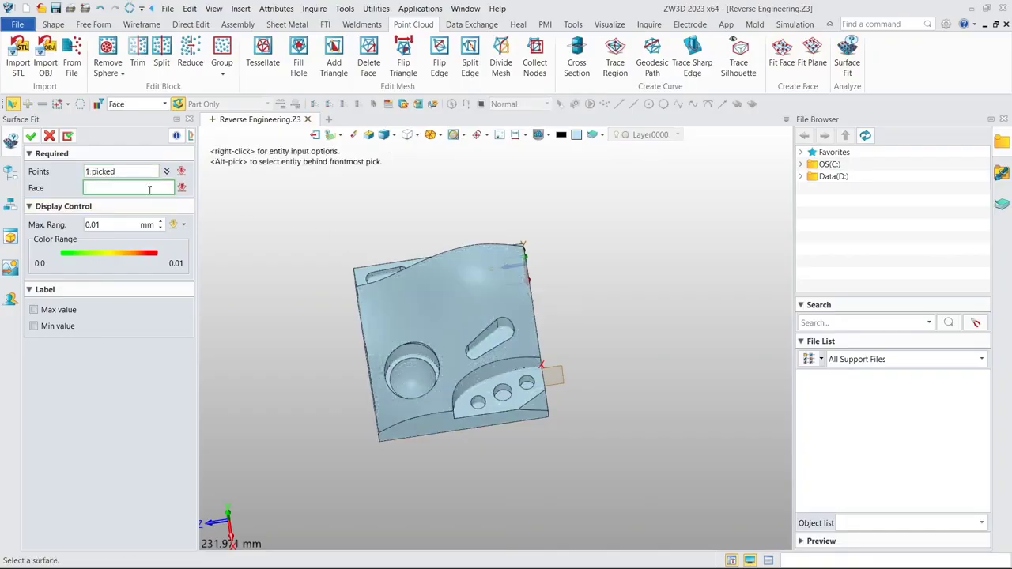
click(478, 318)
scroll(574, 194, up, 2)
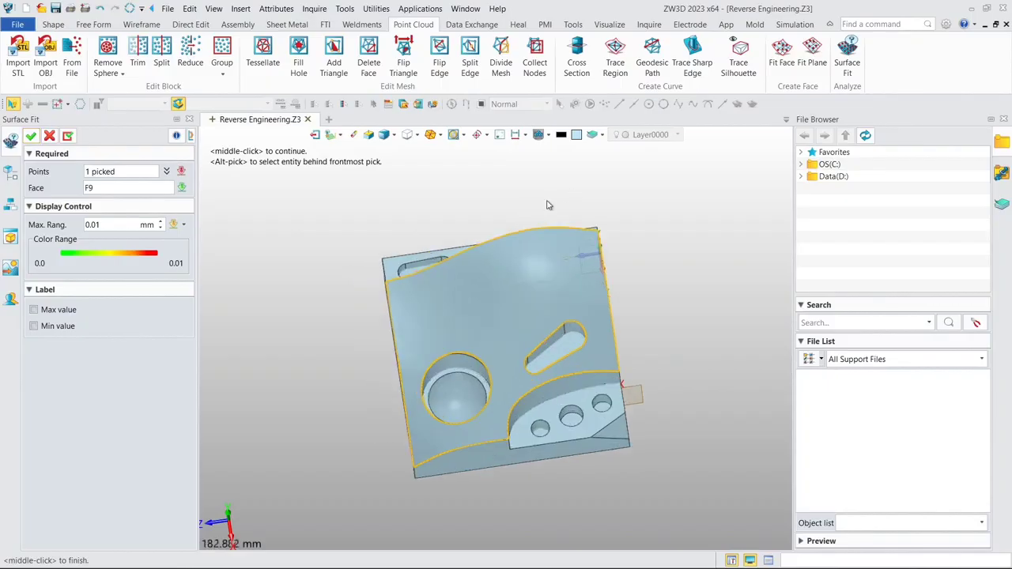
click(95, 226)
key(BackSpace)
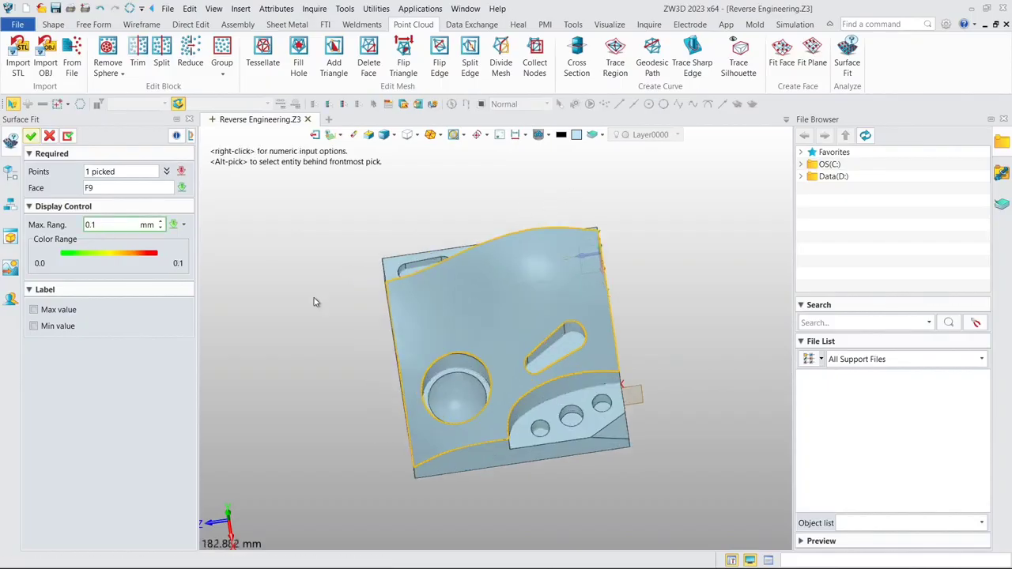
middle_click(313, 302)
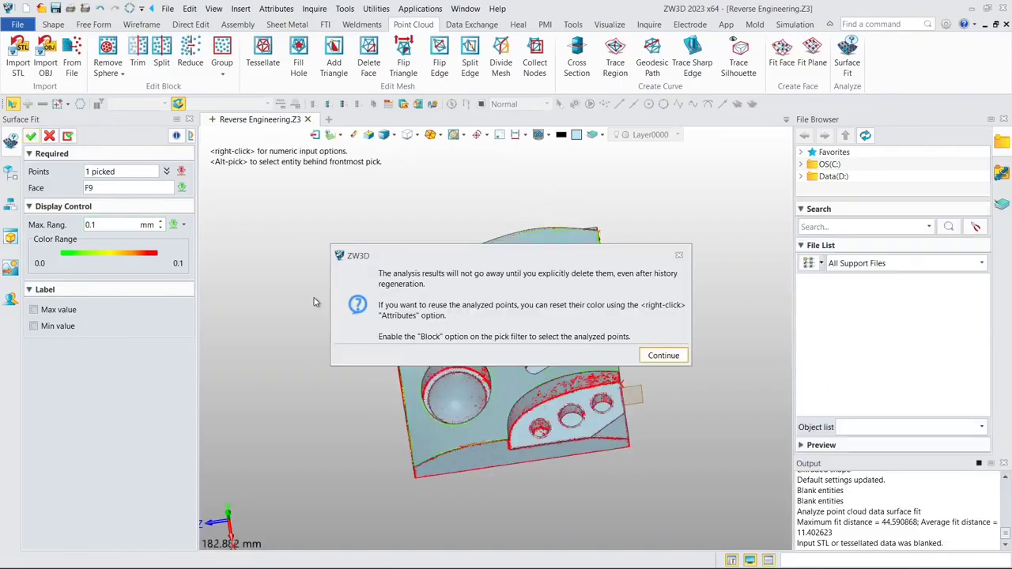
click(663, 355)
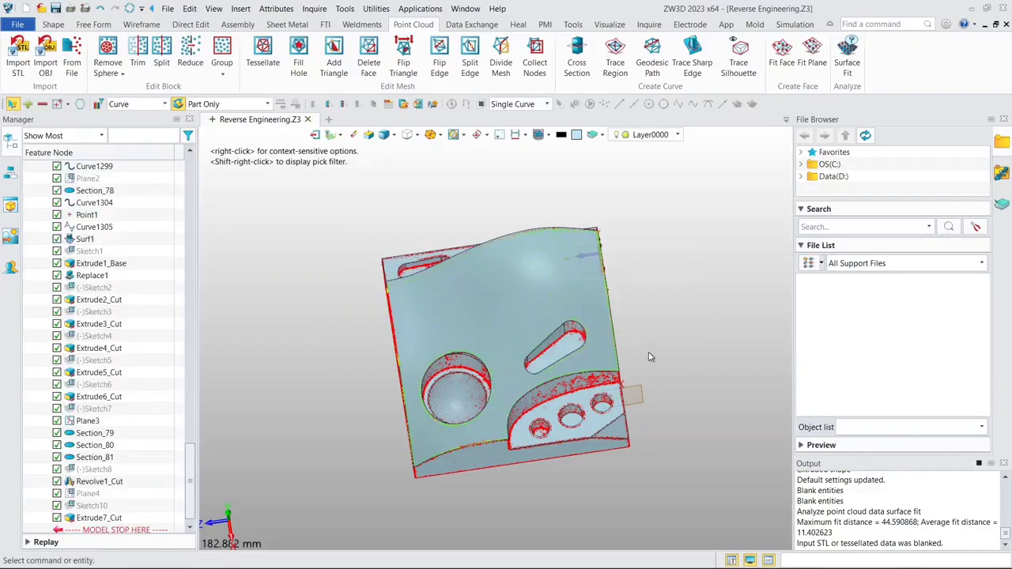
middle_drag(653, 355, 642, 327)
middle_drag(642, 332, 668, 316)
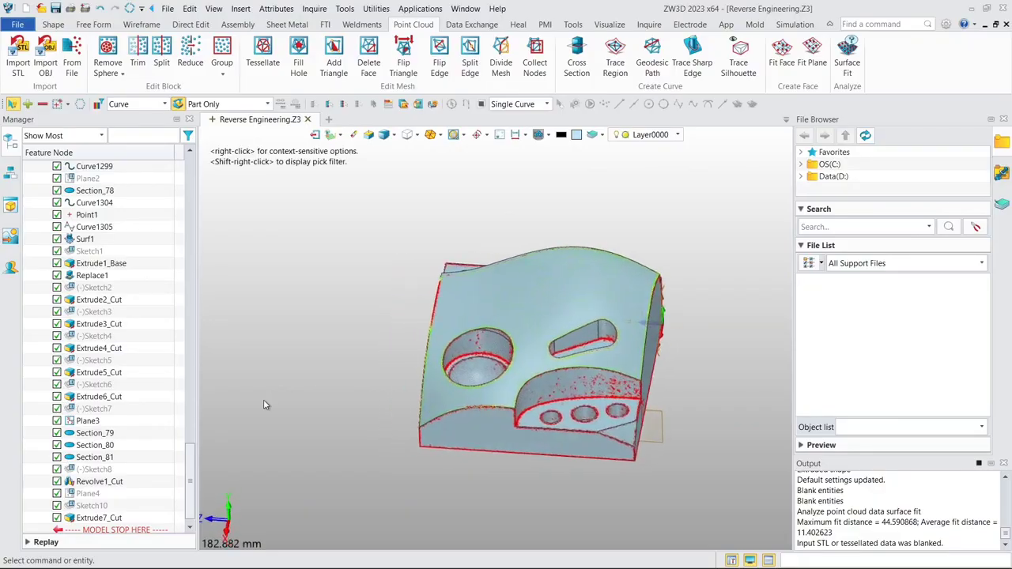
- Hide the analysed points, PointBlock1, and show the Demo_Block.stl mesh again to compare it with the solid
drag(192, 461, 190, 179)
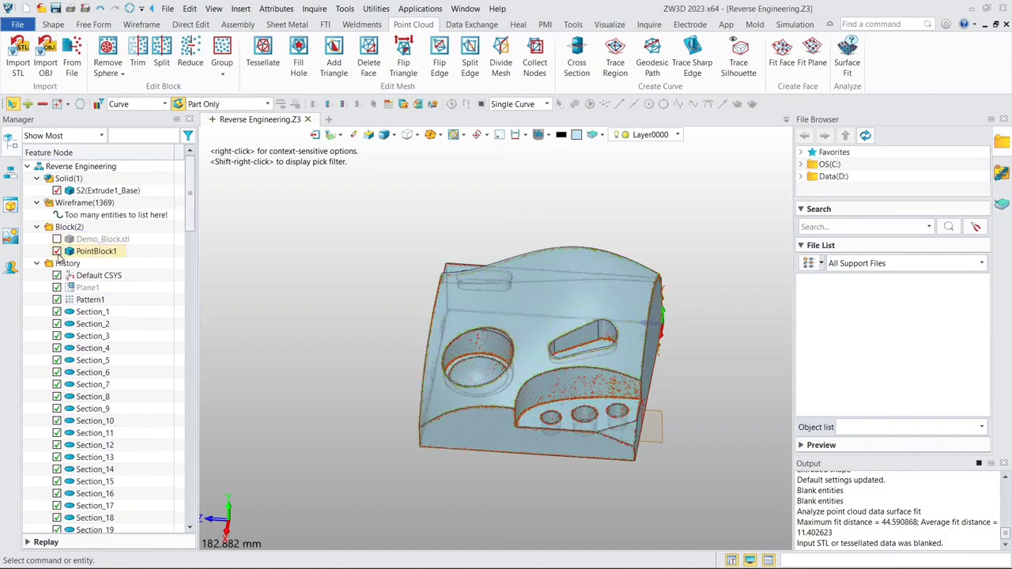
click(56, 251)
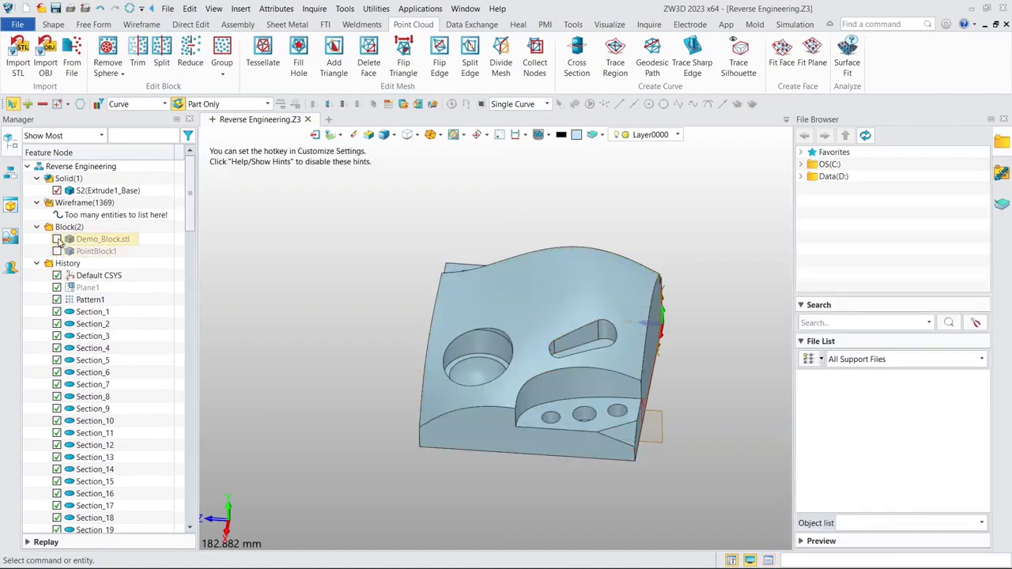
click(57, 238)
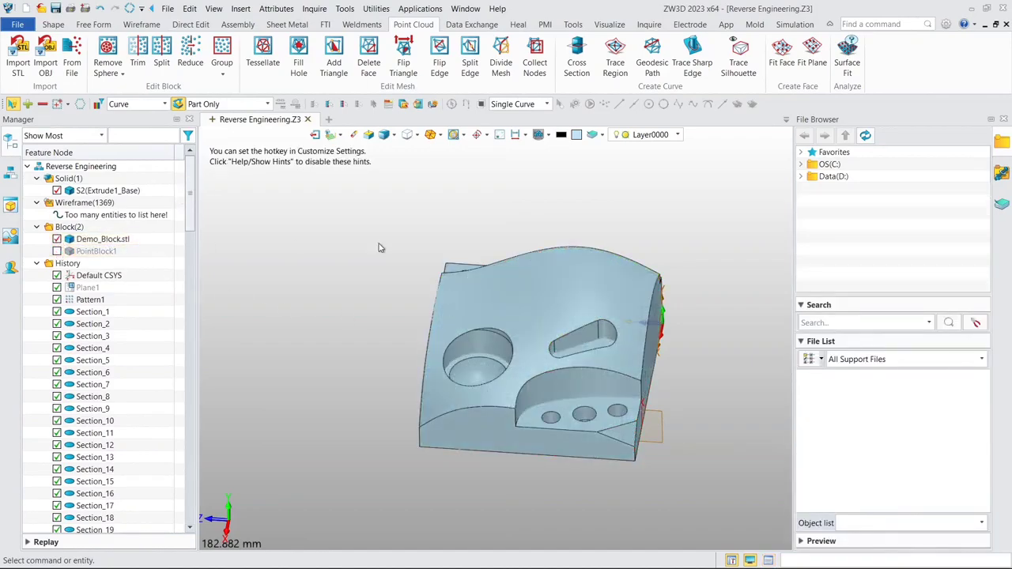
scroll(457, 277, up, 3)
middle_drag(492, 237, 385, 178)
right_drag(518, 283, 343, 356)
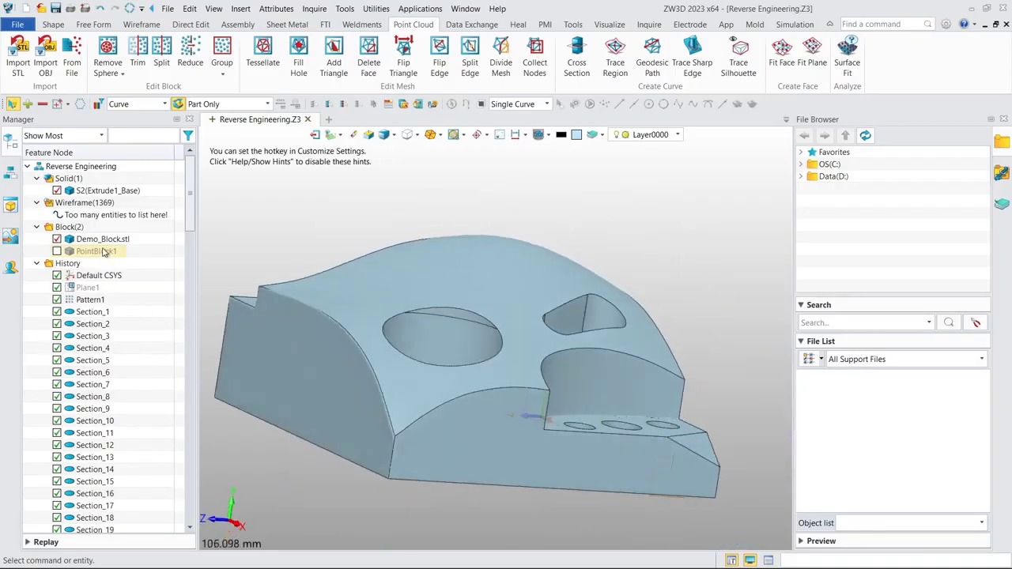